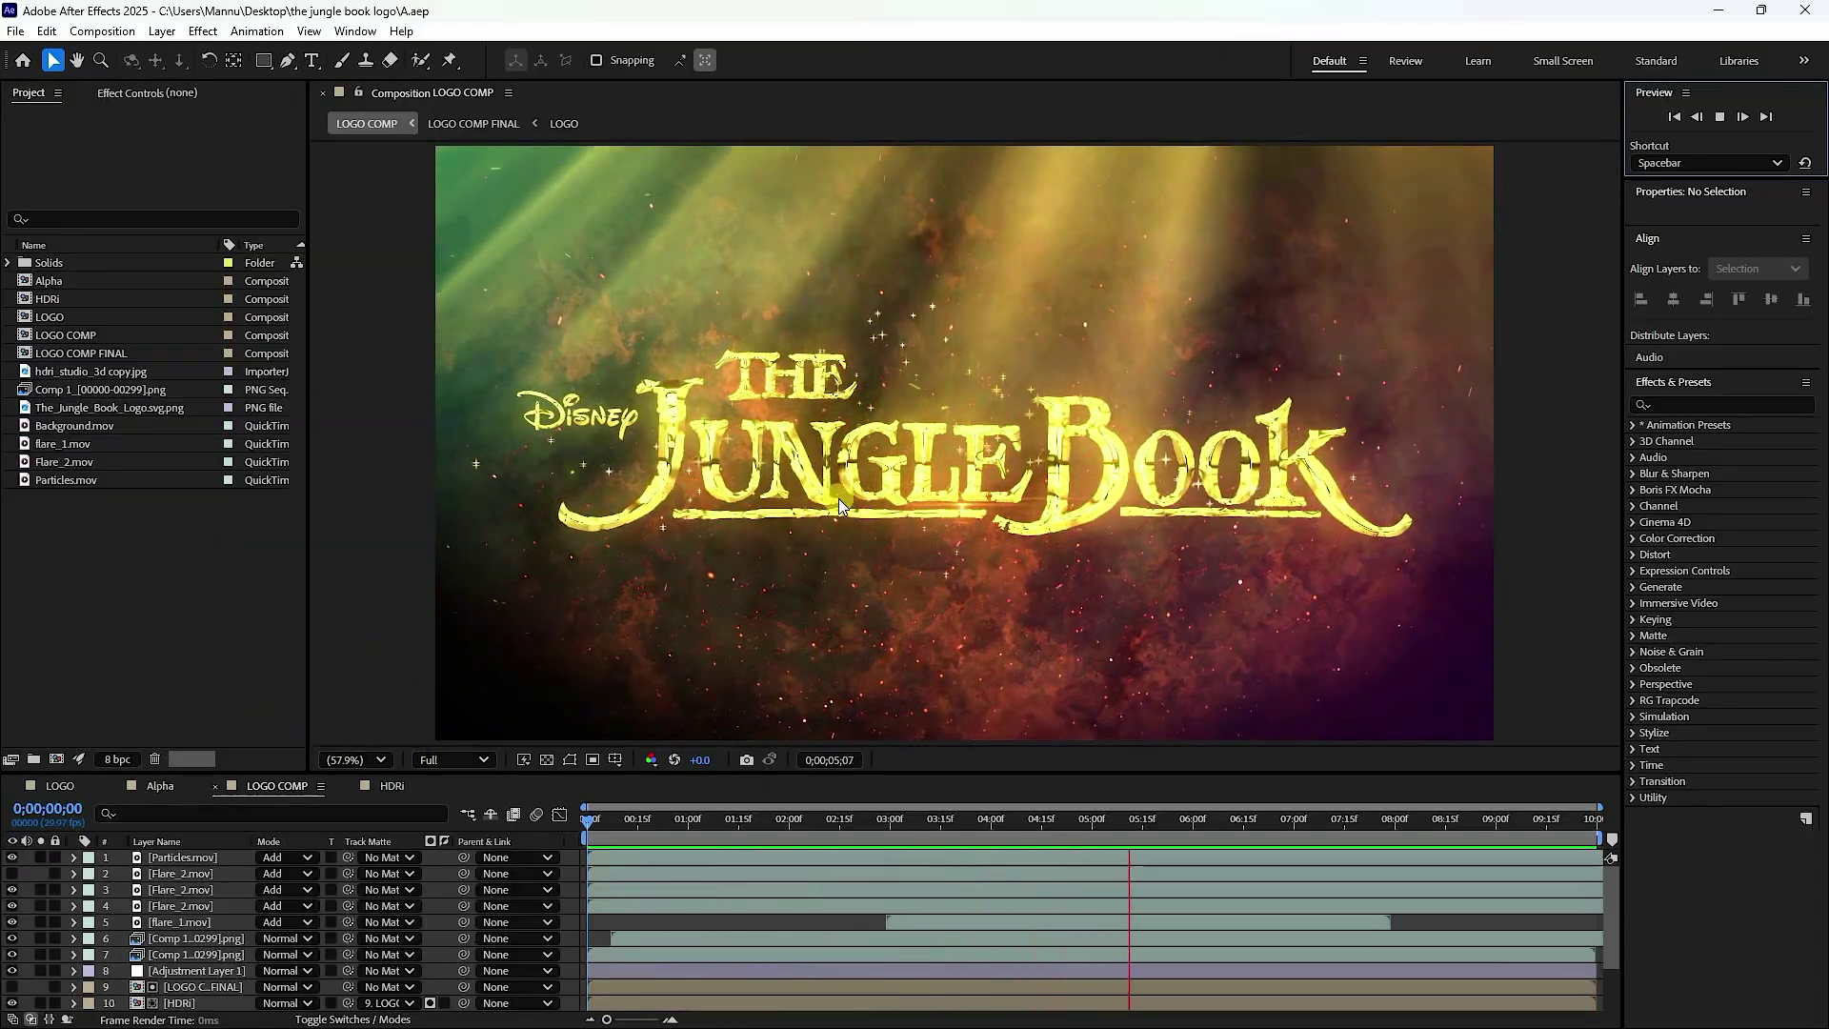
- Stop the preview, start a new project, and create a 1920x1080, 29.97 fps, 10-second composition named LOGO
click(1719, 117)
click(164, 122)
click(11, 29)
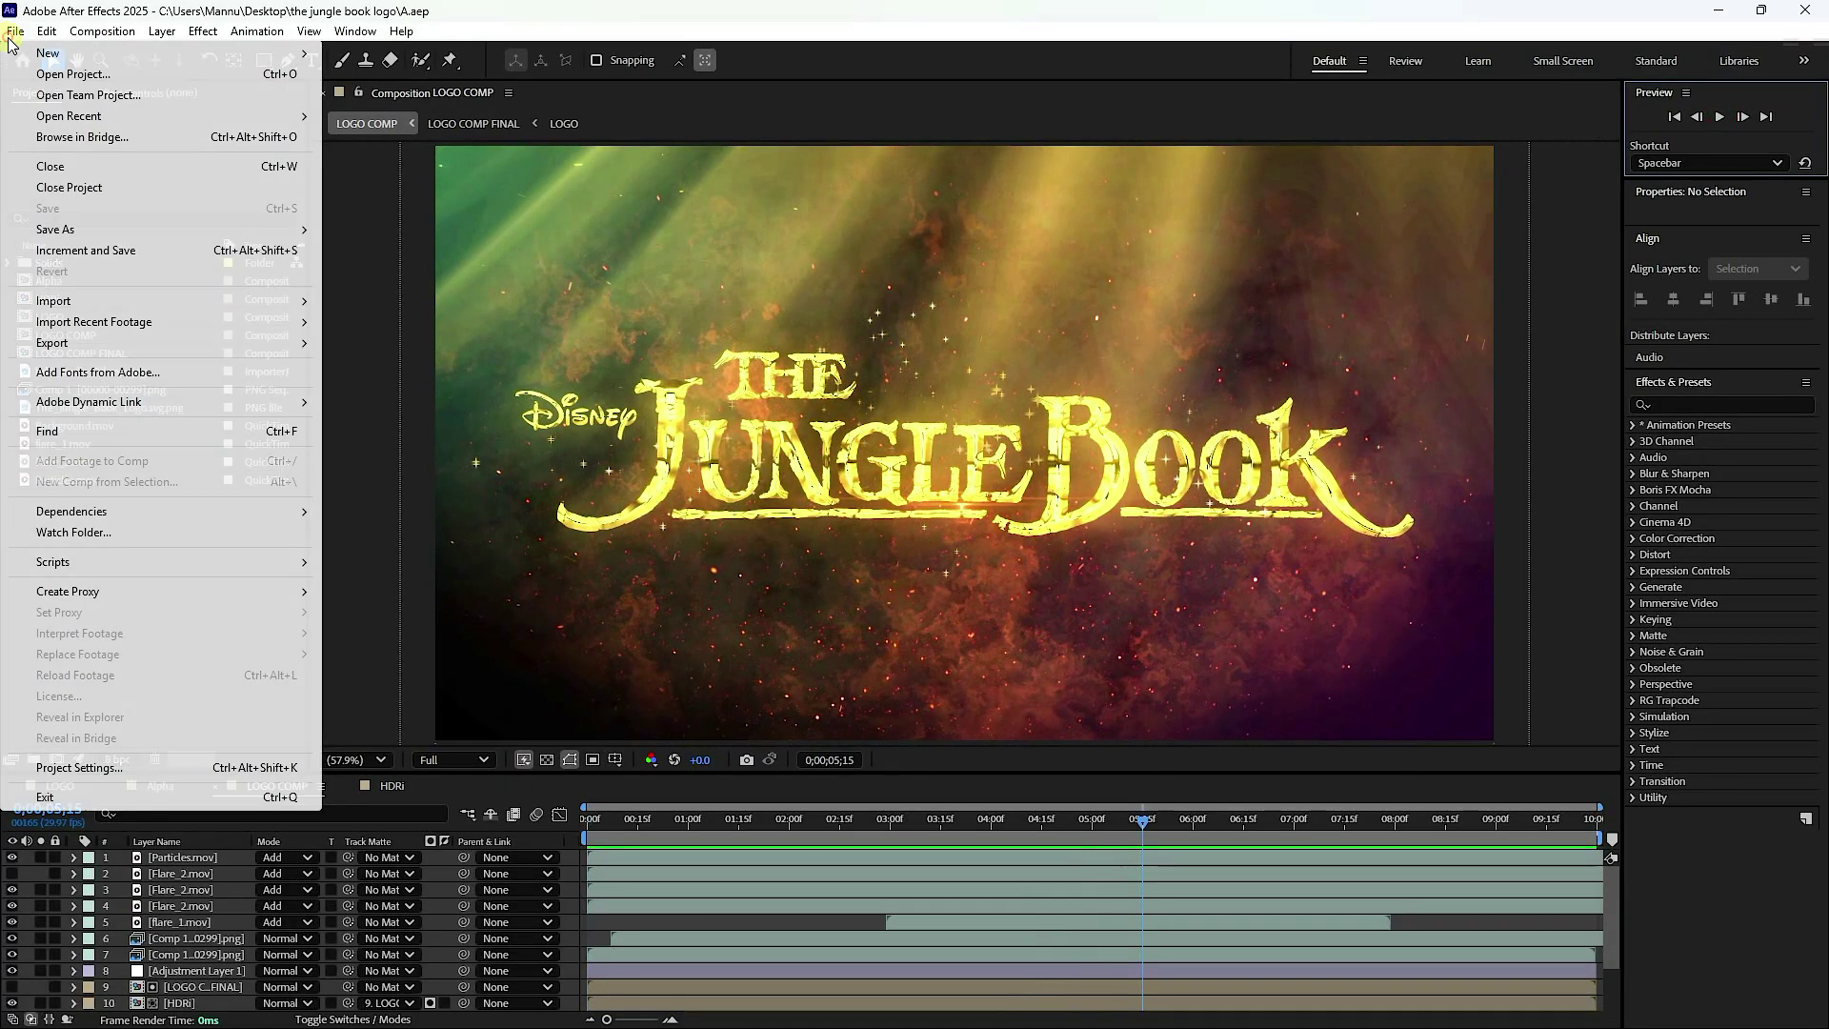
mouse_move(288, 50)
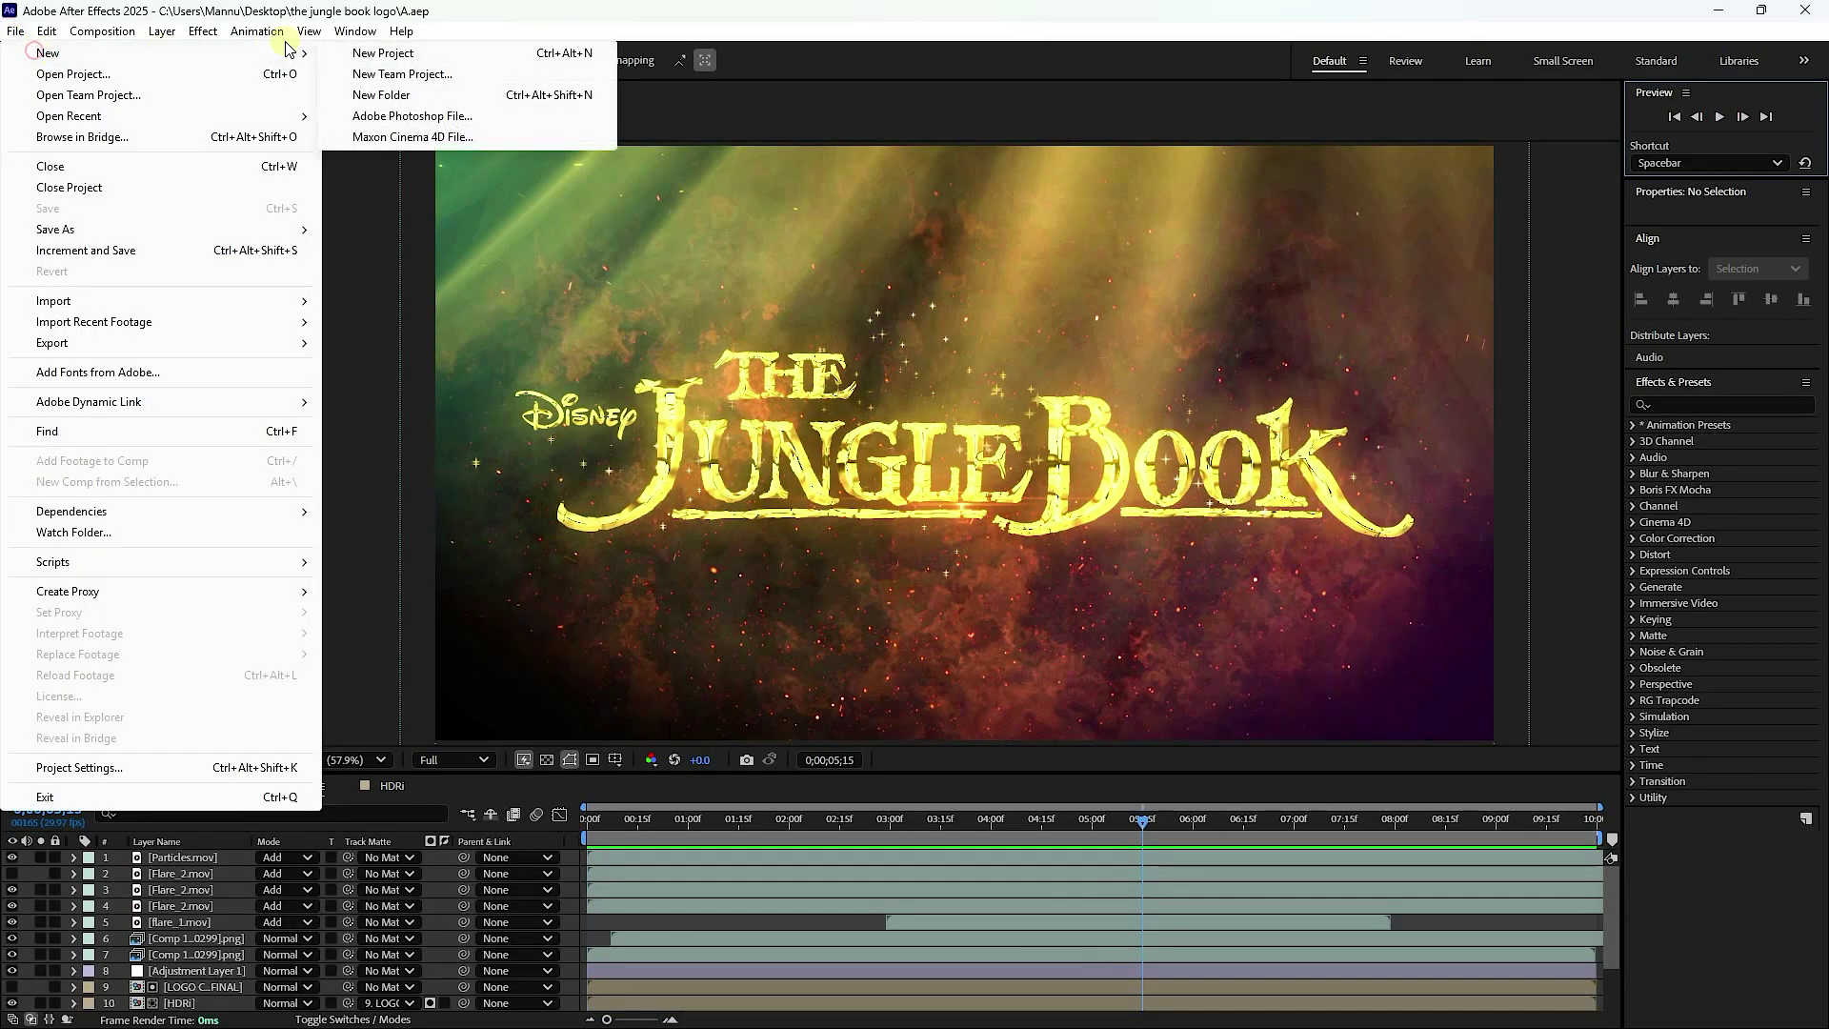
click(389, 57)
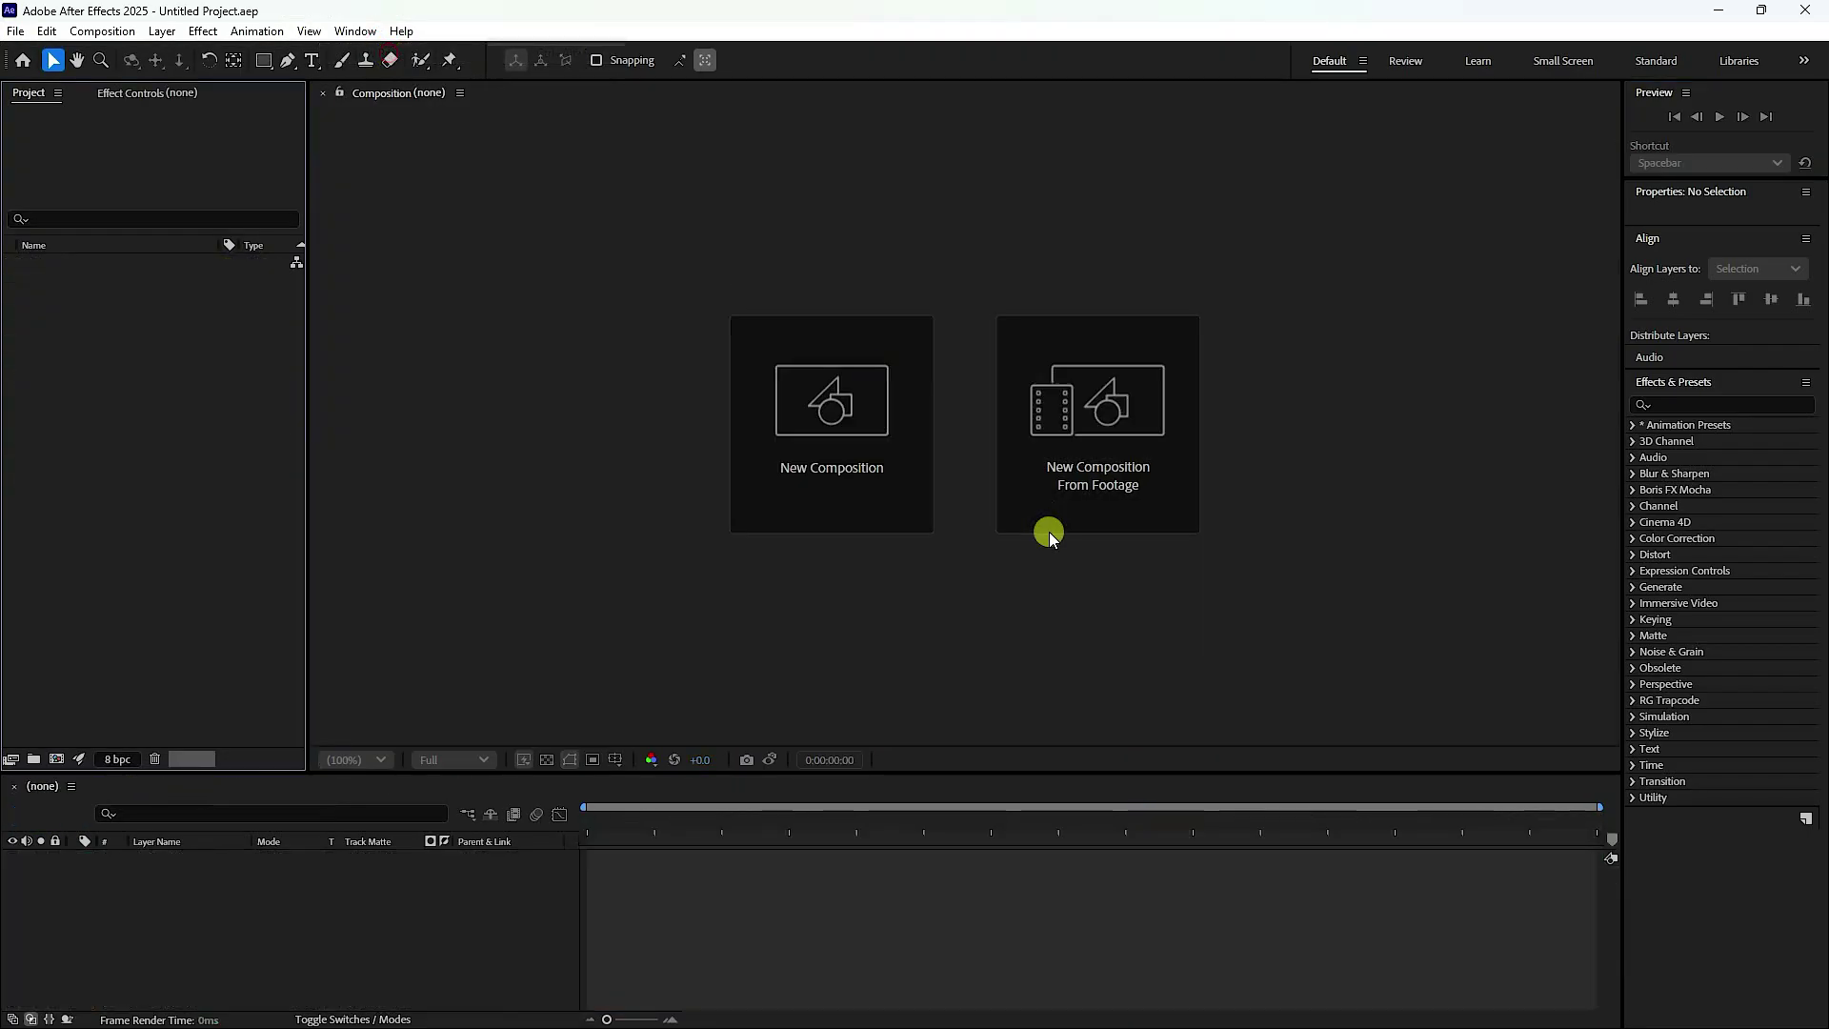
click(833, 492)
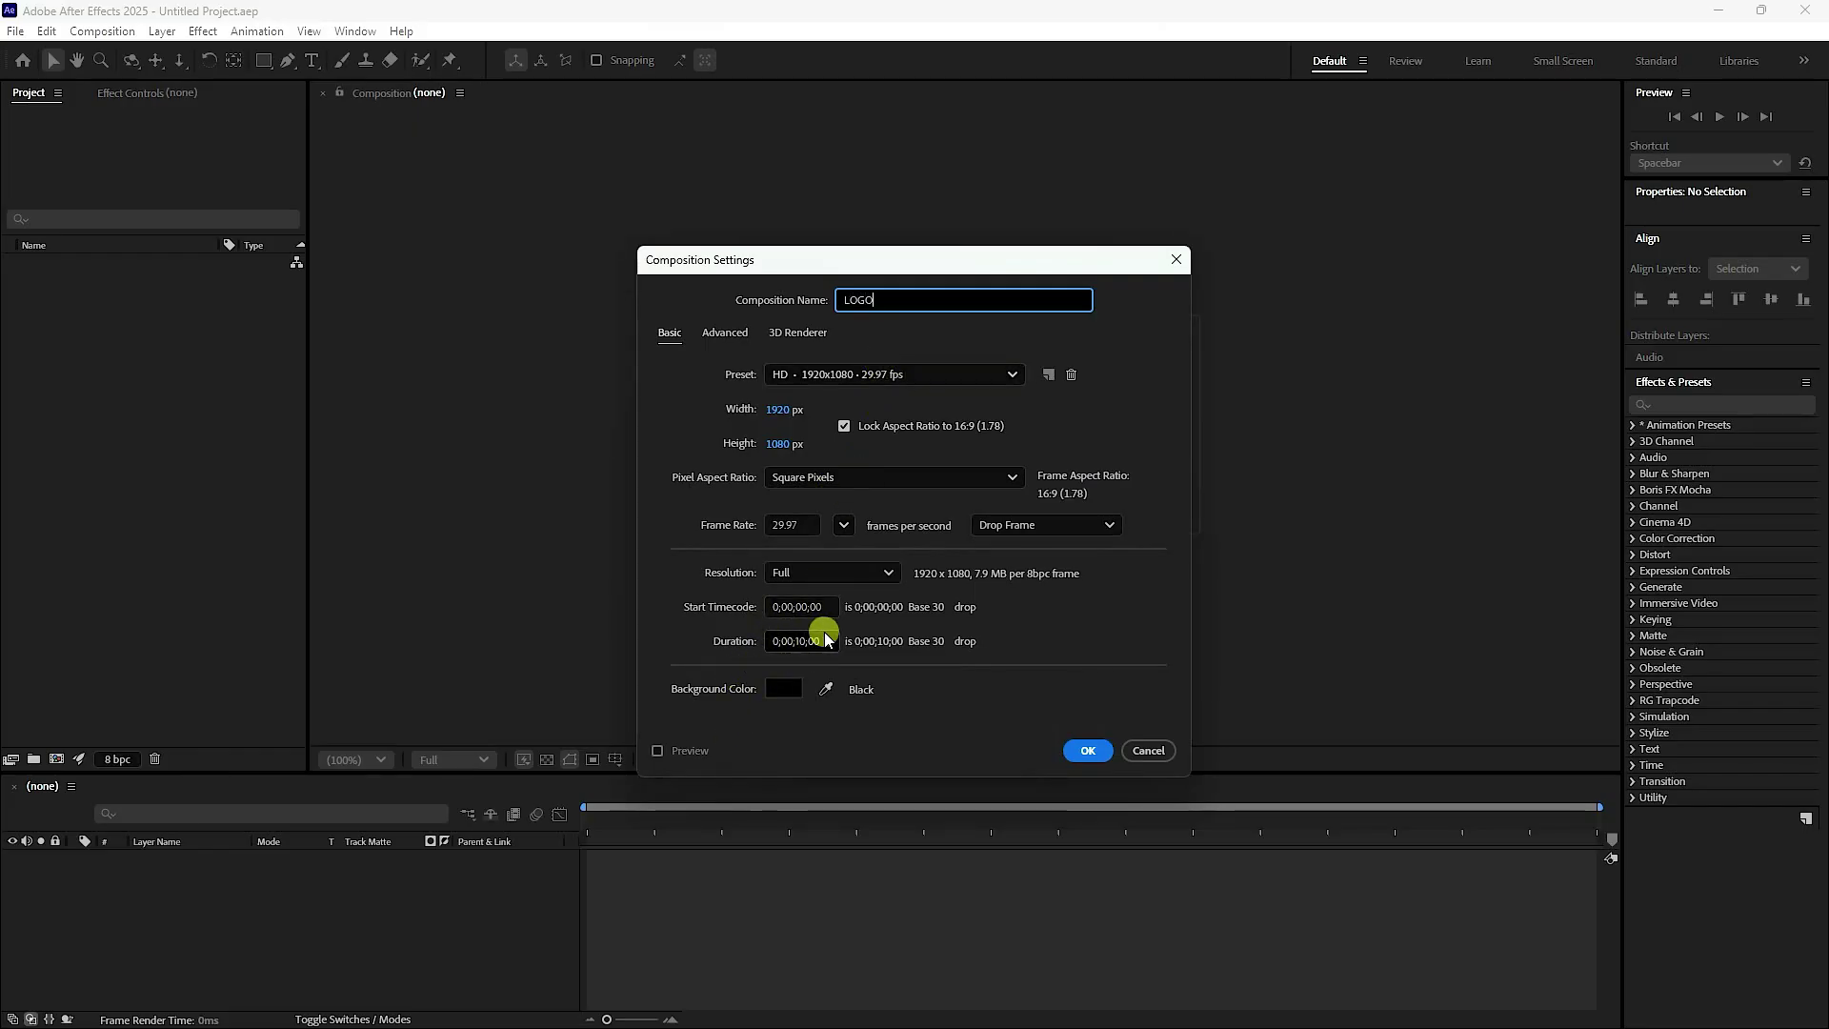
click(1088, 751)
- Import The_Jungle_Book_Logo.svg.png from the jungle book logo folder and place it as a layer in the LOGO composition
right_click(90, 480)
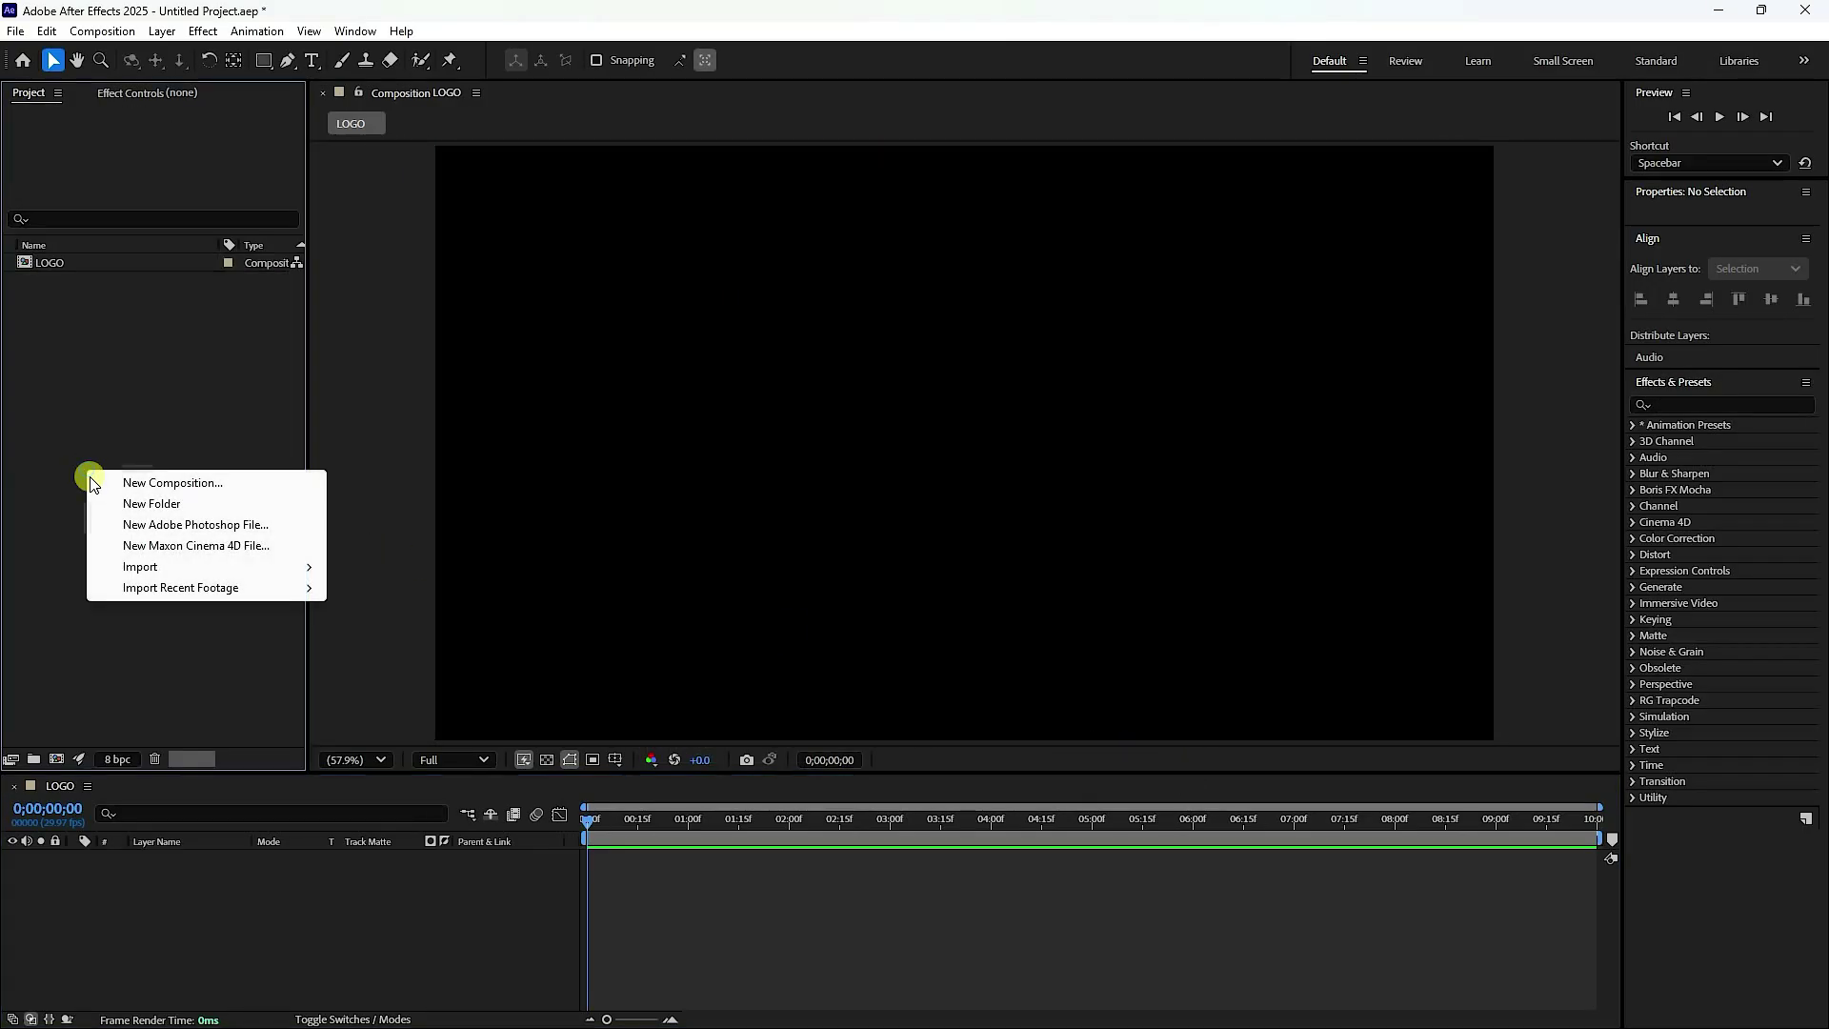
mouse_move(136, 577)
click(386, 568)
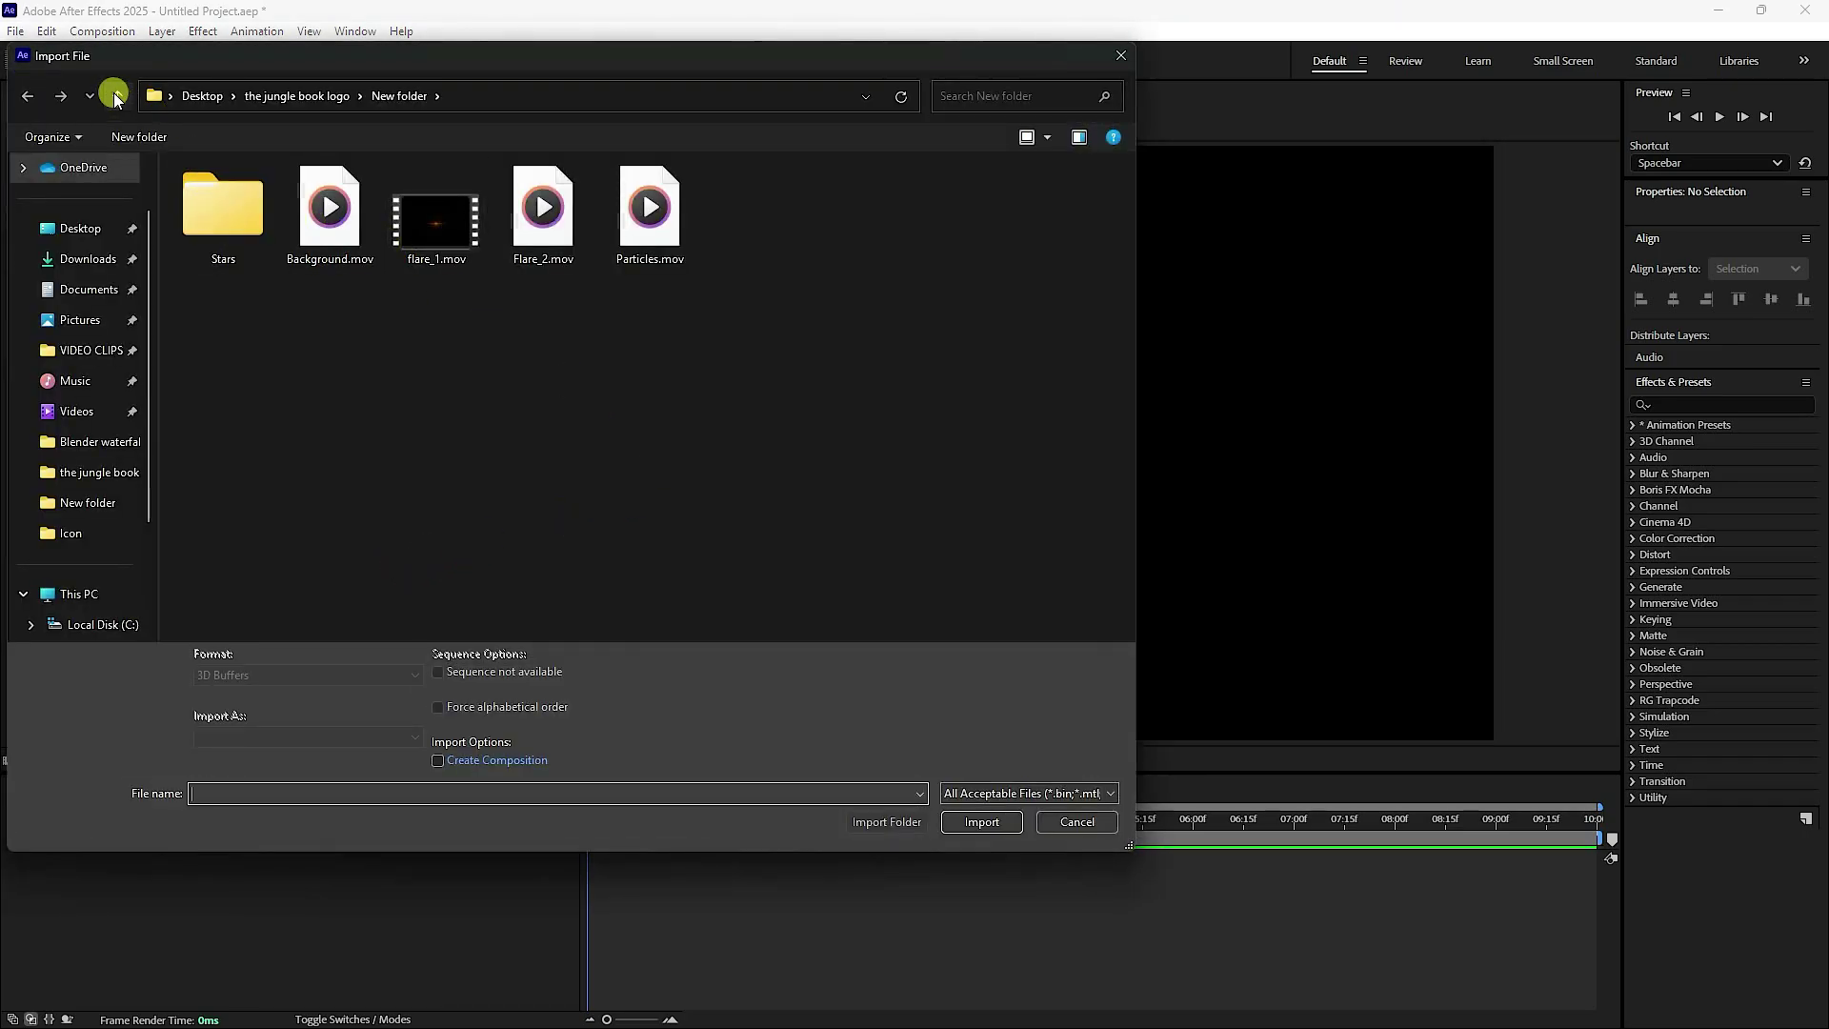
click(113, 95)
click(643, 376)
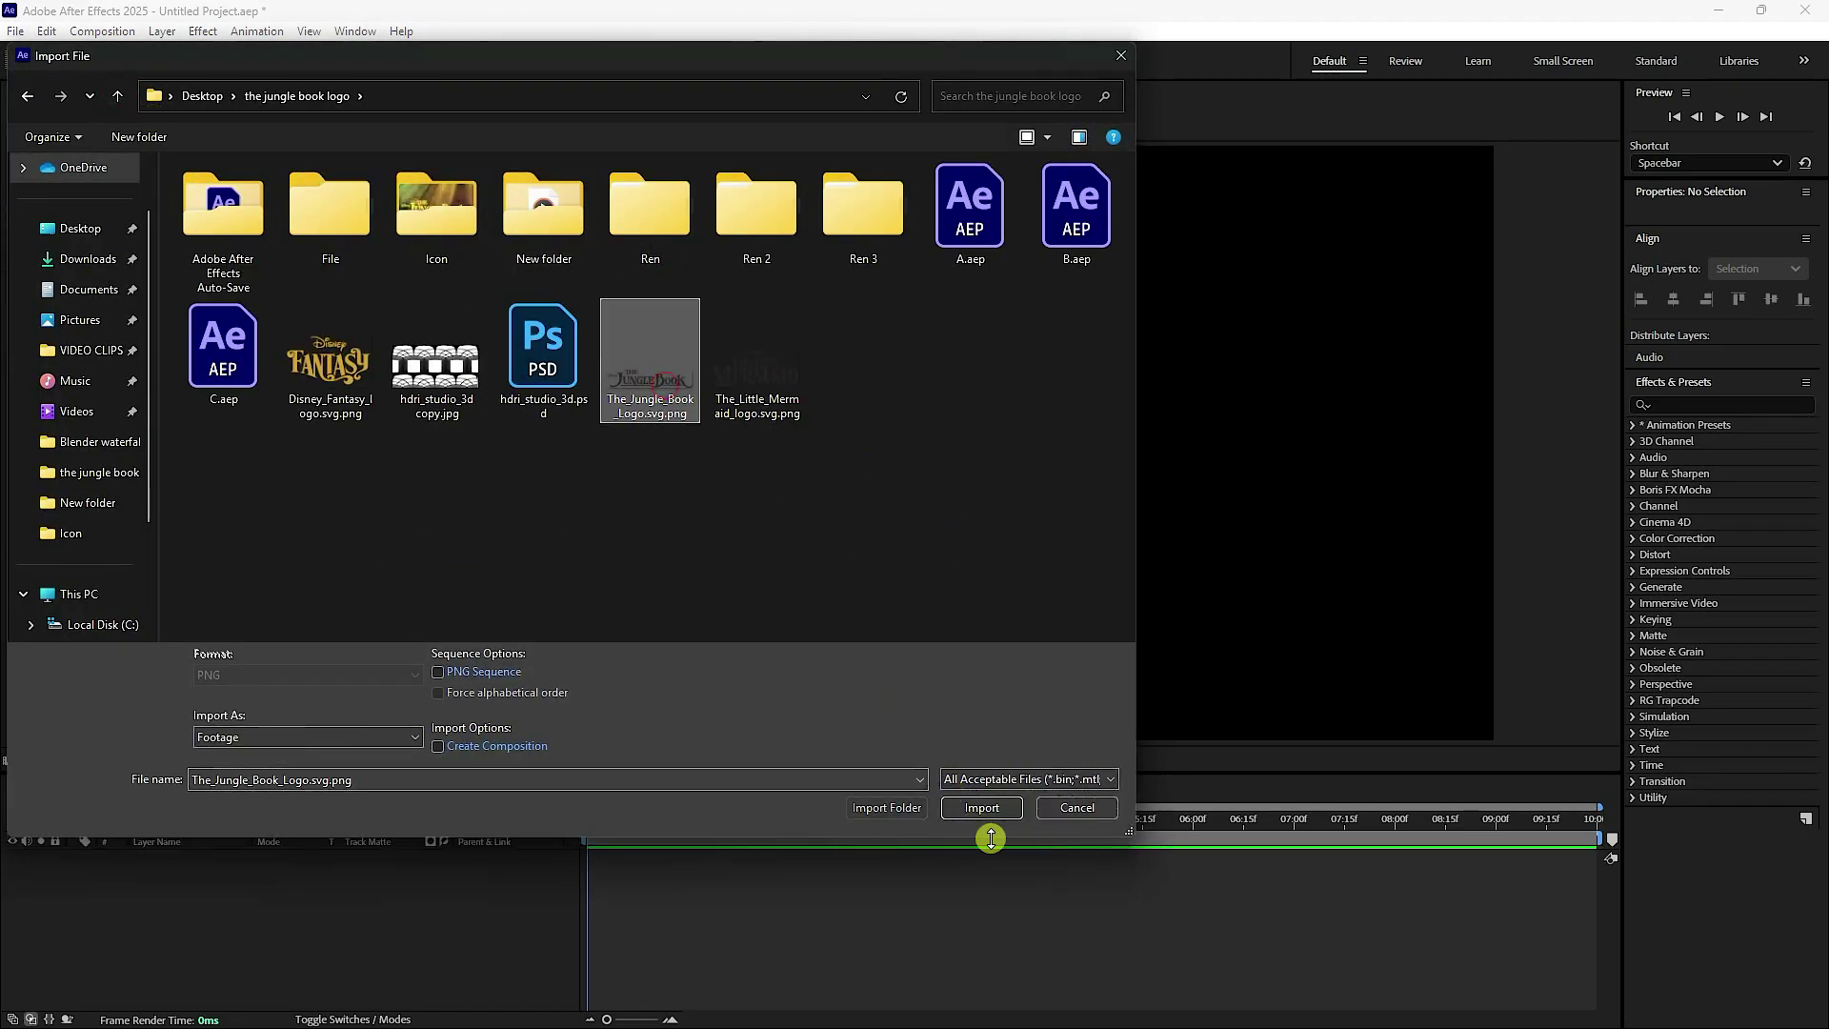
click(982, 817)
drag(89, 284, 178, 938)
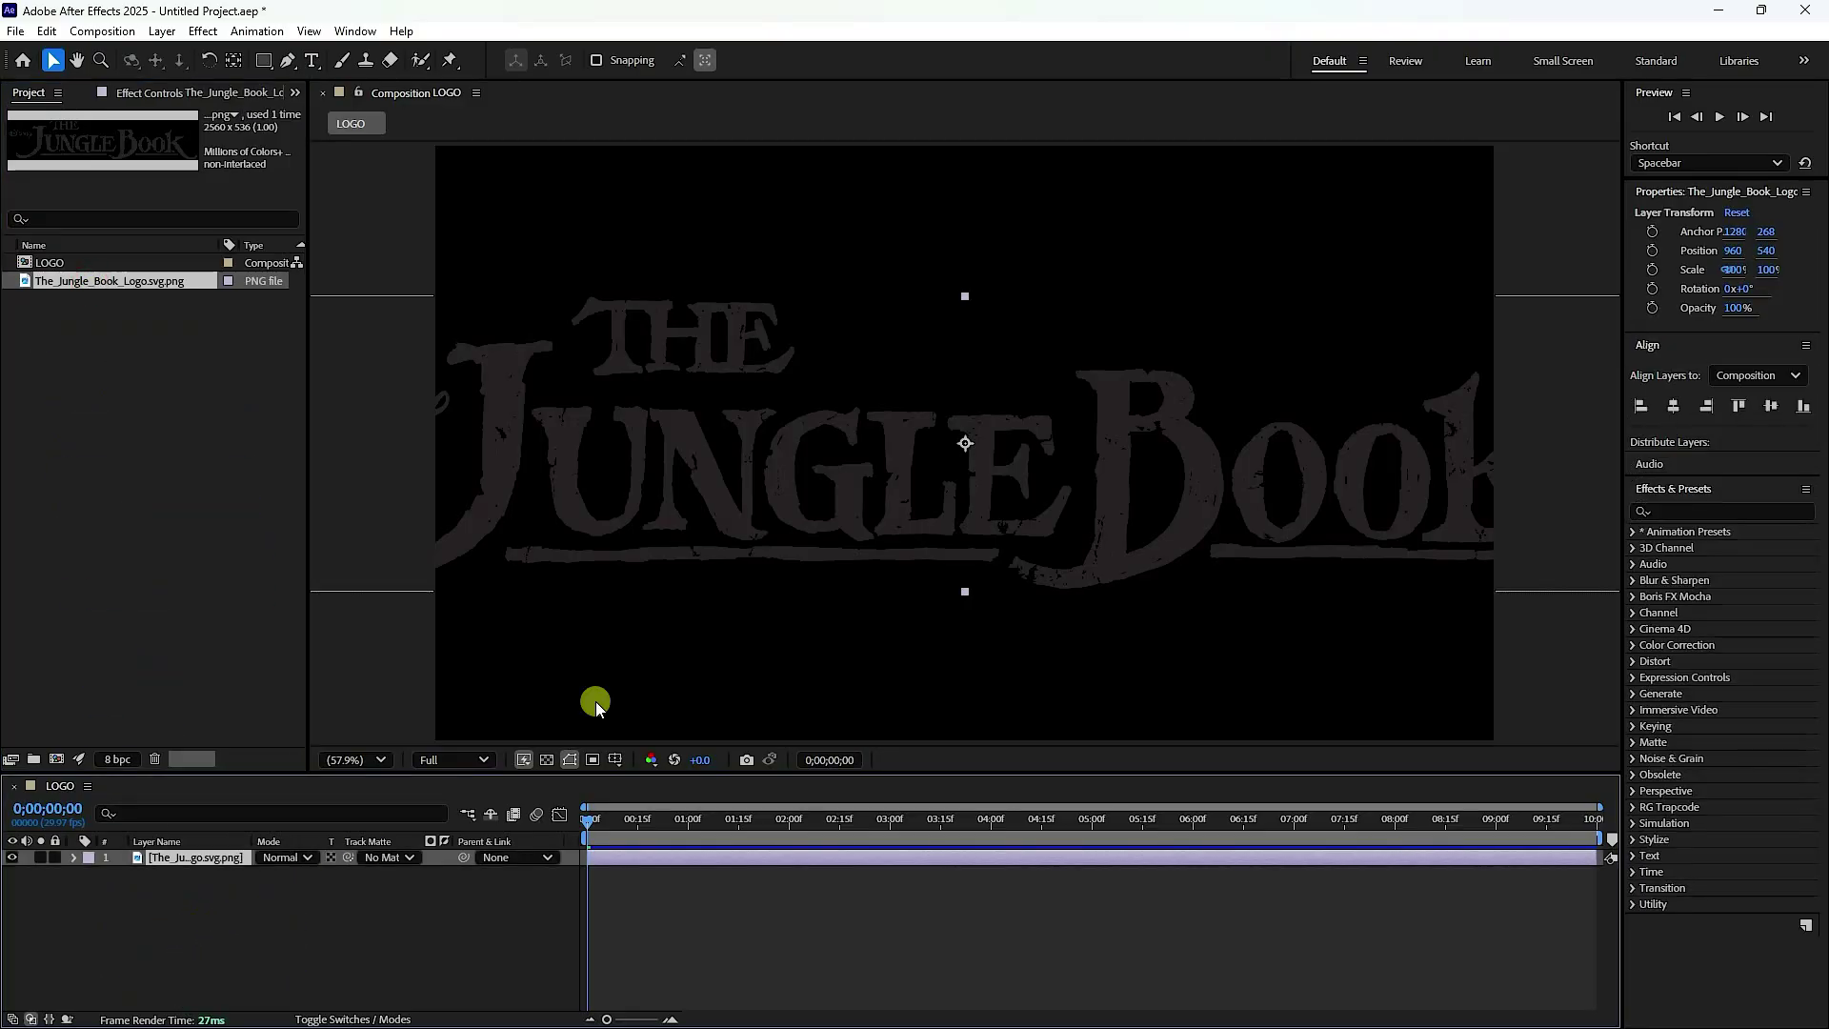
- Apply the Fill effect to the logo layer and set its color to white (FFFFFF)
click(1687, 510)
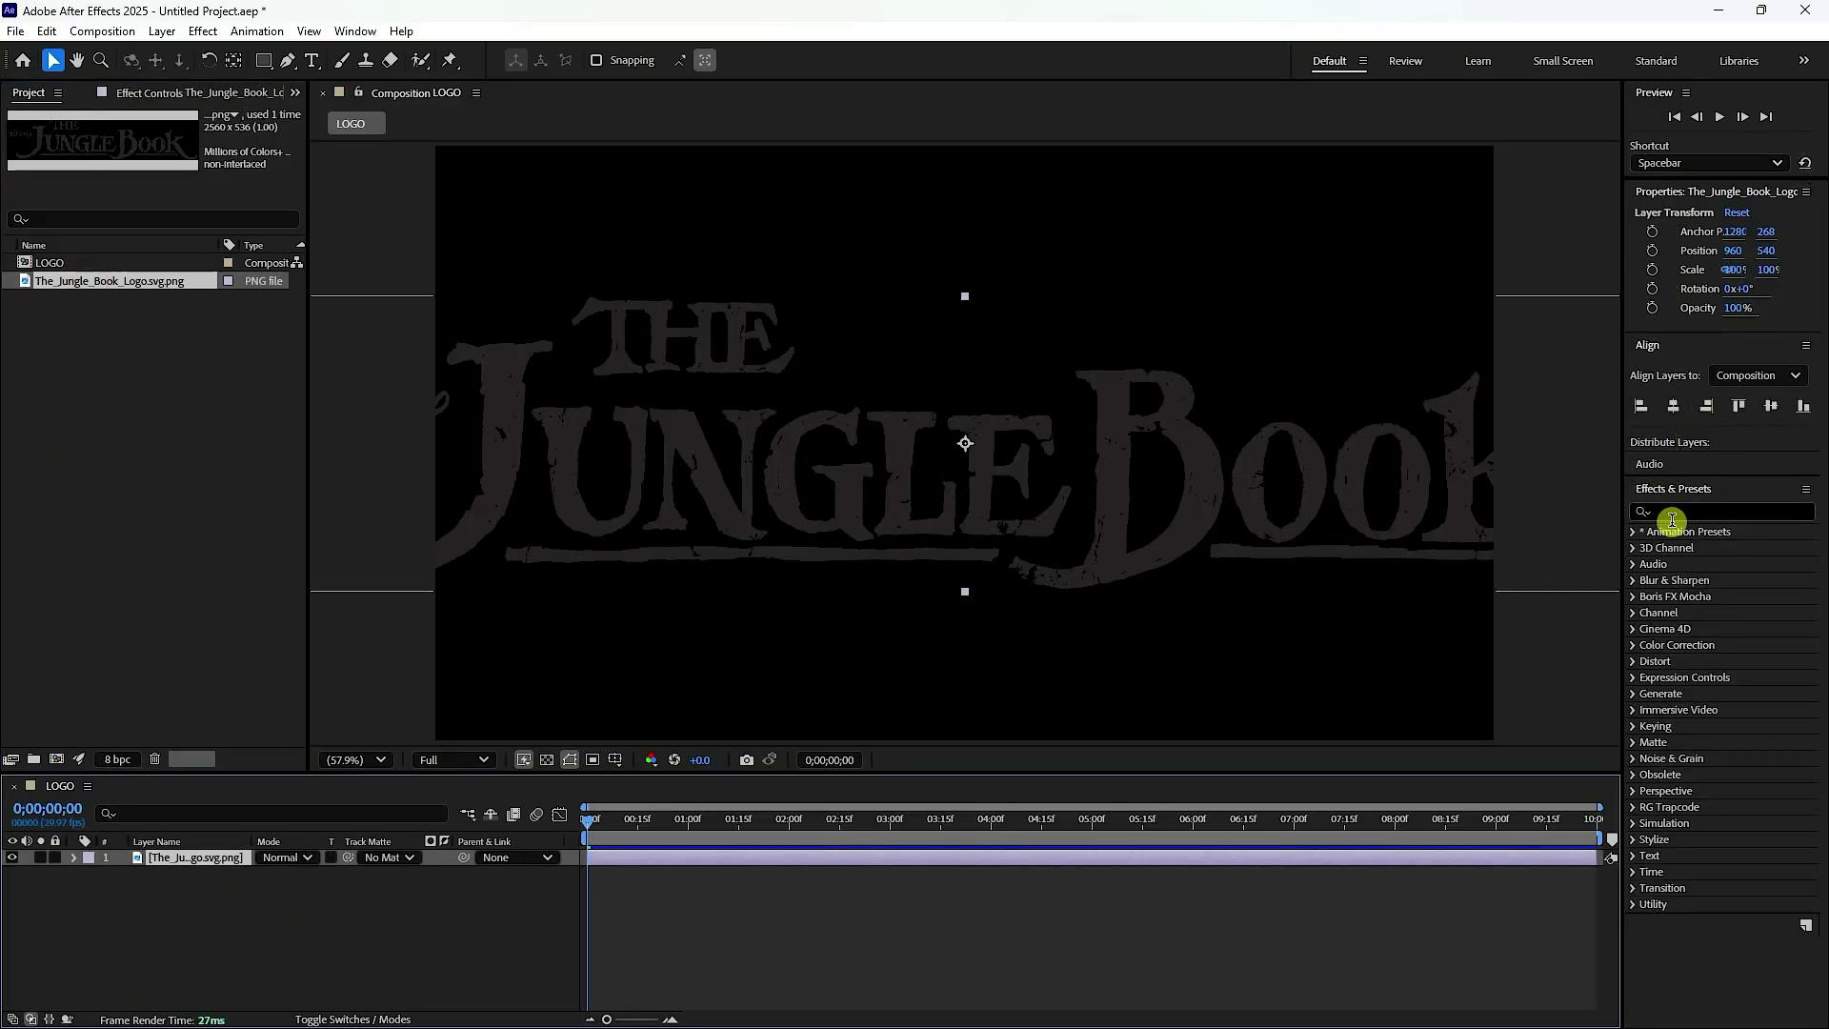
text(fill)
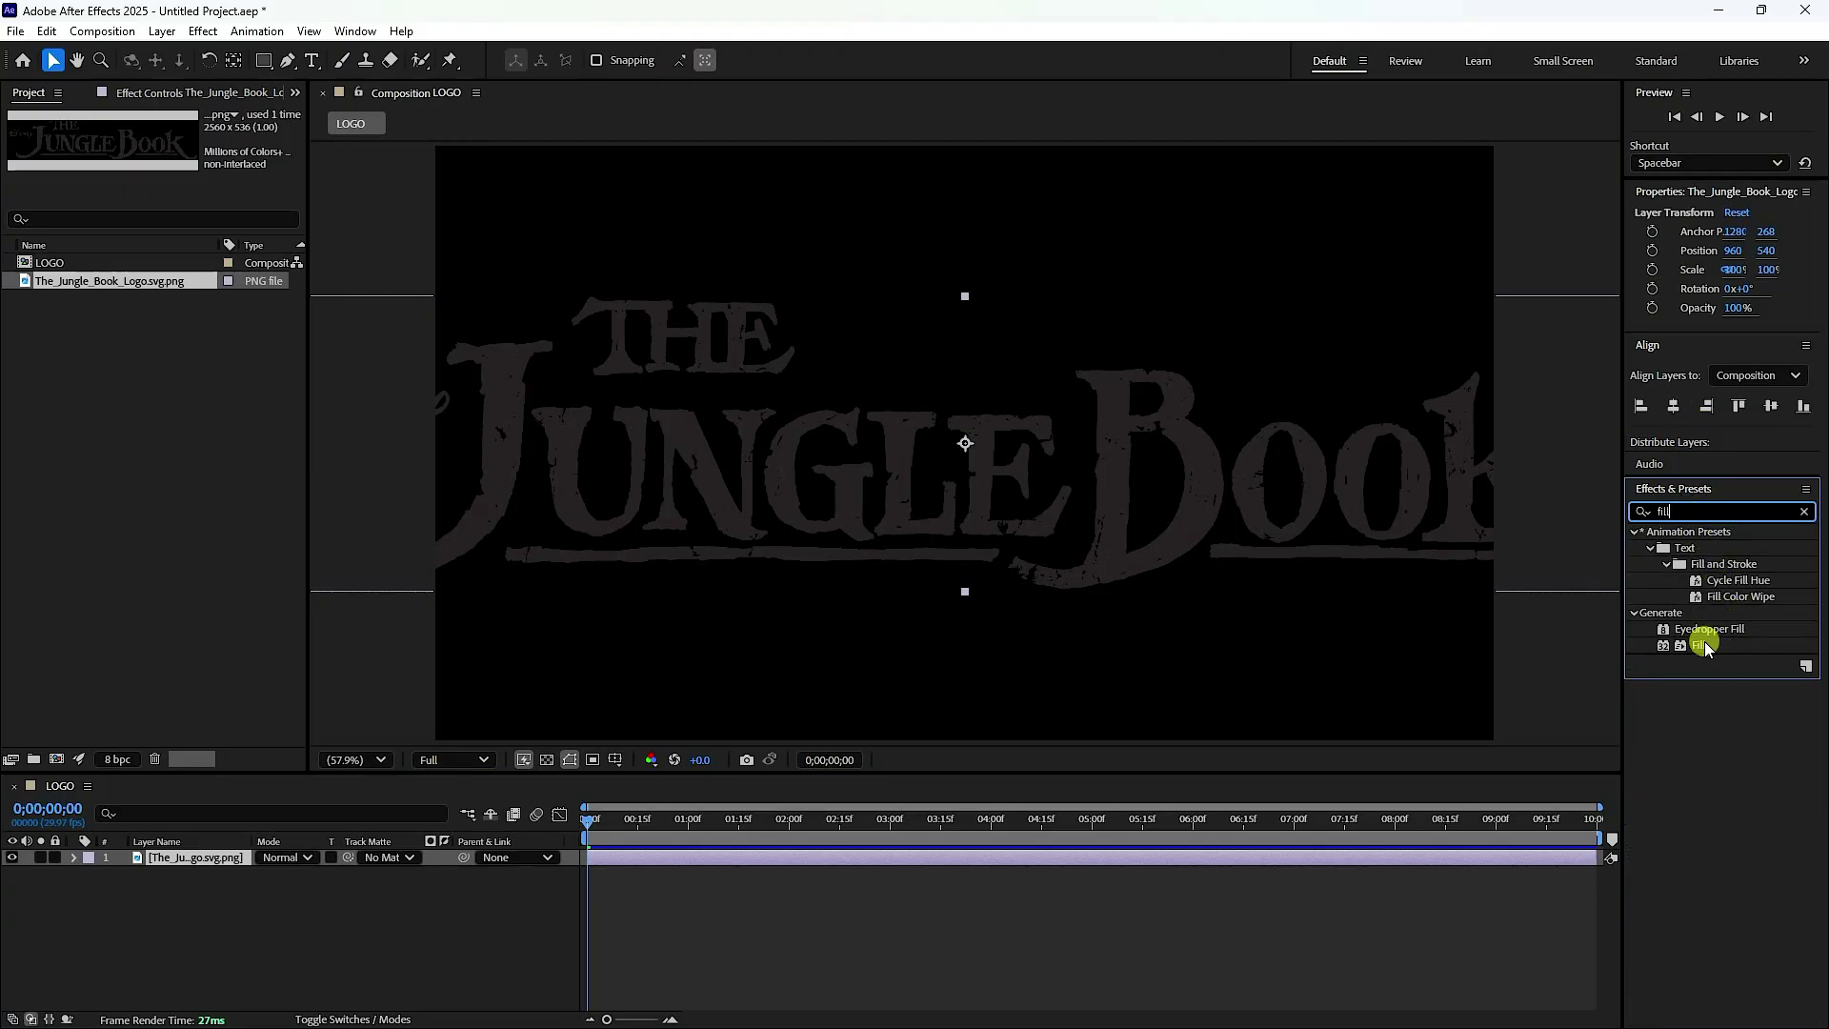
drag(1704, 647, 225, 857)
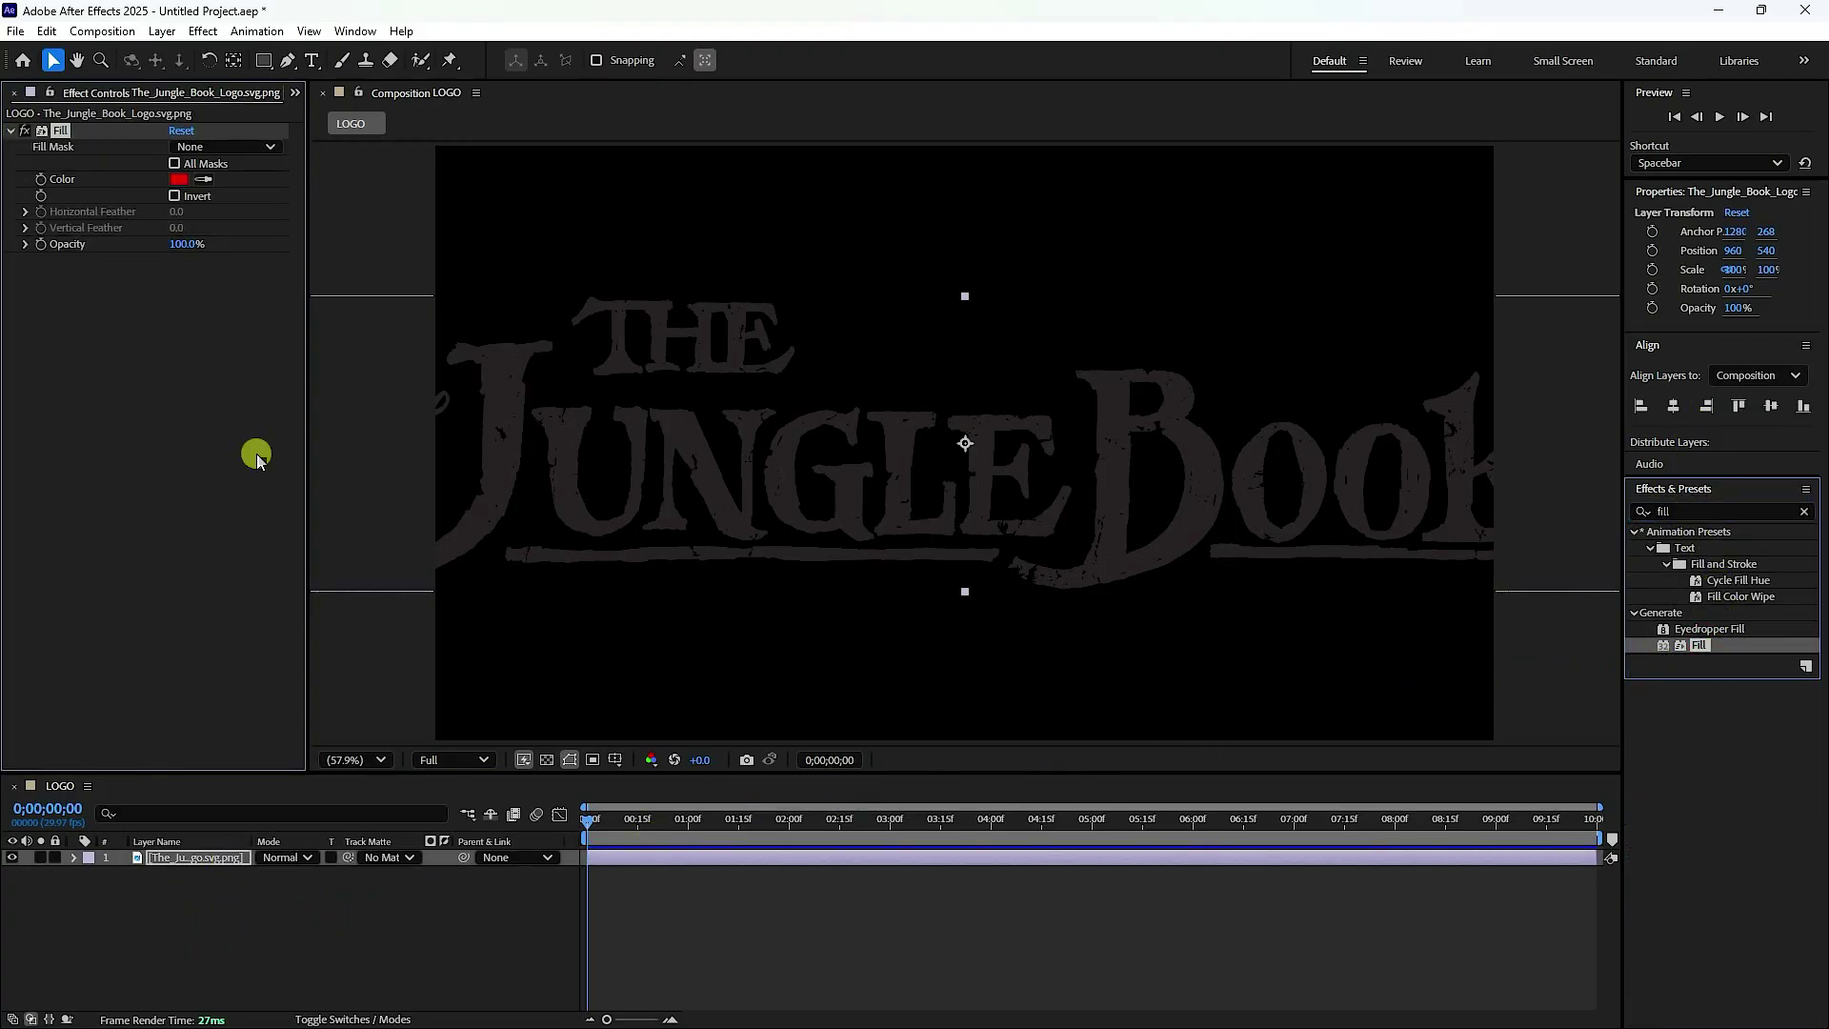
click(176, 179)
text(FFFFFF)
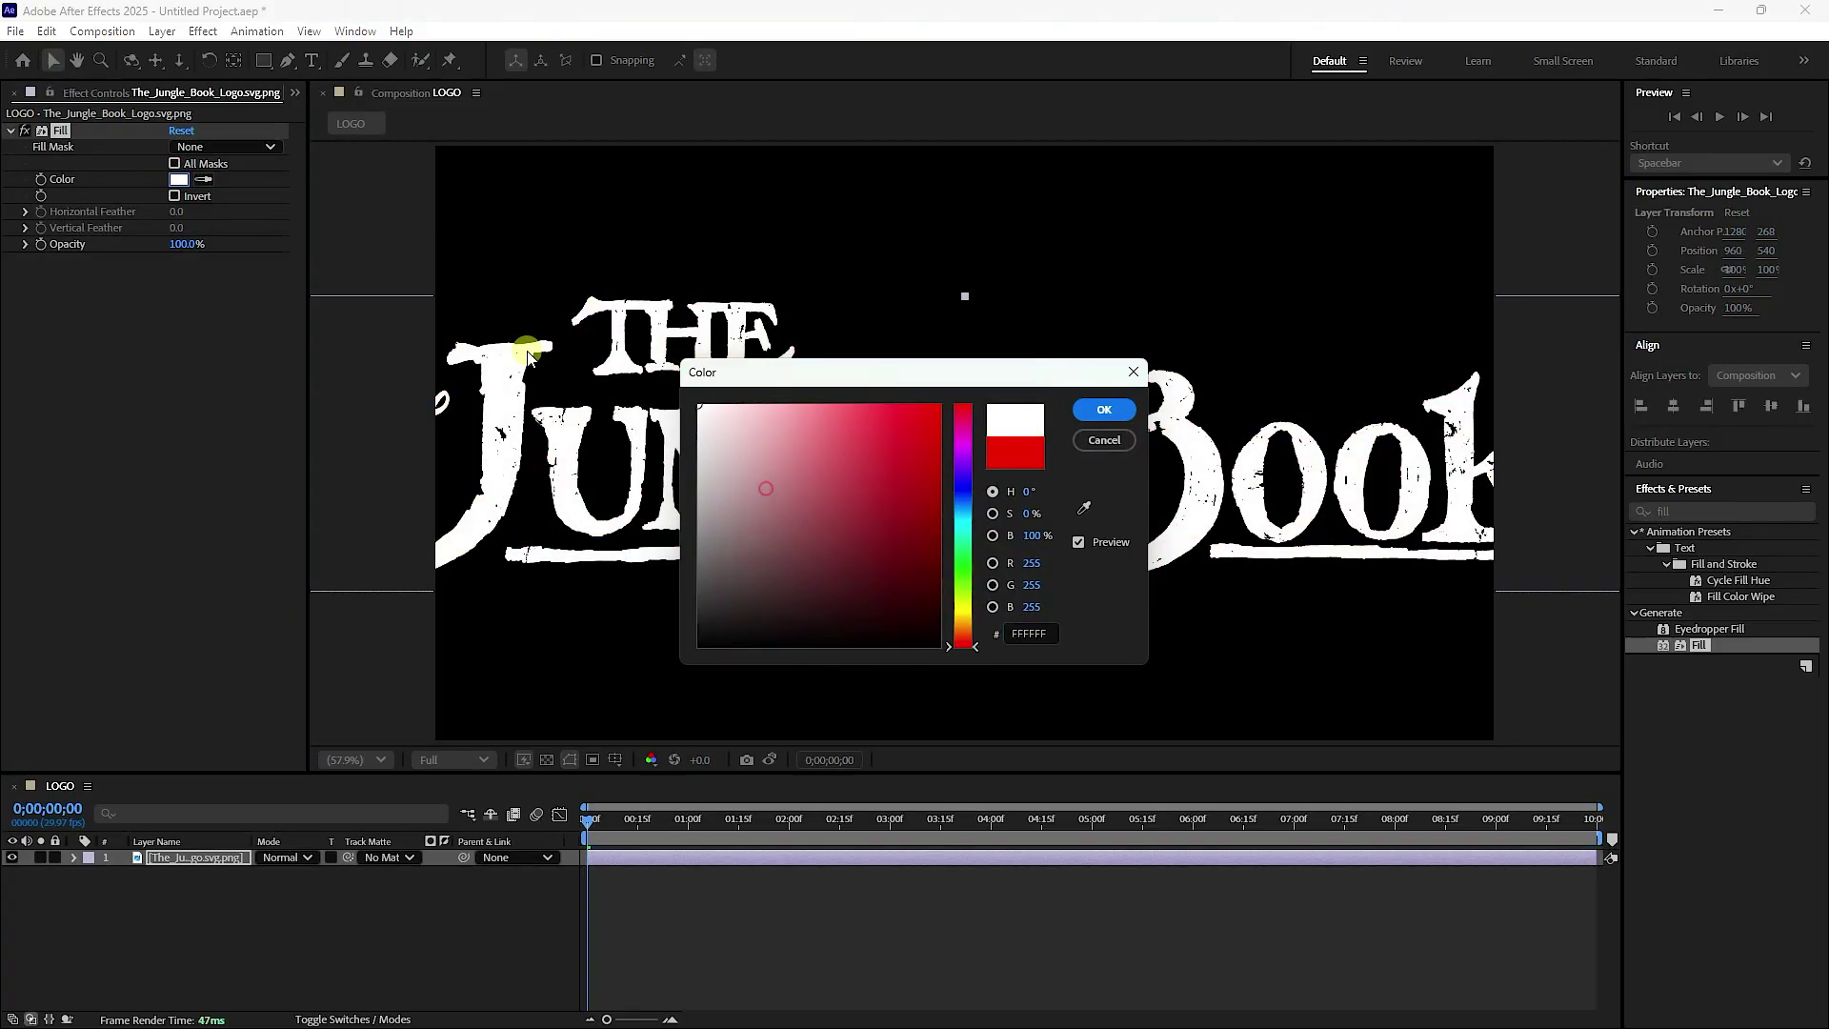
click(1090, 429)
click(183, 906)
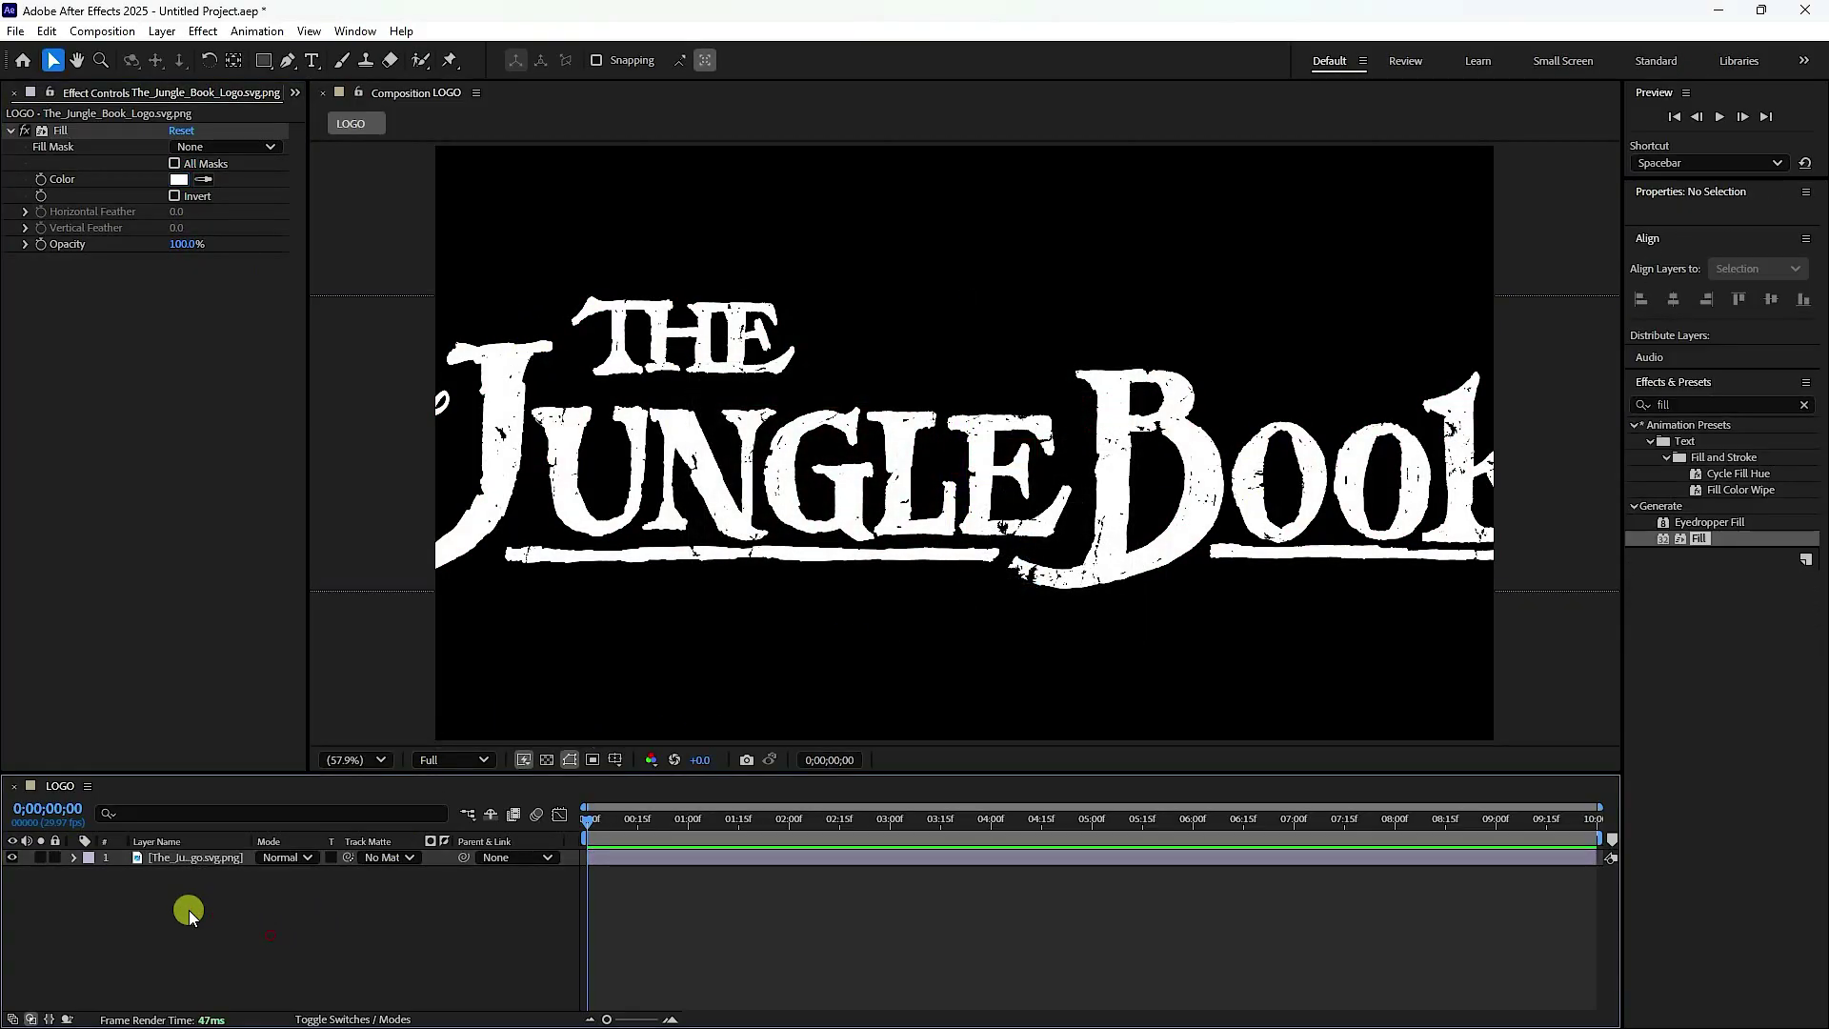
- Scale the logo layer down to 55% so the whole title fits inside the frame
click(170, 860)
key(s)
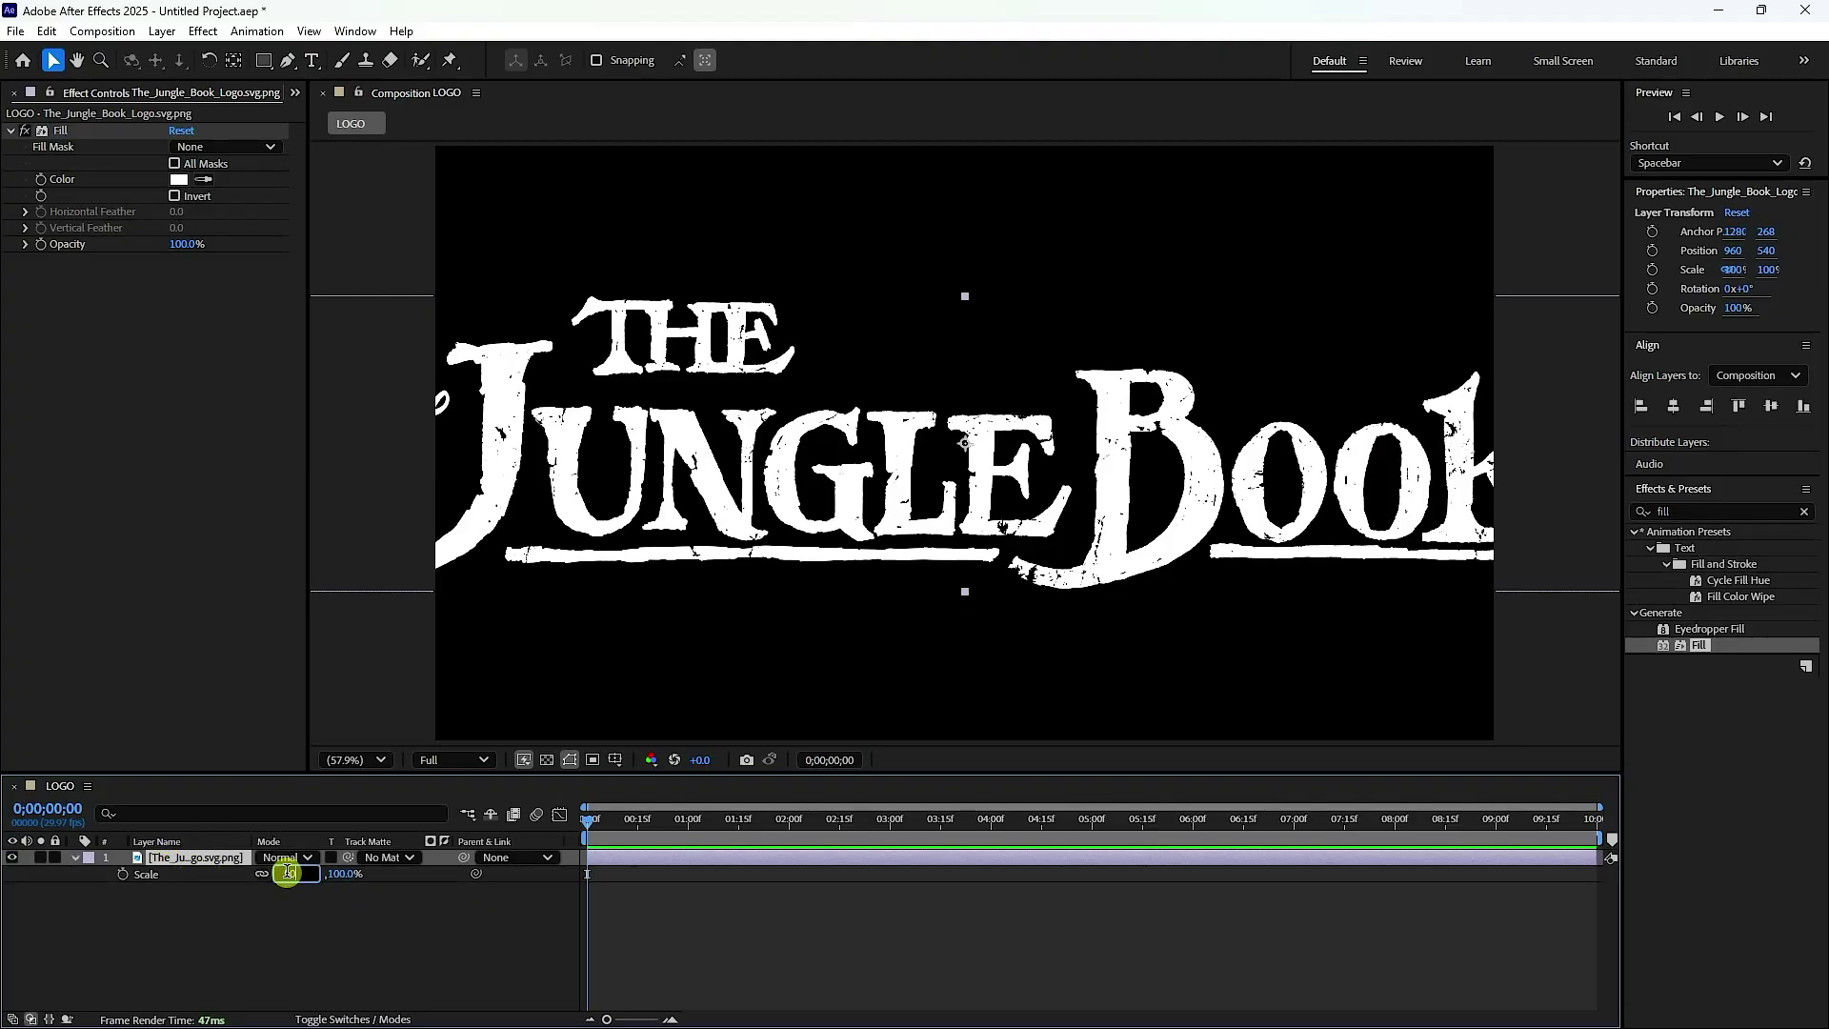
text(50)
key(Return)
click(283, 874)
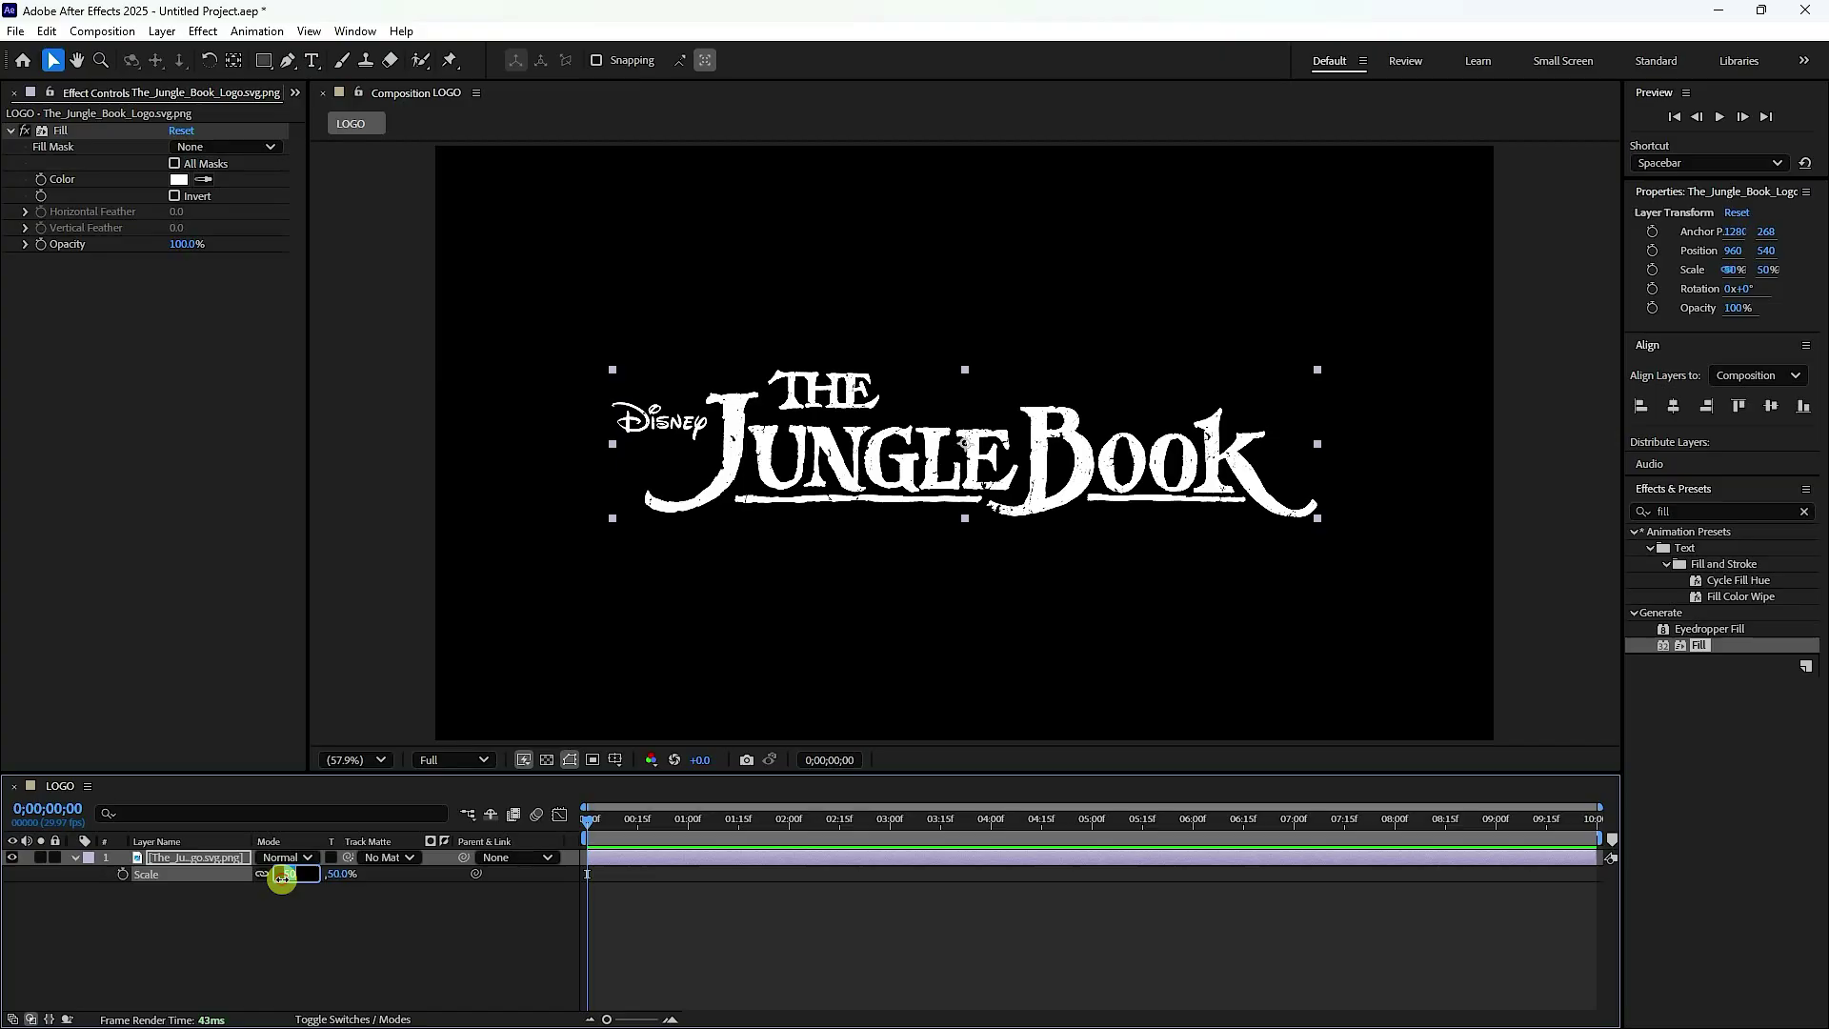
text(55)
key(Return)
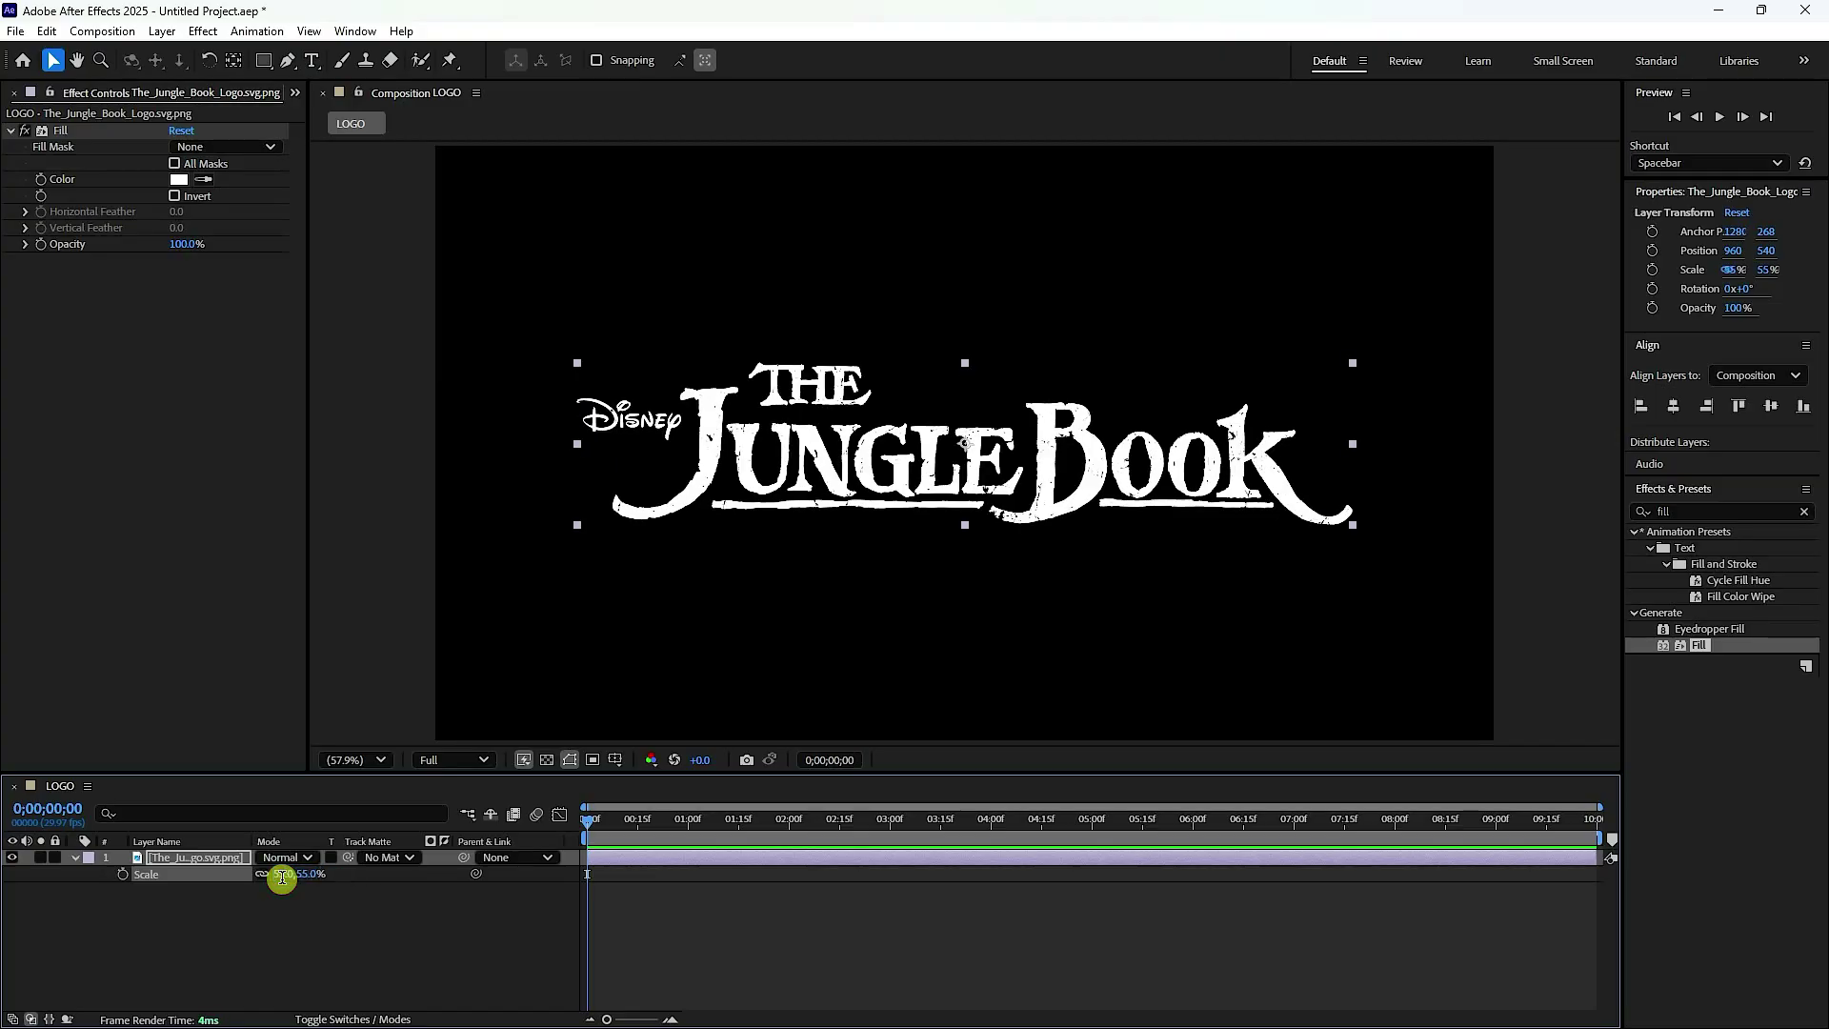
- Keyframe the logo's Scale from 55% at 0;00;00;00 to a larger value at 0;00;09;29, and preview the animation
drag(592, 817, 1819, 829)
click(123, 874)
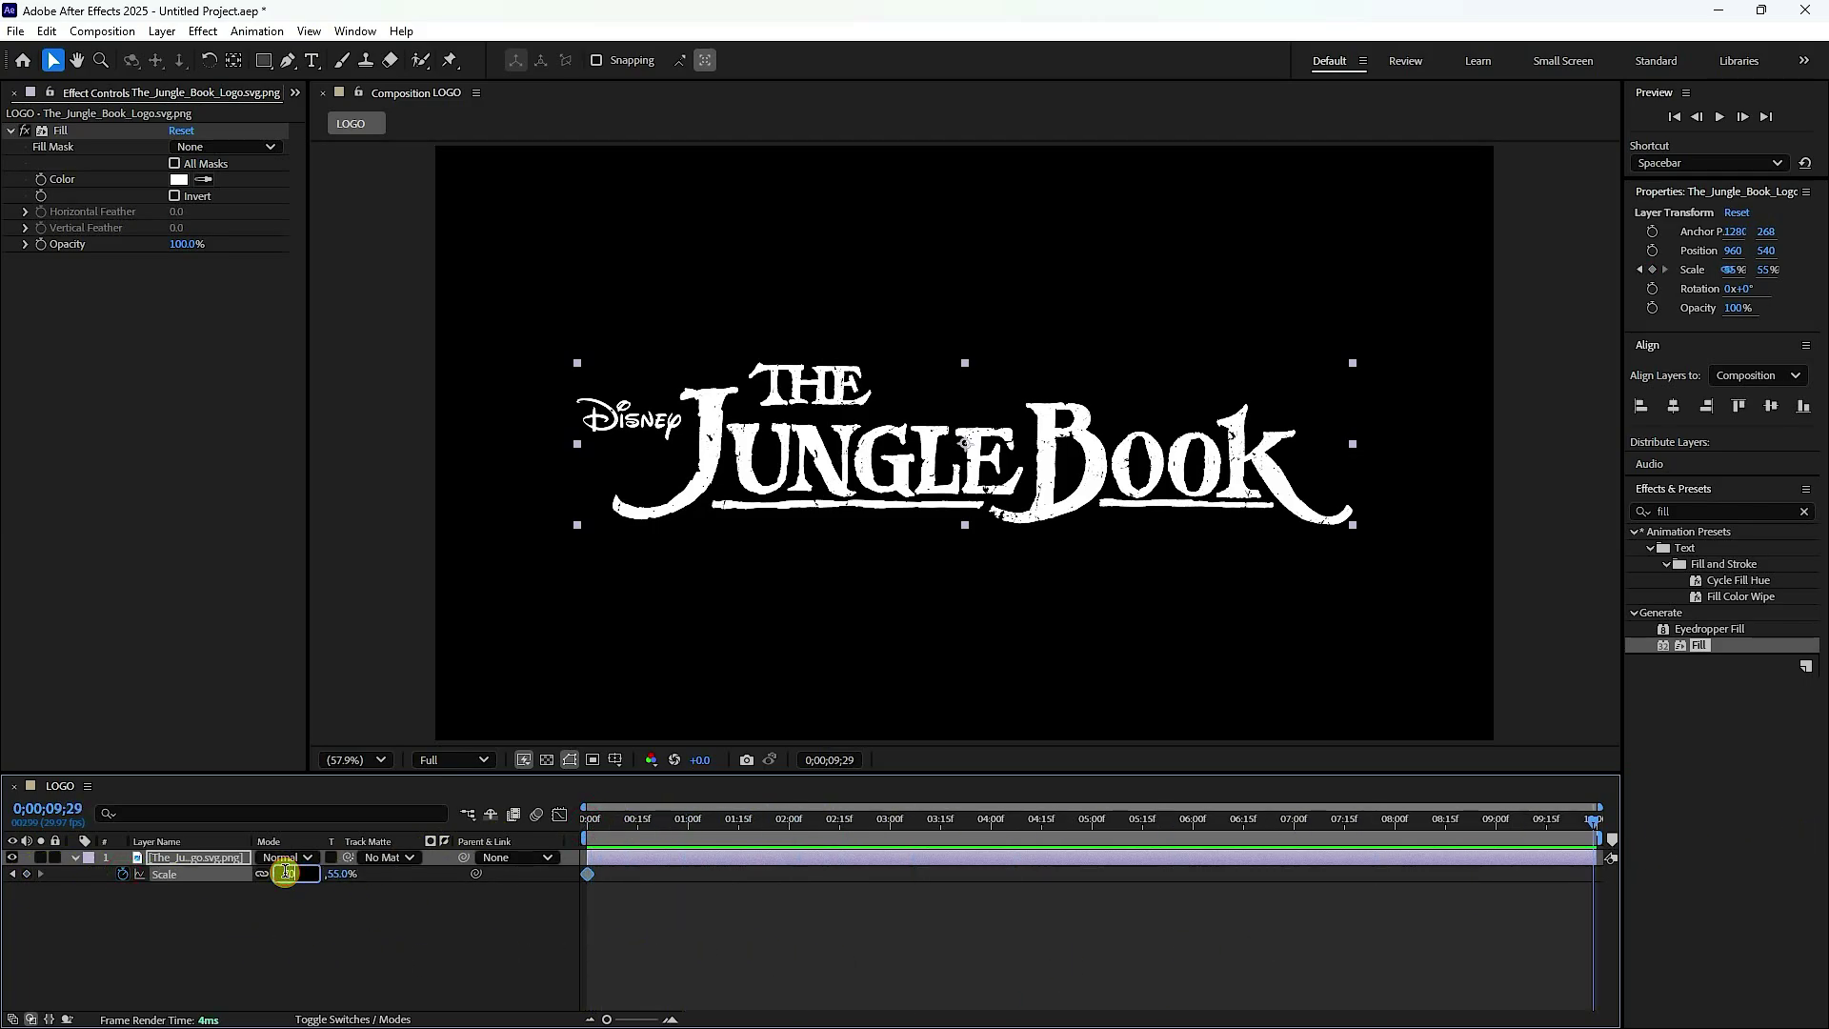
key(Return)
drag(610, 804, 568, 839)
key(space)
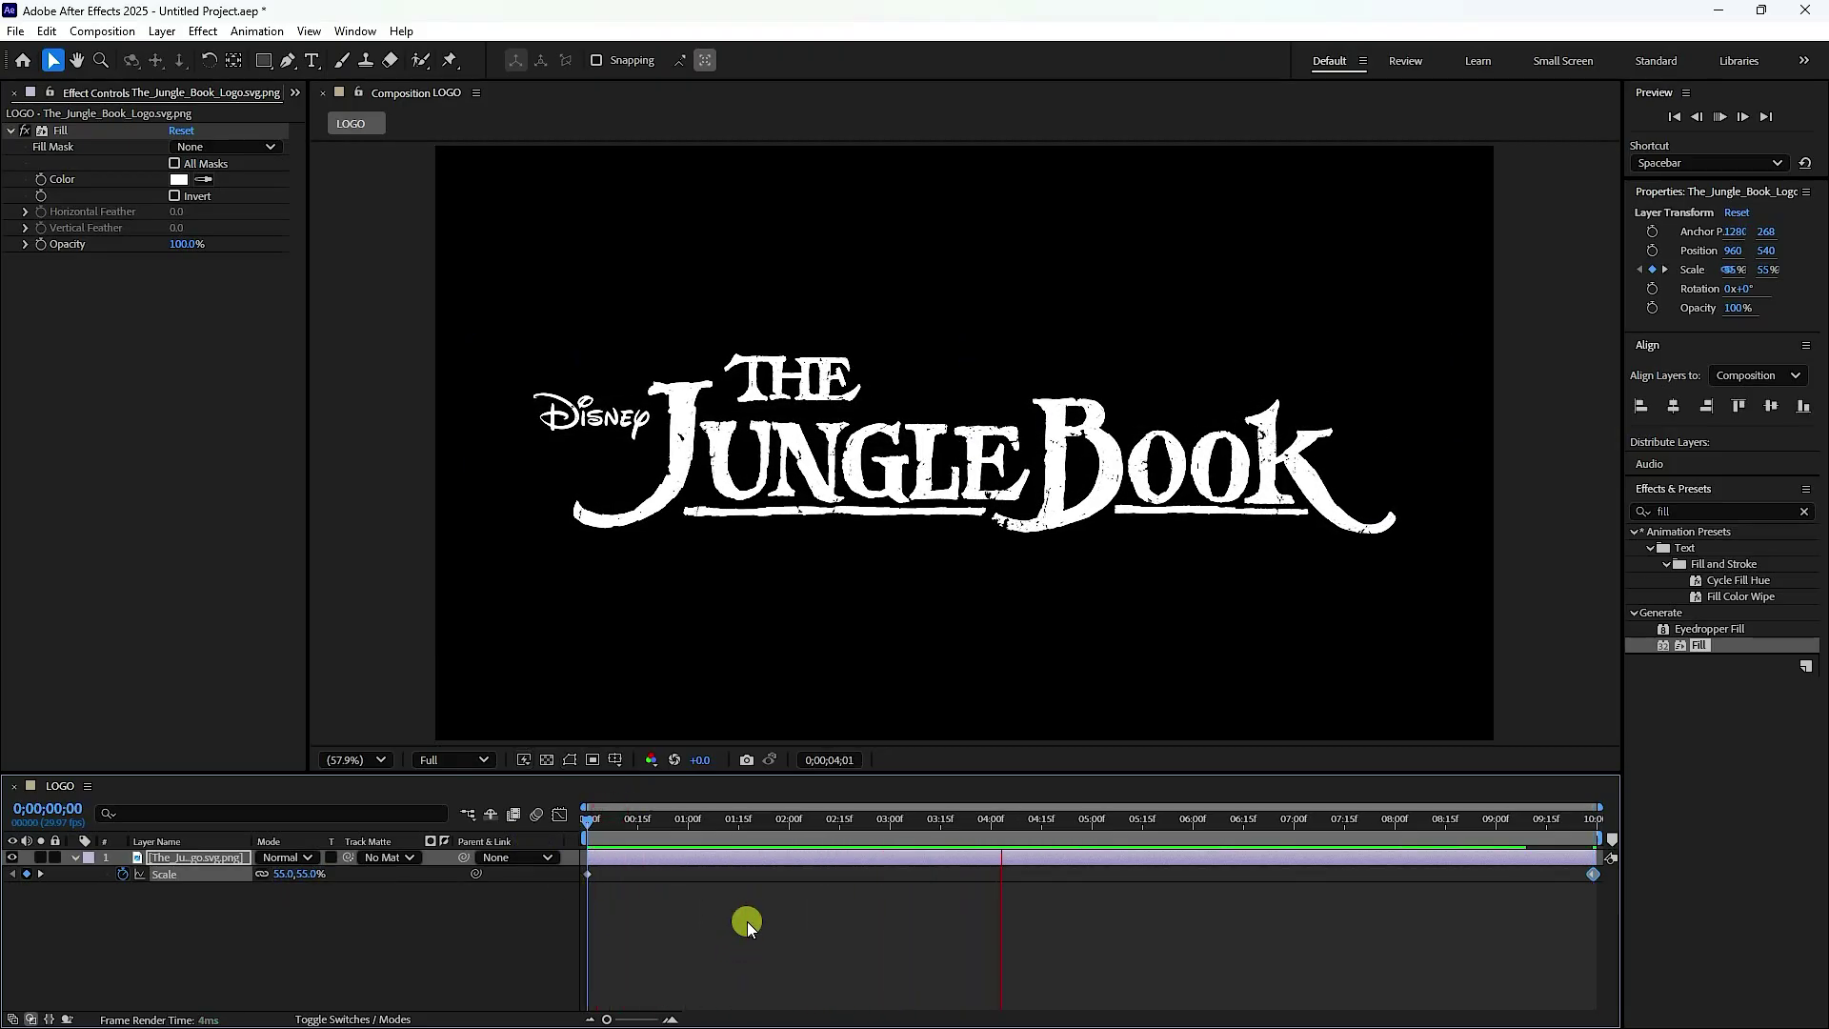
click(1166, 816)
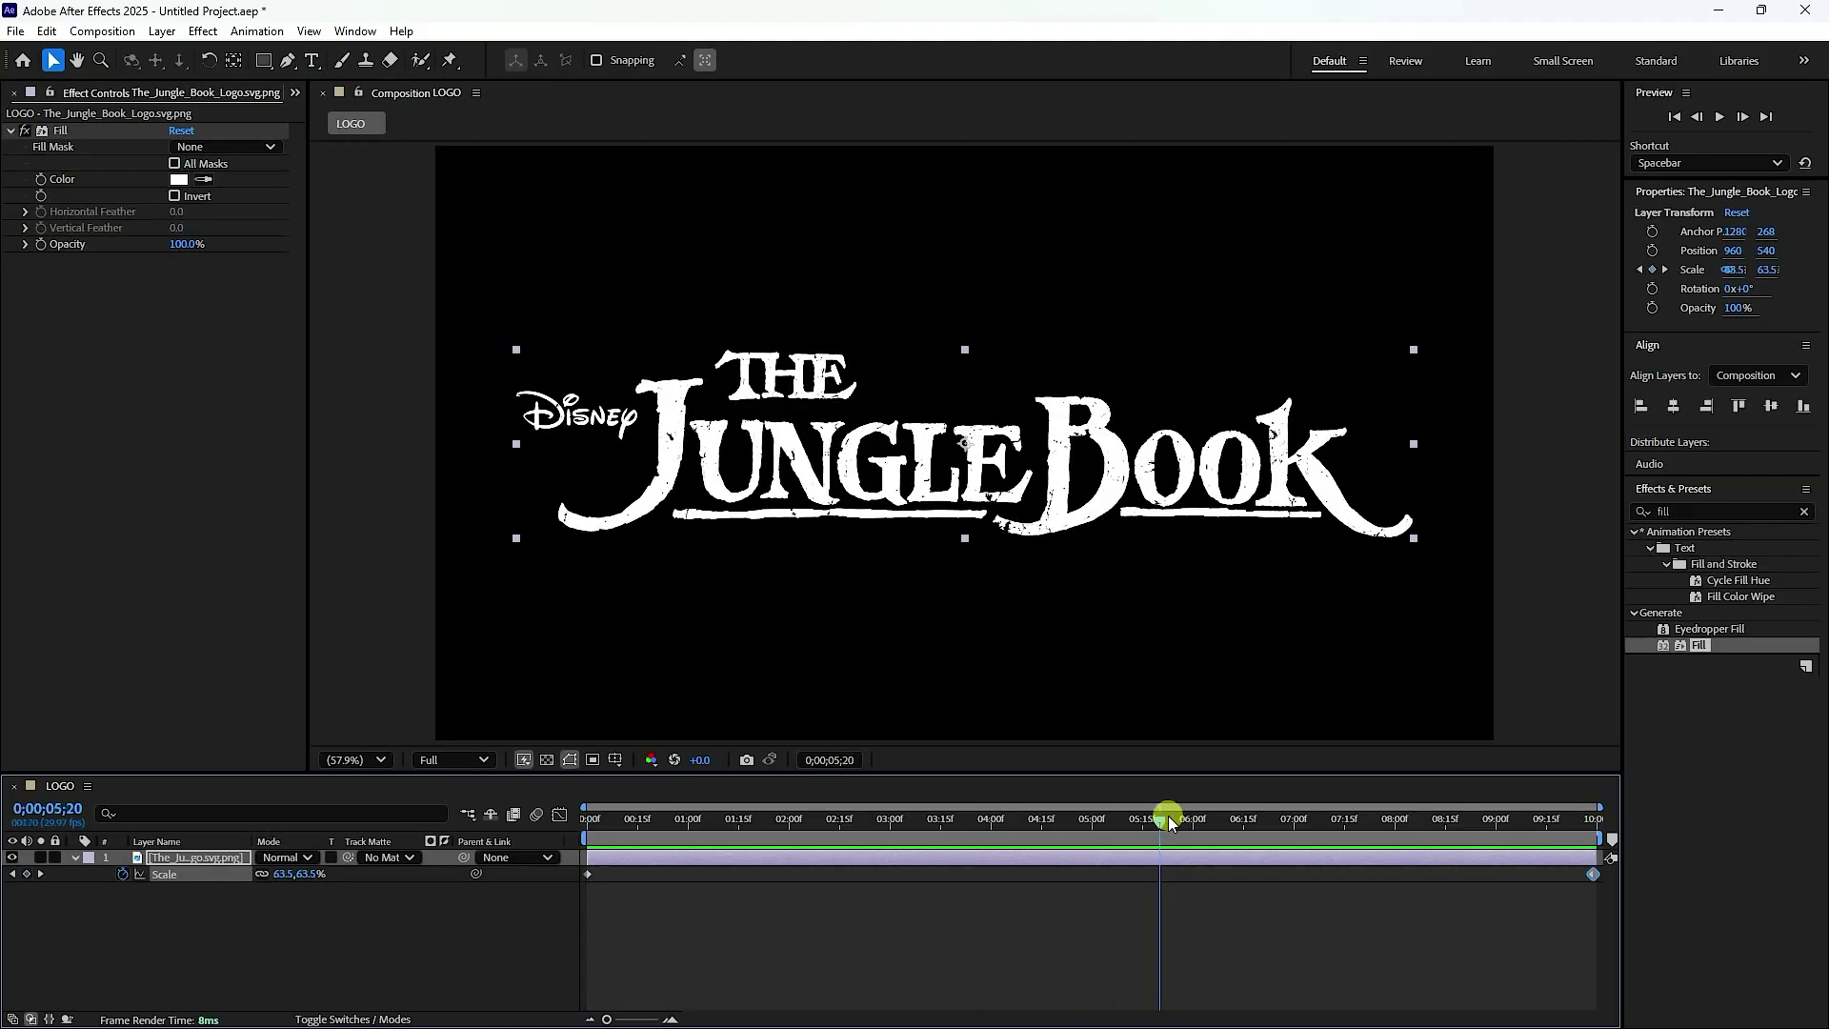
- Find the Turbulent Displace effect and apply it to the logo layer
click(1668, 512)
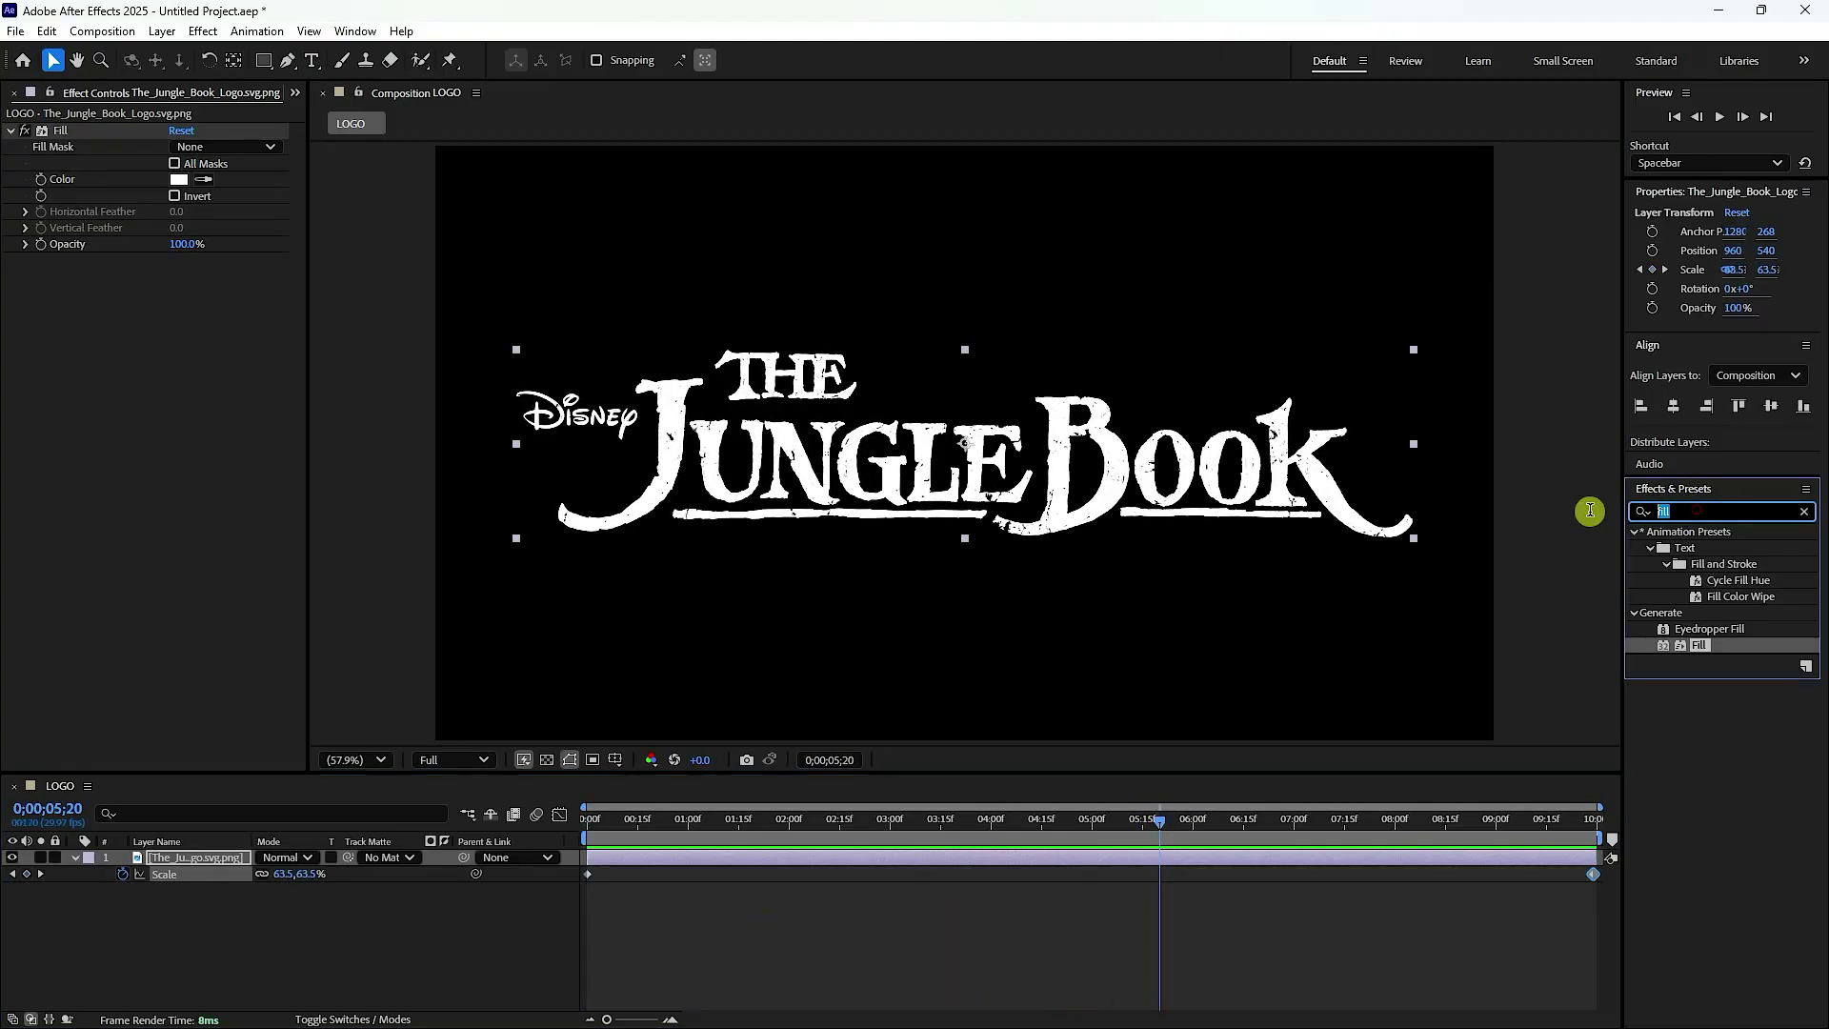
text(tur)
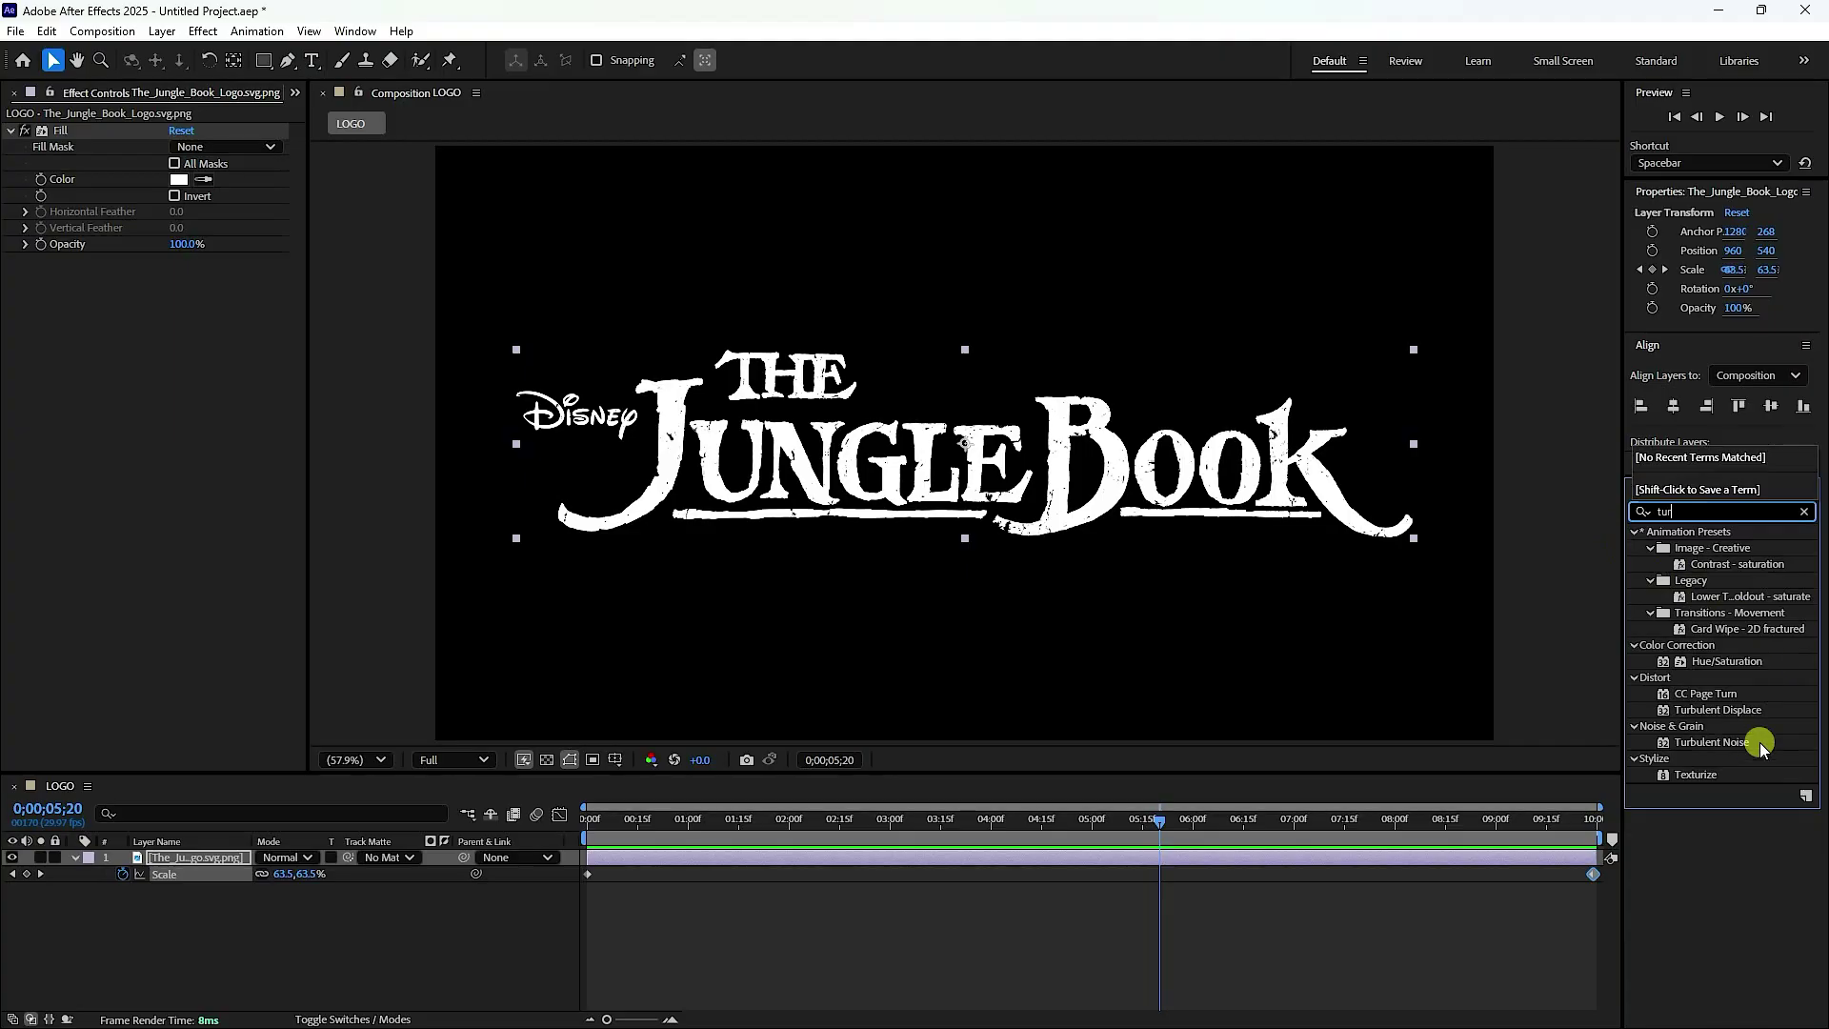
drag(1734, 717, 196, 861)
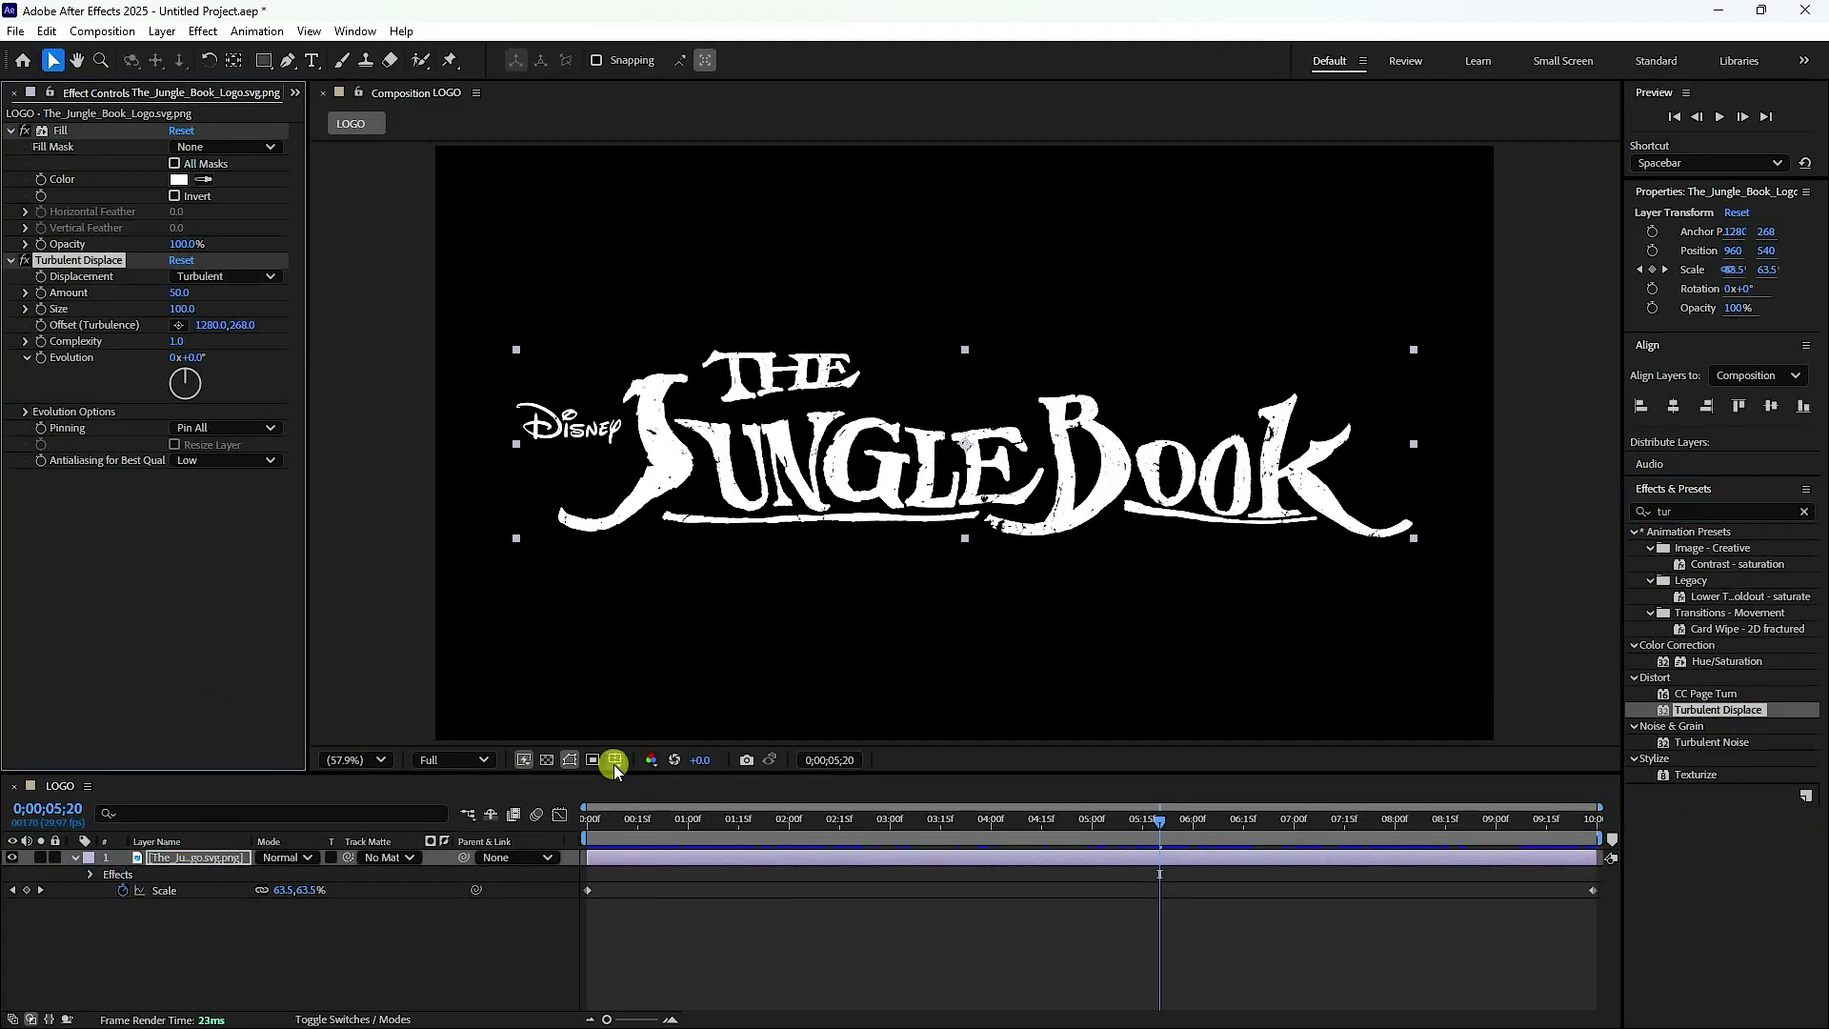
- At the composition's start, set Turbulent Displace Amount to 100 and Complexity to 2, and preview the distortion
drag(673, 834, 569, 832)
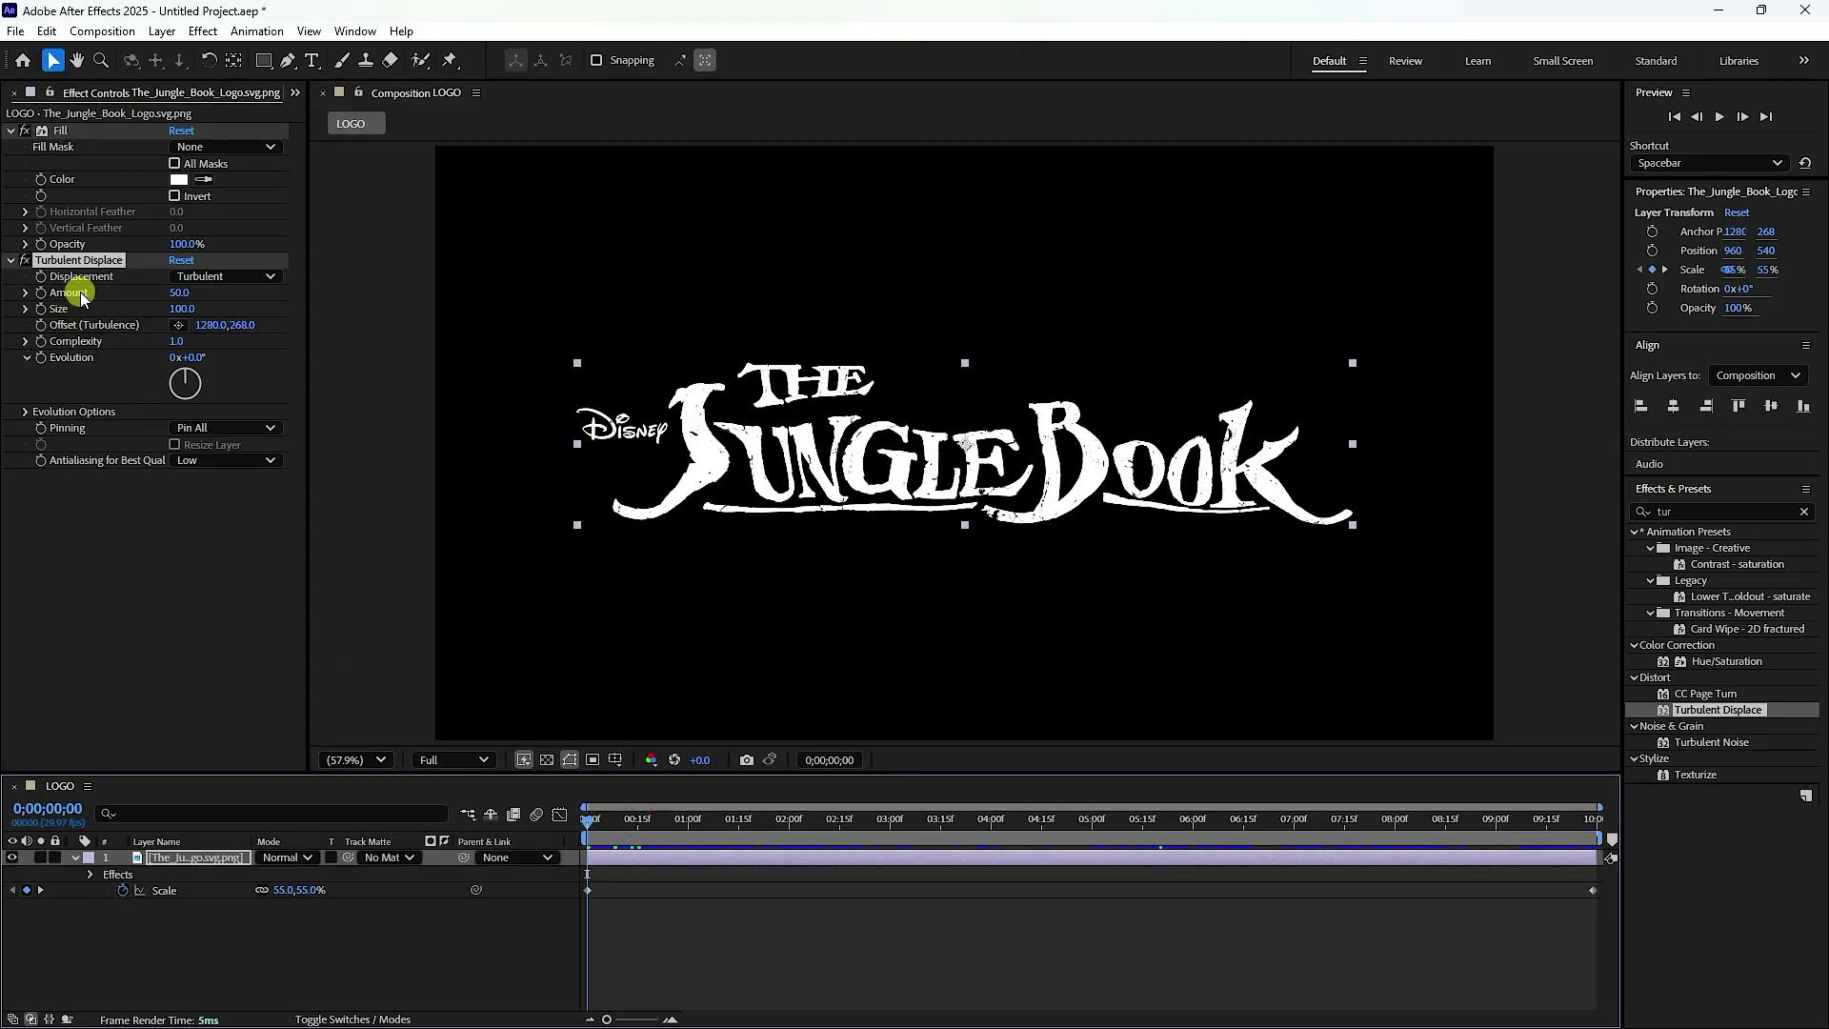
click(181, 294)
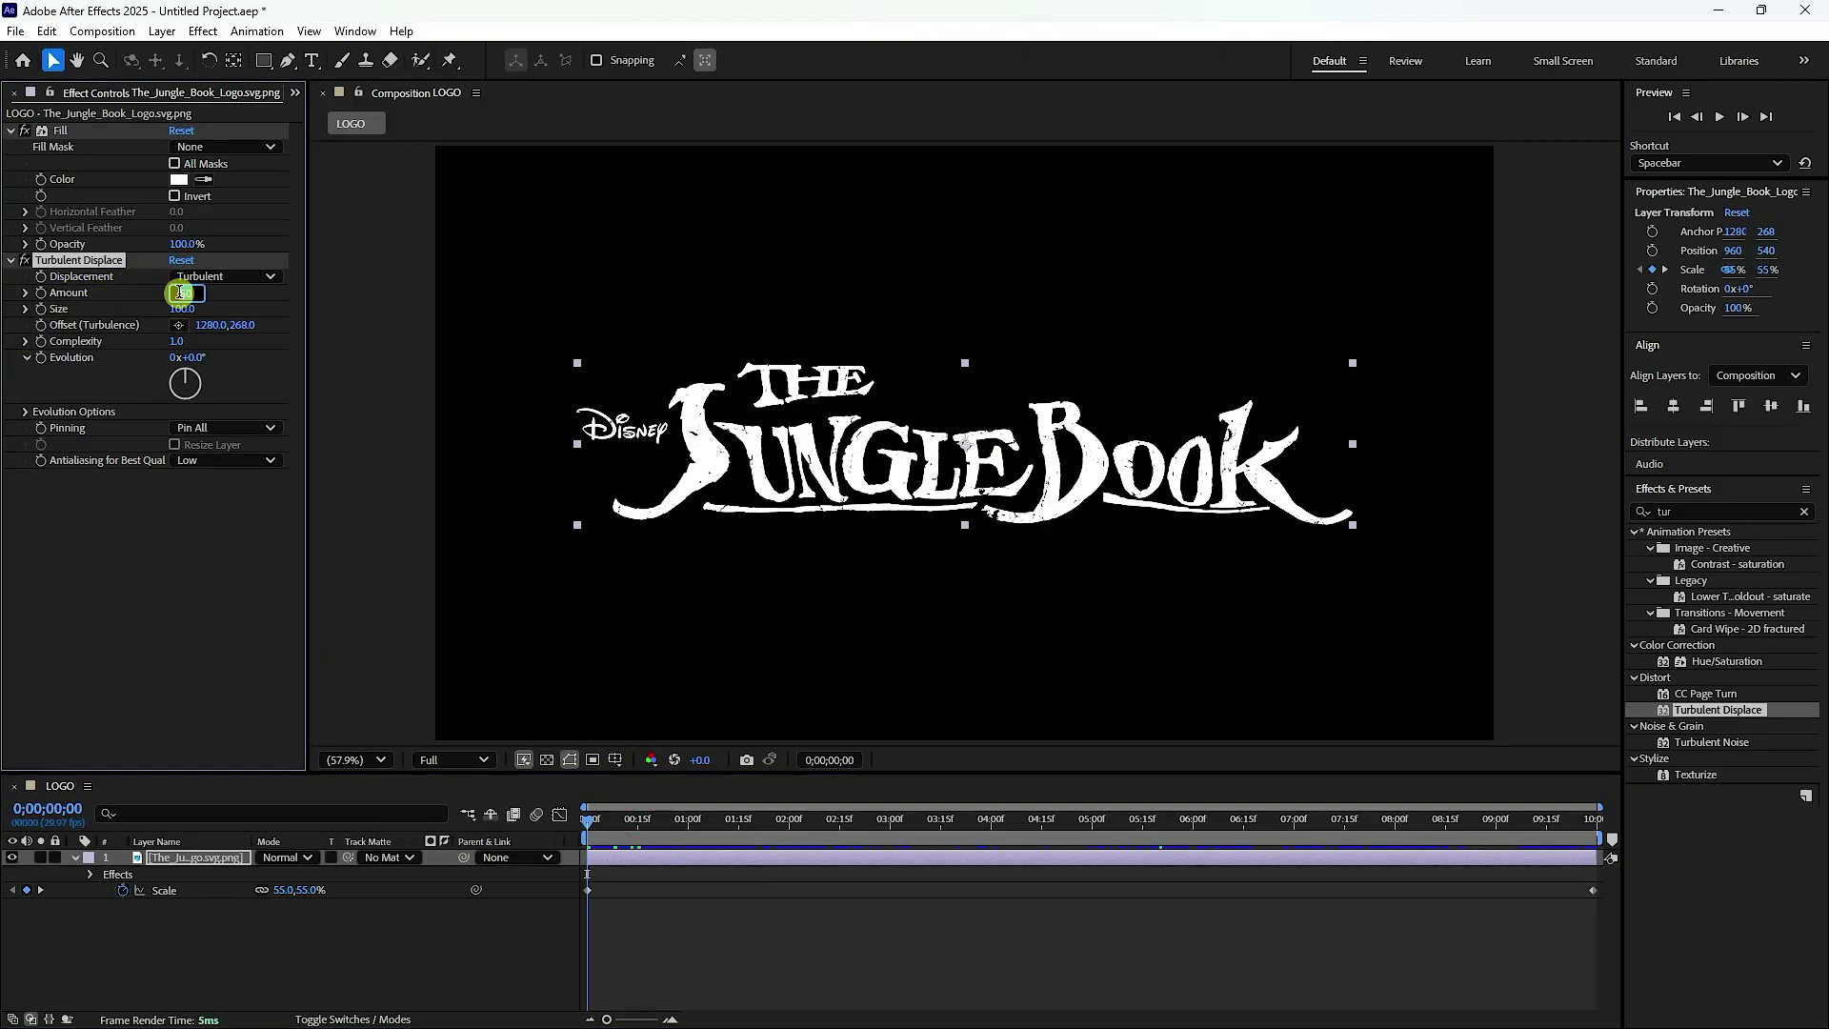
text(150)
key(Return)
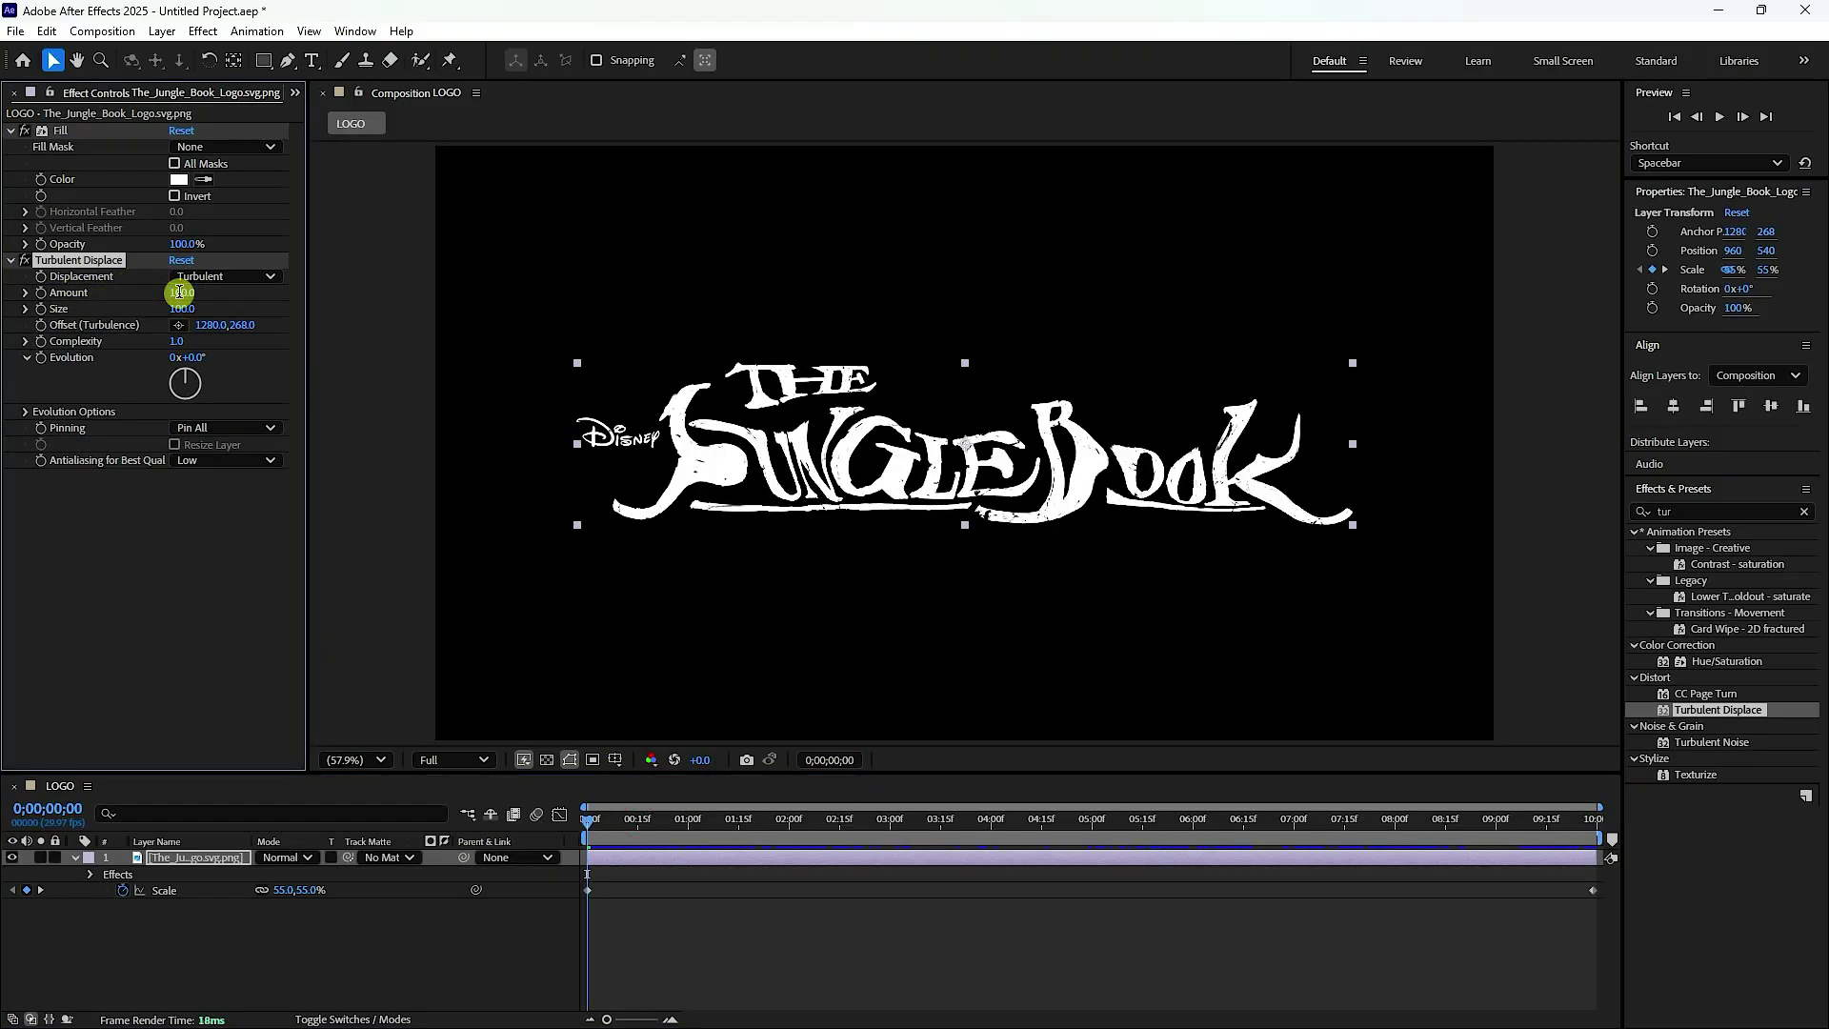
click(181, 341)
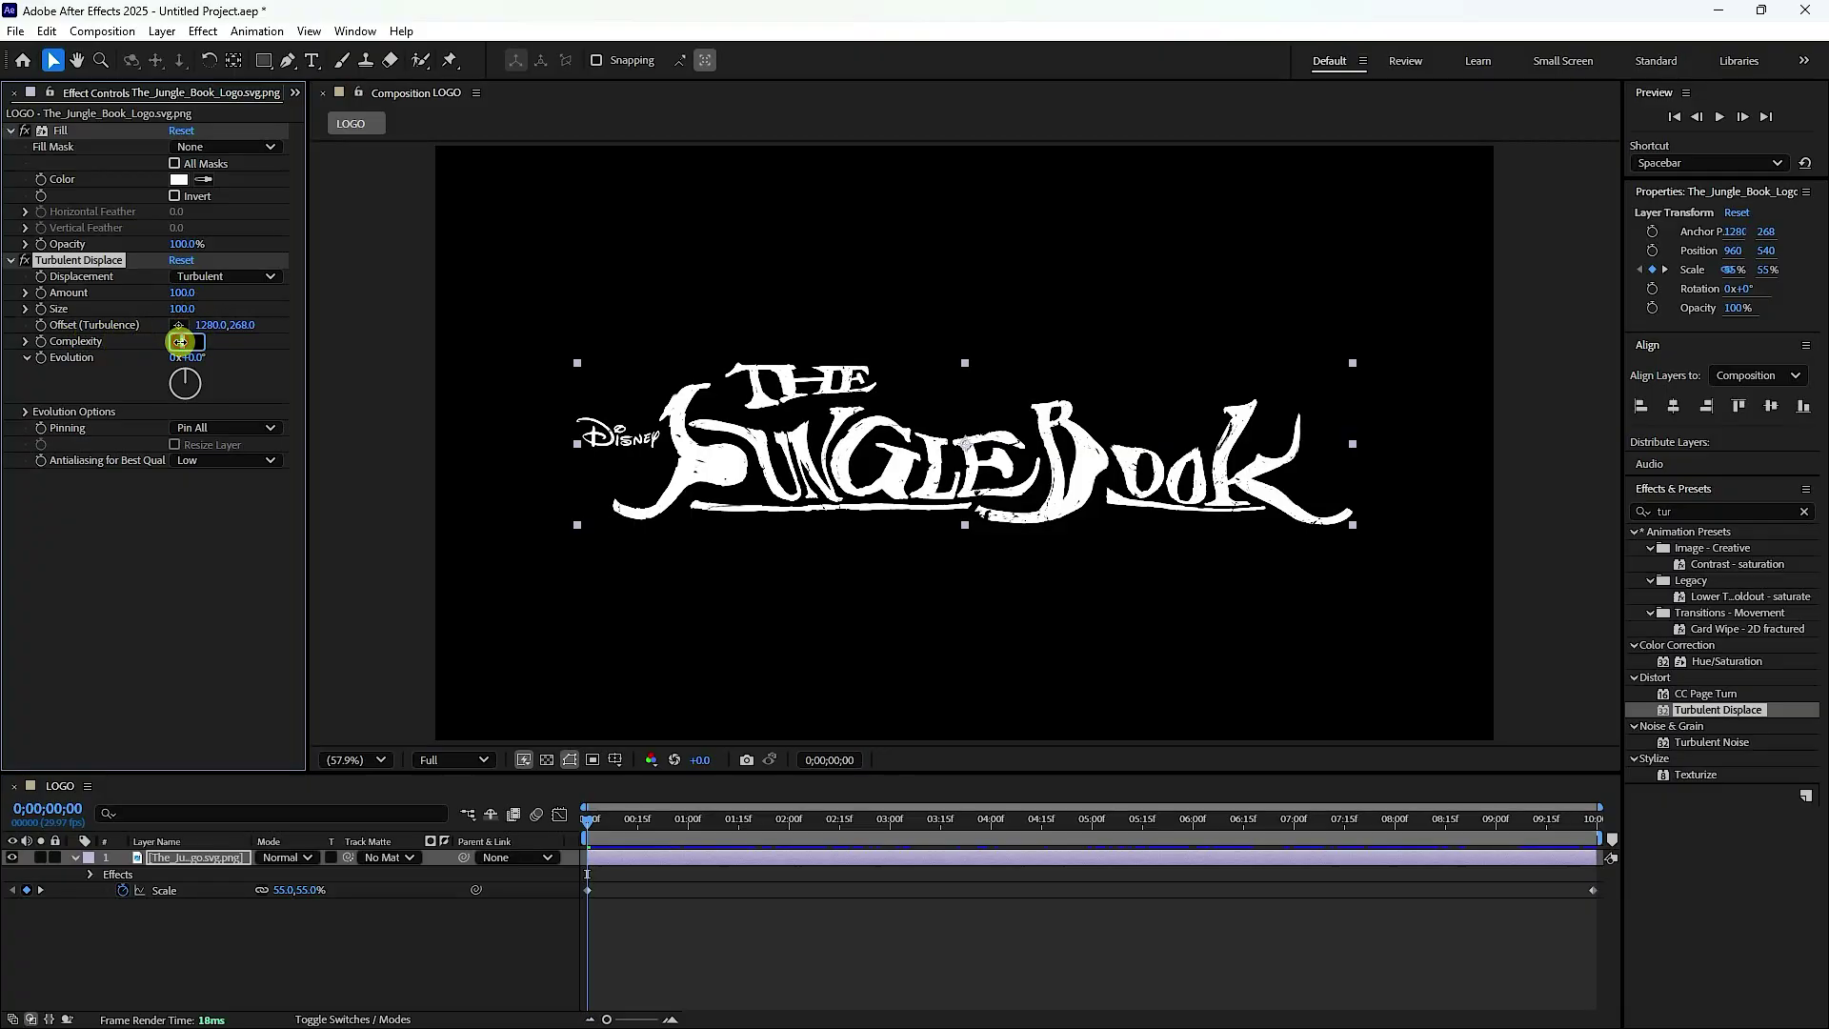
text(2)
key(Return)
key(space)
key(space)
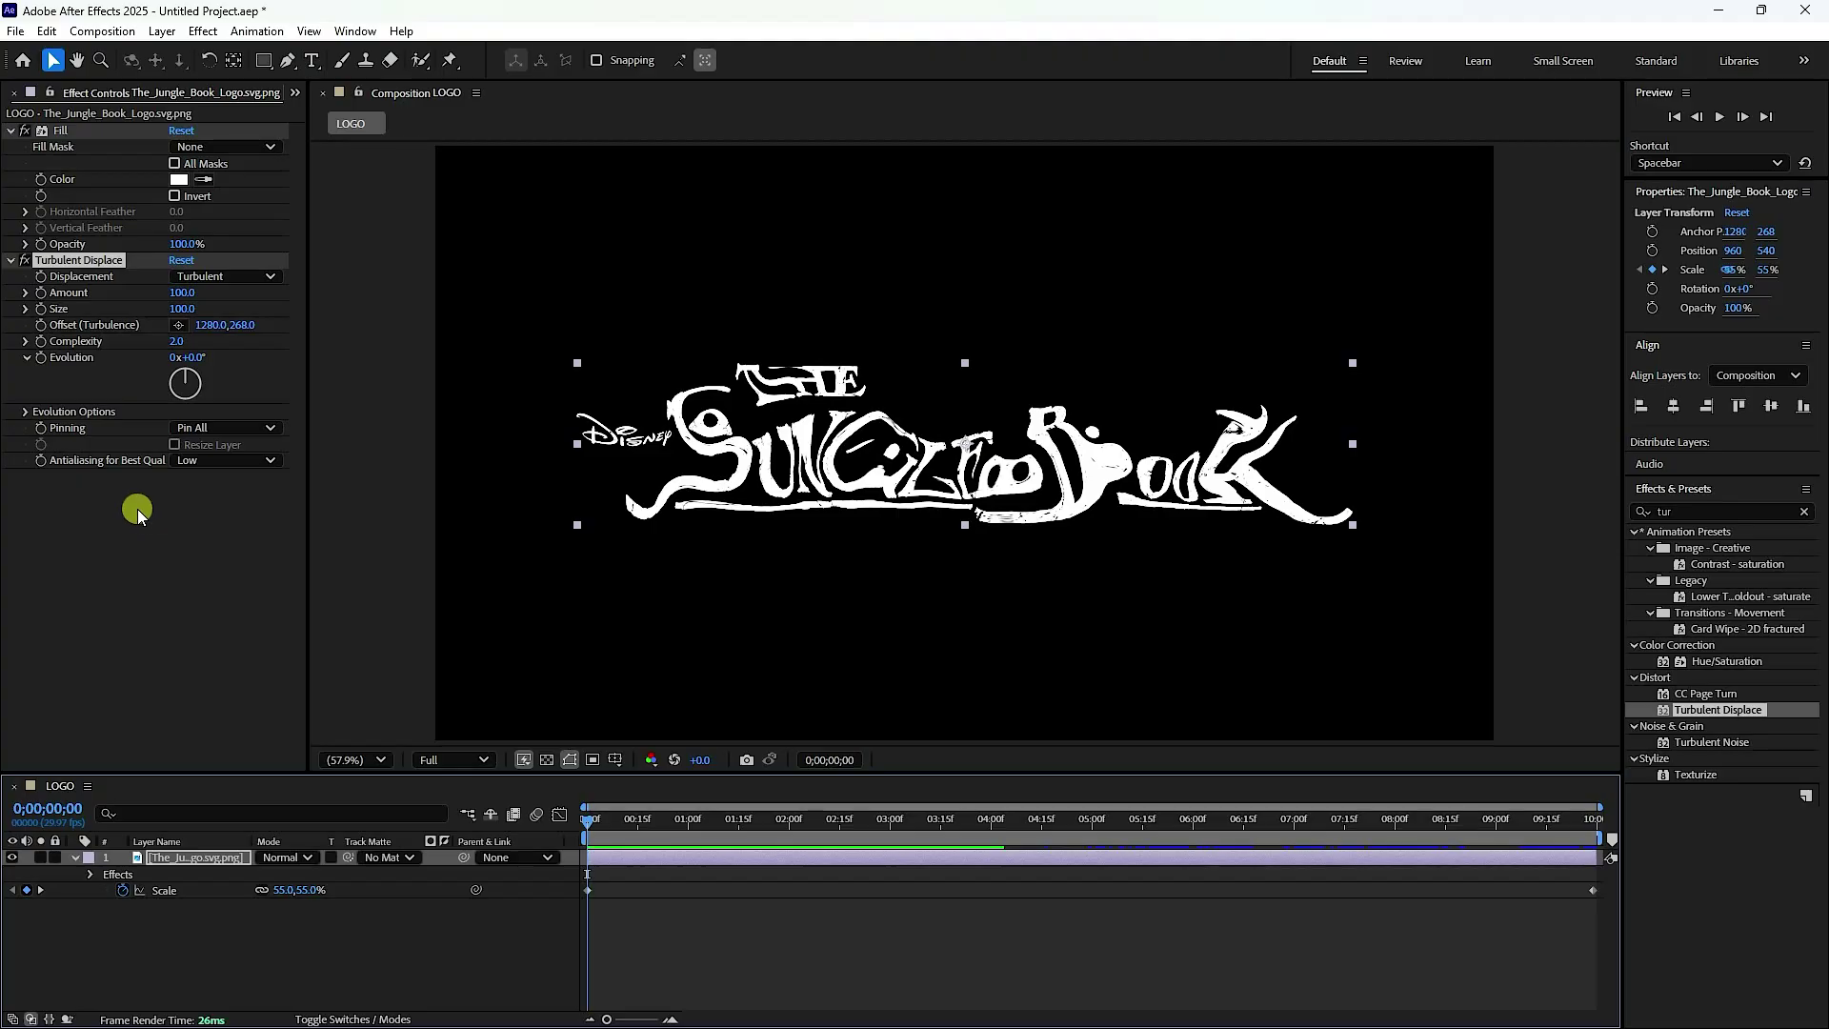
- Keyframe the Turbulent Displace Amount at 0;00;00;00 and set it to 0 at 0;00;03;00
click(40, 278)
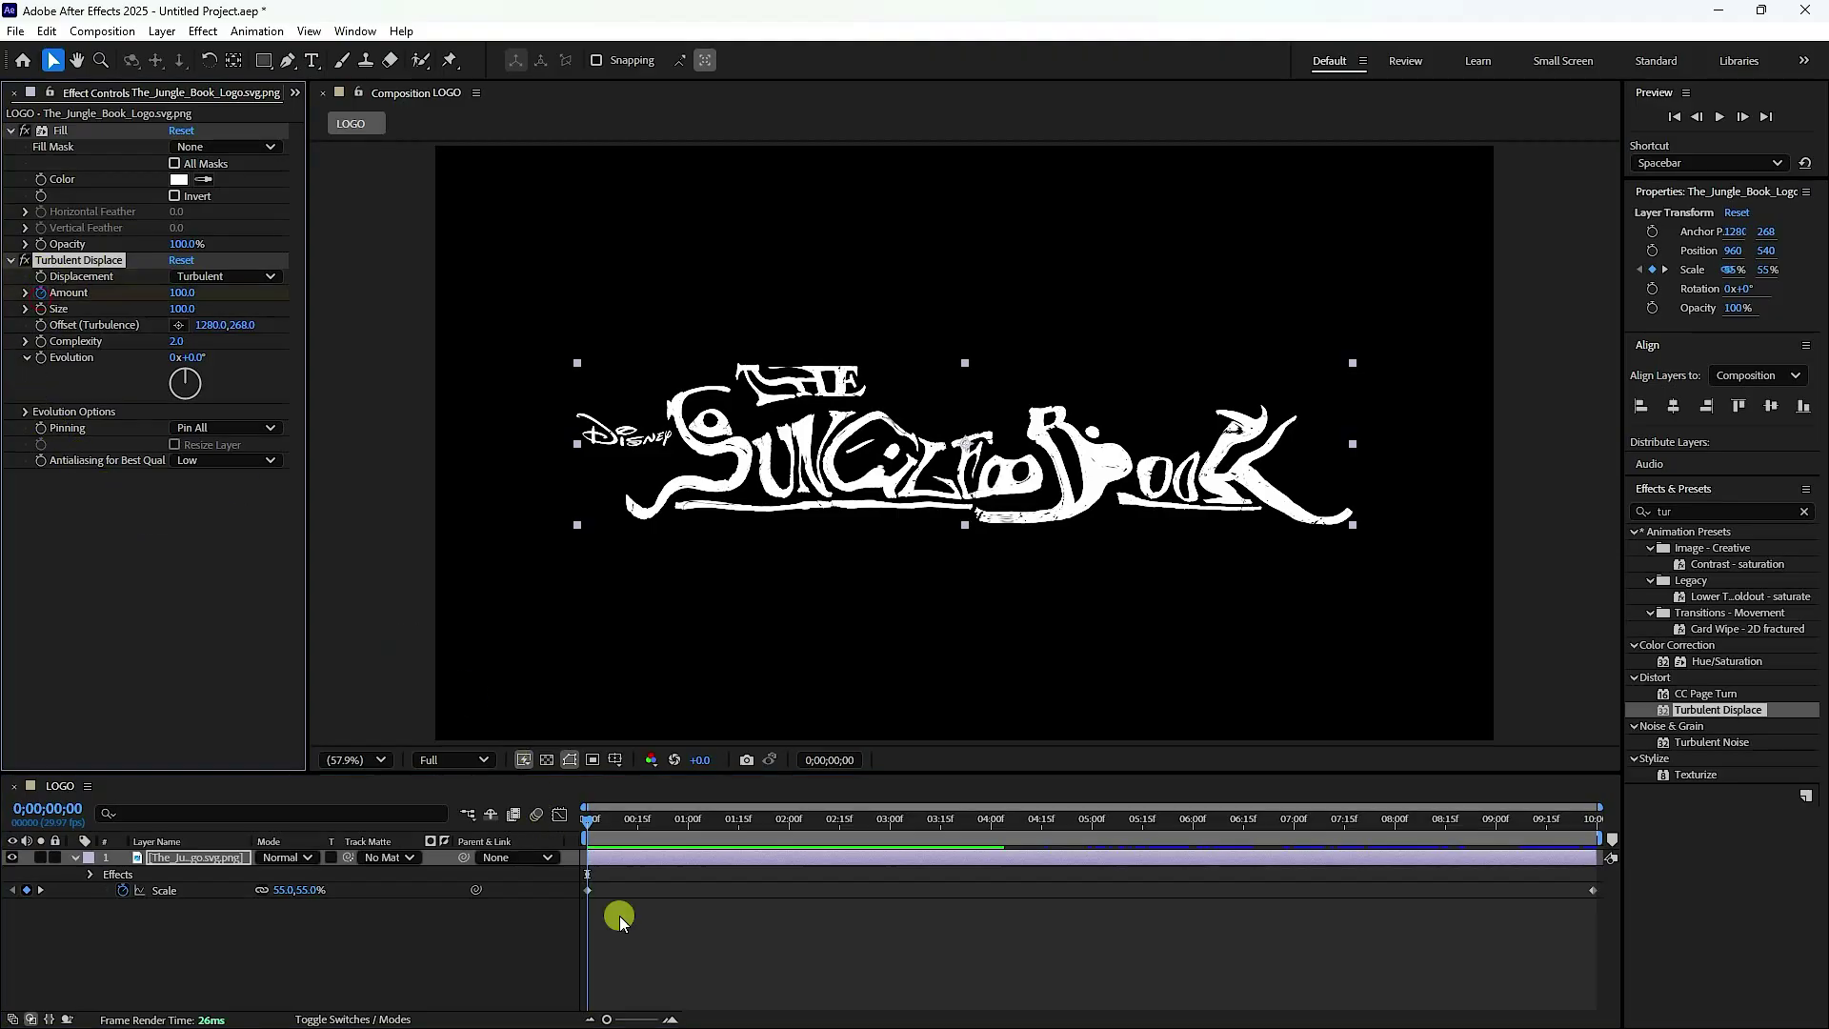
drag(611, 818, 889, 883)
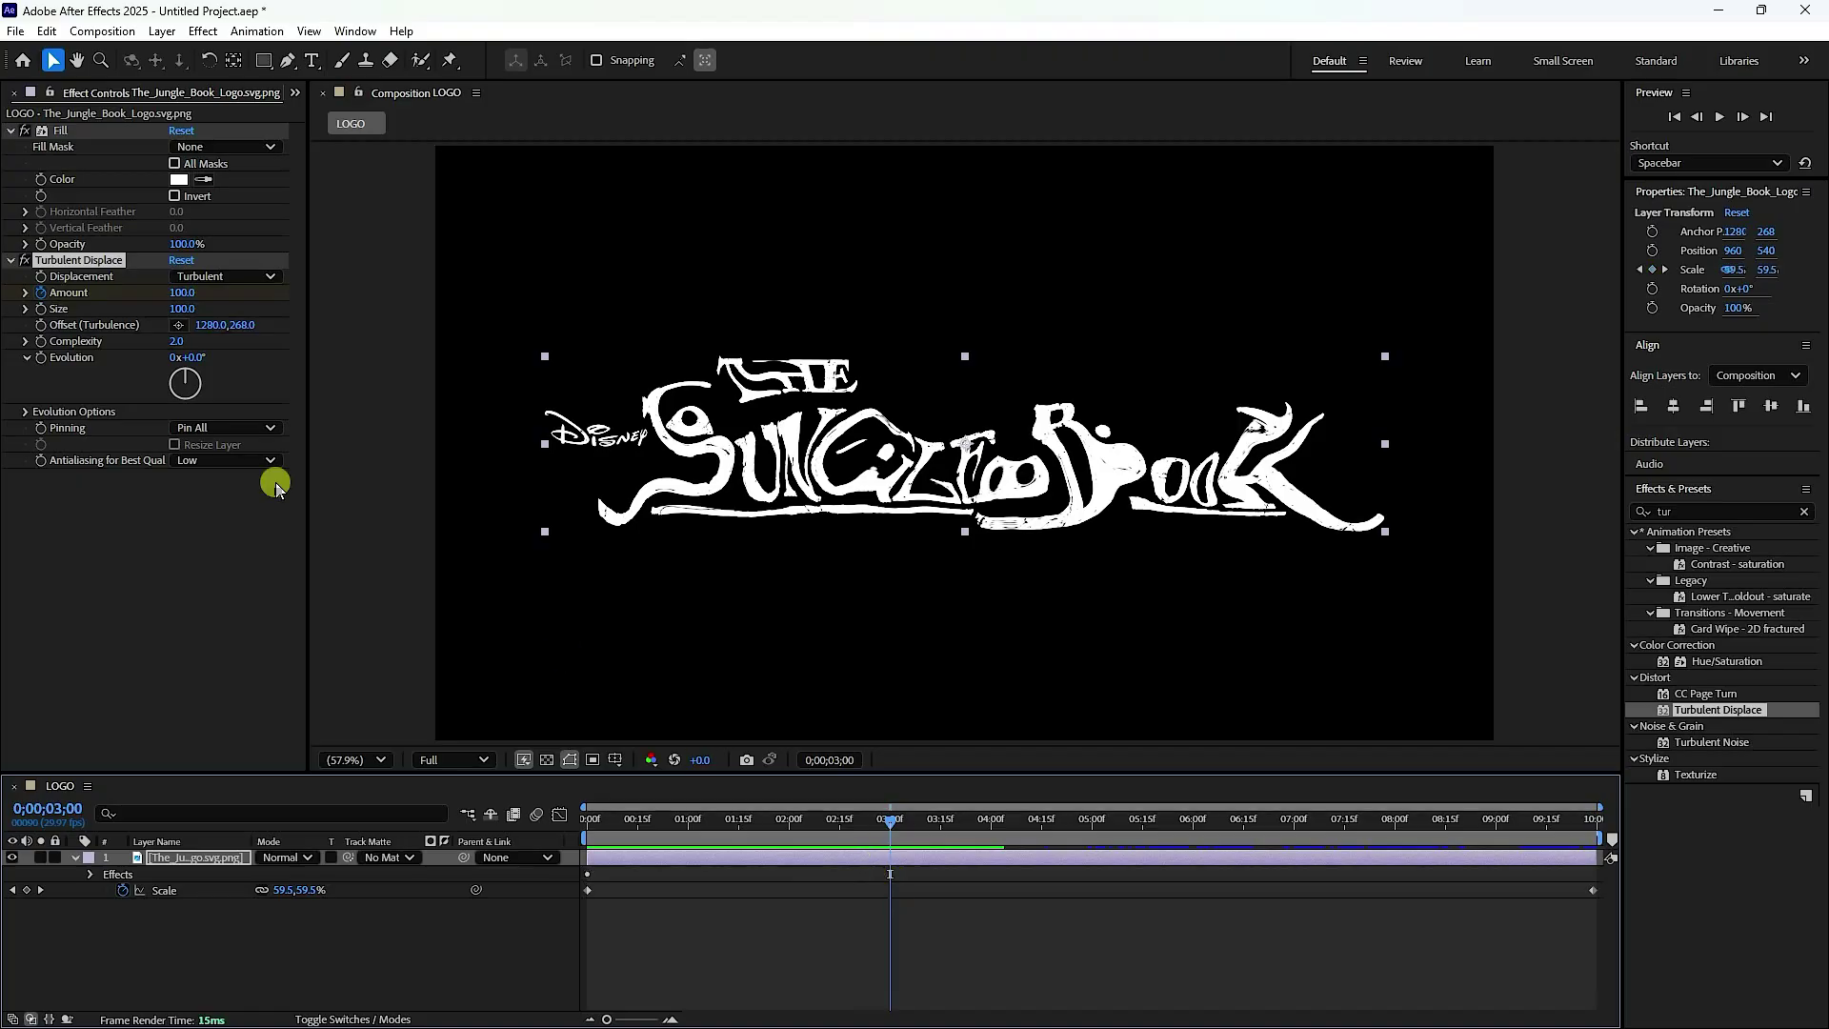
click(188, 292)
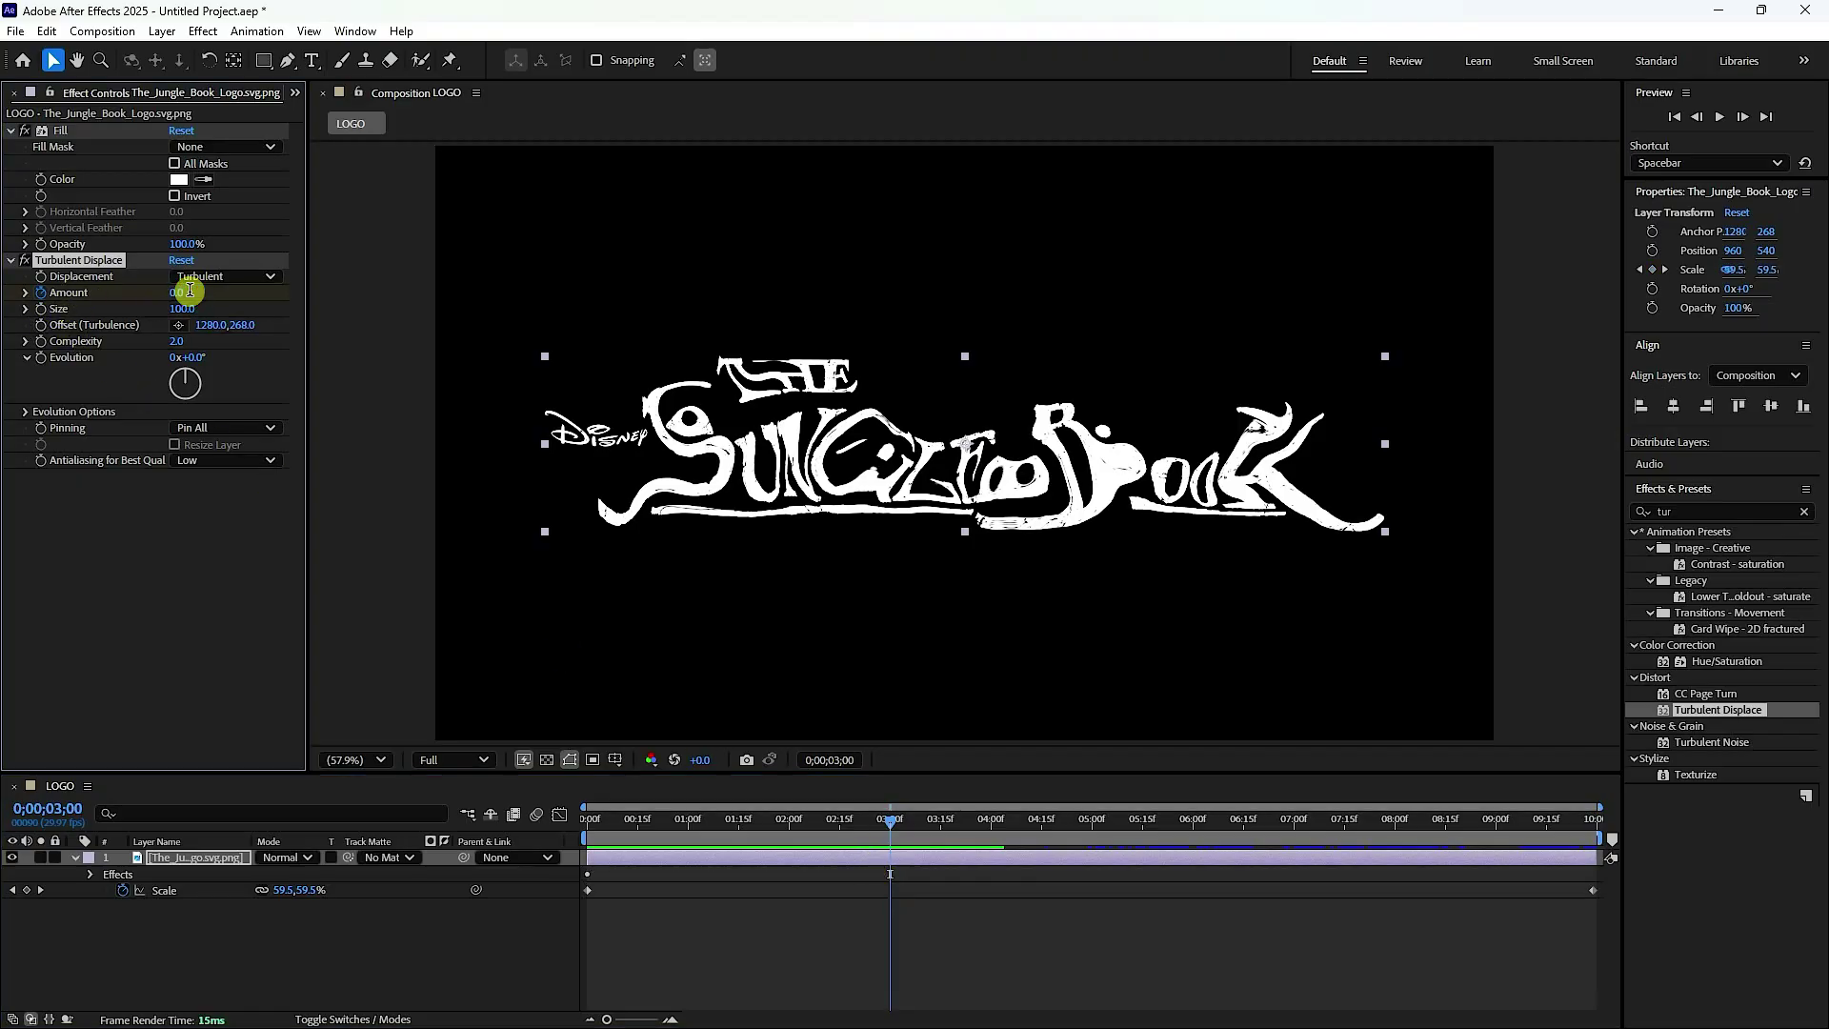
text(0.0)
click(863, 760)
click(296, 894)
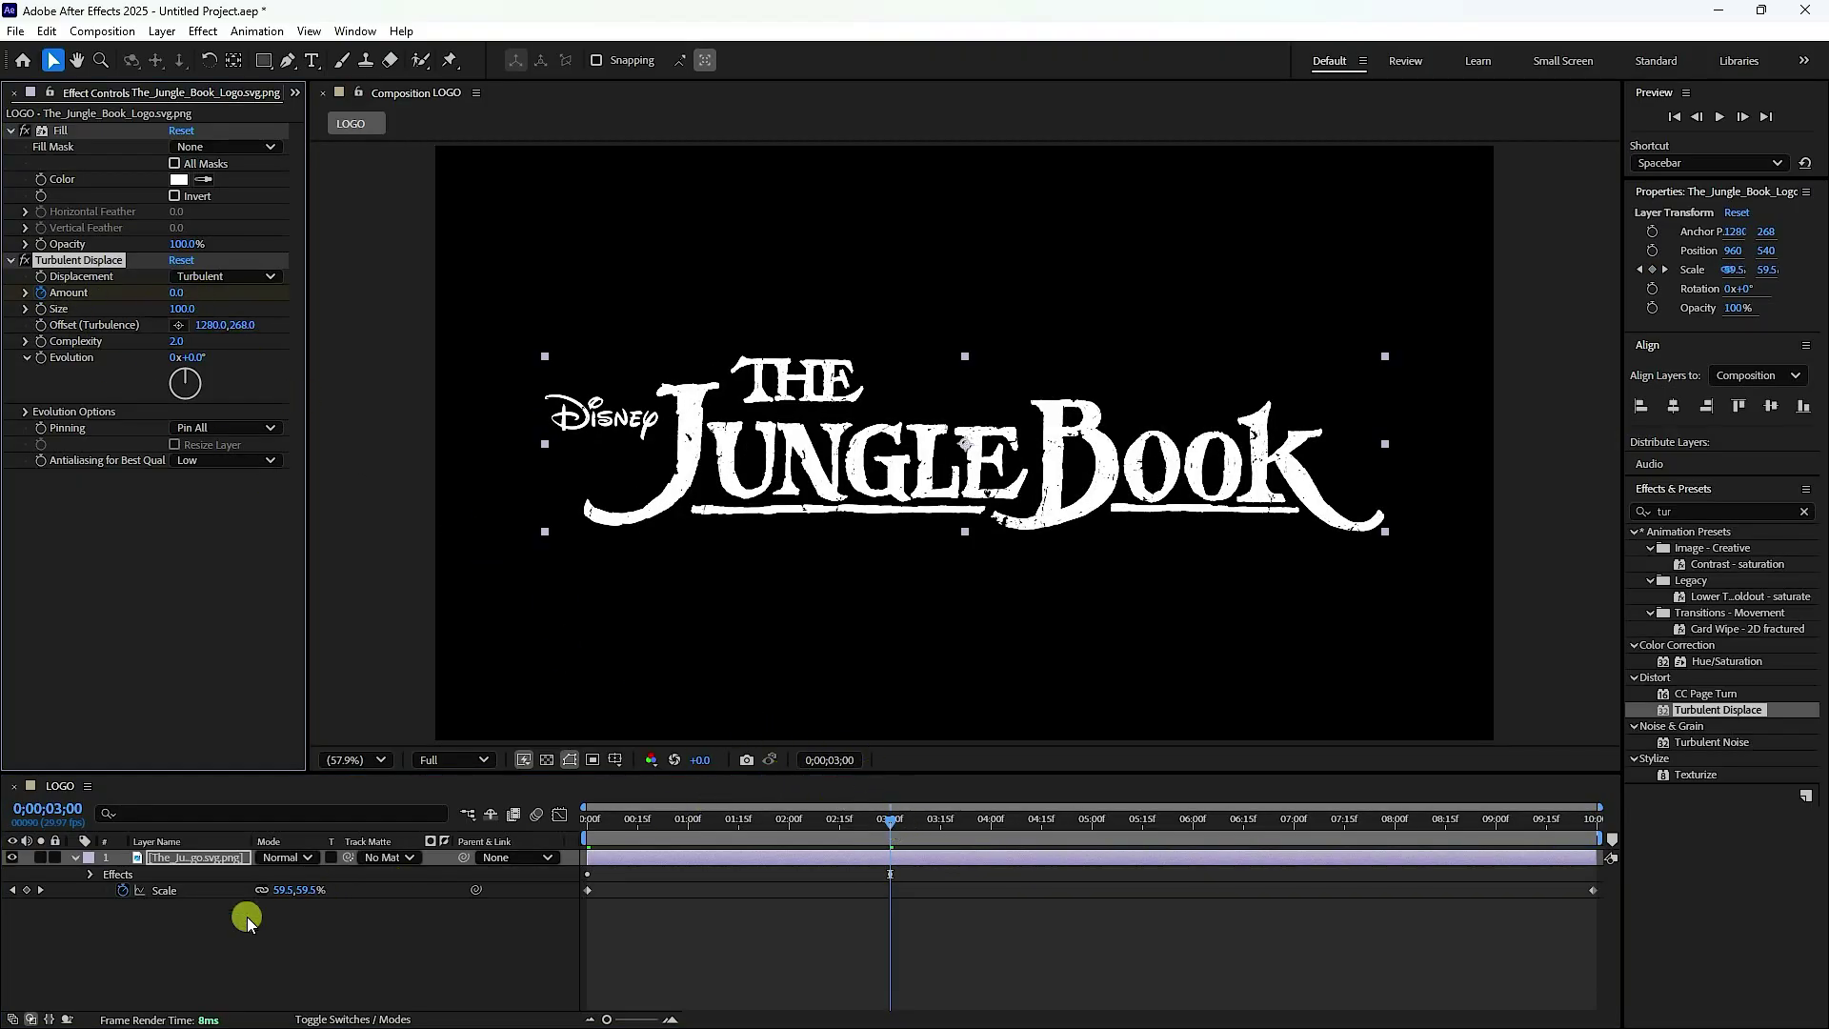
- Reveal the logo layer's keyframed properties and add a Scale keyframe at 0;00;03;00
click(157, 860)
key(u)
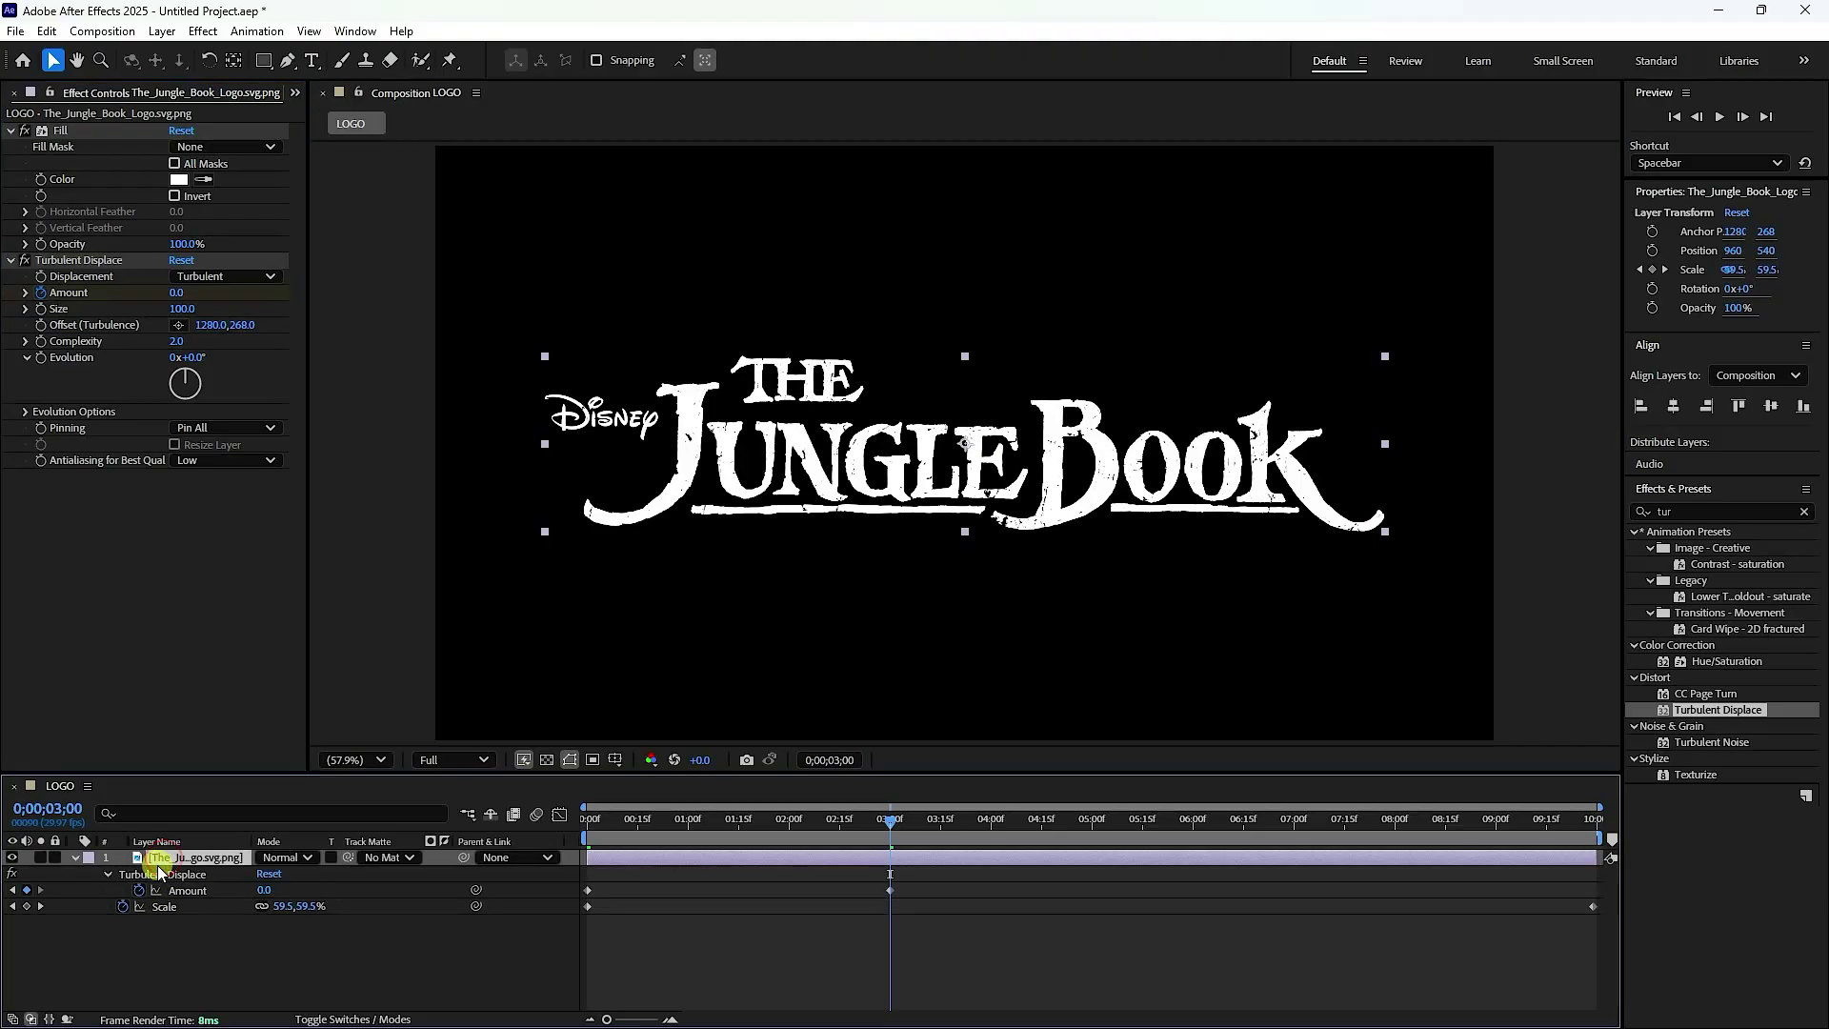
click(26, 906)
- Add a Turbulent Displace Amount keyframe at 0;00;07;00, set Amount to 100 at 0;00;09;29, and preview the animation
drag(928, 825, 1287, 928)
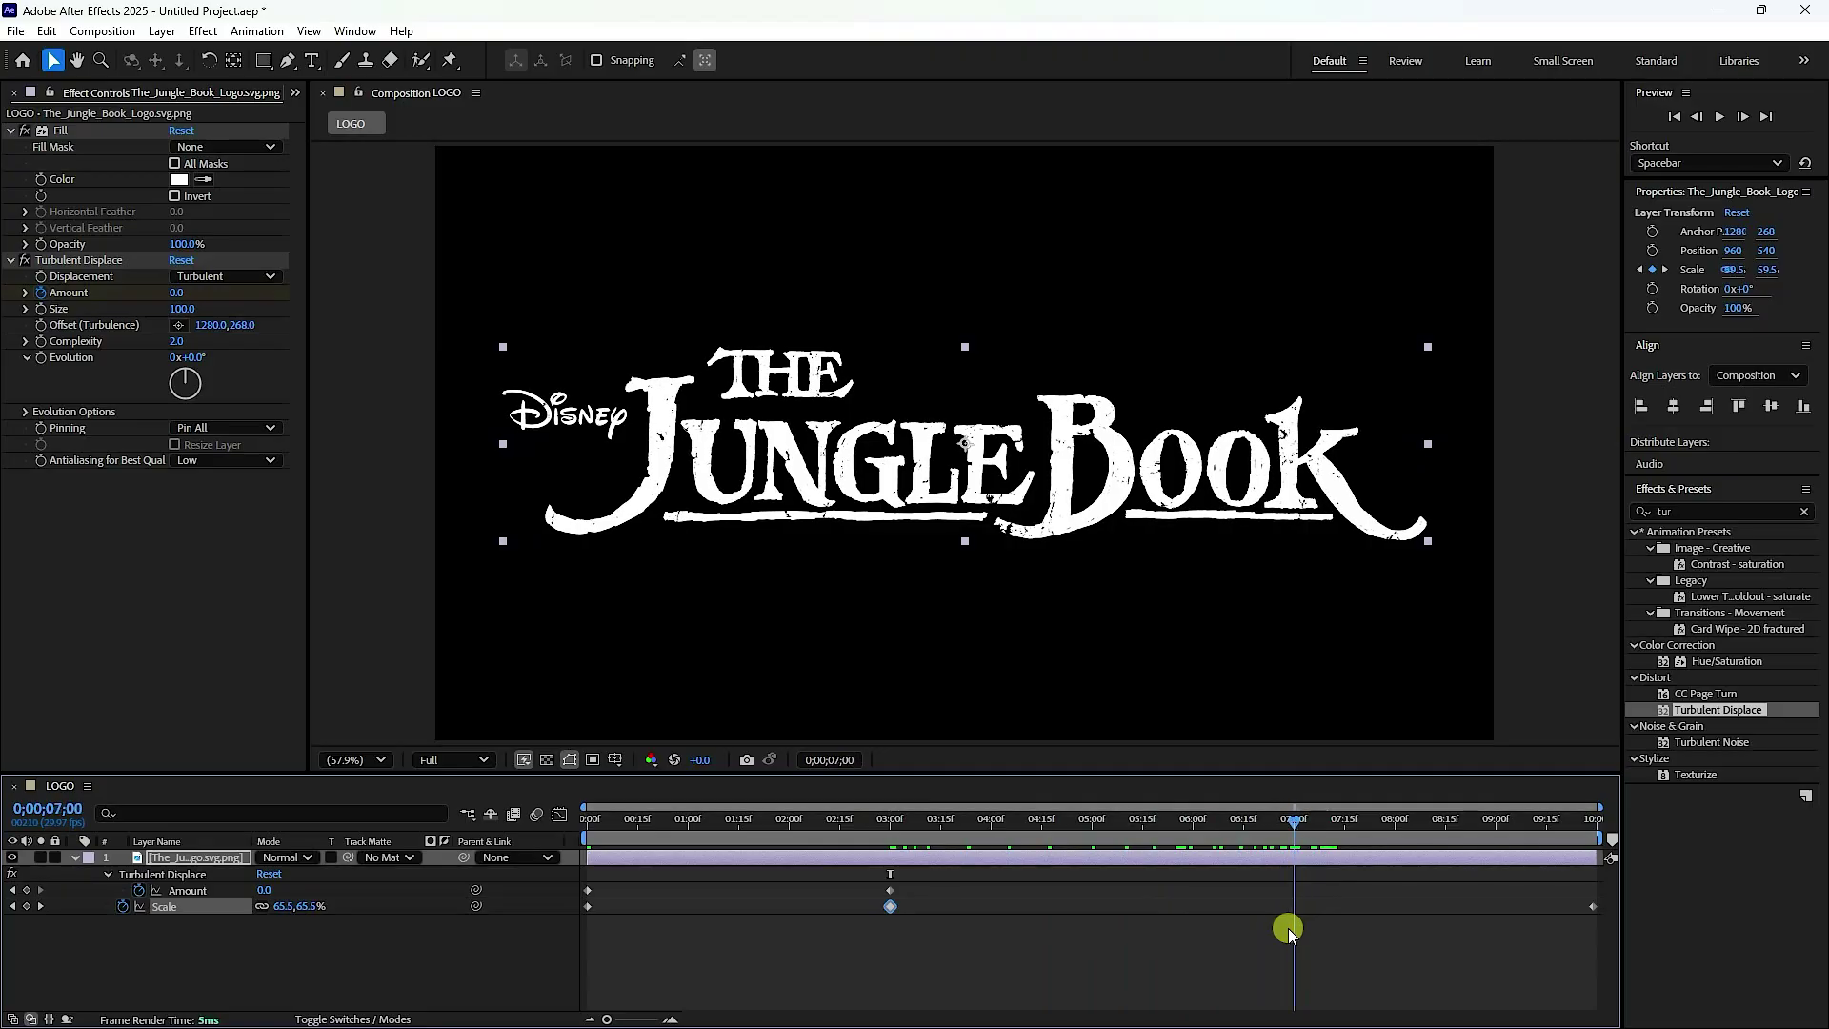
click(26, 890)
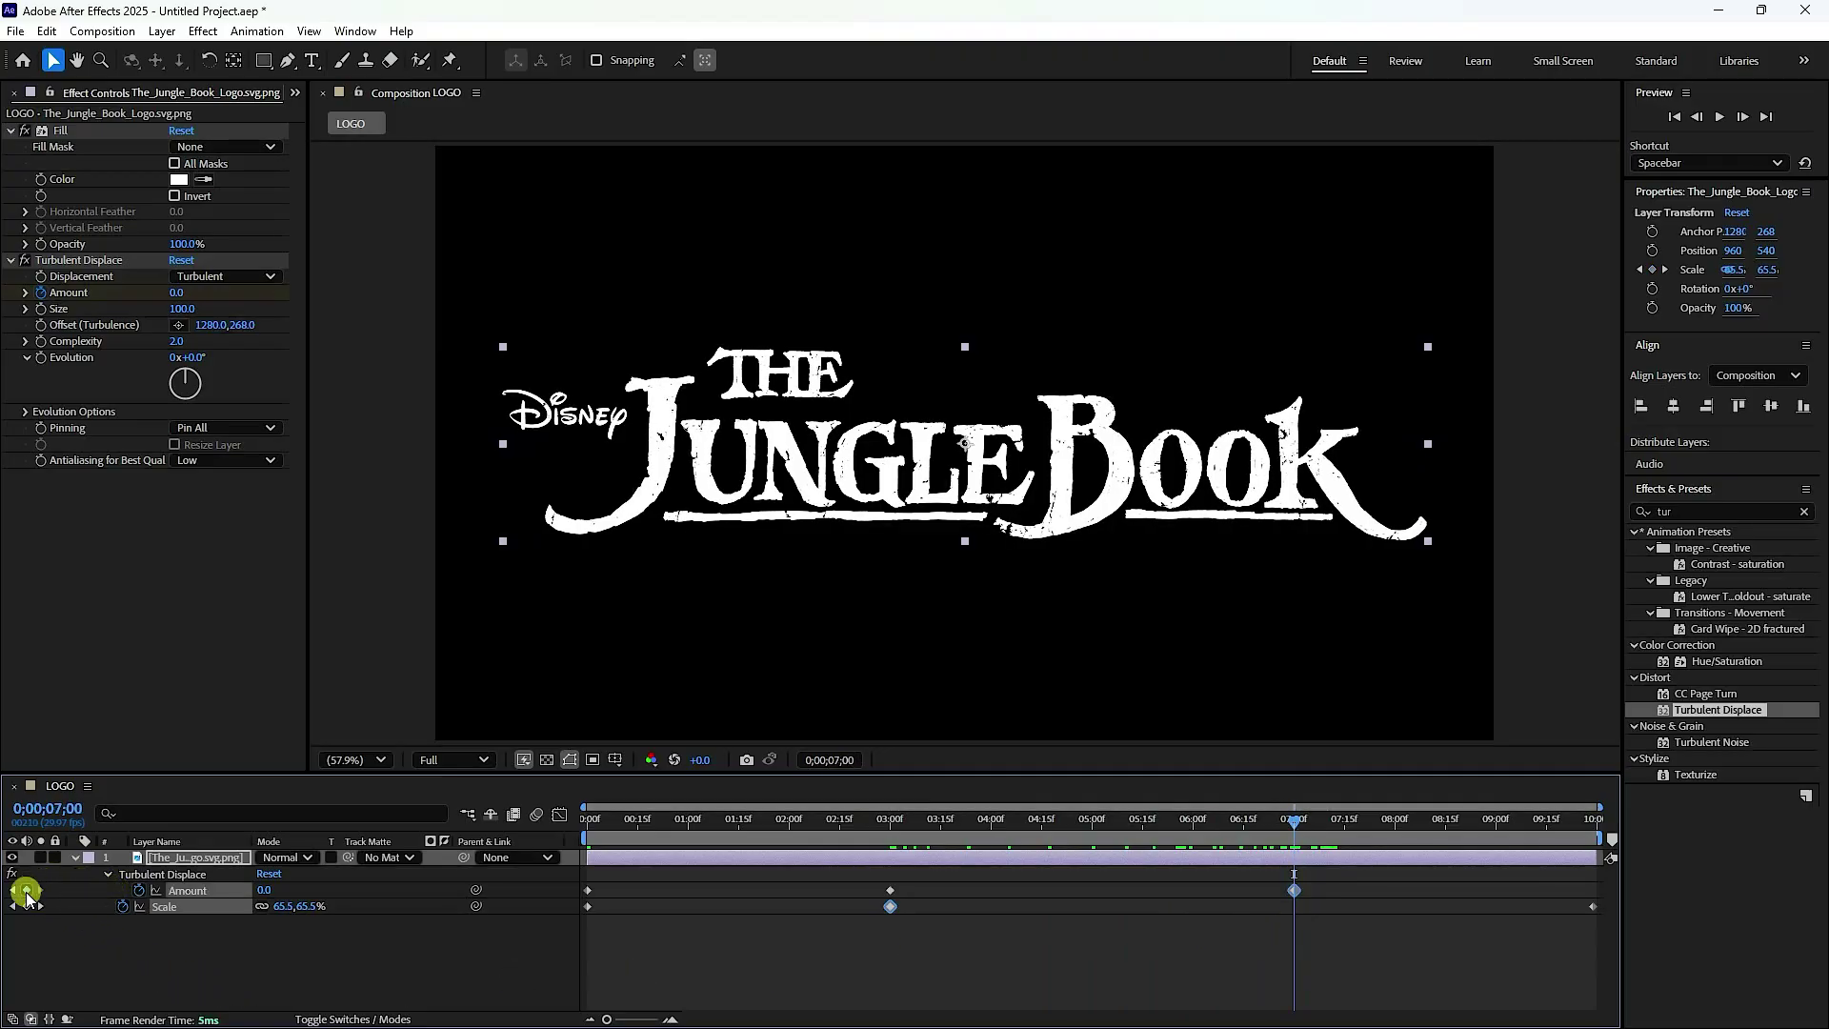
drag(1300, 819, 1610, 834)
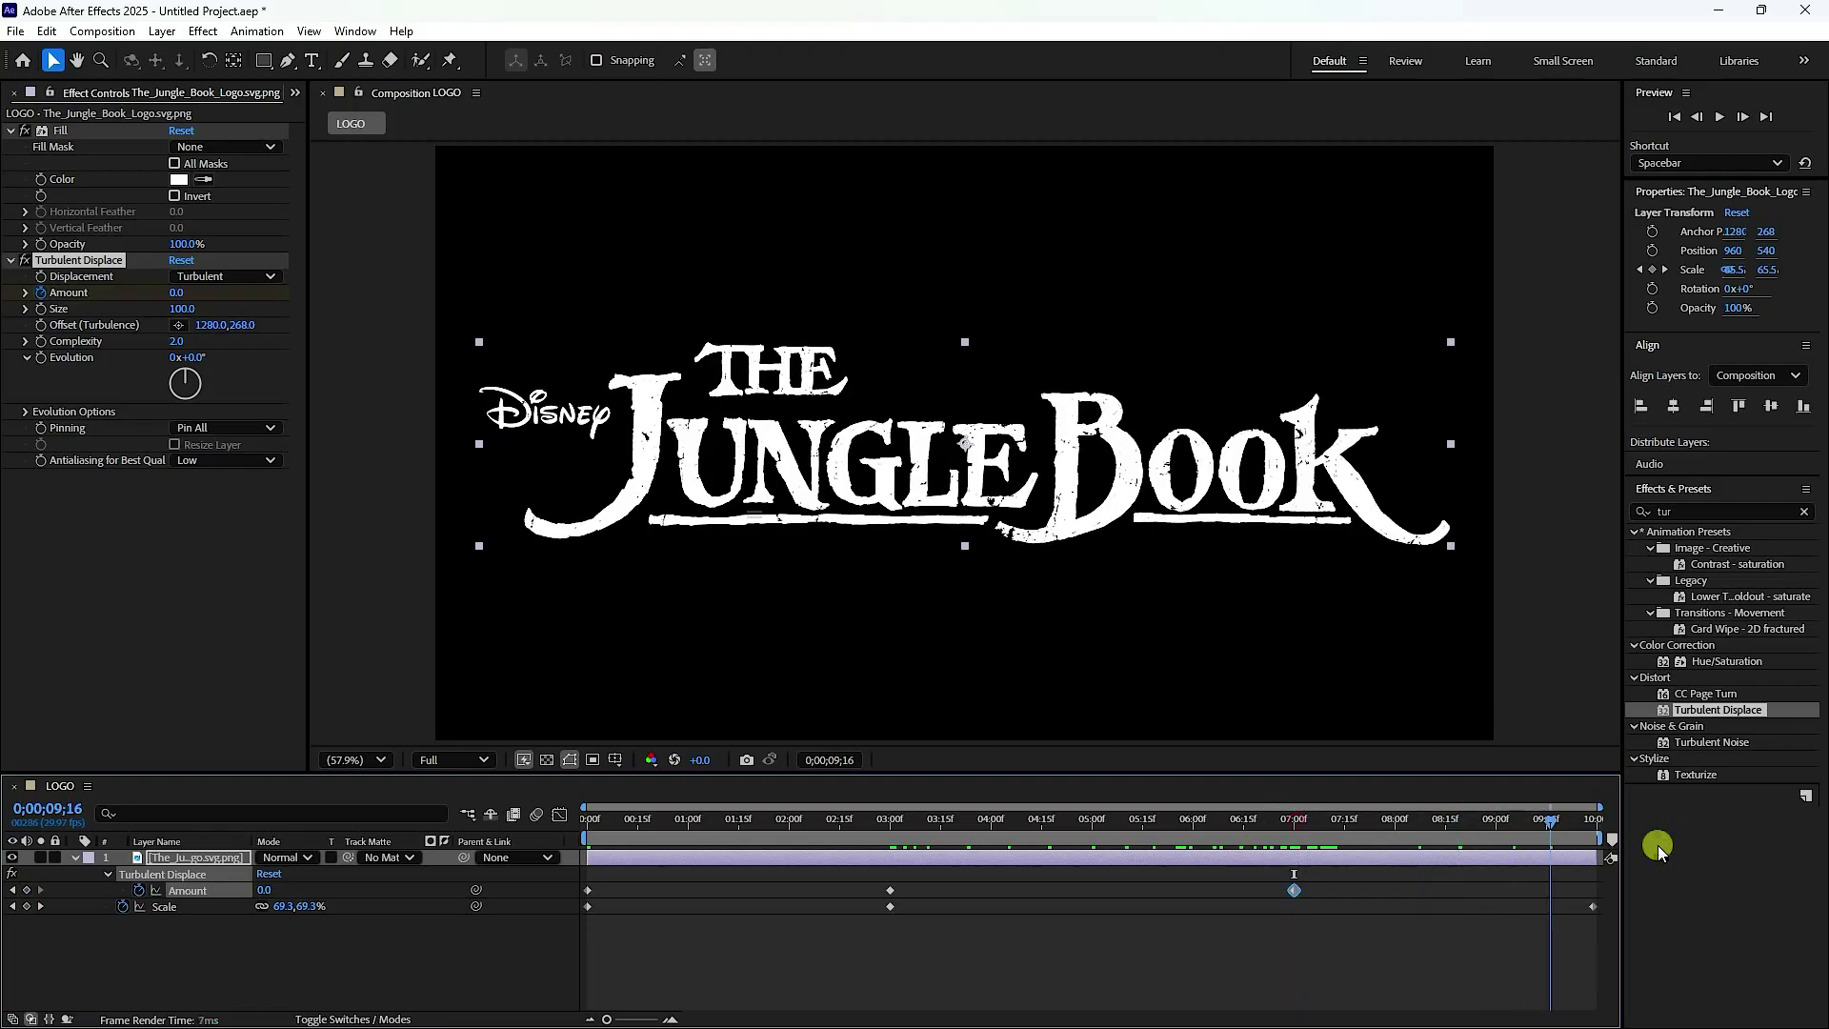
click(175, 292)
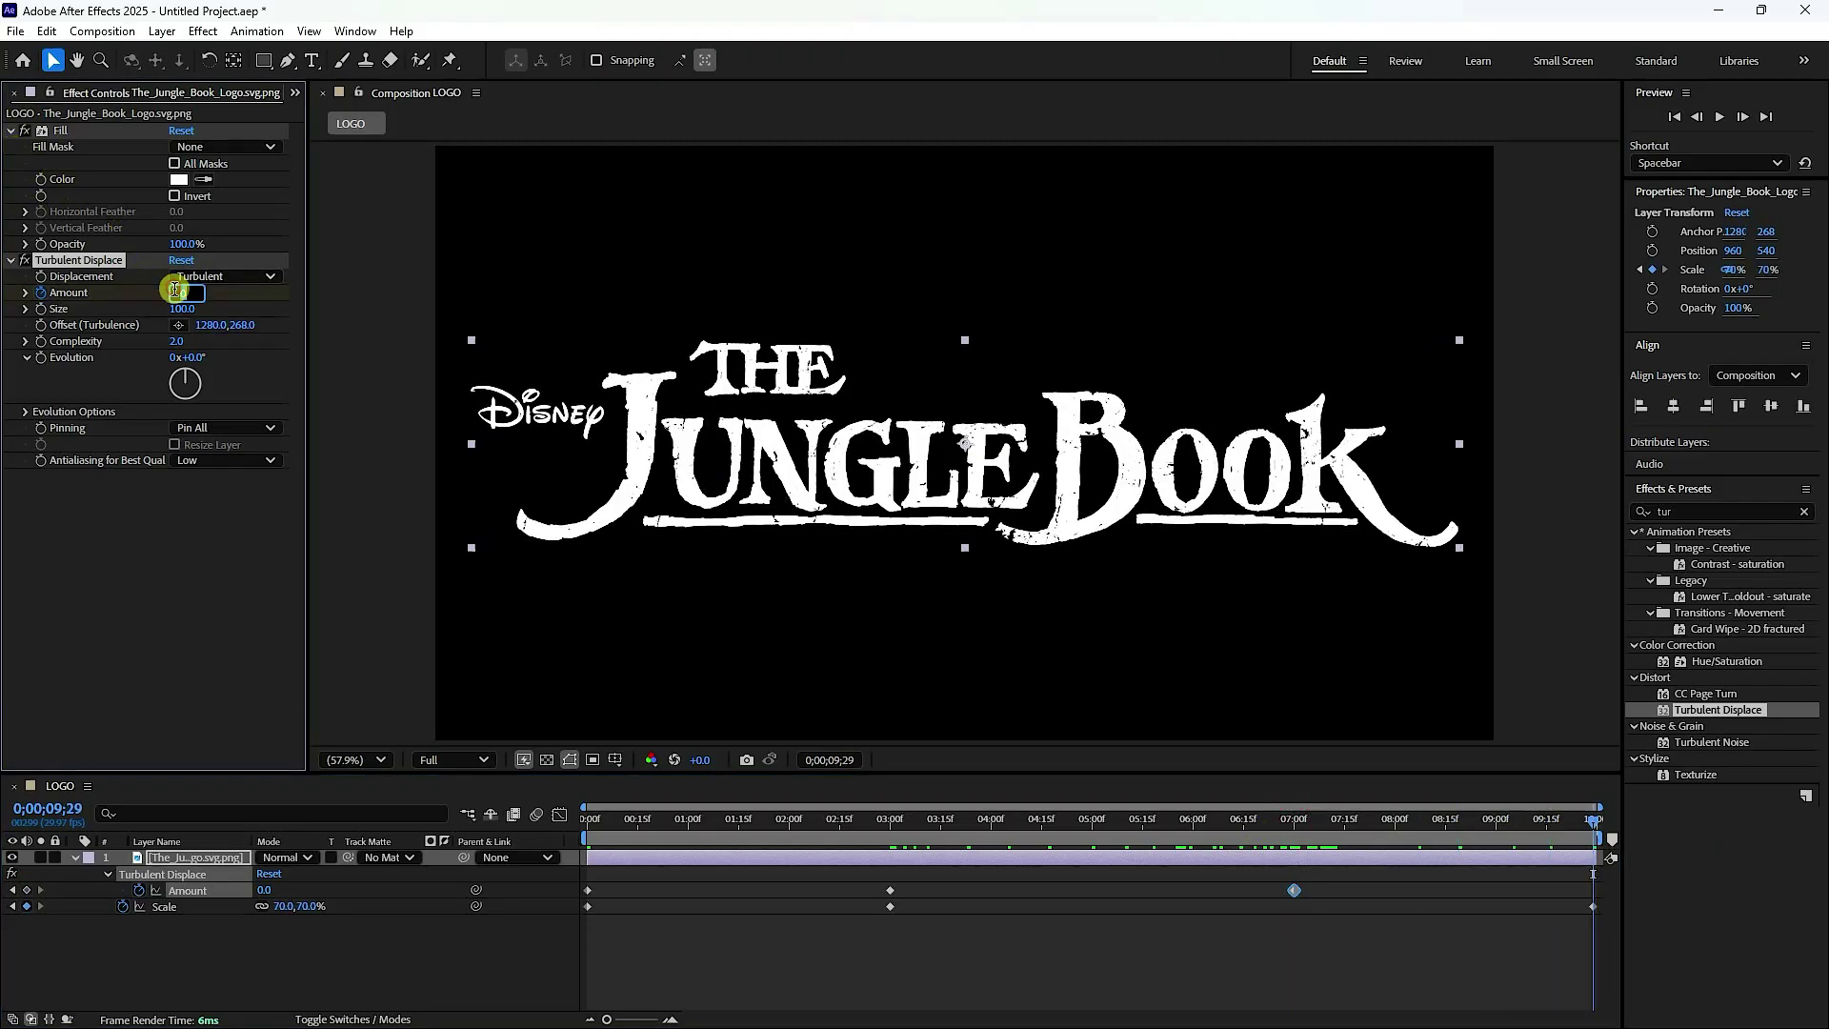
key(Return)
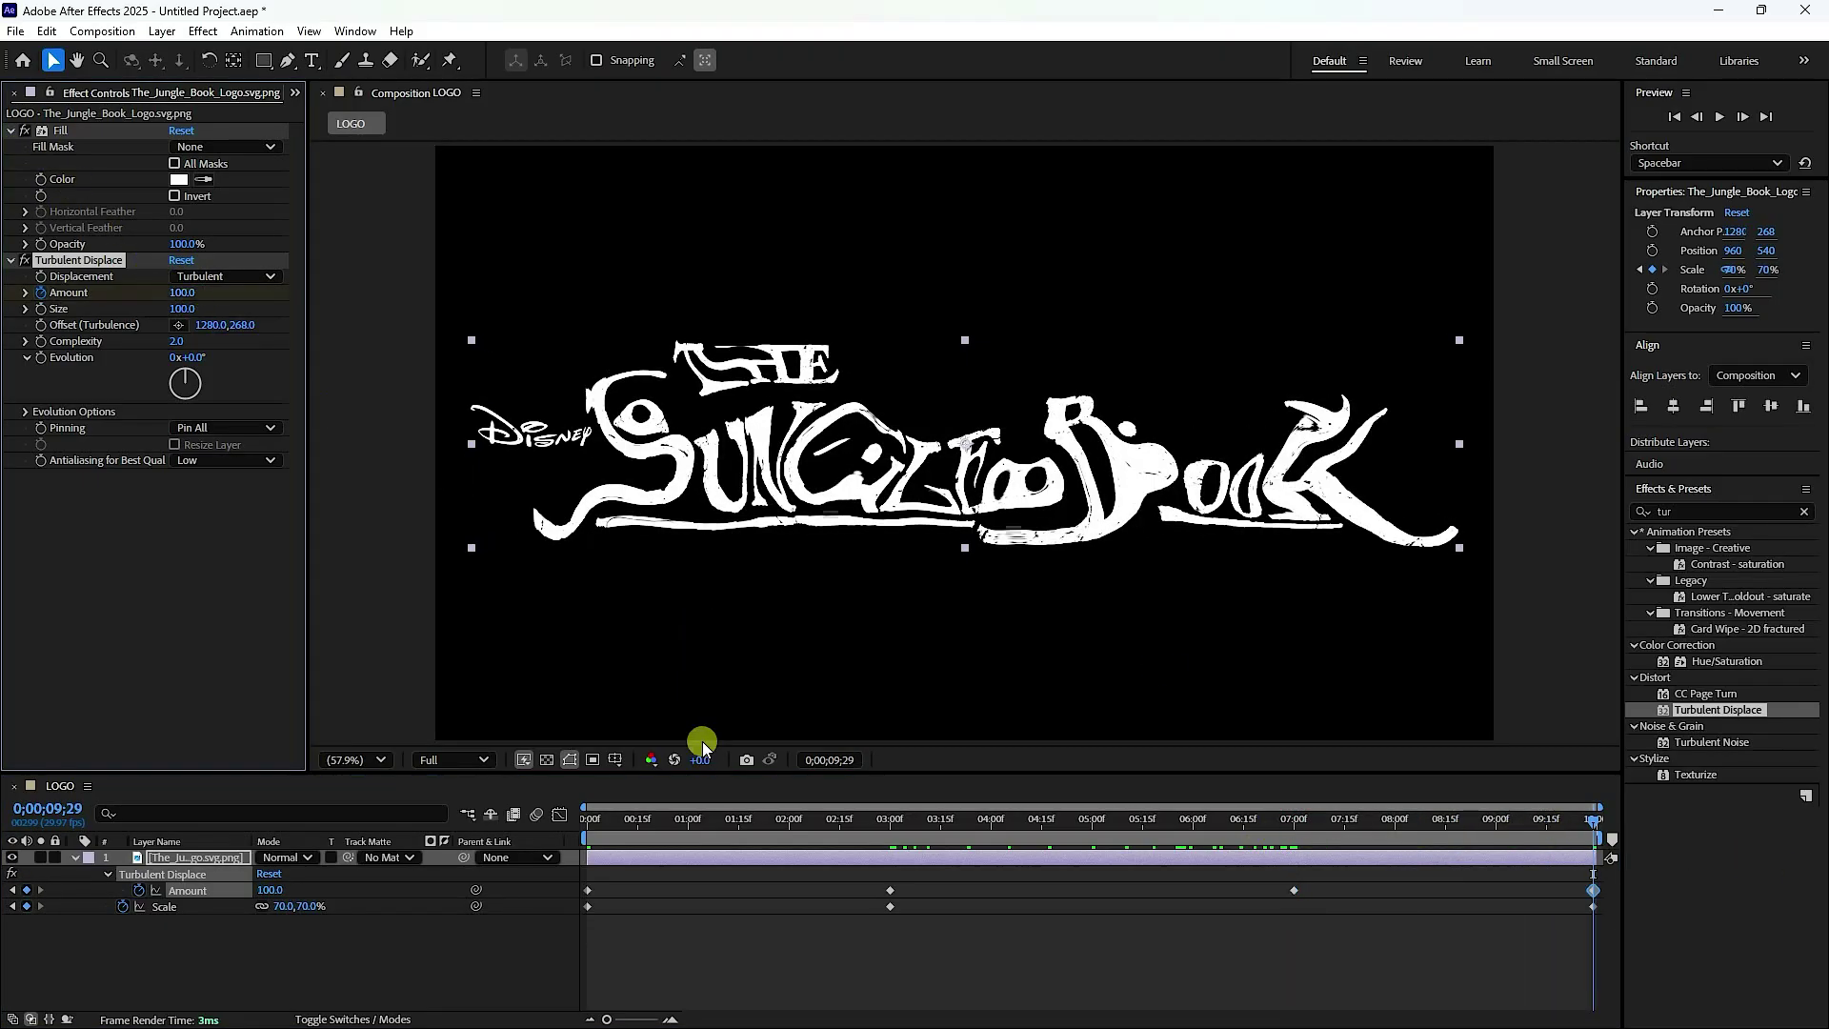
key(Home)
key(space)
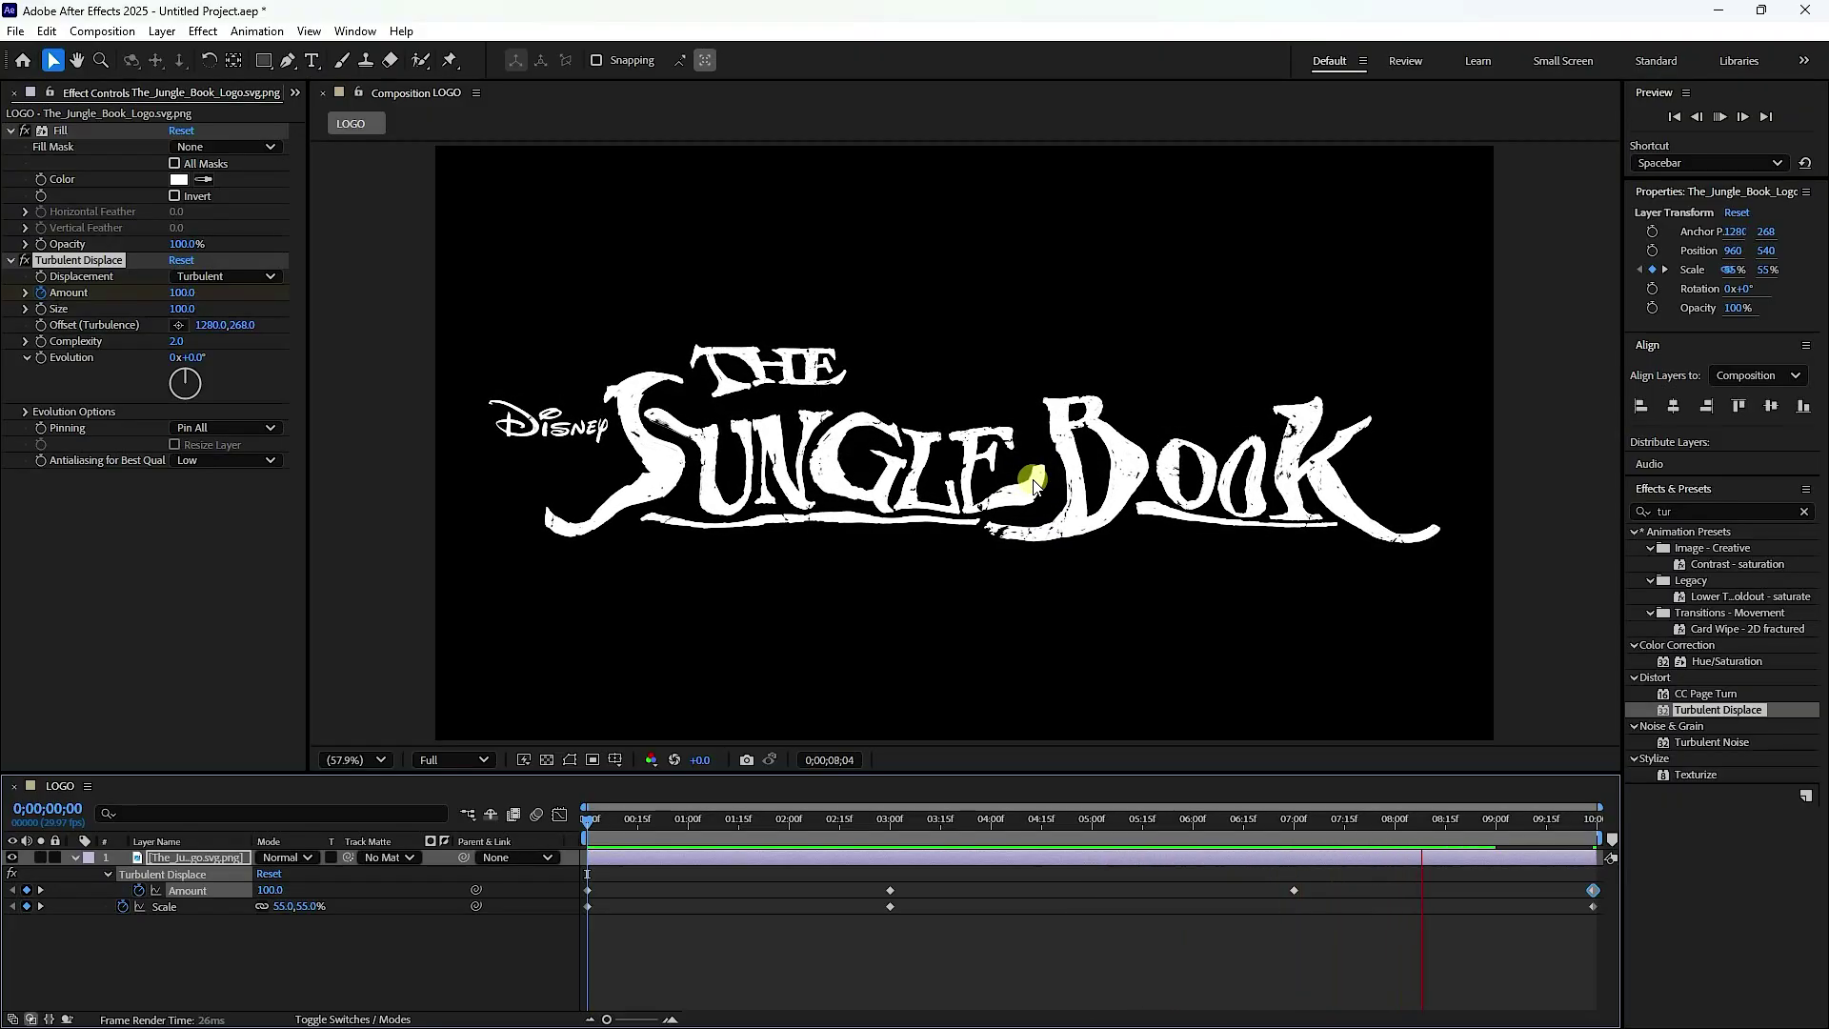
key(space)
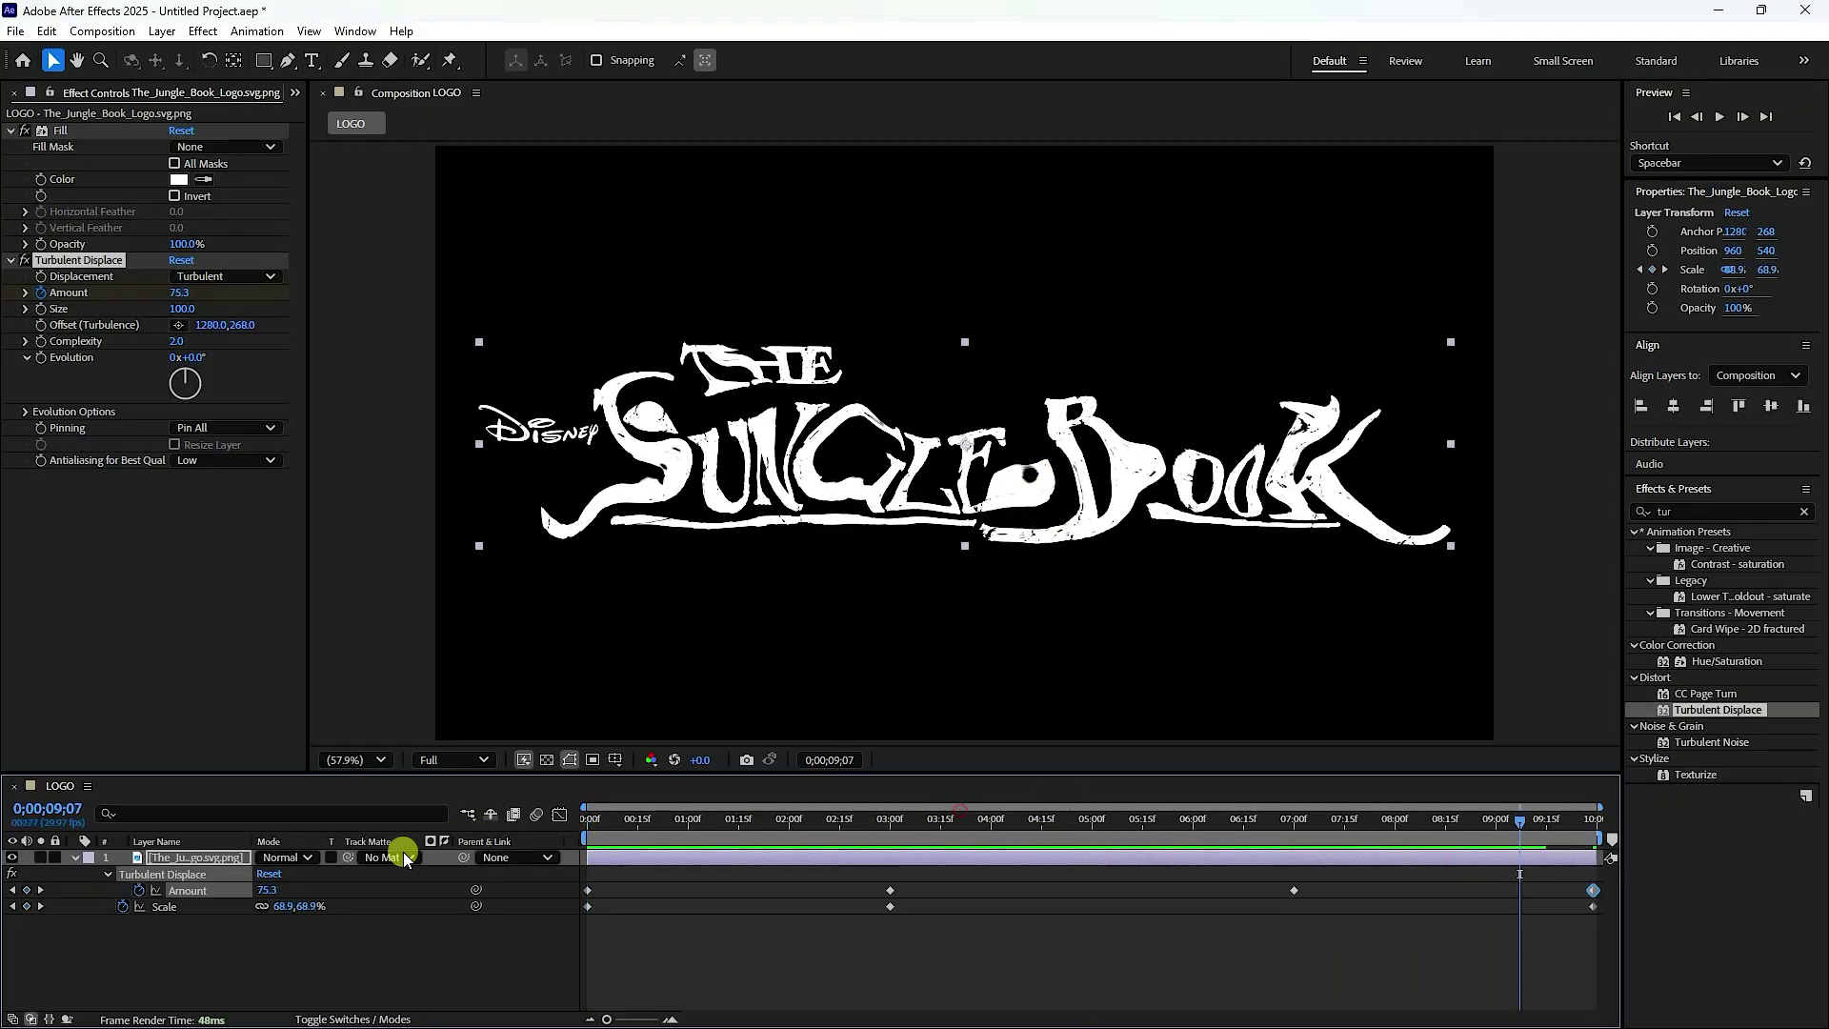
- Apply Easy Ease to all the logo's Amount and Scale keyframes and preview the smoothed animation from the start
drag(683, 817, 511, 831)
drag(560, 979, 1719, 795)
key(F9)
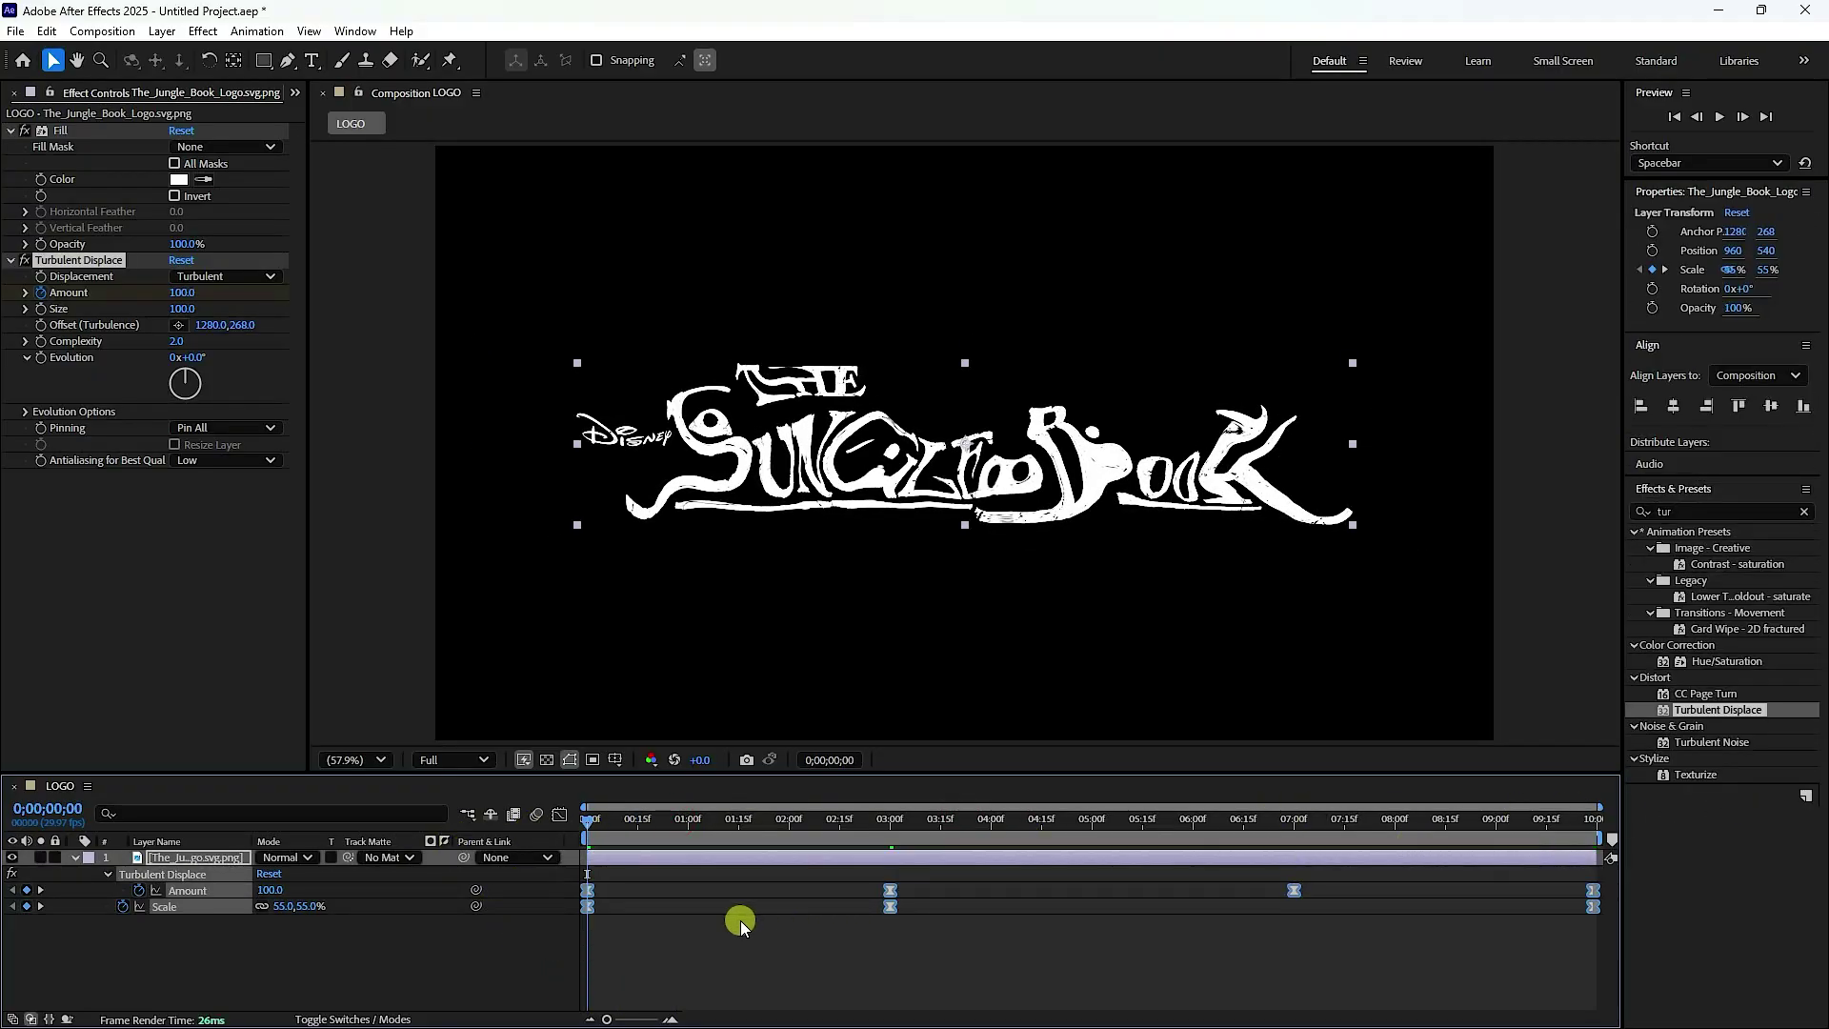
key(space)
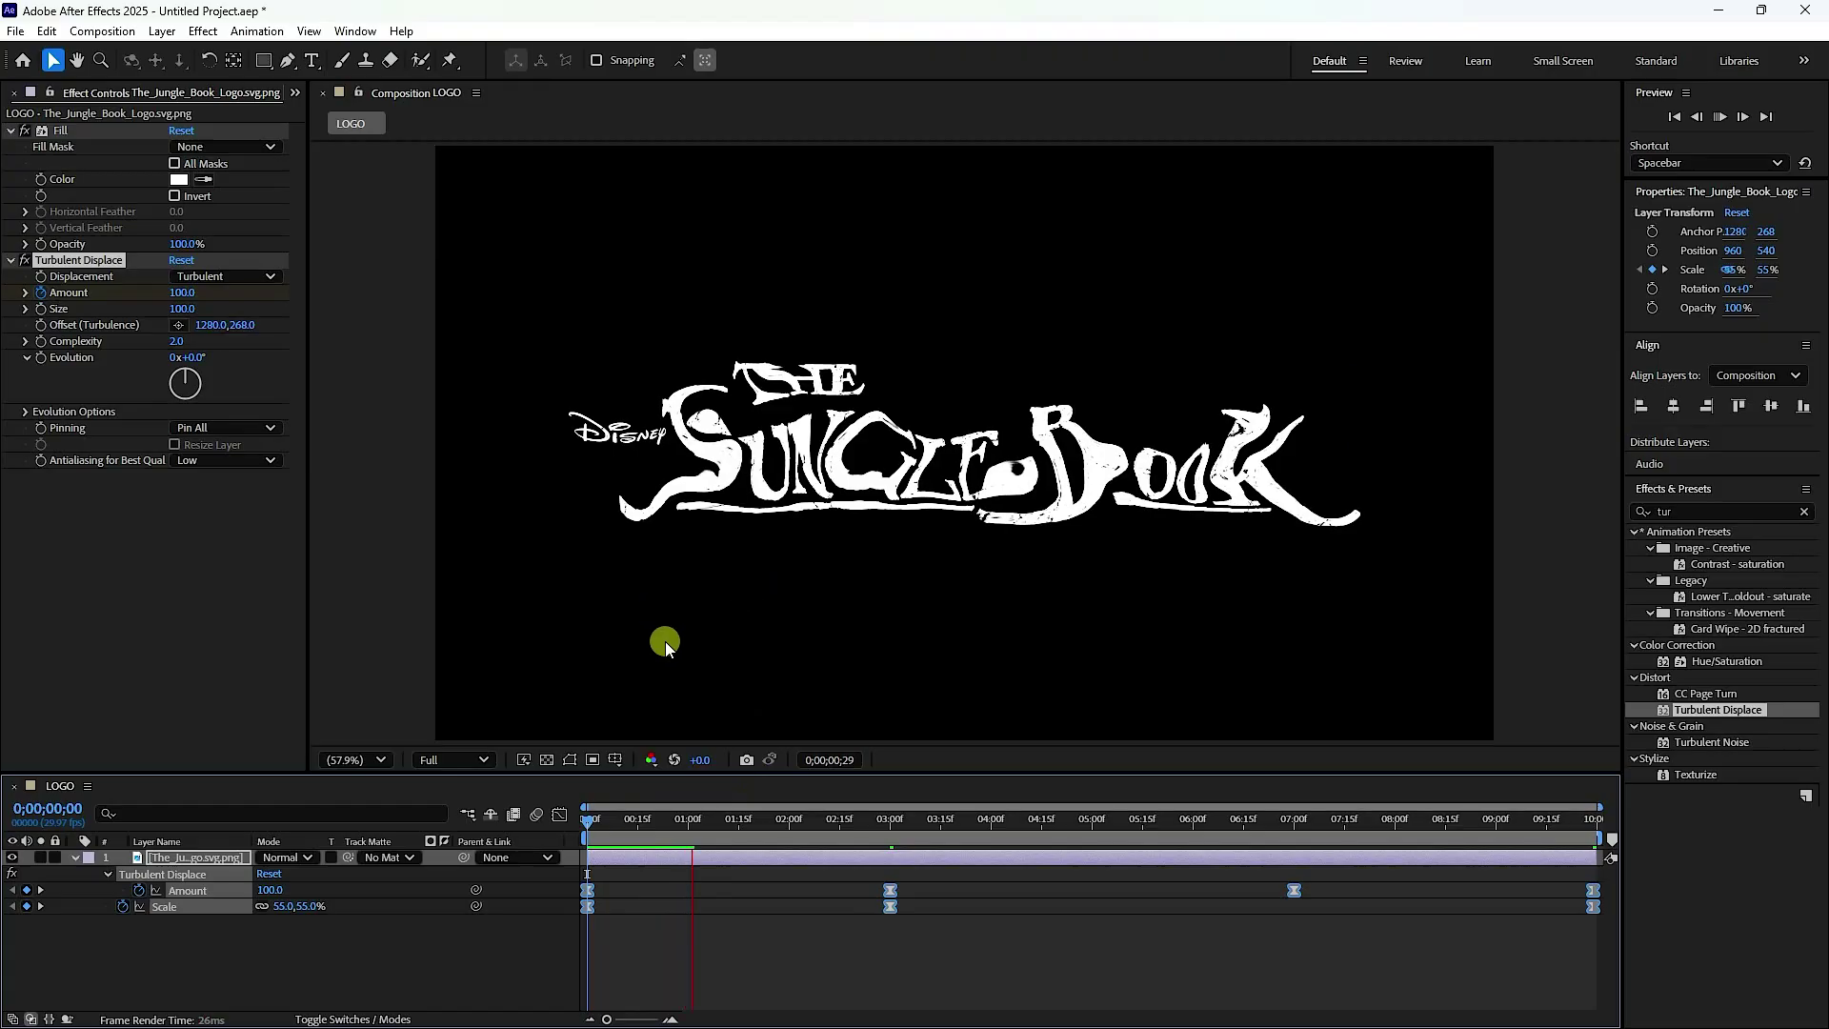
key(space)
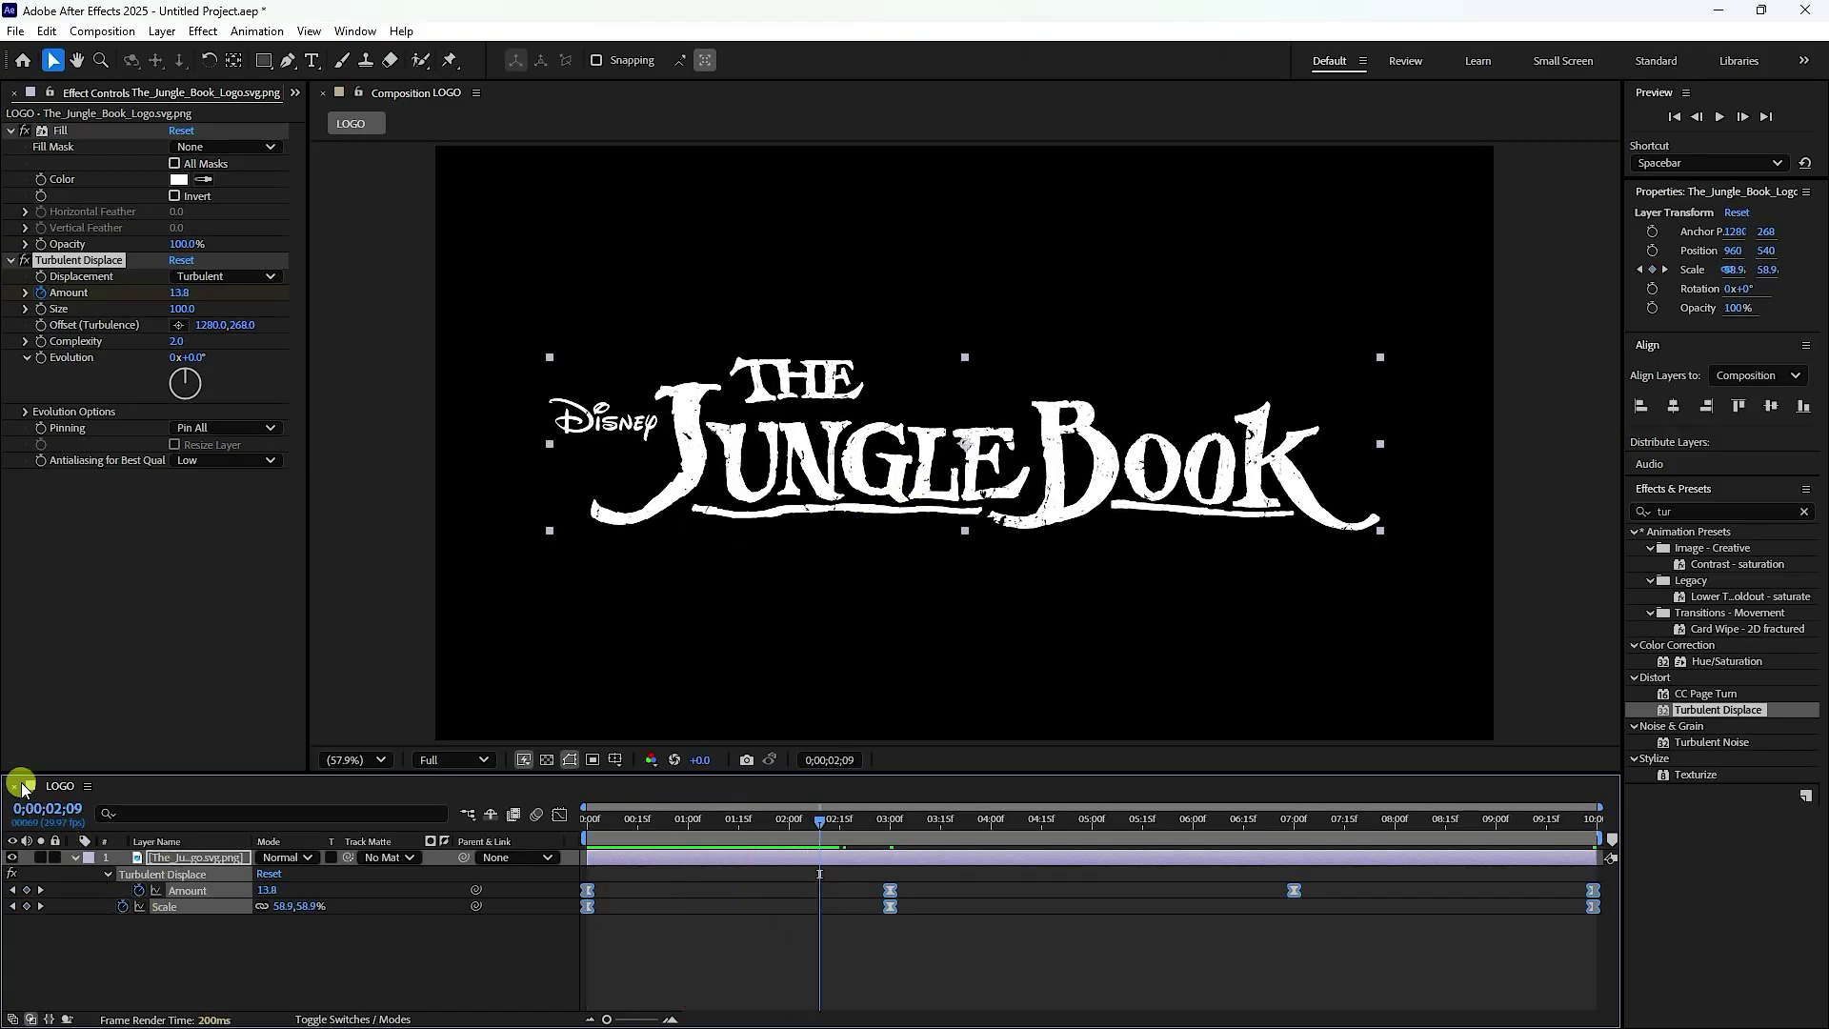
- Create a new composition named Alpha at 1920x1080, 29.97 fps and a duration of 0;00;10;00
click(296, 93)
click(317, 124)
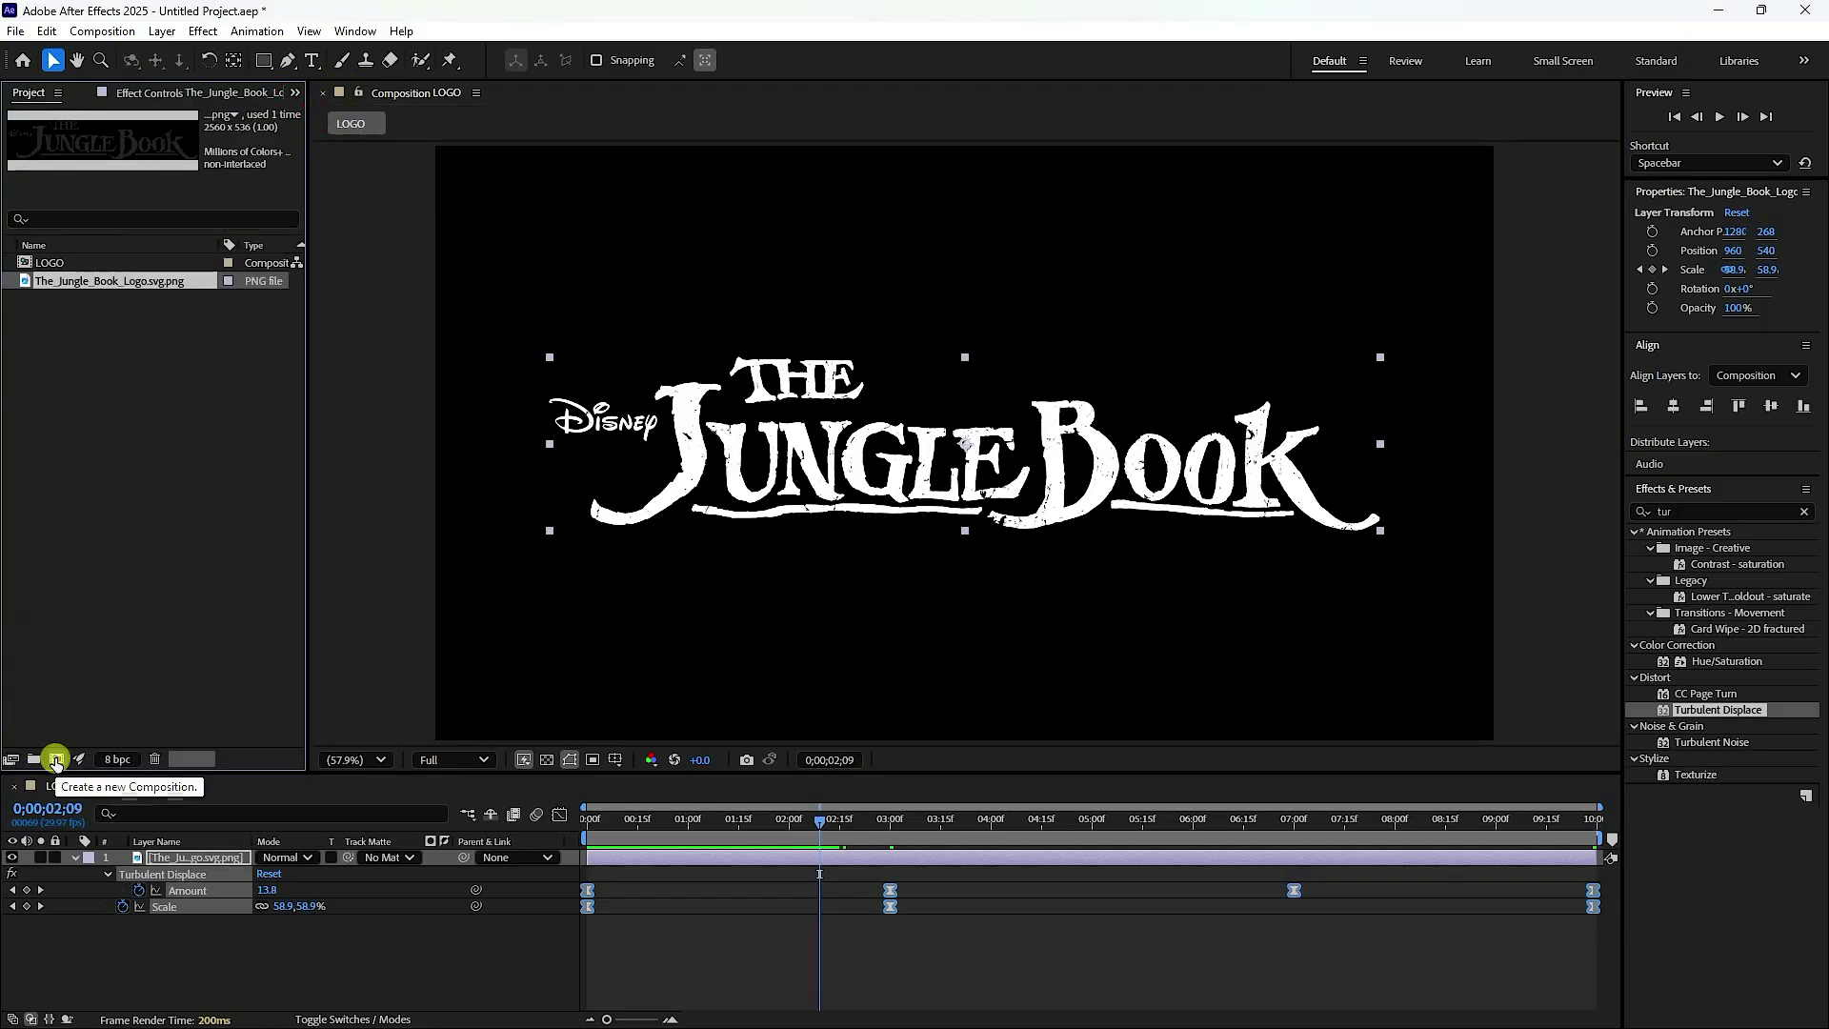
click(55, 759)
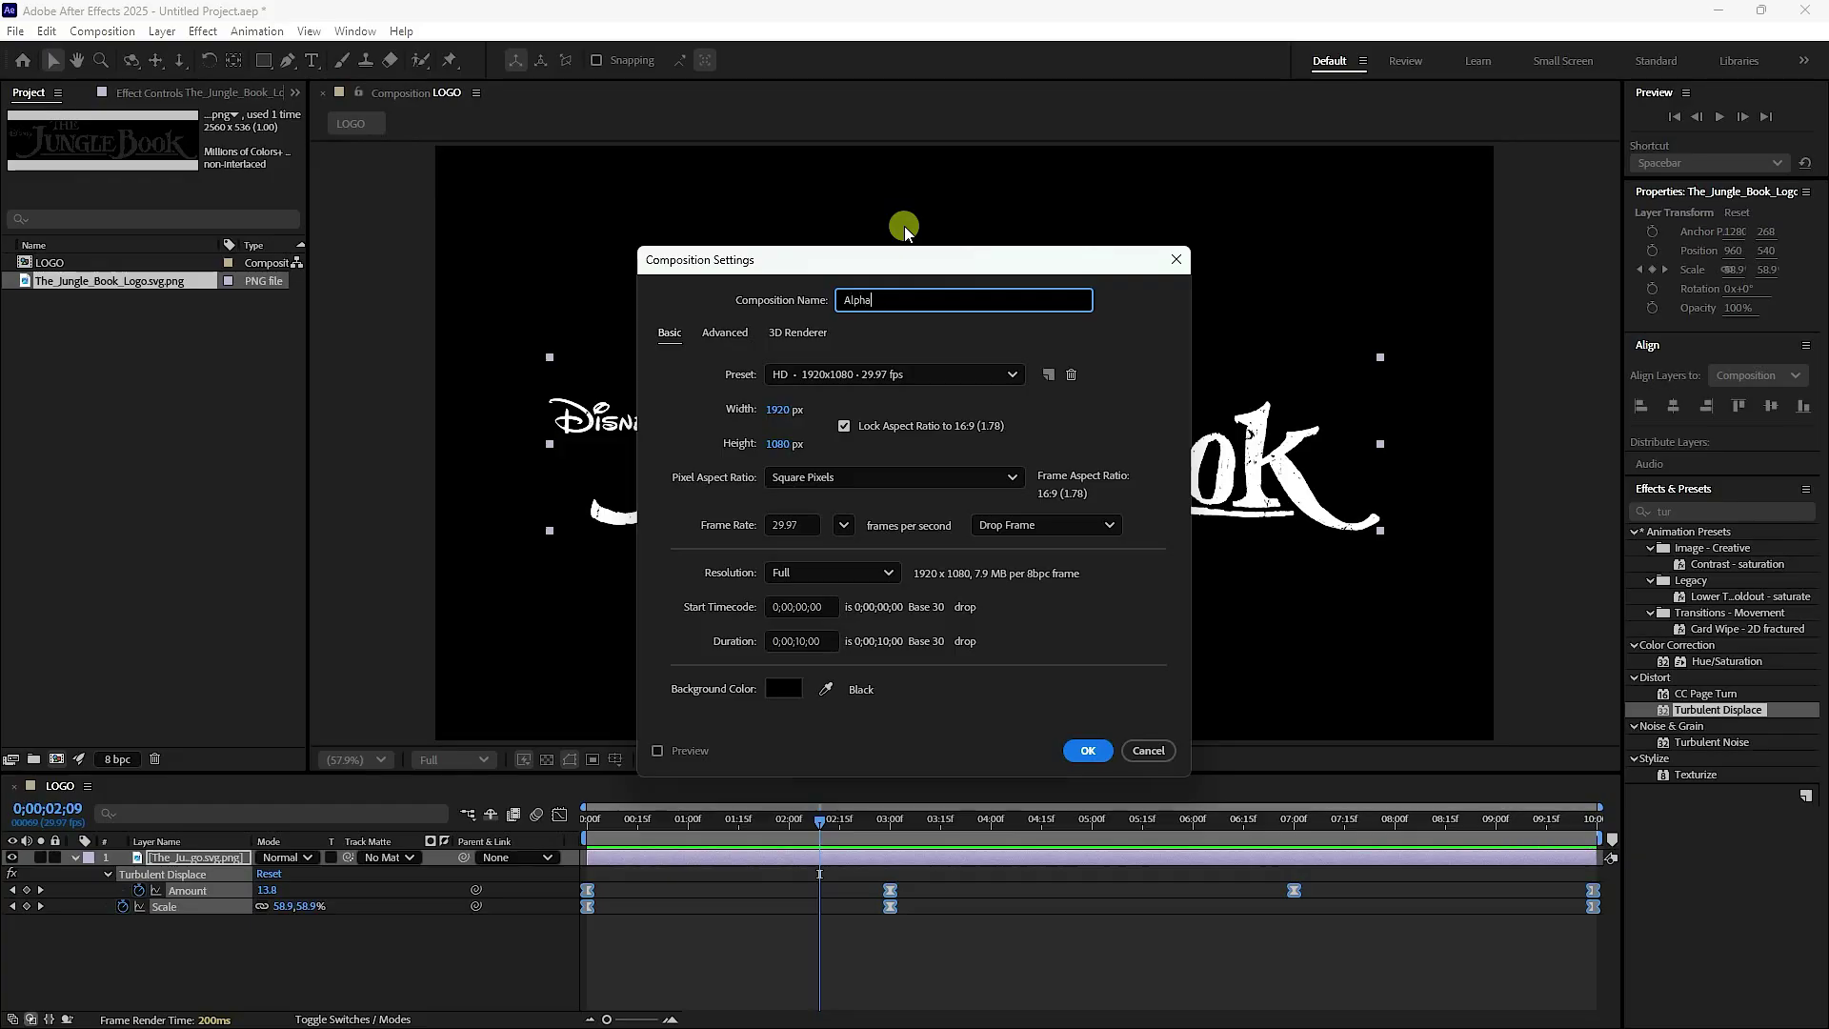
click(1088, 751)
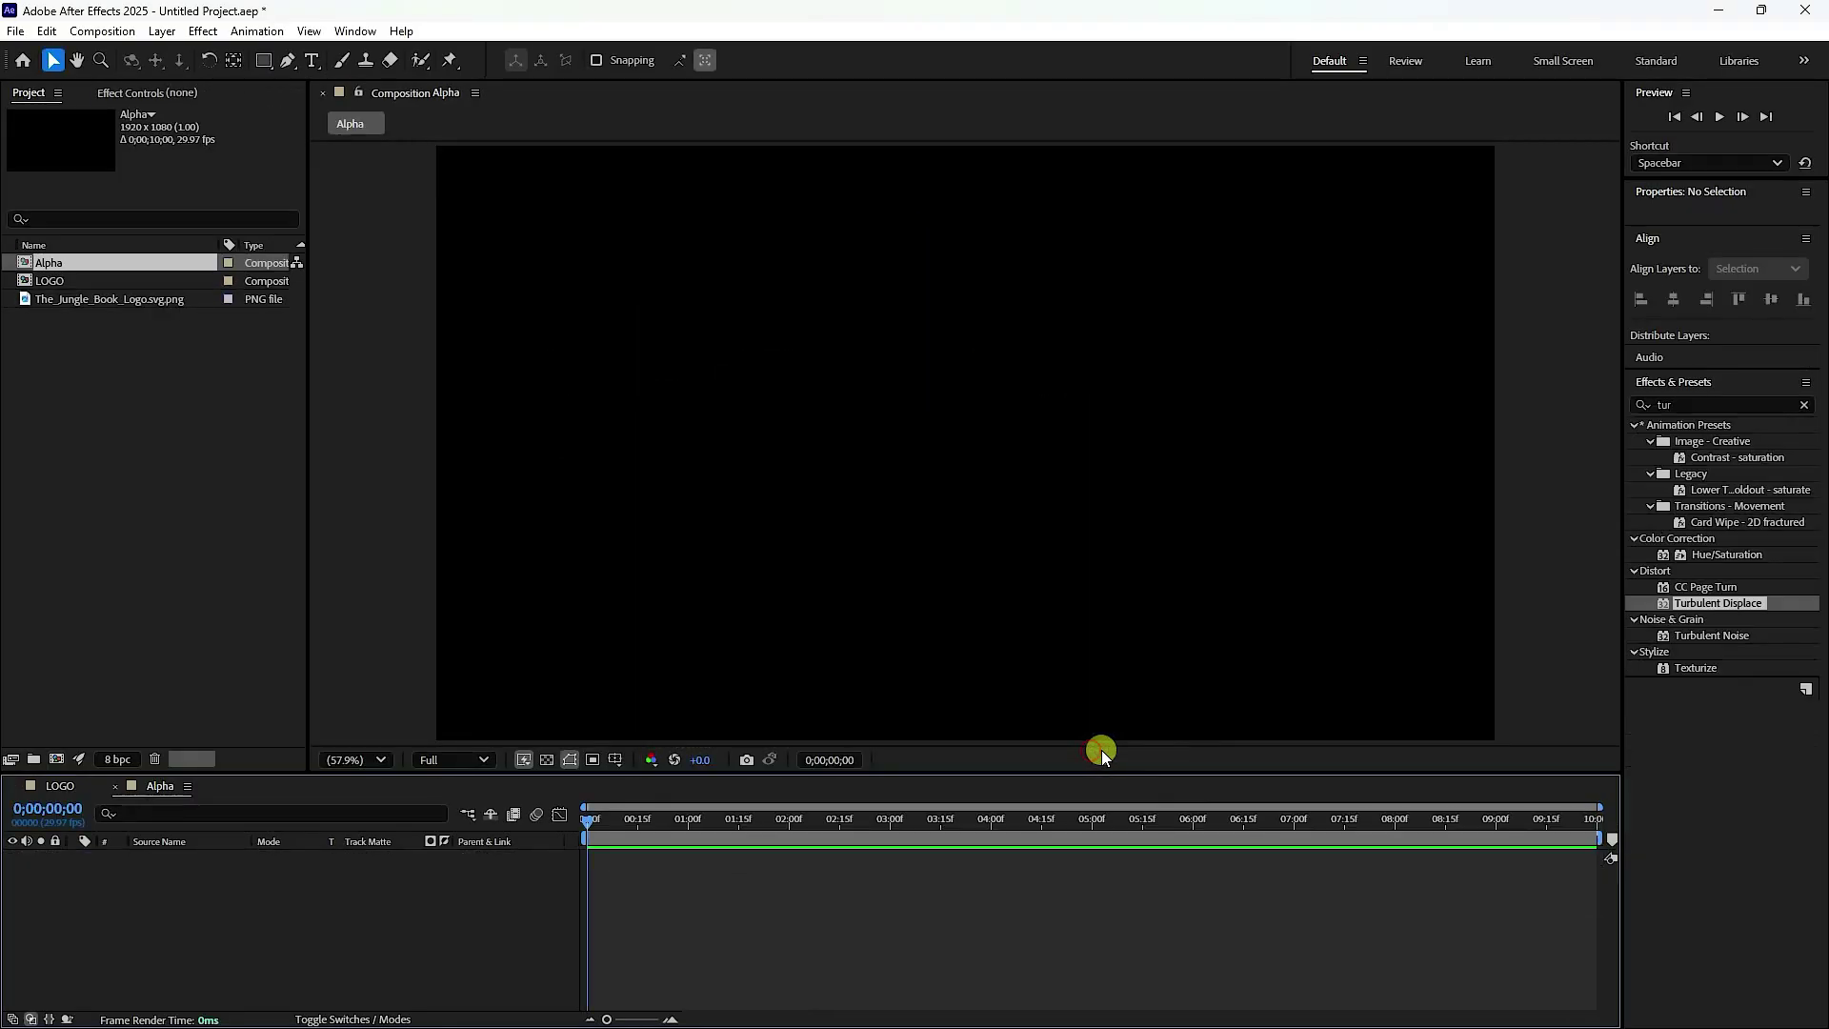
- Add a frame-filling ellipse shape layer to the Alpha composition, with a red fill and the stroke set to None
drag(264, 60, 340, 105)
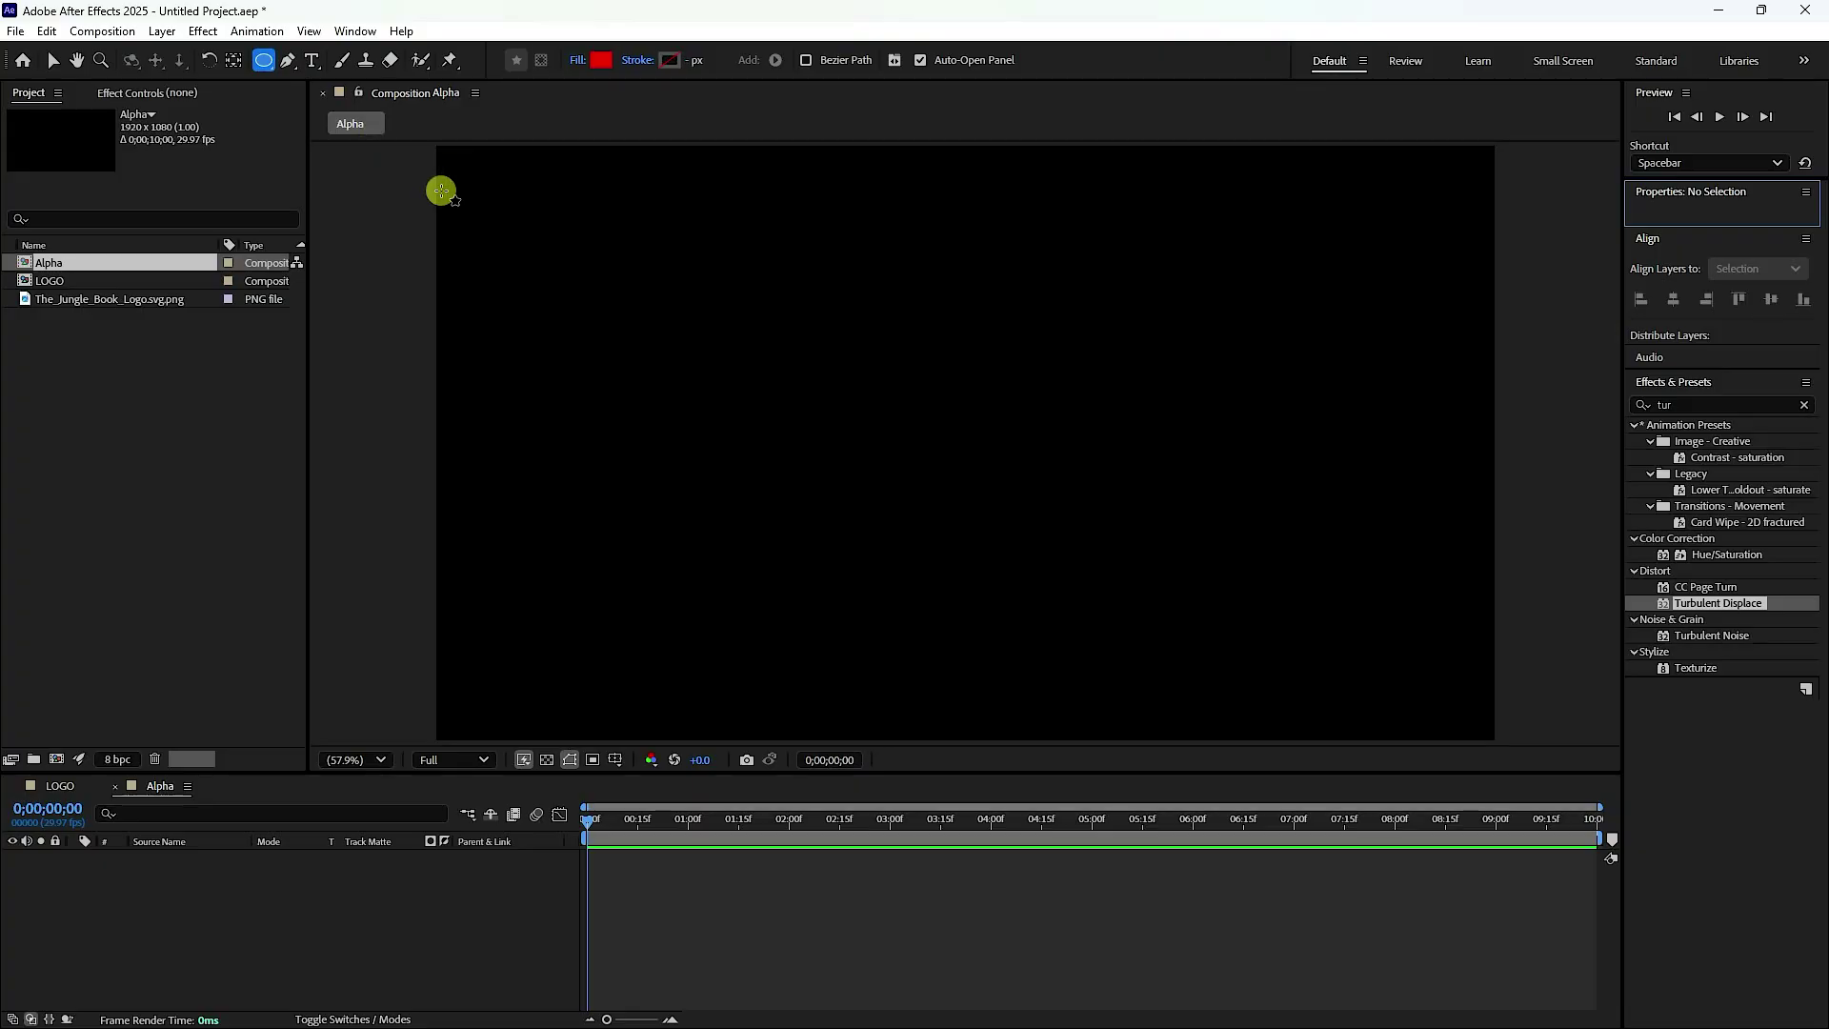
double_click(265, 61)
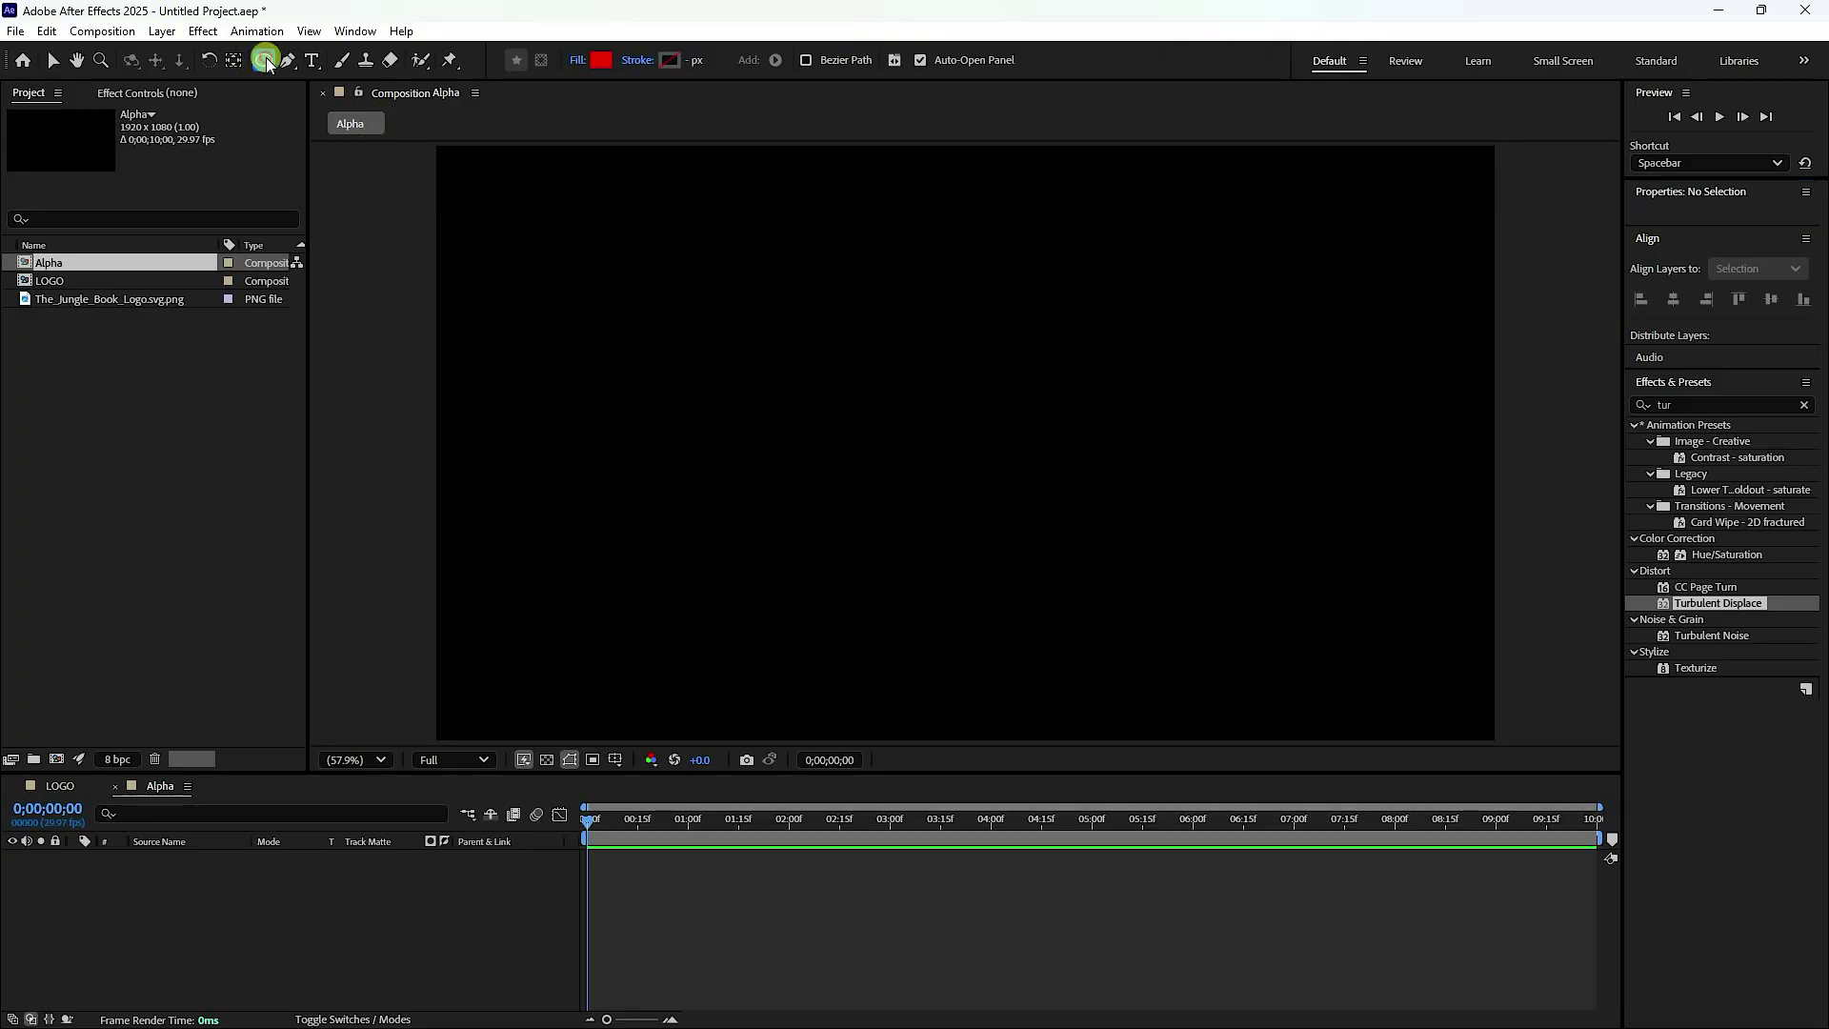
click(877, 187)
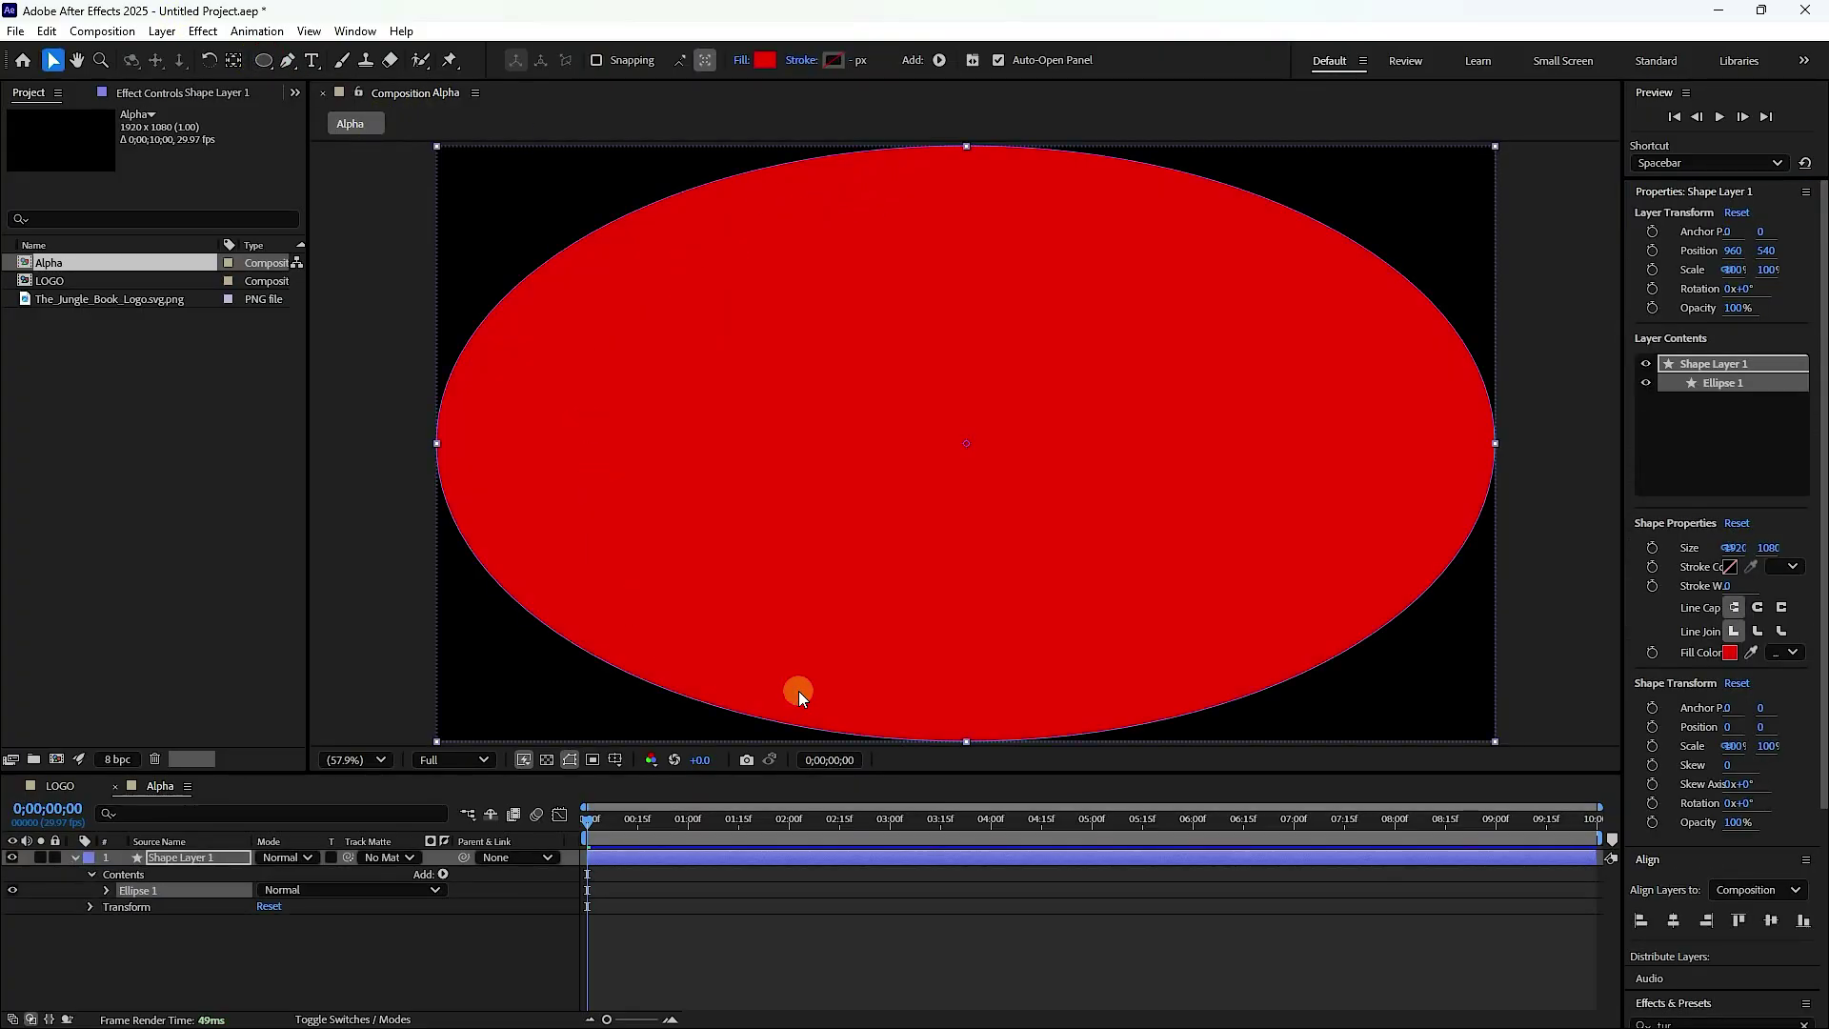
click(801, 60)
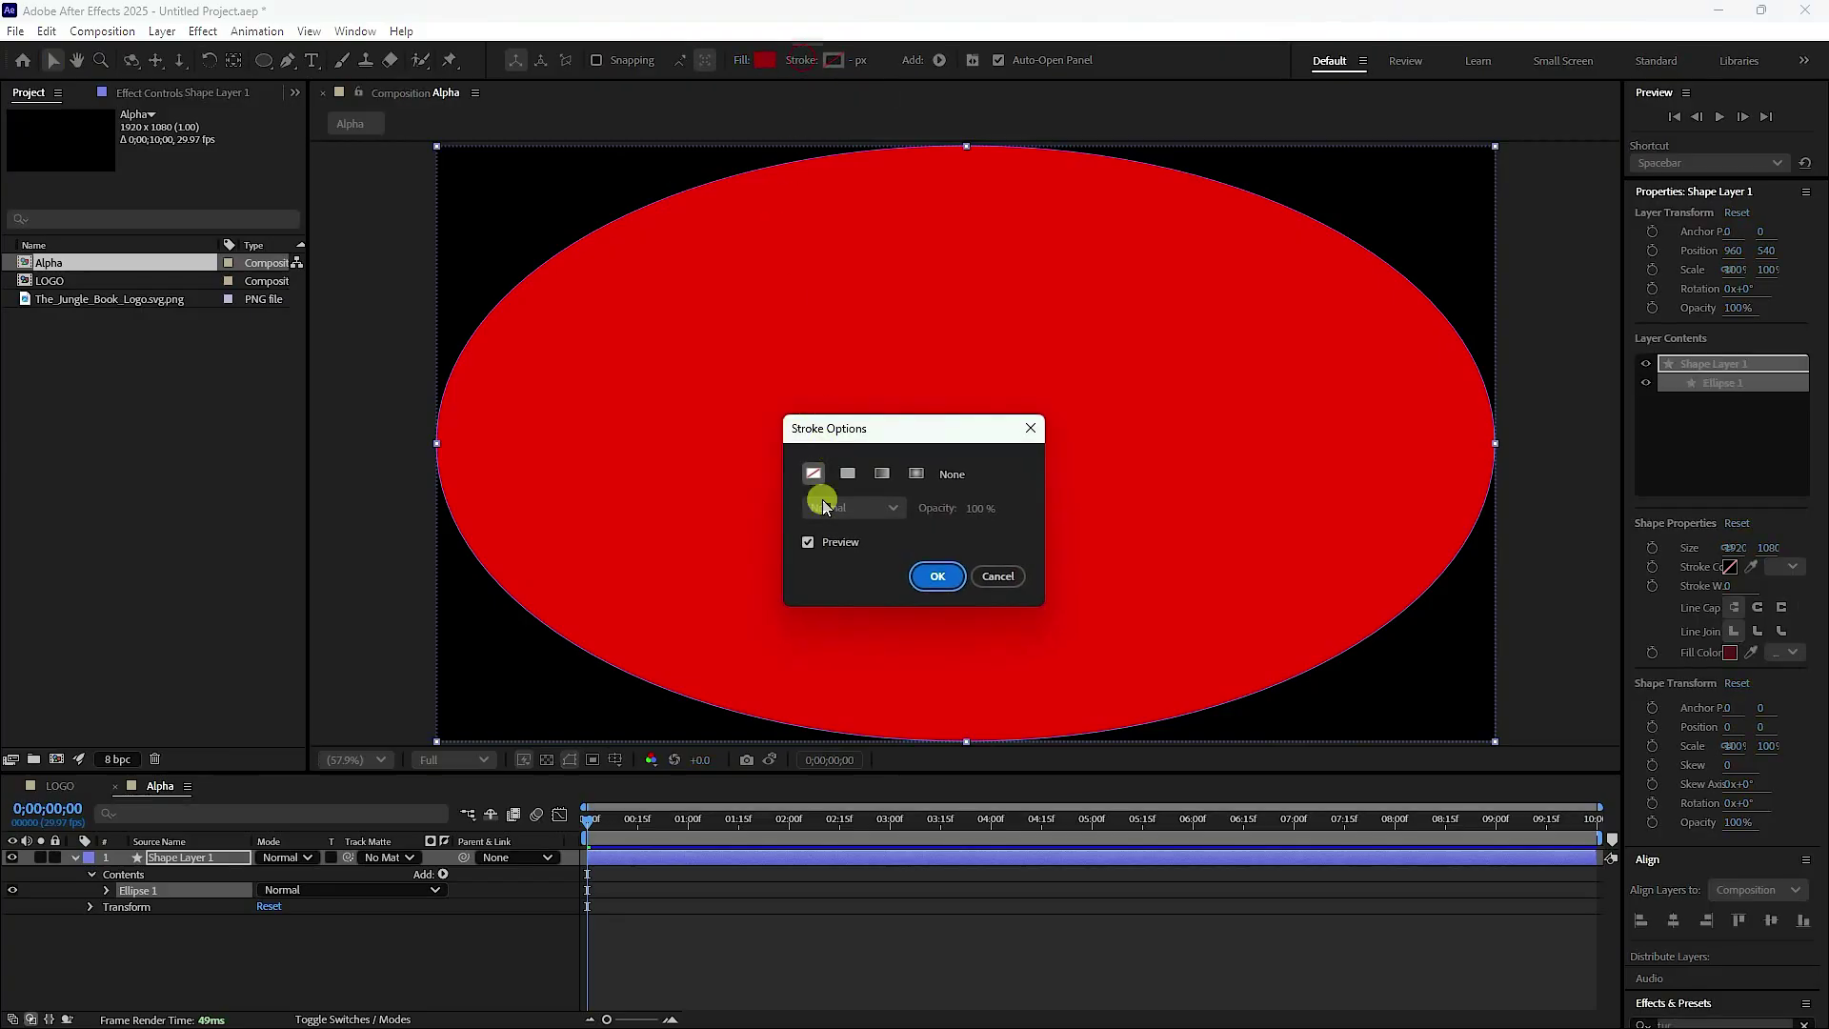
click(938, 576)
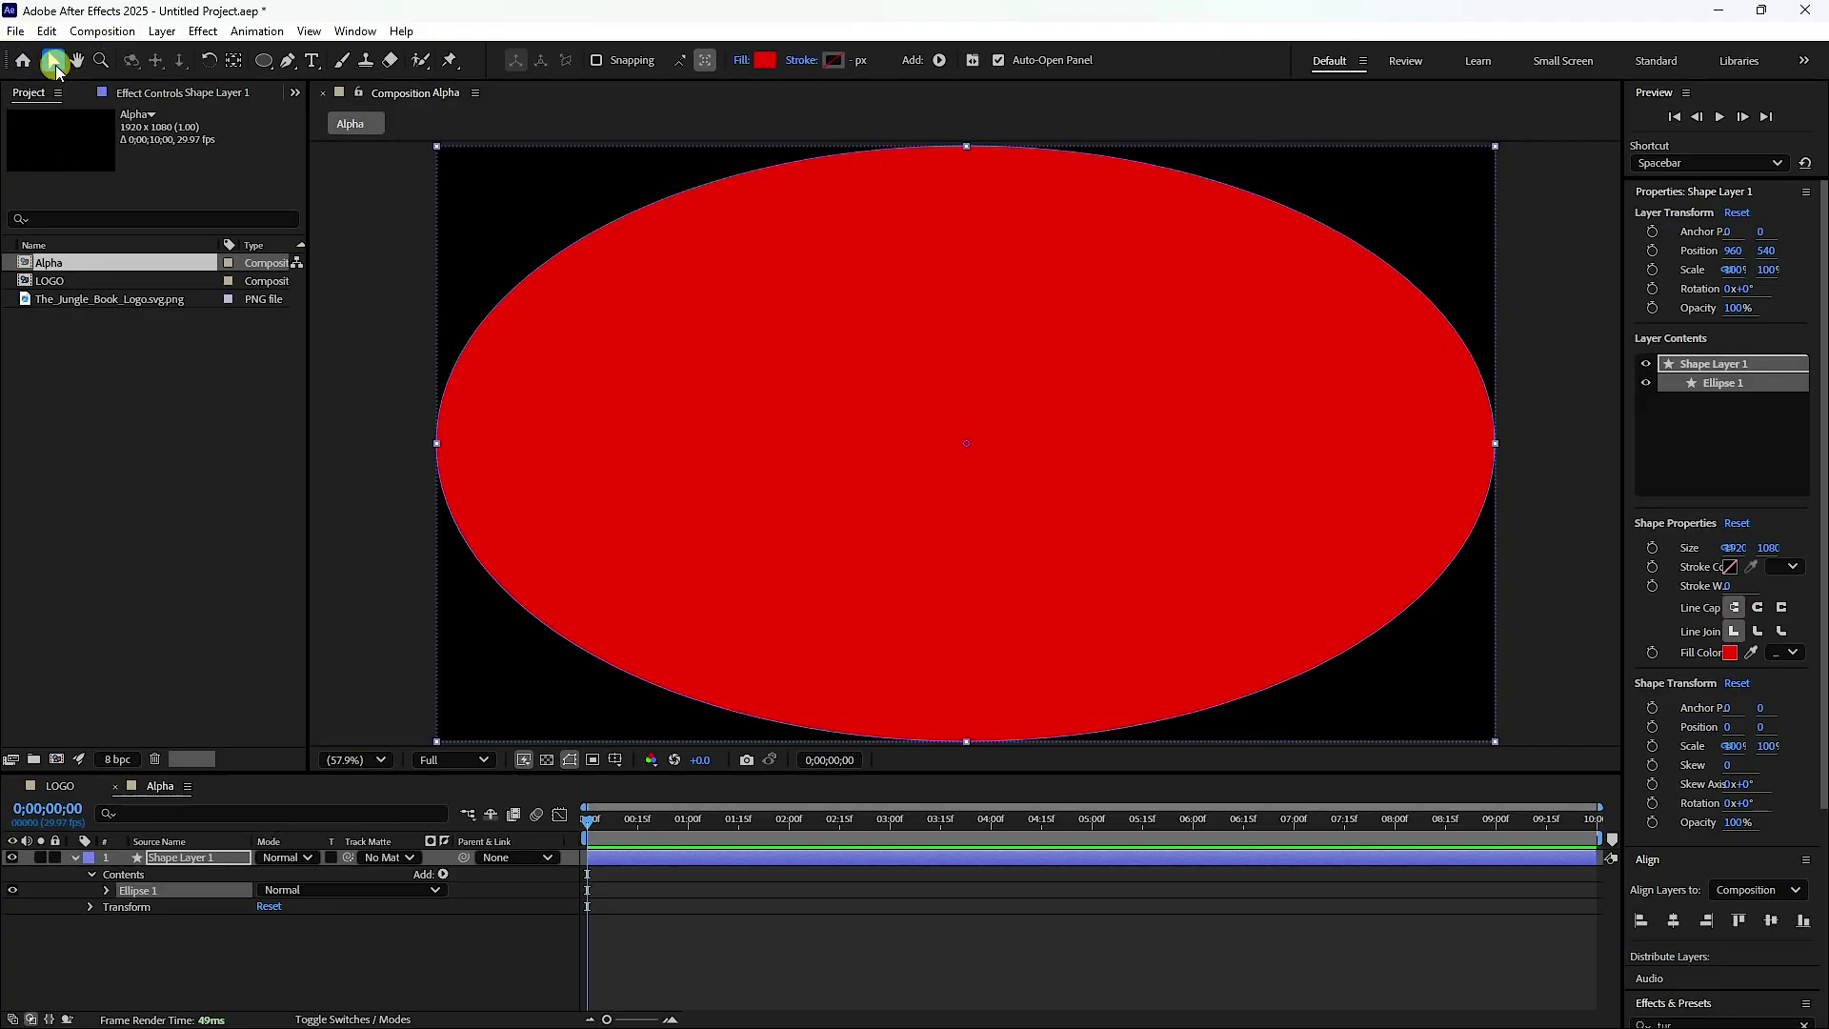
click(328, 947)
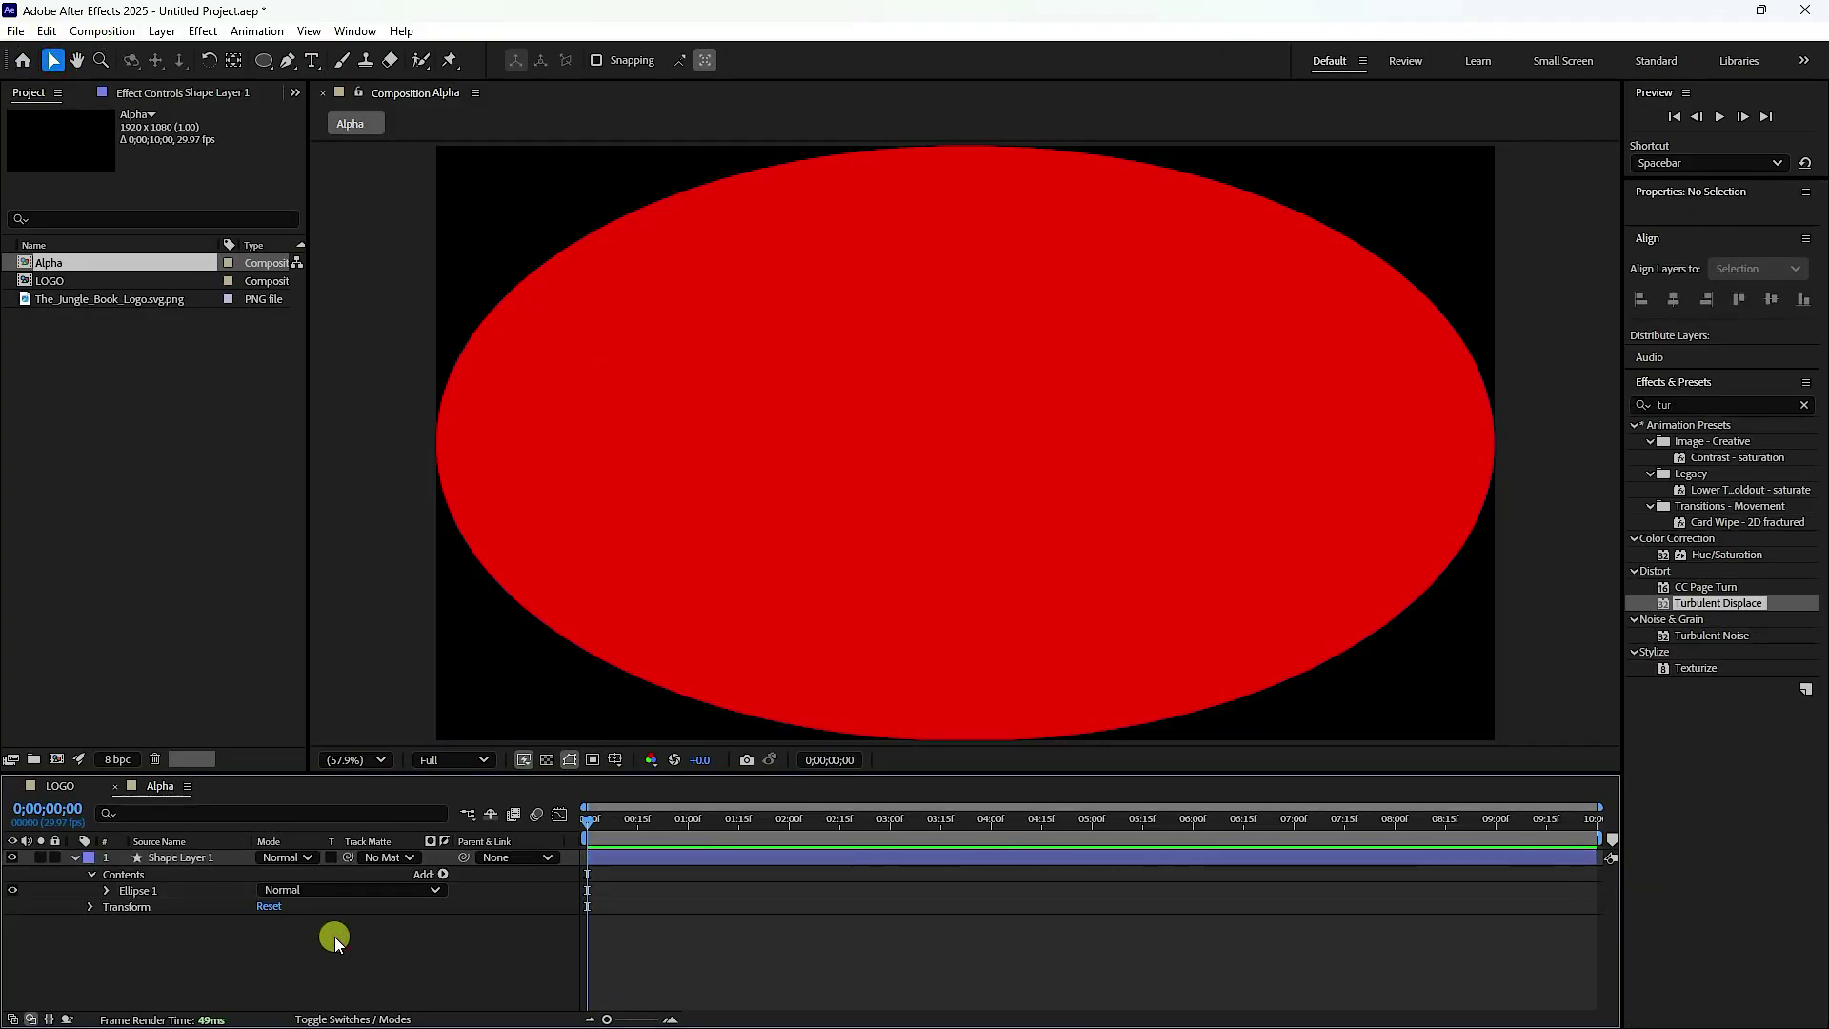
- Keyframe the ellipse layer's Scale at 0% at 0;00;00;00 and 100% at 0;00;04;00
click(187, 859)
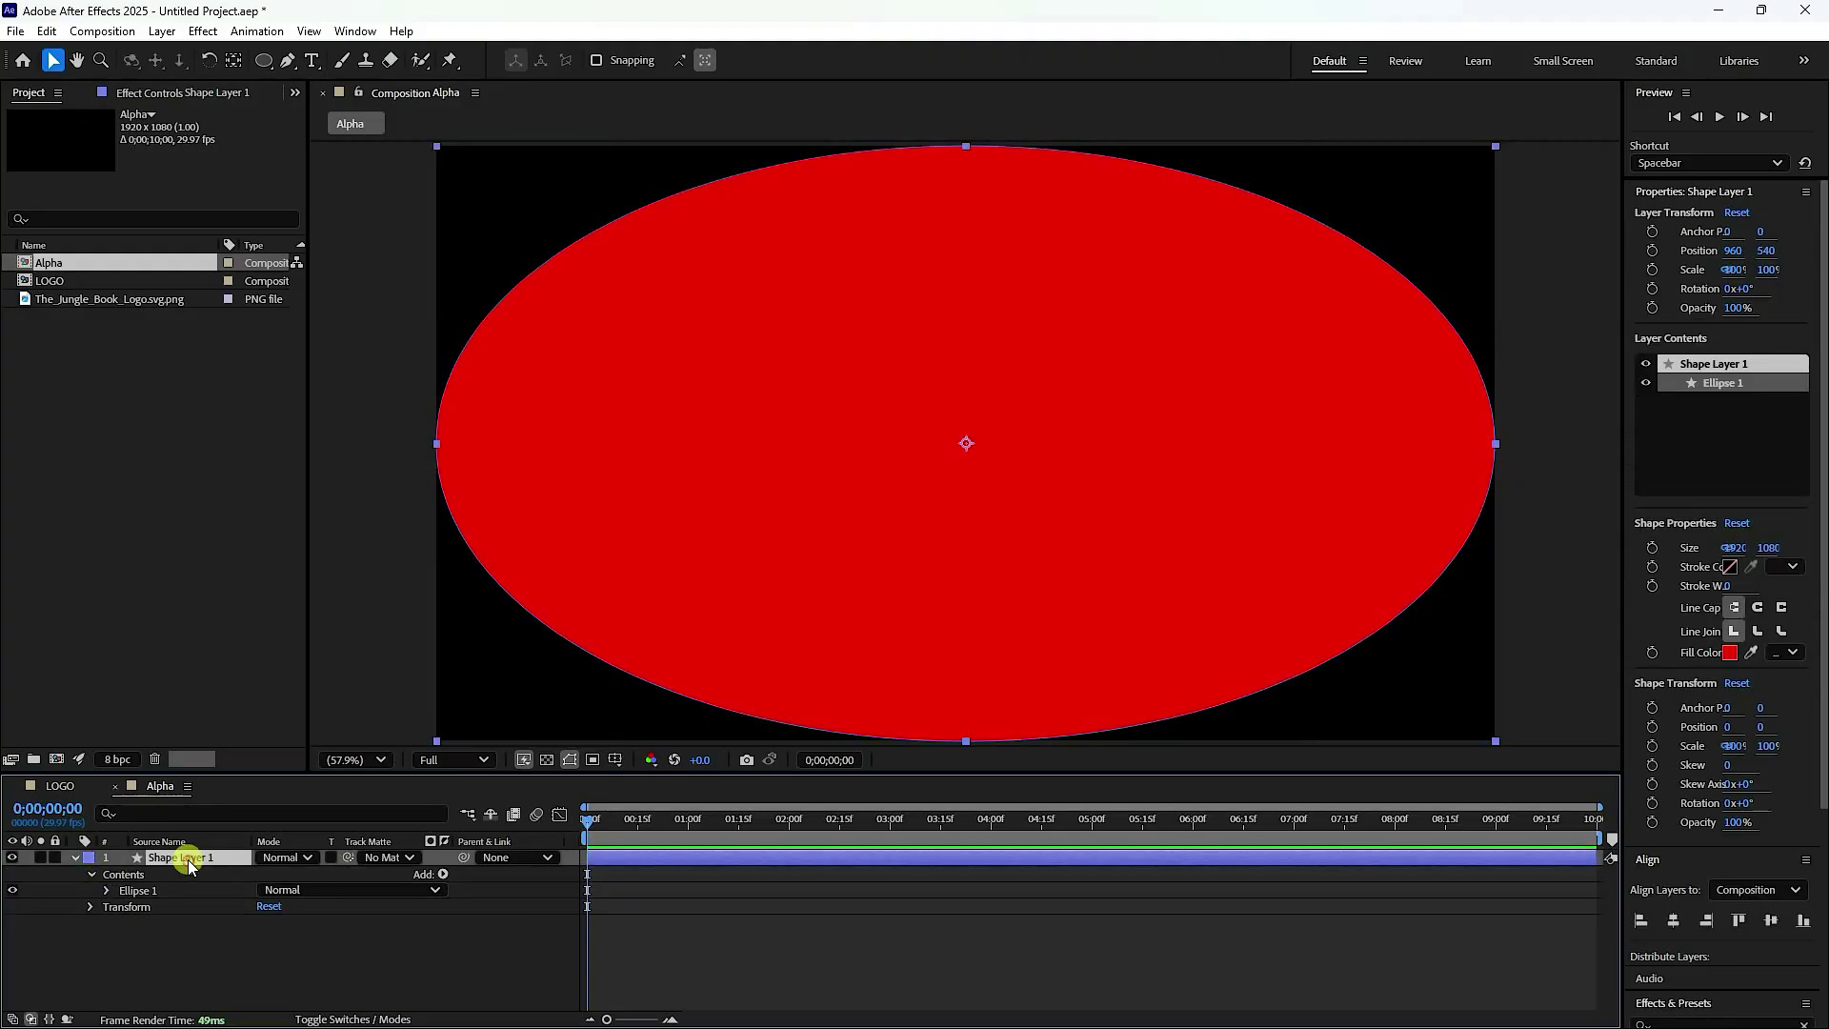
key(s)
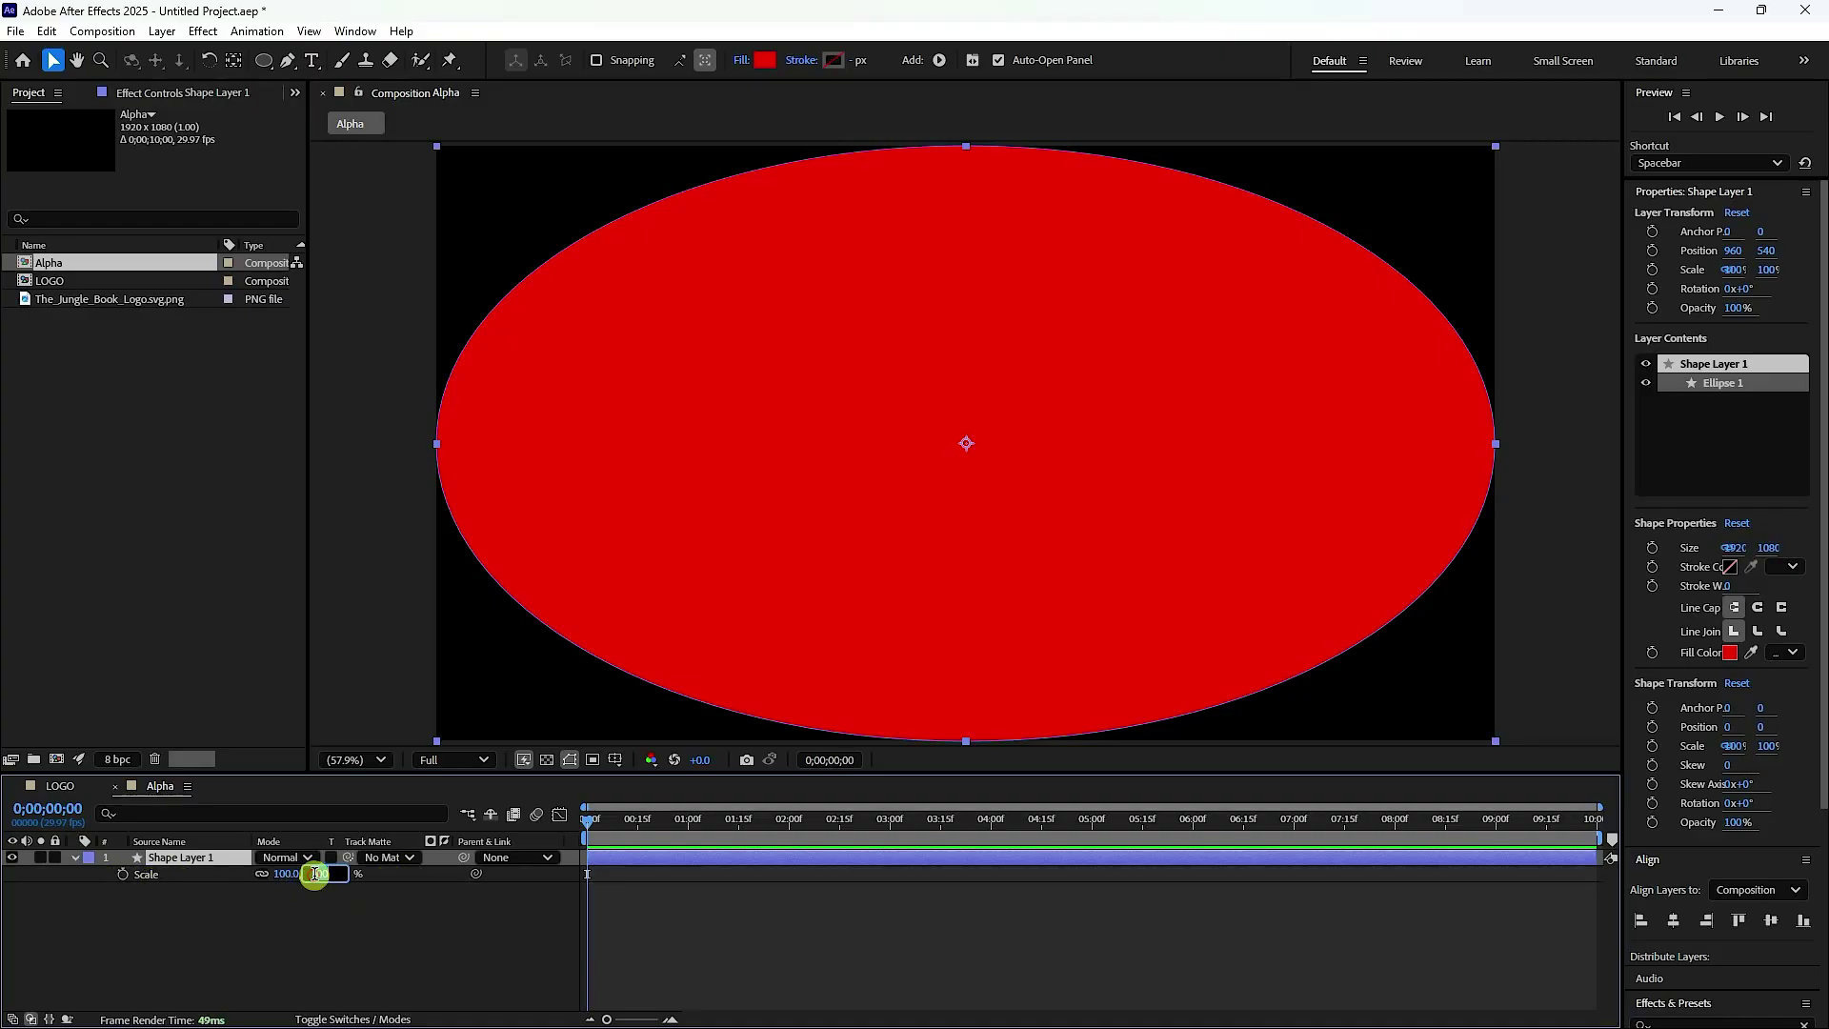
drag(313, 878, 145, 884)
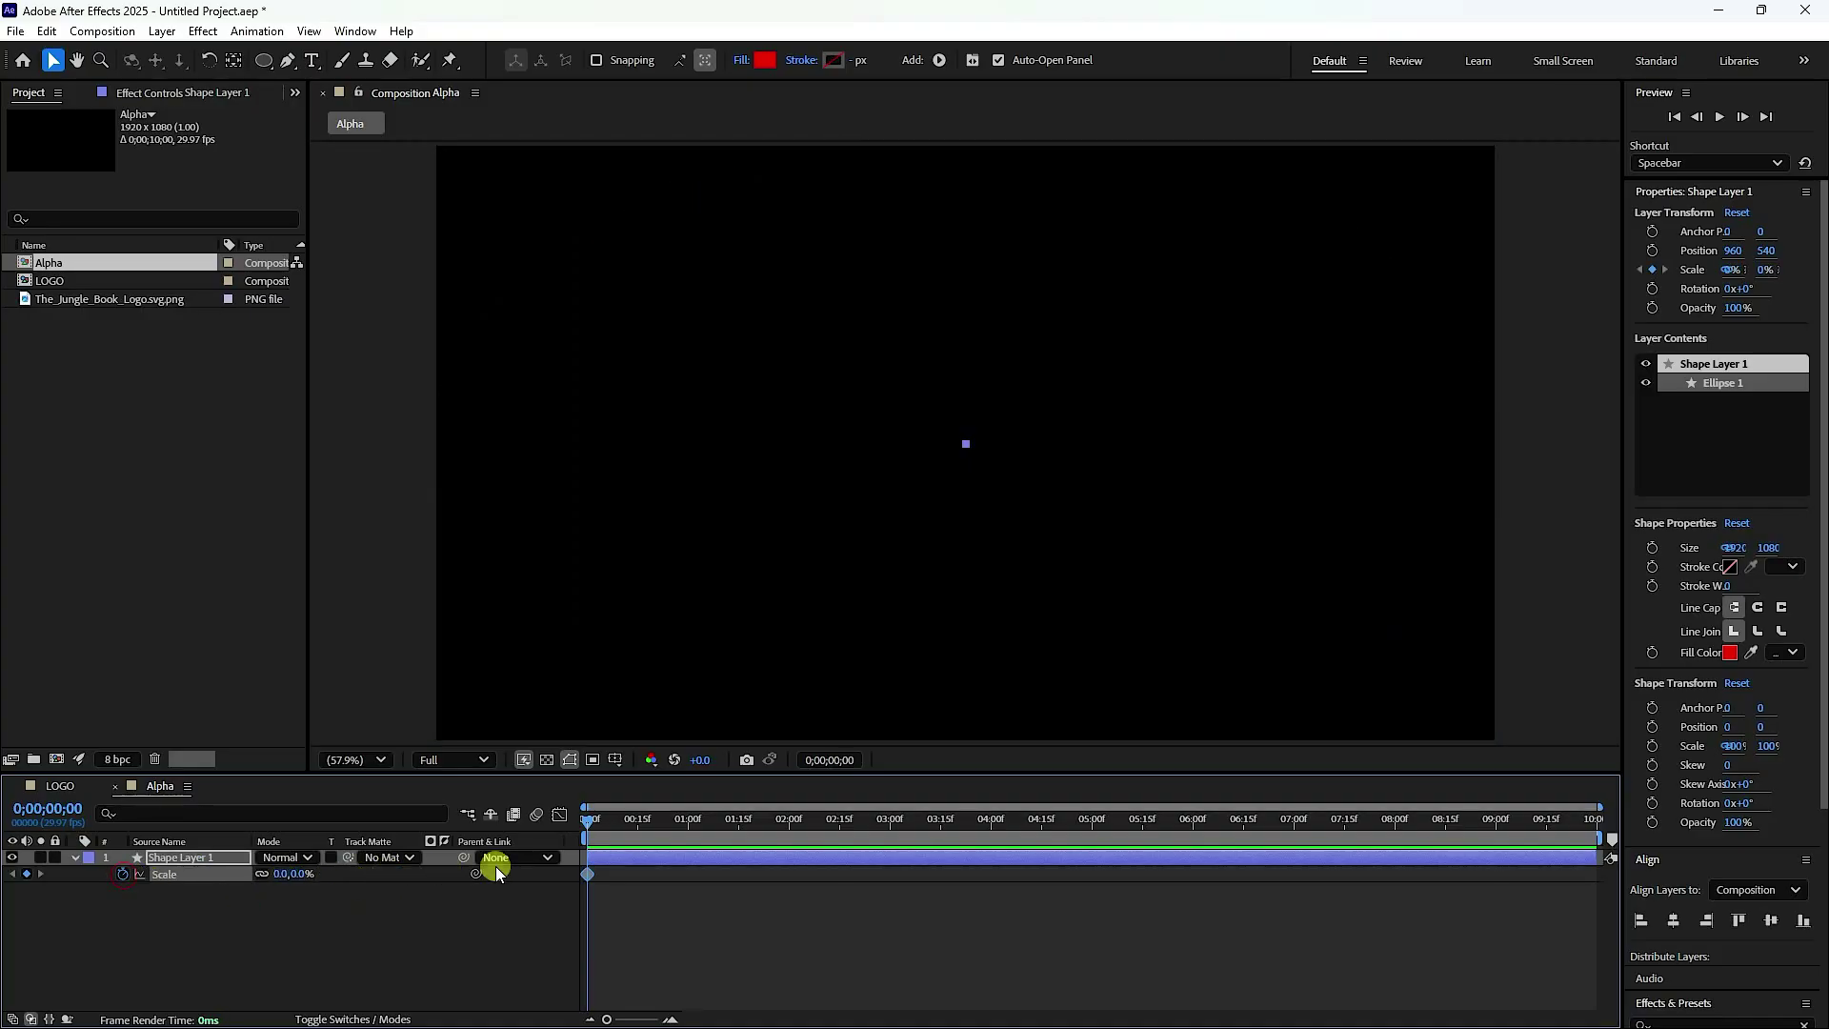
drag(592, 819, 996, 907)
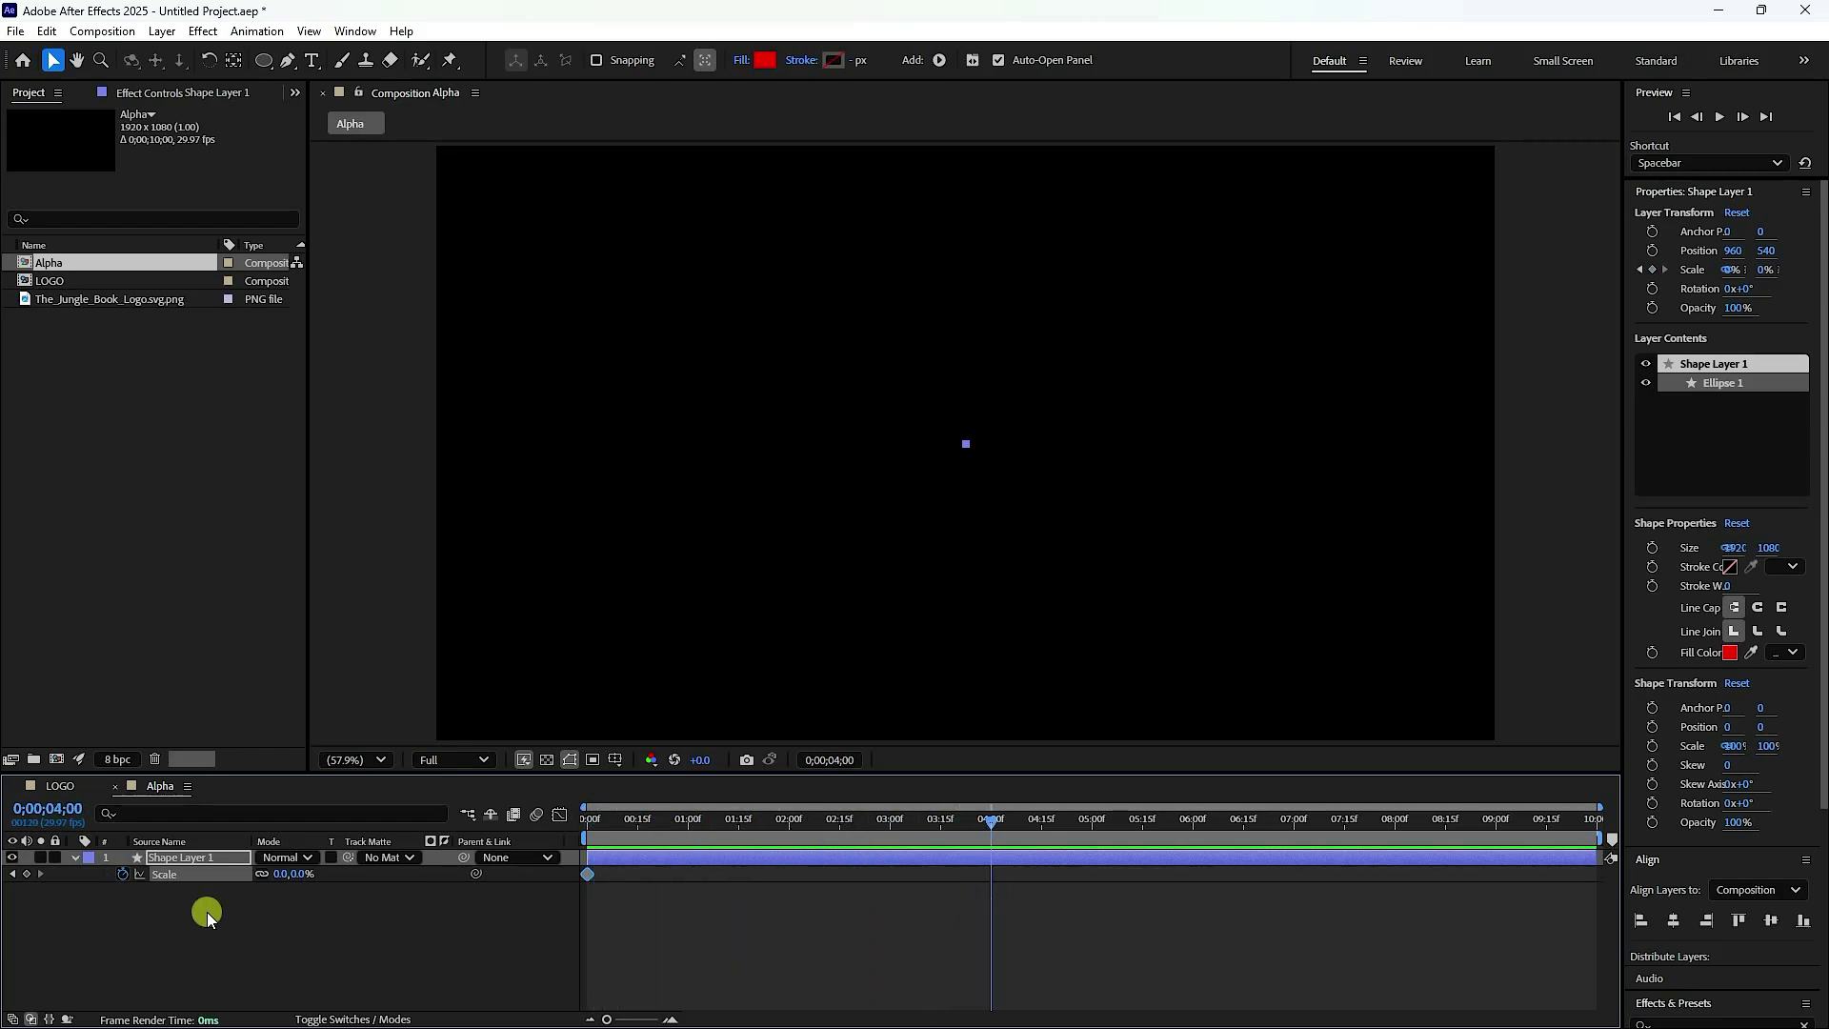
mouse_move(282, 871)
mouse_down()
mouse_move(412, 898)
mouse_move(286, 886)
mouse_up()
click(287, 873)
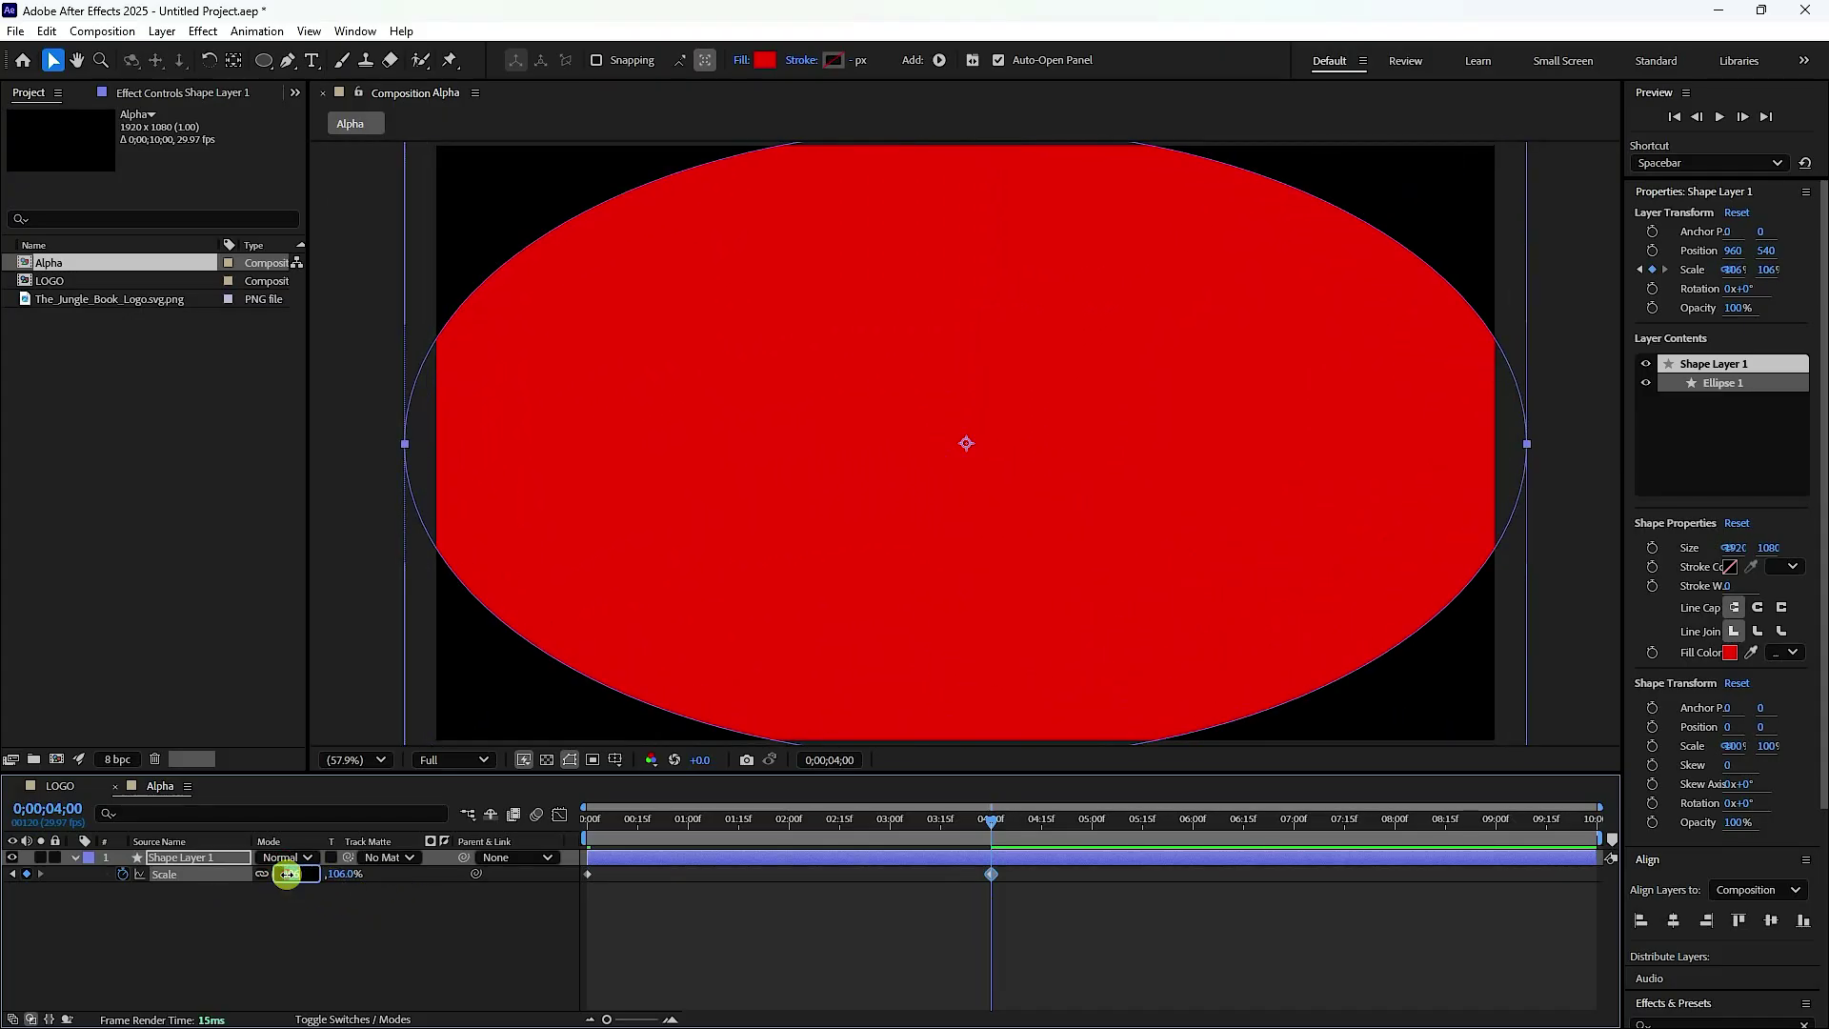
key(Return)
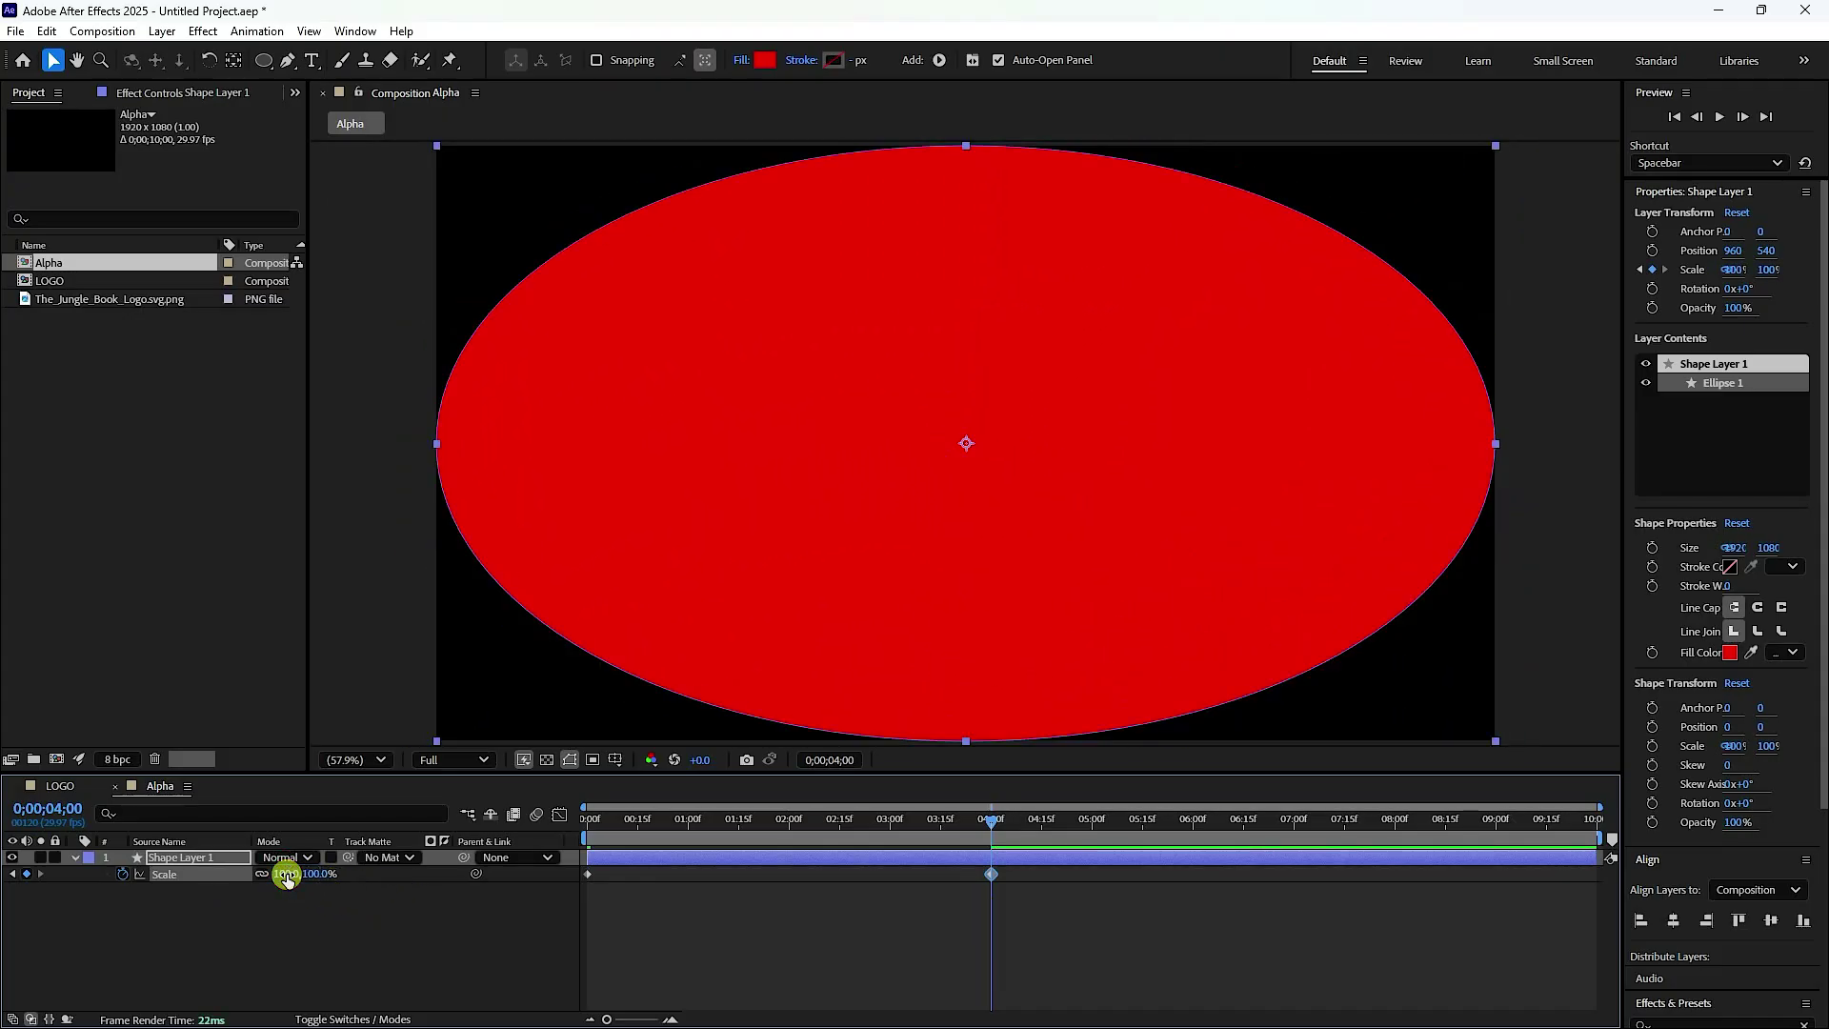
- Hold the ellipse's Scale with a keyframe at 0;00;06;00, set it to 0% at the composition's end, and preview the animation
drag(1002, 821, 1197, 882)
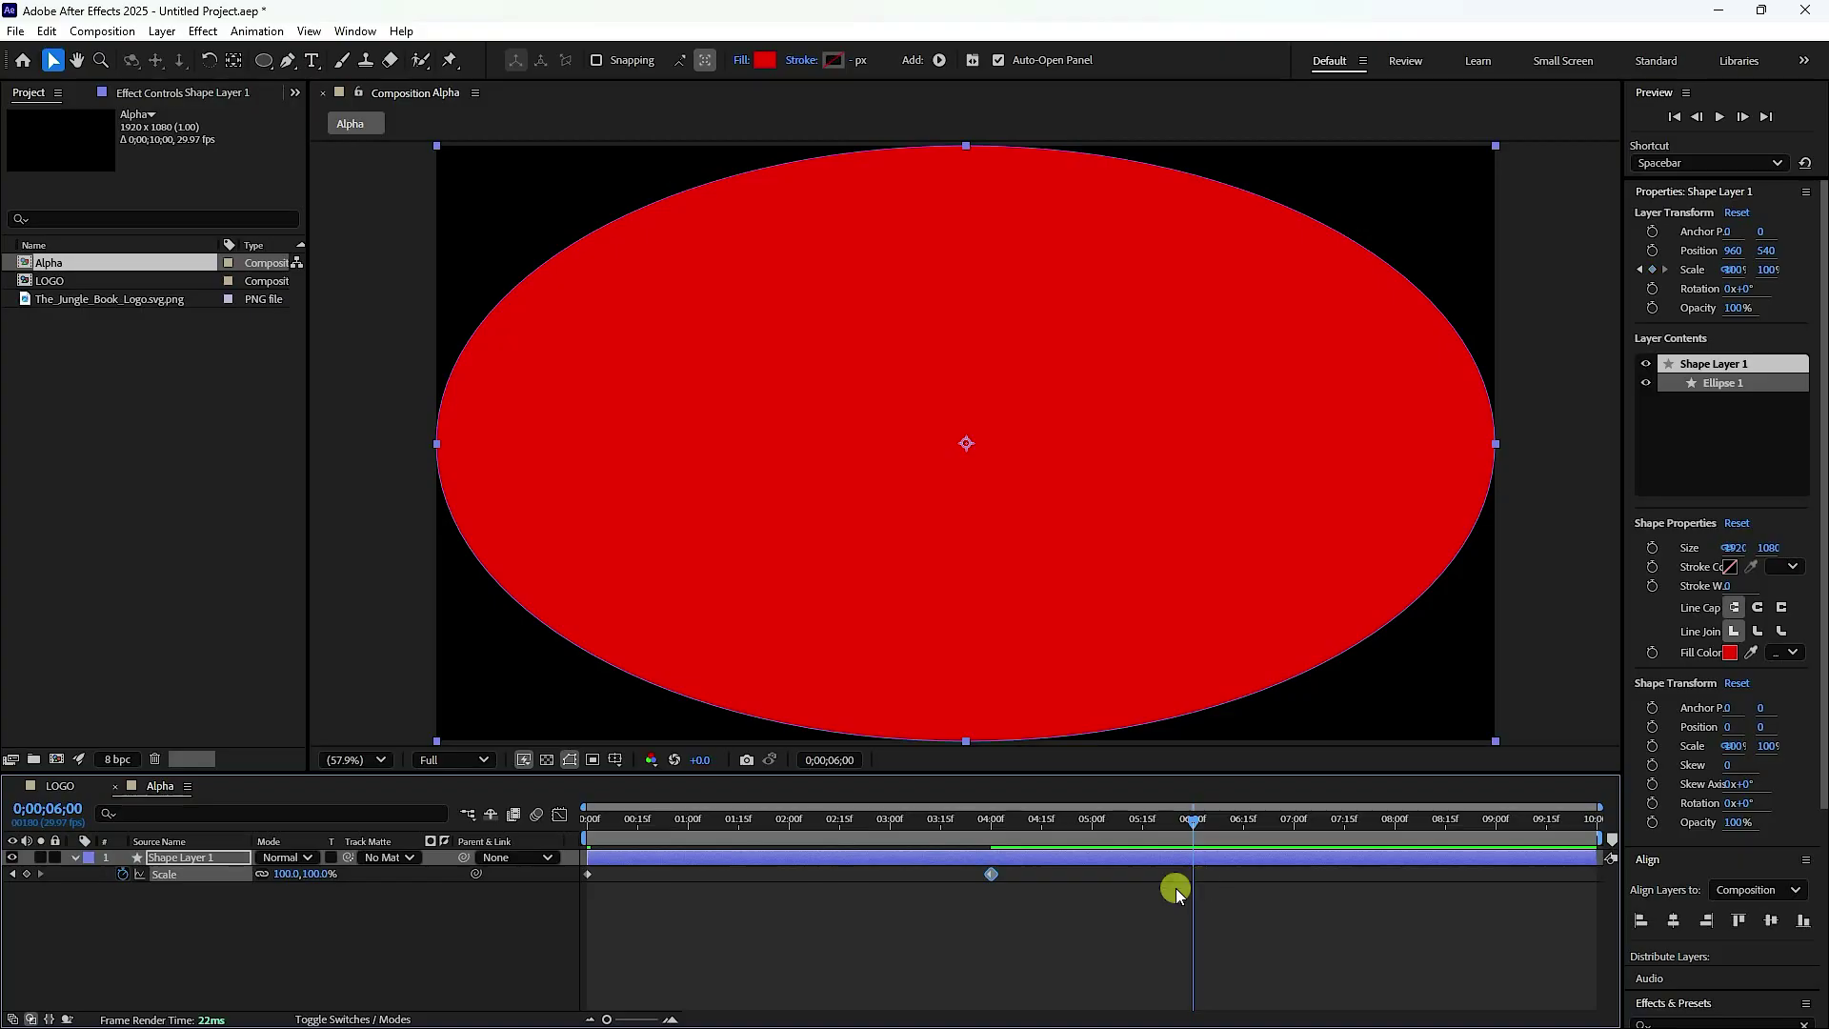
click(26, 874)
drag(1197, 815, 1598, 846)
click(287, 871)
text(0)
key(Return)
drag(612, 821, 583, 907)
key(space)
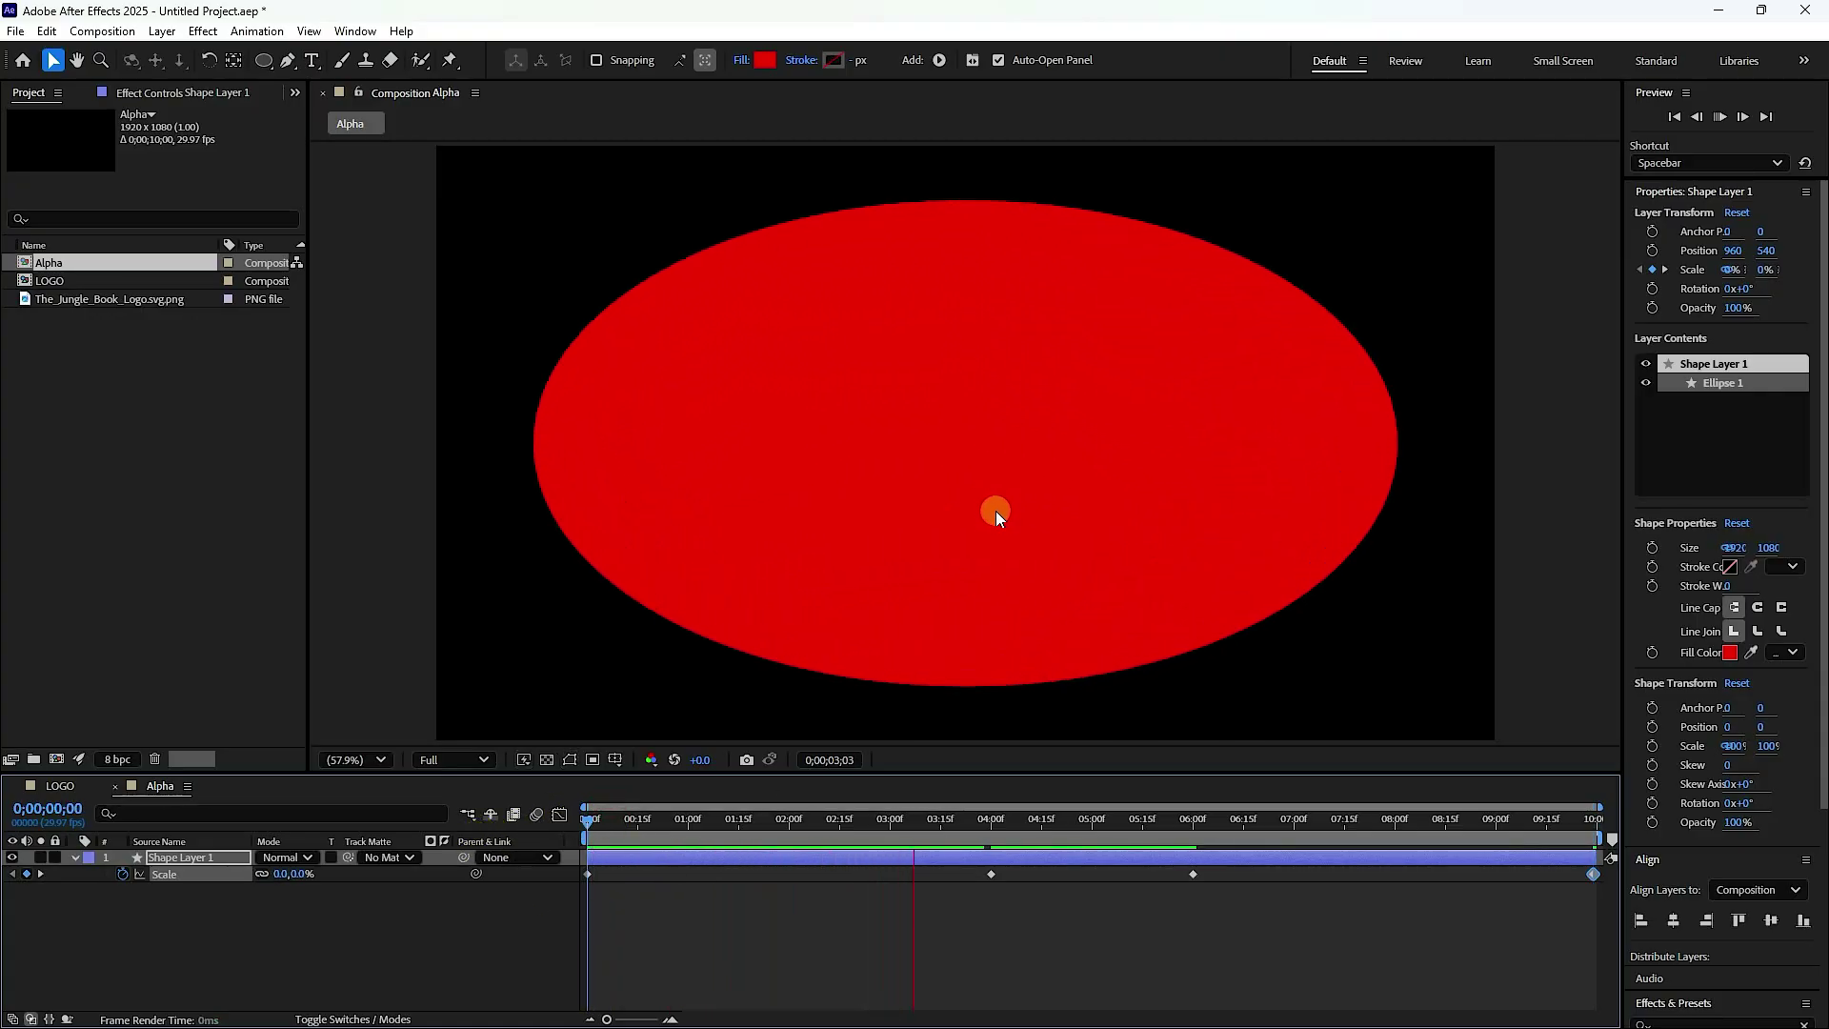
key(space)
- Apply Turbulent Displace to the ellipse shape layer with Amount 100 and Complexity 10
scroll(1705, 790, down, 3)
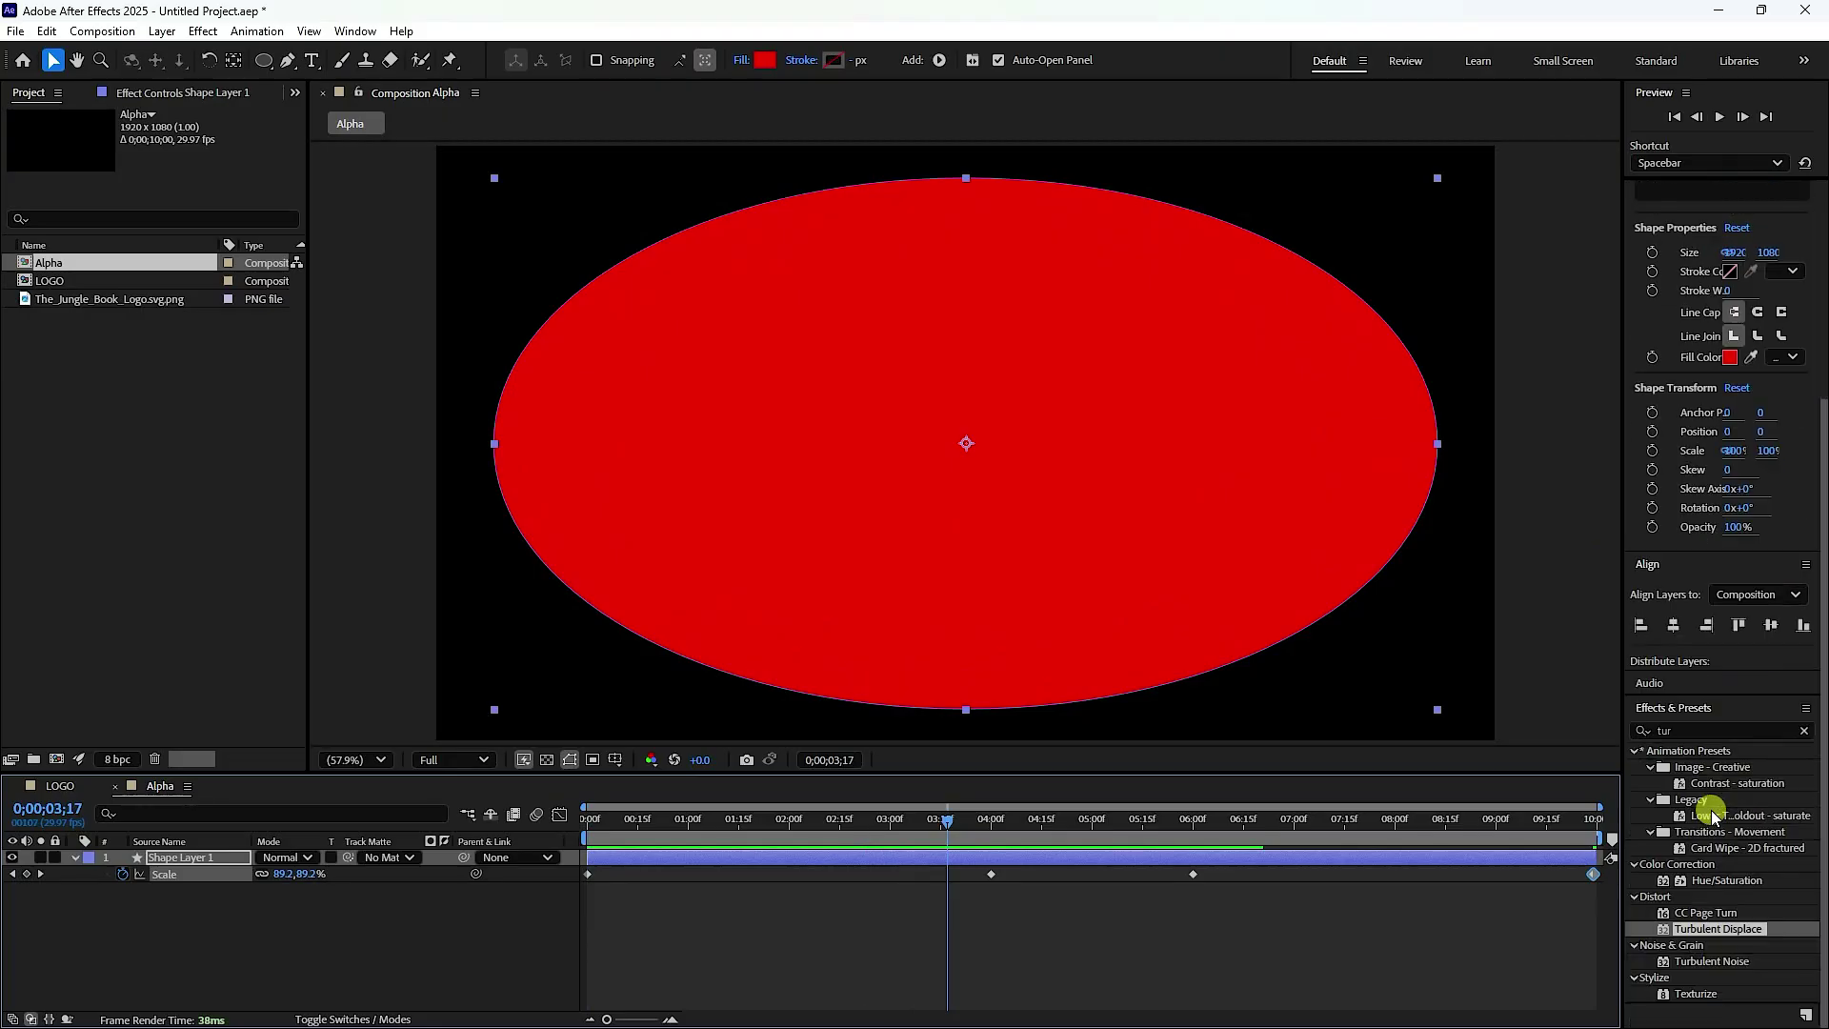
mouse_move(1706, 929)
mouse_down()
mouse_move(376, 890)
mouse_move(179, 863)
mouse_up()
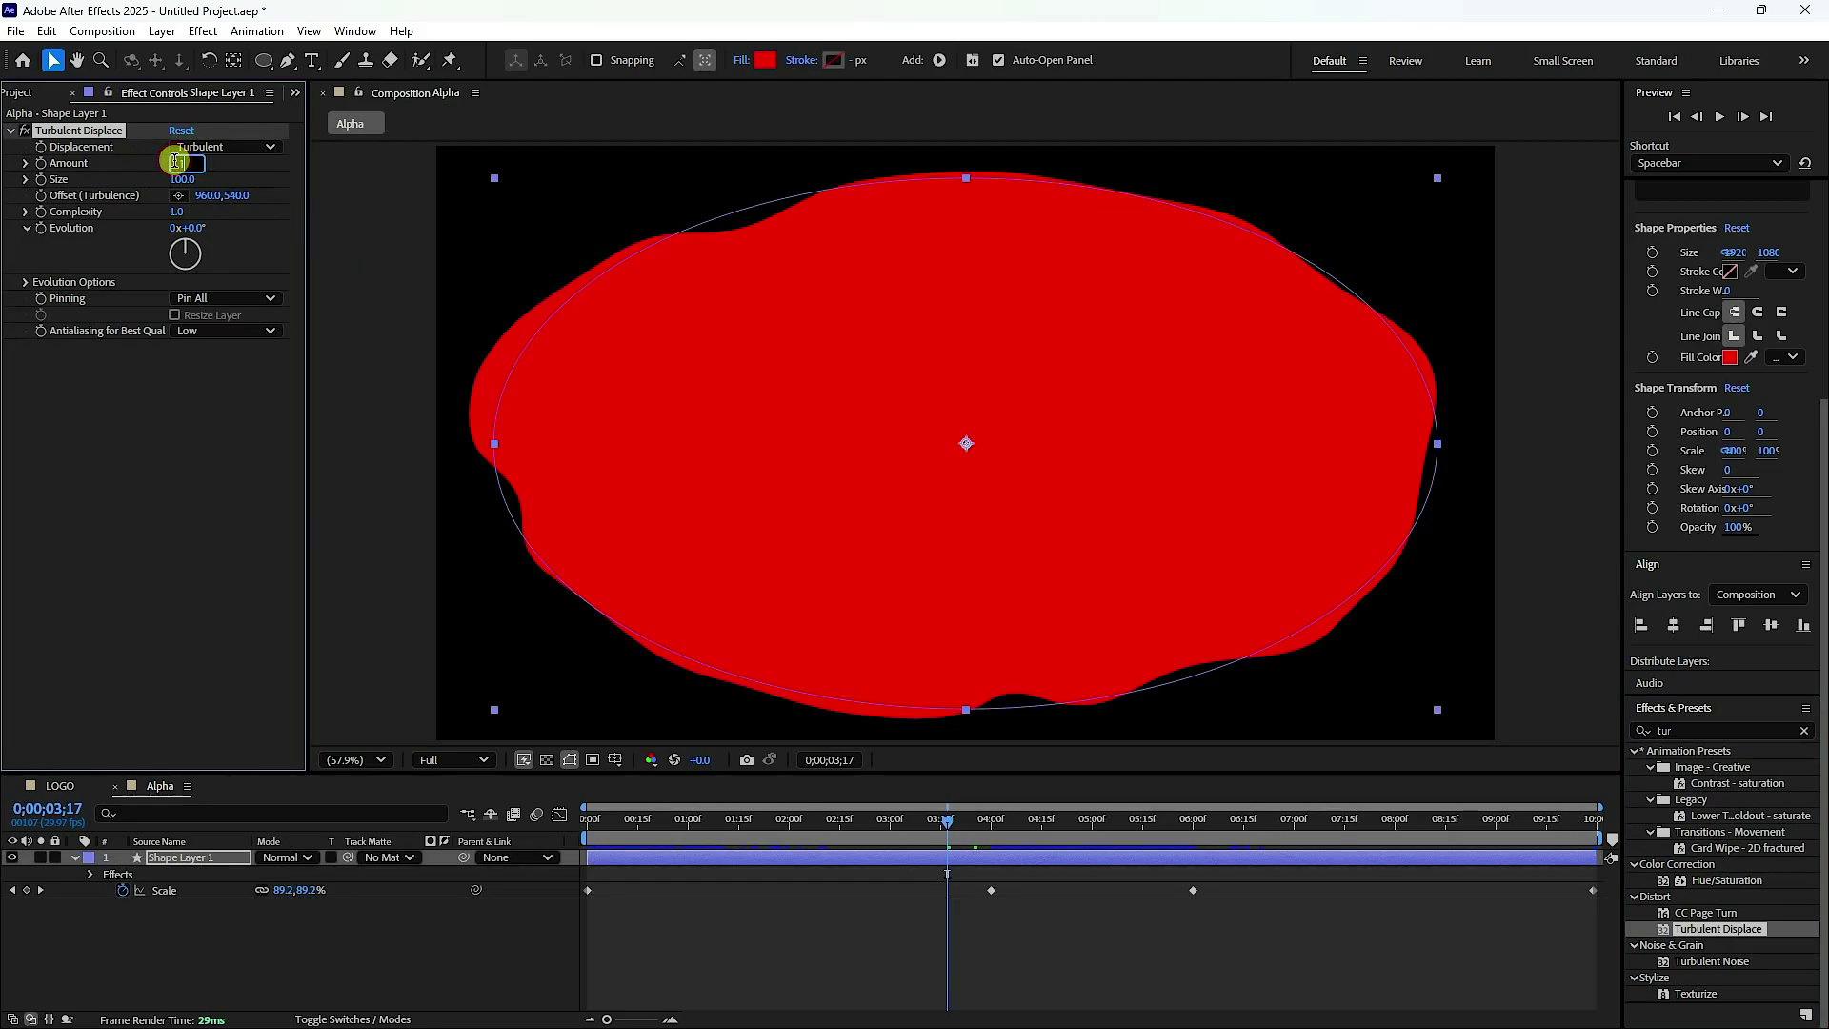
drag(179, 211, 393, 237)
click(184, 211)
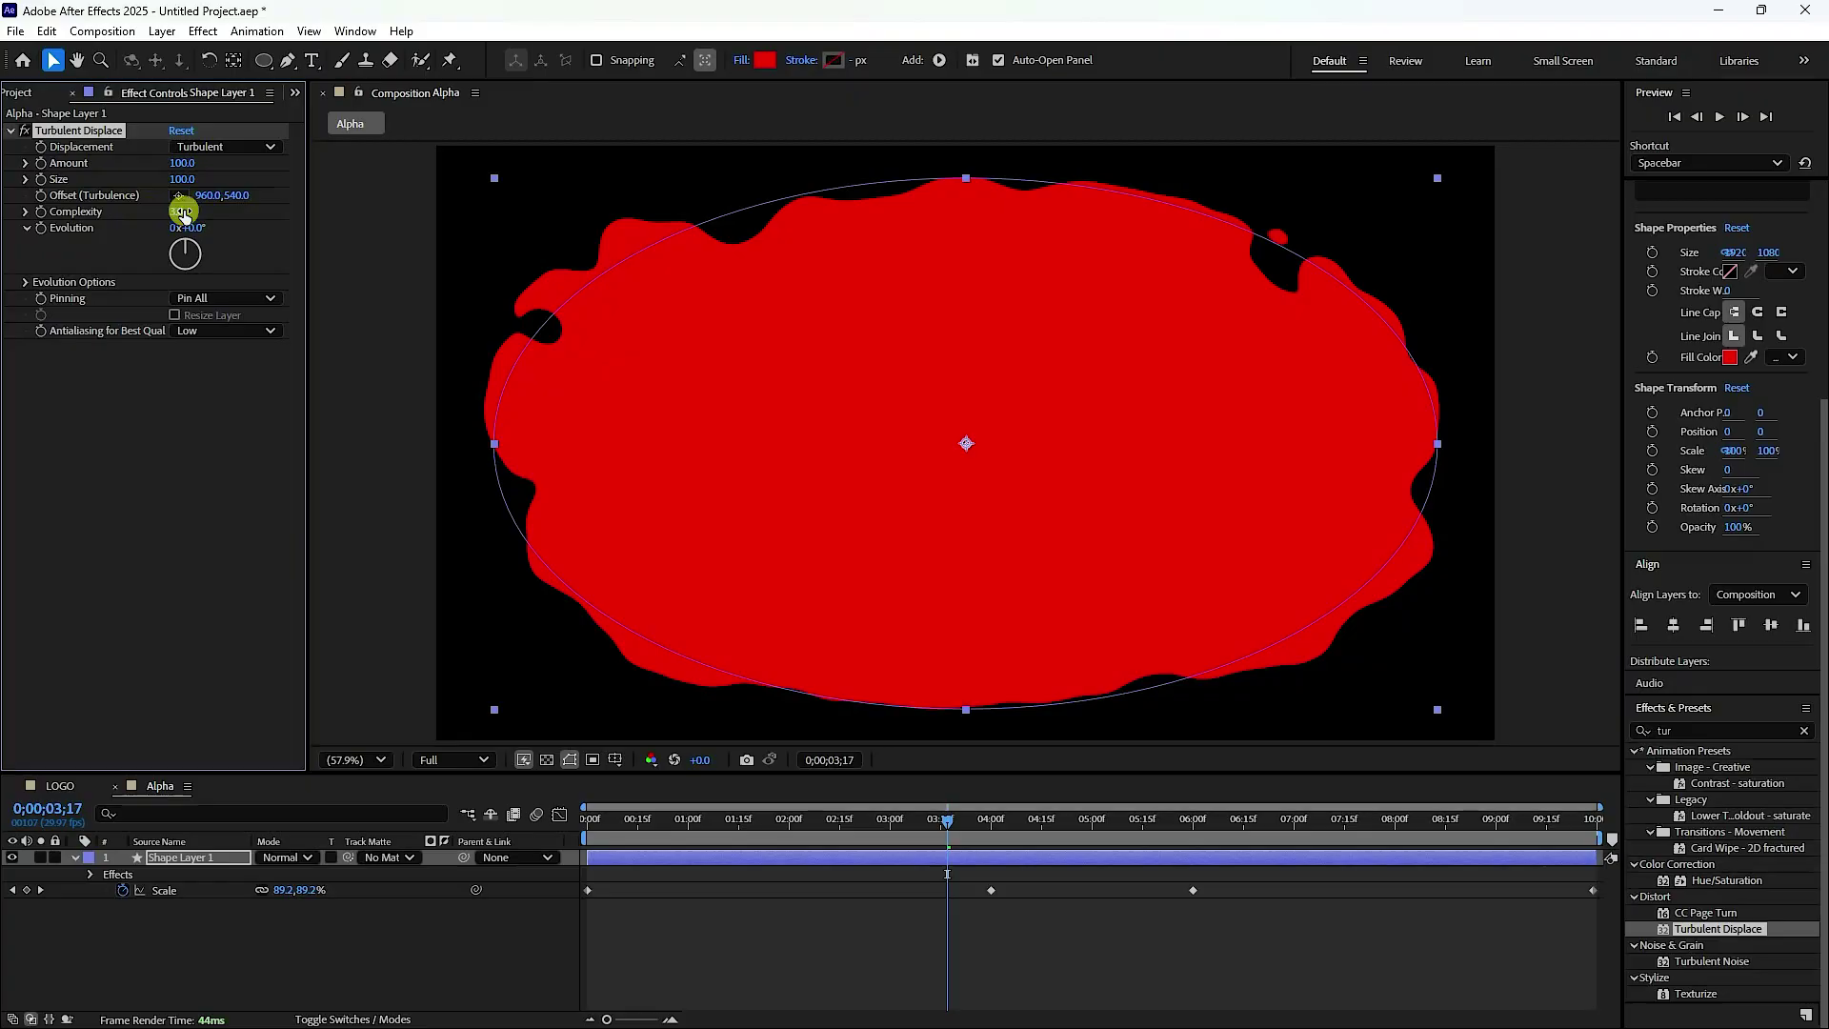
text(10)
key(Return)
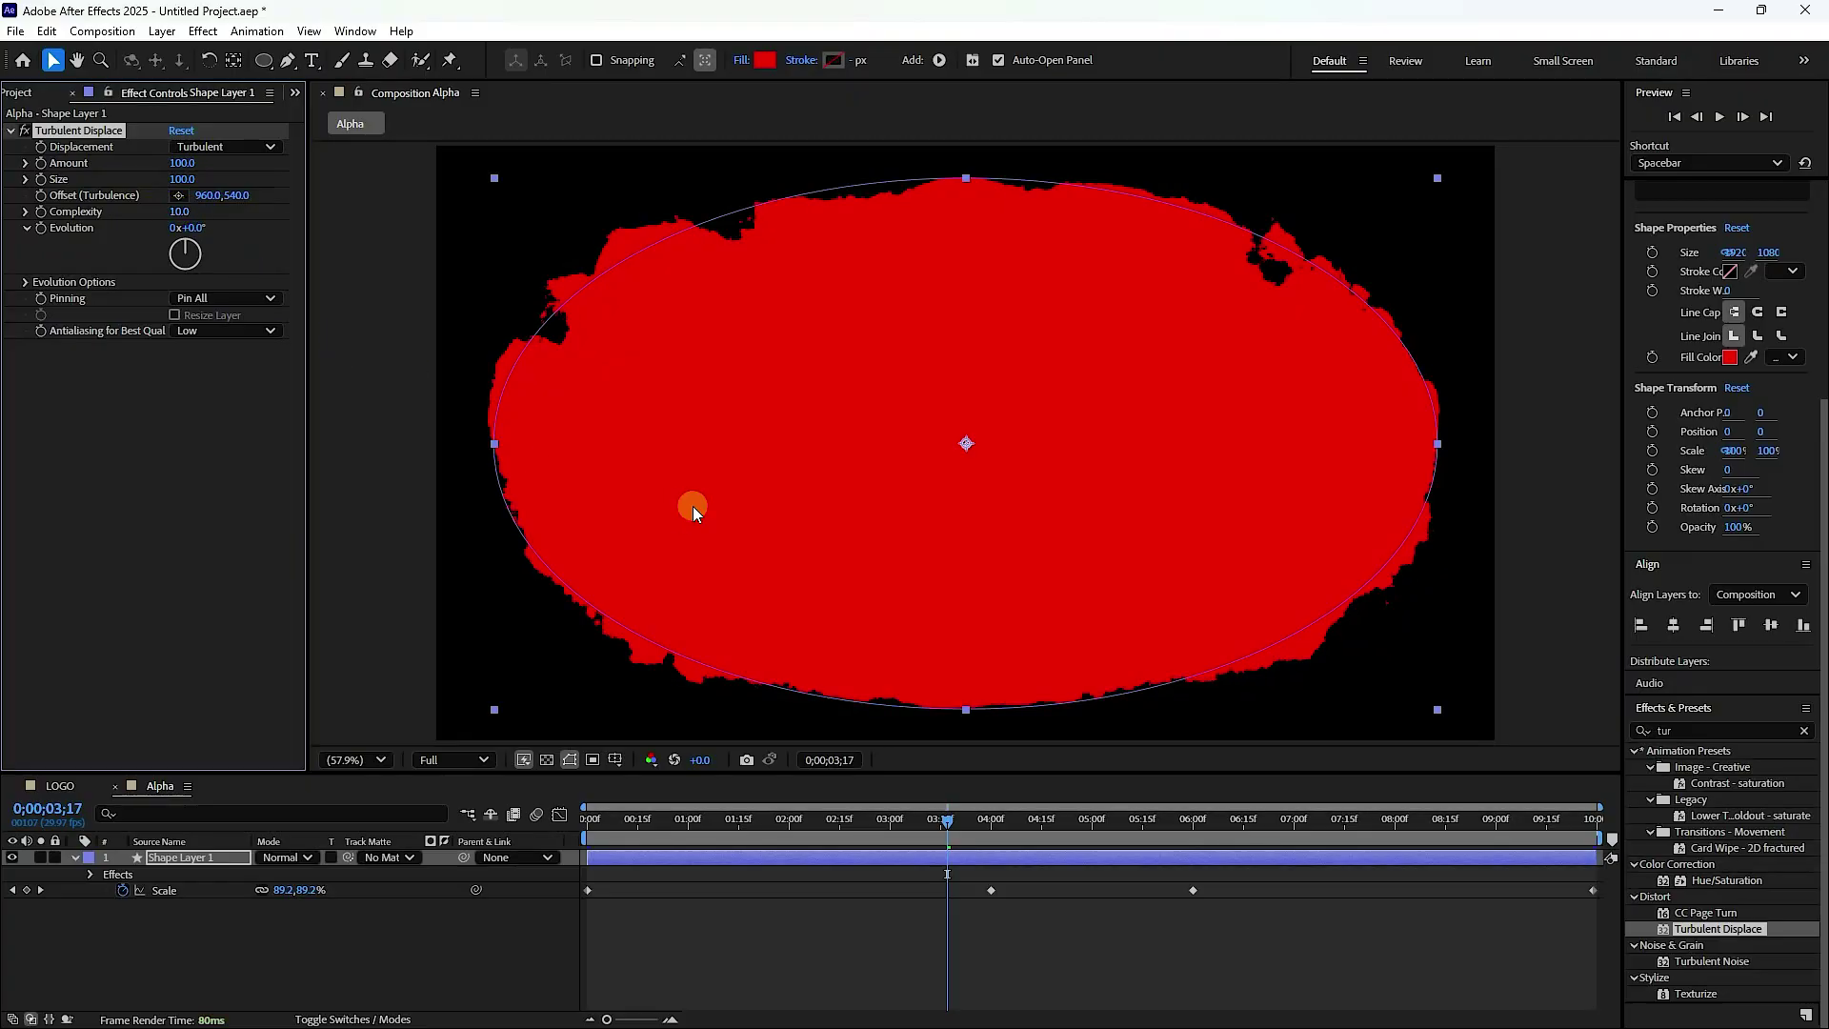
- Apply Easy Ease to all the ellipse's Scale keyframes and preview the rough-edged shape animation from the start
drag(644, 823, 583, 825)
drag(524, 941, 1716, 770)
key(F9)
key(space)
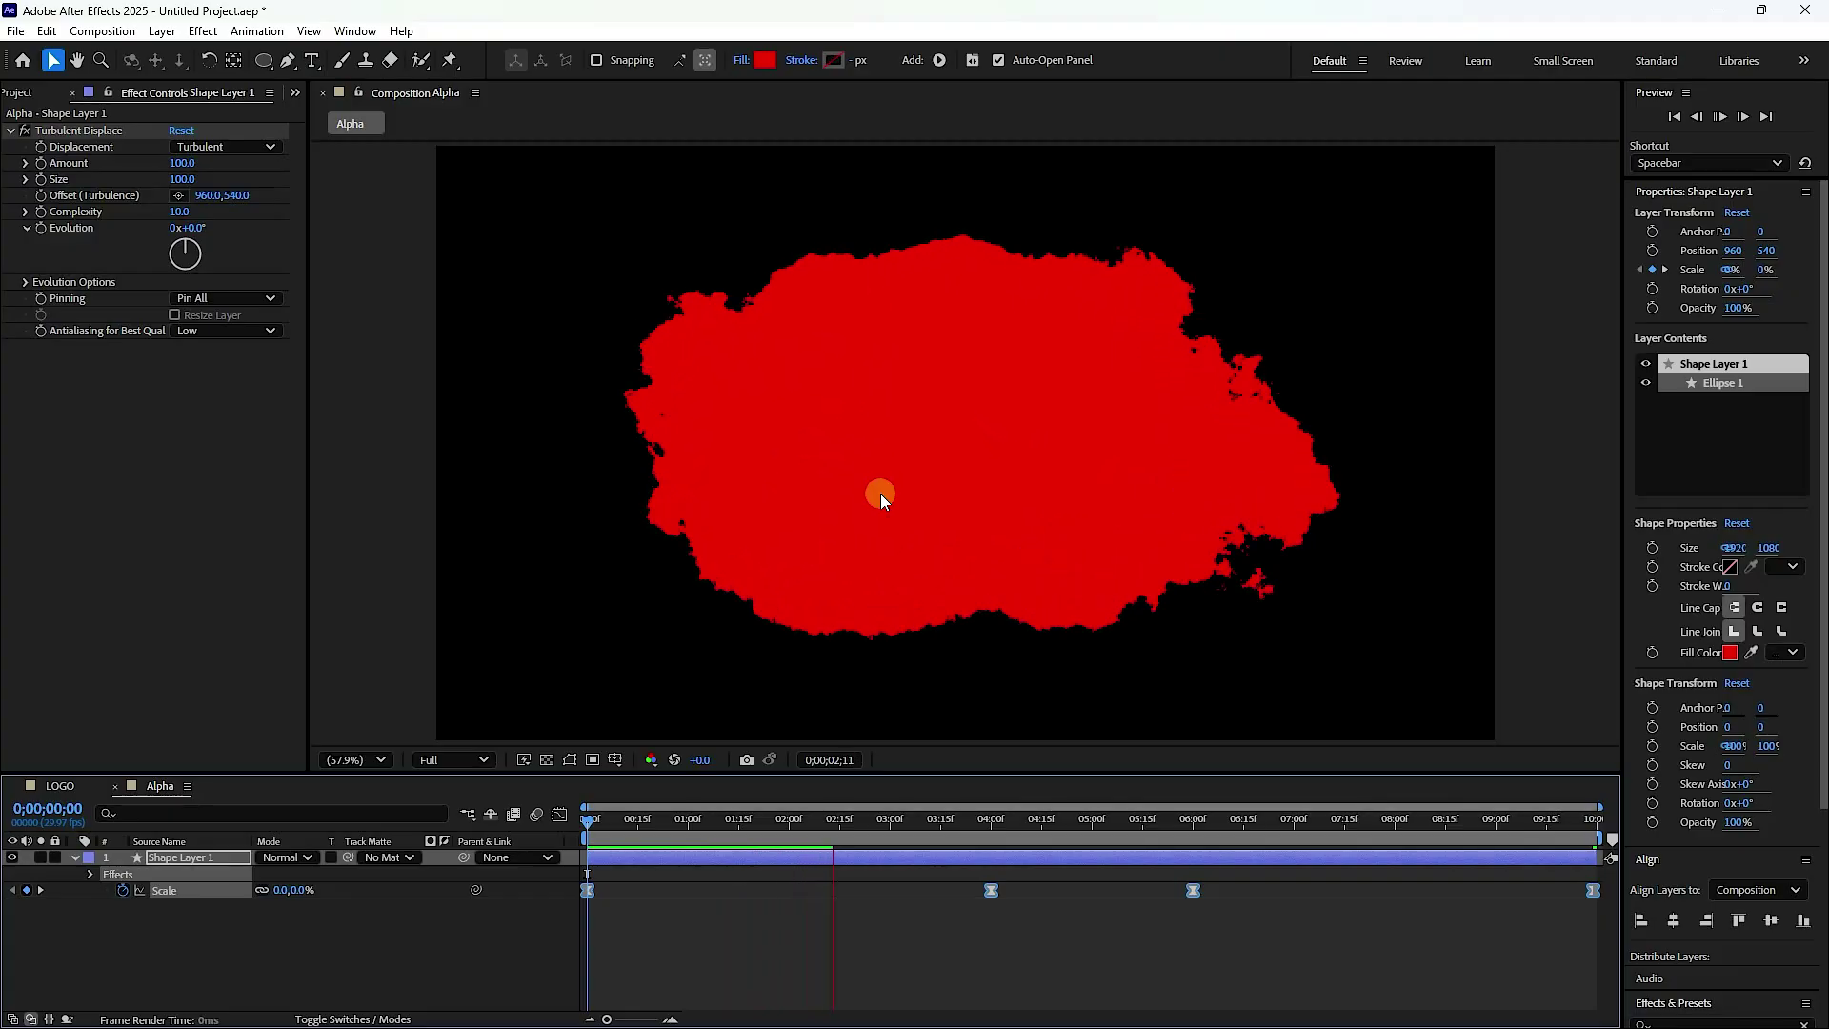
key(space)
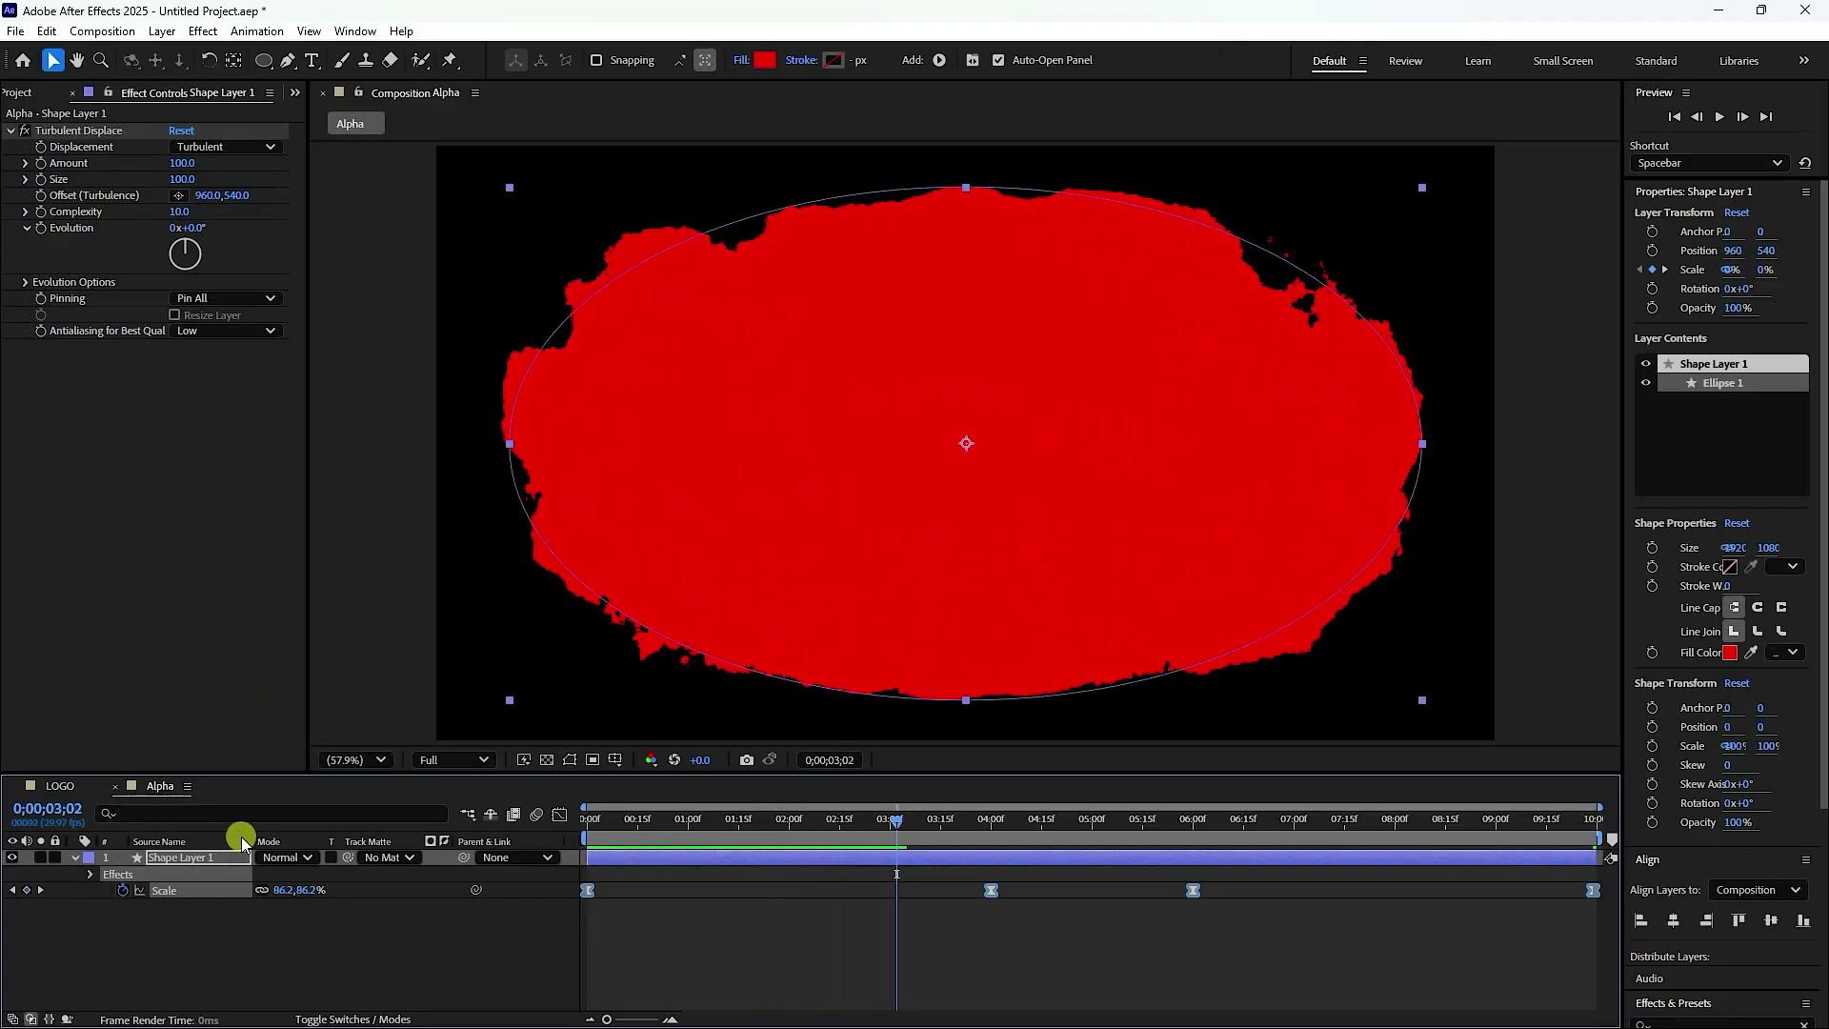
- Create a 1920 x 1080, 29.97 fps, 10-second composition named LOGO COMP
click(295, 92)
click(324, 109)
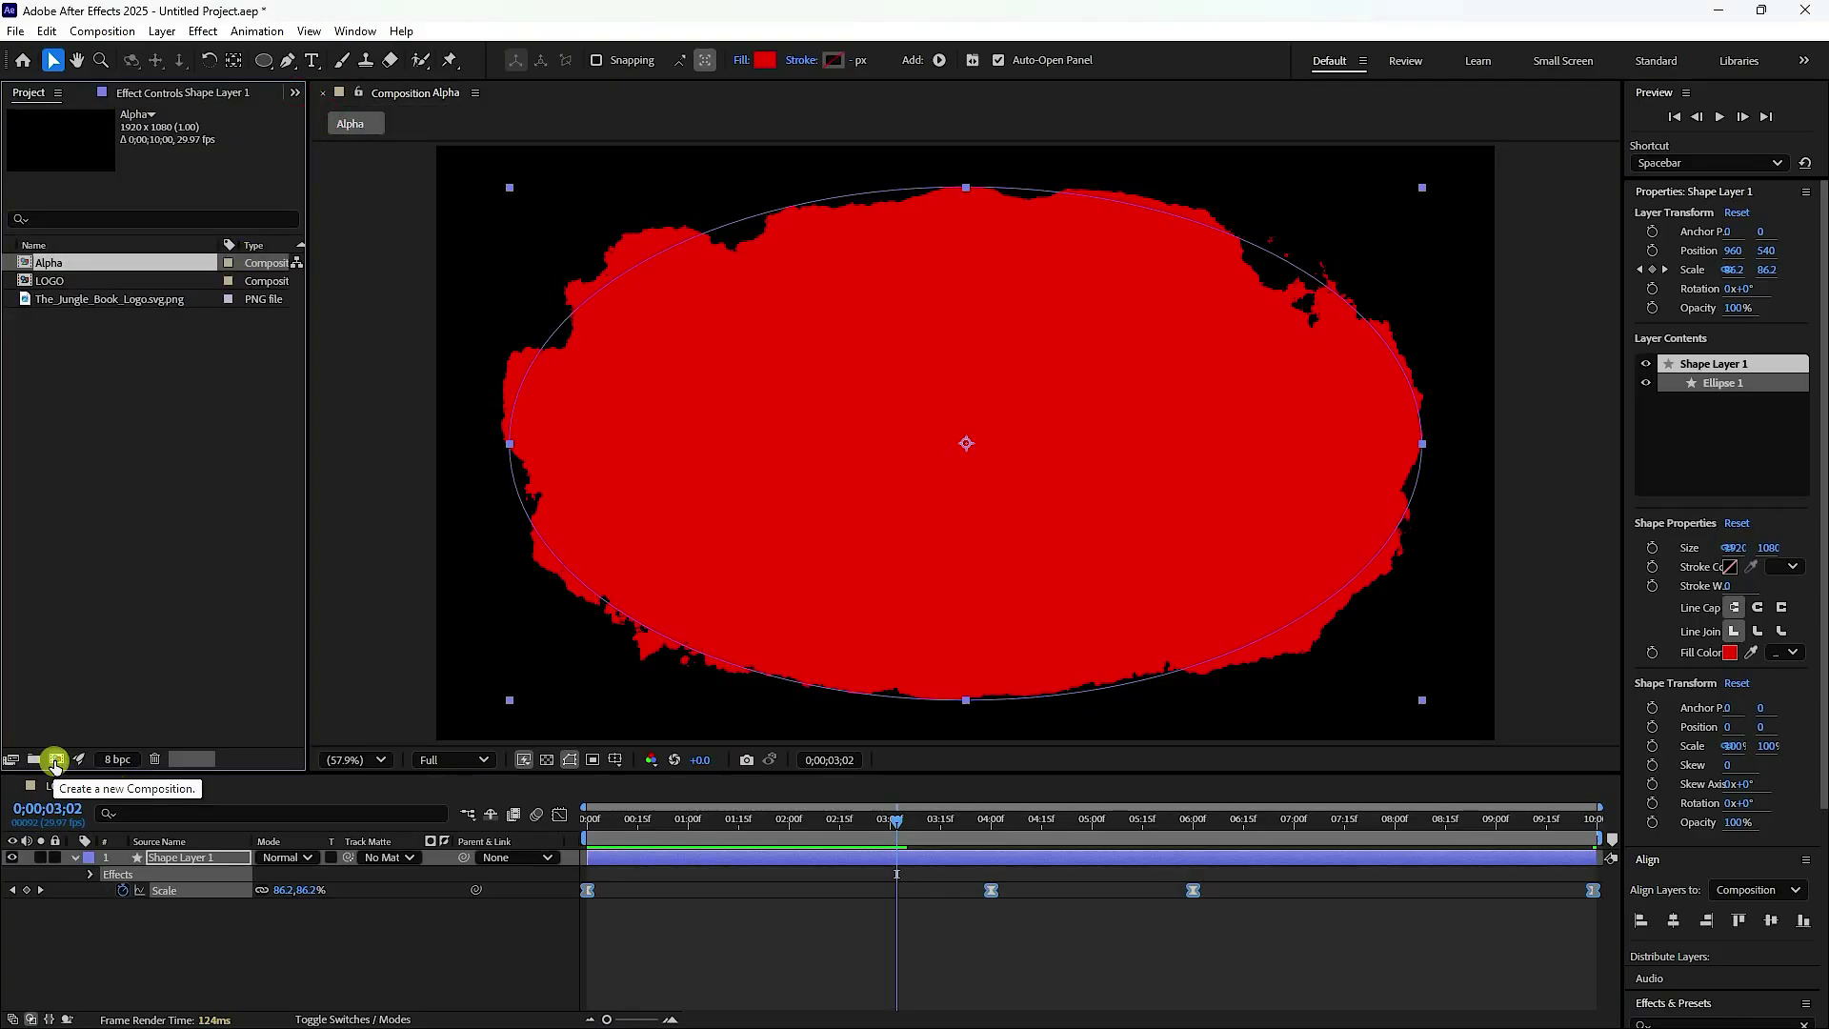
click(56, 760)
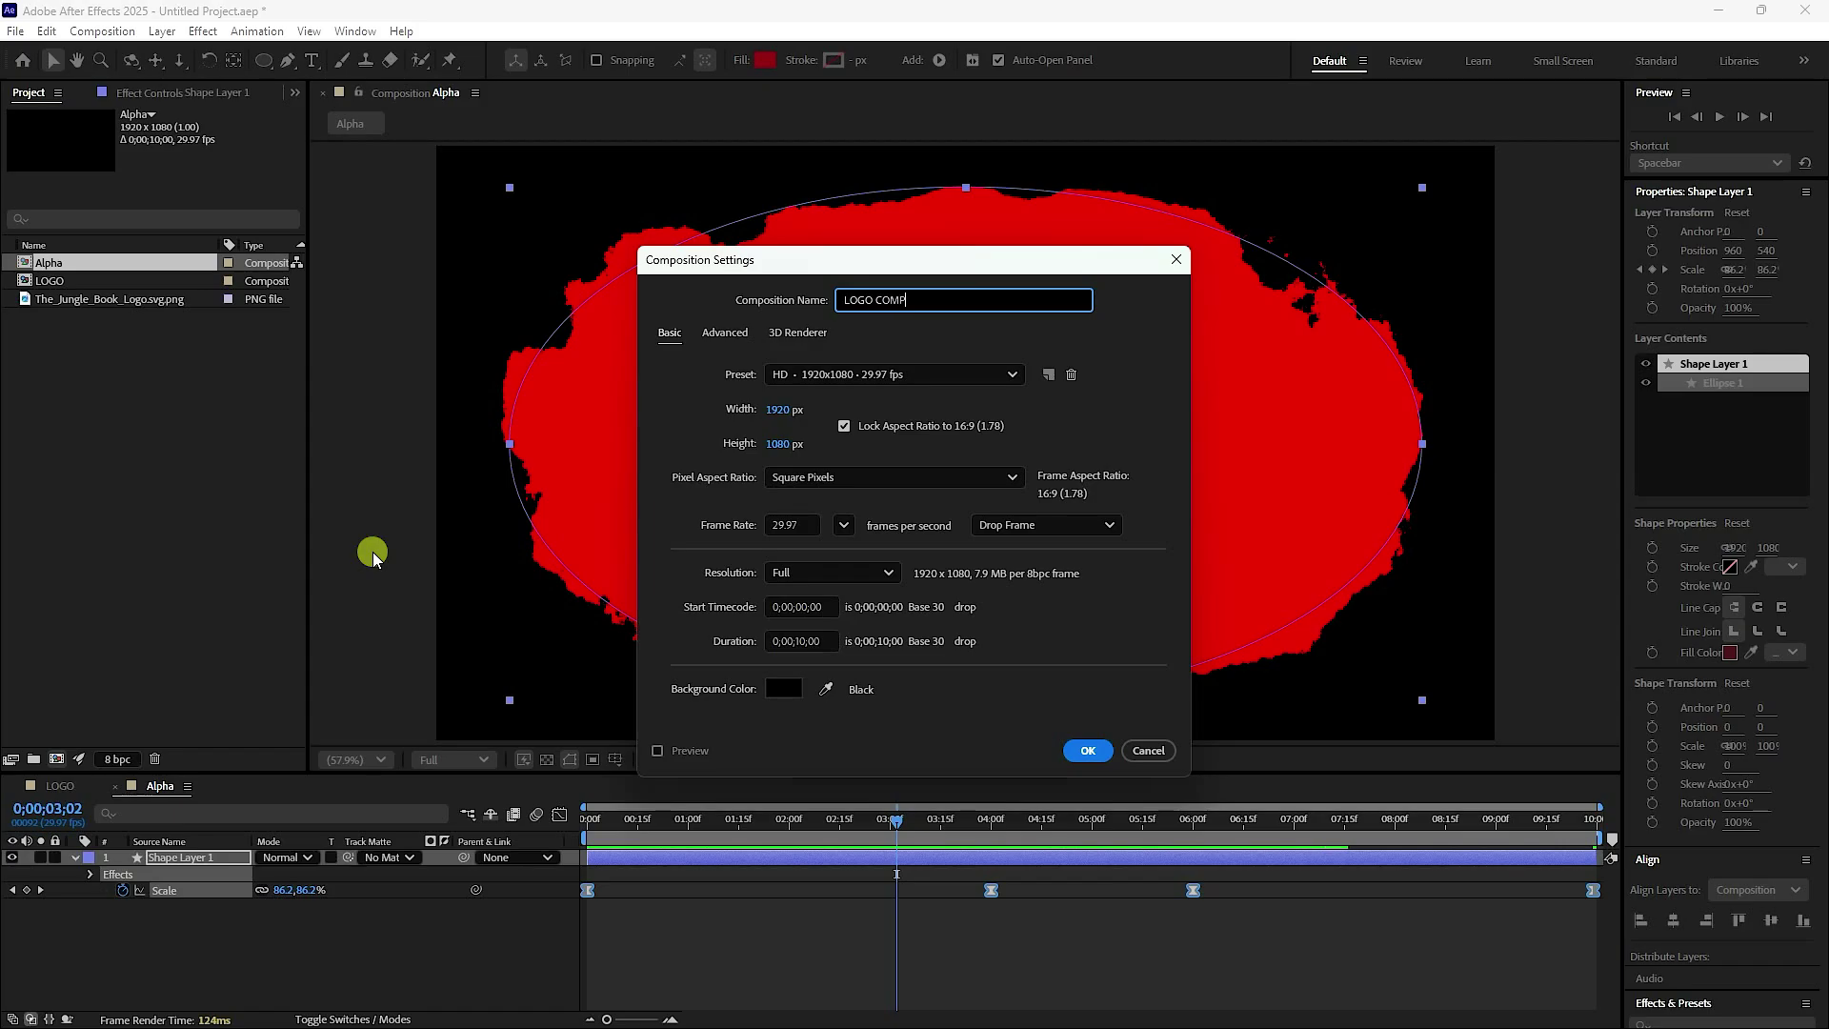
click(1089, 751)
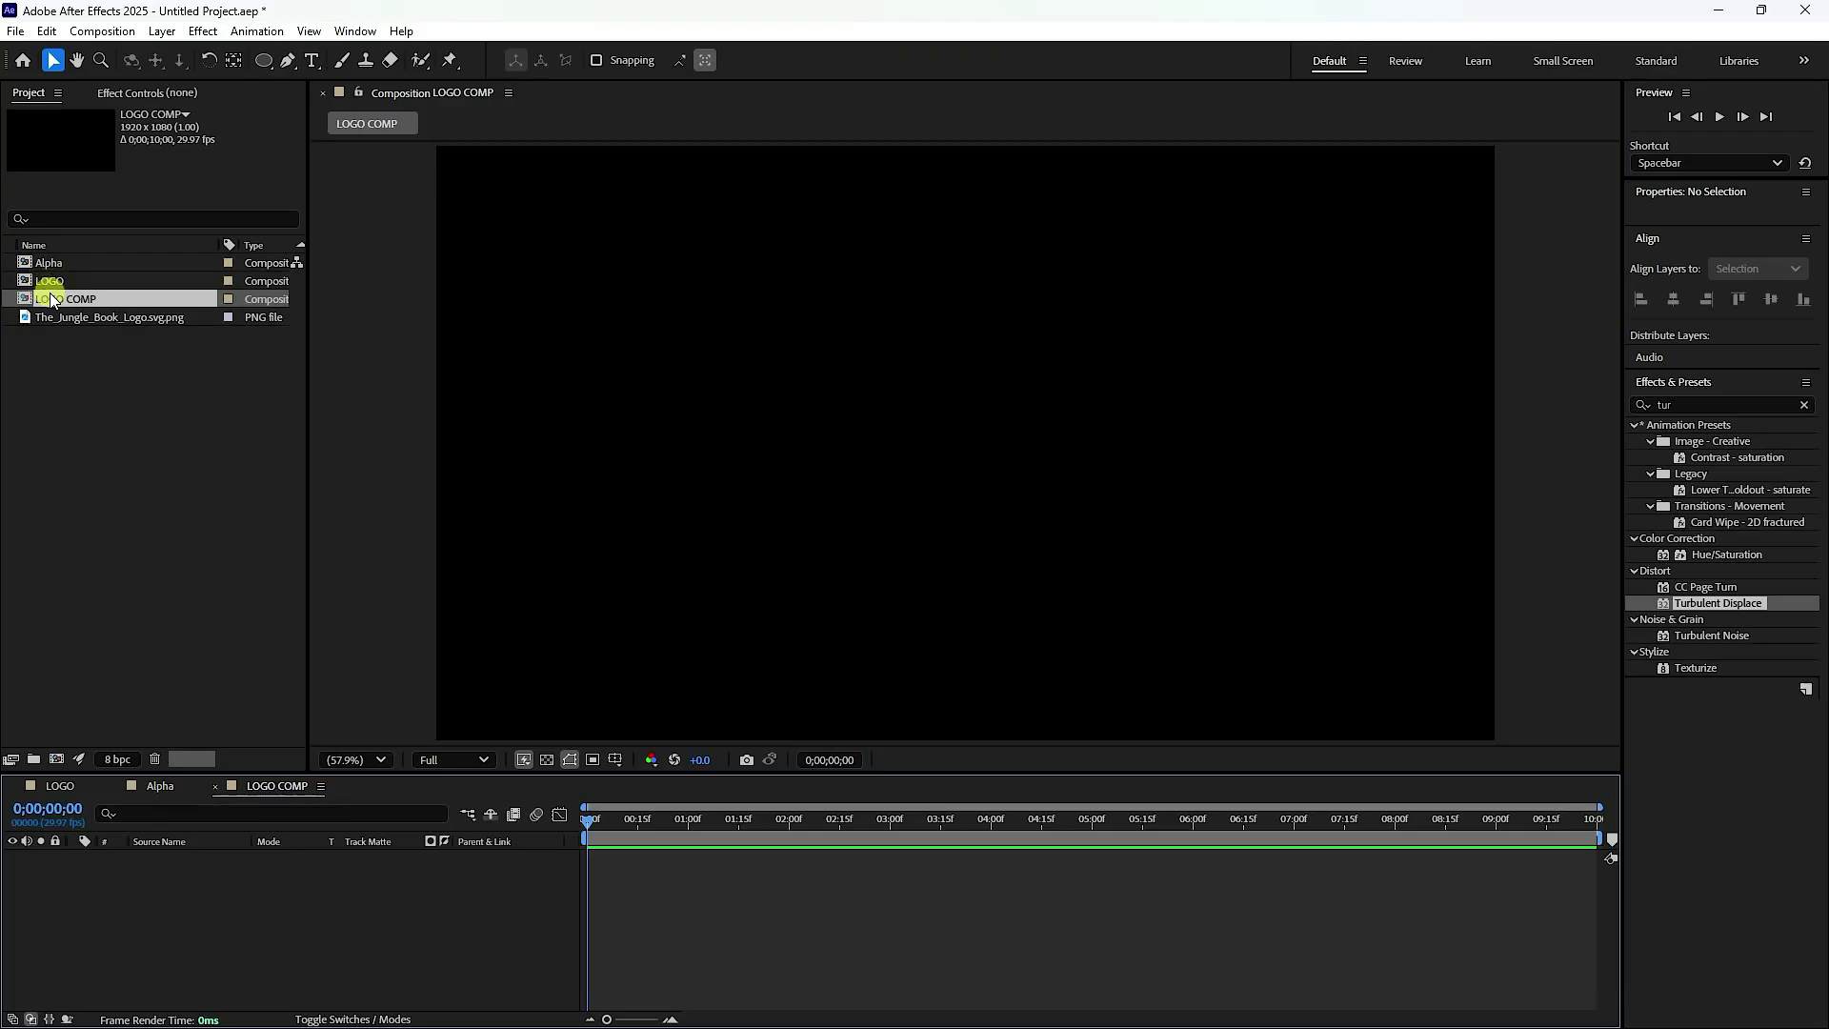
- Add the Alpha and LOGO compositions to LOGO COMP, with Alpha stacked above LOGO
click(57, 265)
drag(52, 268, 175, 918)
drag(59, 288, 165, 933)
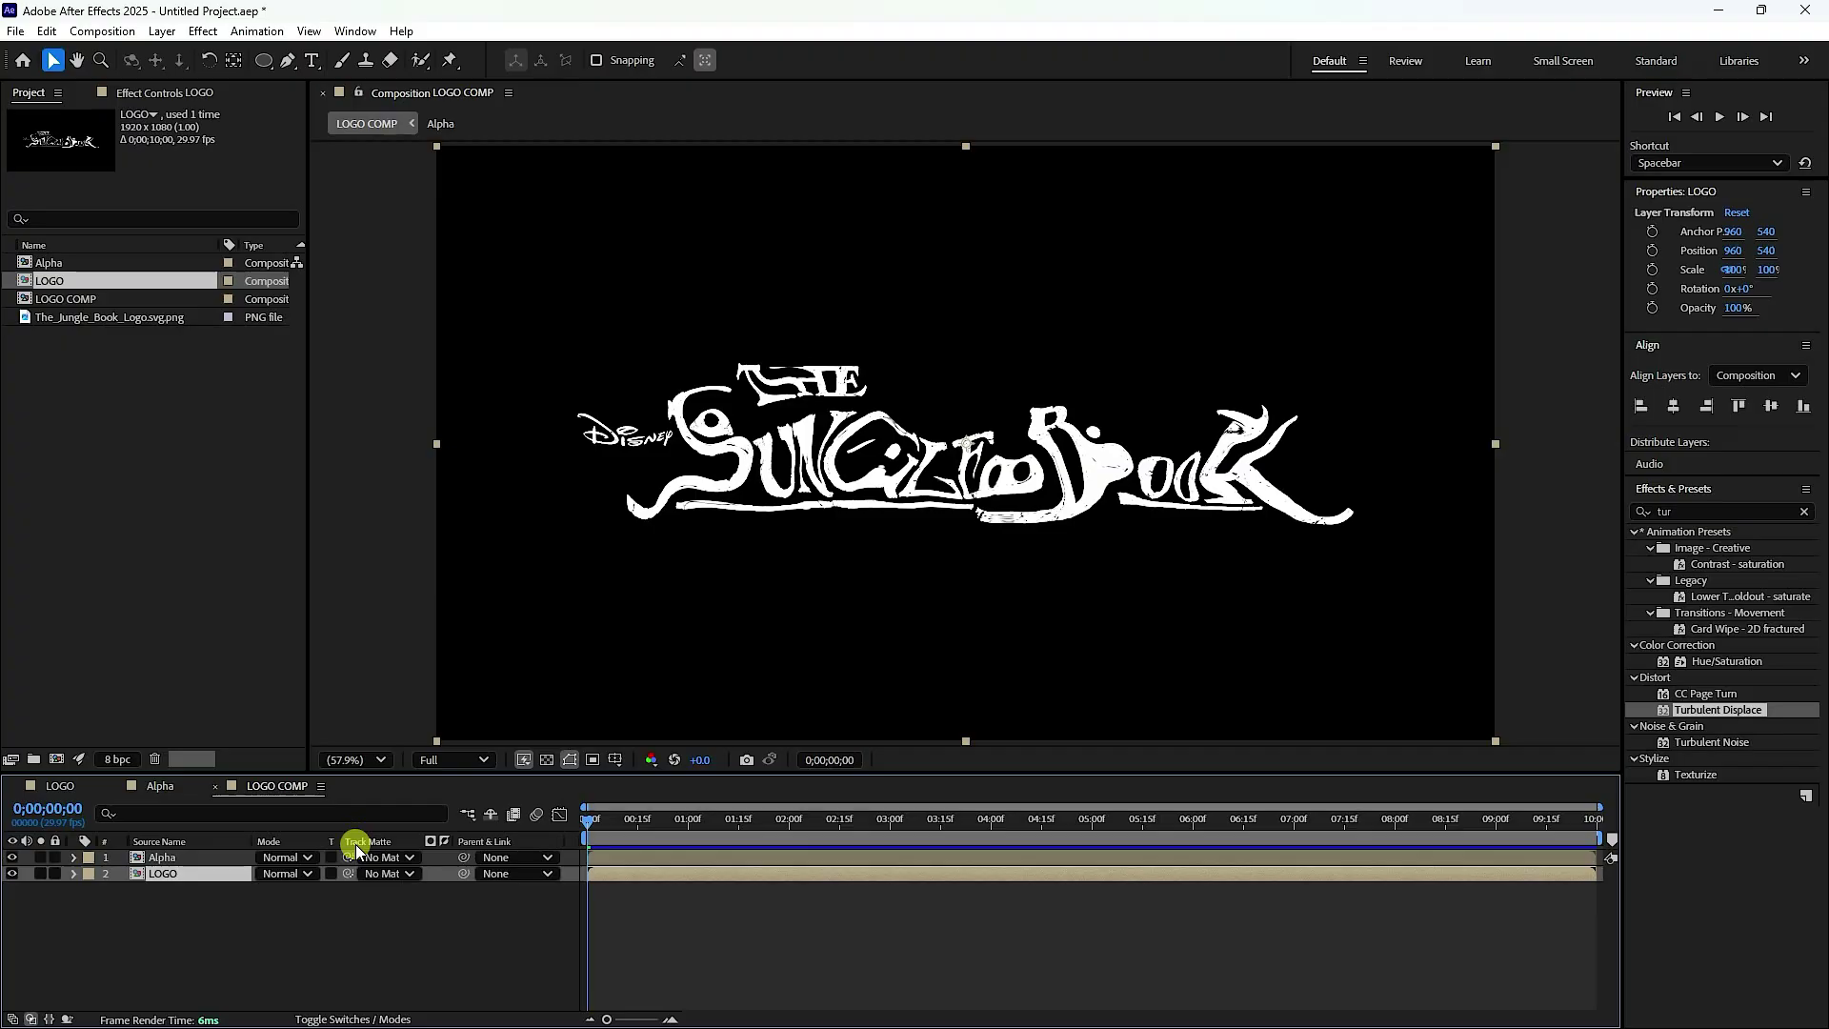
- Set Alpha as the LOGO layer's track matte and preview the logo reveal
click(387, 874)
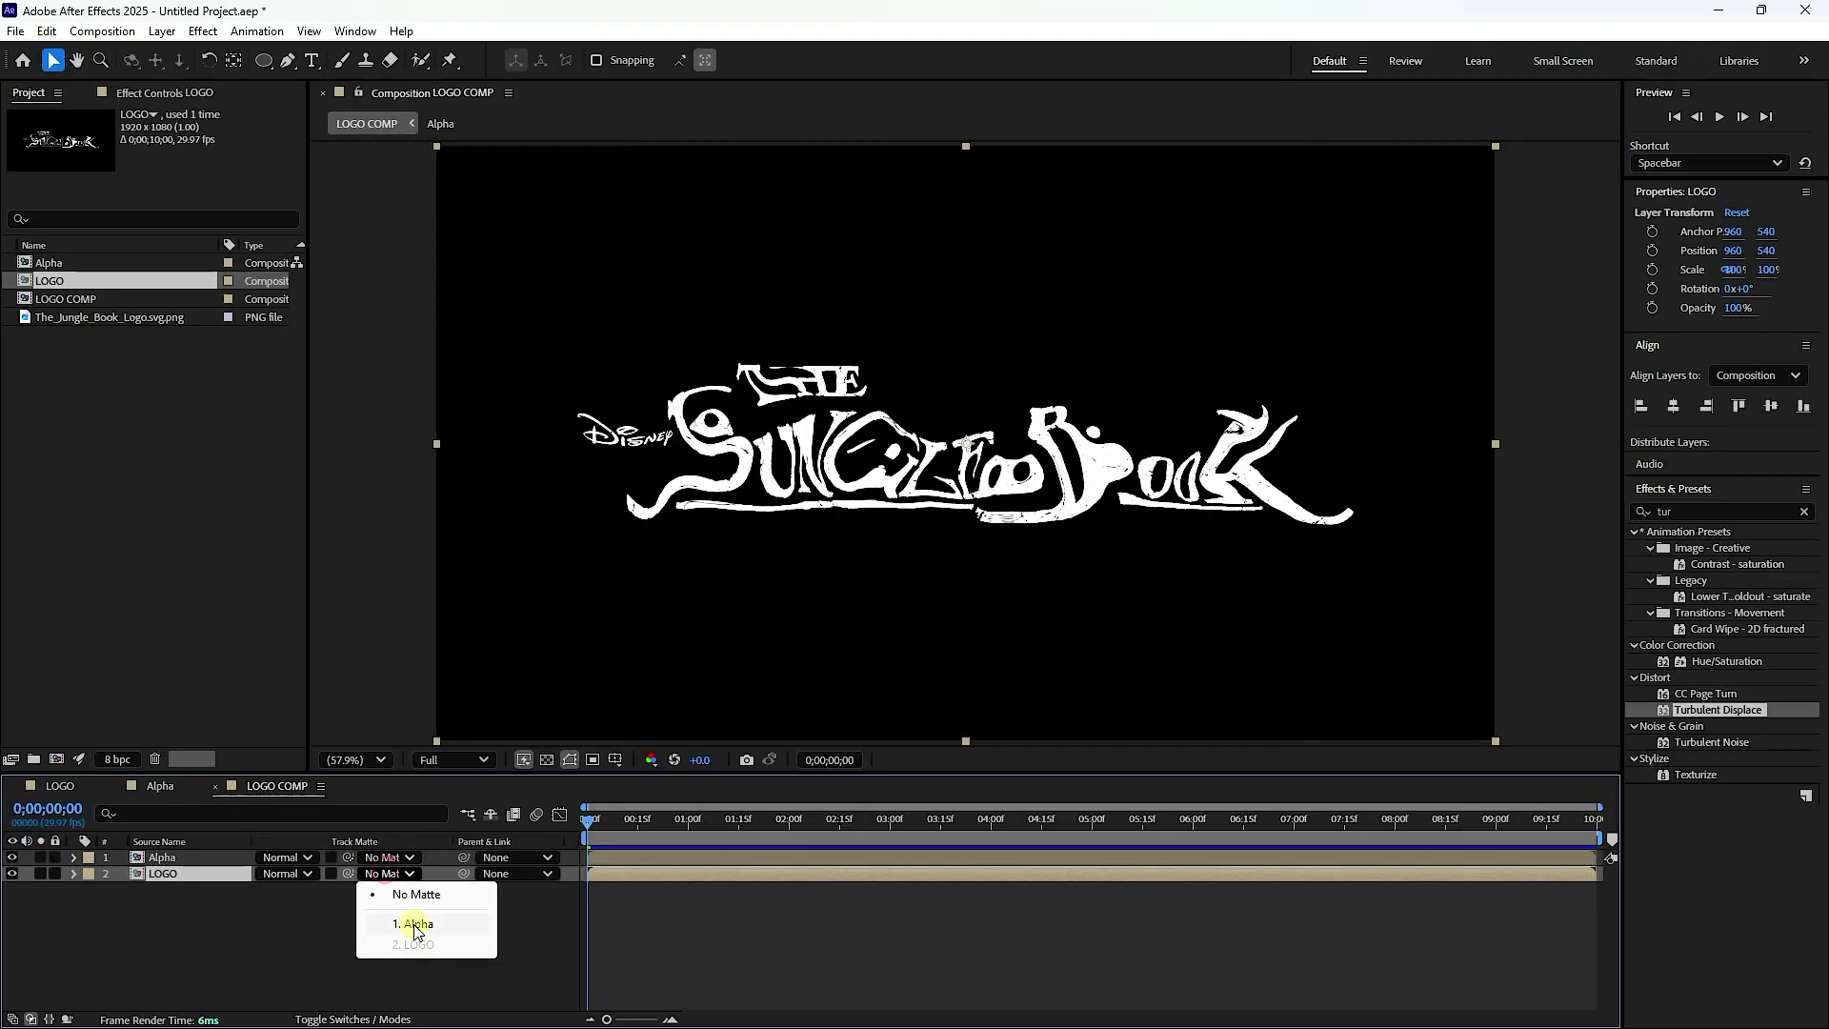
click(417, 925)
click(1716, 118)
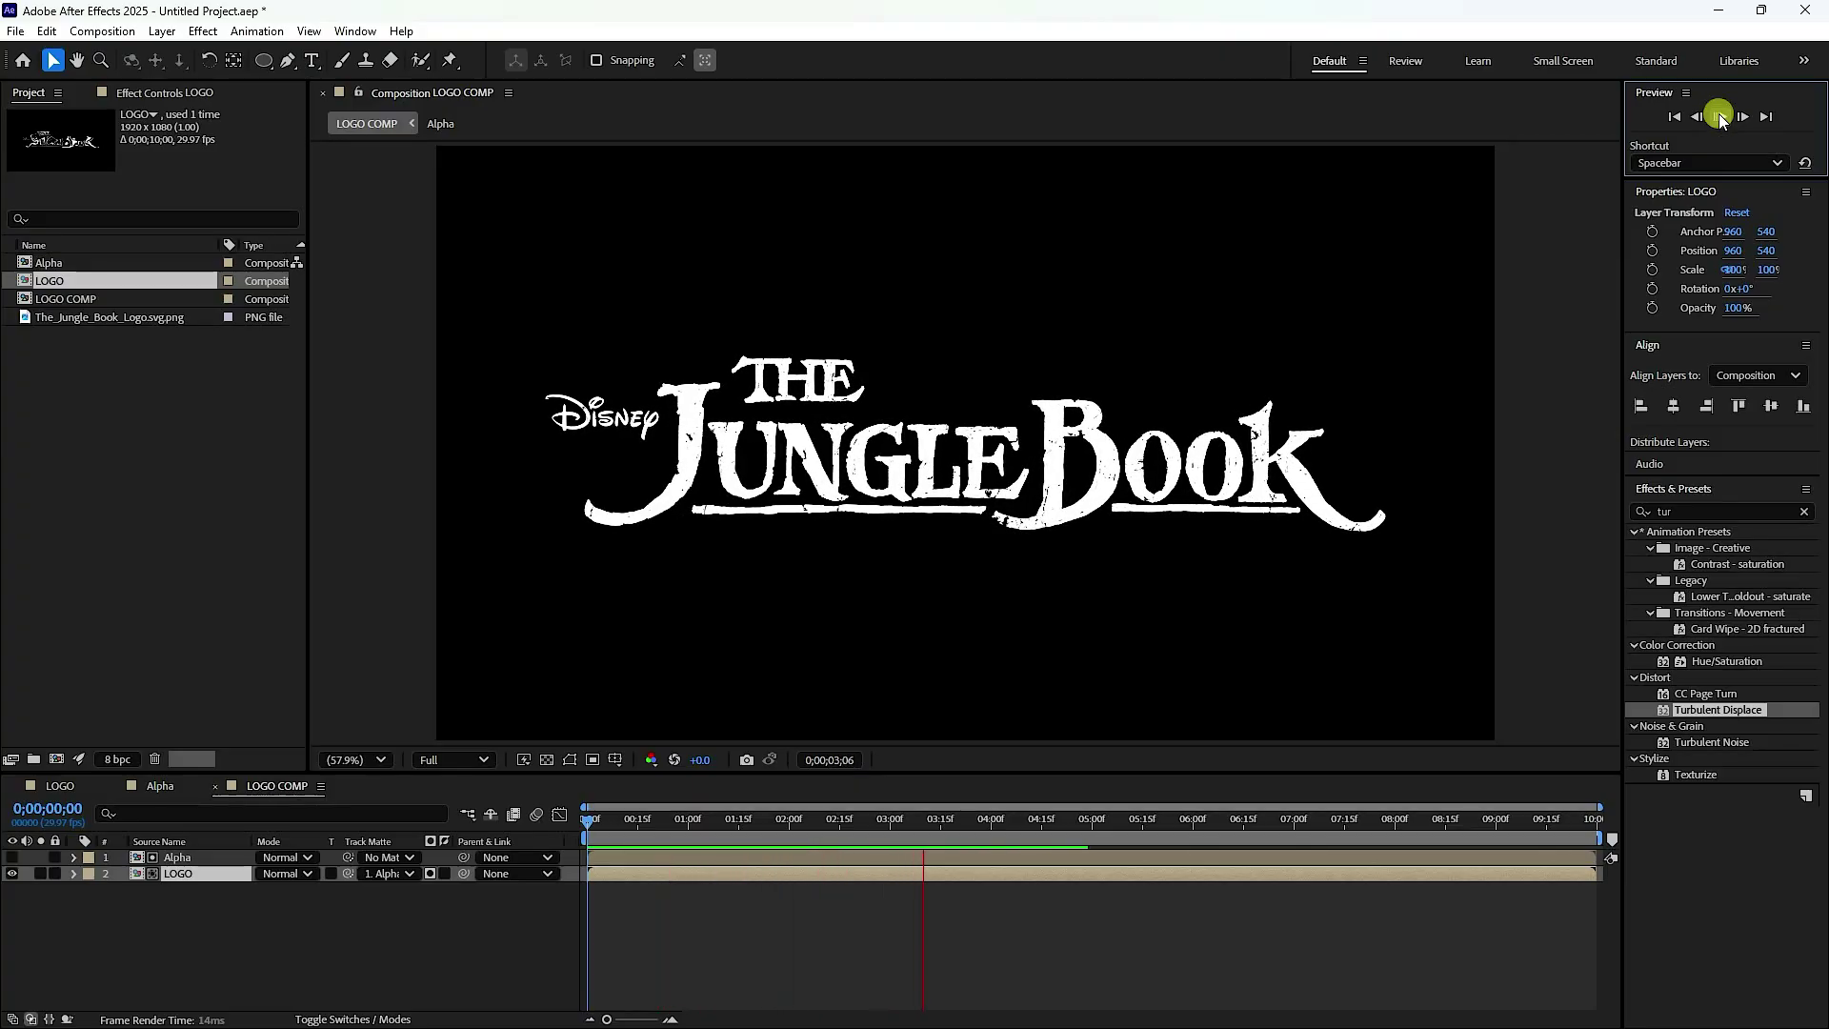
click(920, 821)
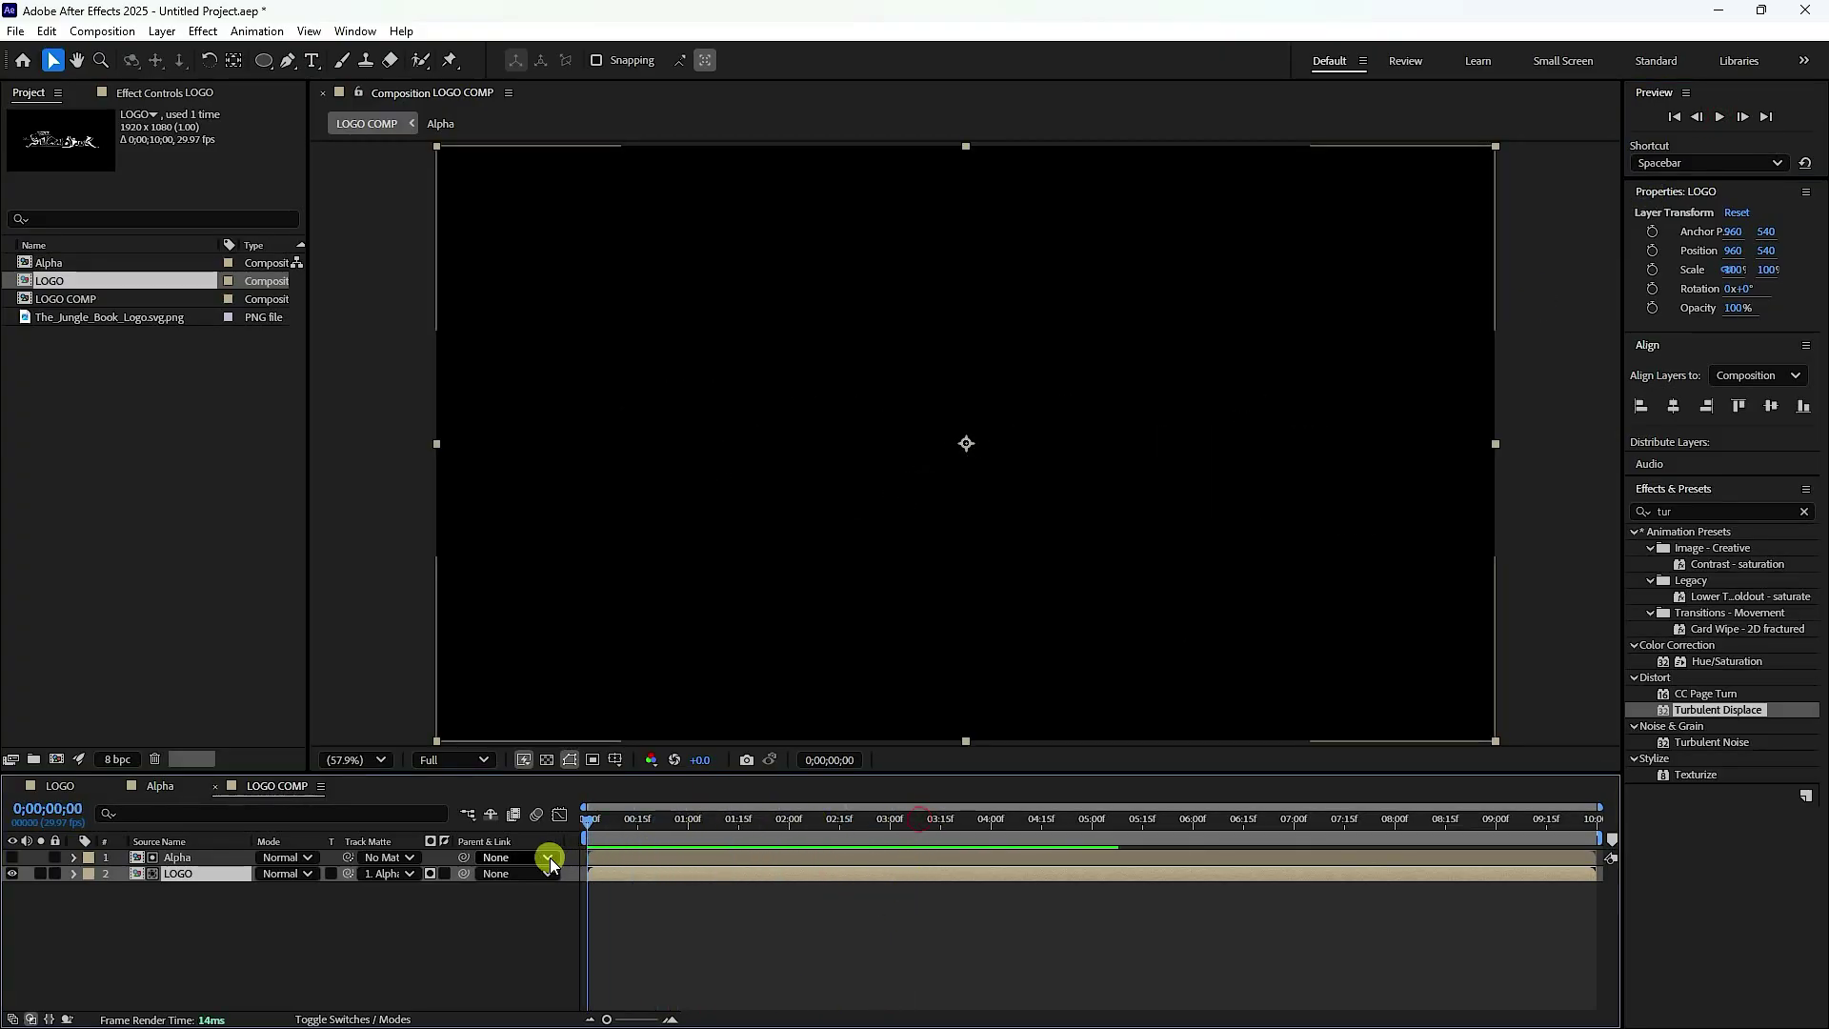
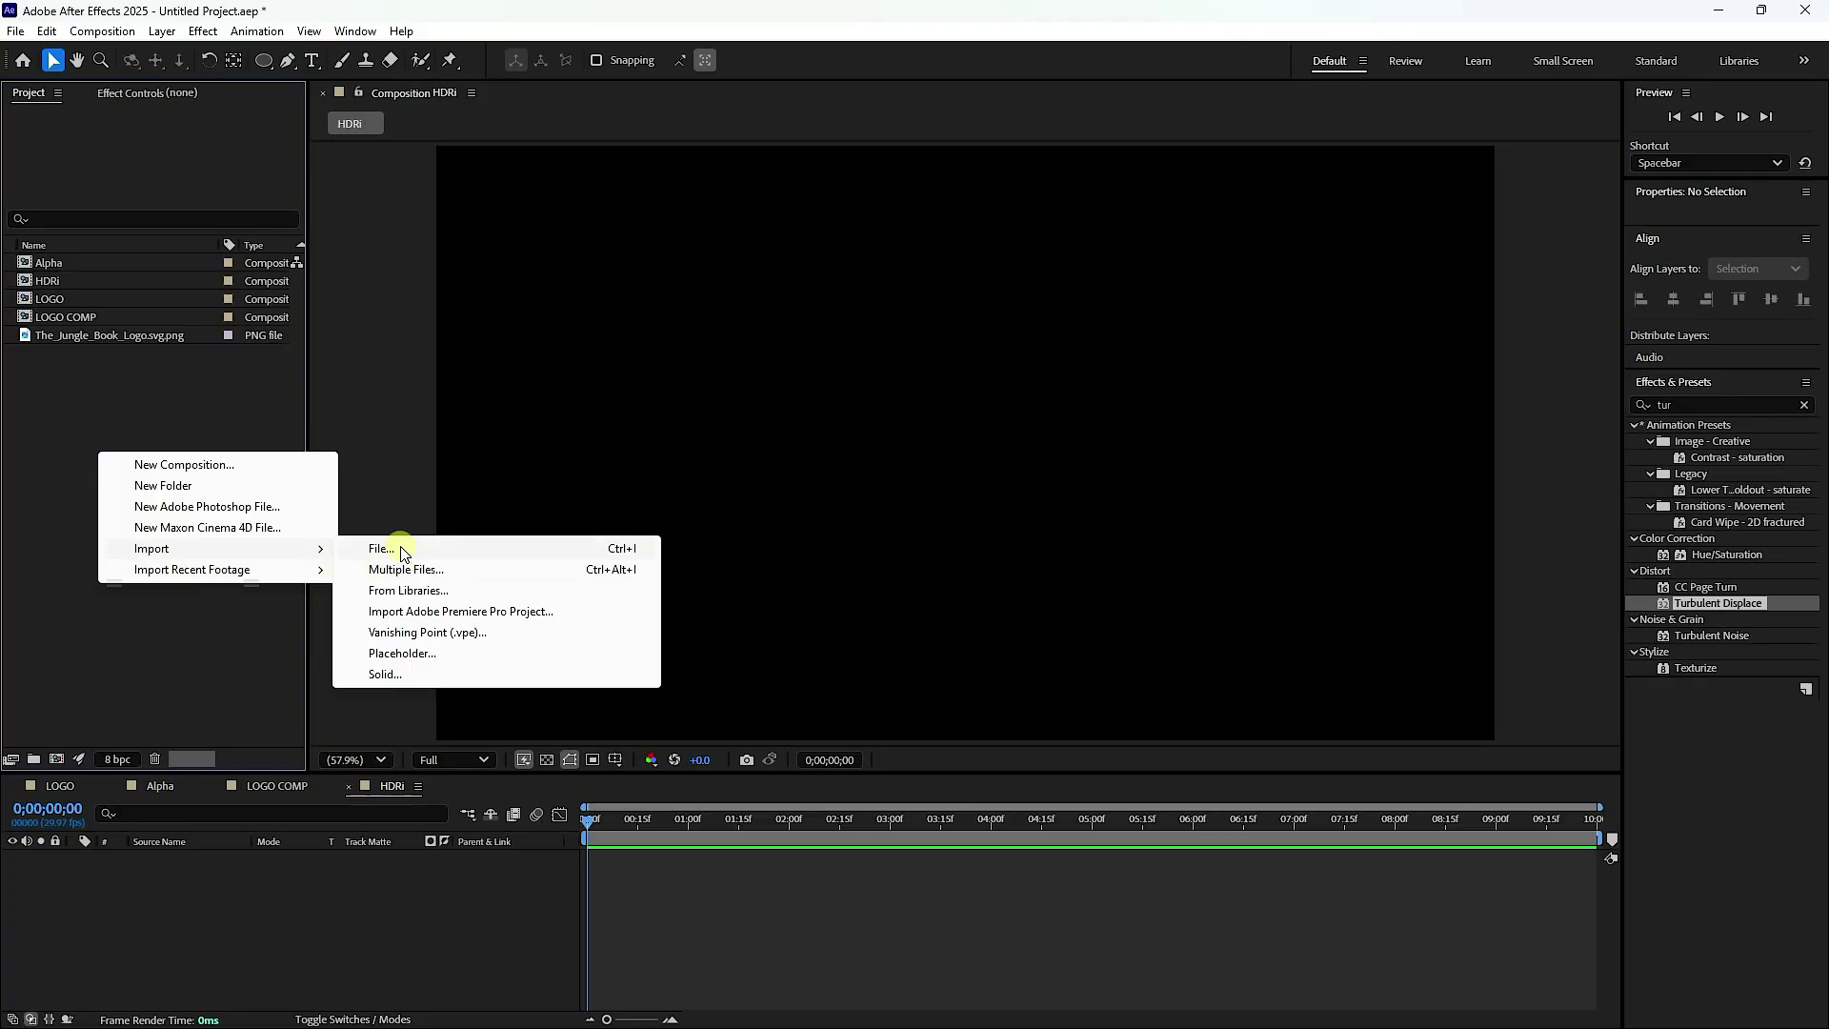
- Import hdri_studio_3d copy.jpg from the jungle book logo folder and place it as a layer in the HDRi composition
click(398, 546)
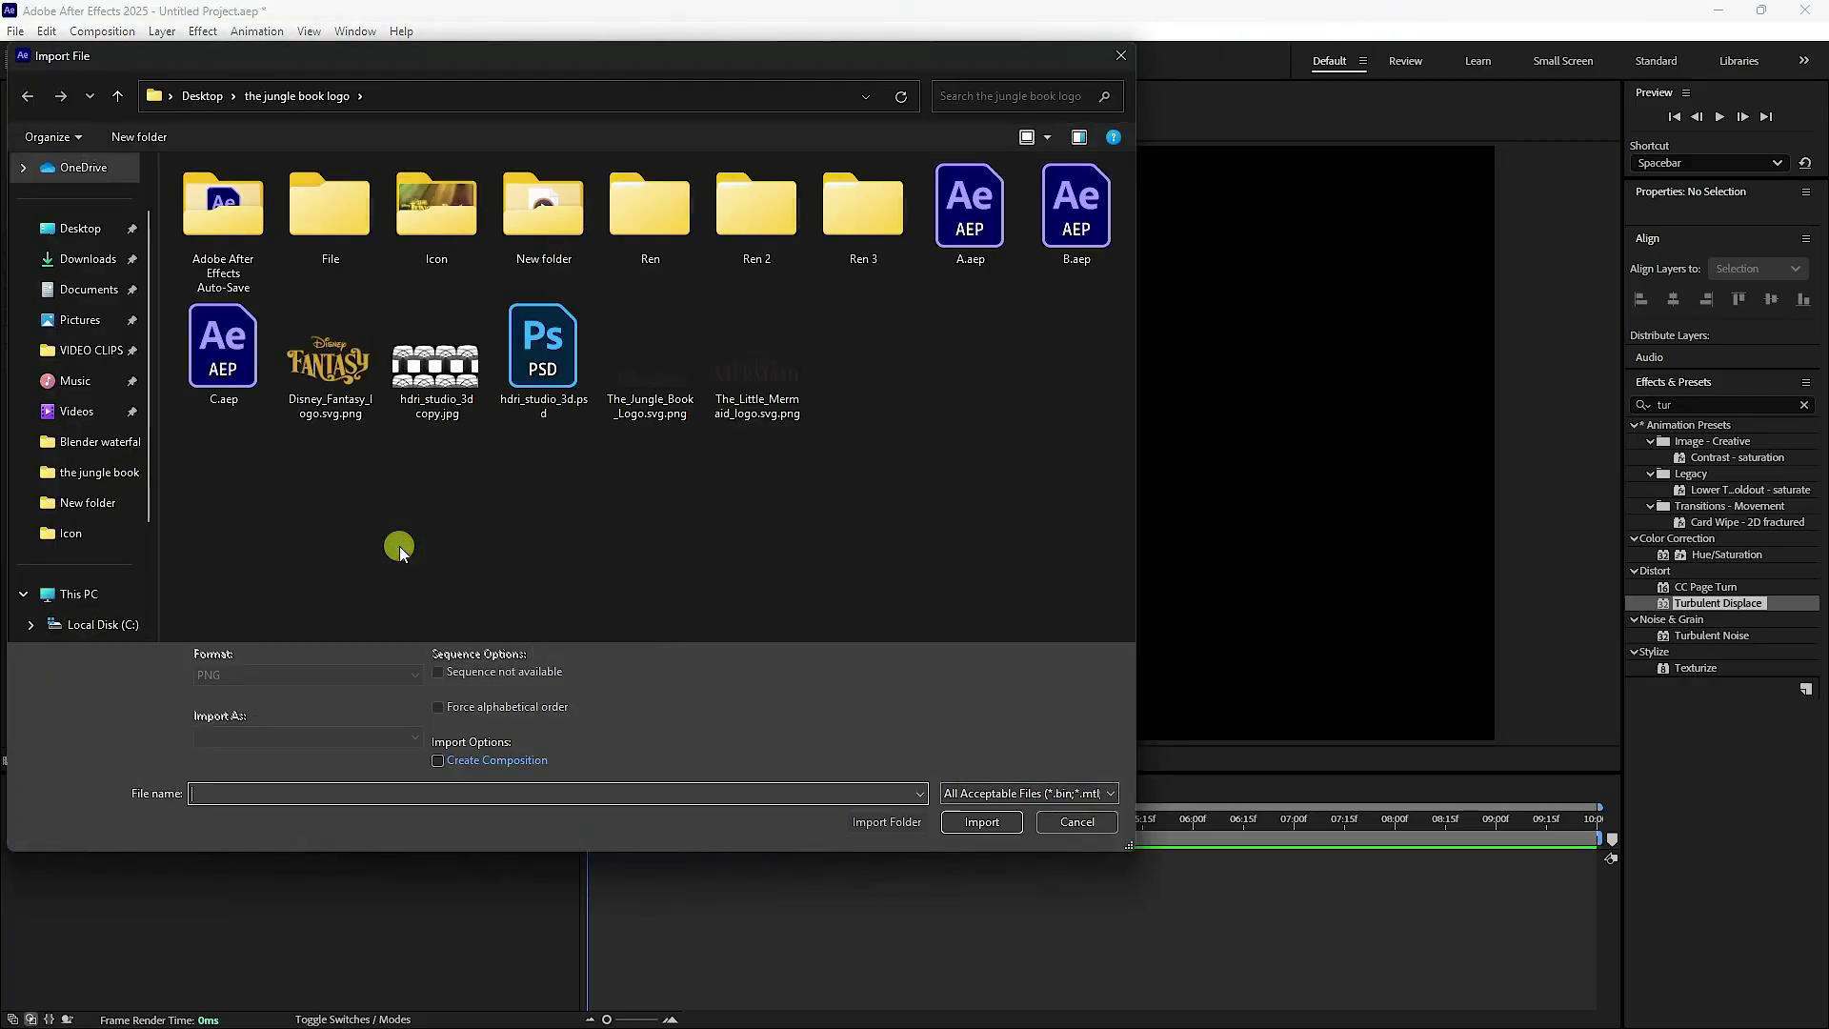
click(408, 415)
click(1015, 831)
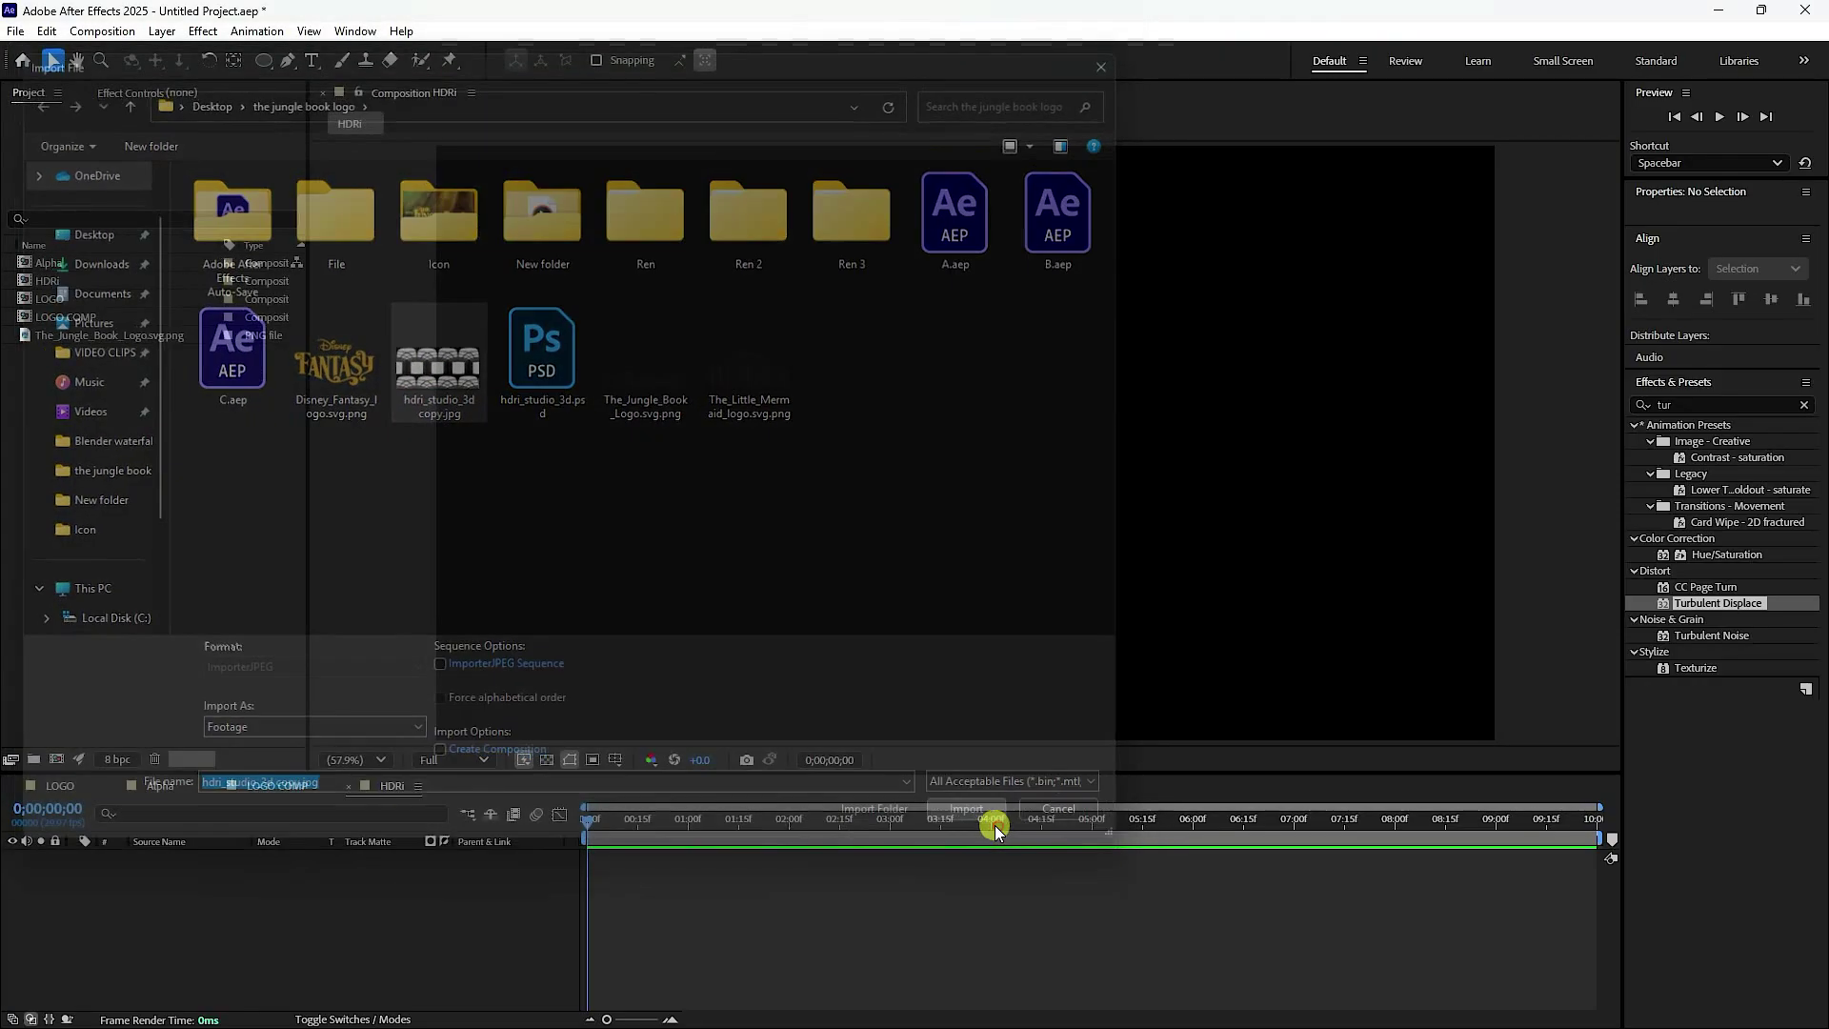
drag(65, 299, 241, 930)
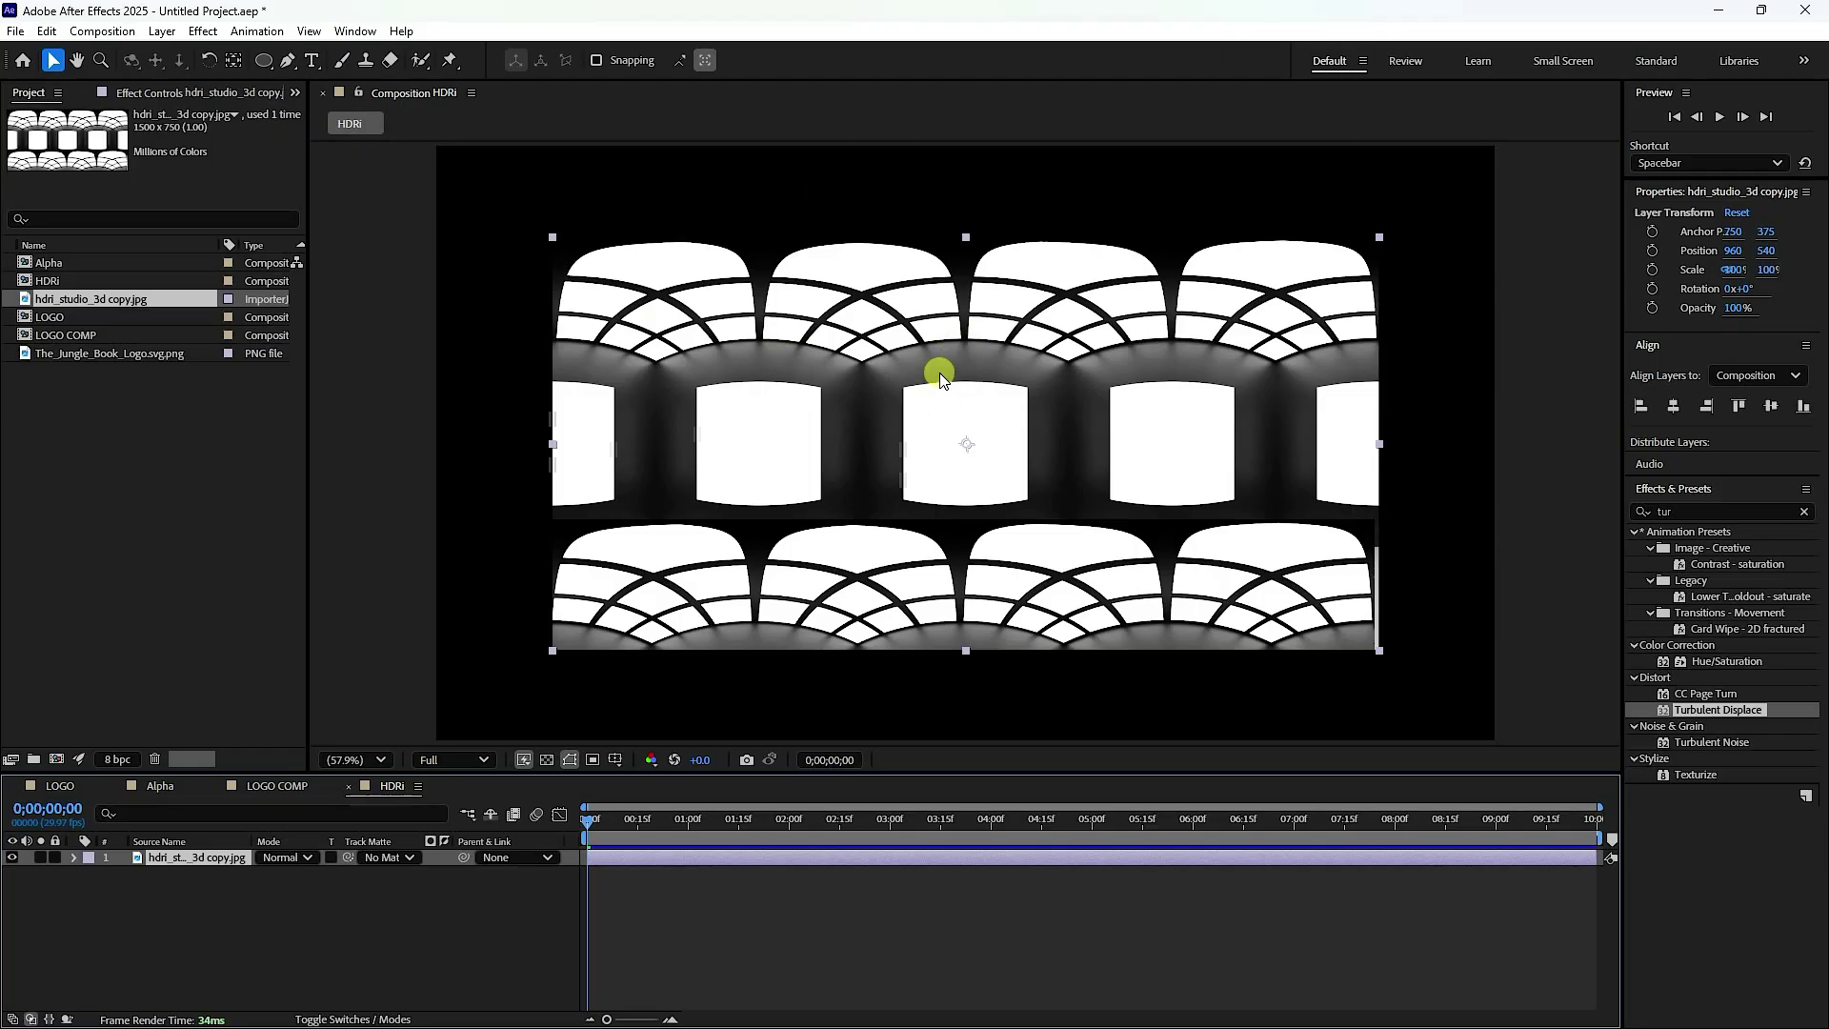
- Apply CC Tiler to the hdri_studio_3d copy.jpg layer with Scale at 25%
click(1715, 512)
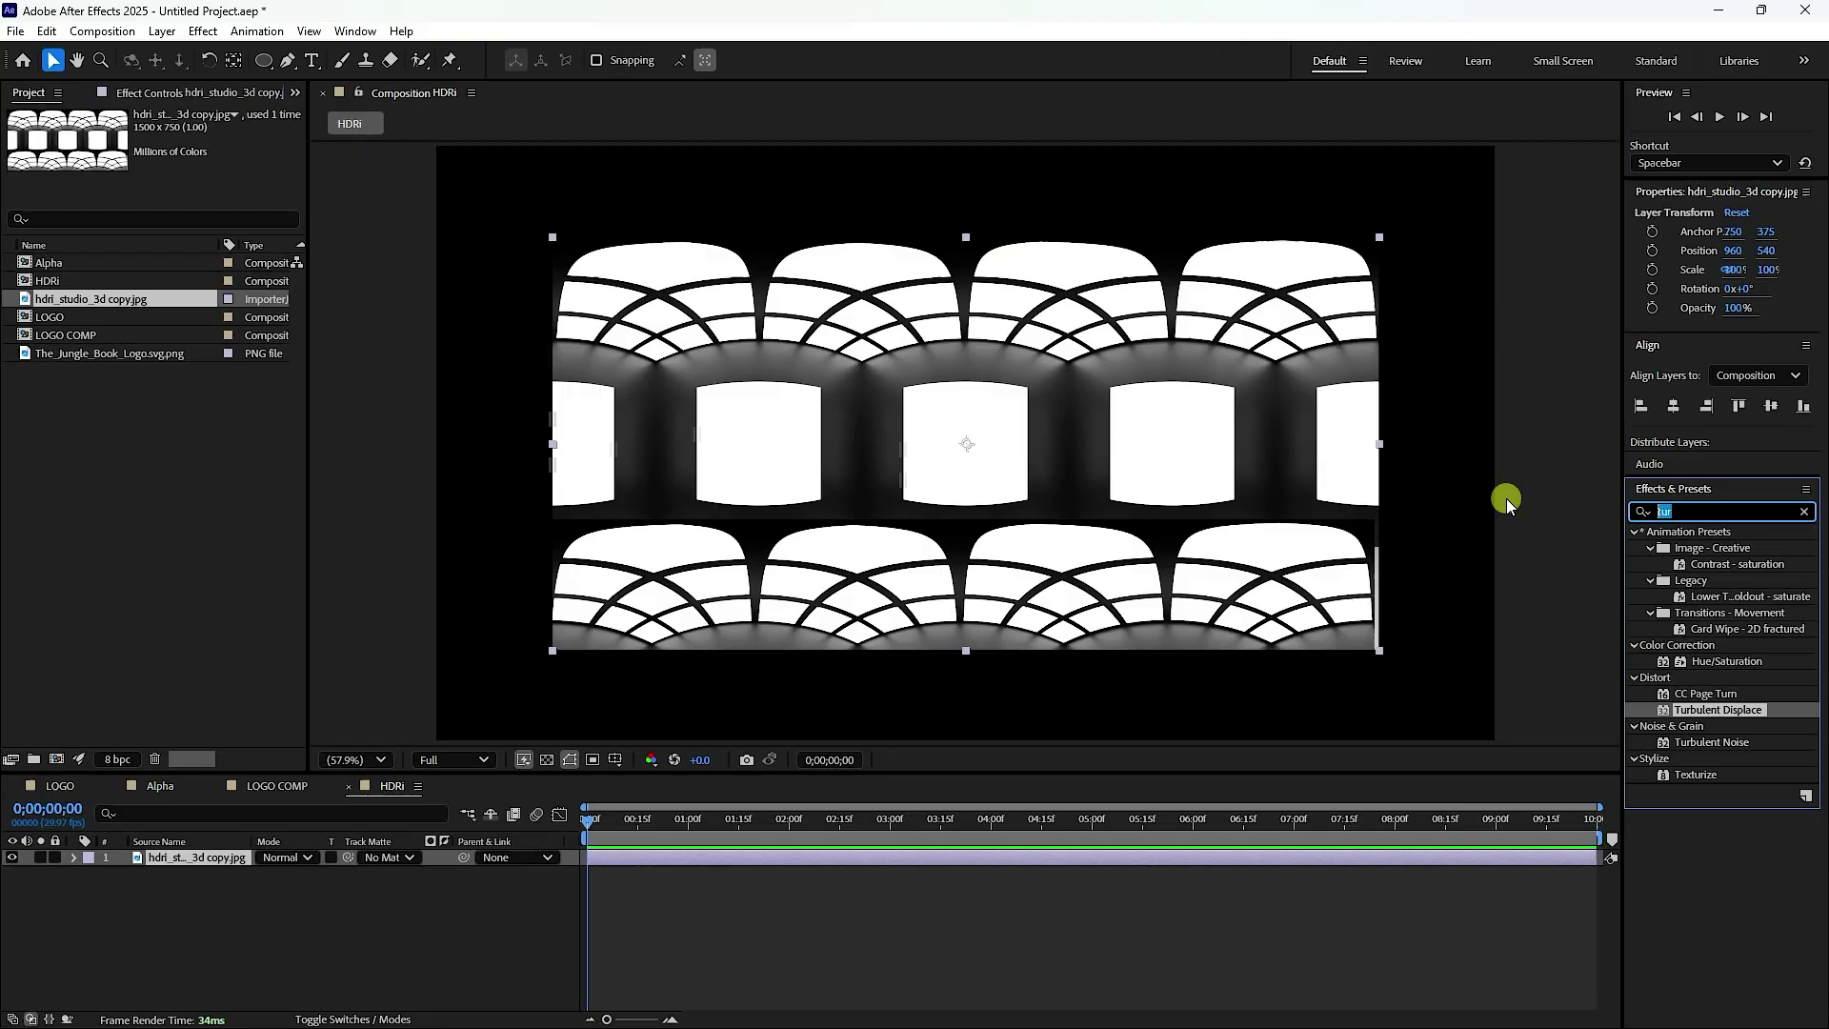
text(cc ti)
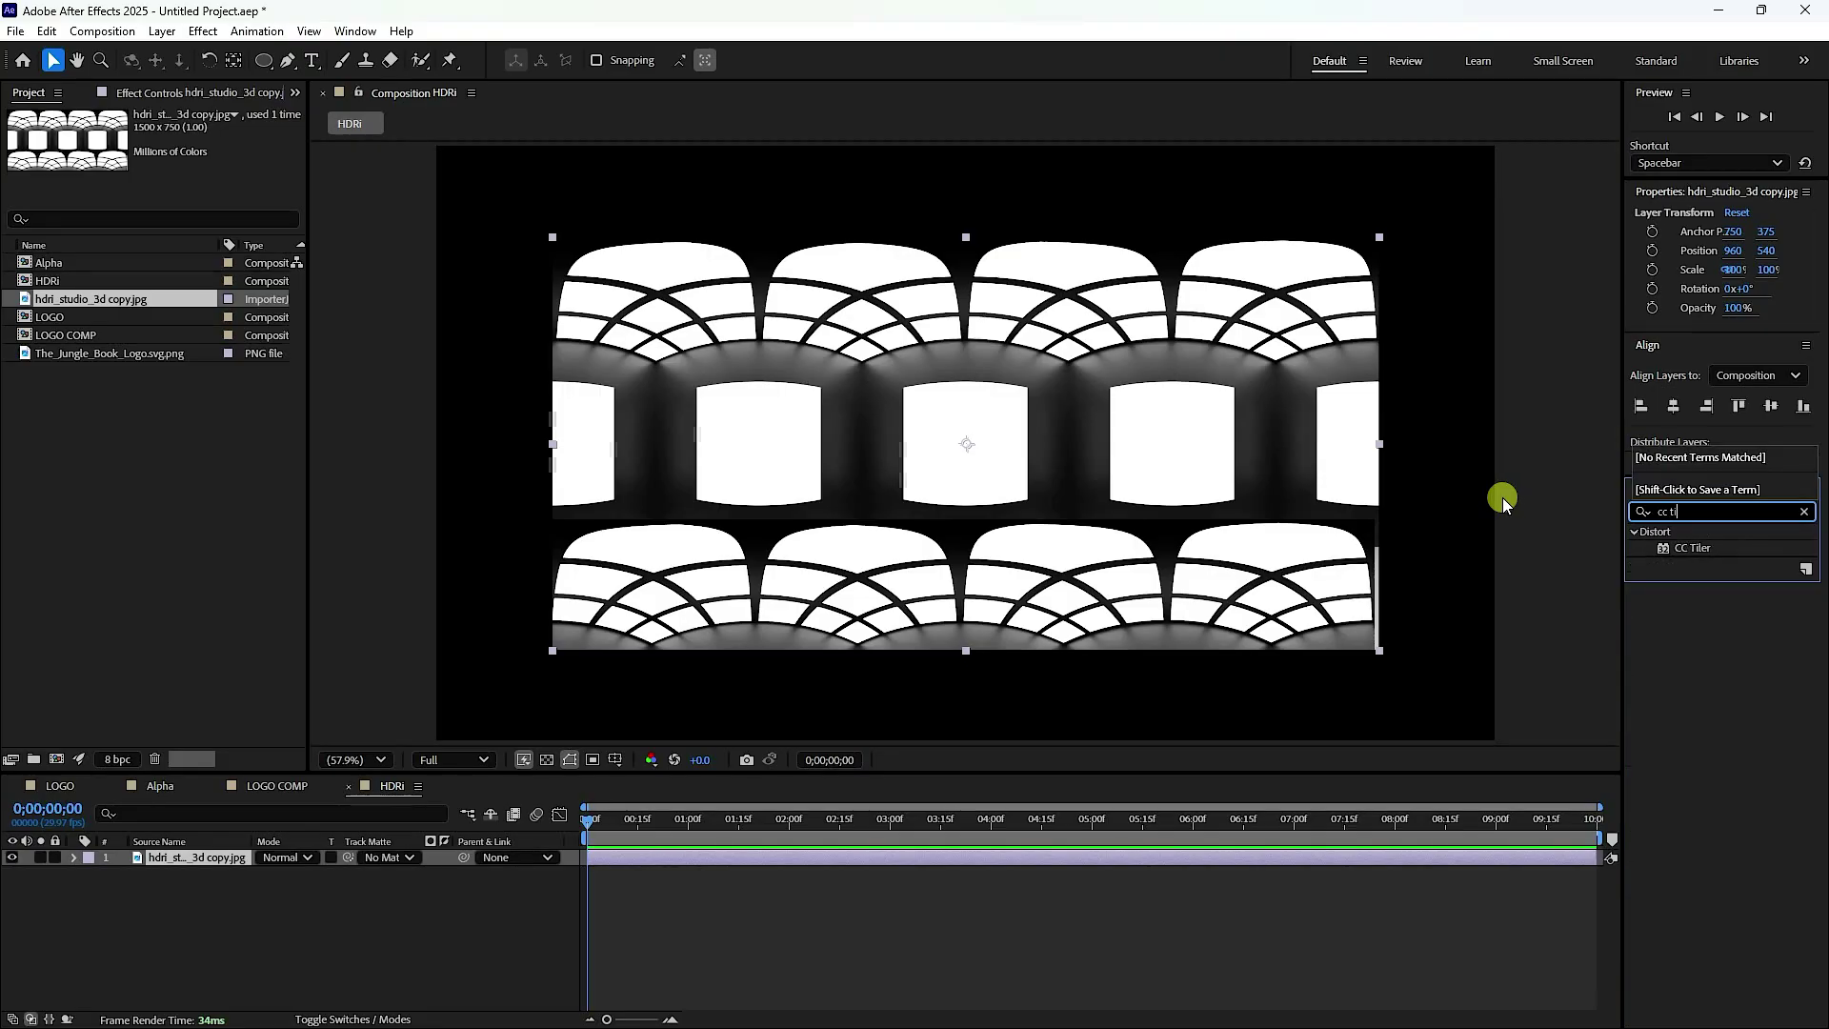
drag(1693, 548, 216, 860)
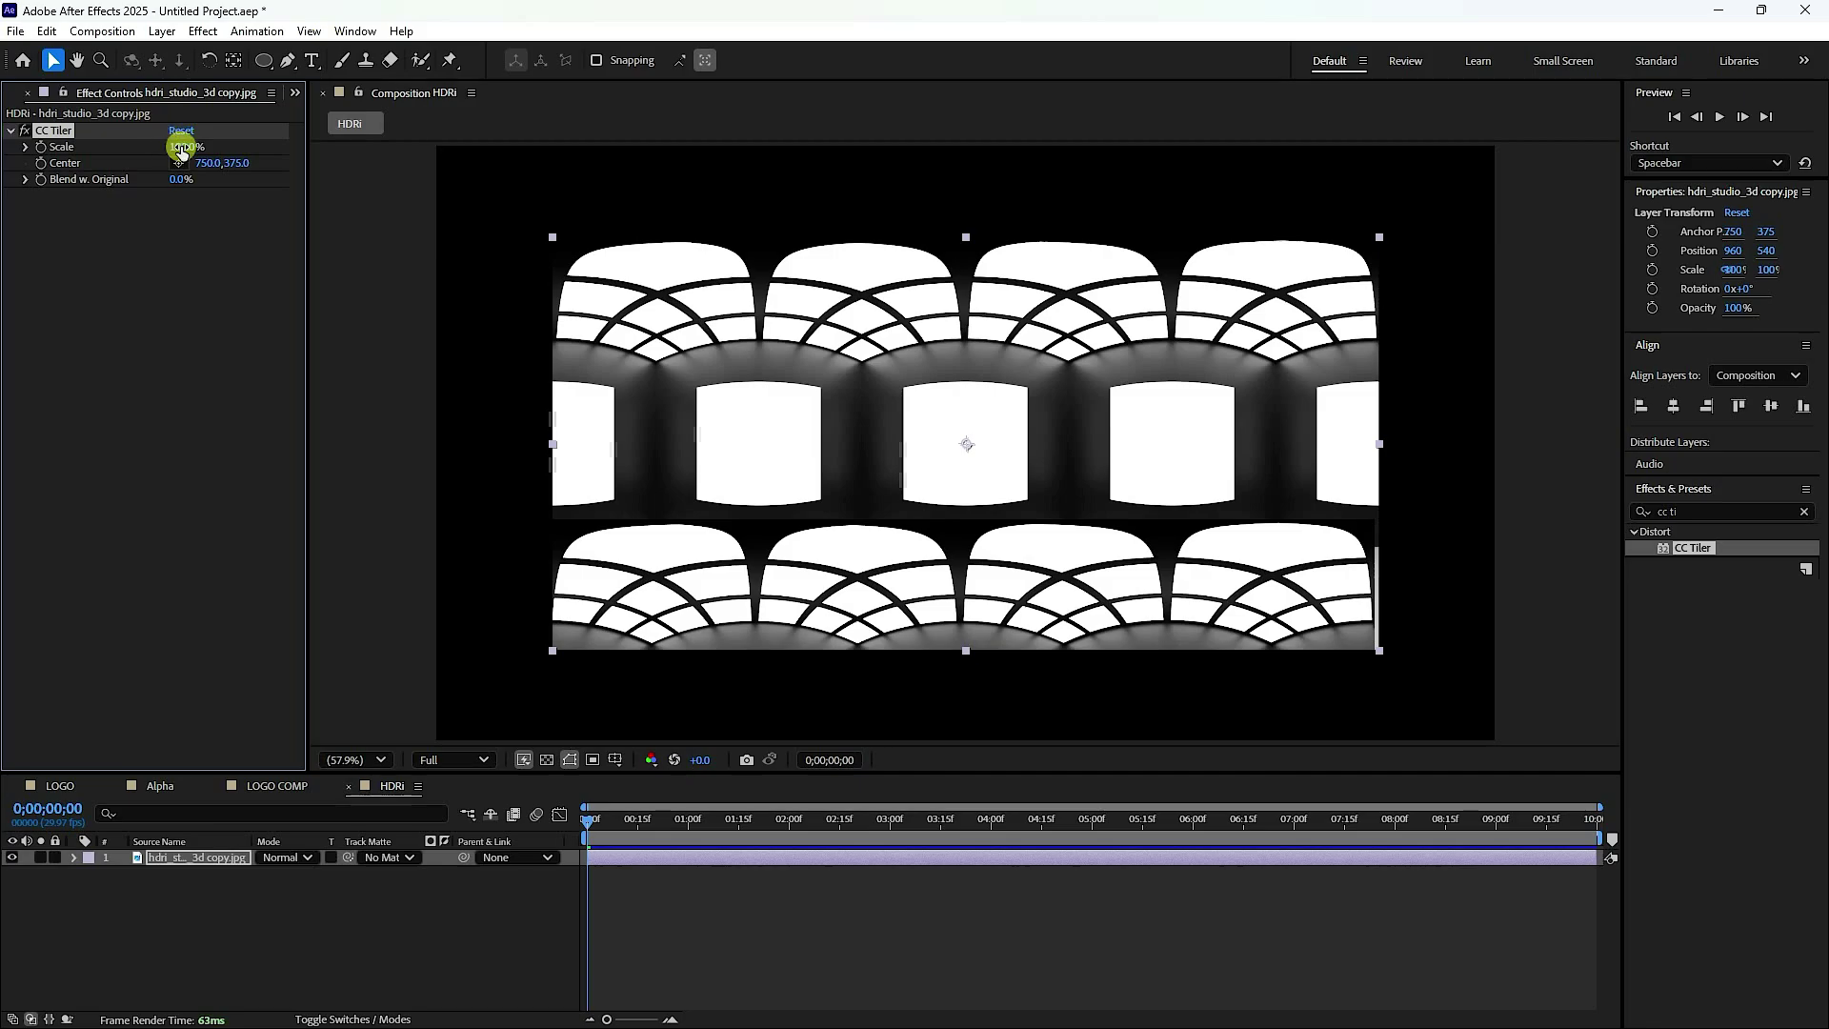
drag(179, 148, 121, 158)
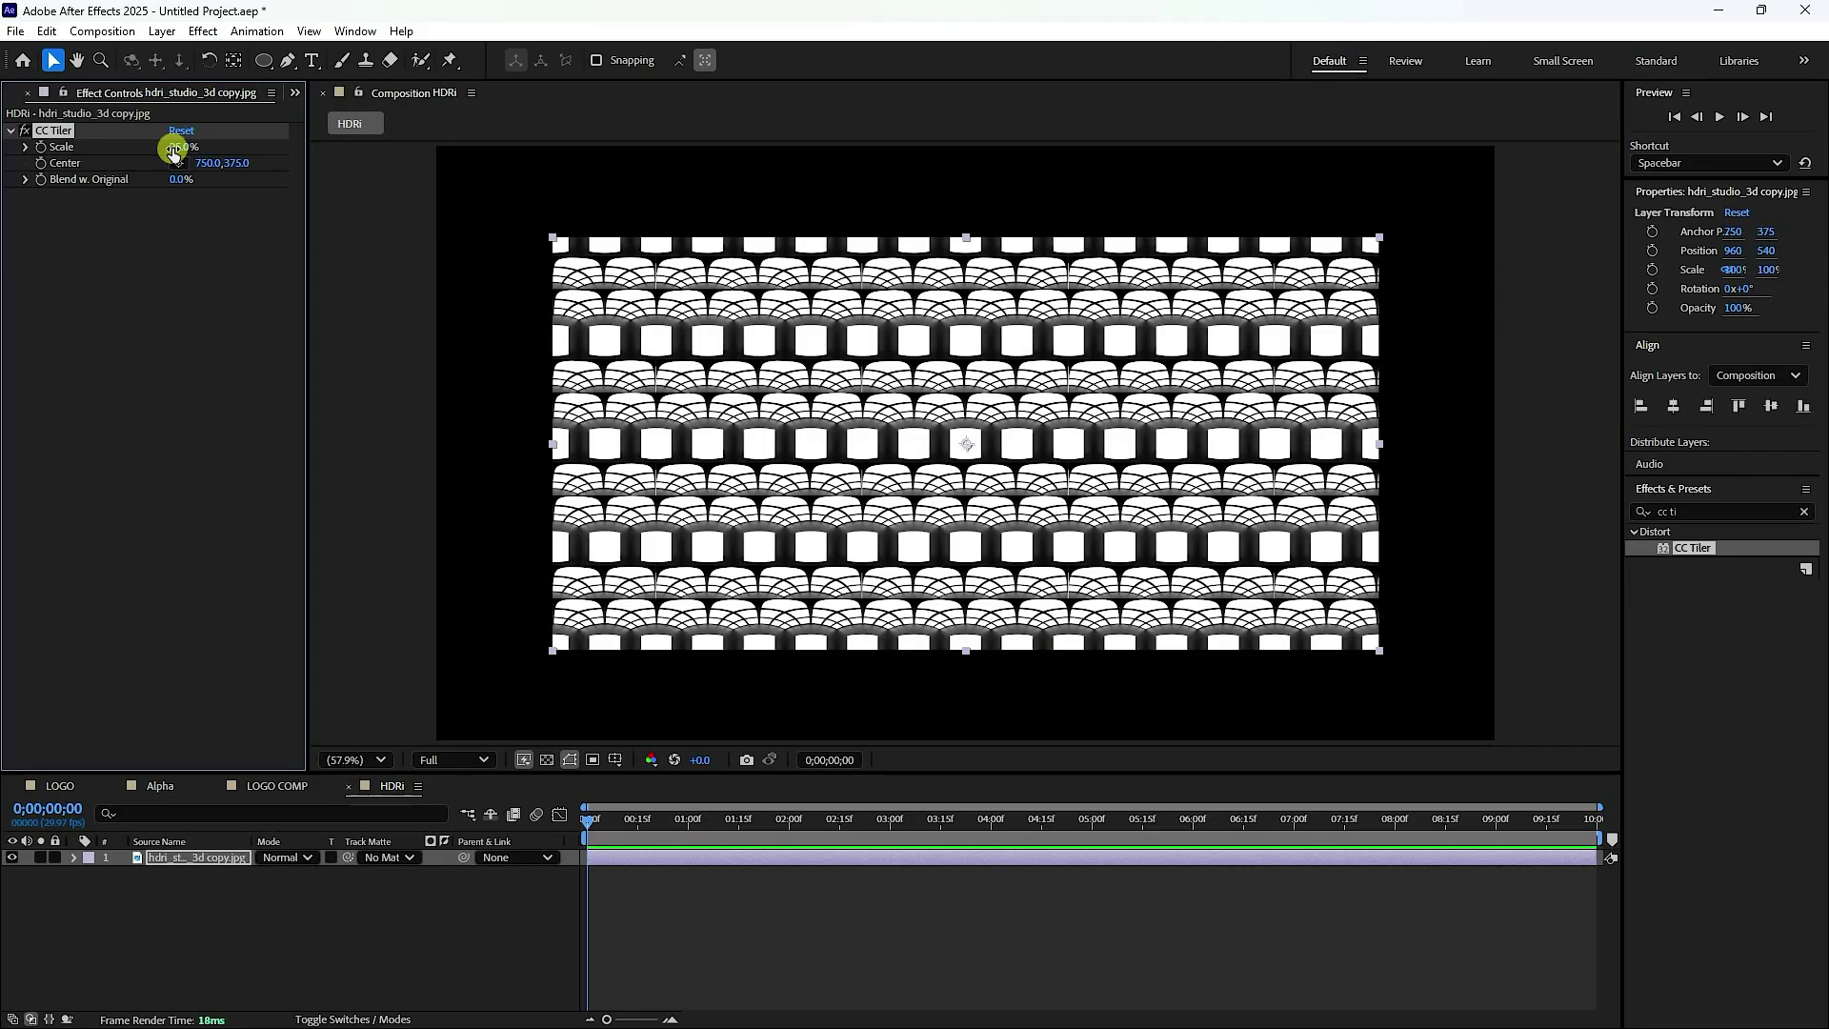
- Apply Motion Tile to the HDRI image layer with Output Width 200 and Output Height 200
click(1714, 511)
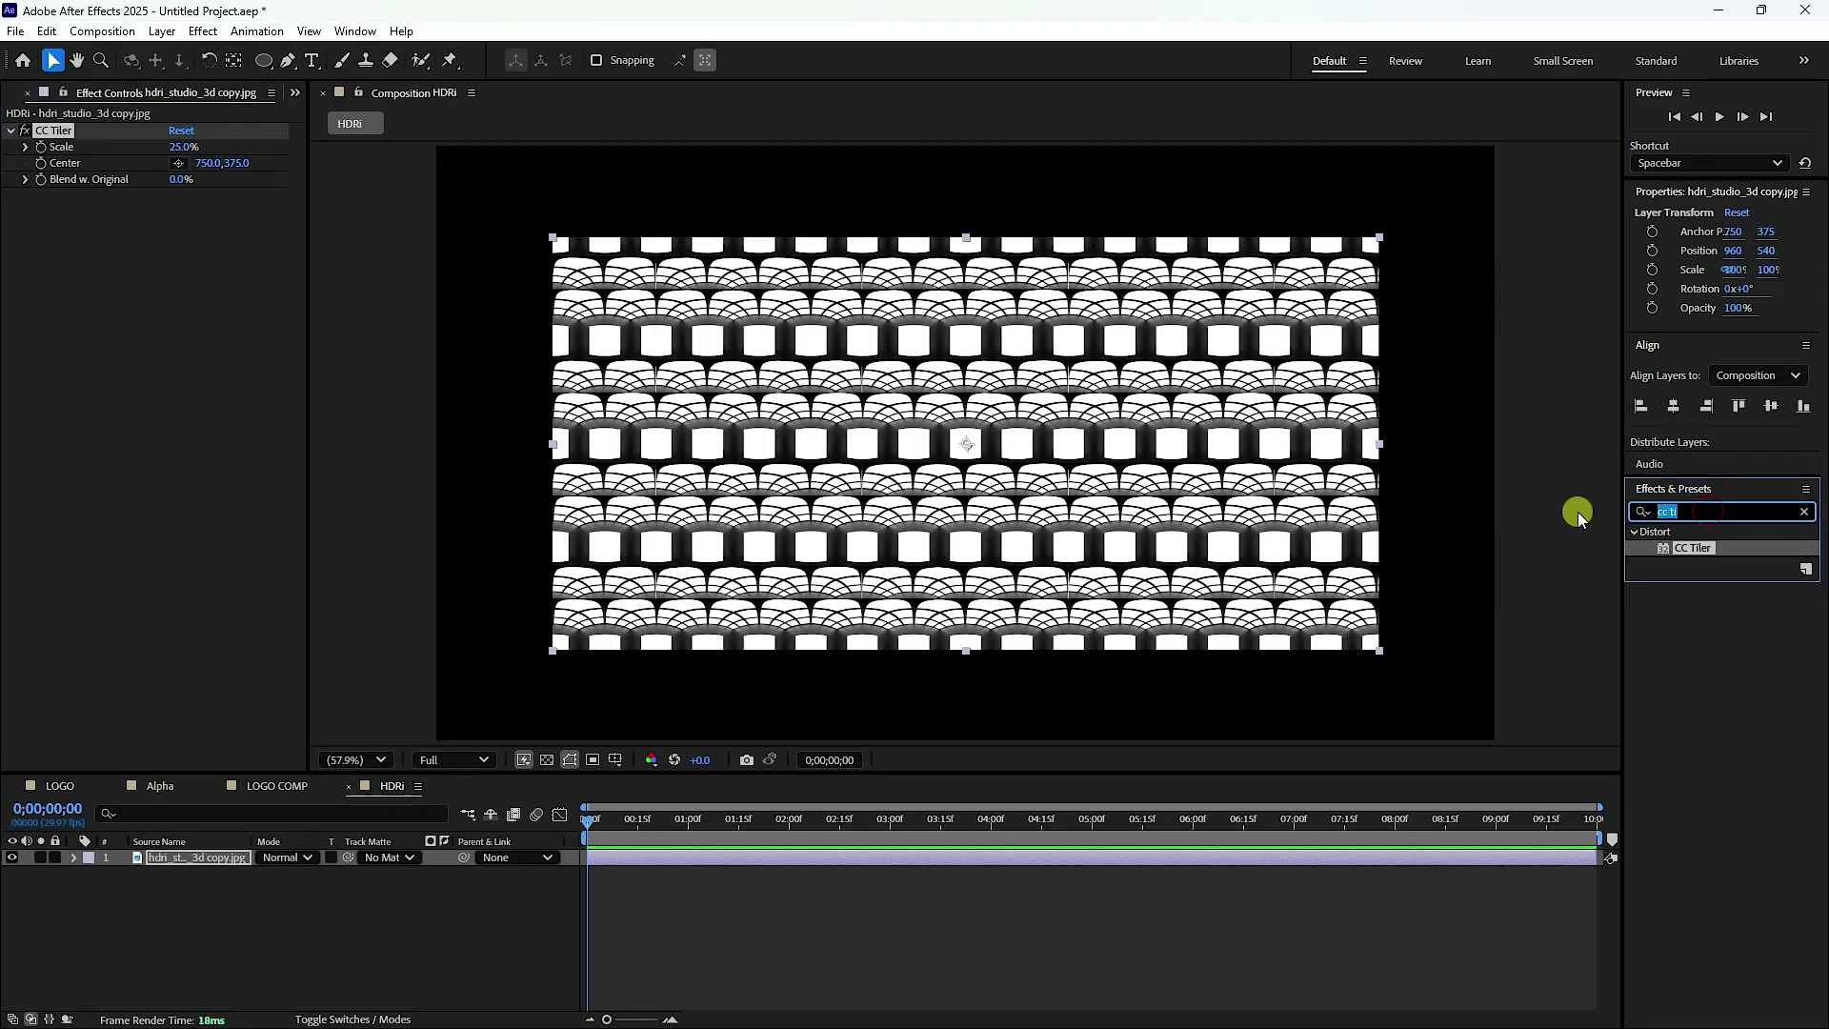
text(motio)
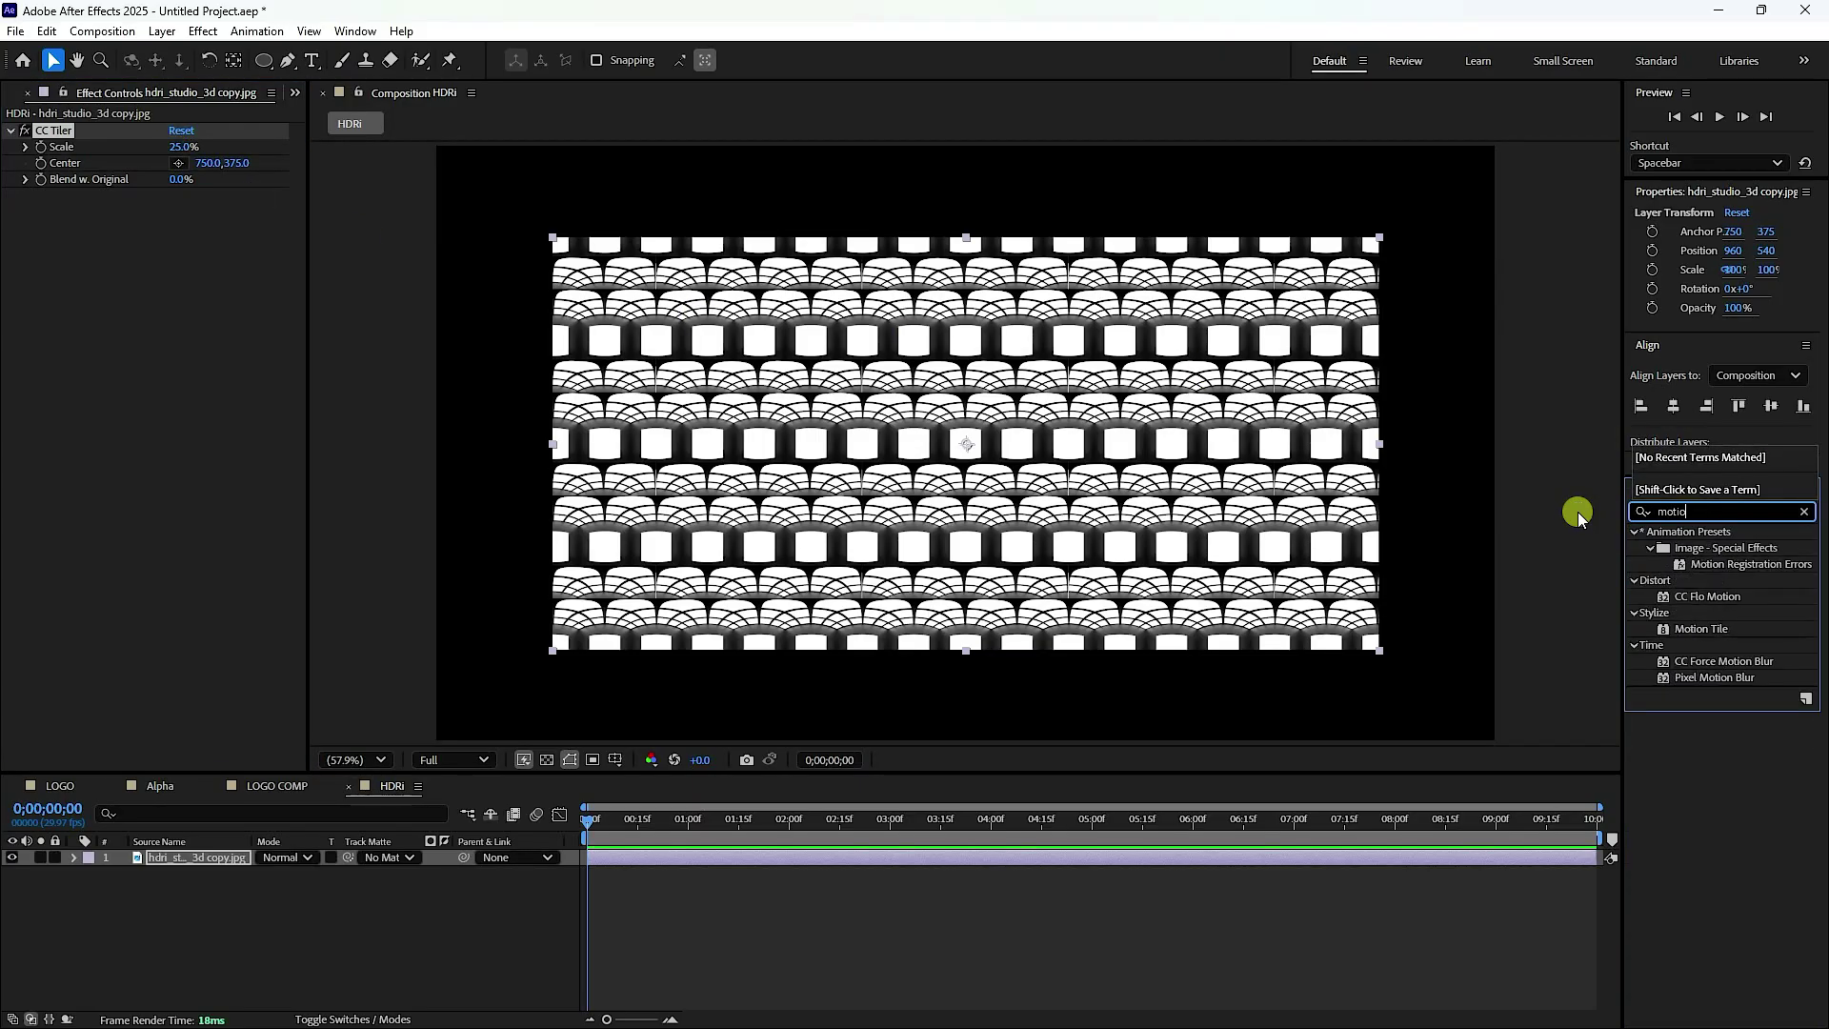
text(n)
drag(1690, 629, 165, 859)
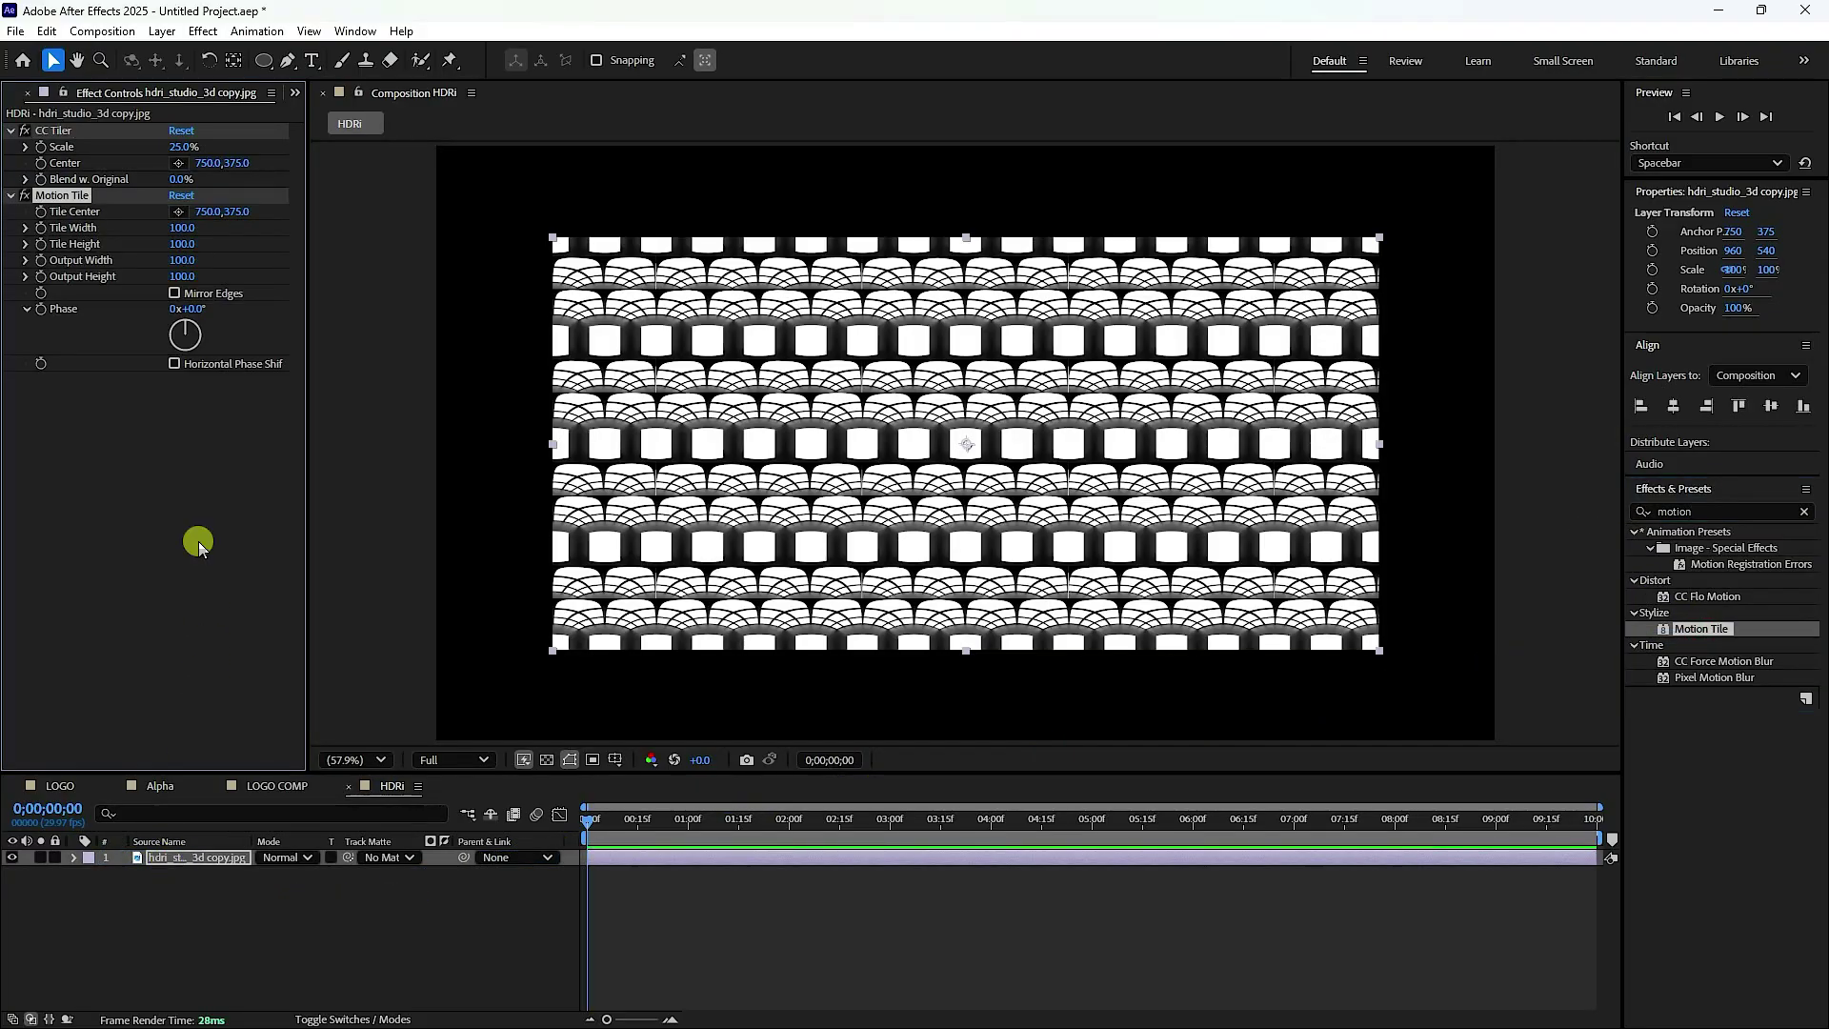
click(185, 260)
text(200)
click(174, 277)
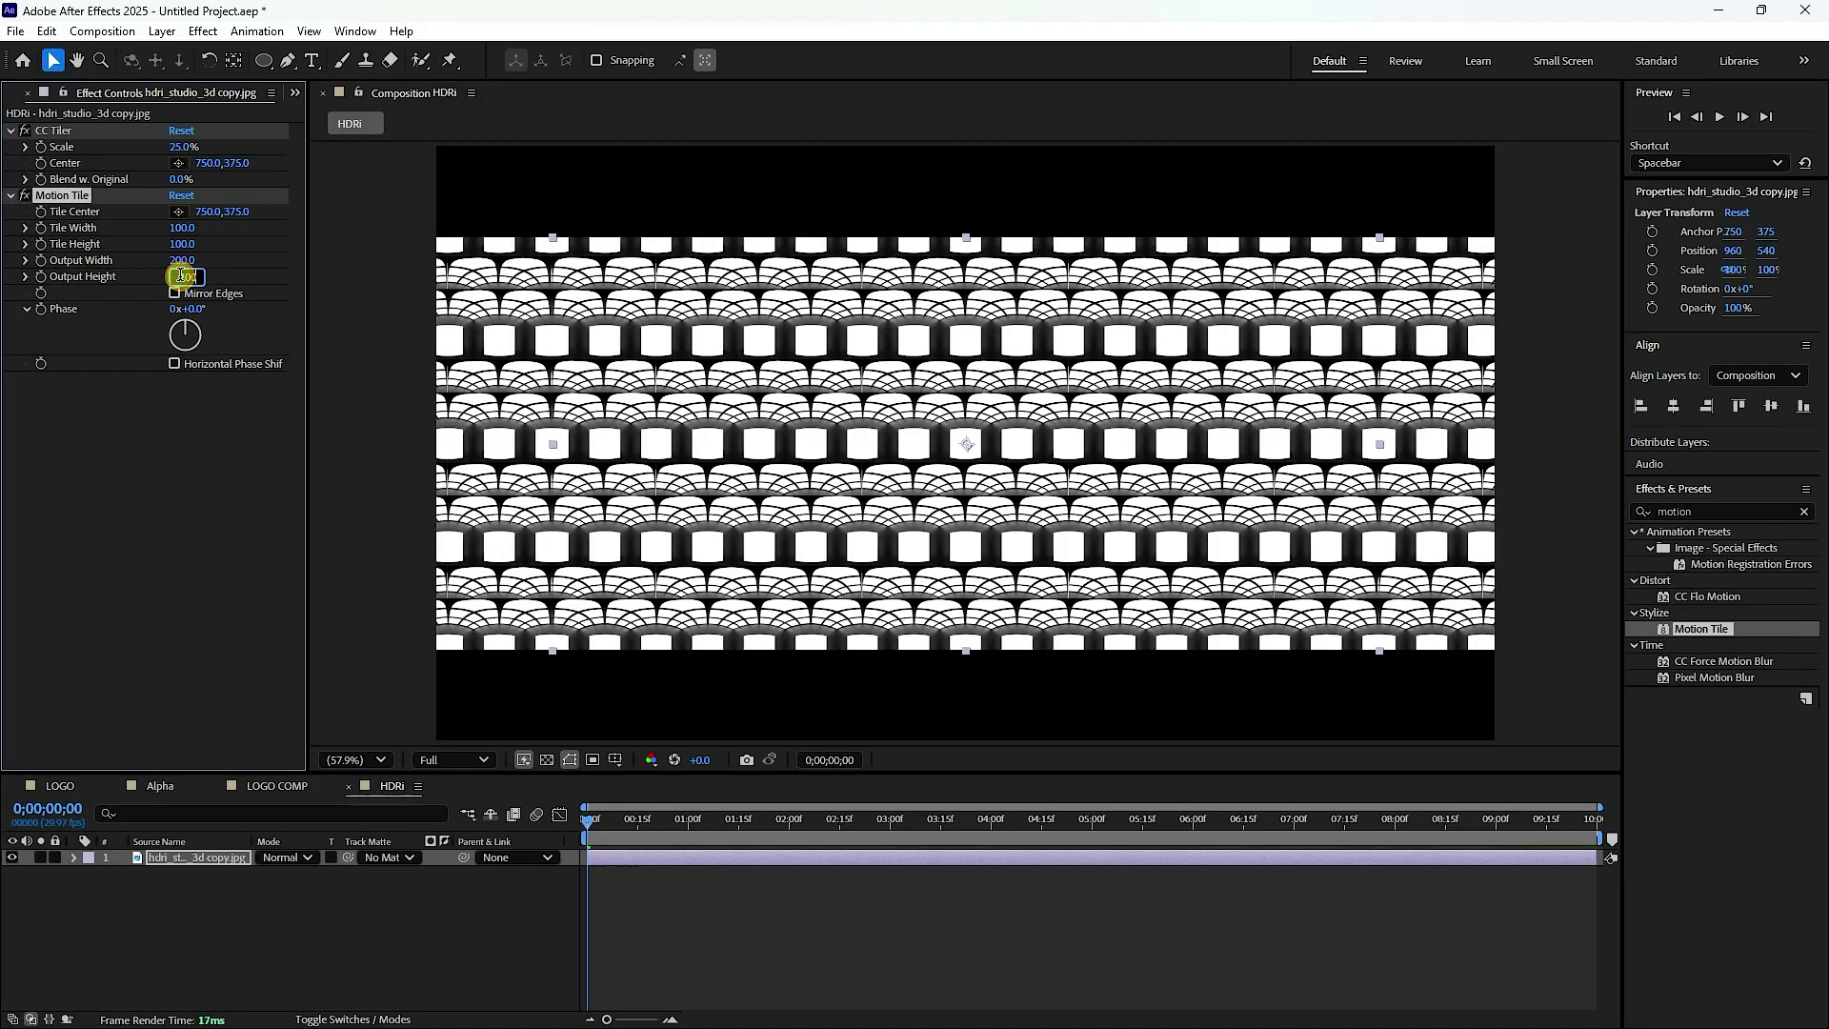
text(200)
key(Return)
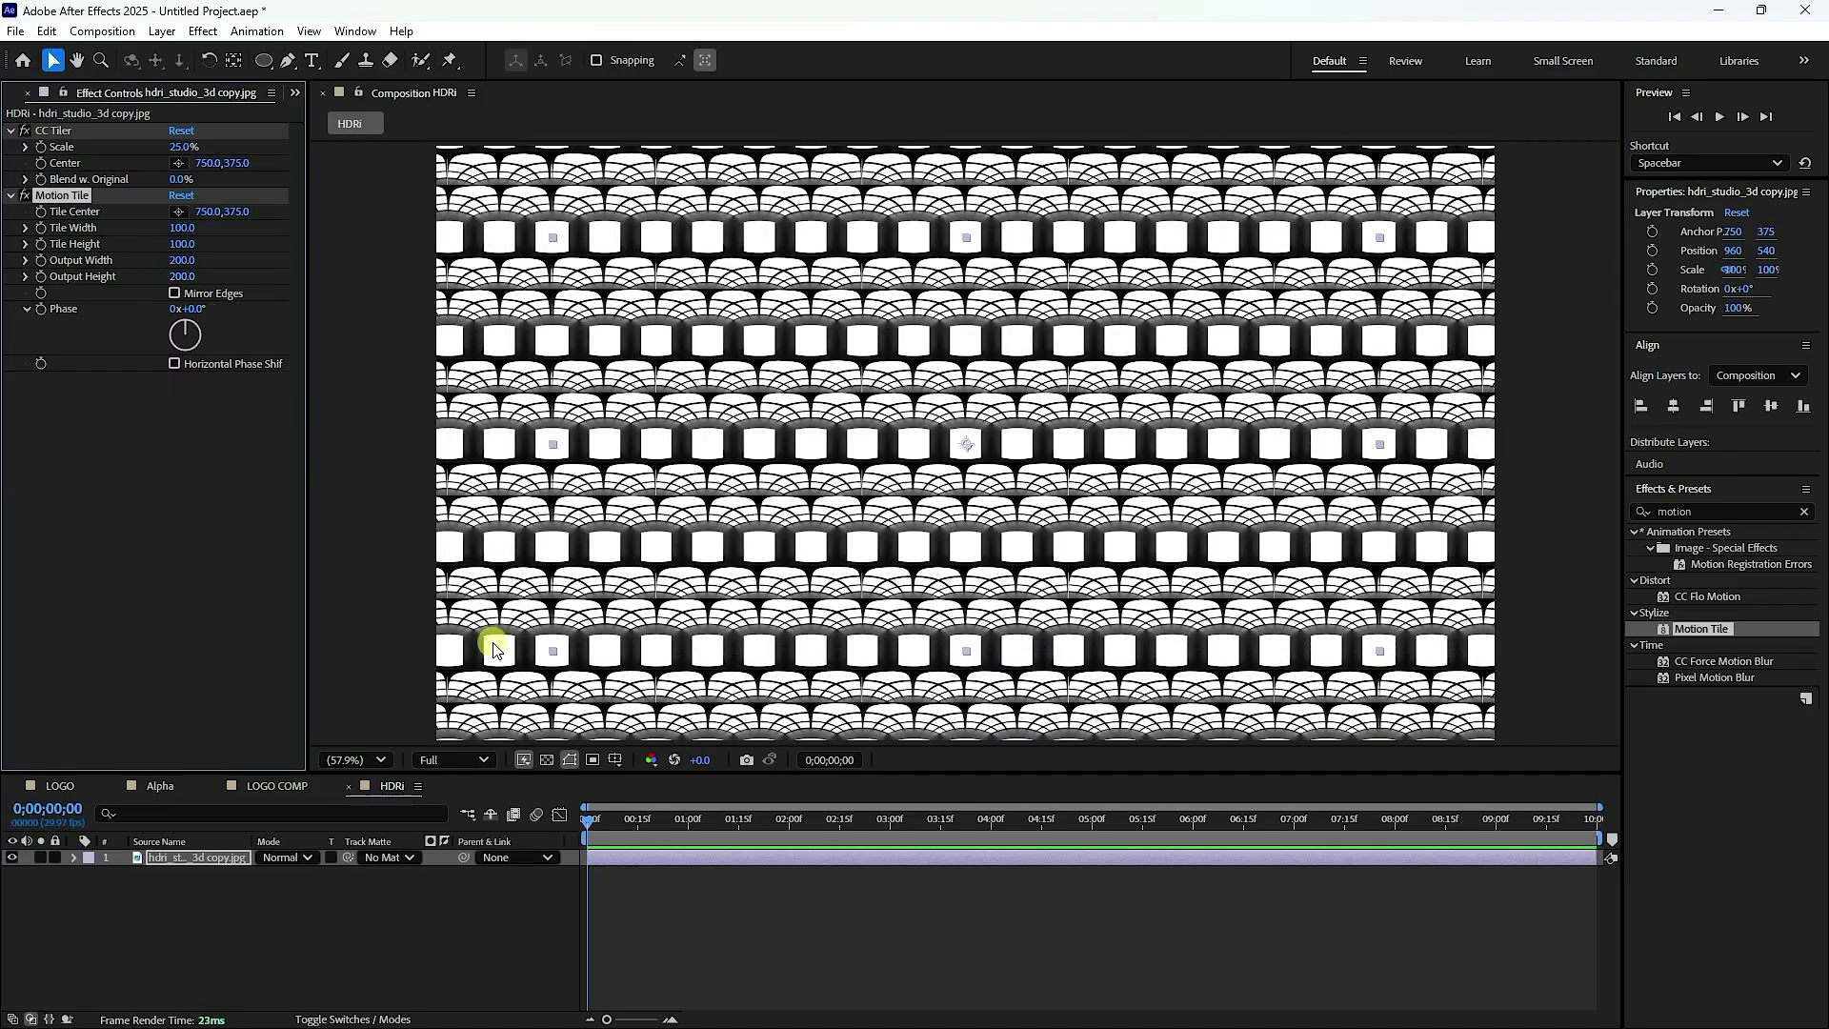
- Keyframe Motion Tile's Tile Center at 0;00;00;00, set it to 1262, 375 at 0;00;09;29, and preview the sliding pattern
click(42, 212)
click(598, 820)
drag(602, 822, 1600, 821)
drag(225, 216, 755, 274)
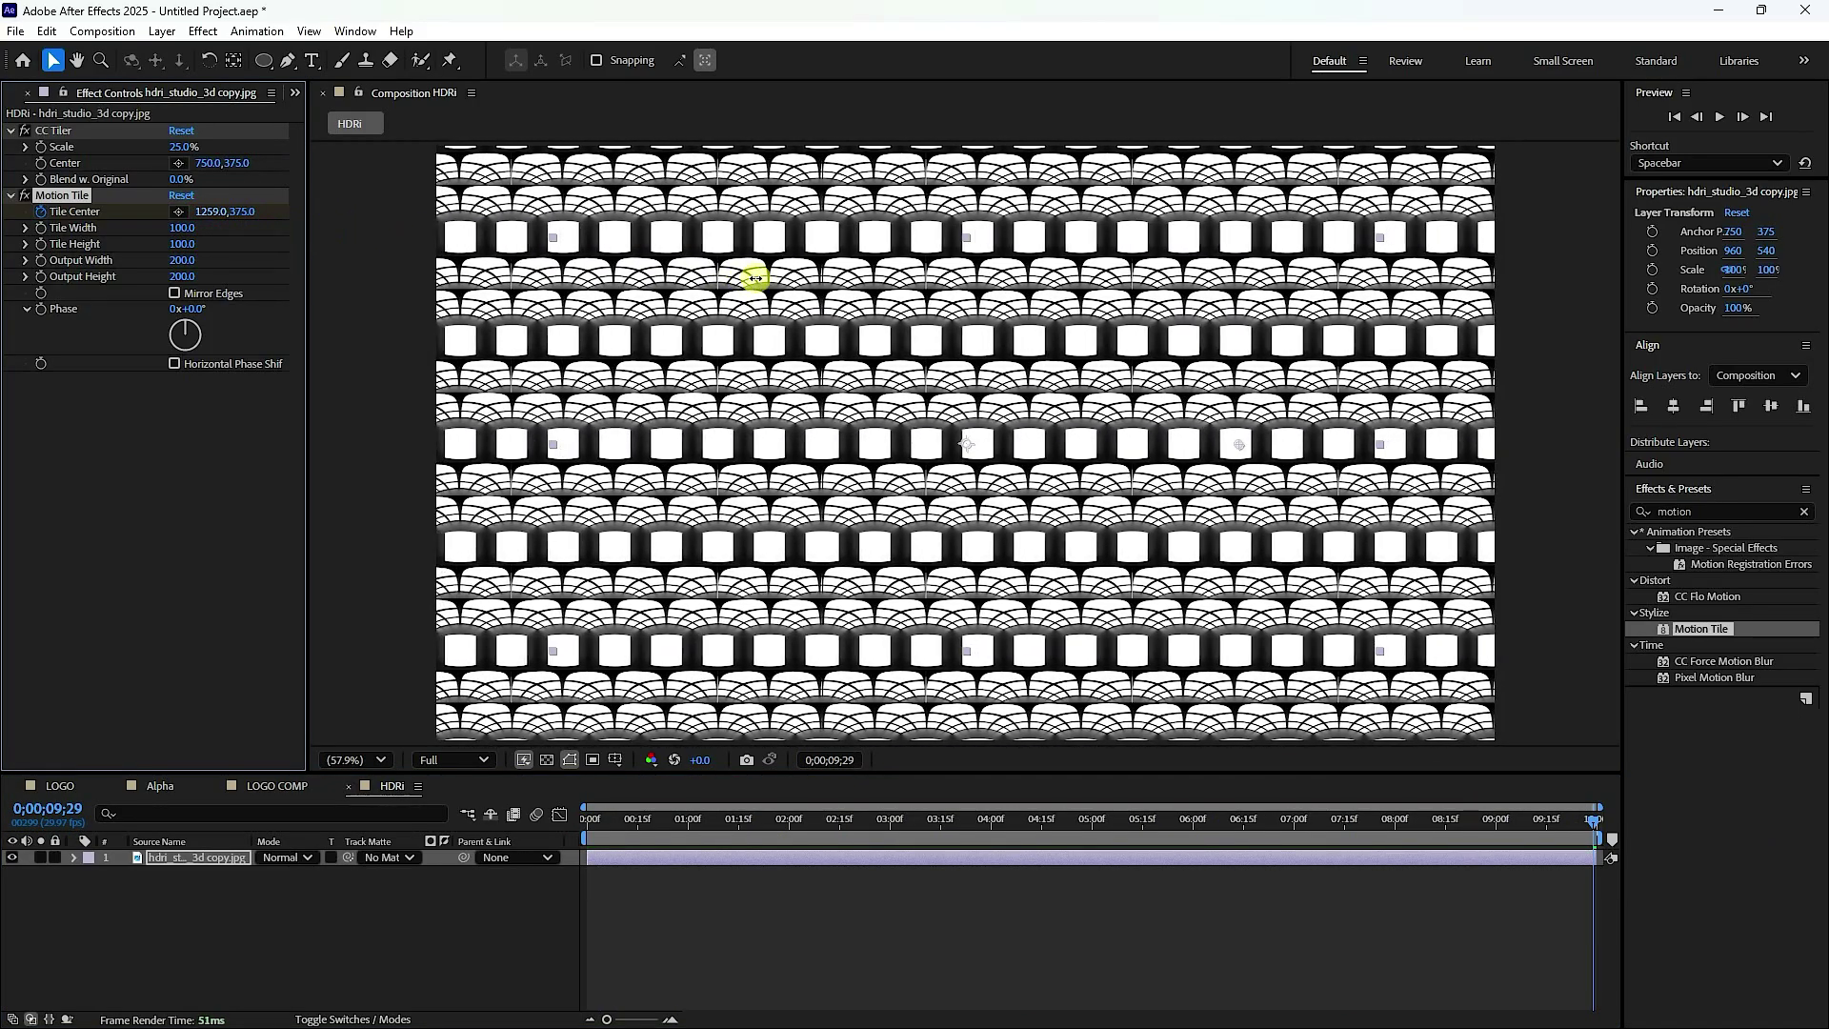
key(Home)
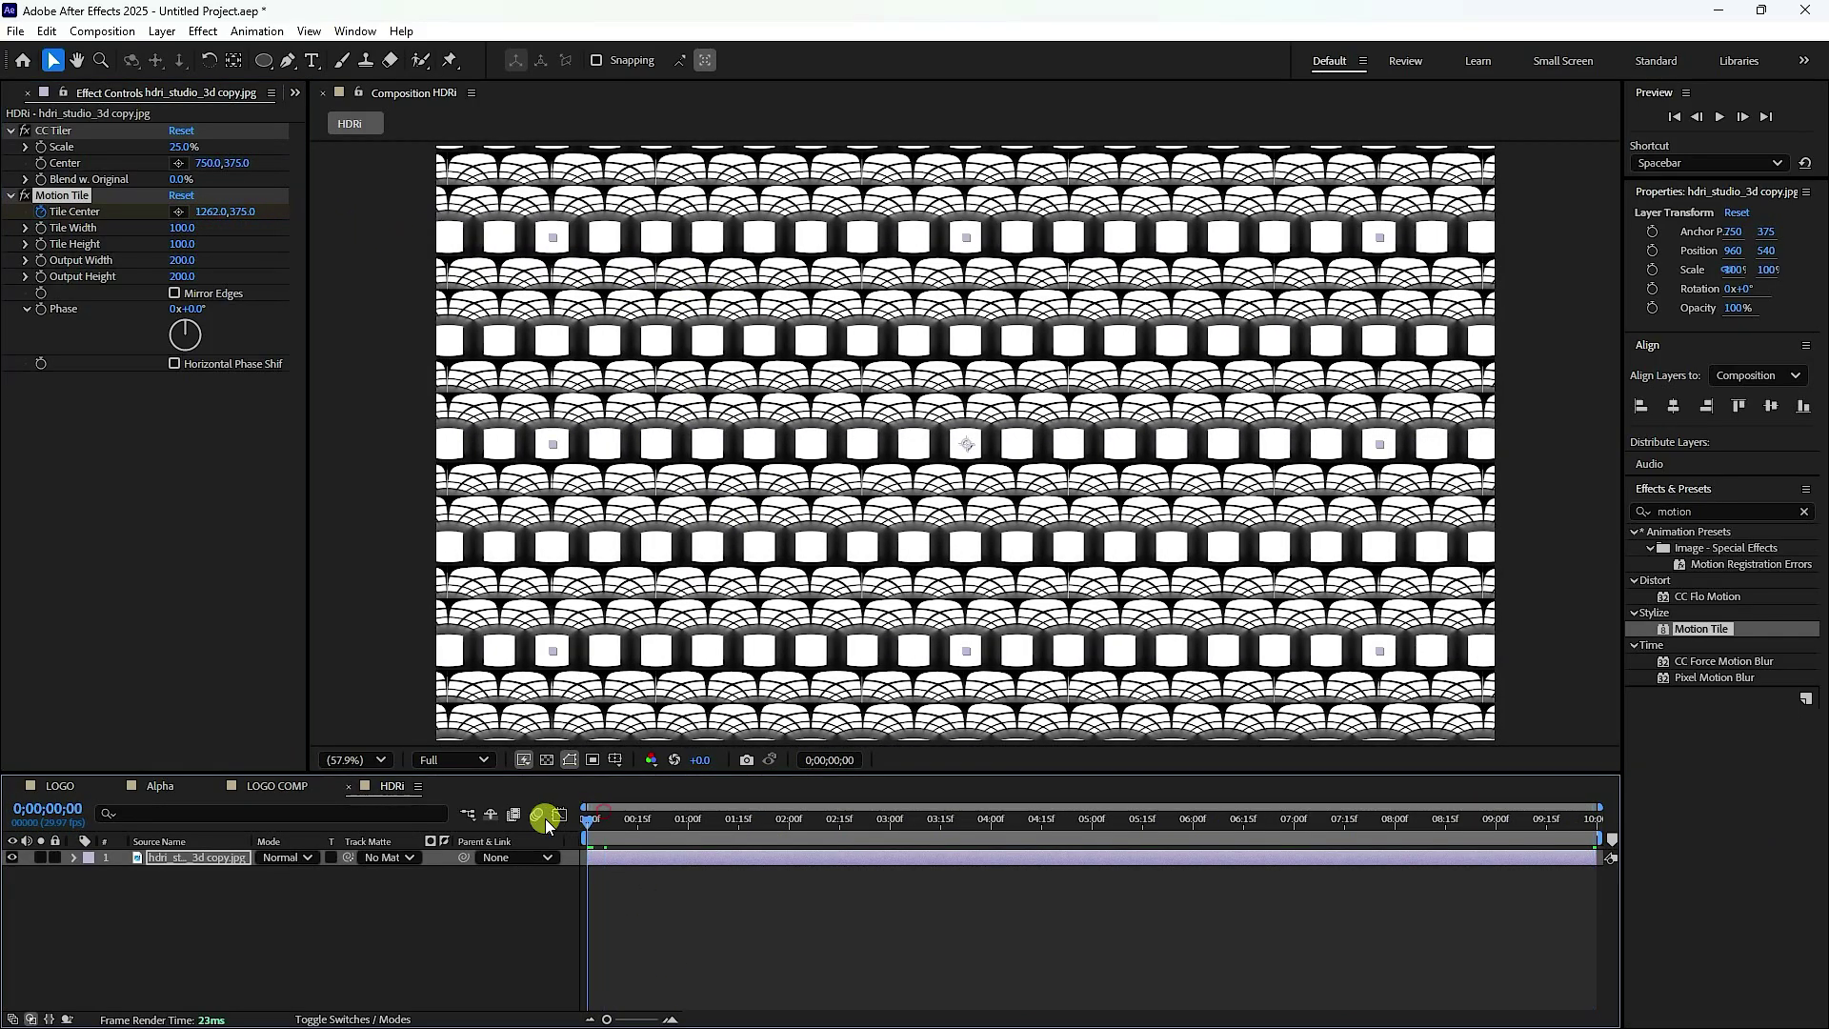
key(space)
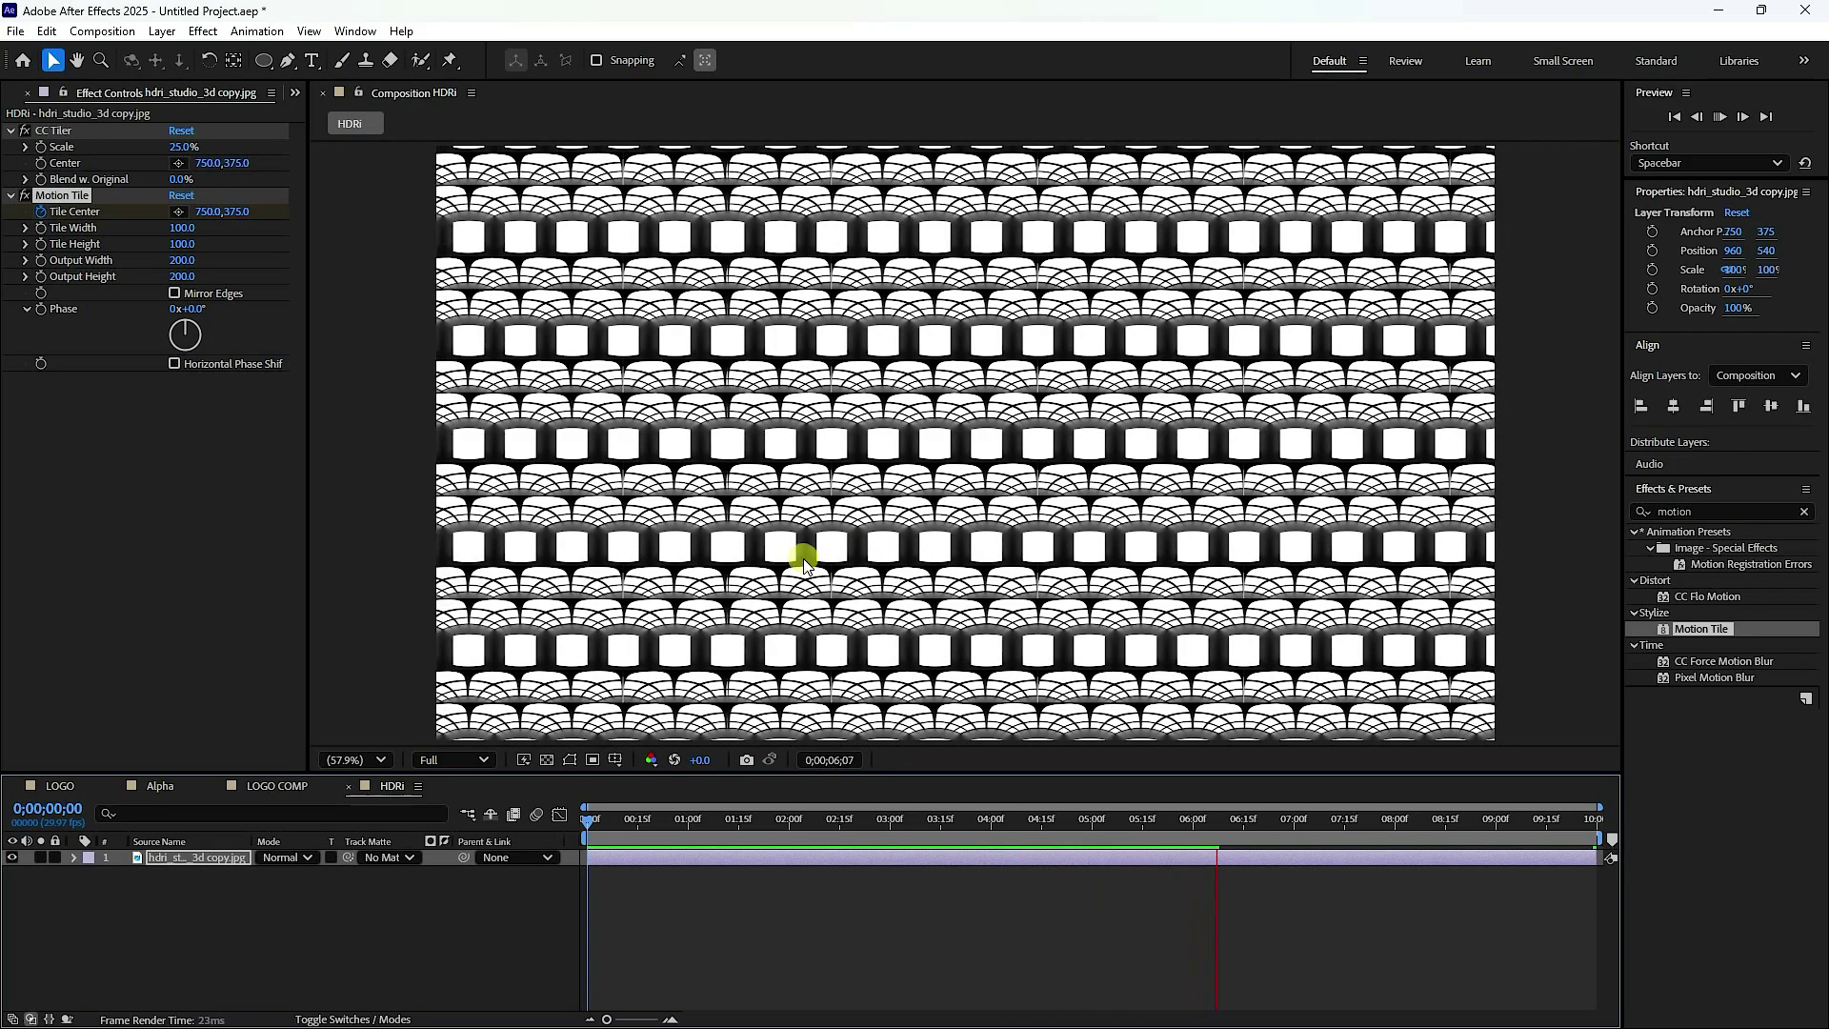
key(space)
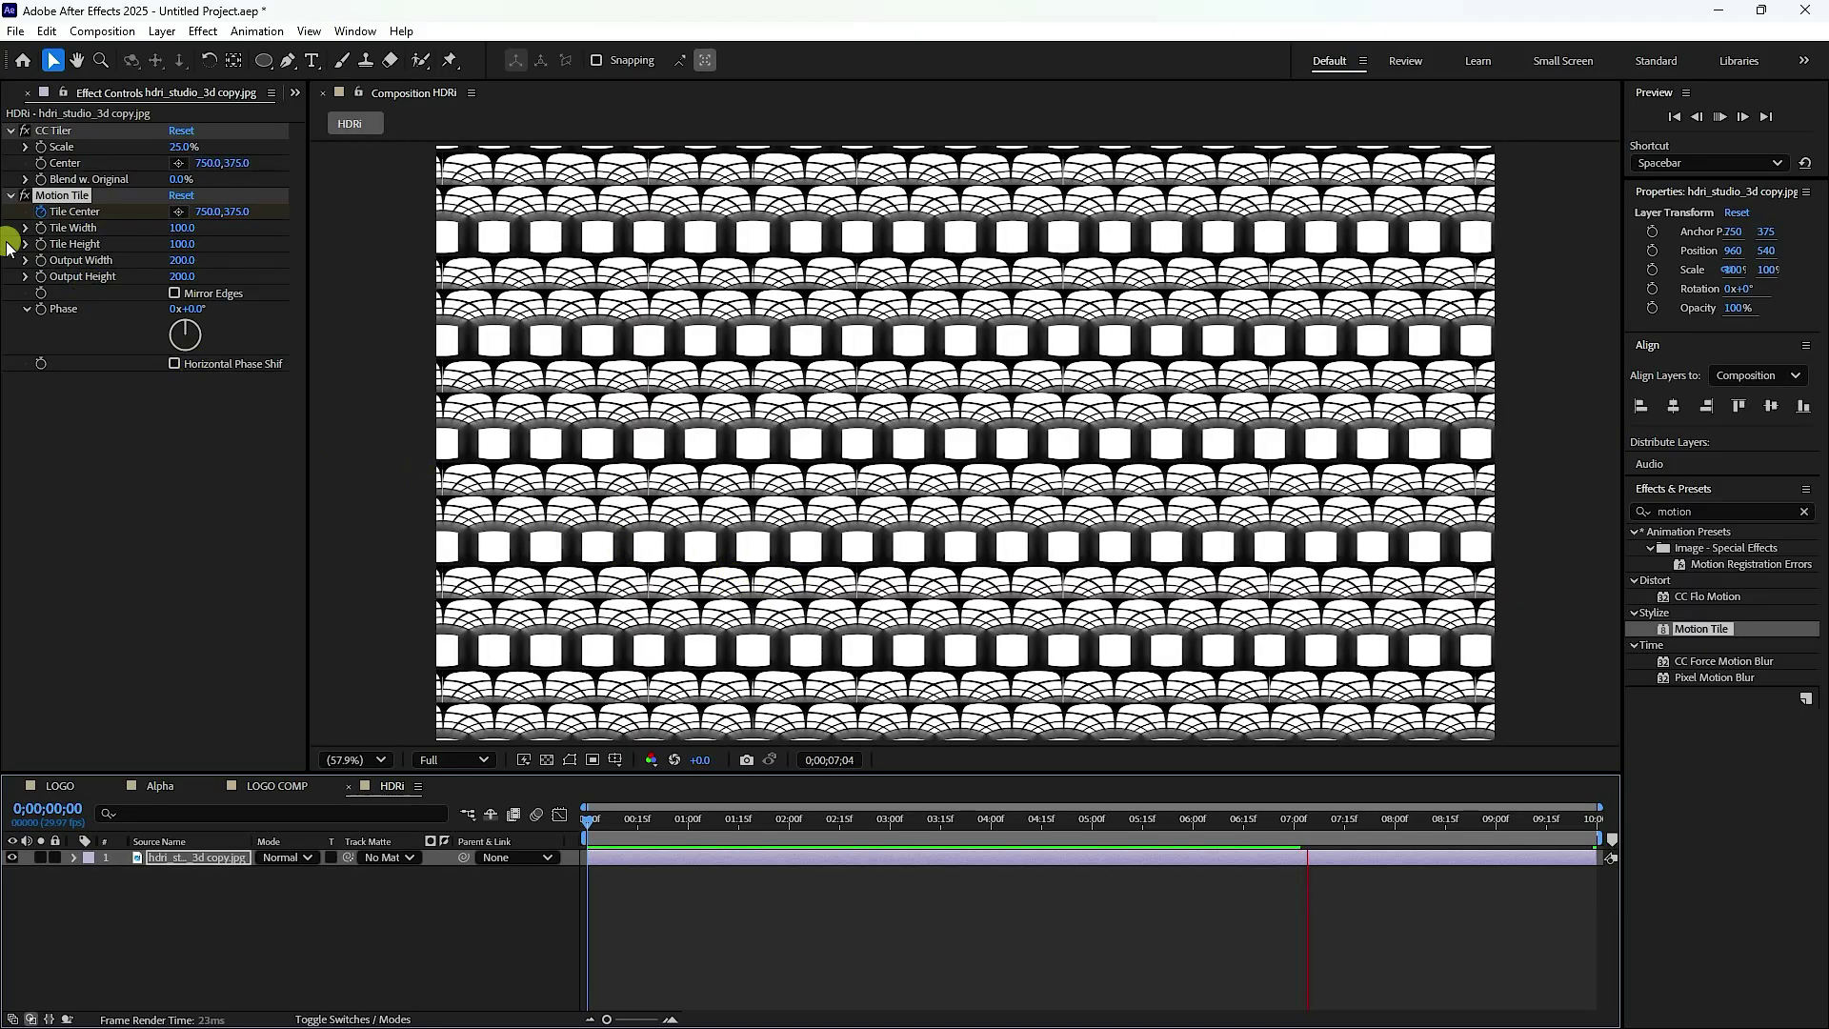
- Create a 1920 x 1080, 10-second composition named LOGO COMP FINAL
click(318, 93)
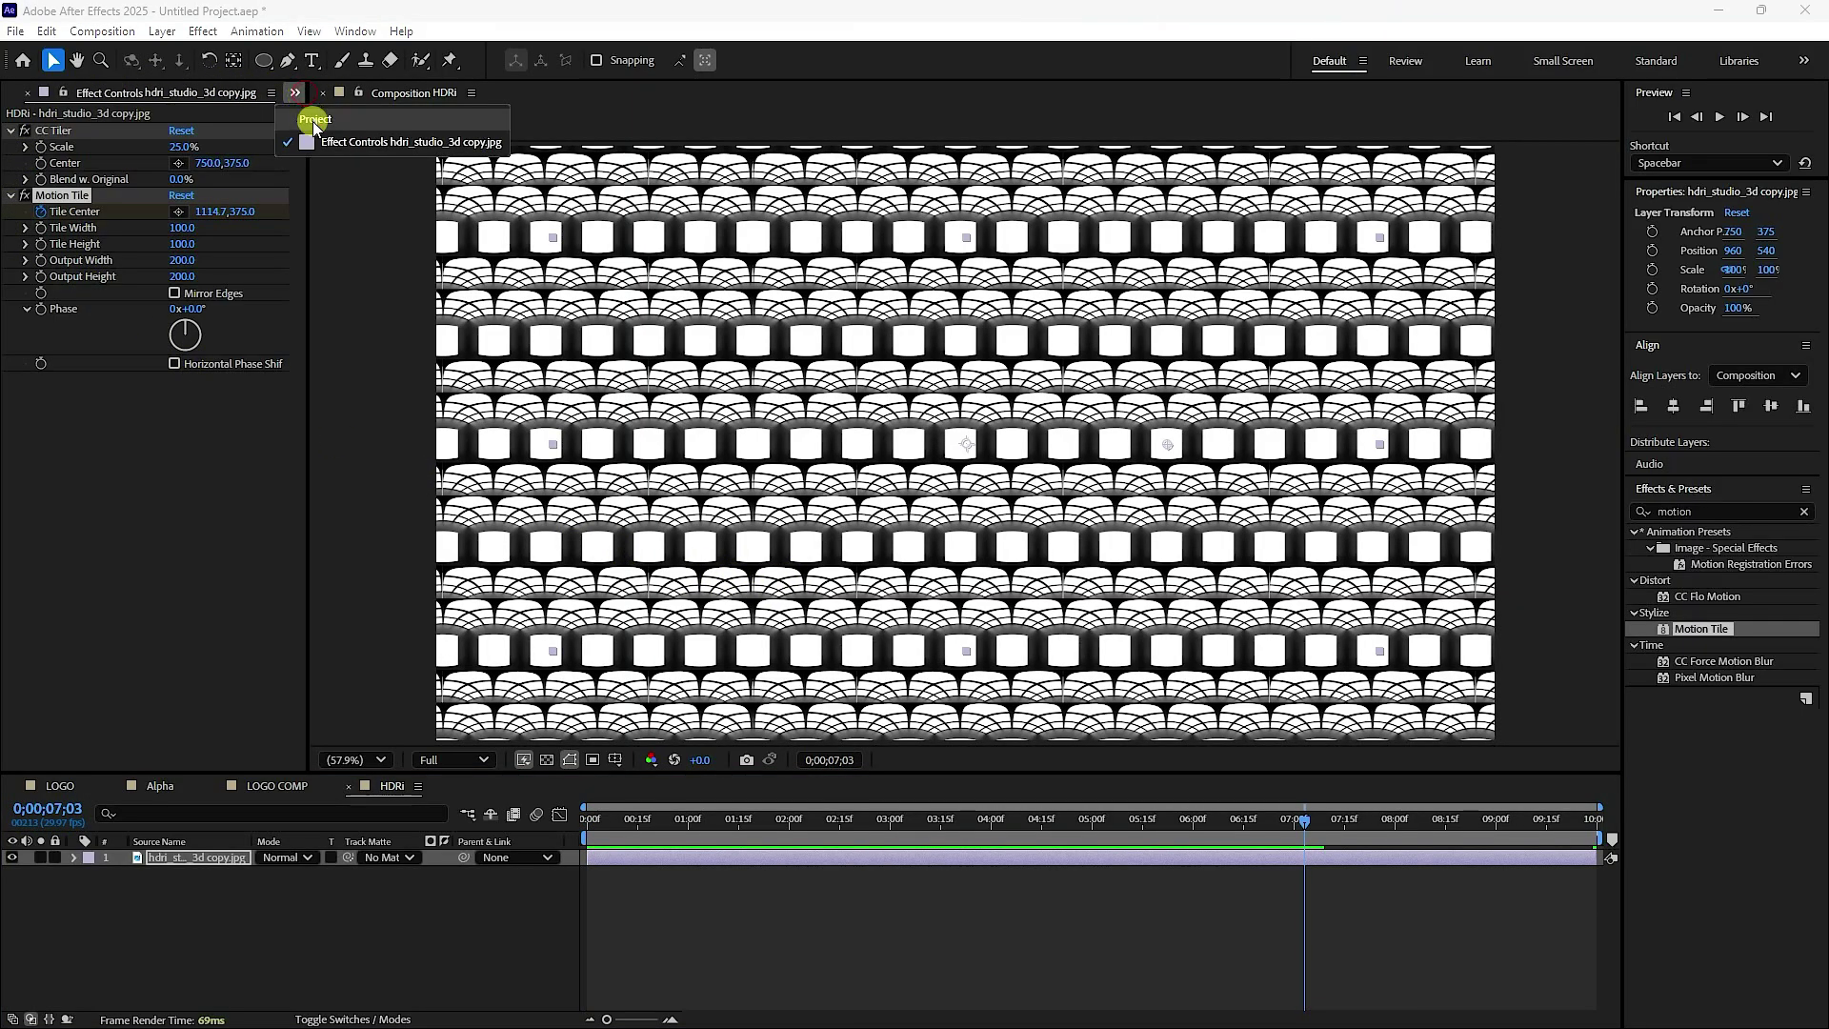
click(313, 122)
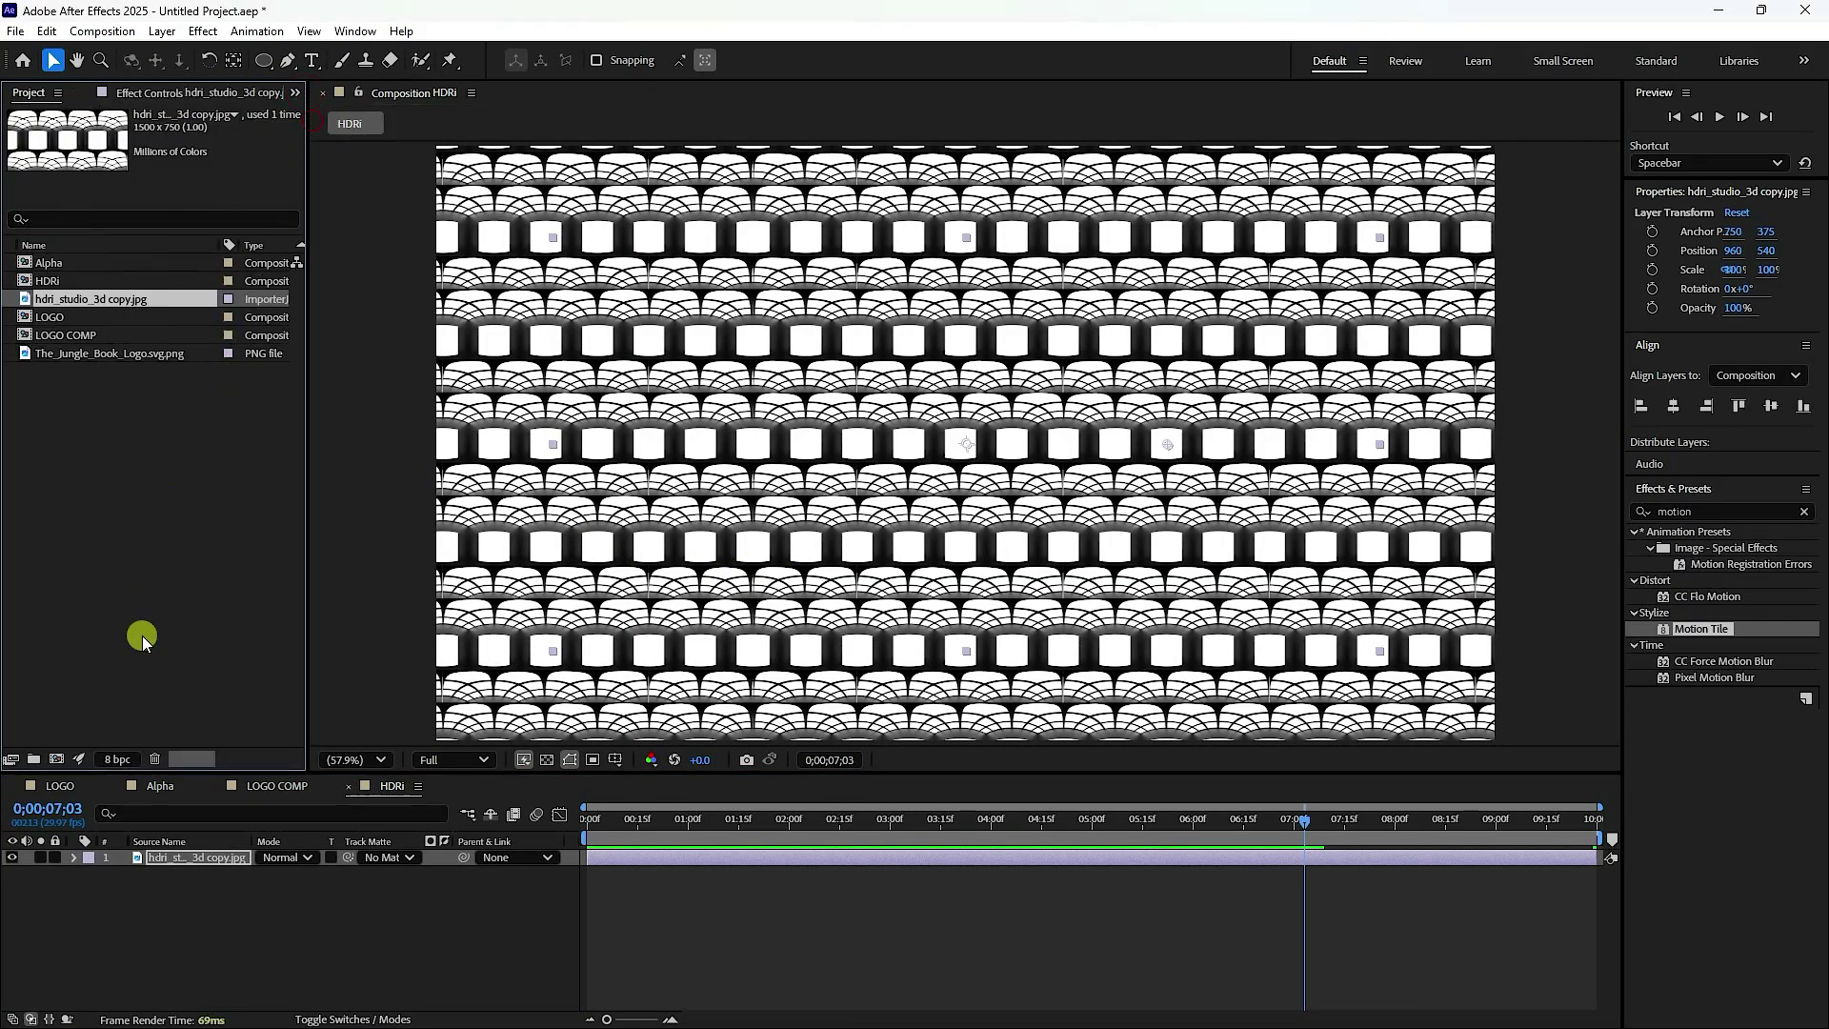
click(55, 759)
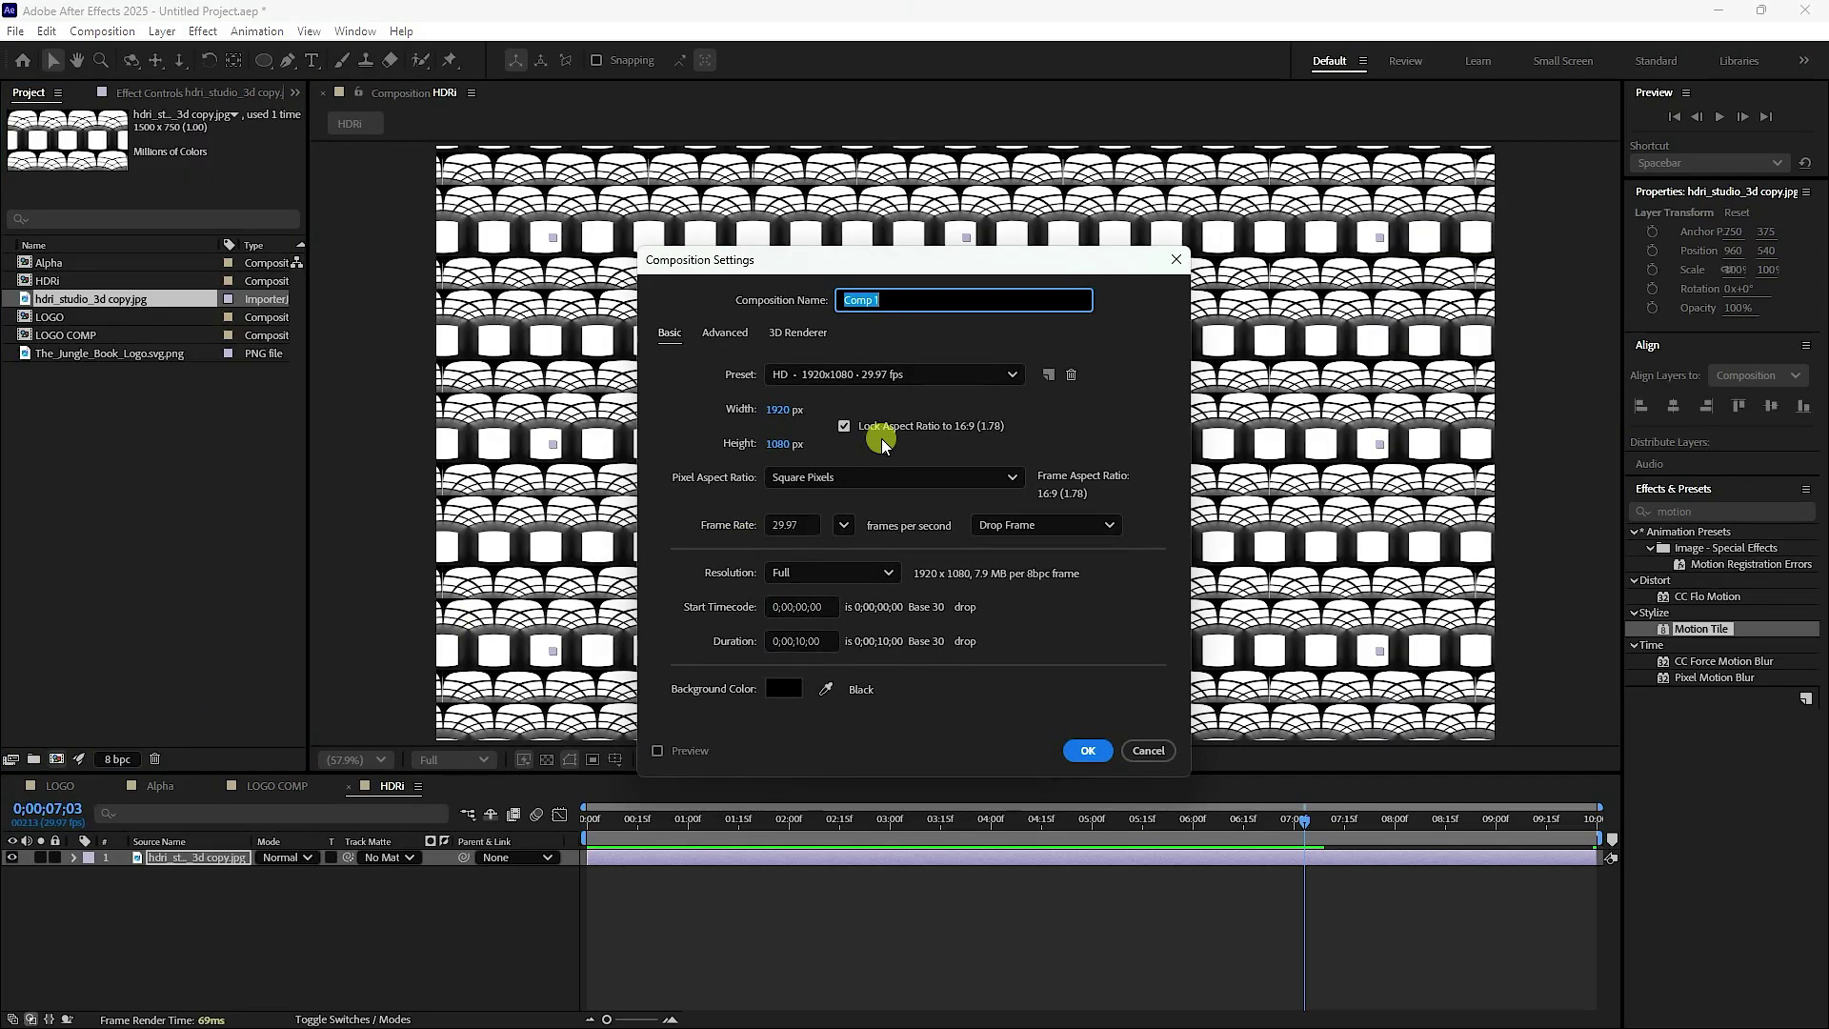
text(LOGO COMP FINAL)
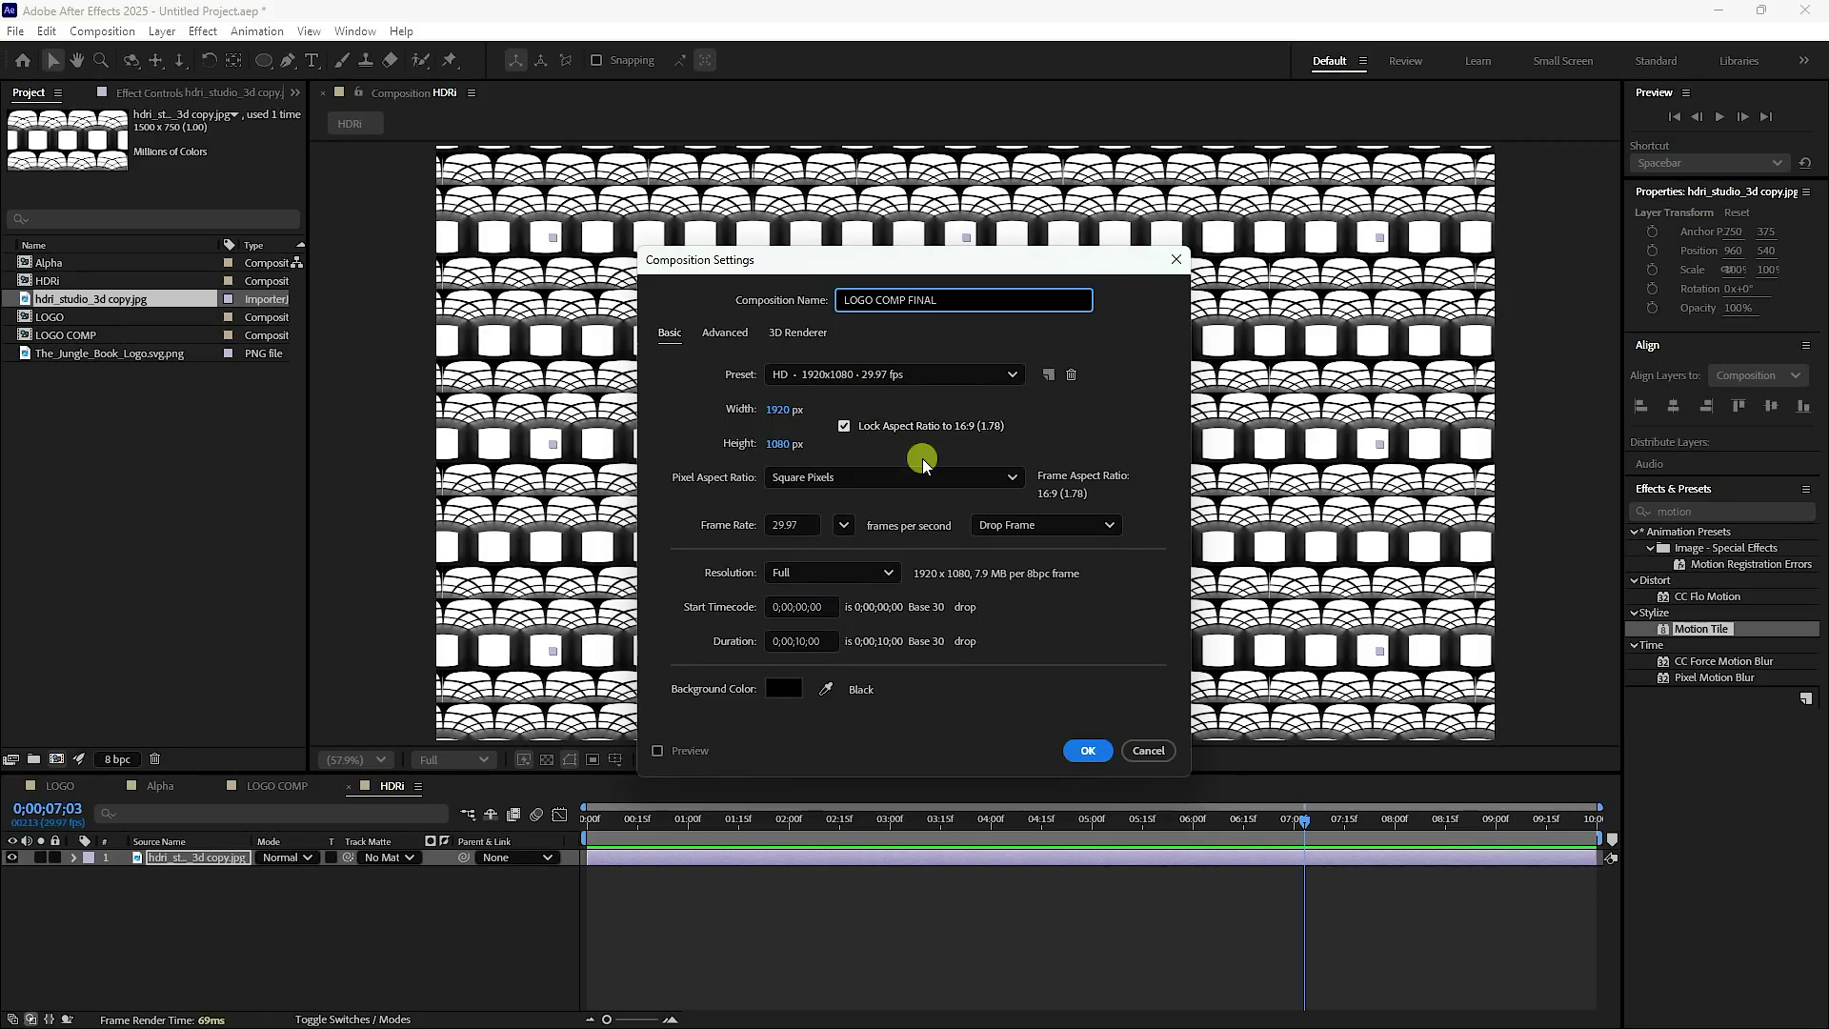
click(1087, 749)
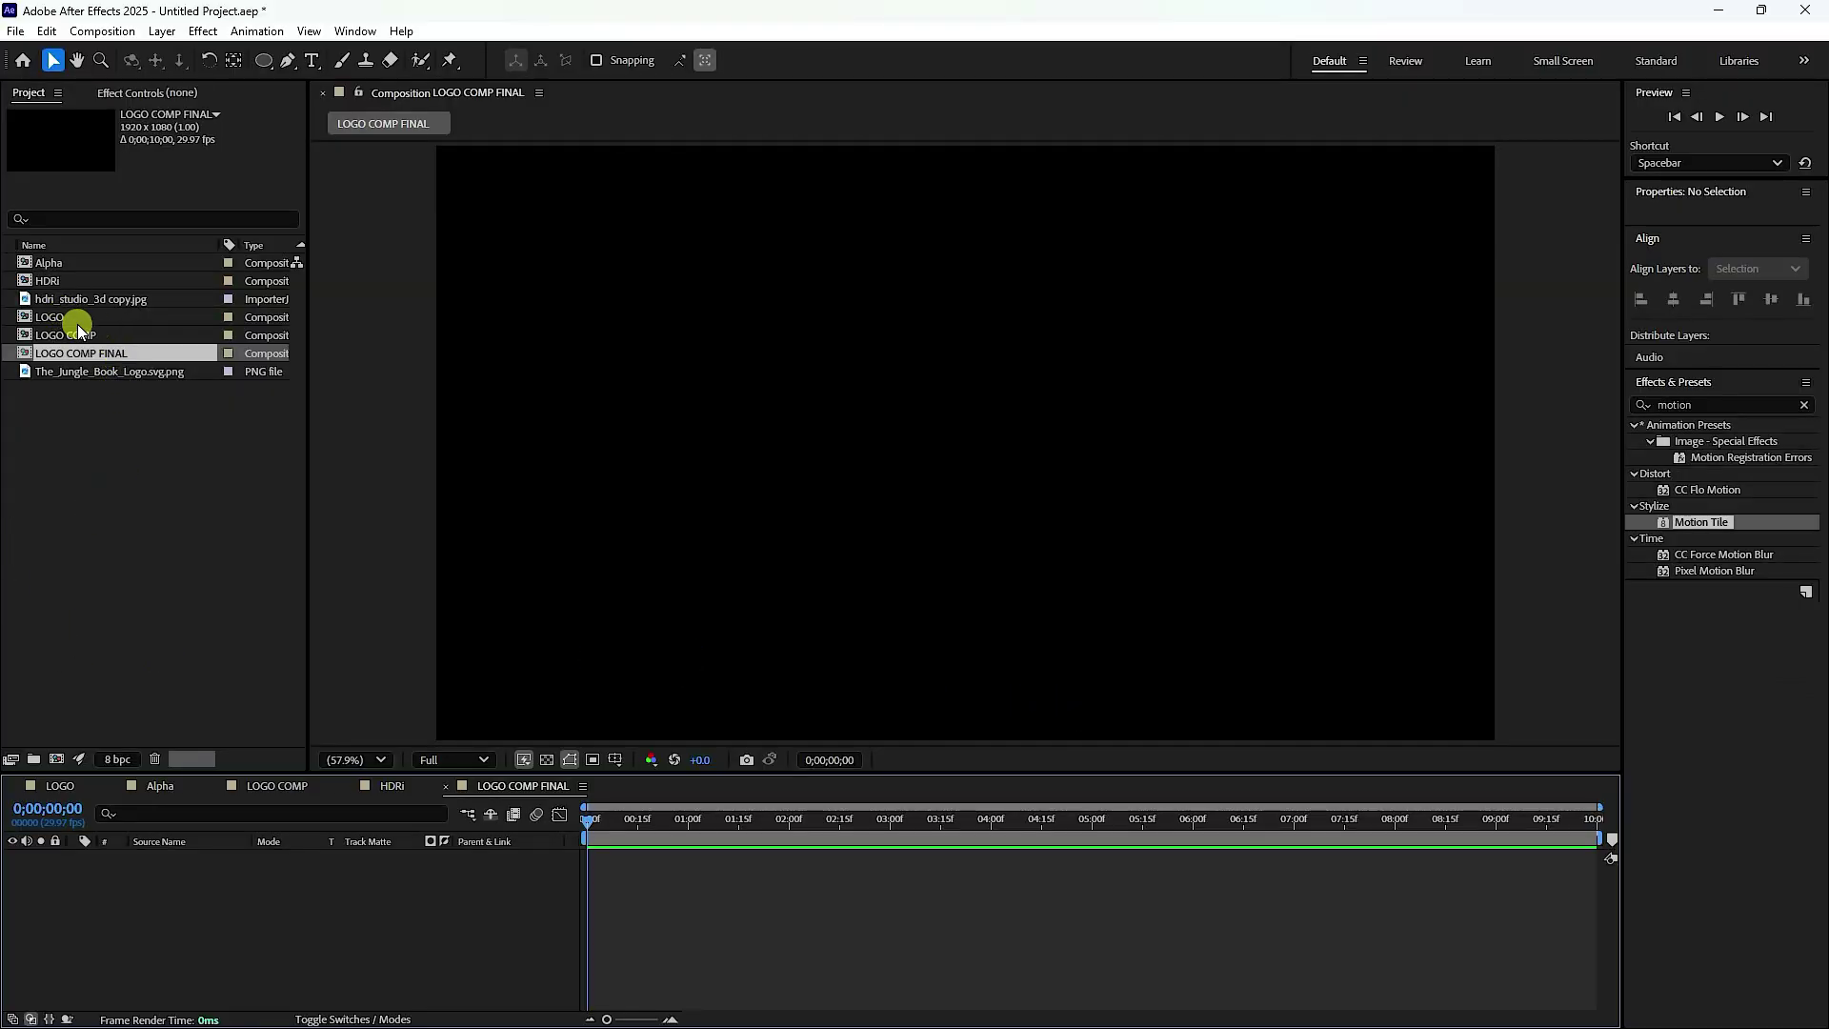
- Add LOGO COMP as a layer in LOGO COMP FINAL and preview it
drag(74, 339, 223, 951)
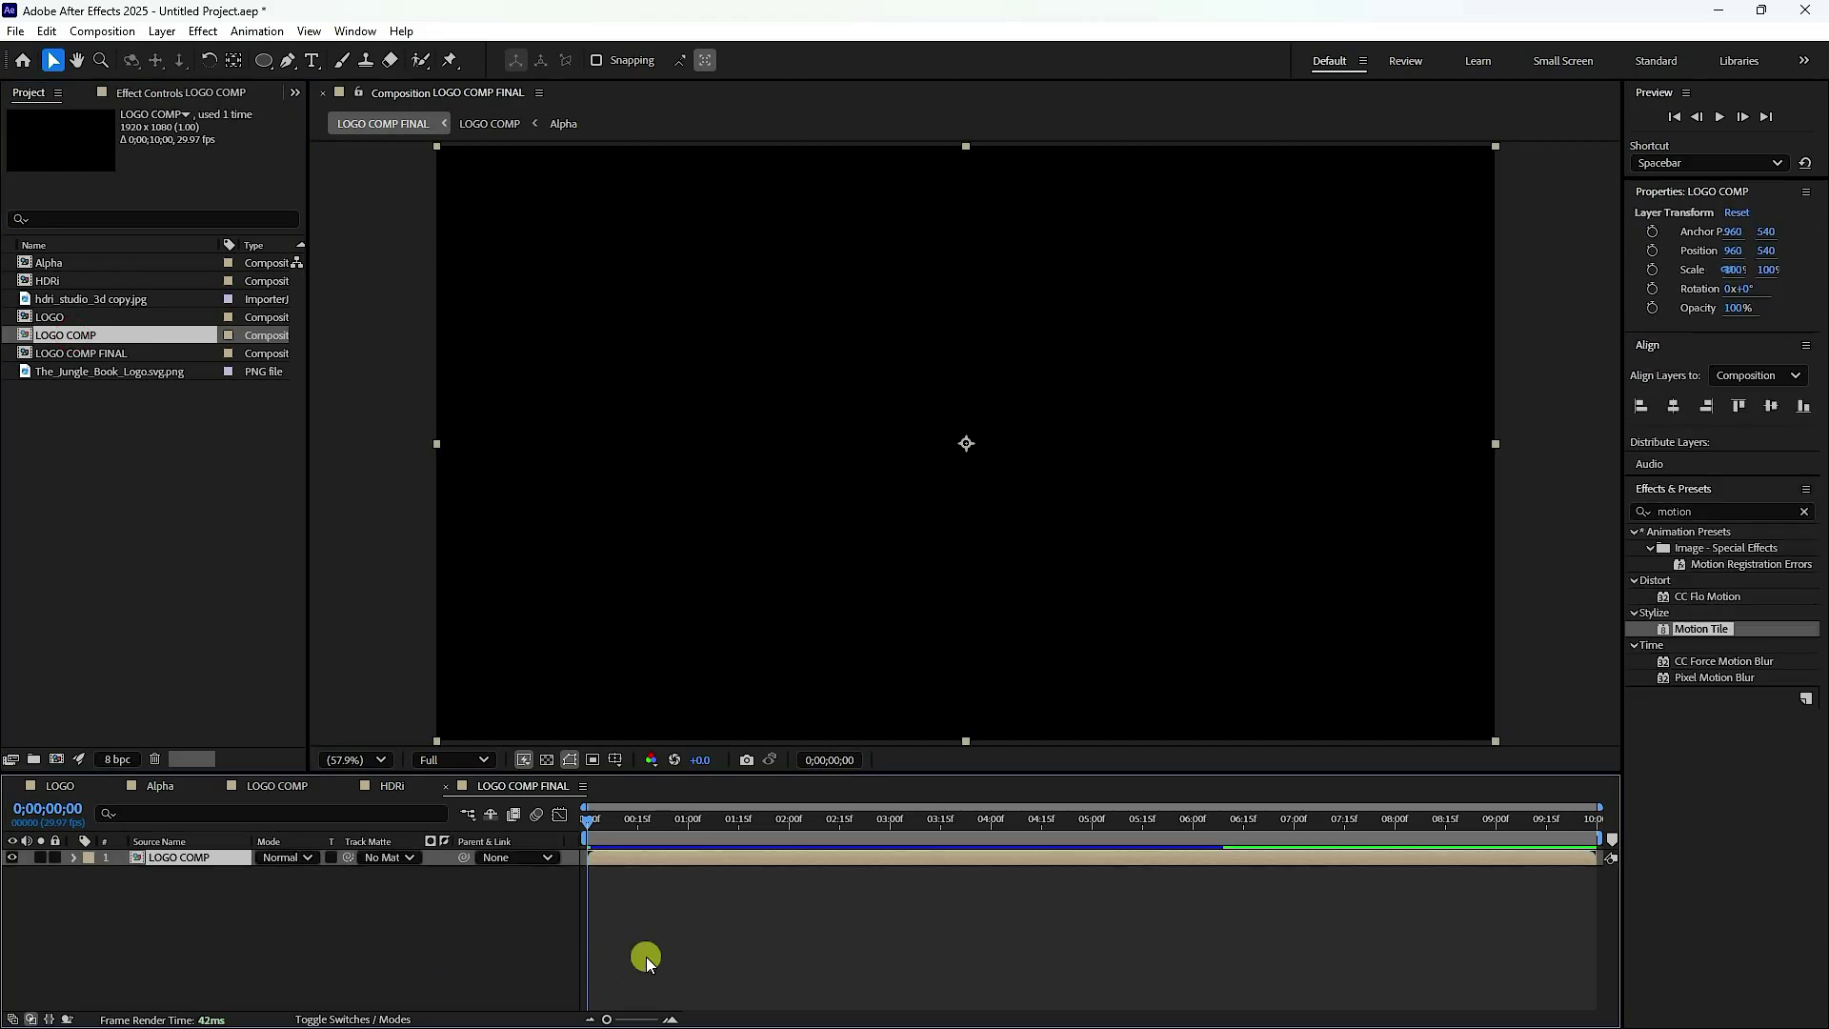
key(space)
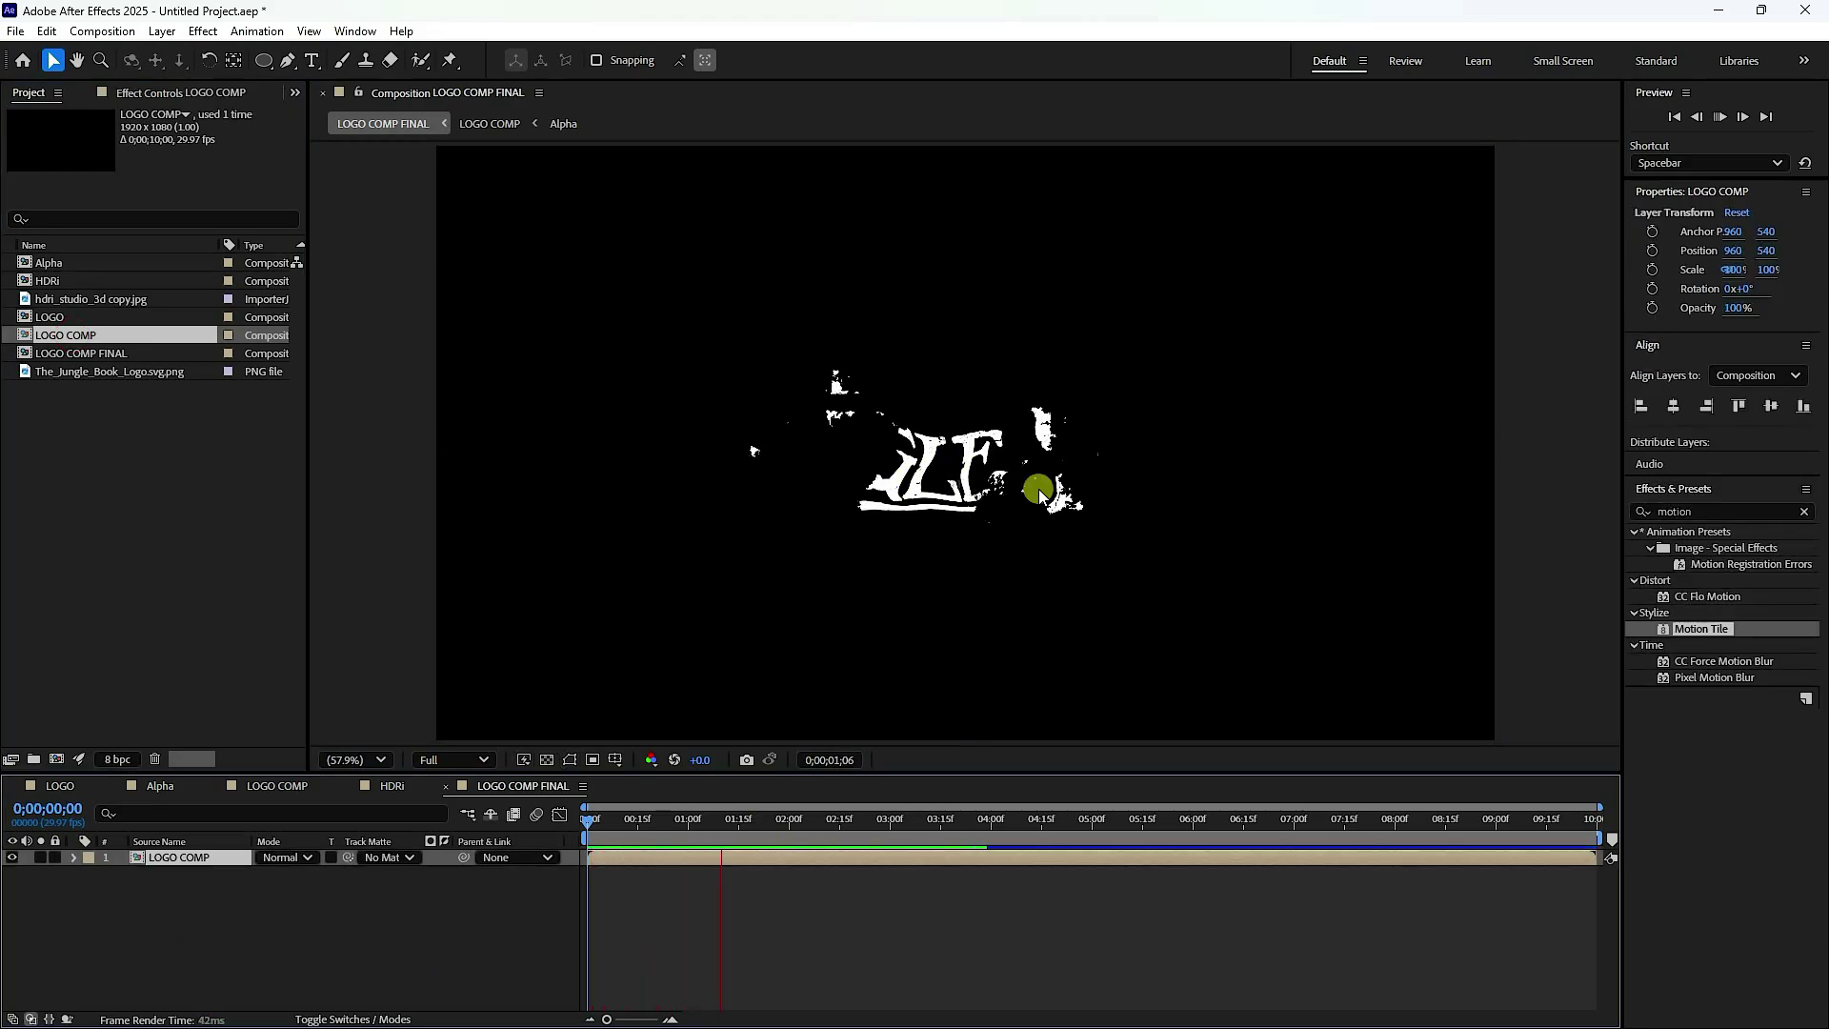
key(space)
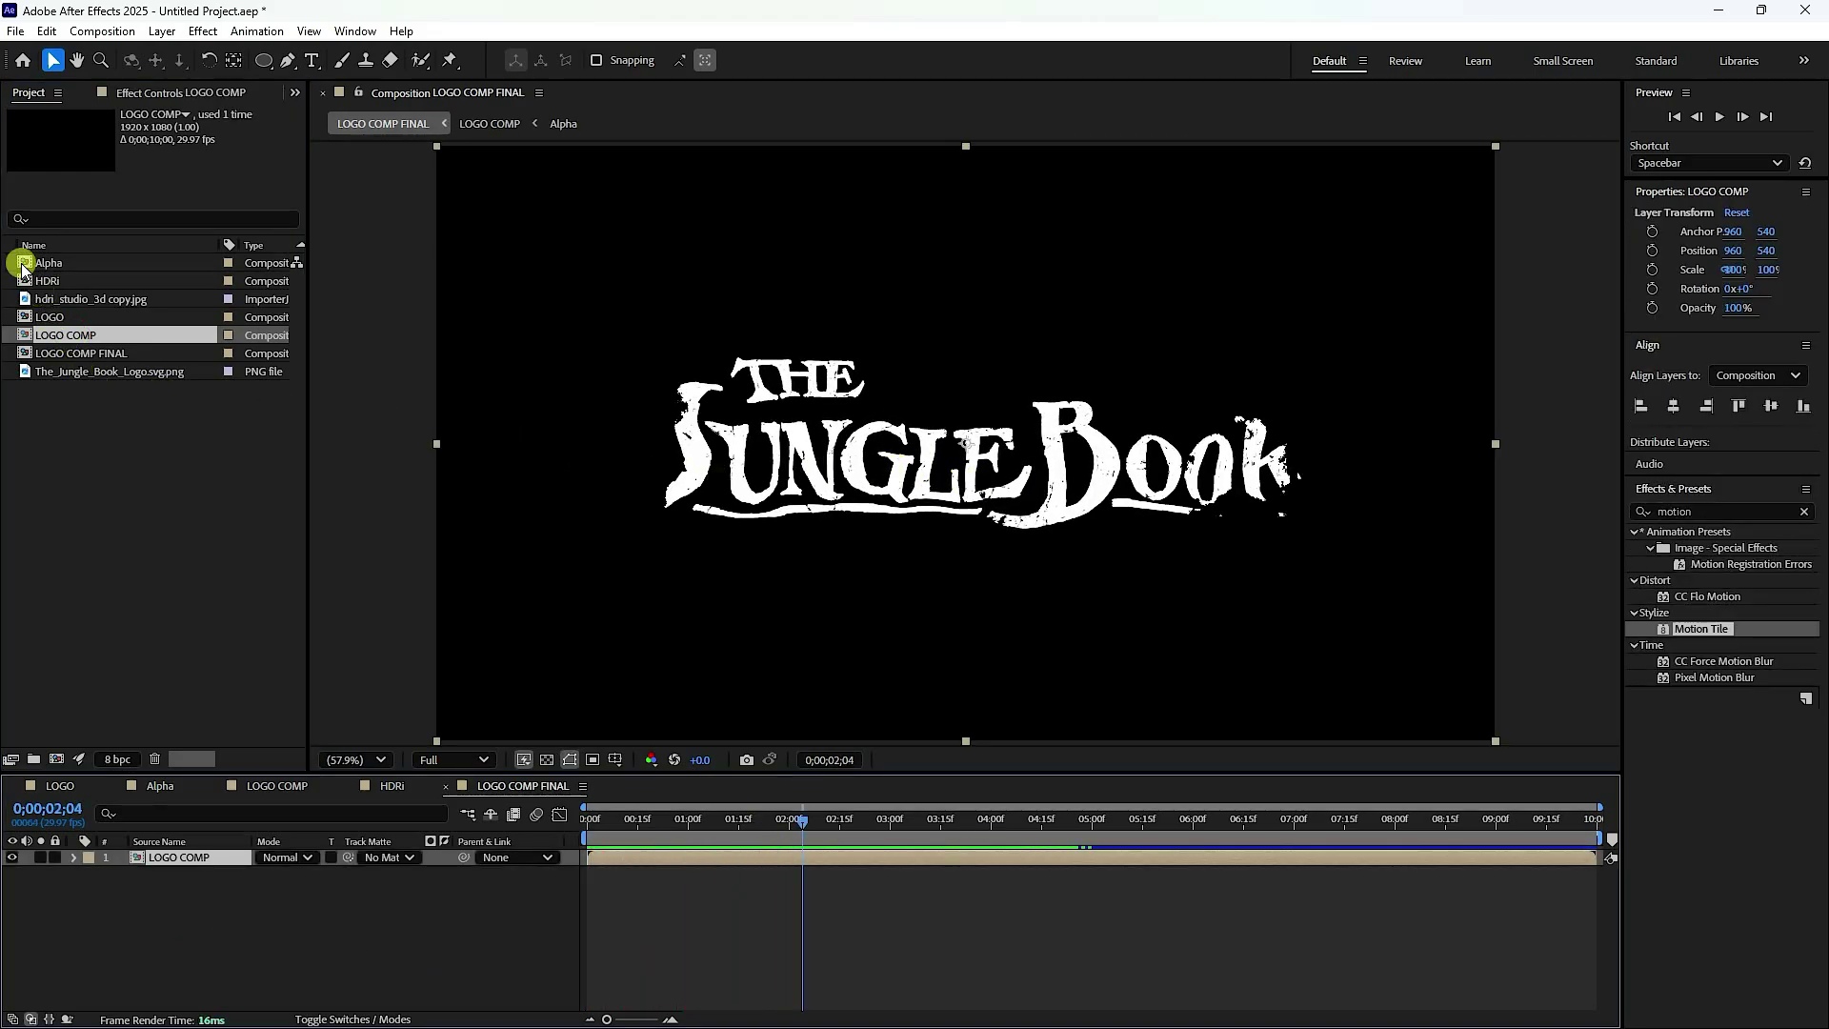
- Add HDRi beneath LOGO COMP, set LOGO COMP as its track matte, and preview the composite from the start
drag(47, 283, 221, 945)
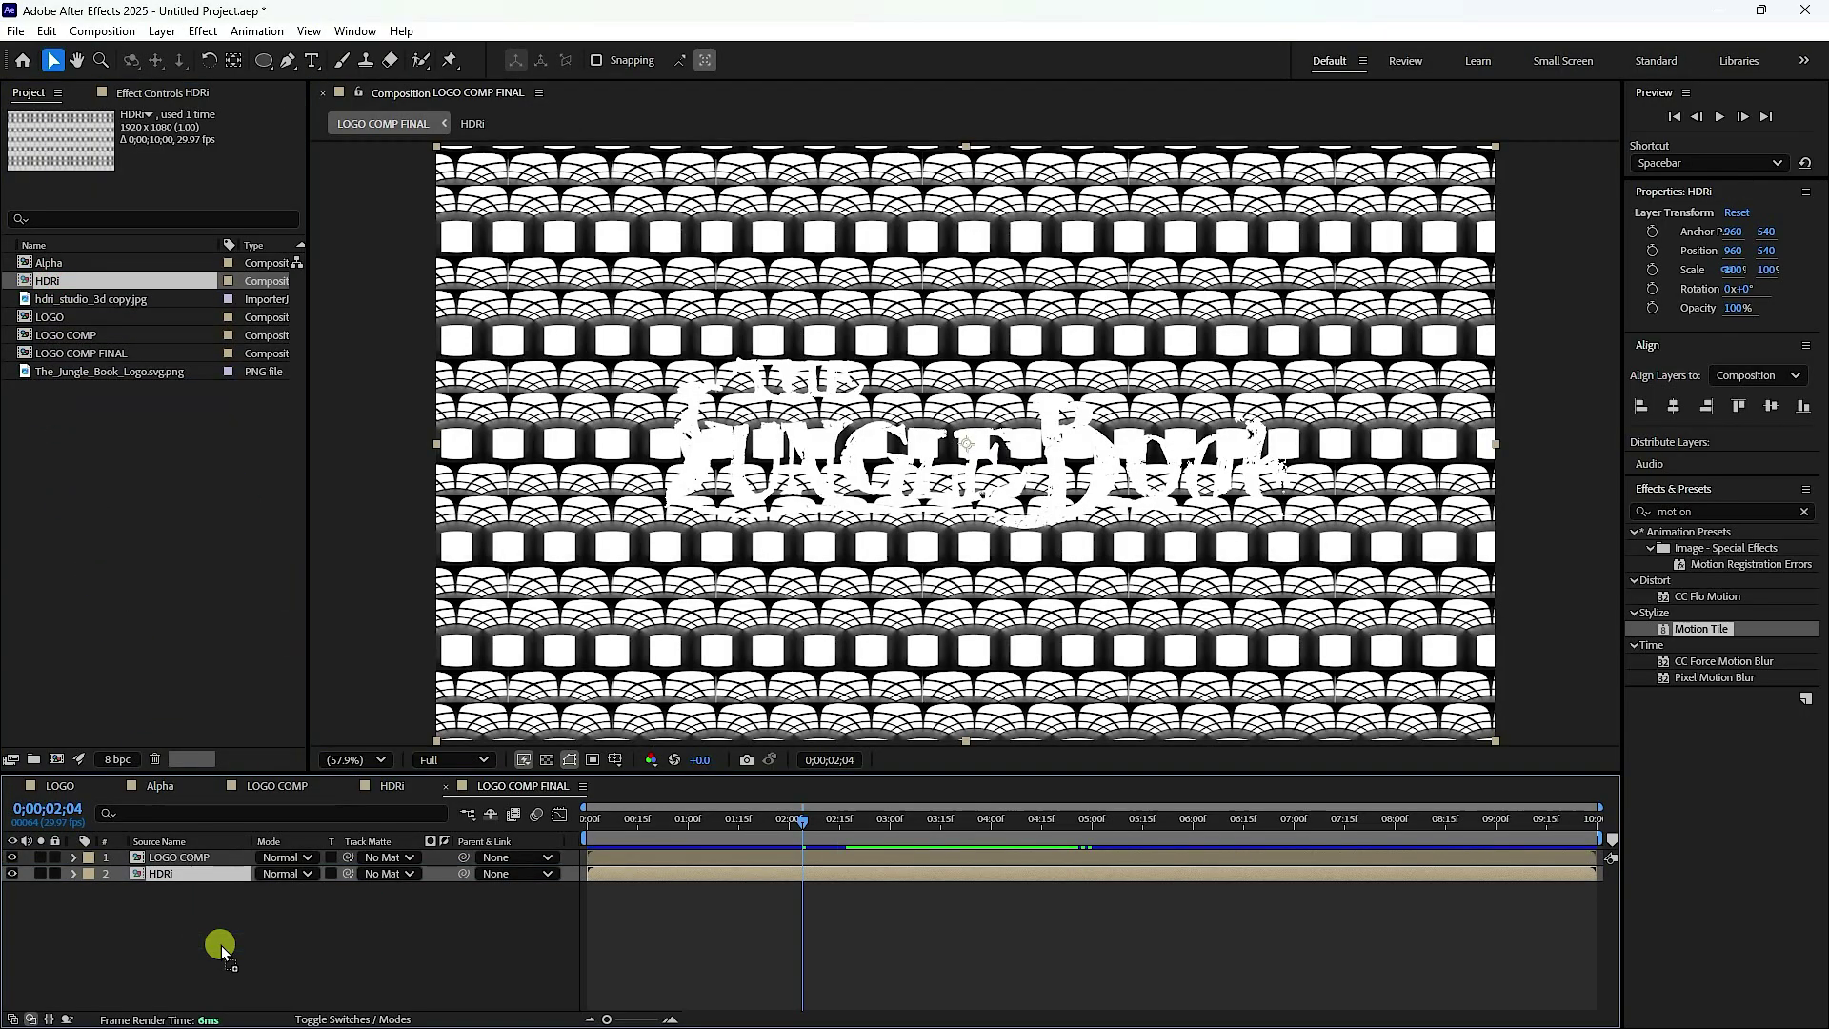
click(386, 874)
click(412, 924)
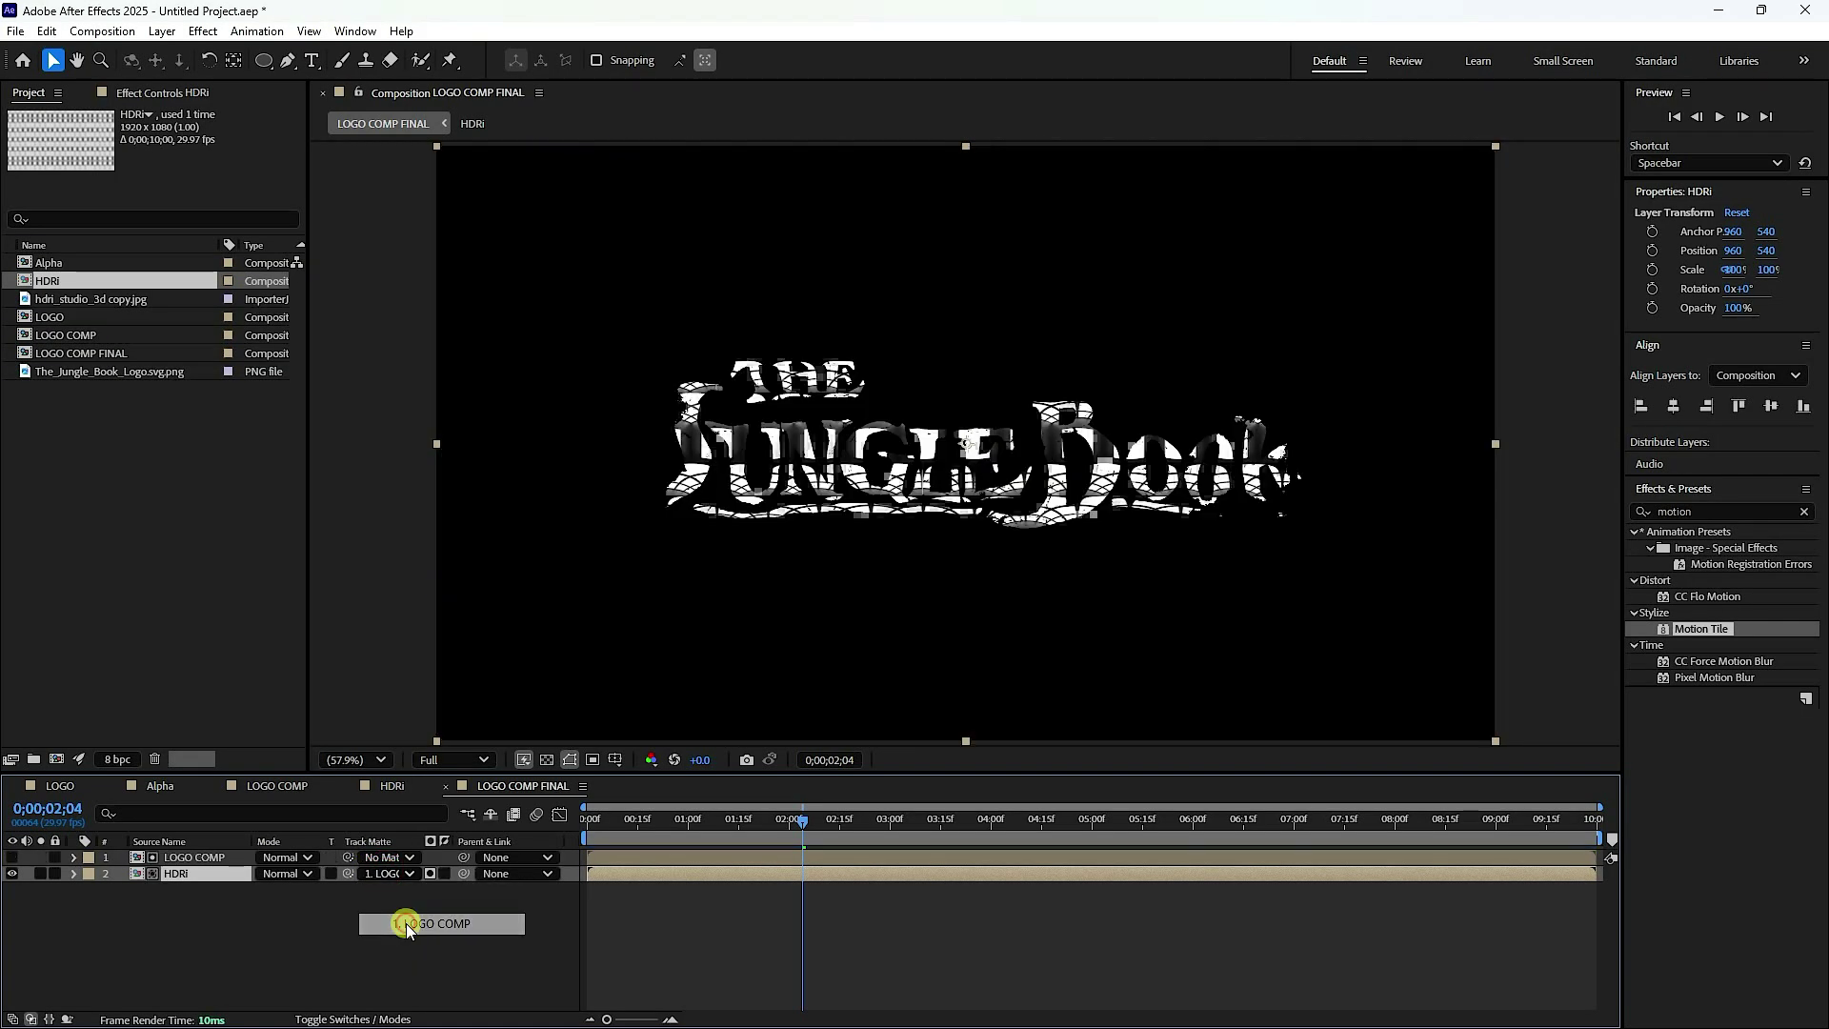
drag(801, 817, 498, 923)
key(space)
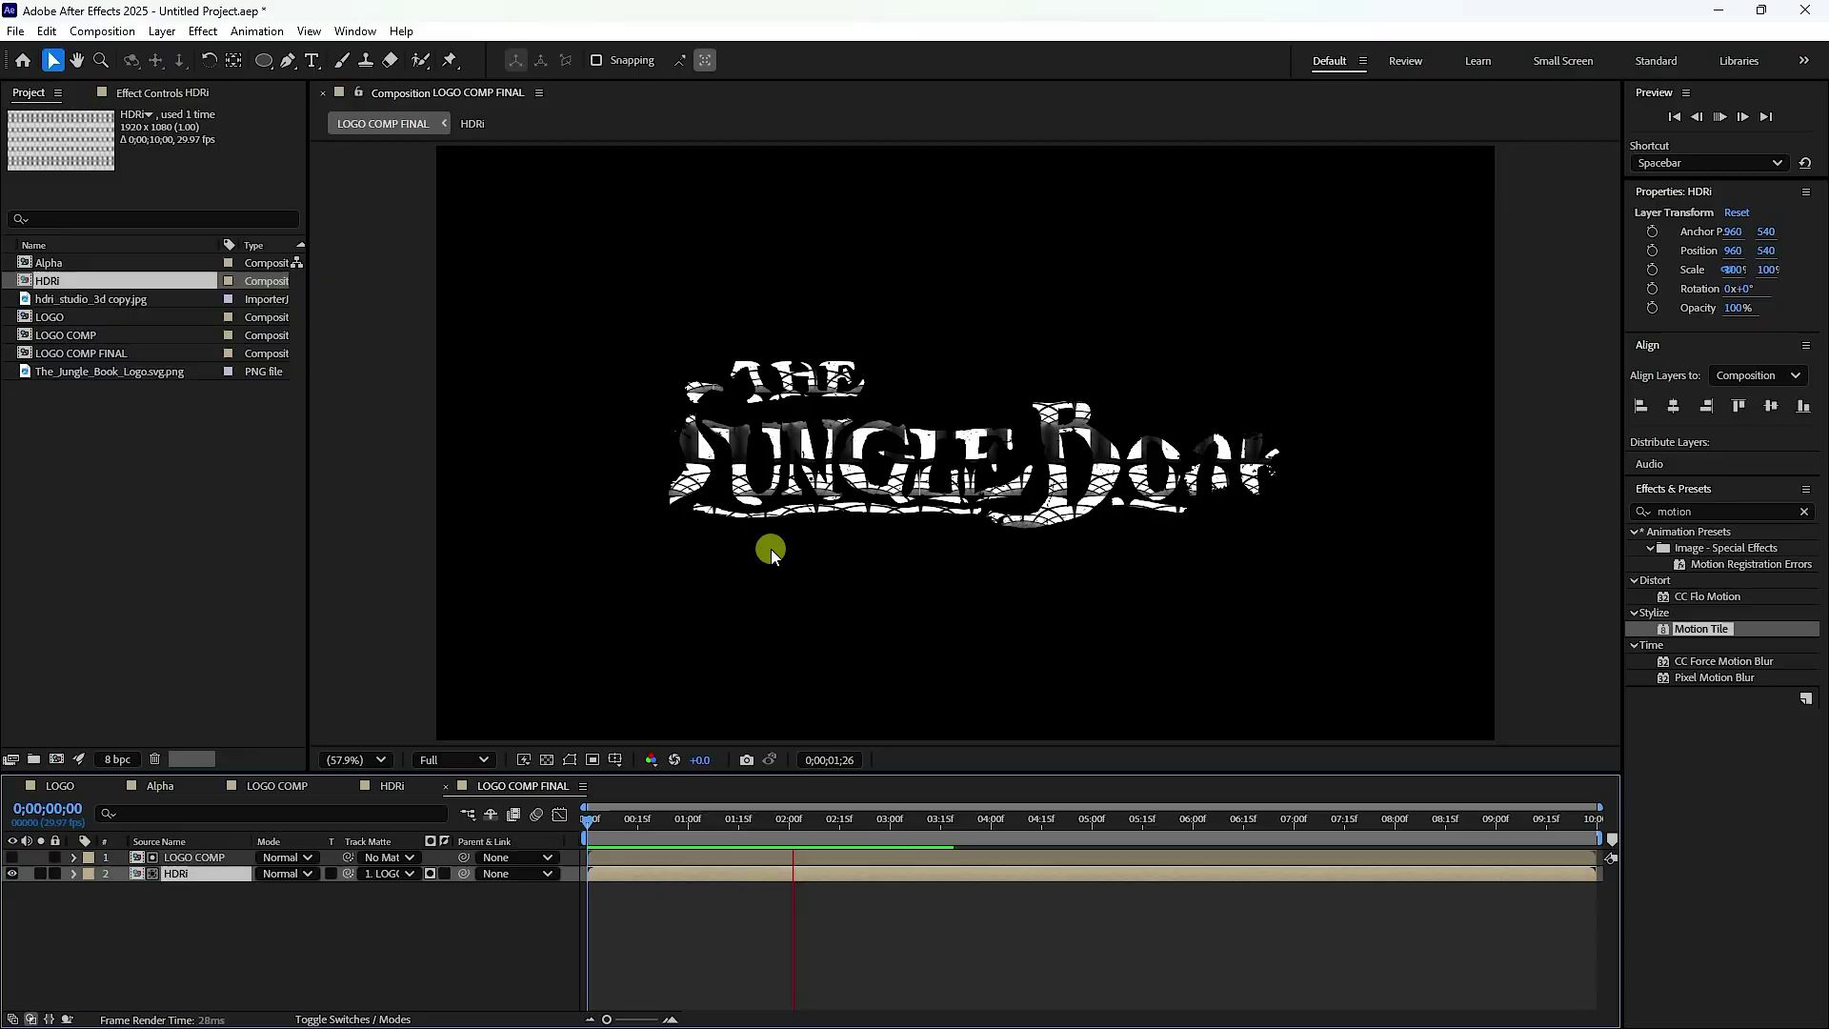
- Stop the preview at 0;00;02;18 and apply the Tint effect to the HDRi layer
key(slash)
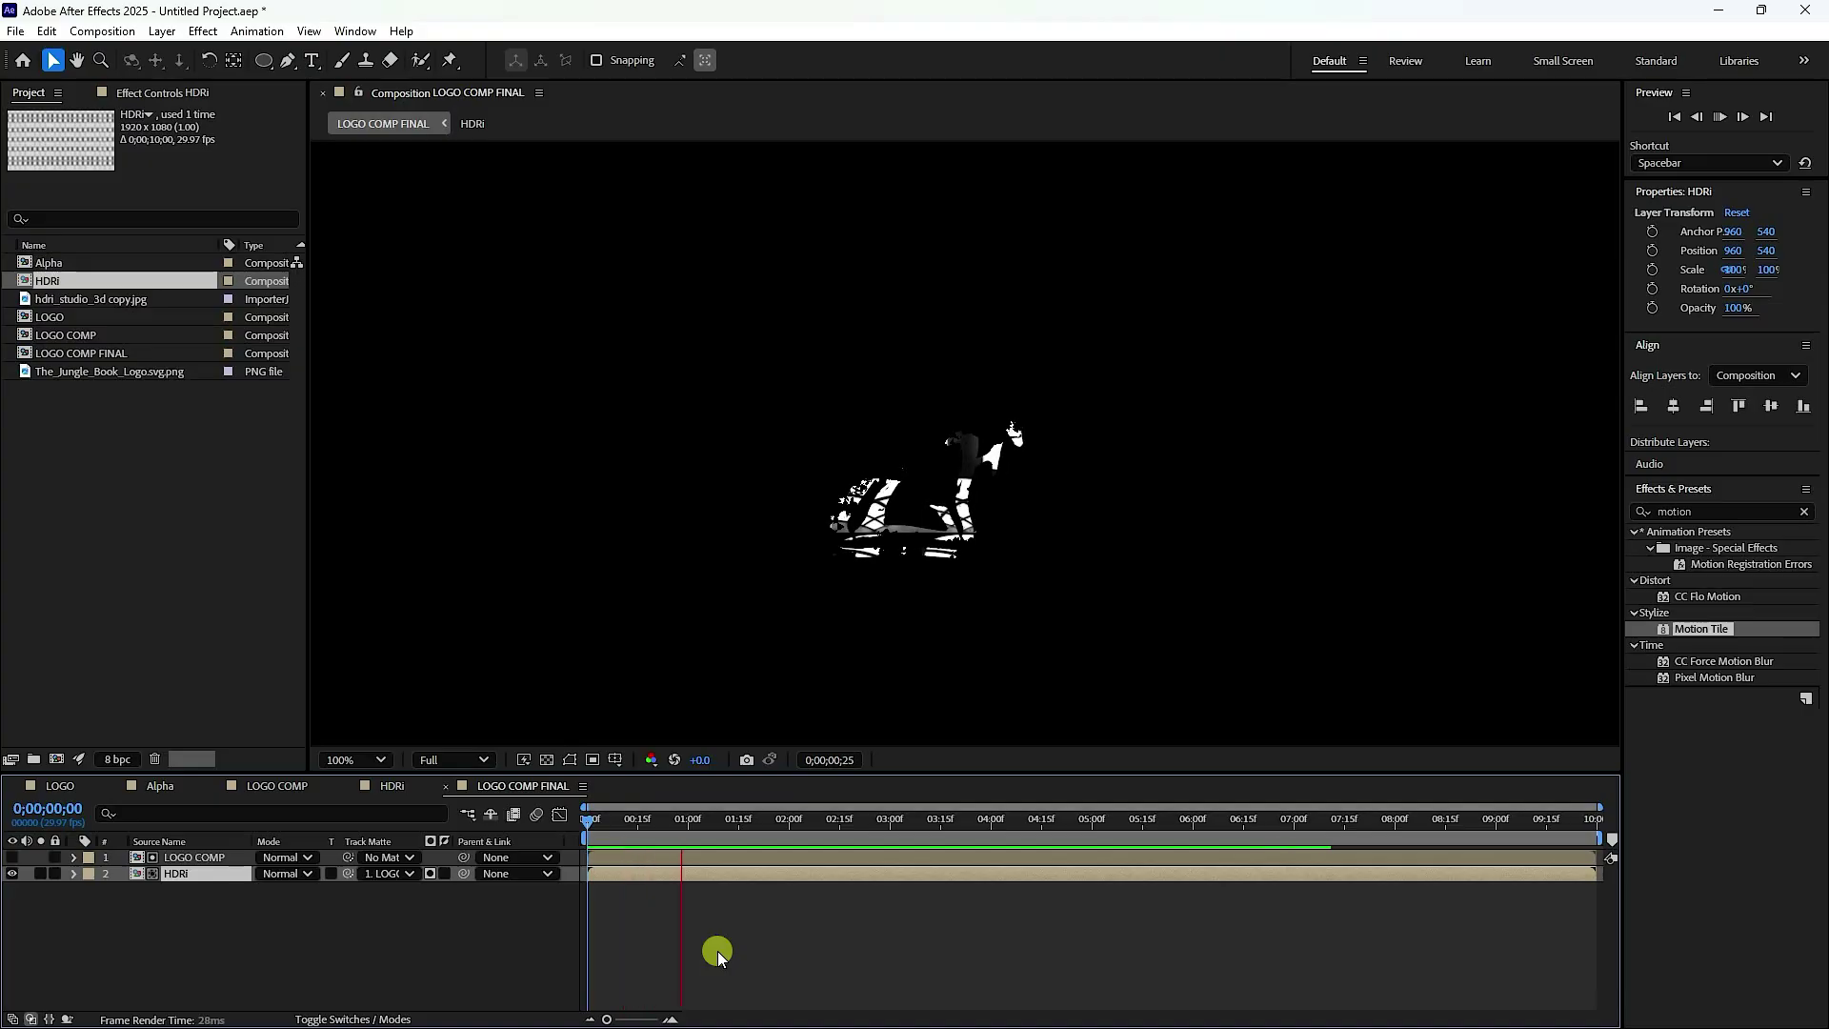
key(space)
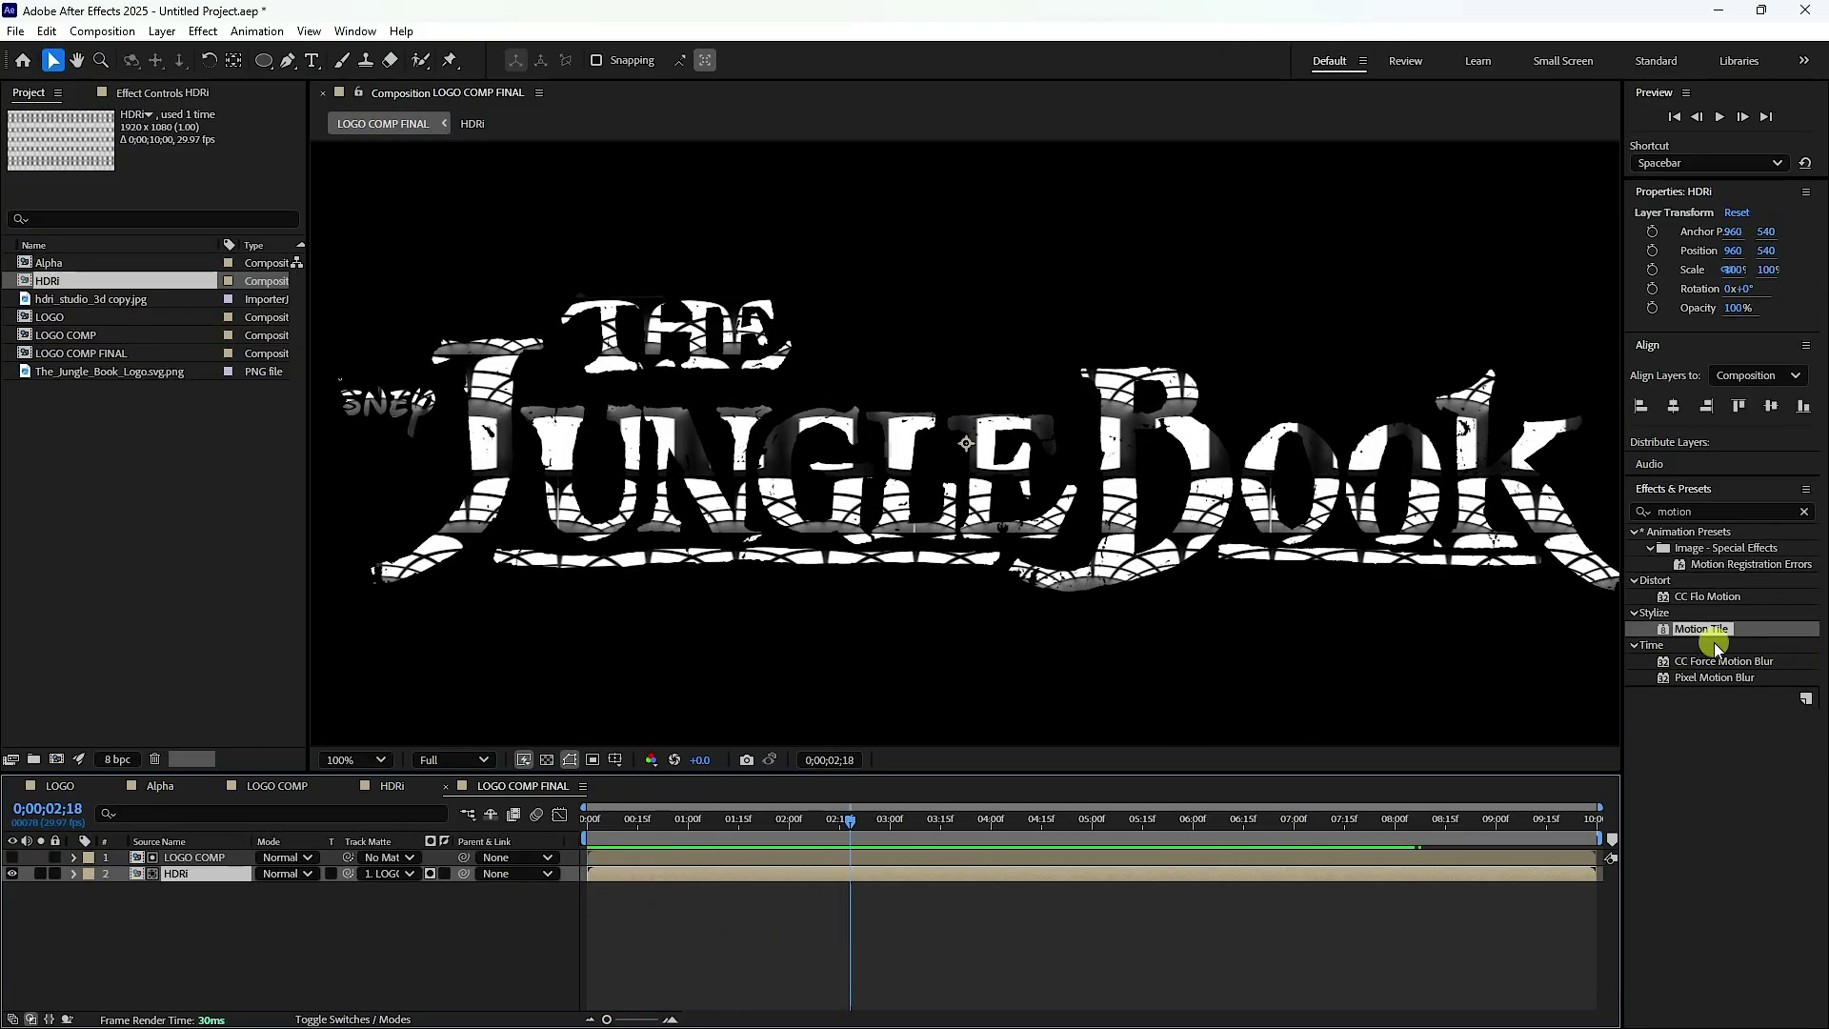
click(1709, 510)
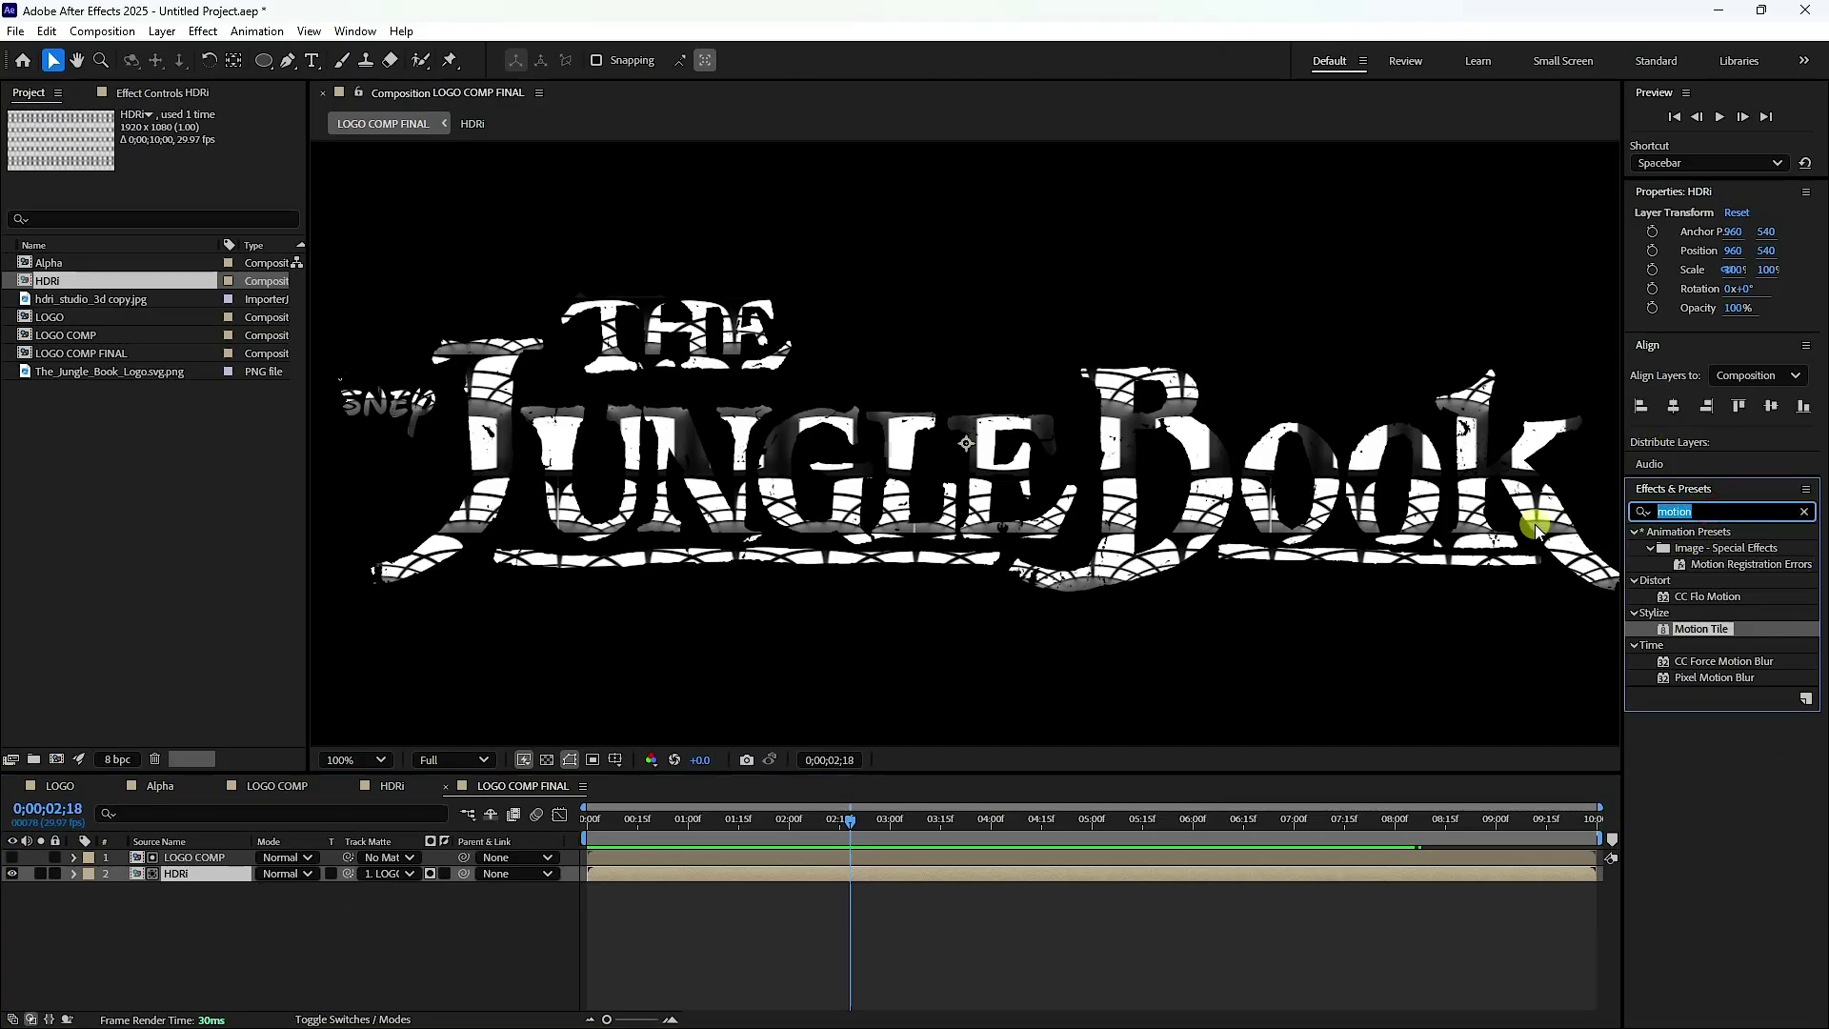
key(BackSpace)
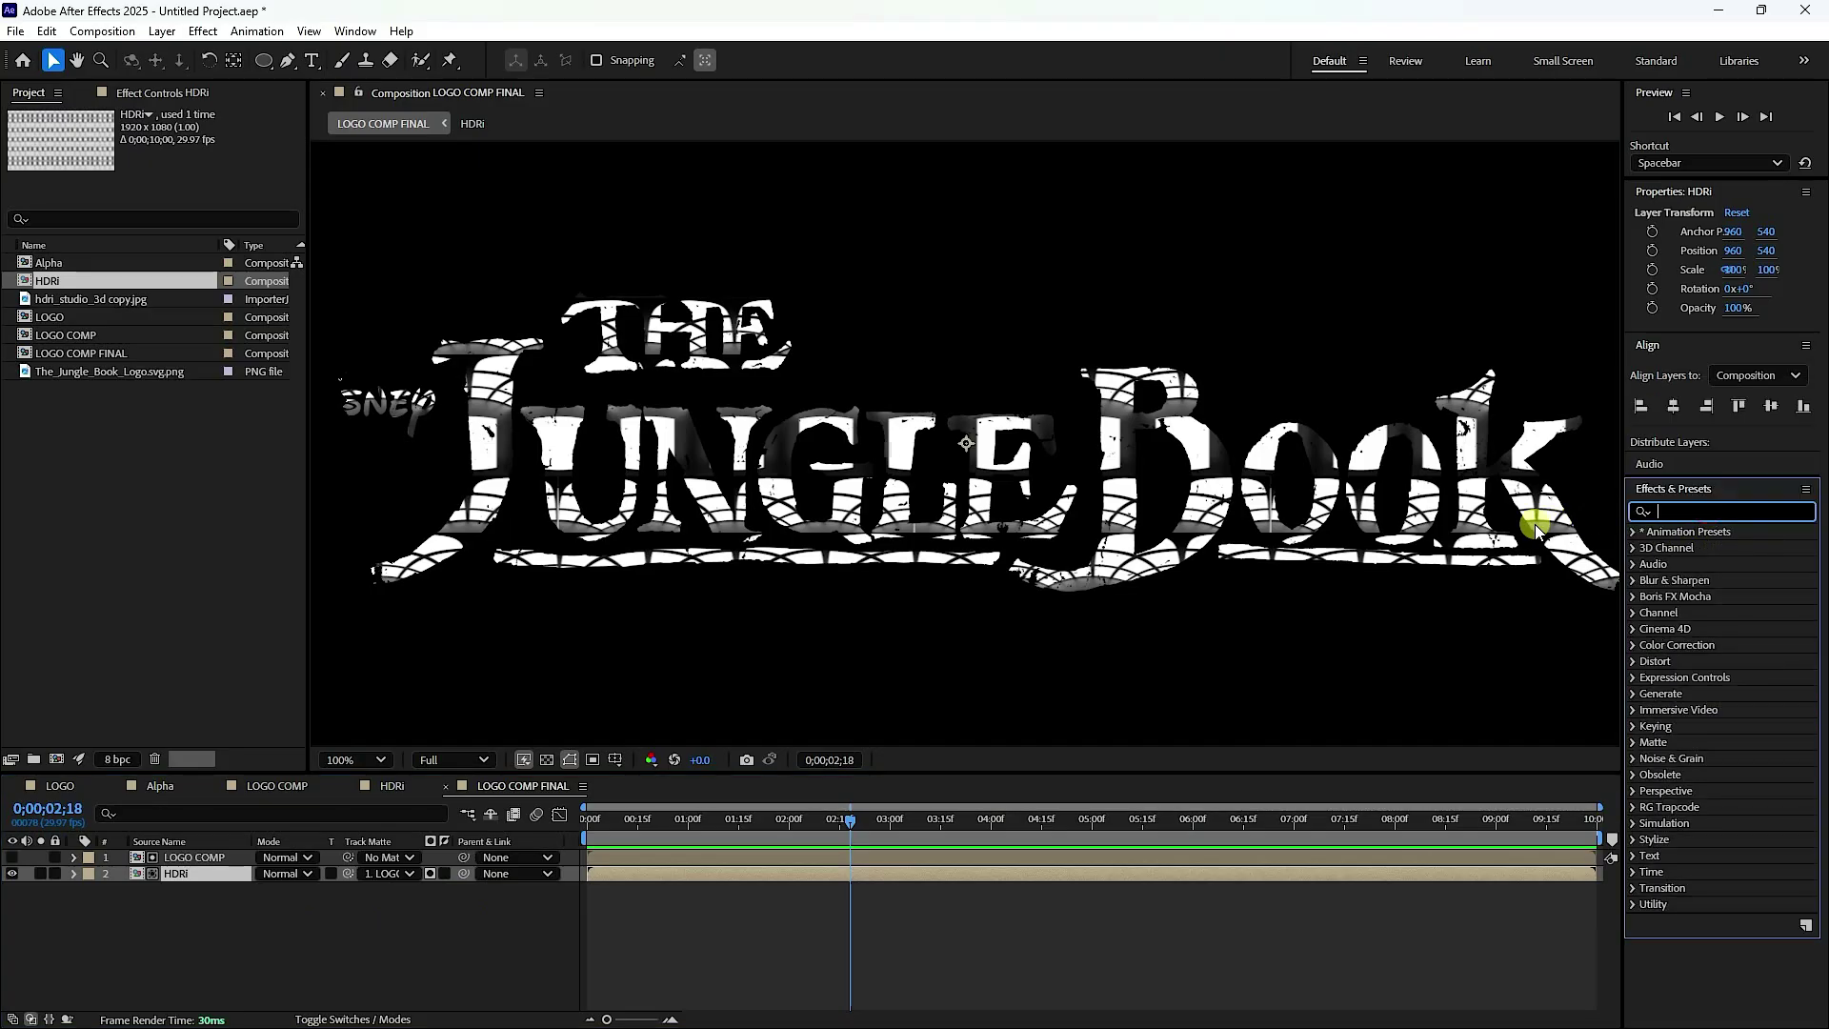
text(tin)
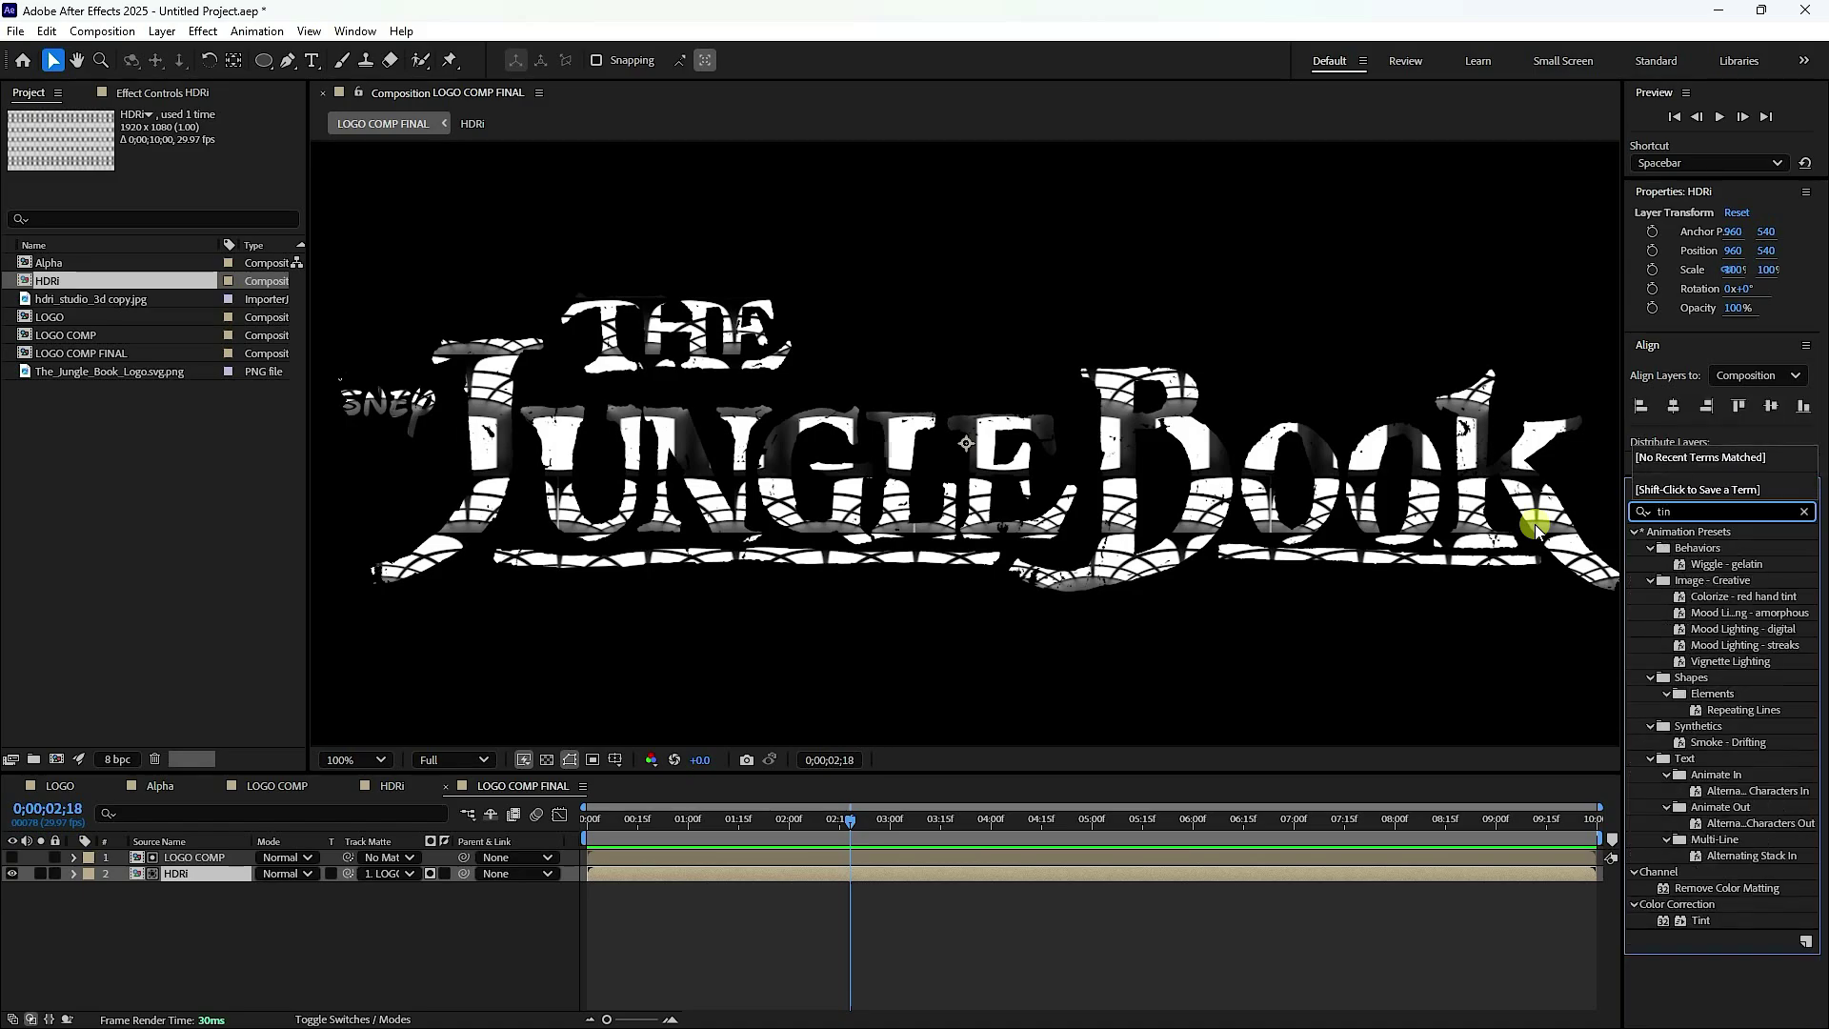
text(t)
drag(1675, 595, 196, 873)
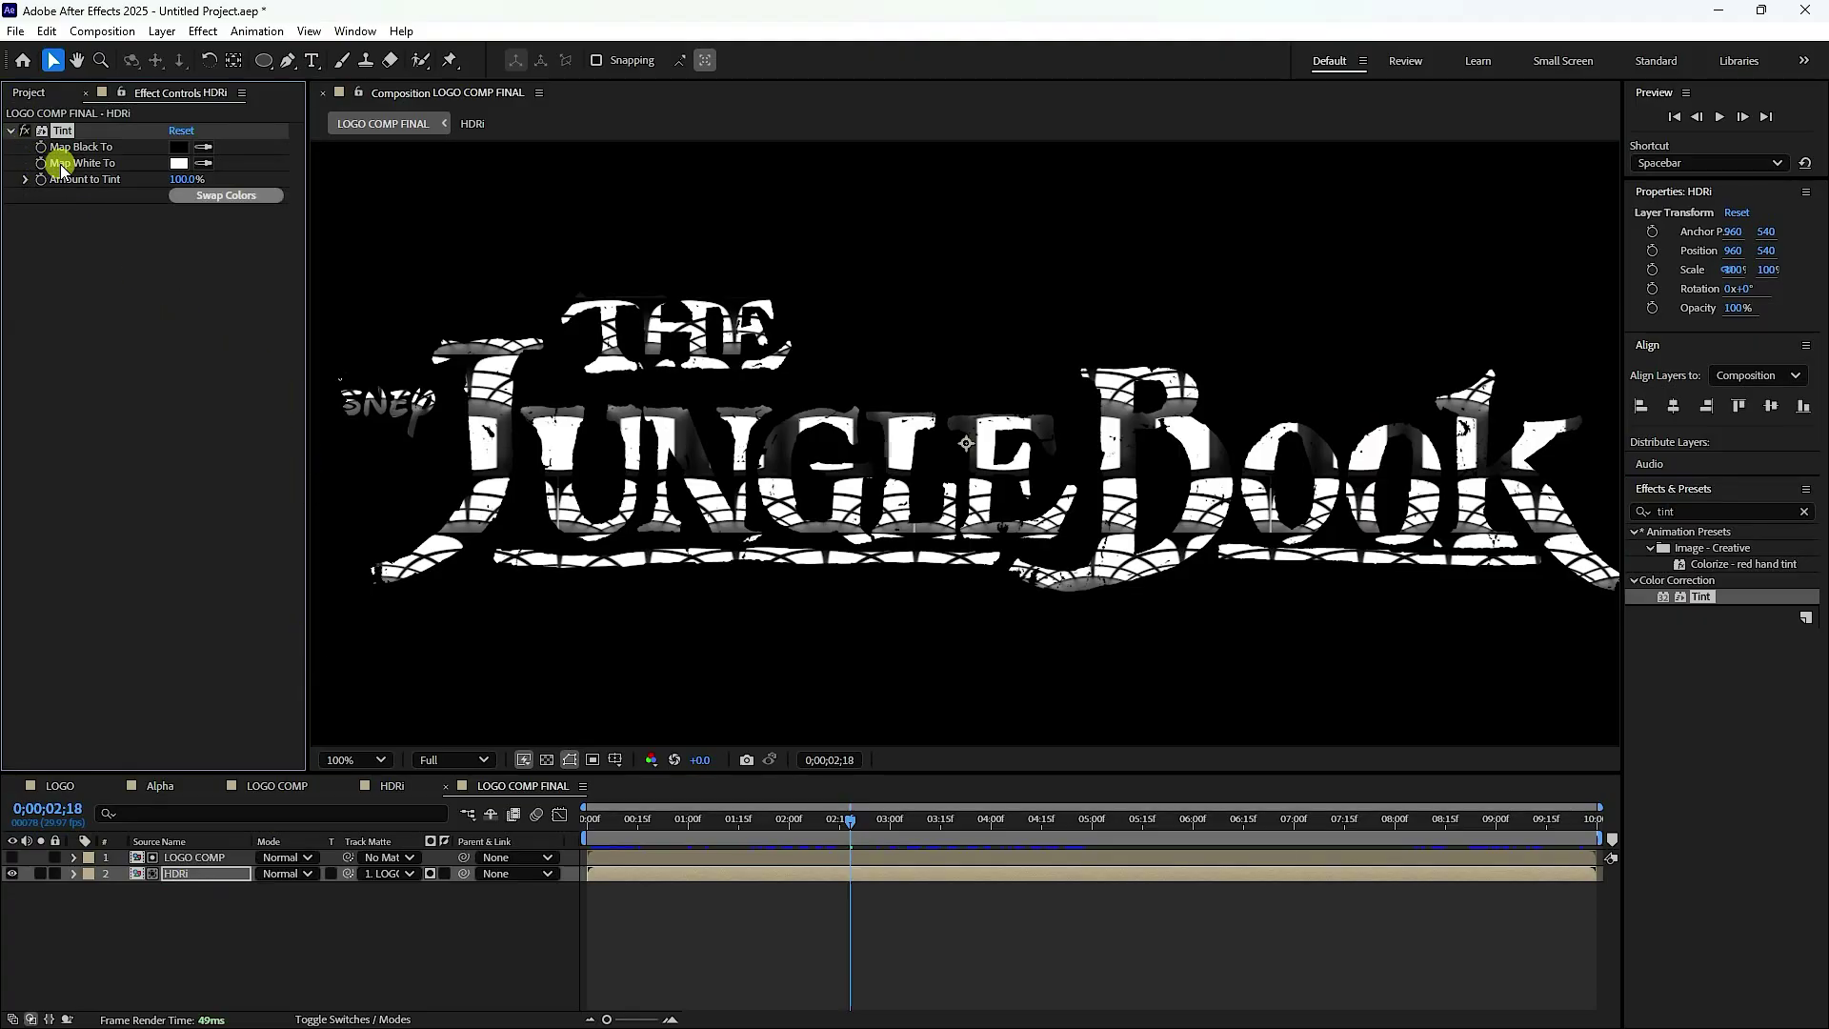
- Set Tint's Map White To colour to a golden yellow with hue 42° and saturation 75%
click(179, 164)
click(1027, 492)
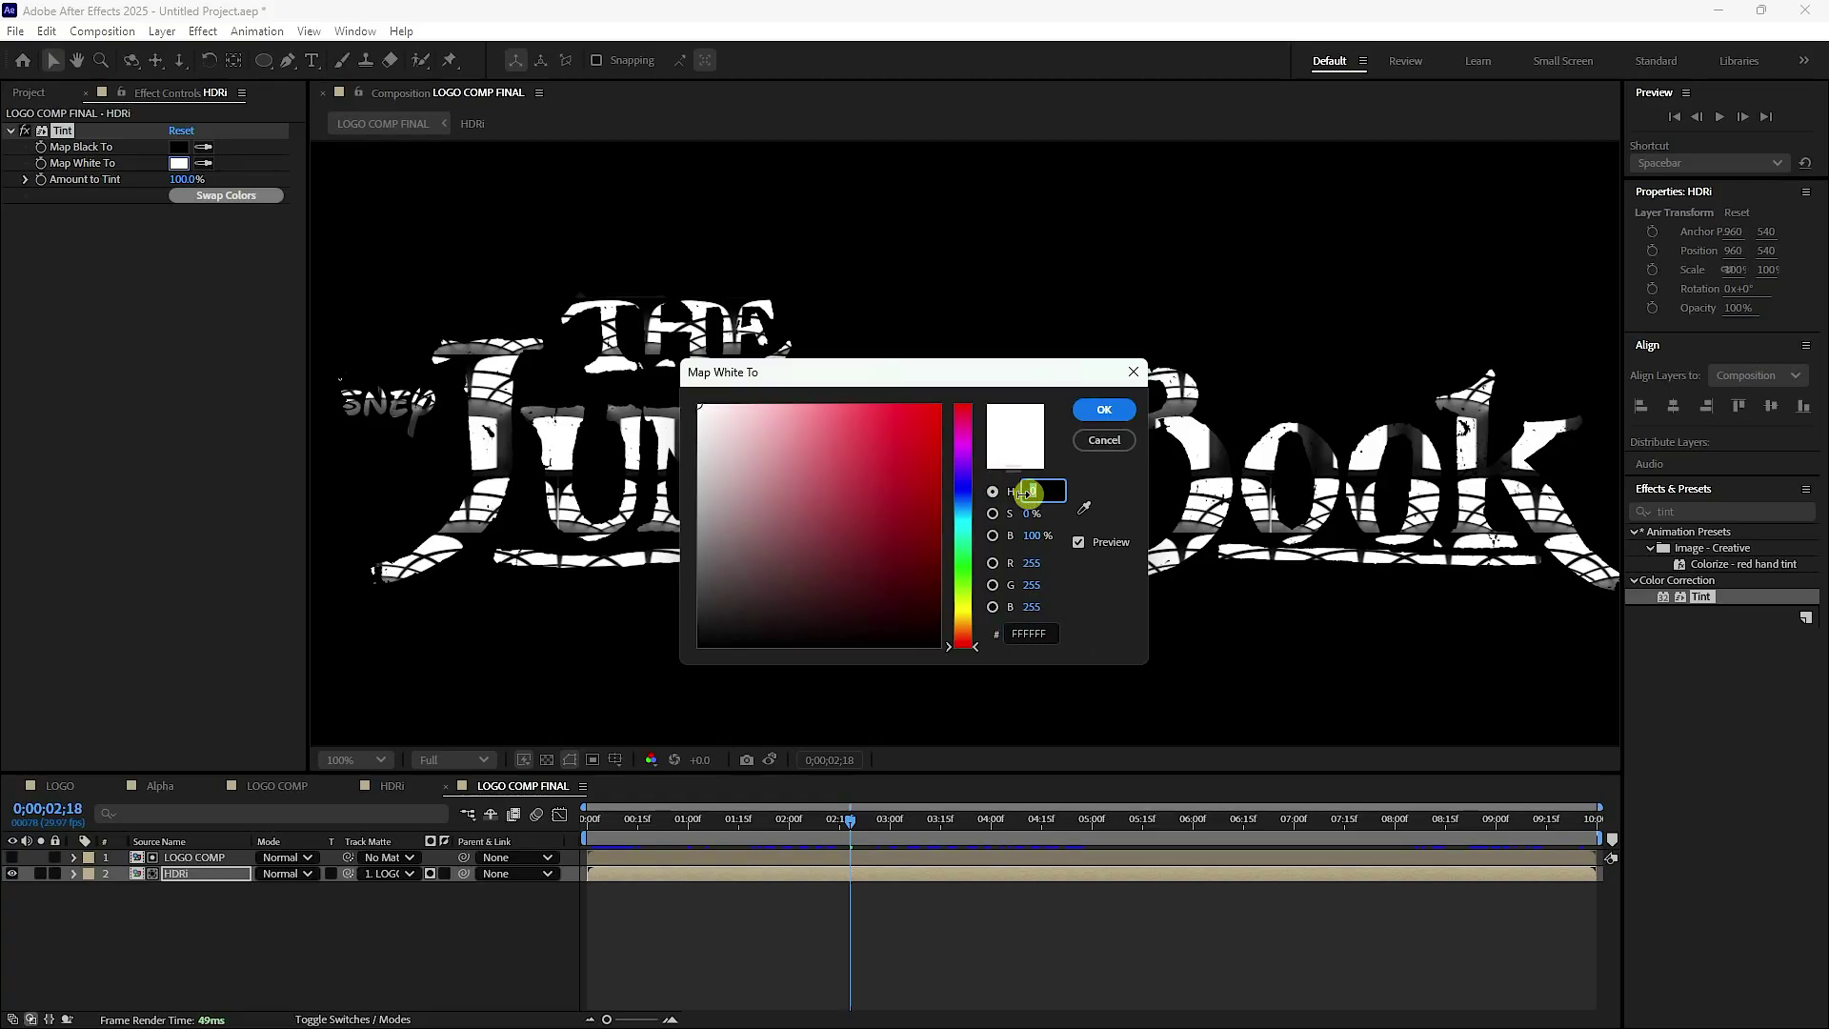
text(42)
key(Tab)
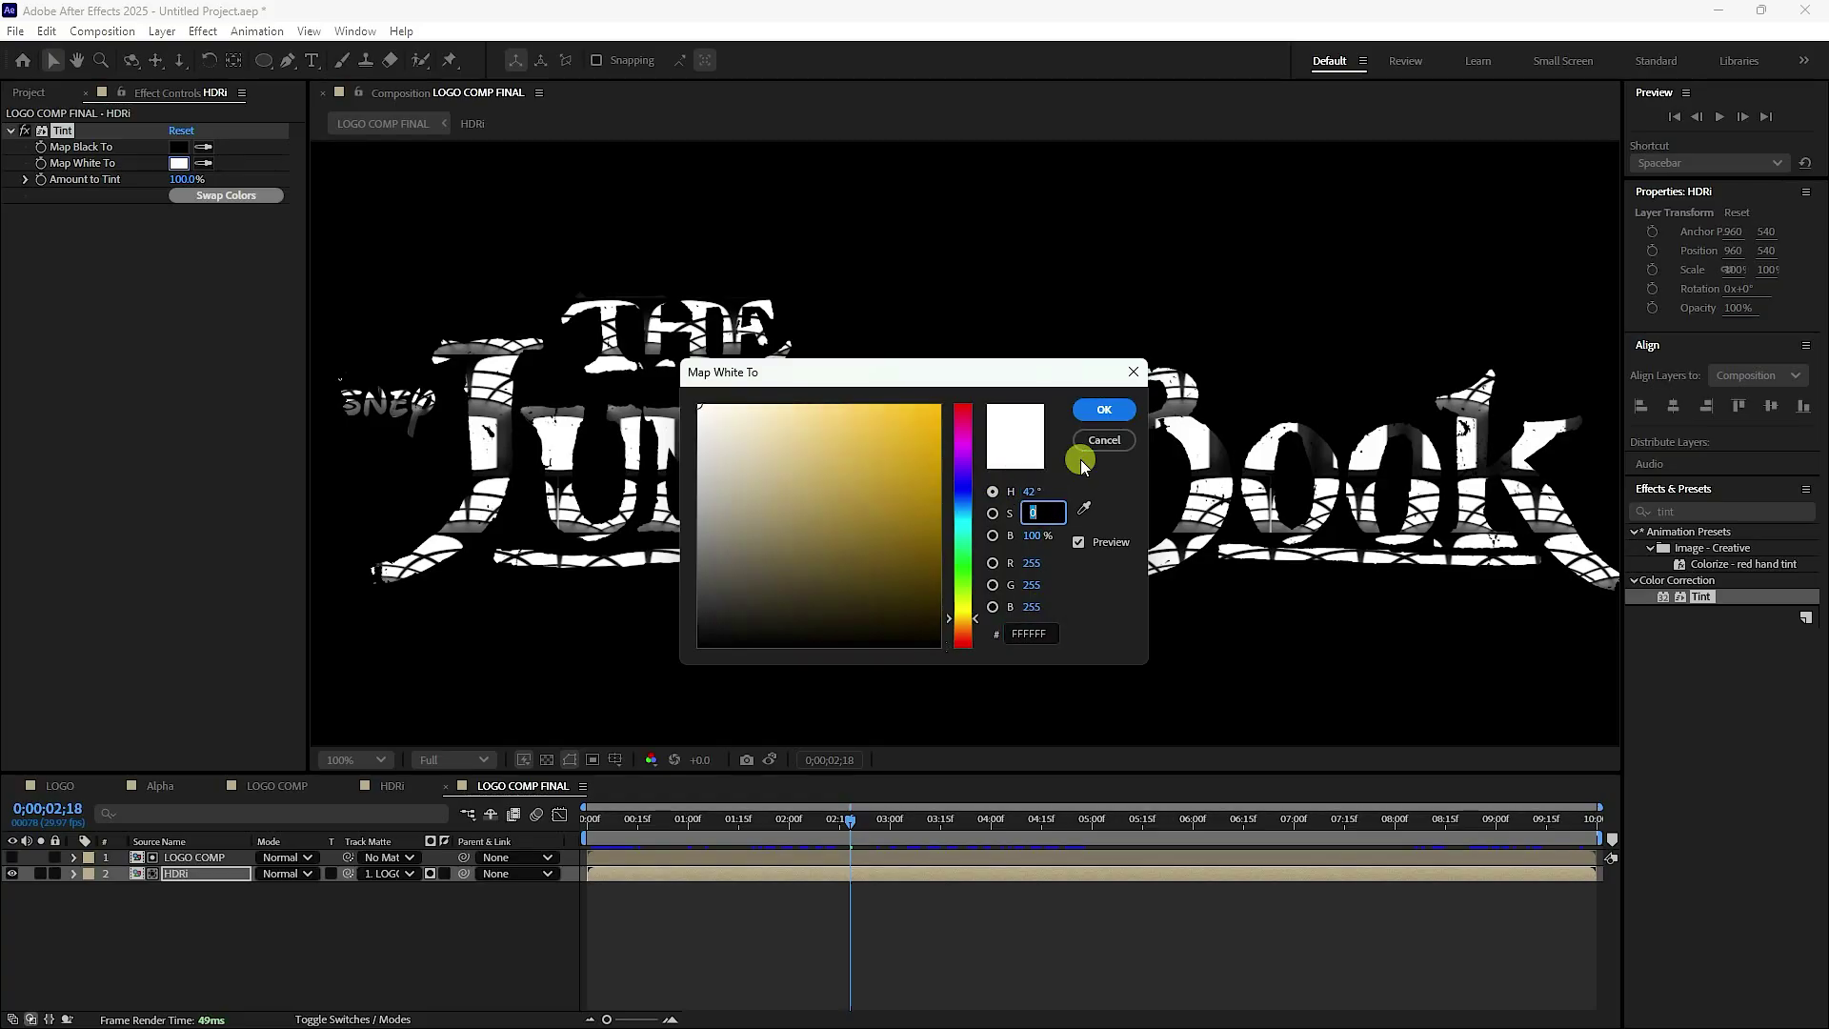
text(75)
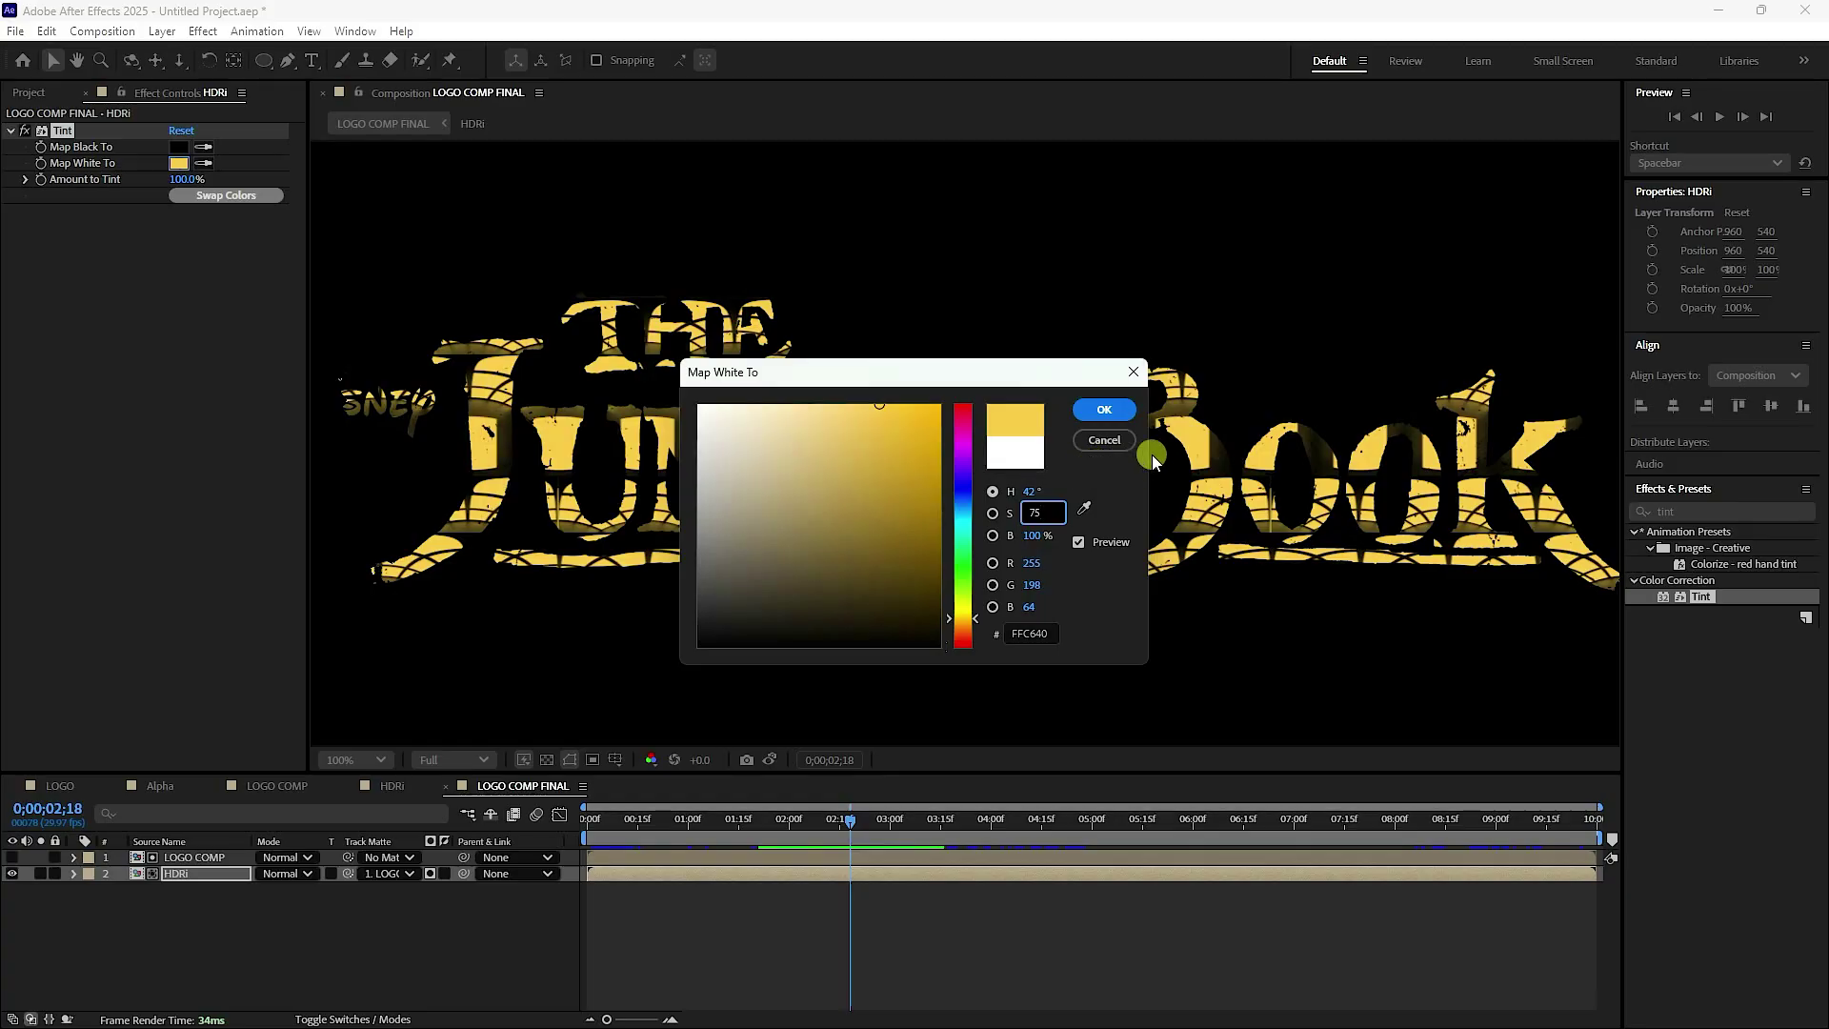
click(1102, 409)
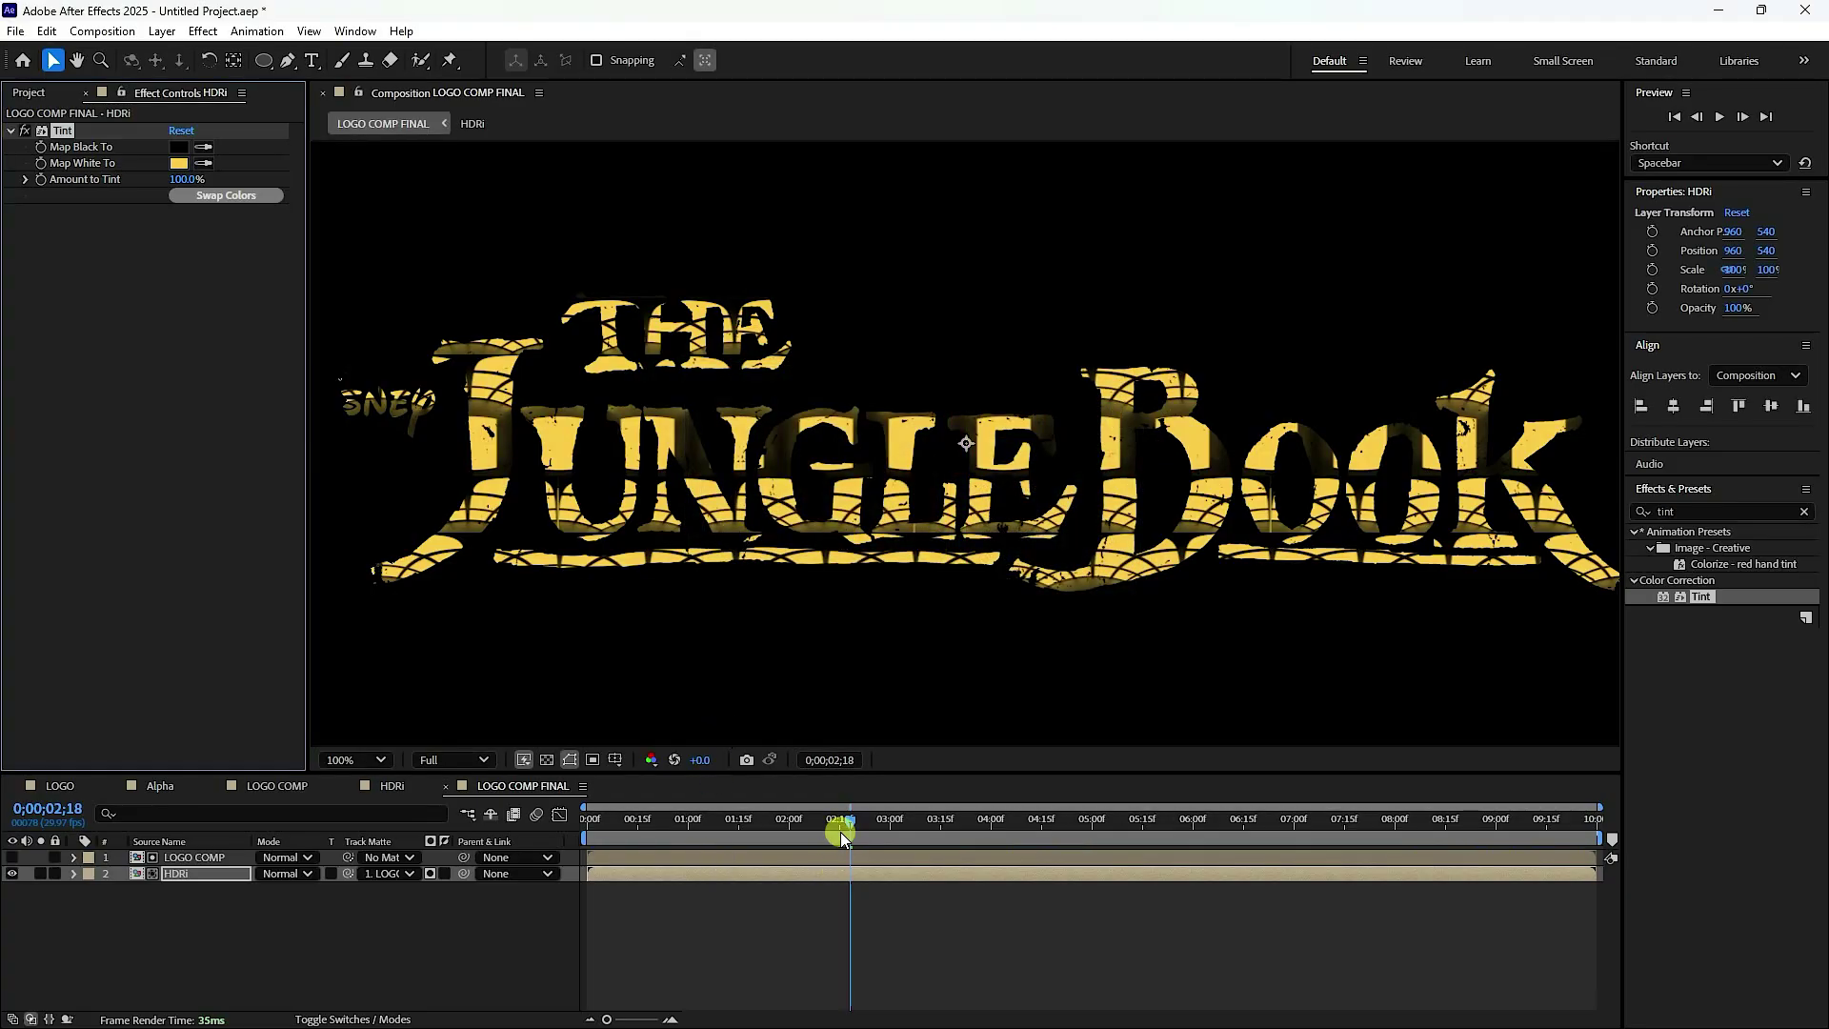
- Apply CC Glass to the HDRi layer and reorder Tint beneath it in the effect stack
click(1698, 503)
double_click(1695, 510)
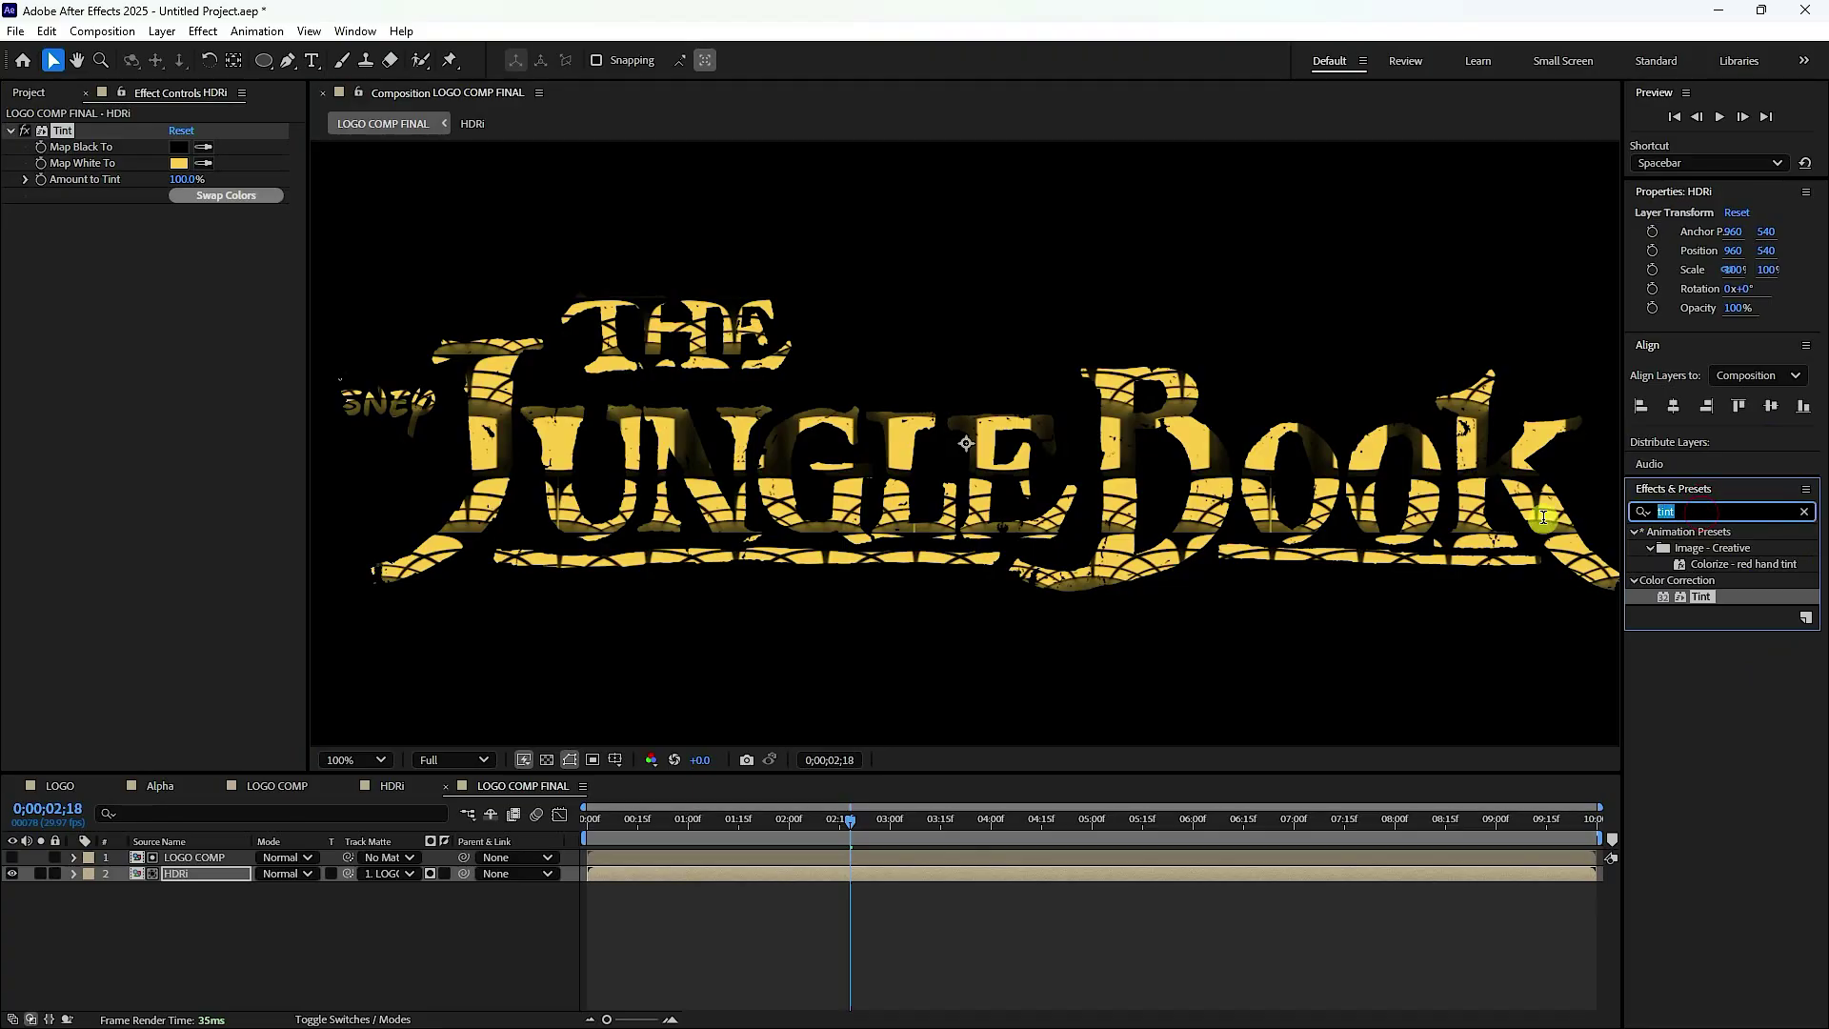
text(cc gl)
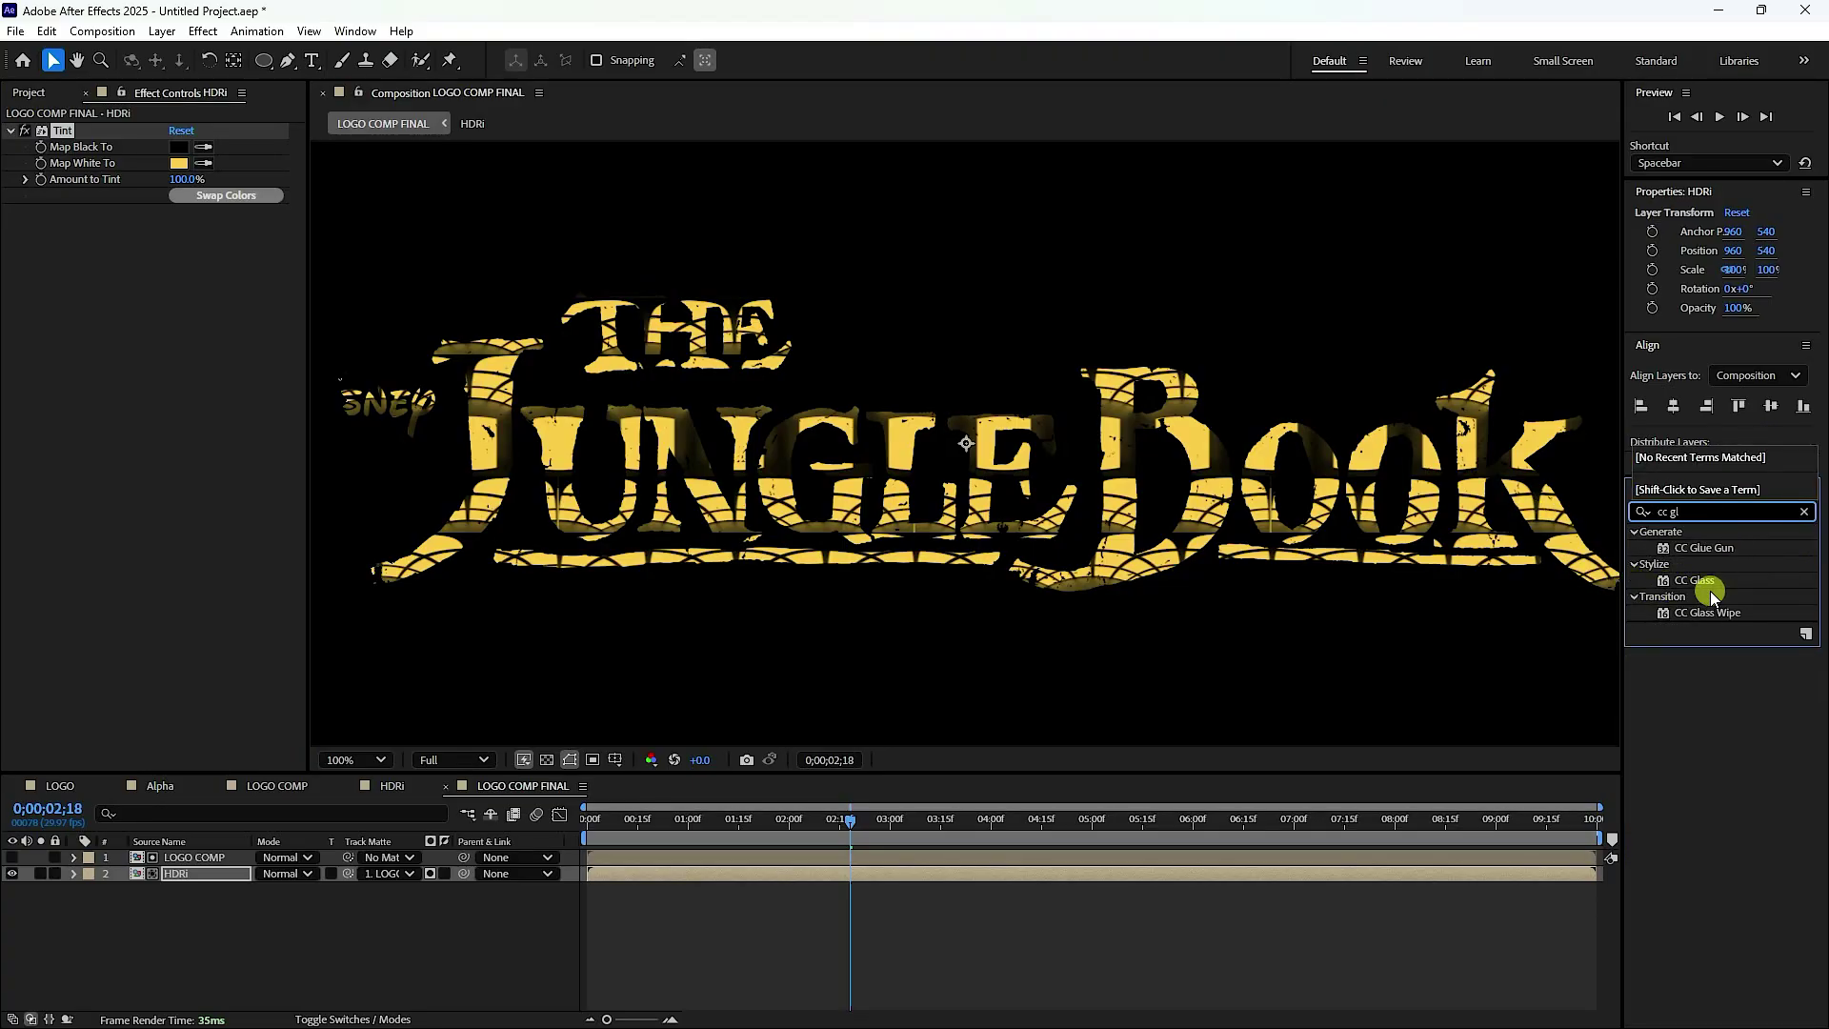
drag(1705, 583, 180, 869)
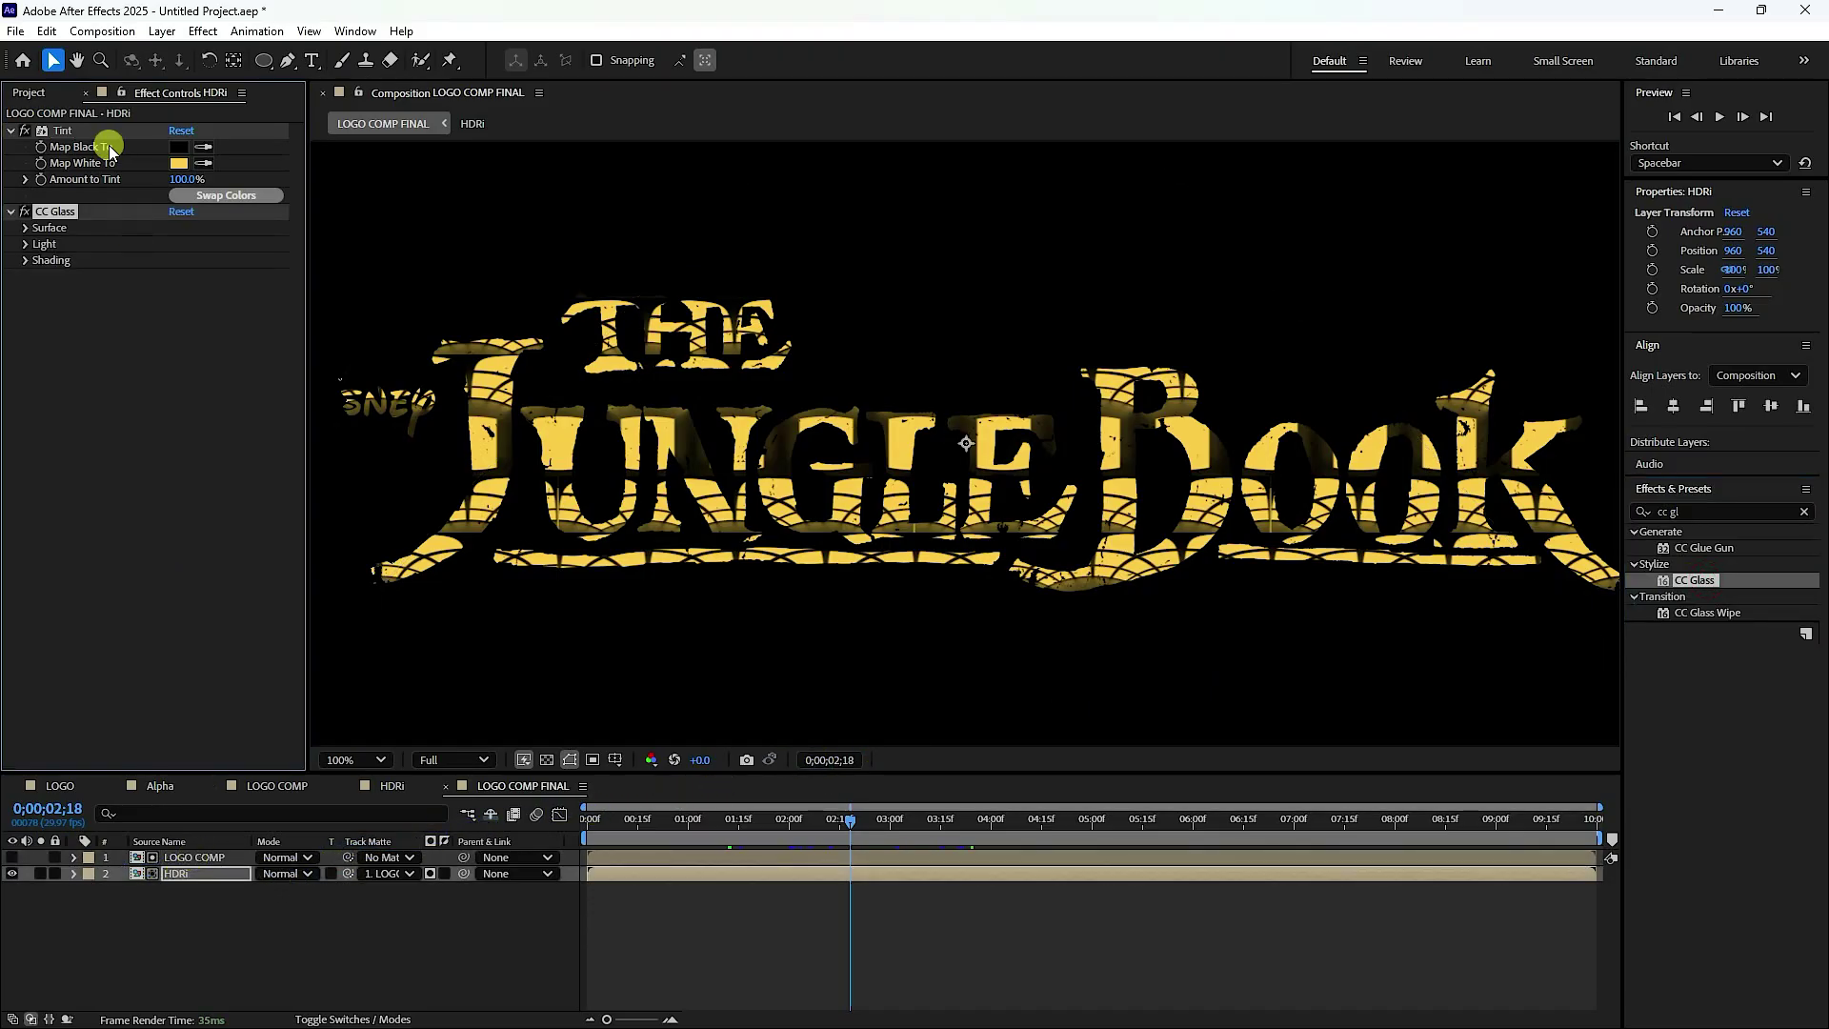
drag(62, 130, 42, 293)
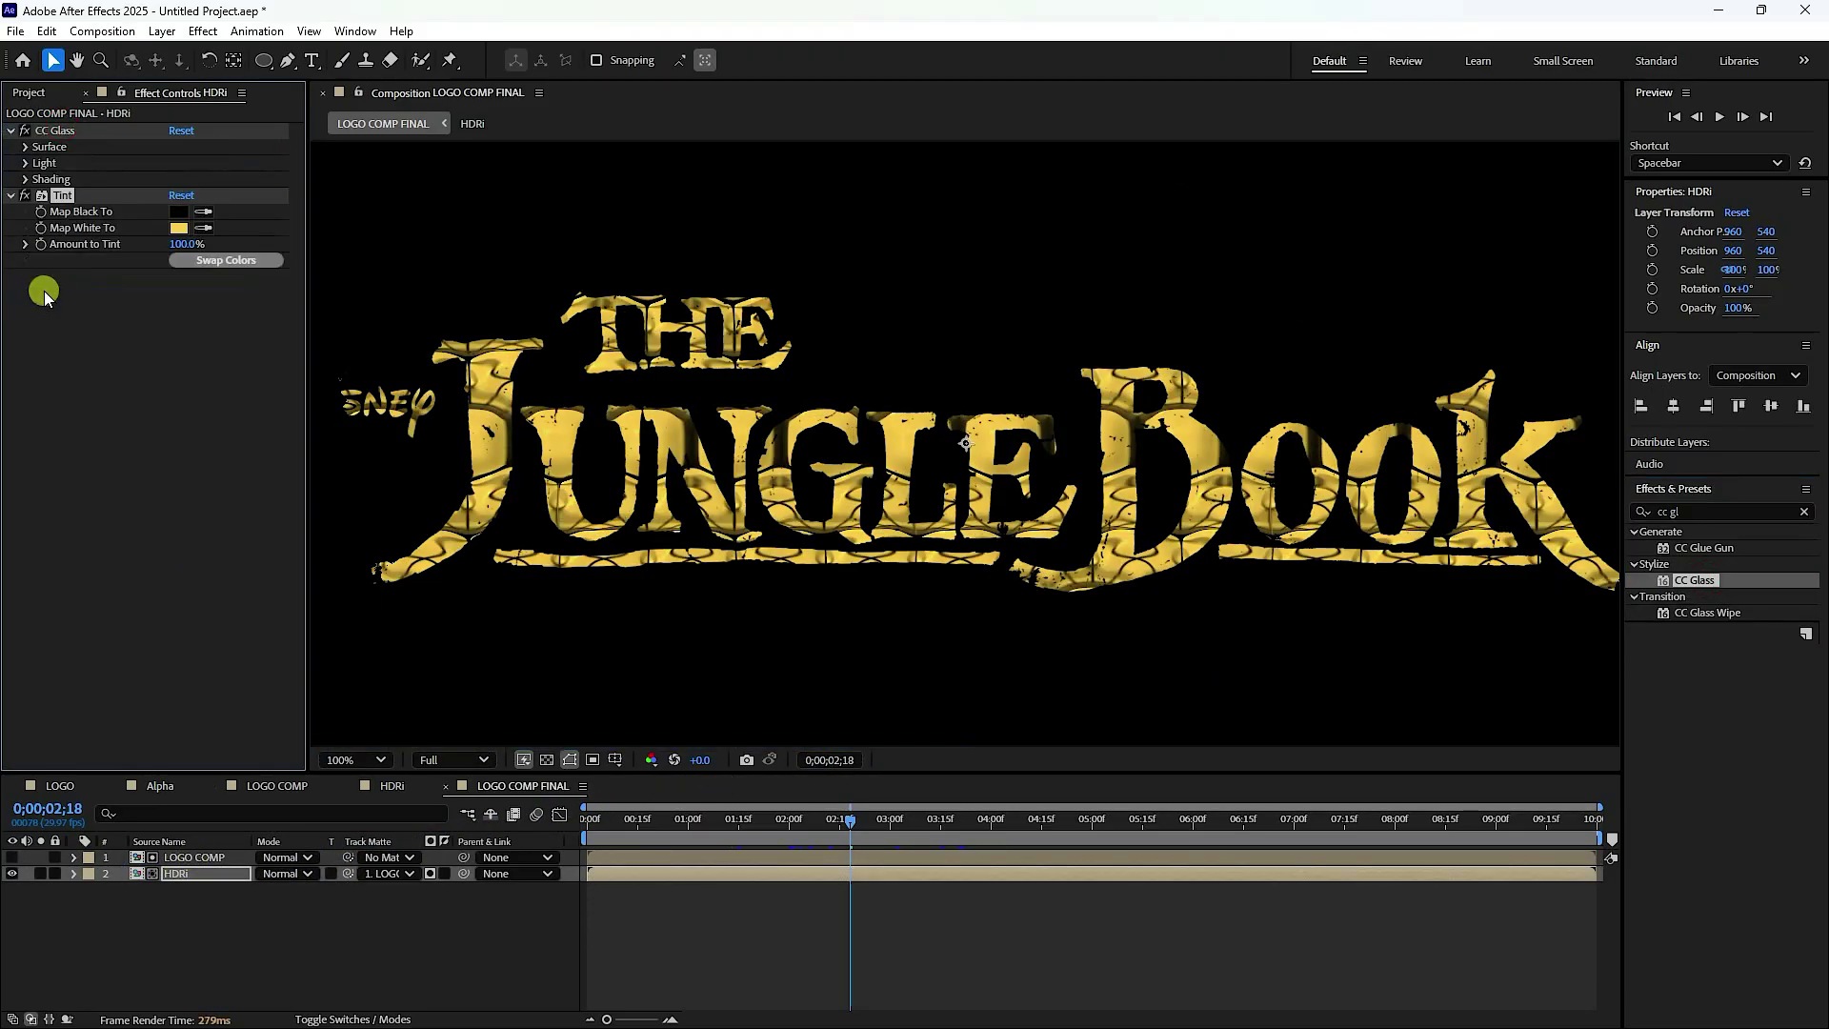
- Set CC Glass's Bump Map to LOGO COMP and raise its surface Height to 100
click(40, 147)
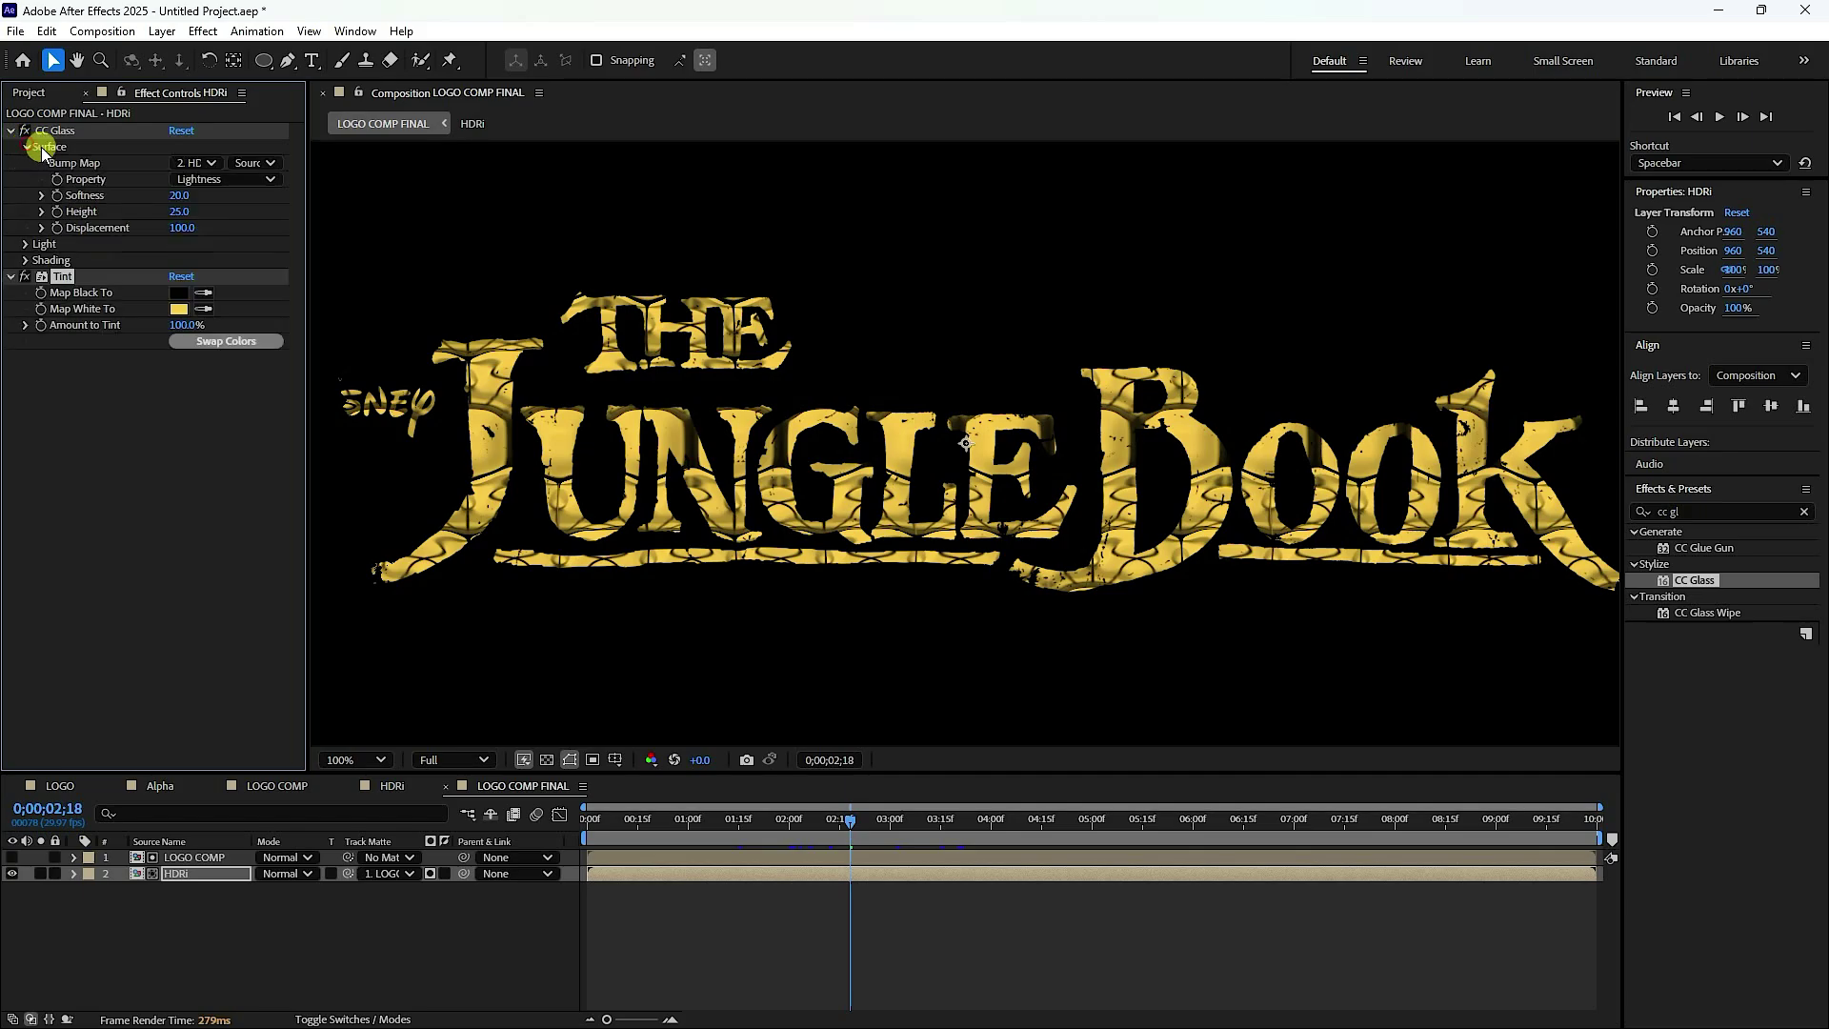
click(195, 163)
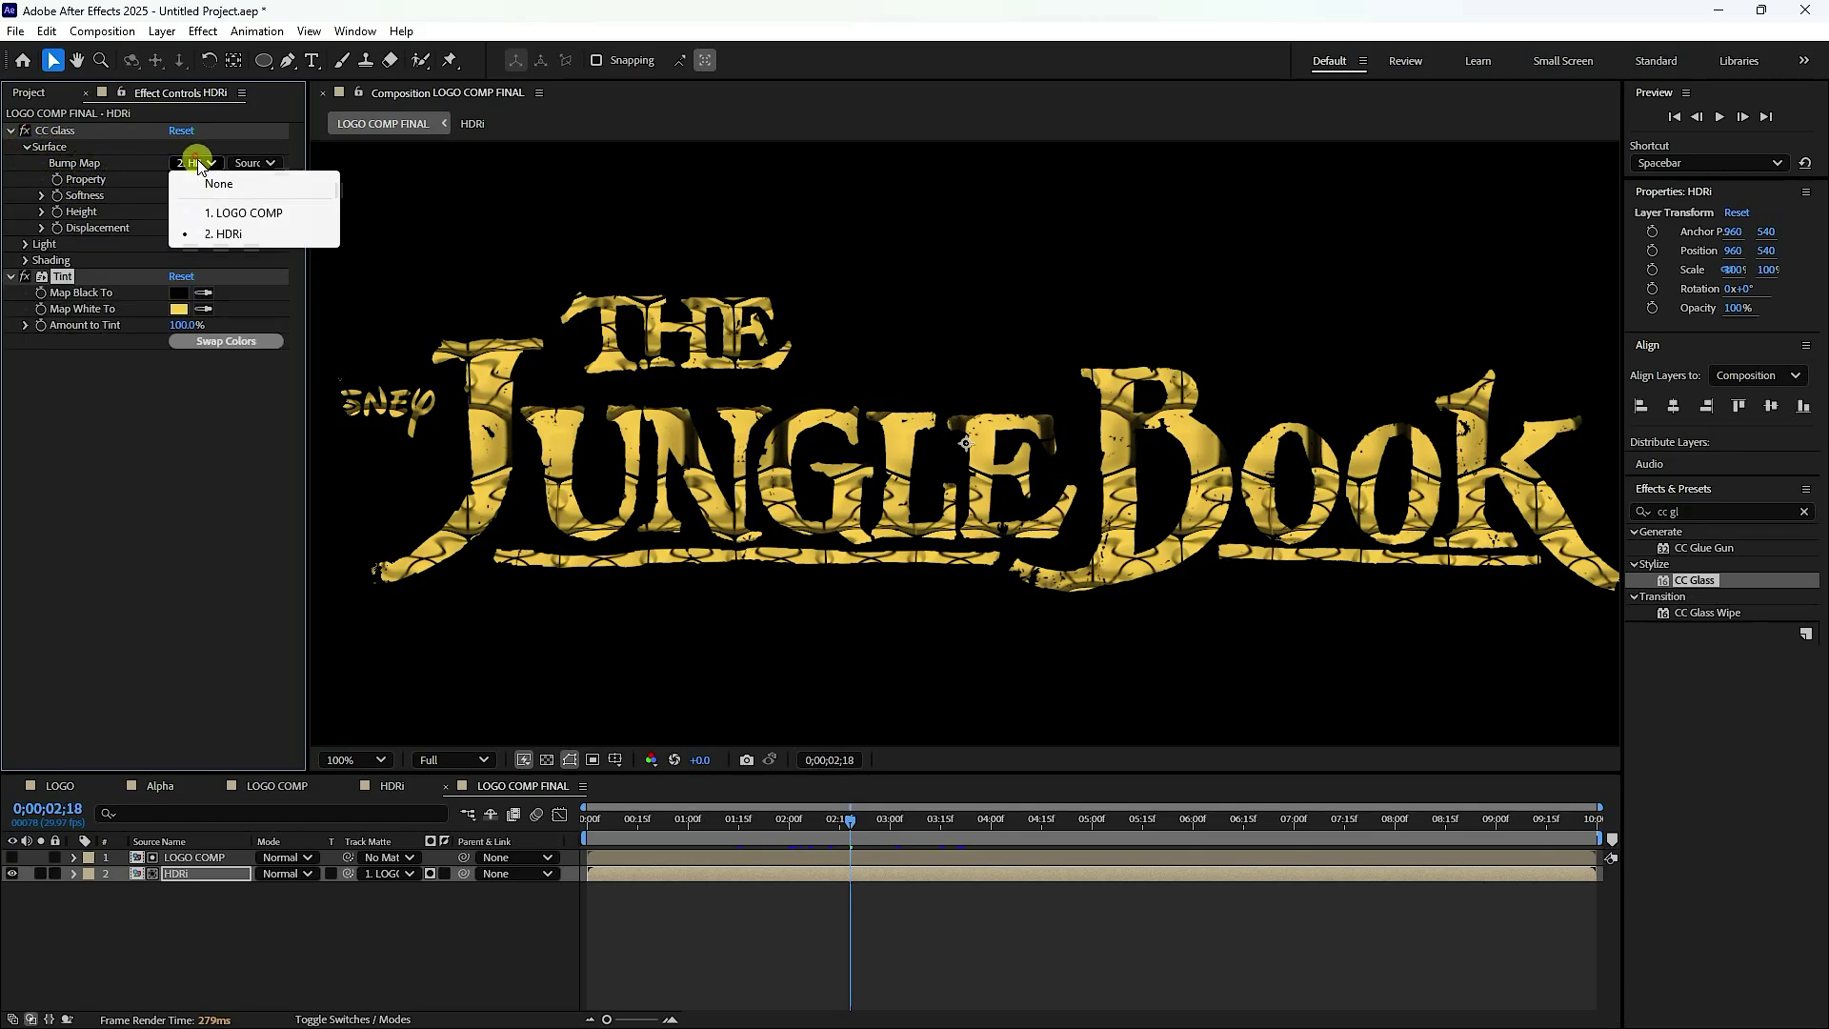
click(230, 215)
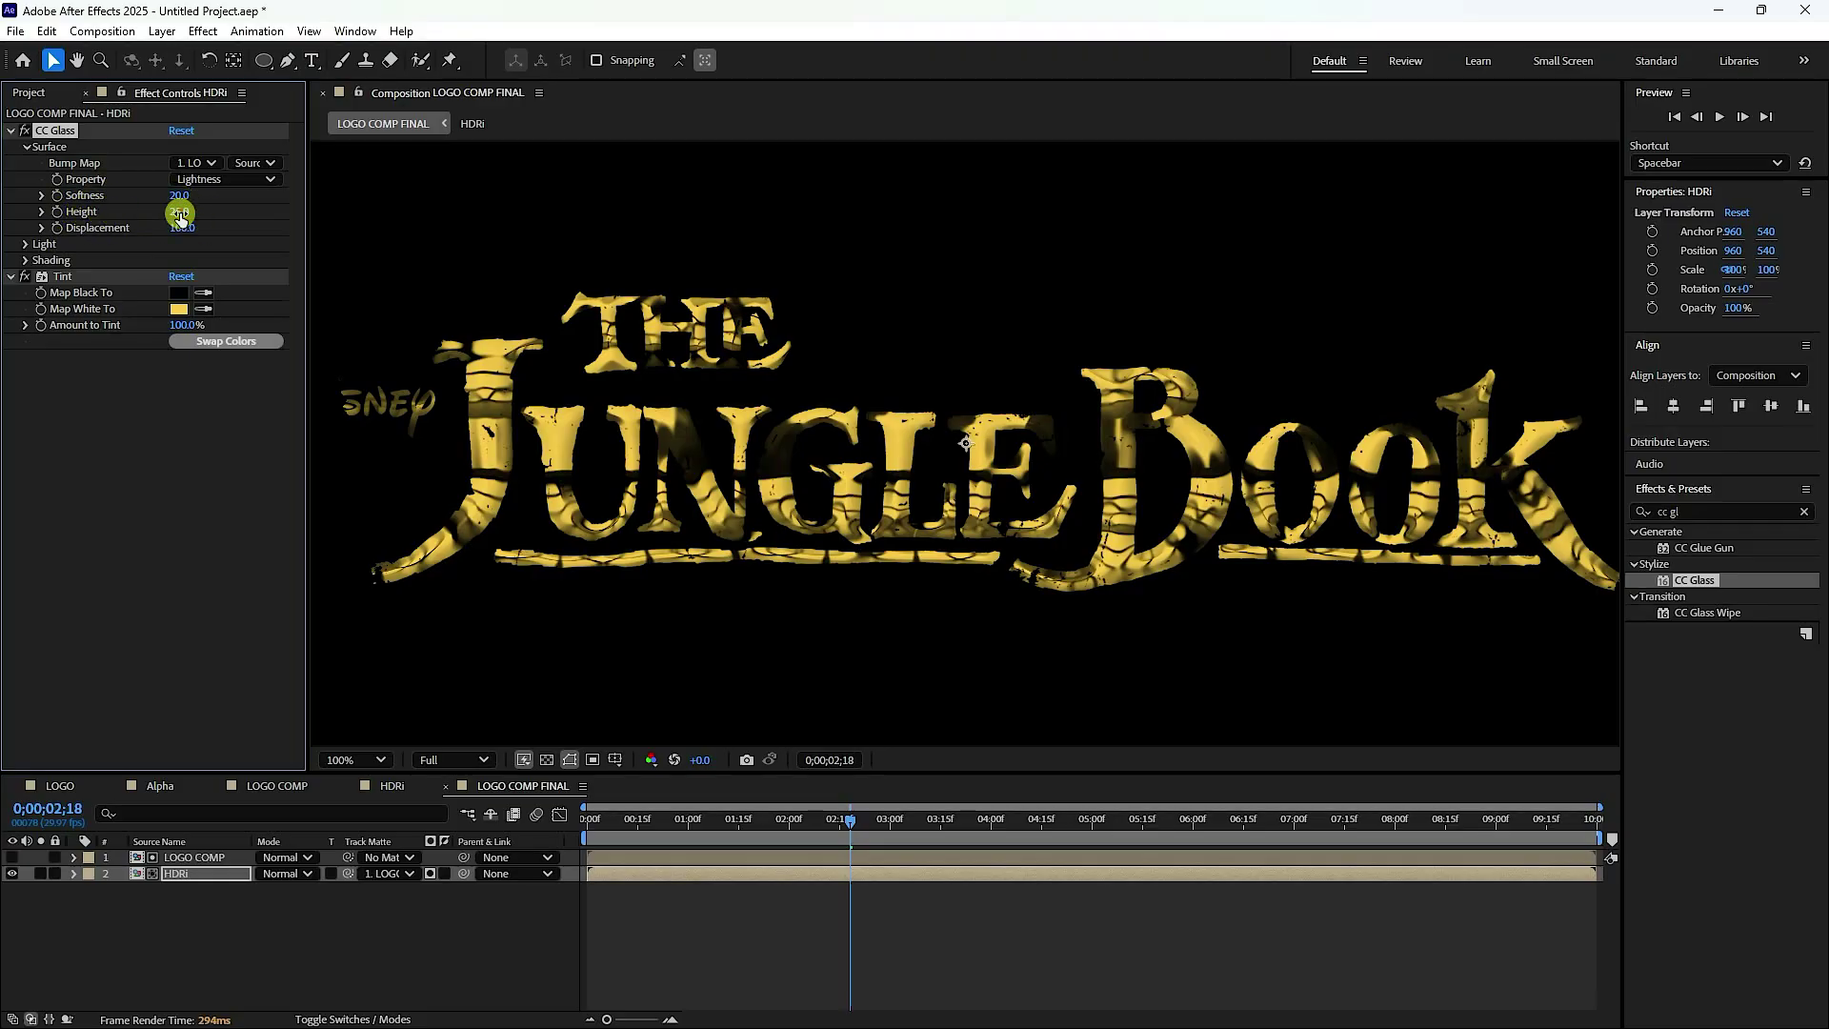
drag(180, 213, 296, 216)
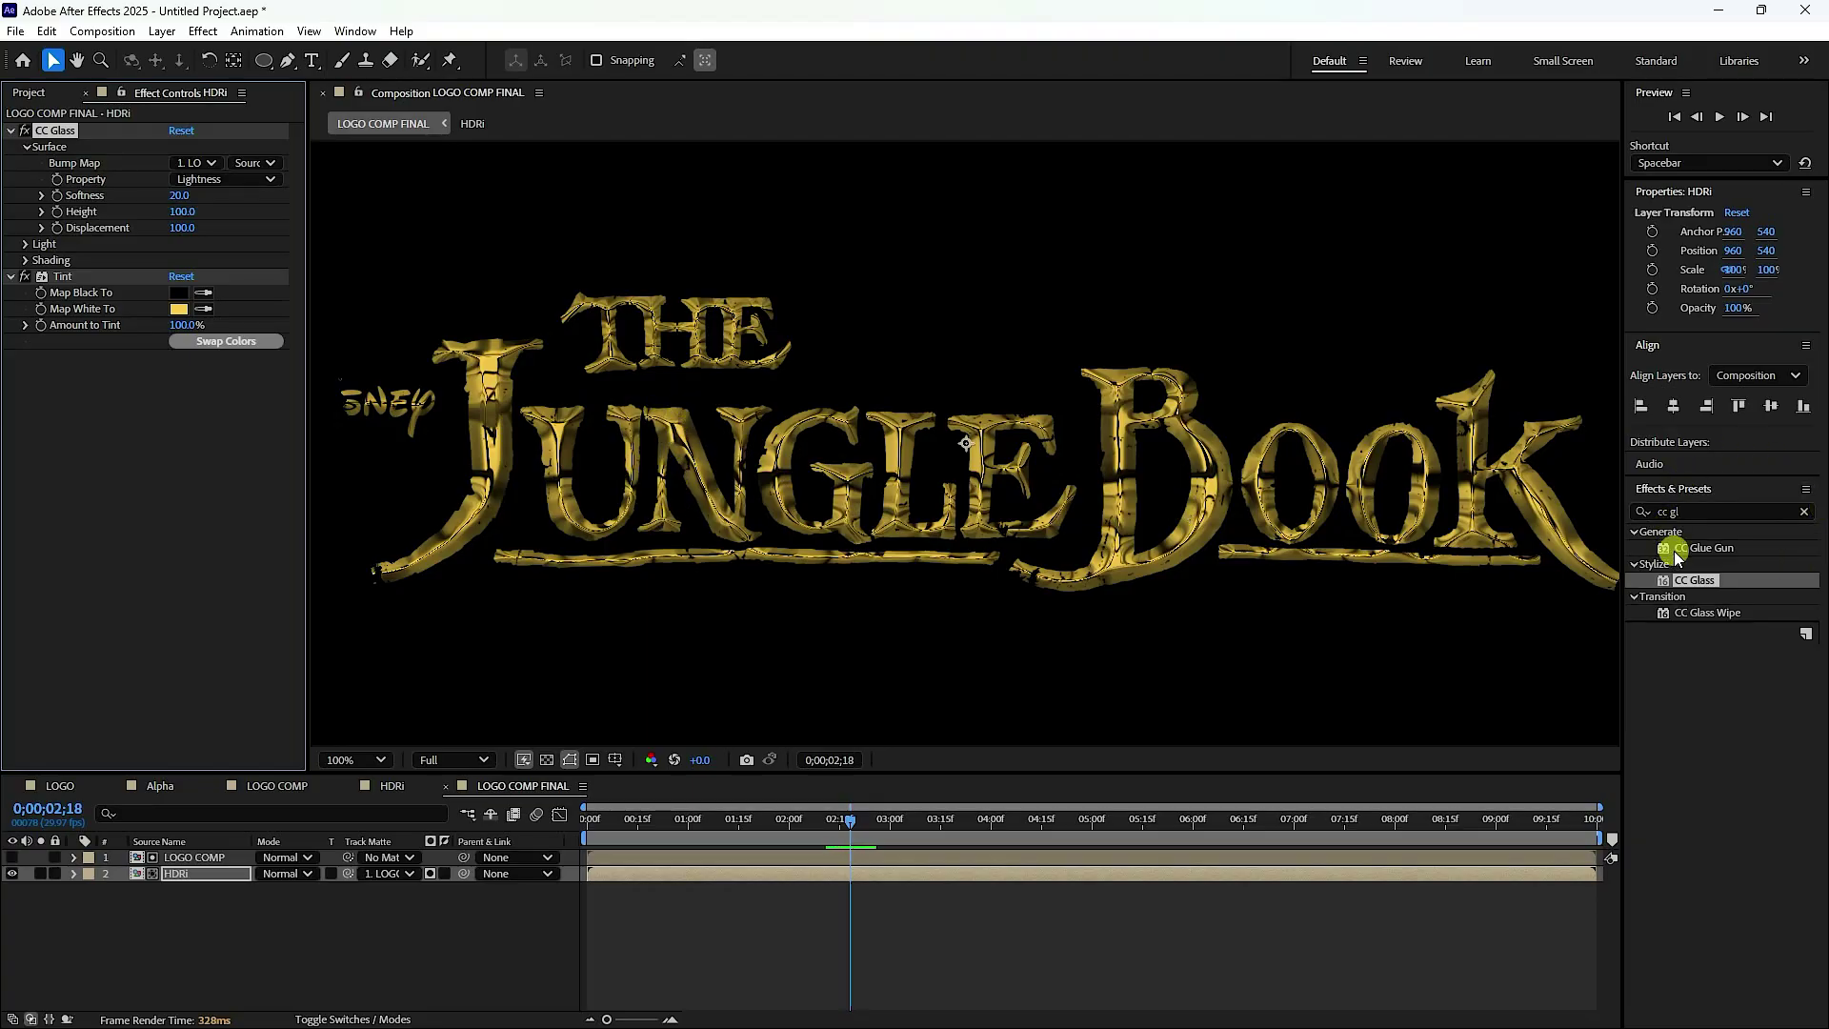
- Apply Curves to the HDRi layer and bend the RGB curve strongly upward to brighten the gold
click(1701, 508)
text(c)
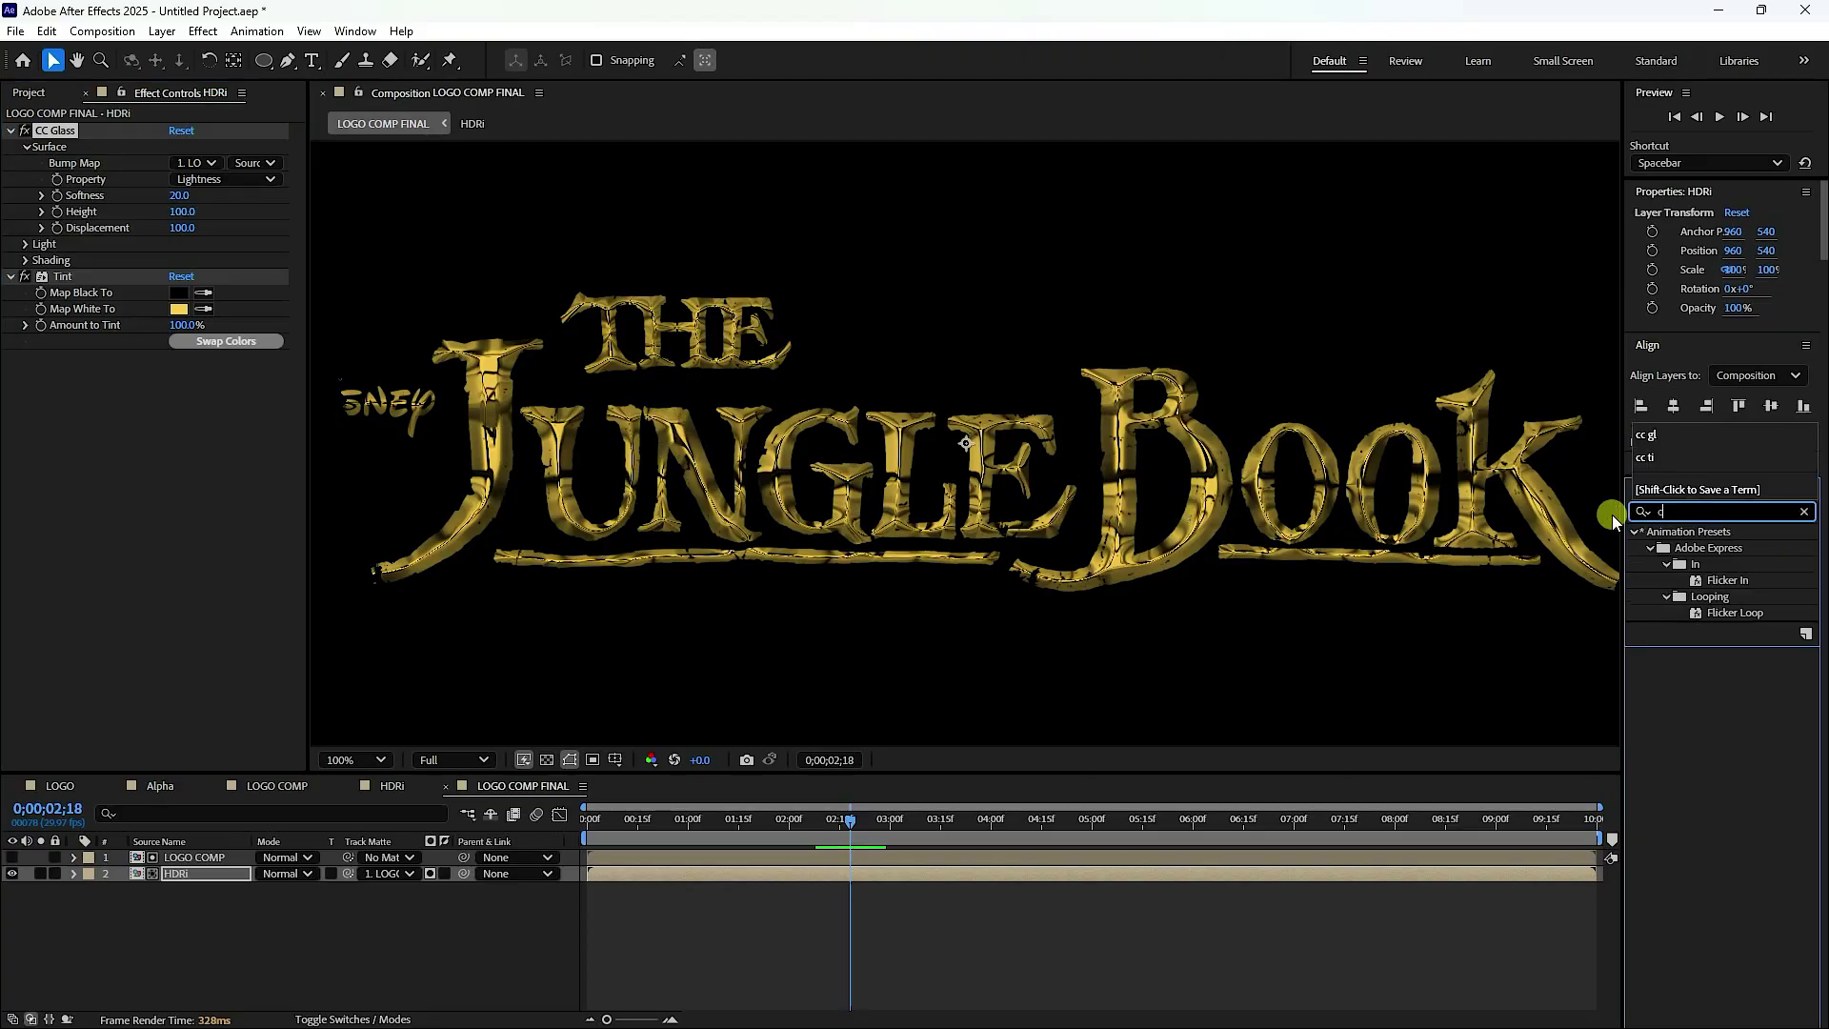
text(ur)
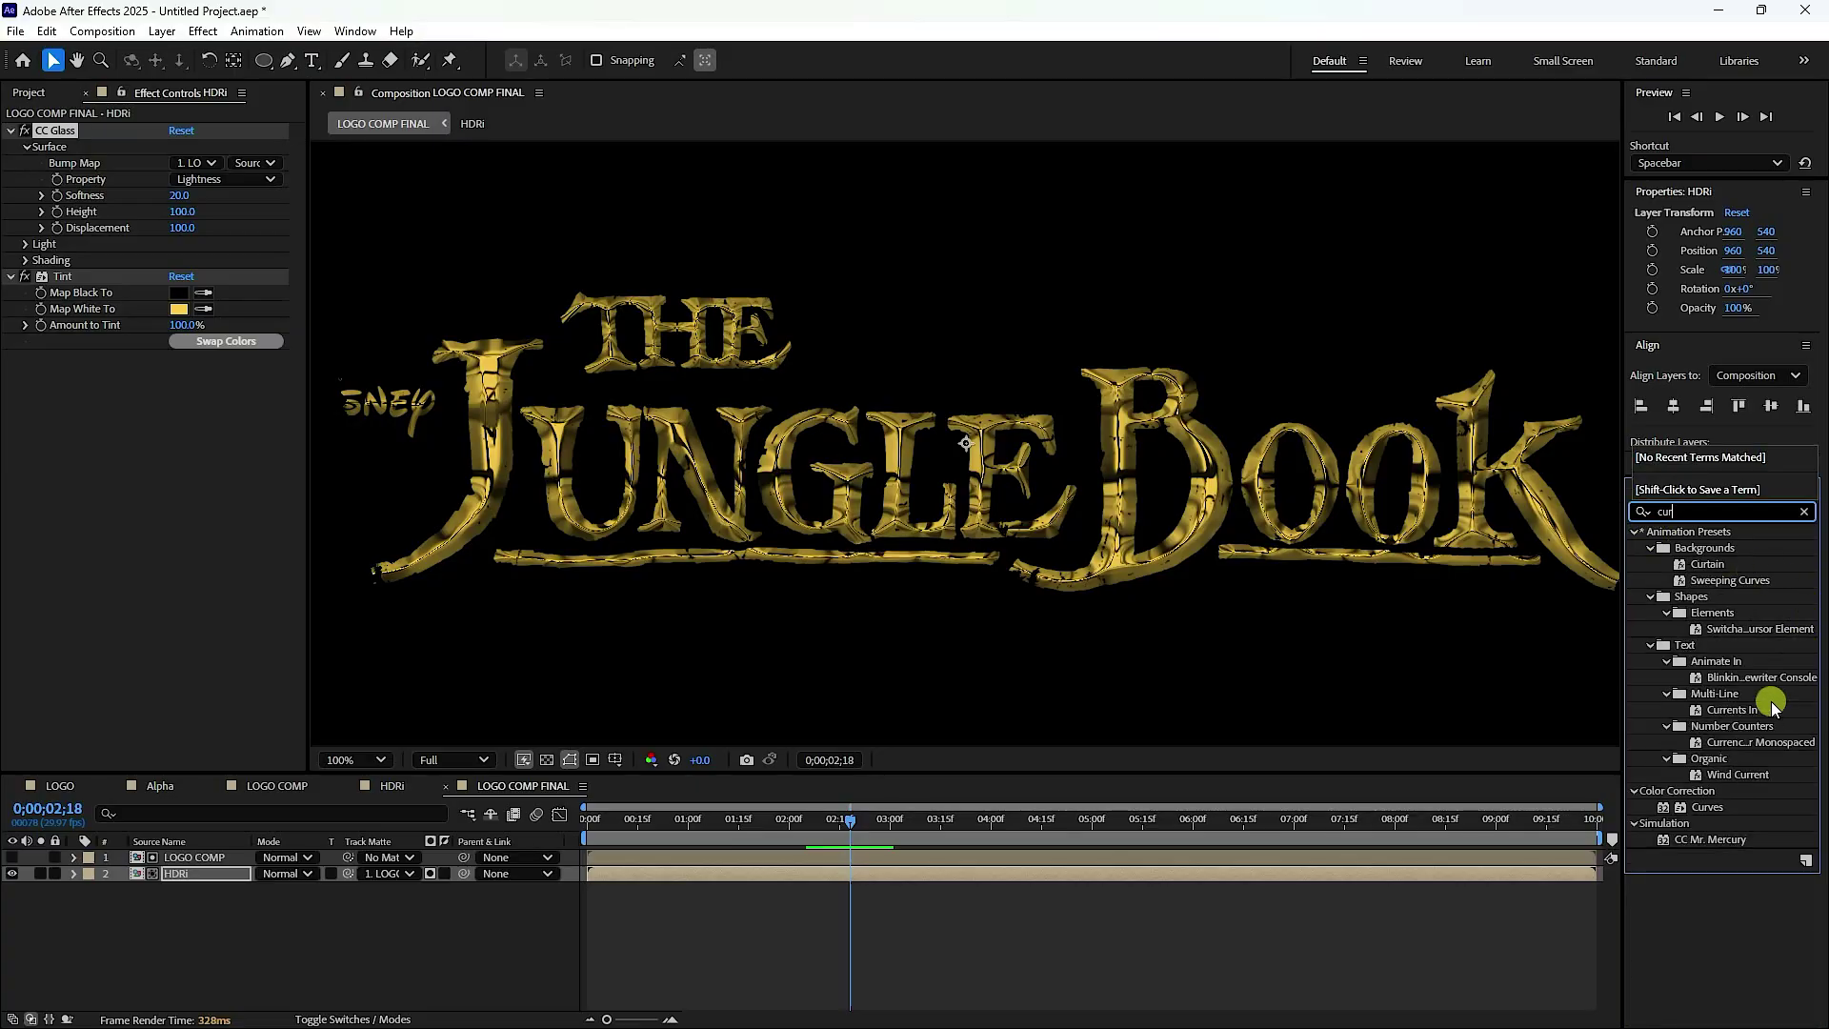
click(1707, 808)
drag(1712, 817, 183, 869)
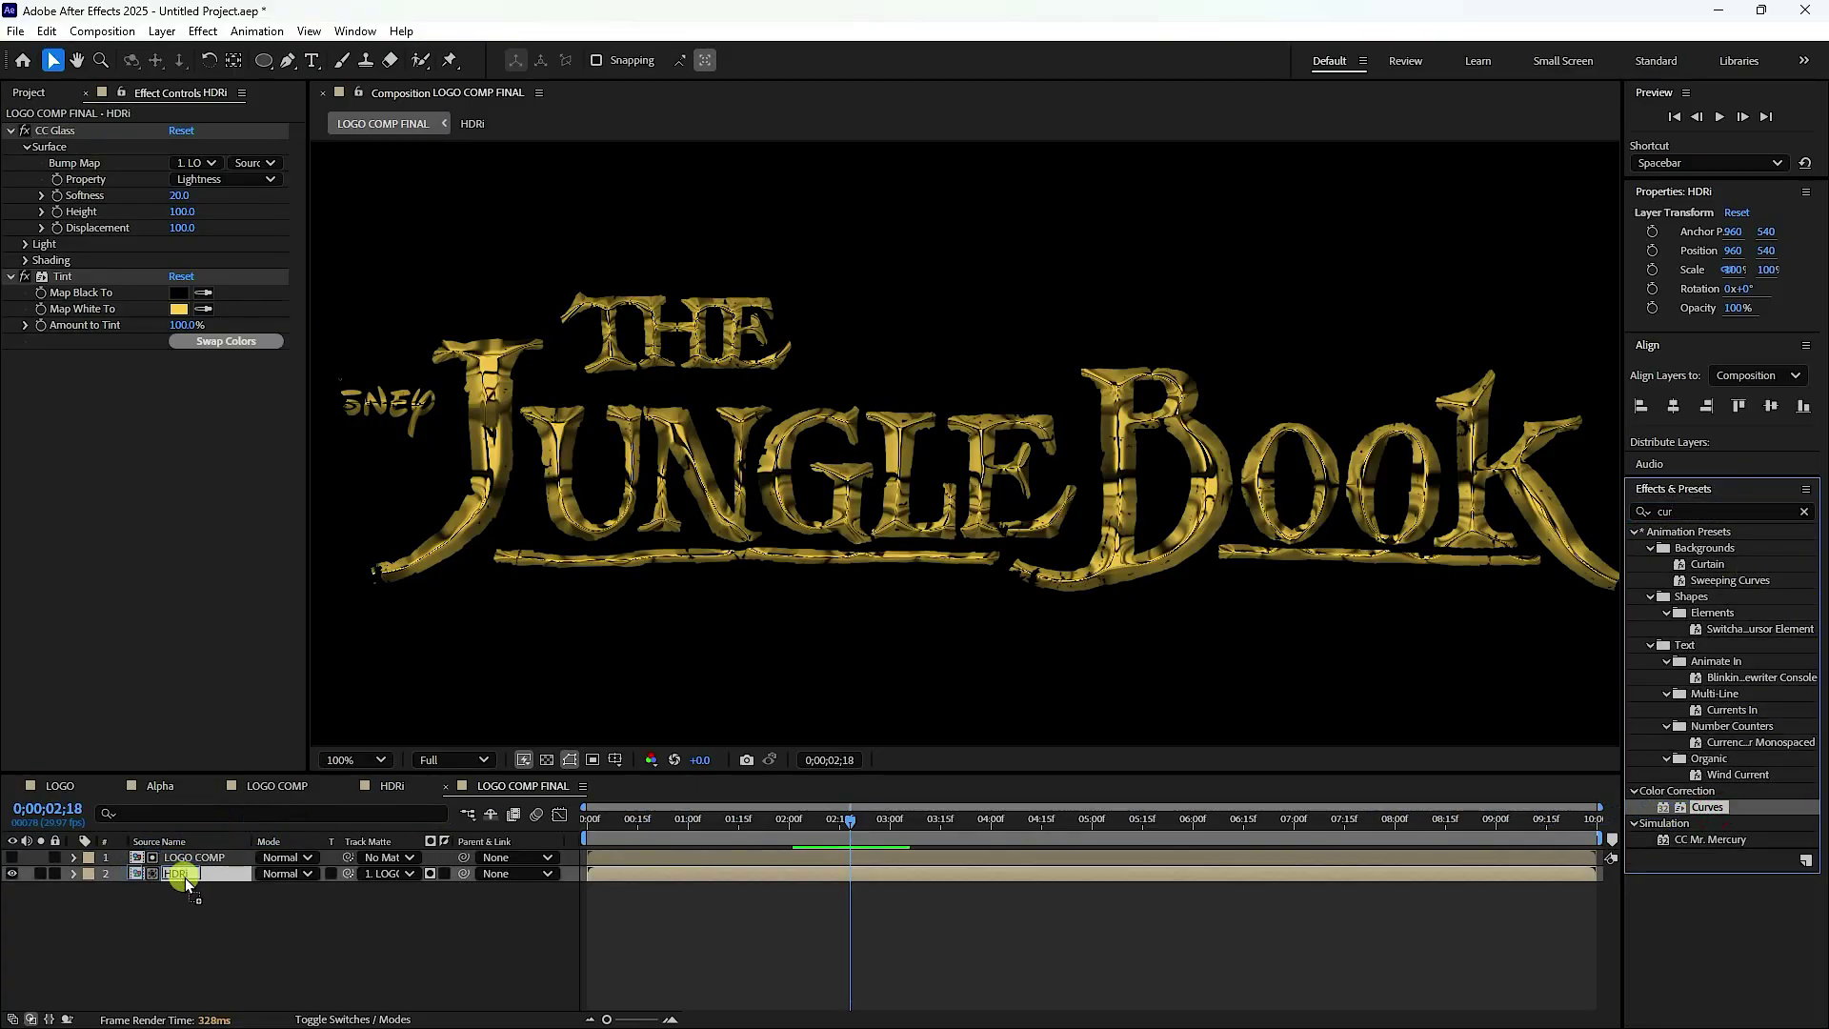
drag(204, 513, 168, 443)
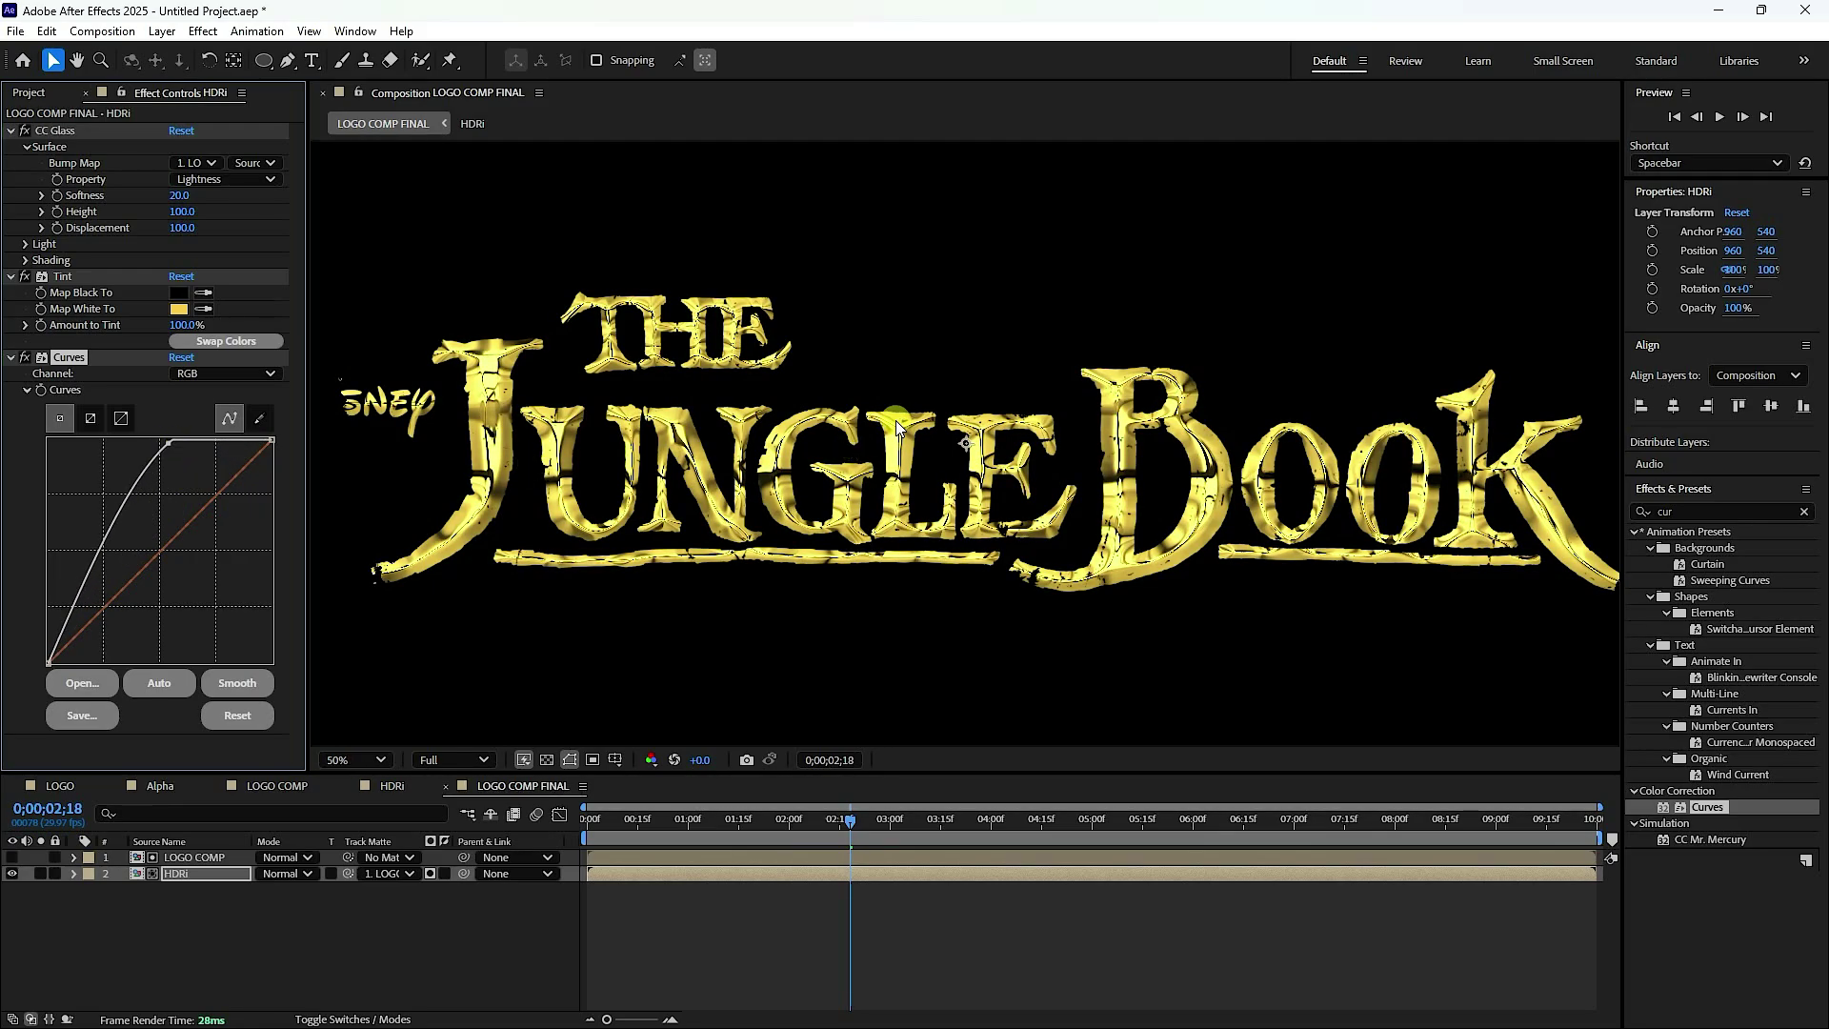
scroll(895, 420, down, 4)
scroll(659, 343, up, 4)
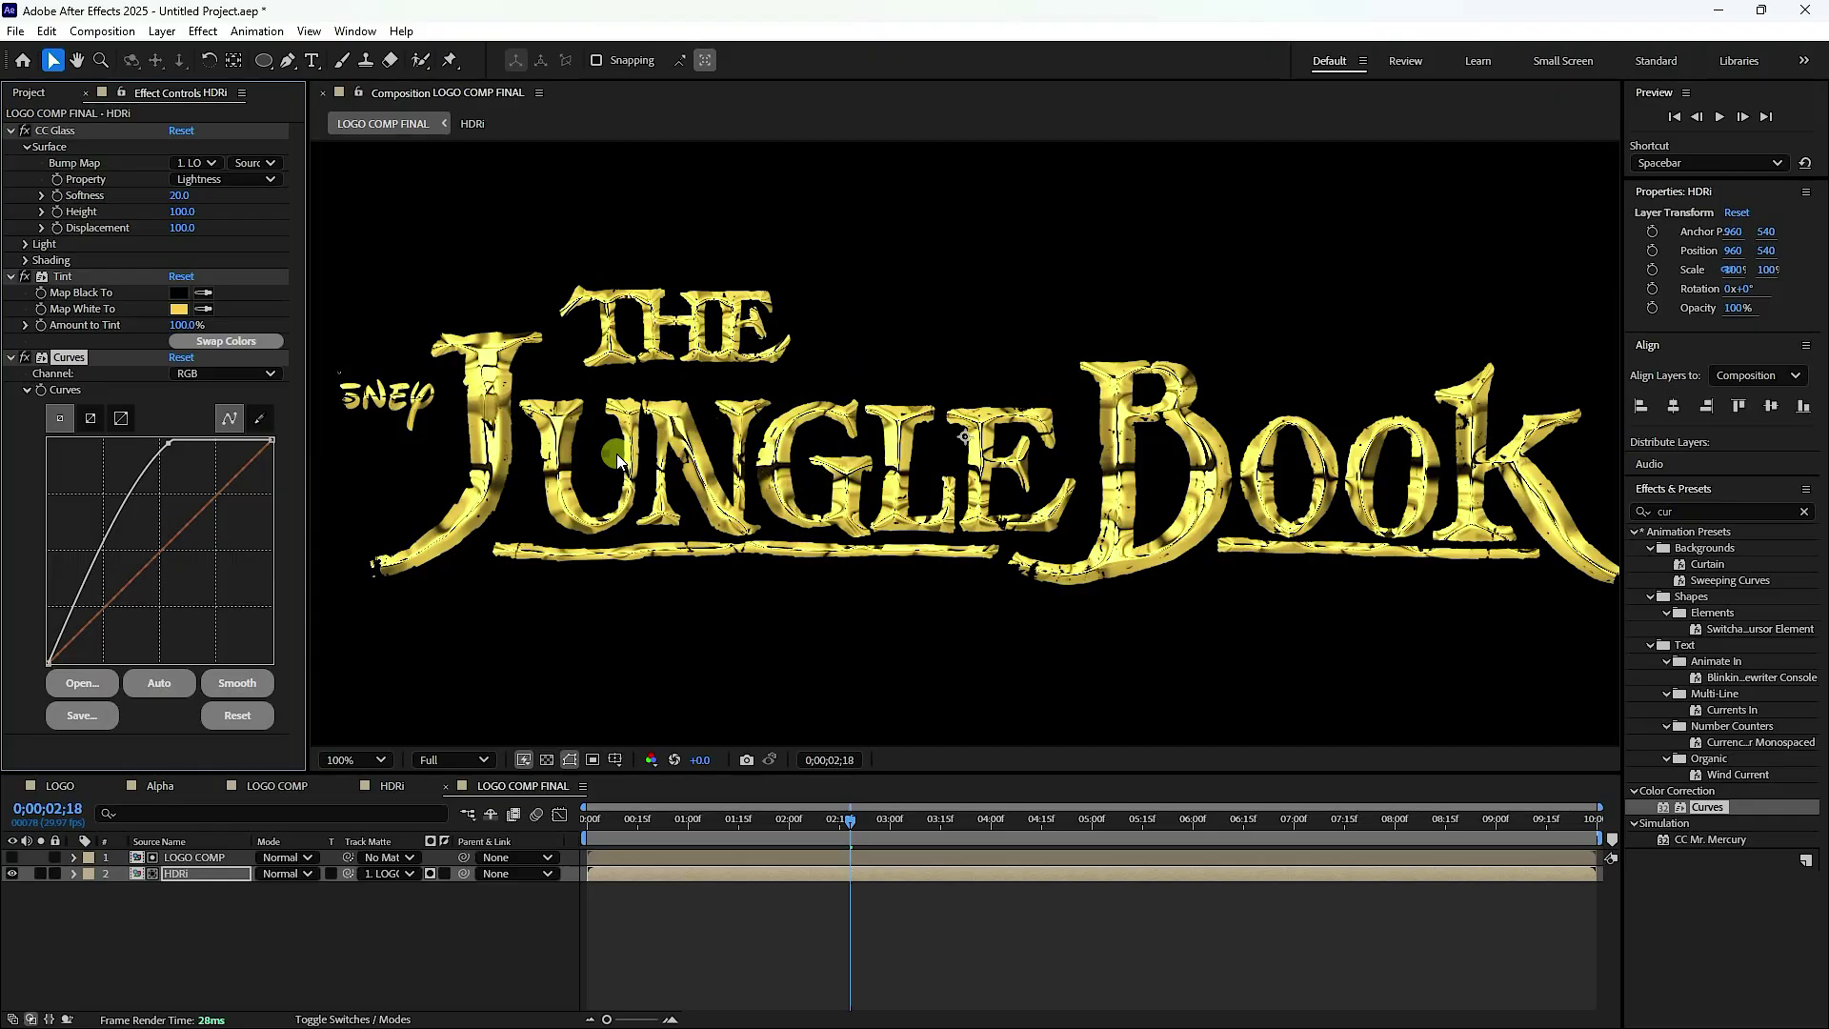
- Create an adjustment layer above LOGO COMP and HDRi and apply the Glow effect to it
click(277, 956)
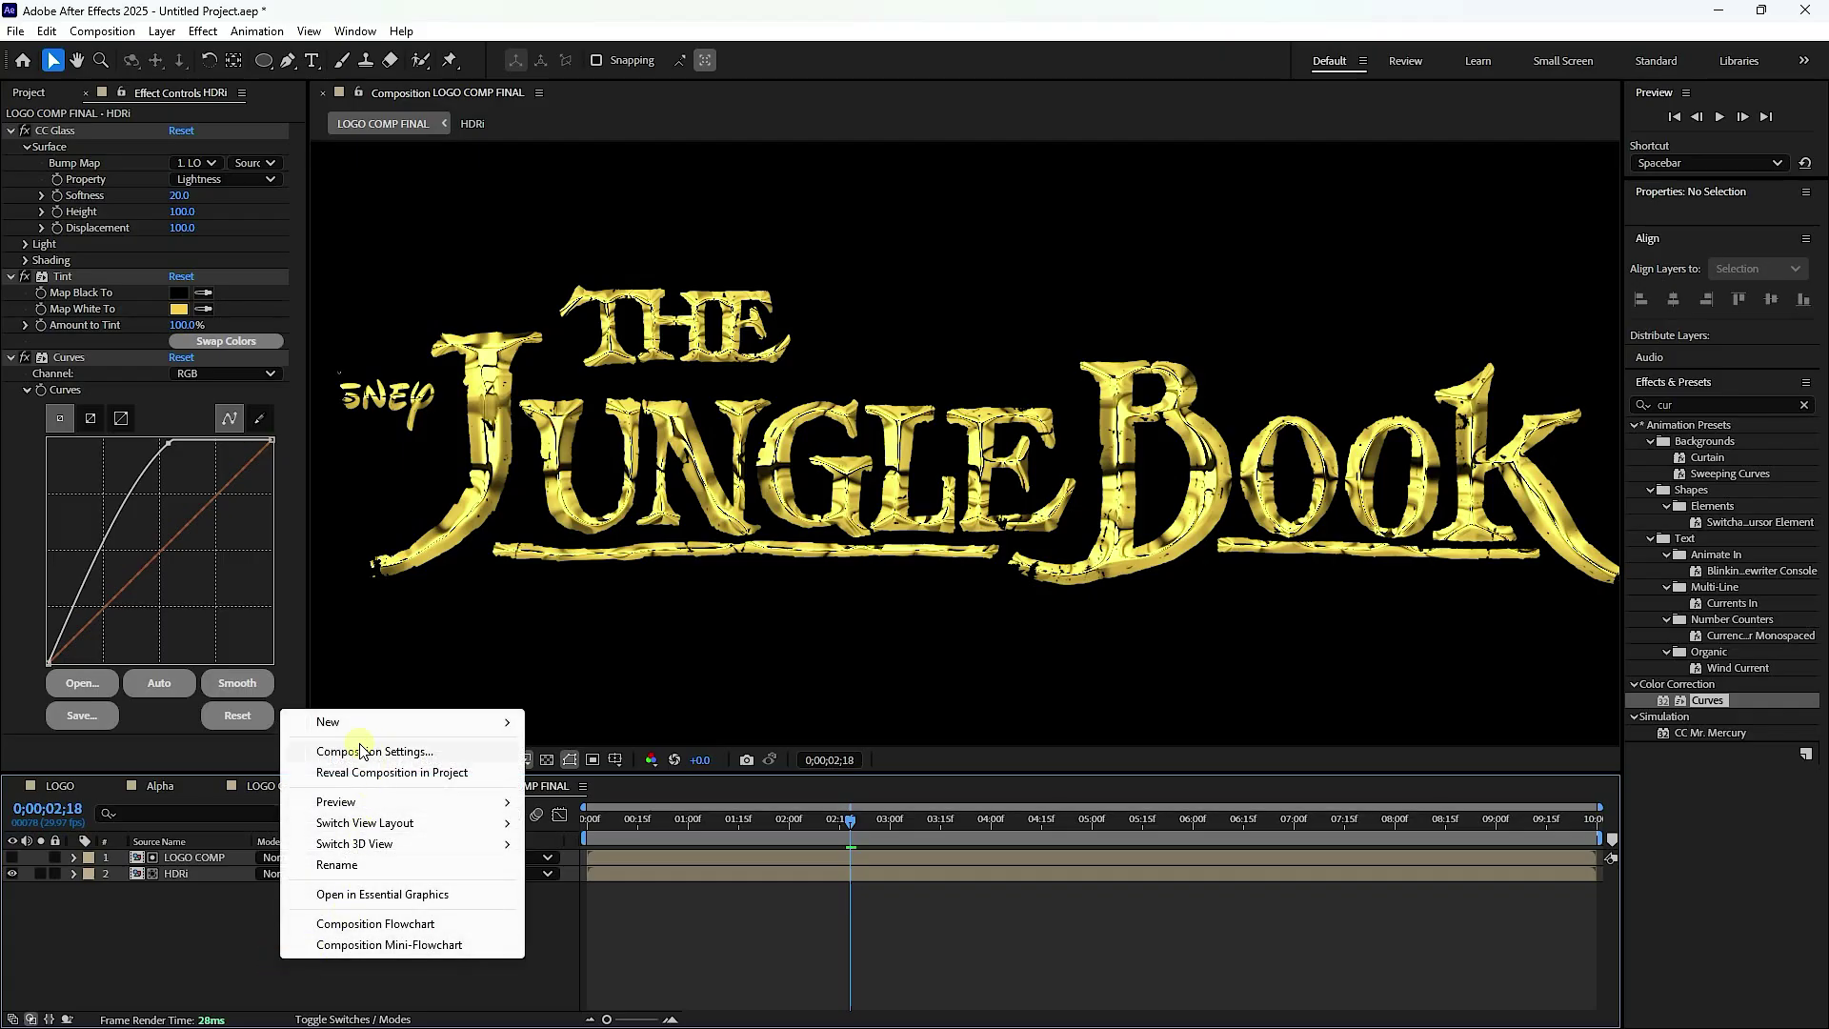
mouse_move(343, 721)
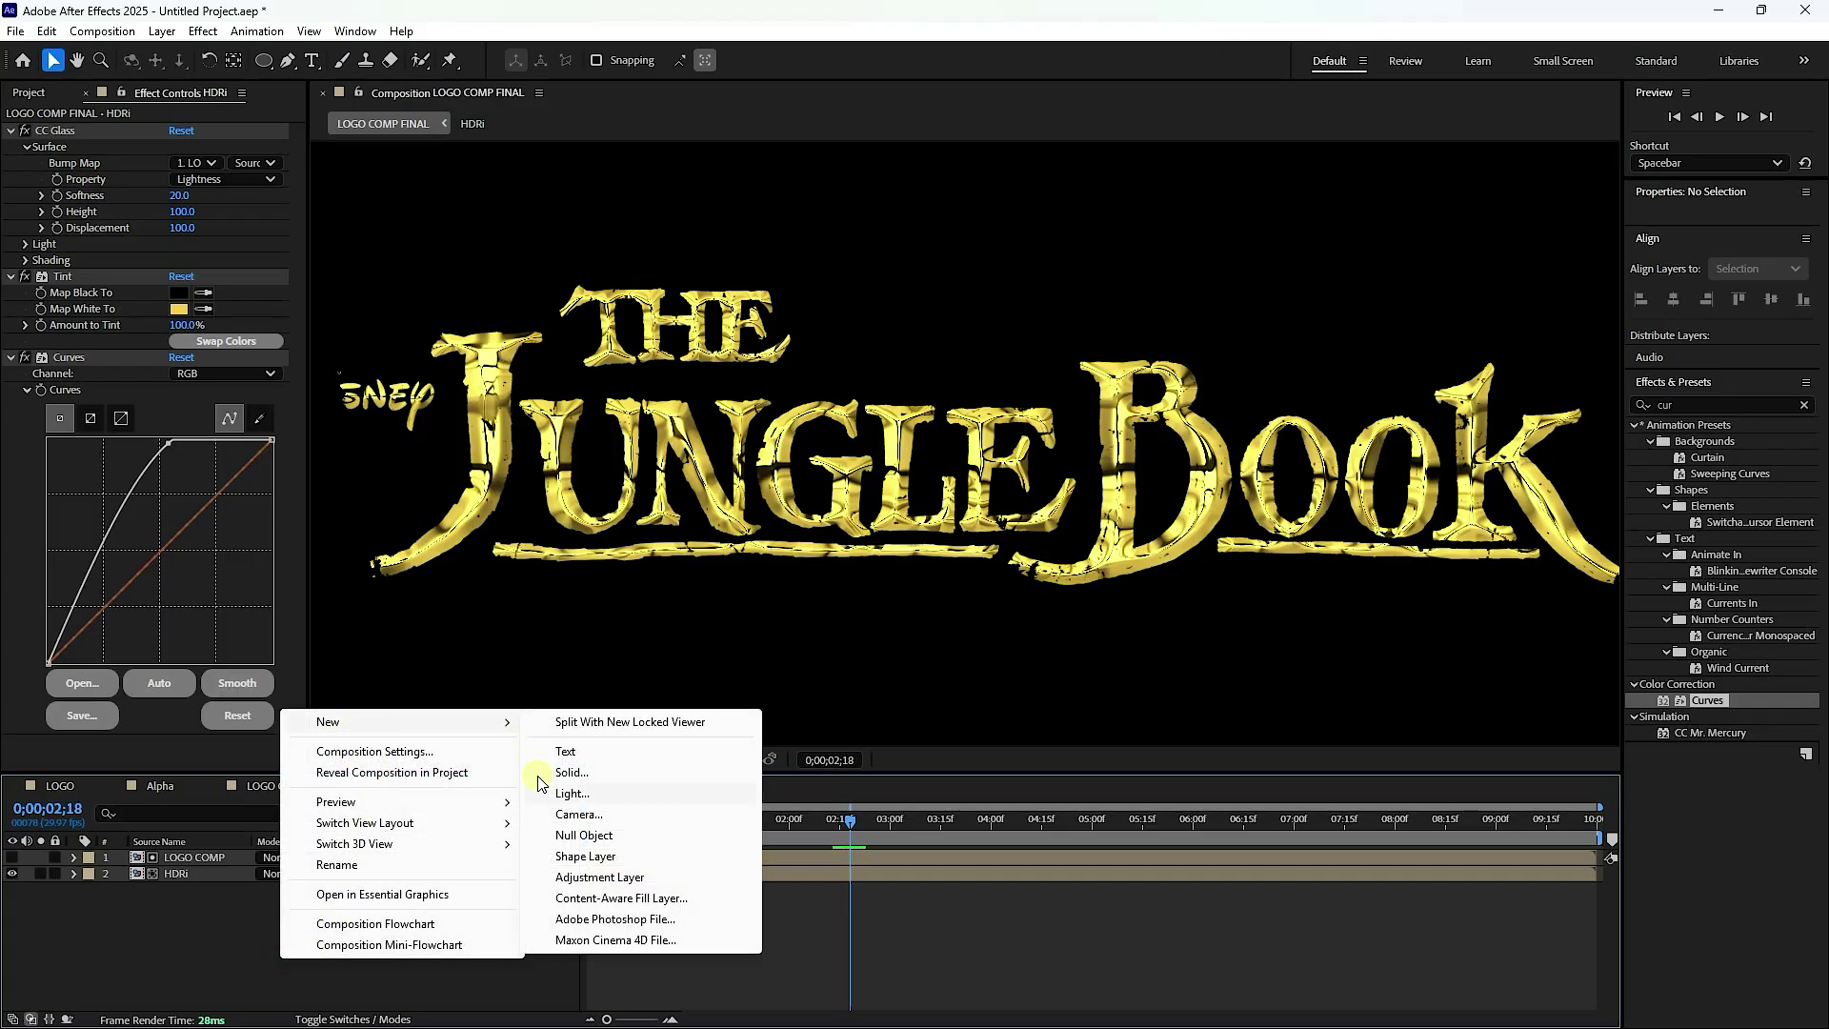
click(598, 877)
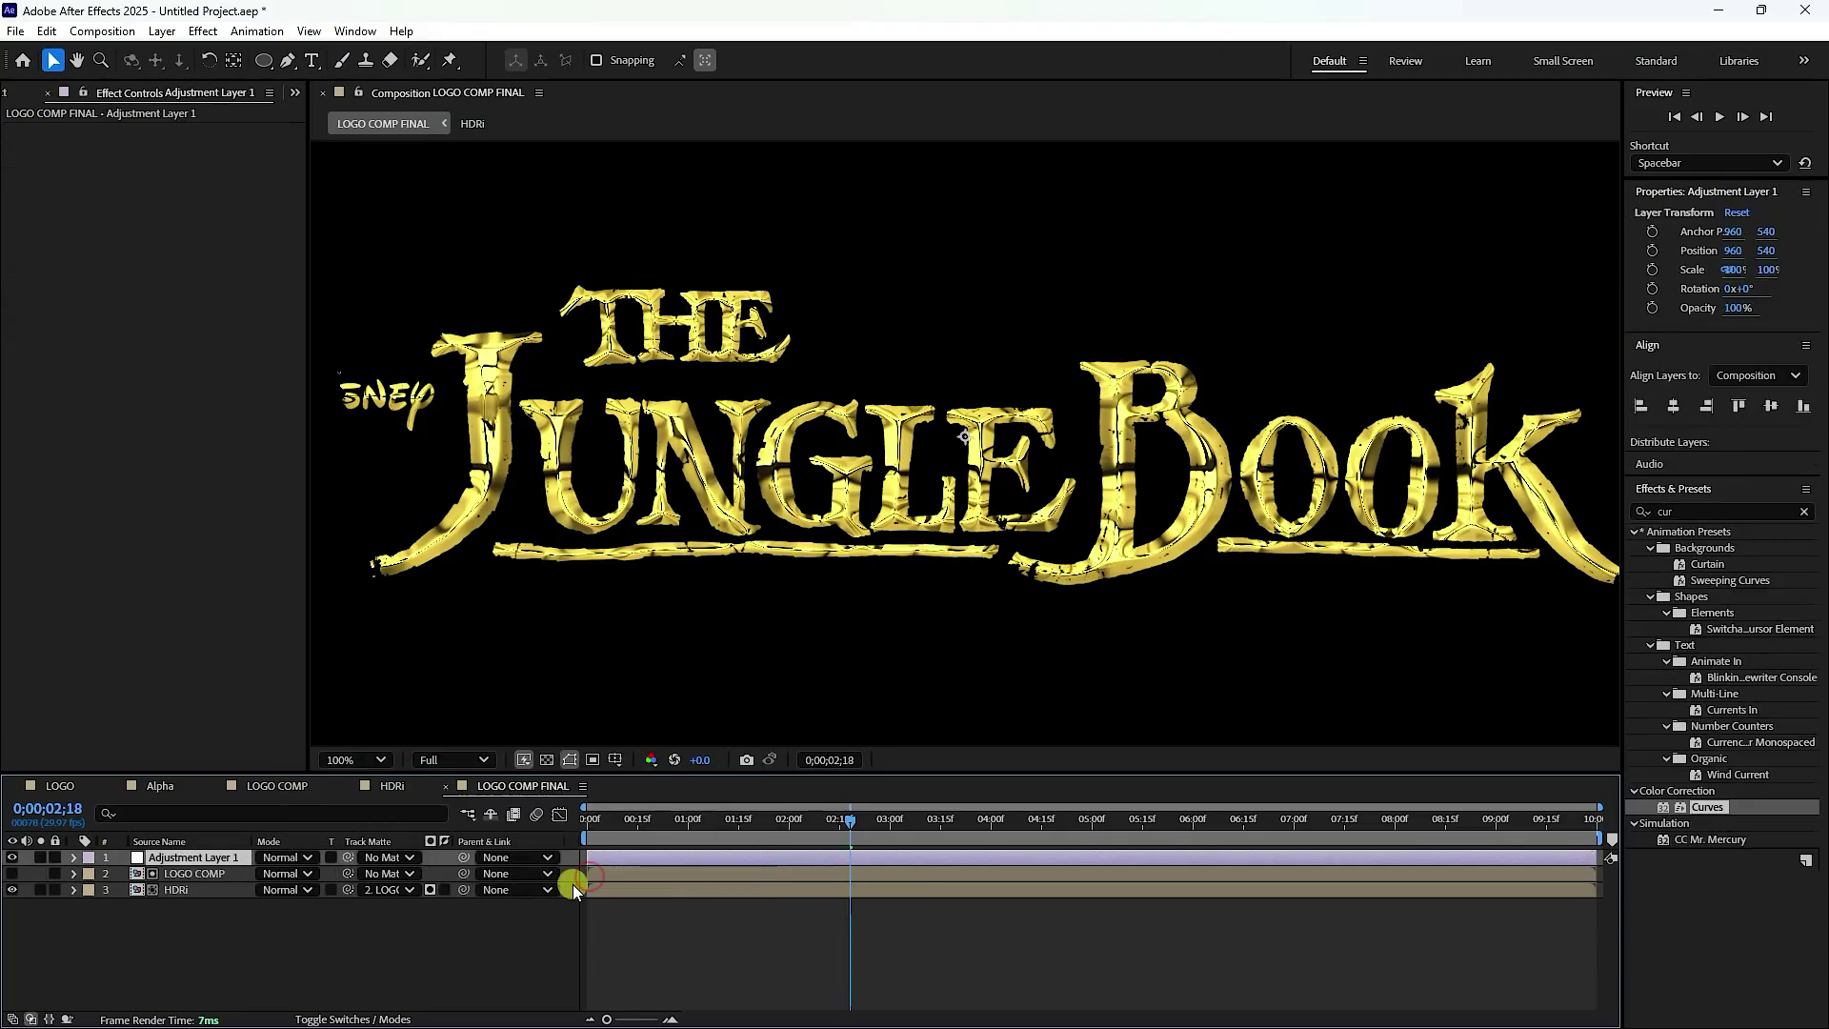
click(1634, 513)
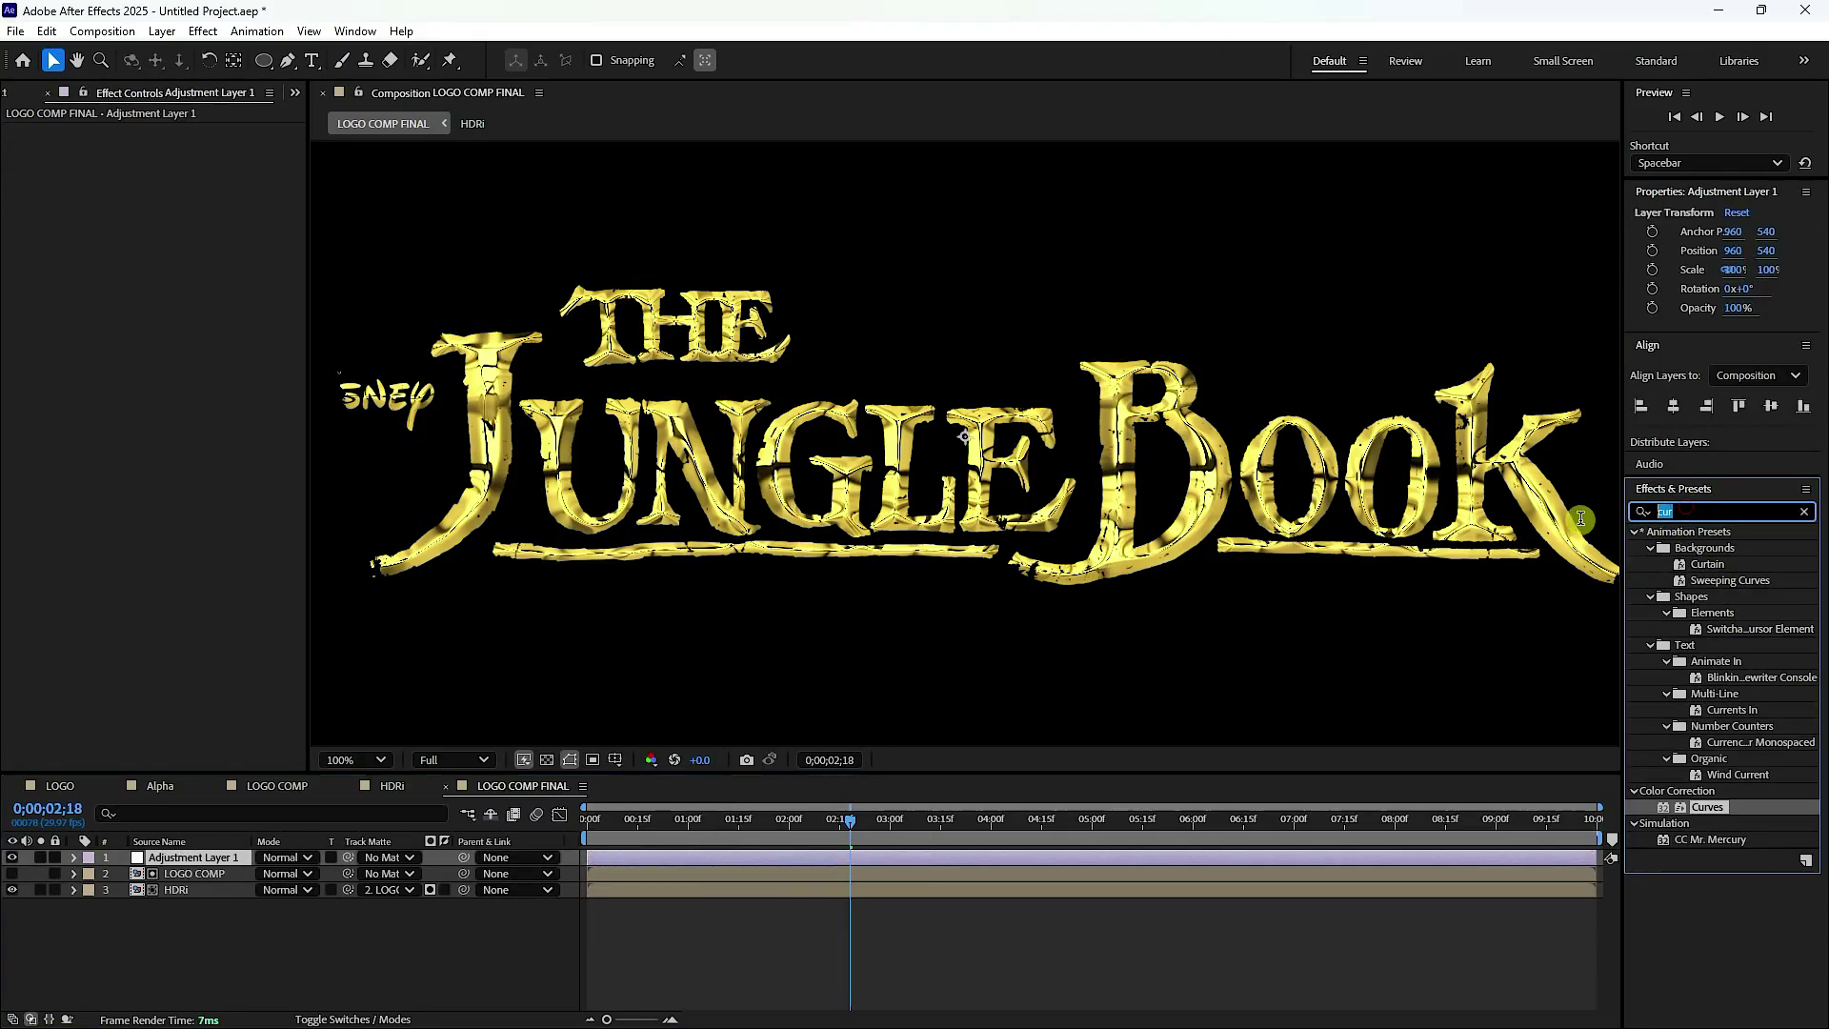
text(glo)
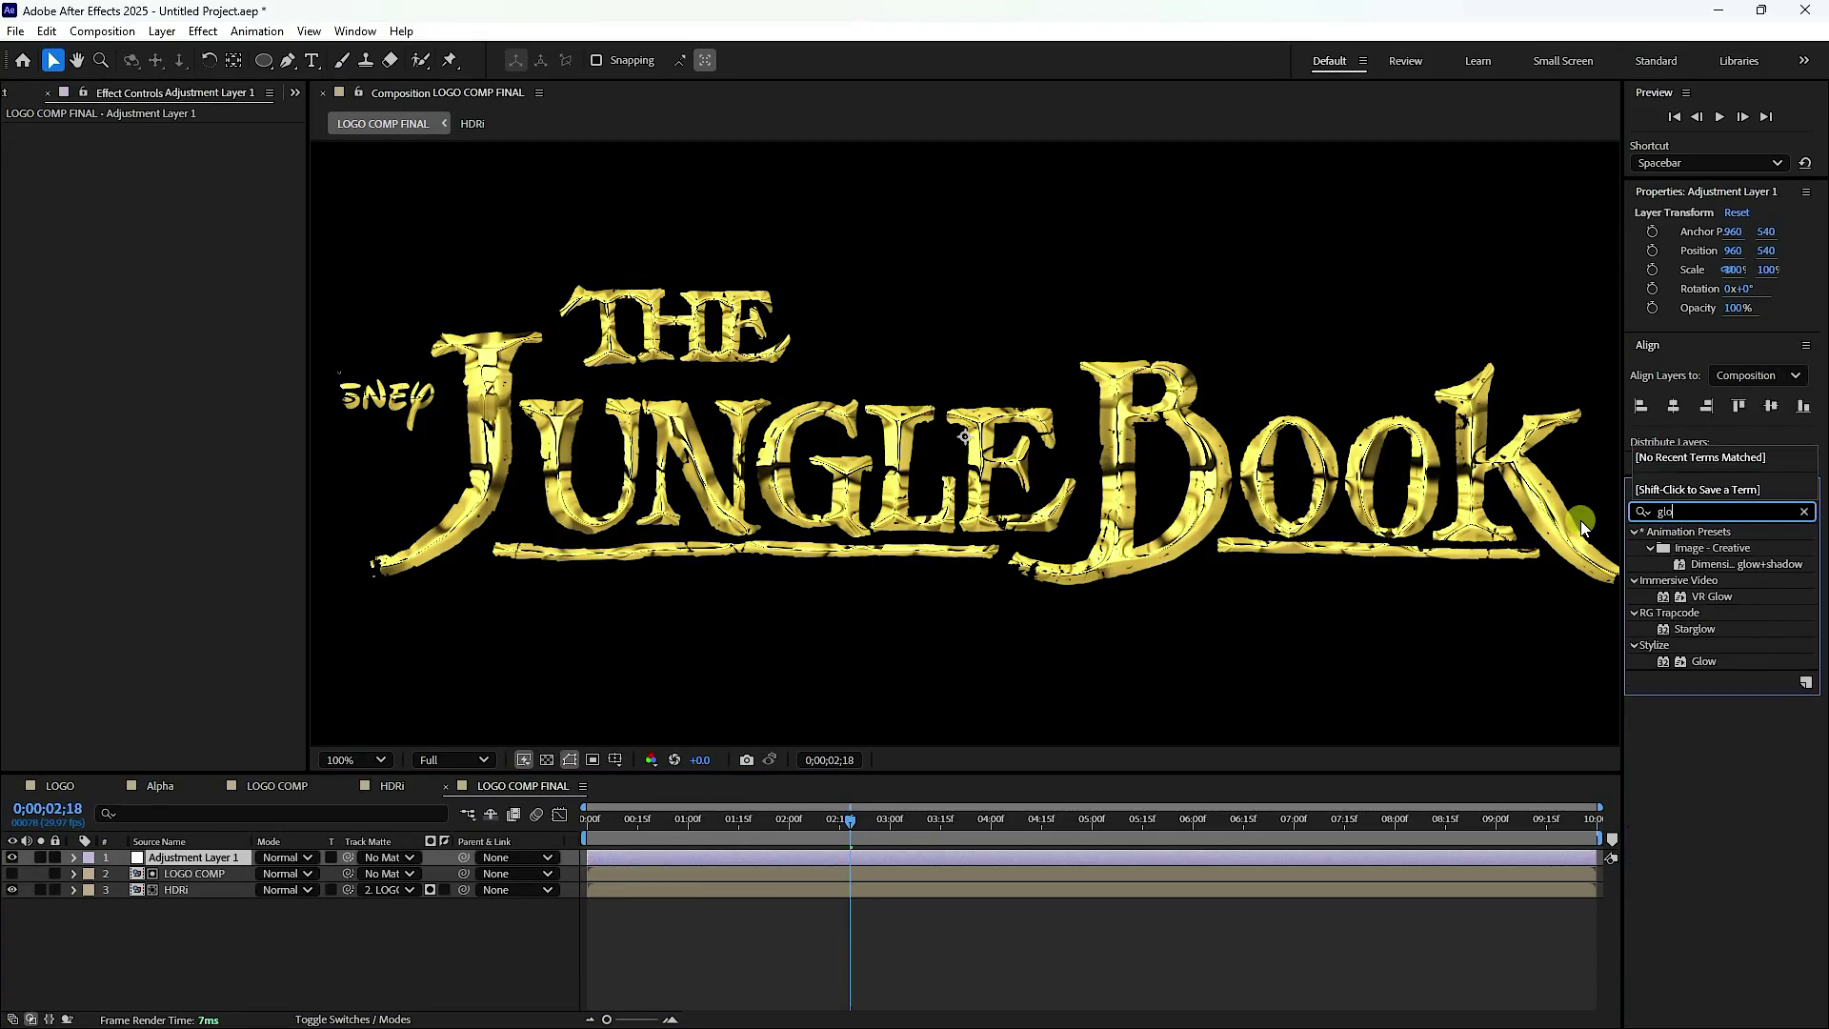
drag(1704, 661, 214, 867)
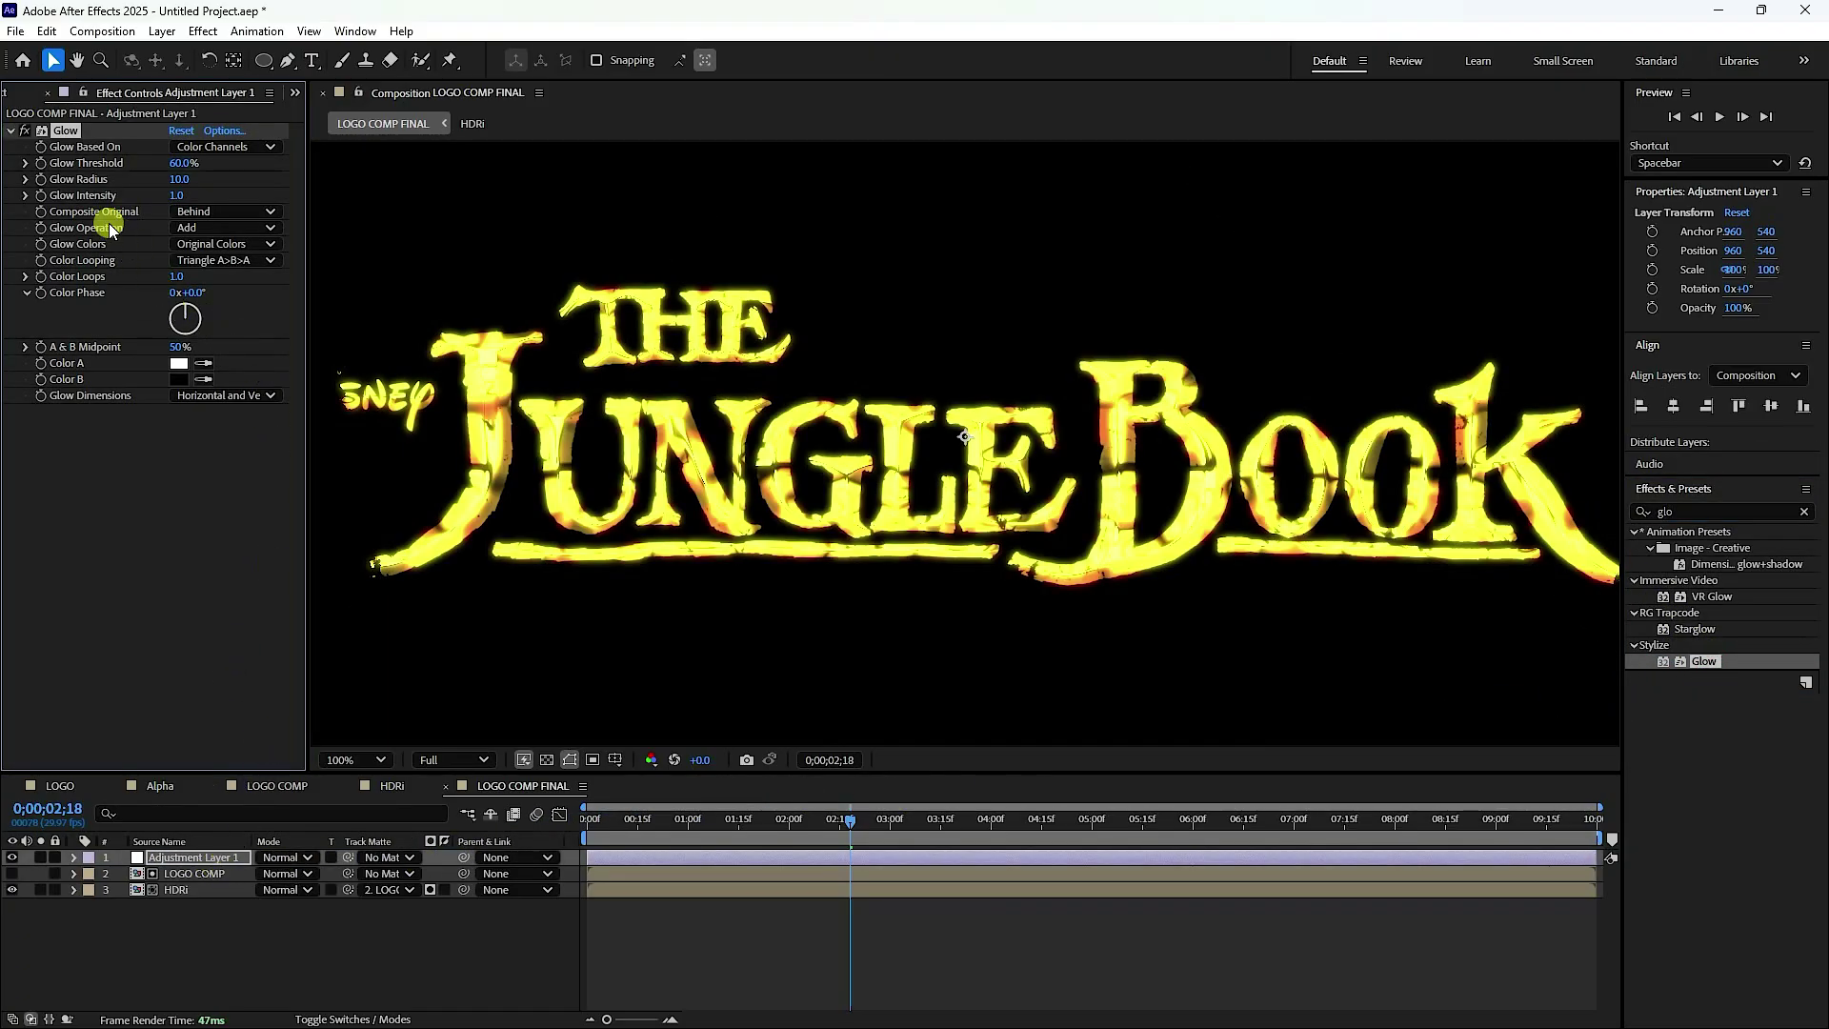
- Set the adjustment layer's Glow Threshold to 100% and Glow Radius to 100
click(181, 163)
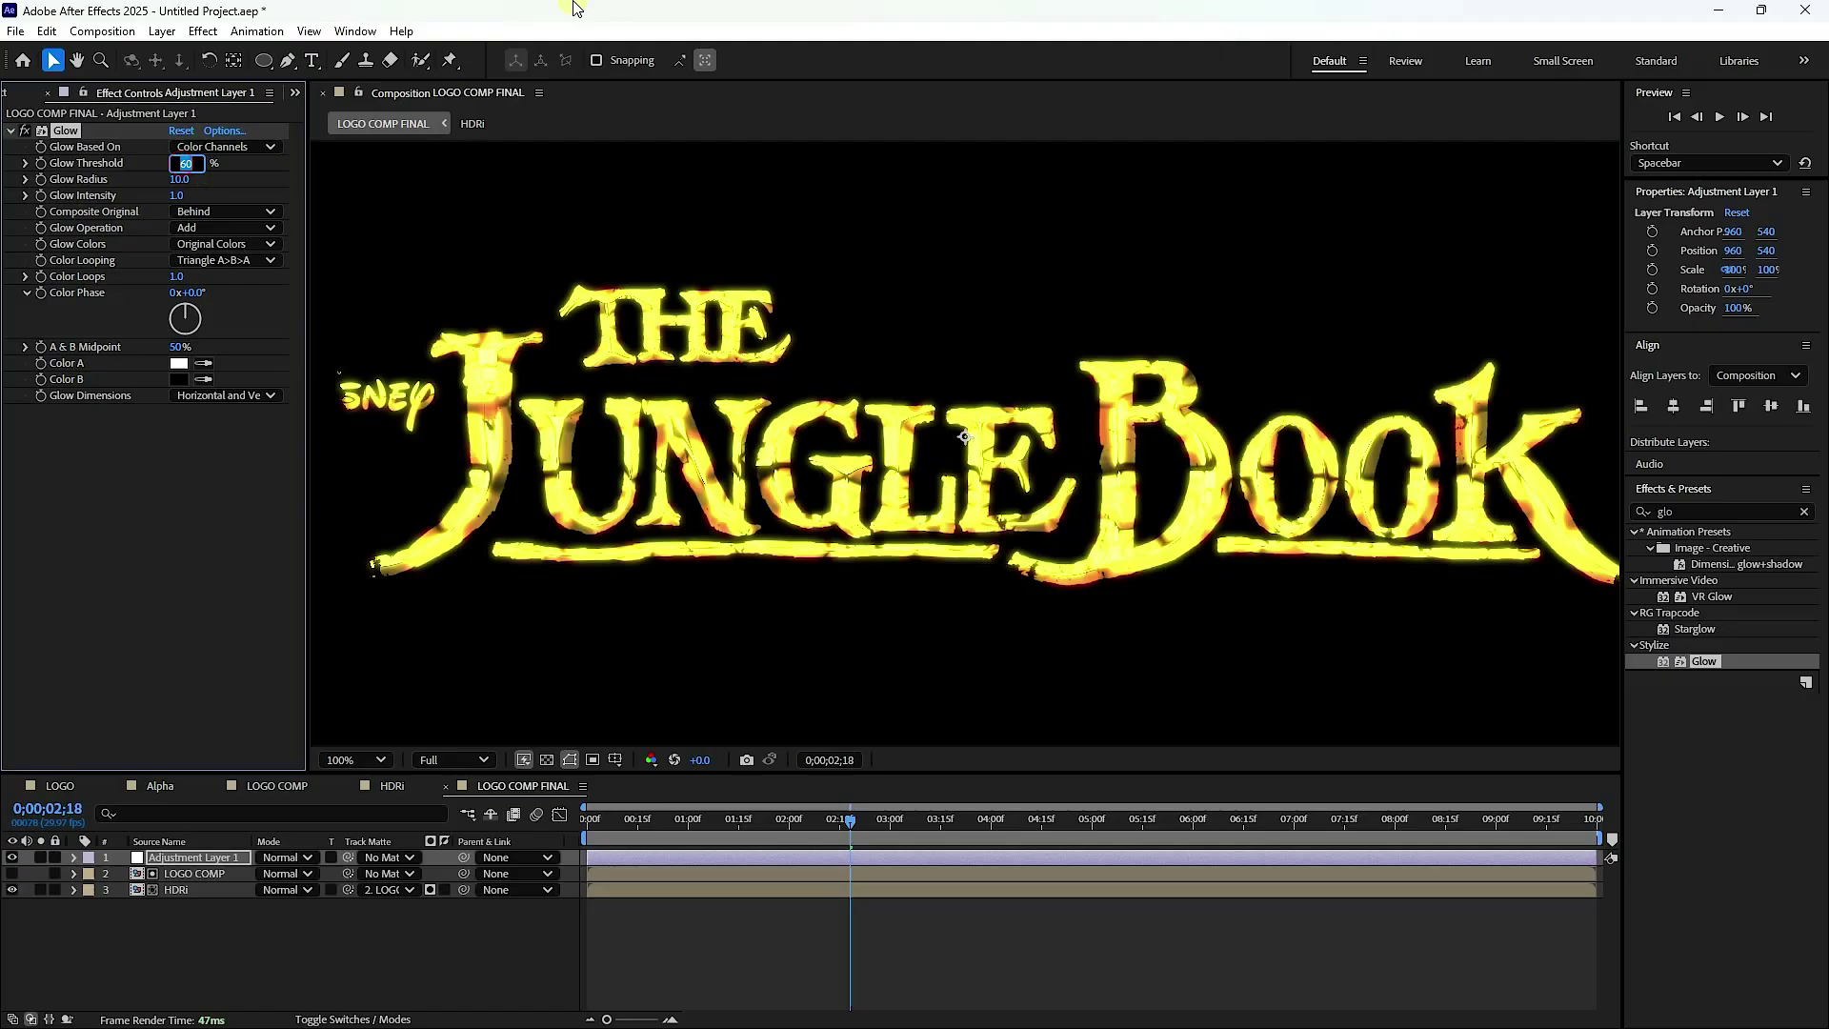
key(Tab)
text(1)
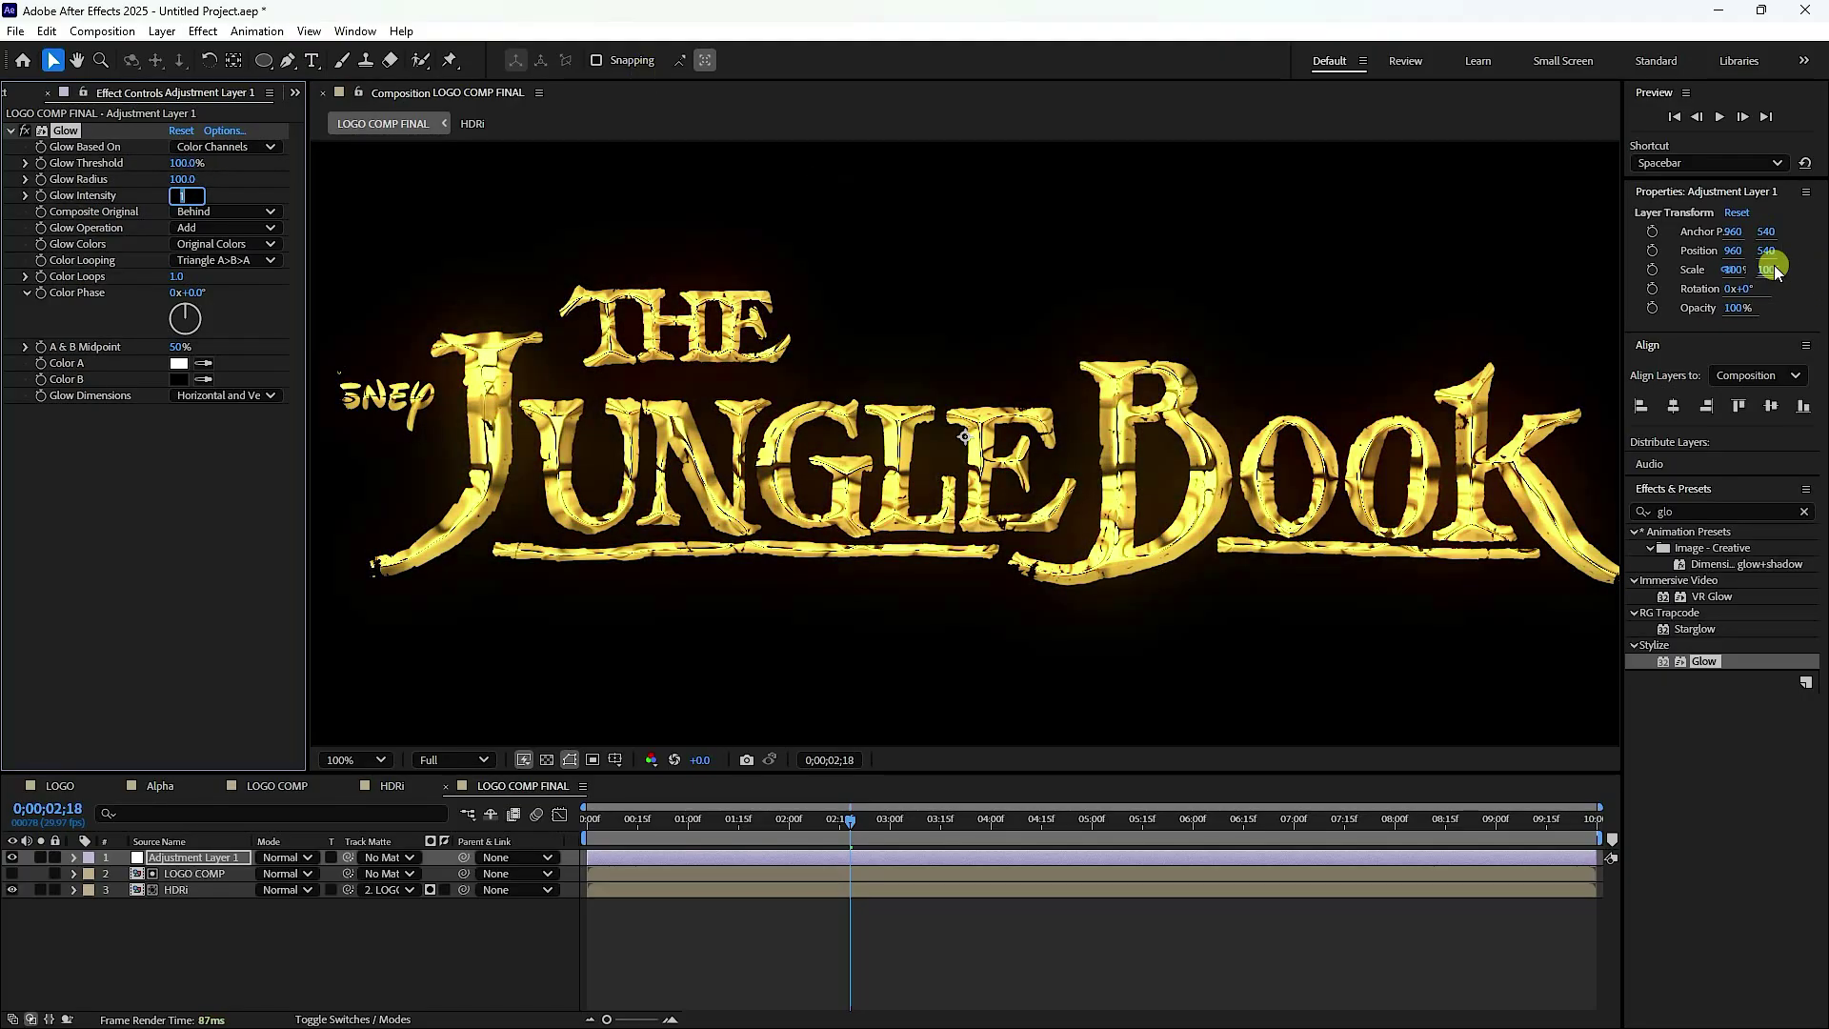
- Apply Curves to the adjustment layer beneath Glow and lift the RGB curve's midtones moderately
click(1705, 513)
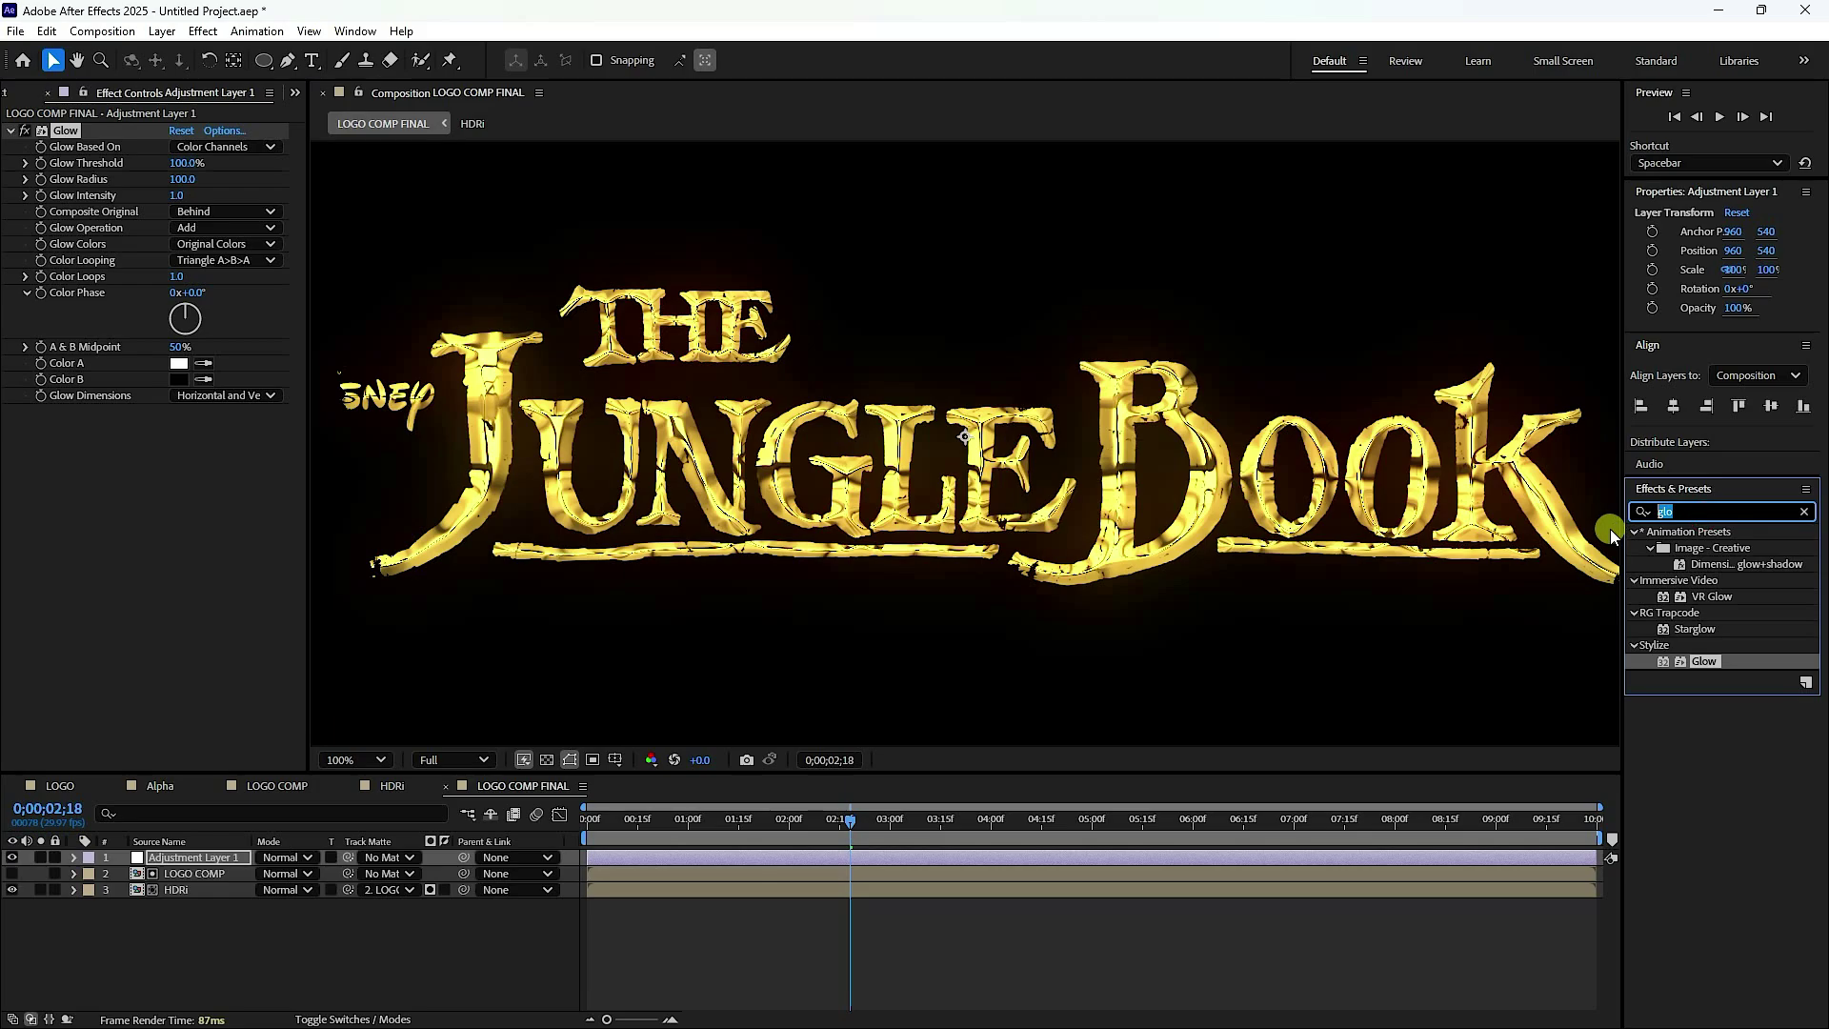
text(cur)
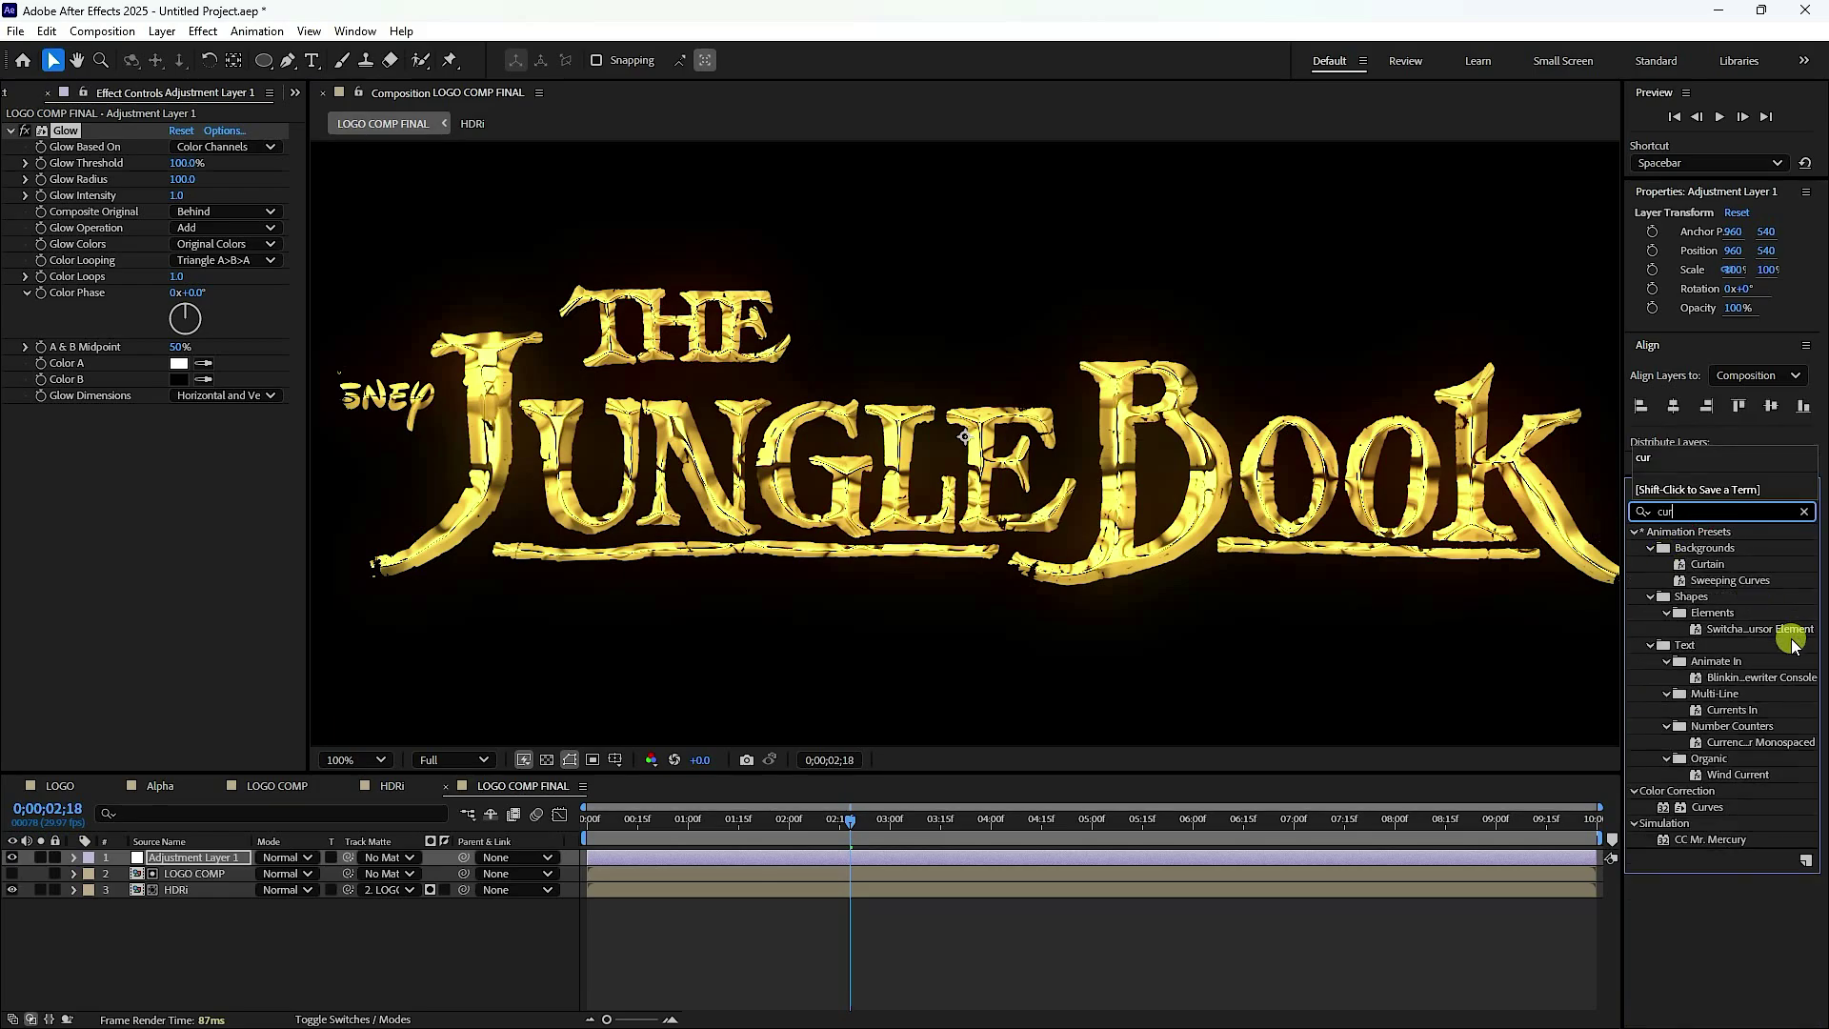
drag(1697, 825, 184, 860)
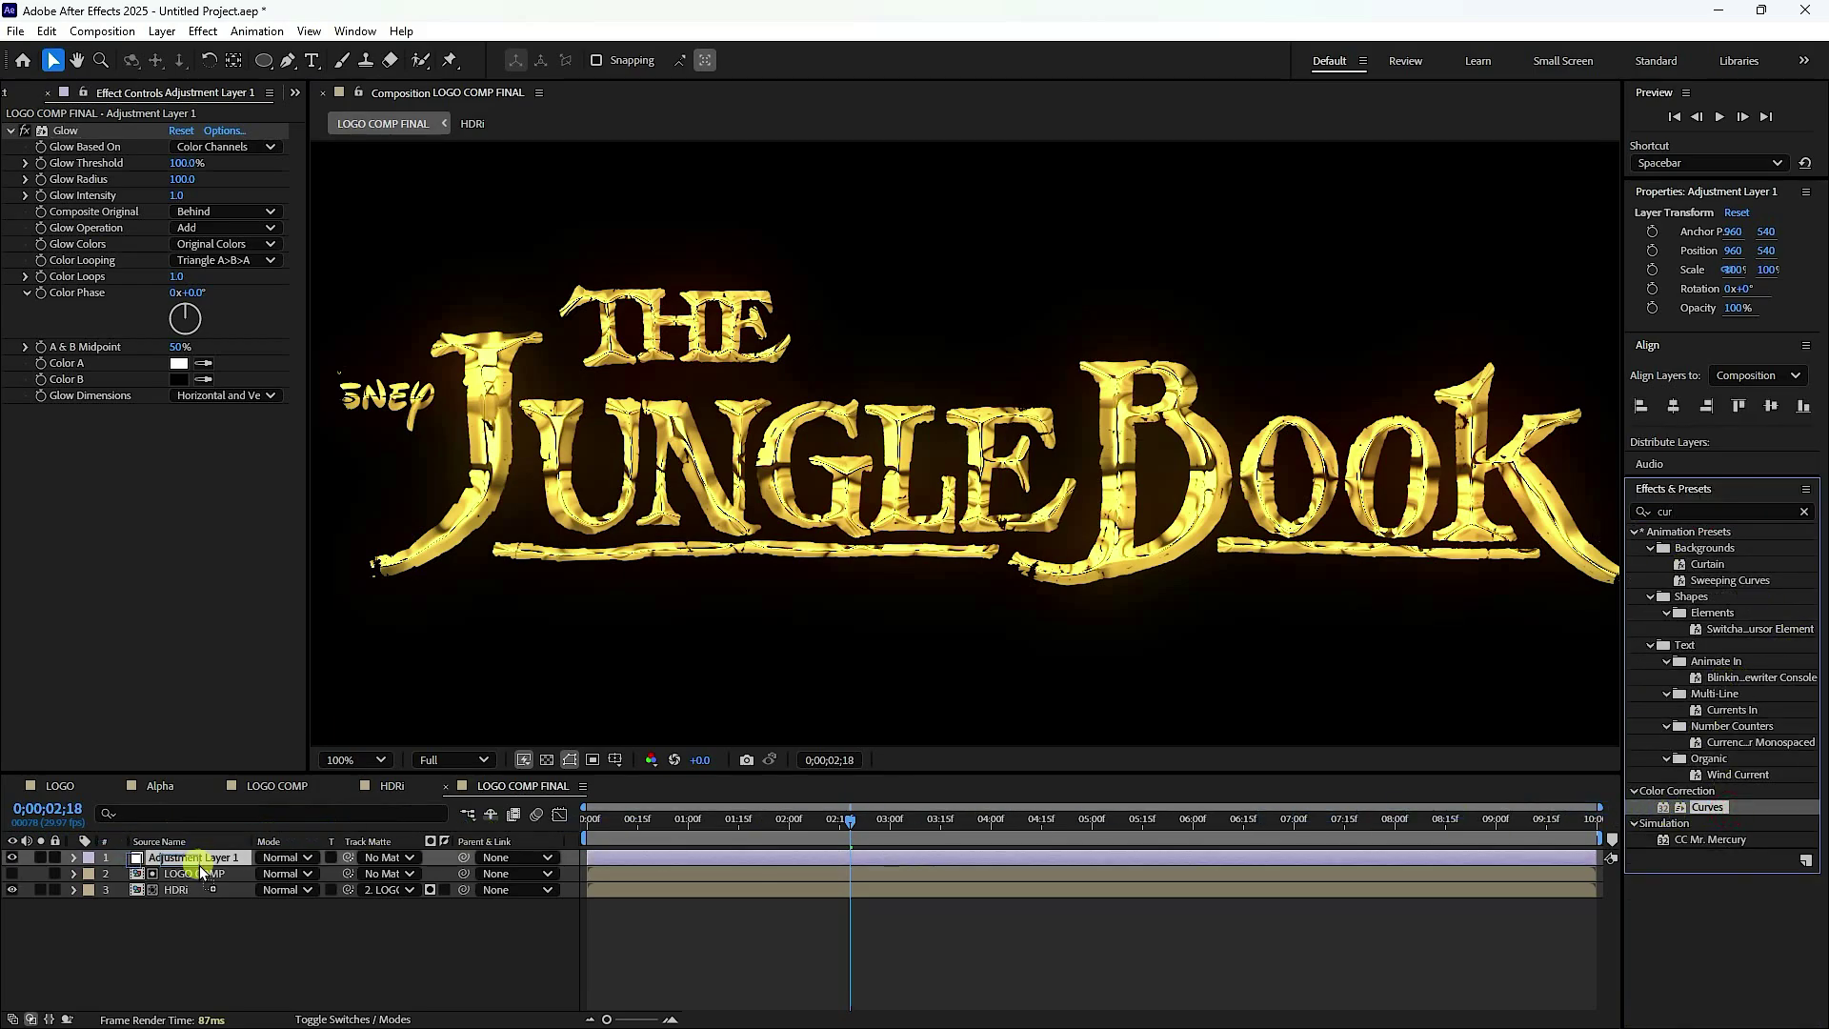
mouse_move(212, 532)
mouse_down()
mouse_move(196, 633)
mouse_move(179, 522)
mouse_up()
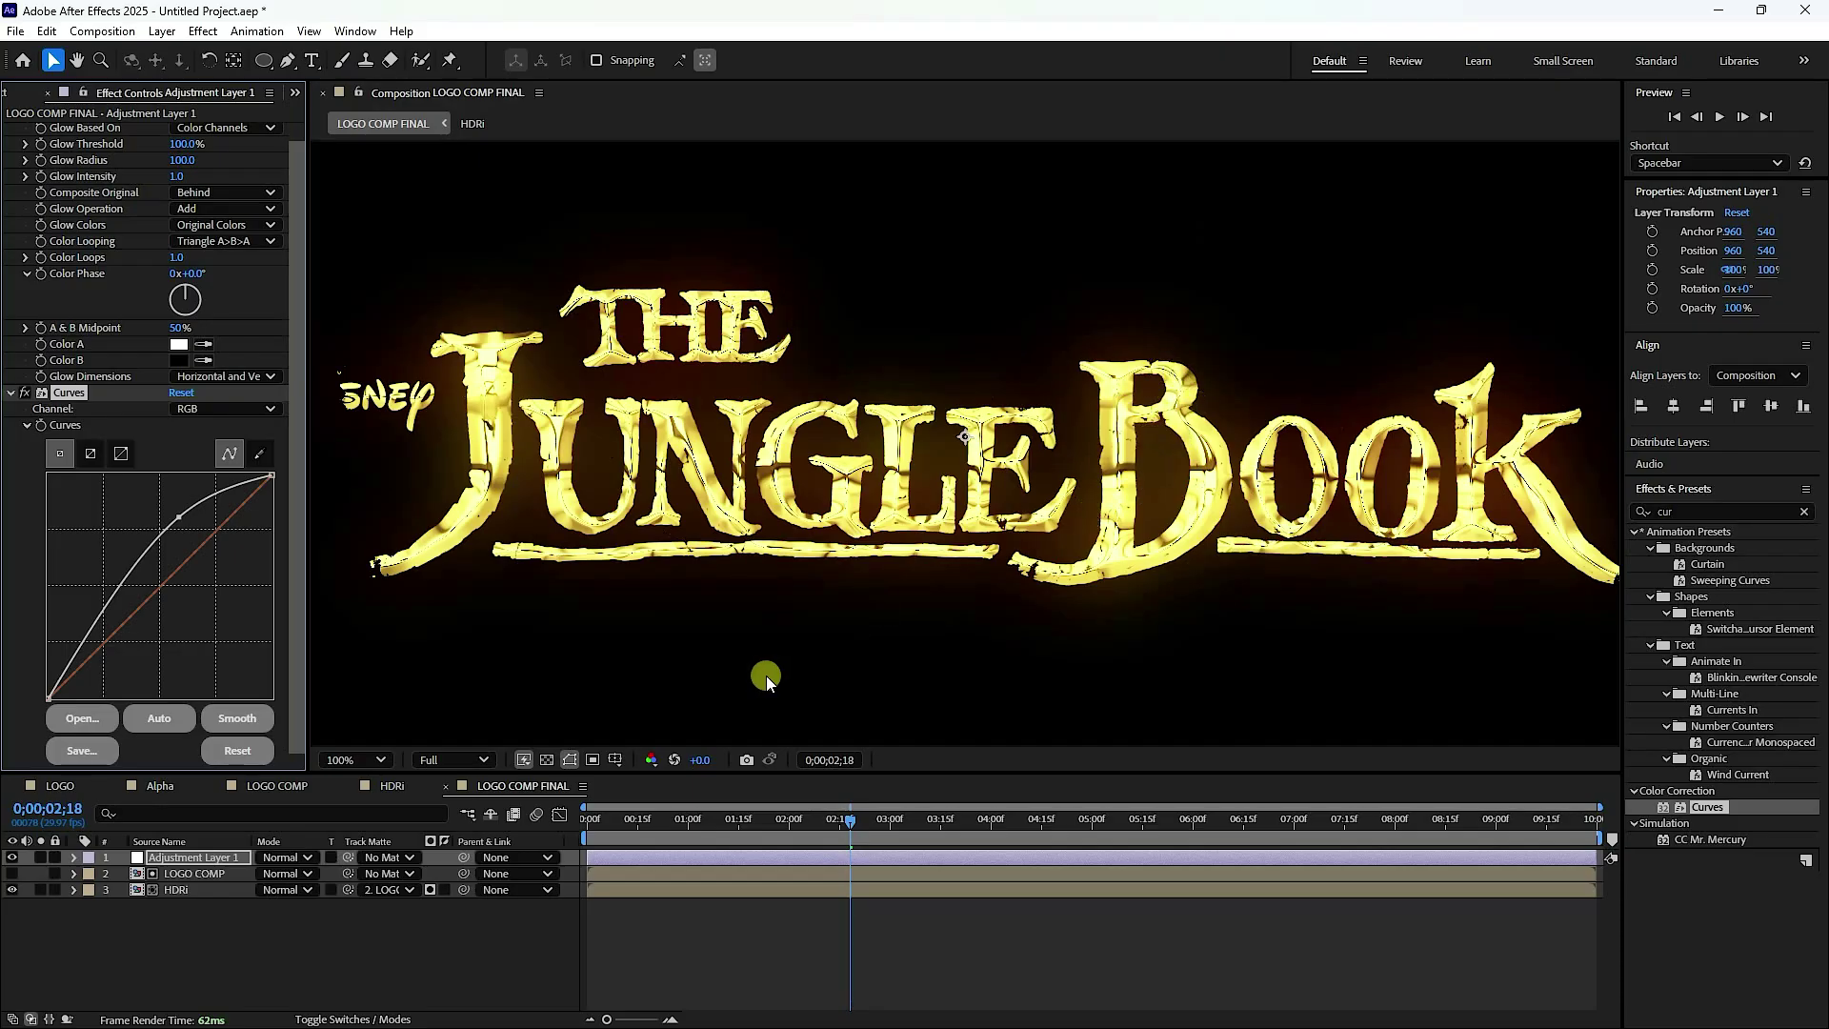
- Play back LOGO COMP FINAL from its start to review the glowing gold logo animation
drag(854, 819, 560, 842)
key(space)
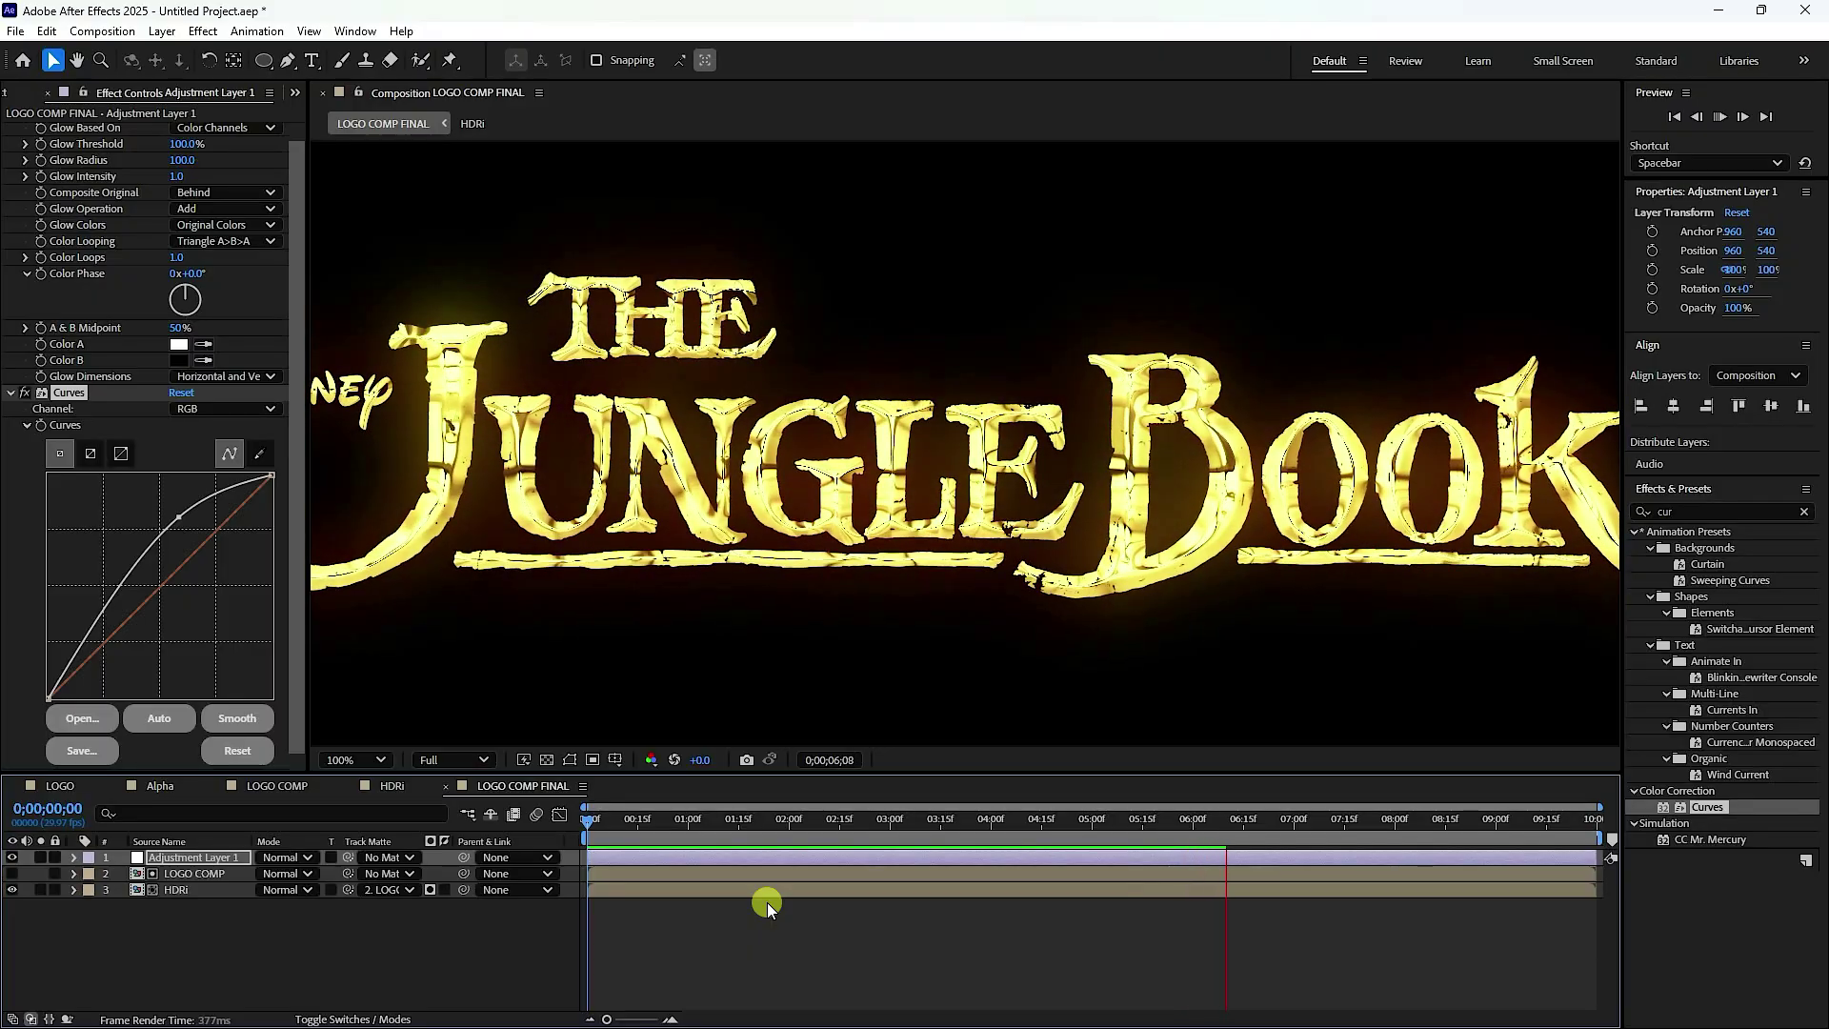
key(space)
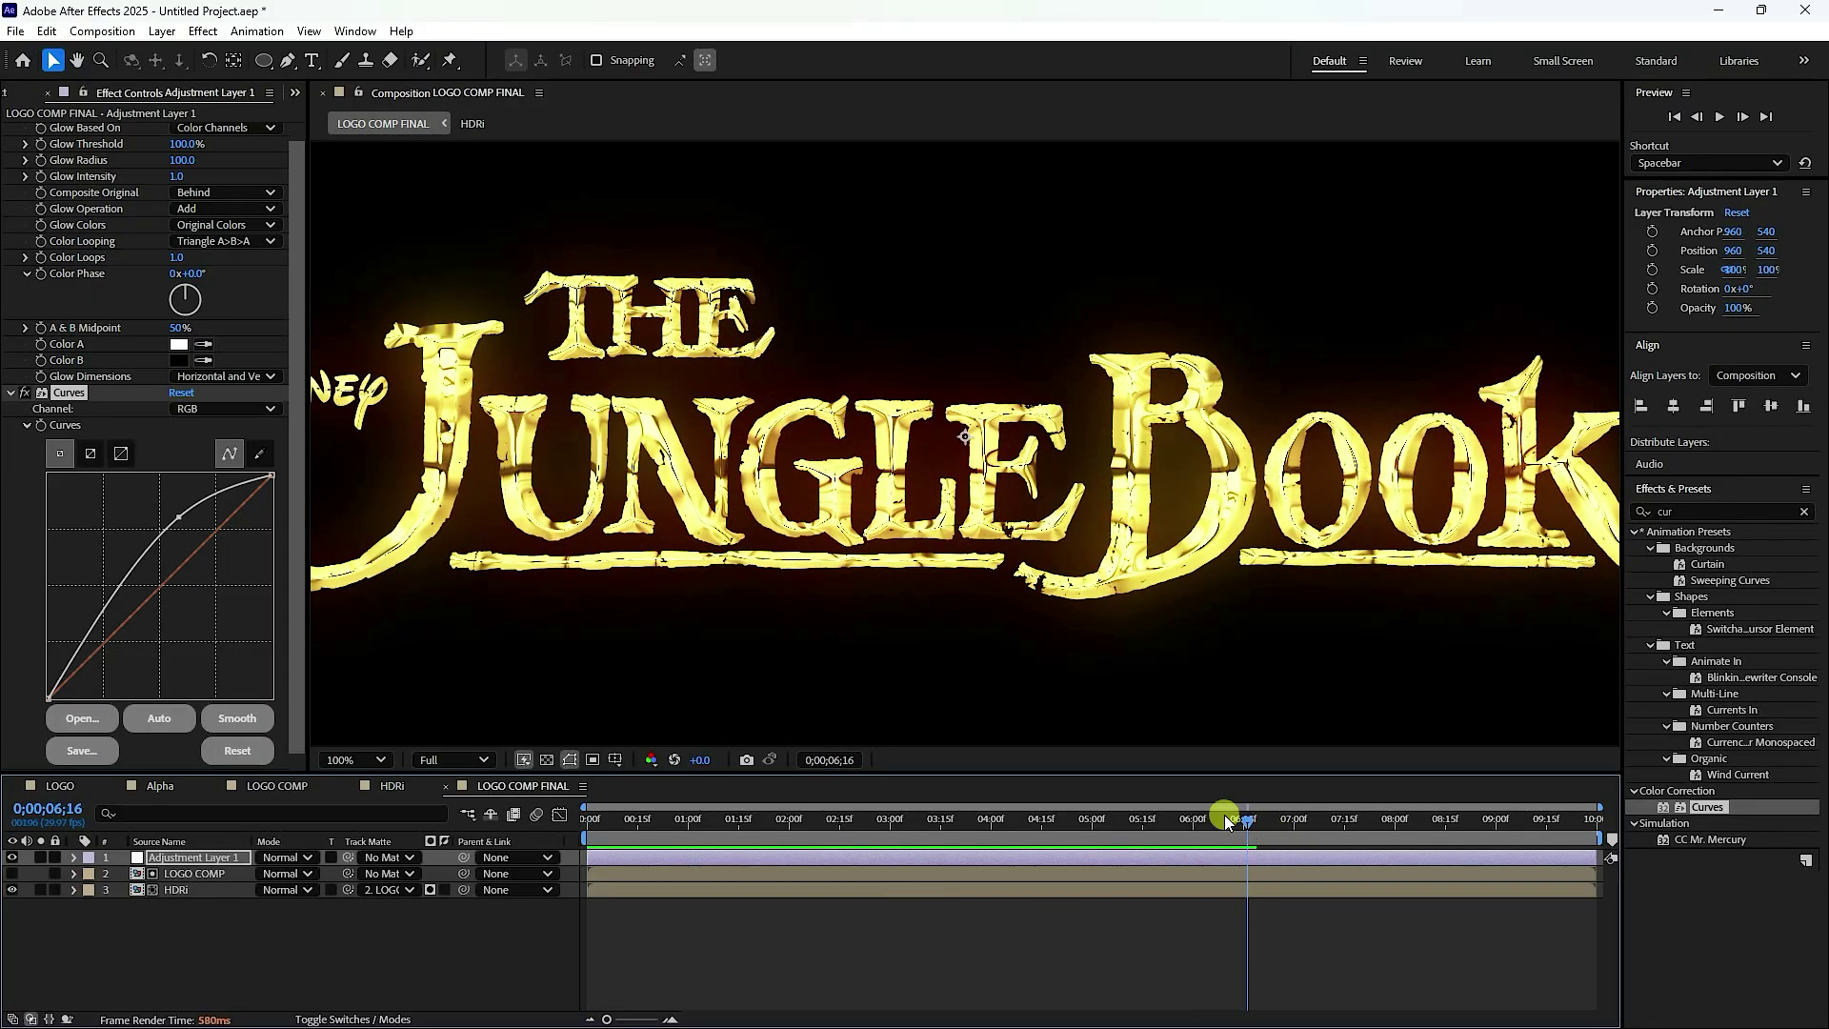
drag(1211, 821, 320, 821)
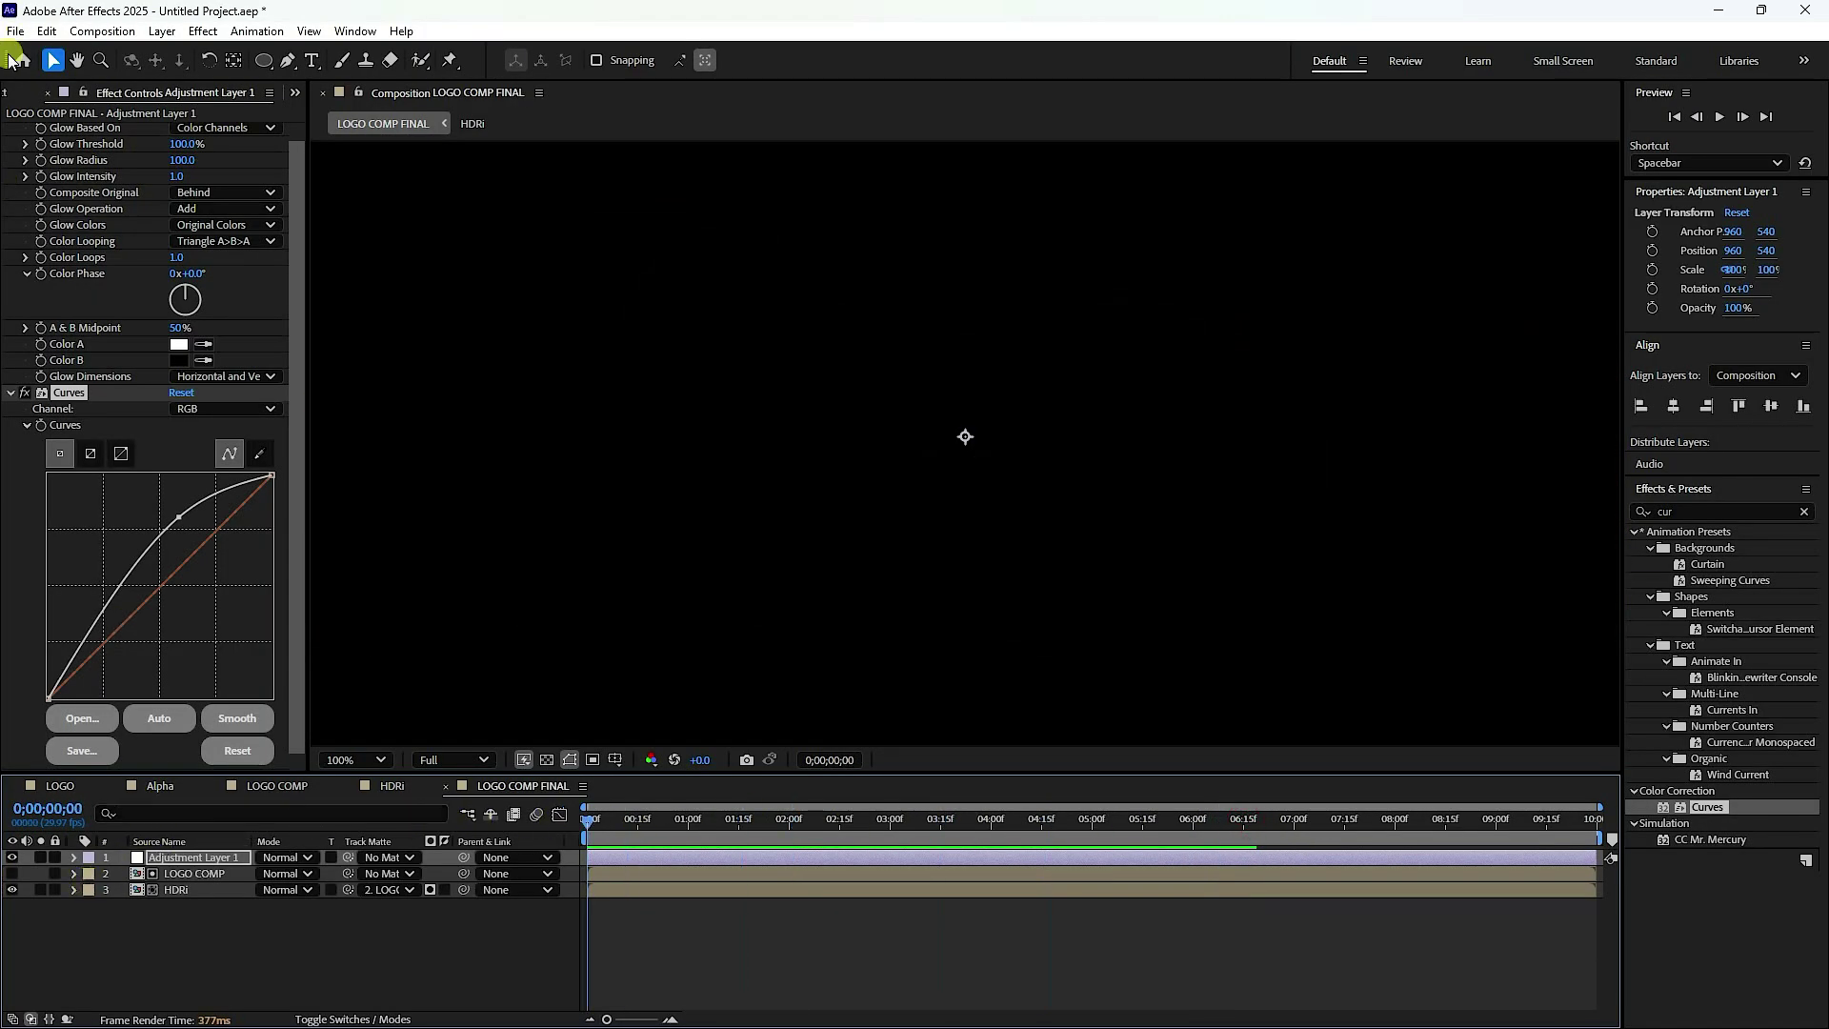
- Import Background.mov from New folder inside the jungle book logo folder as footage
click(295, 91)
click(317, 108)
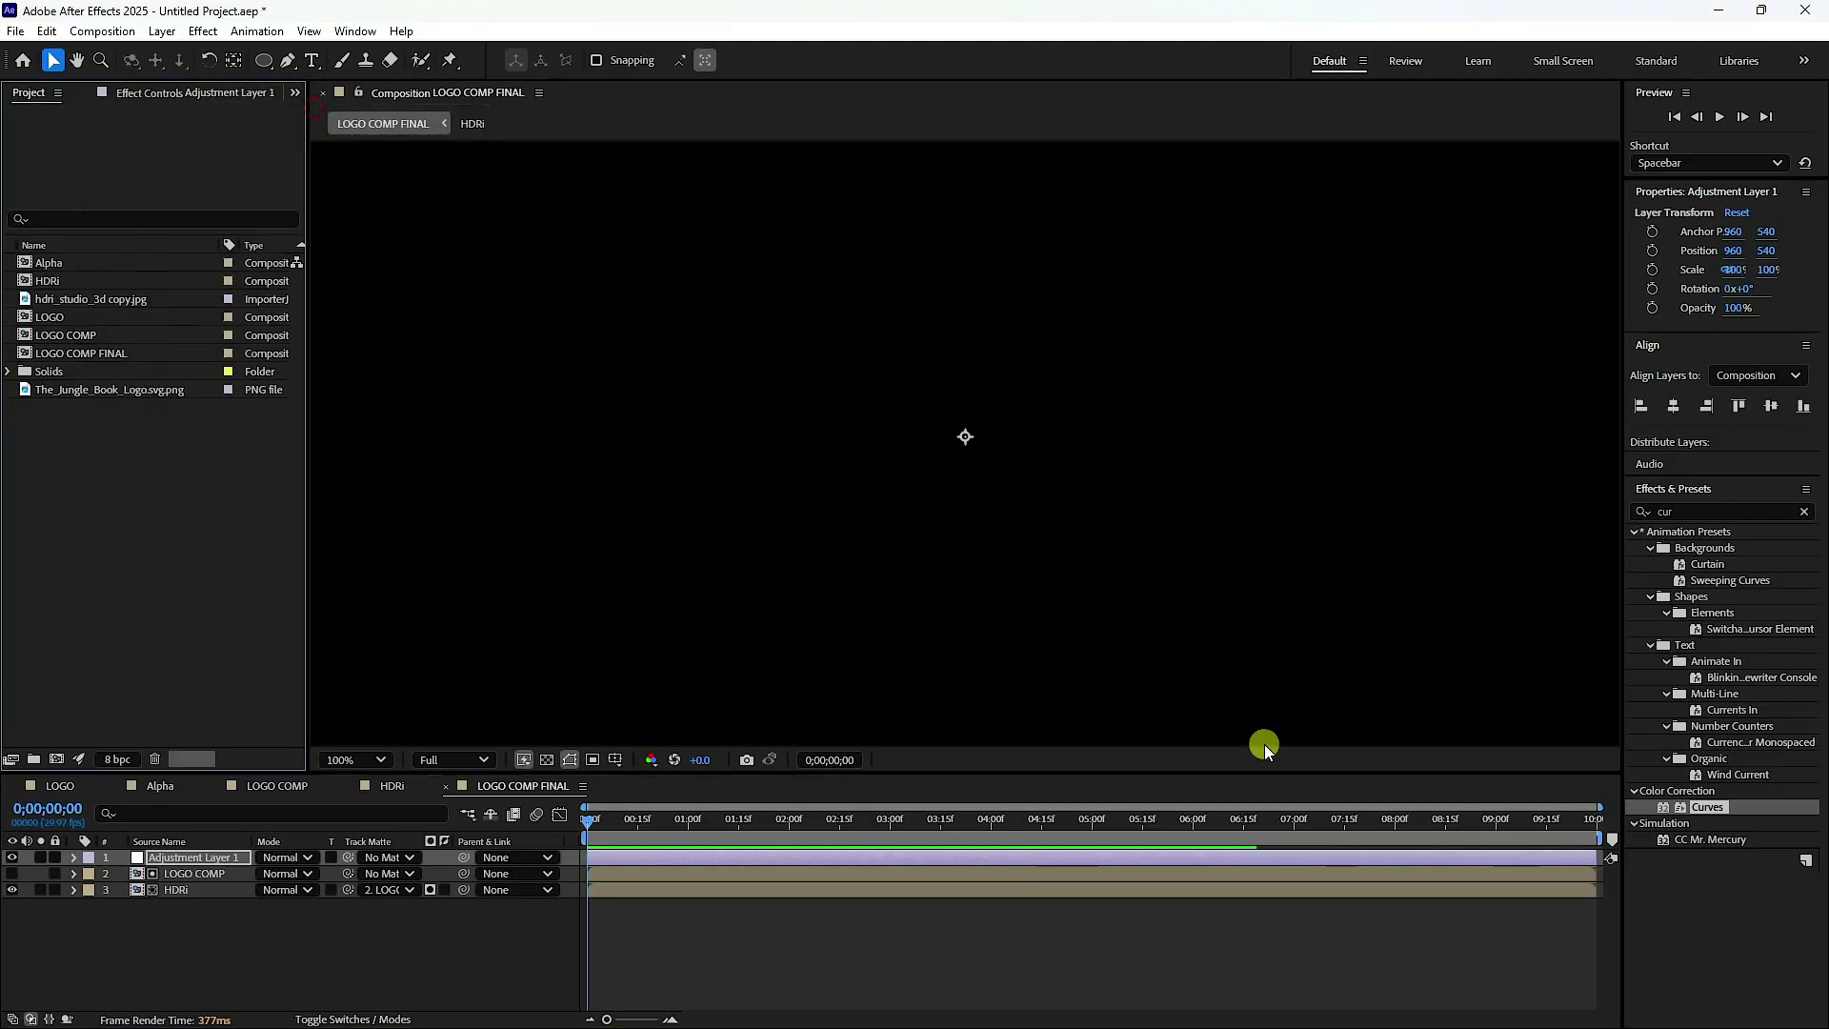
drag(914, 821, 960, 819)
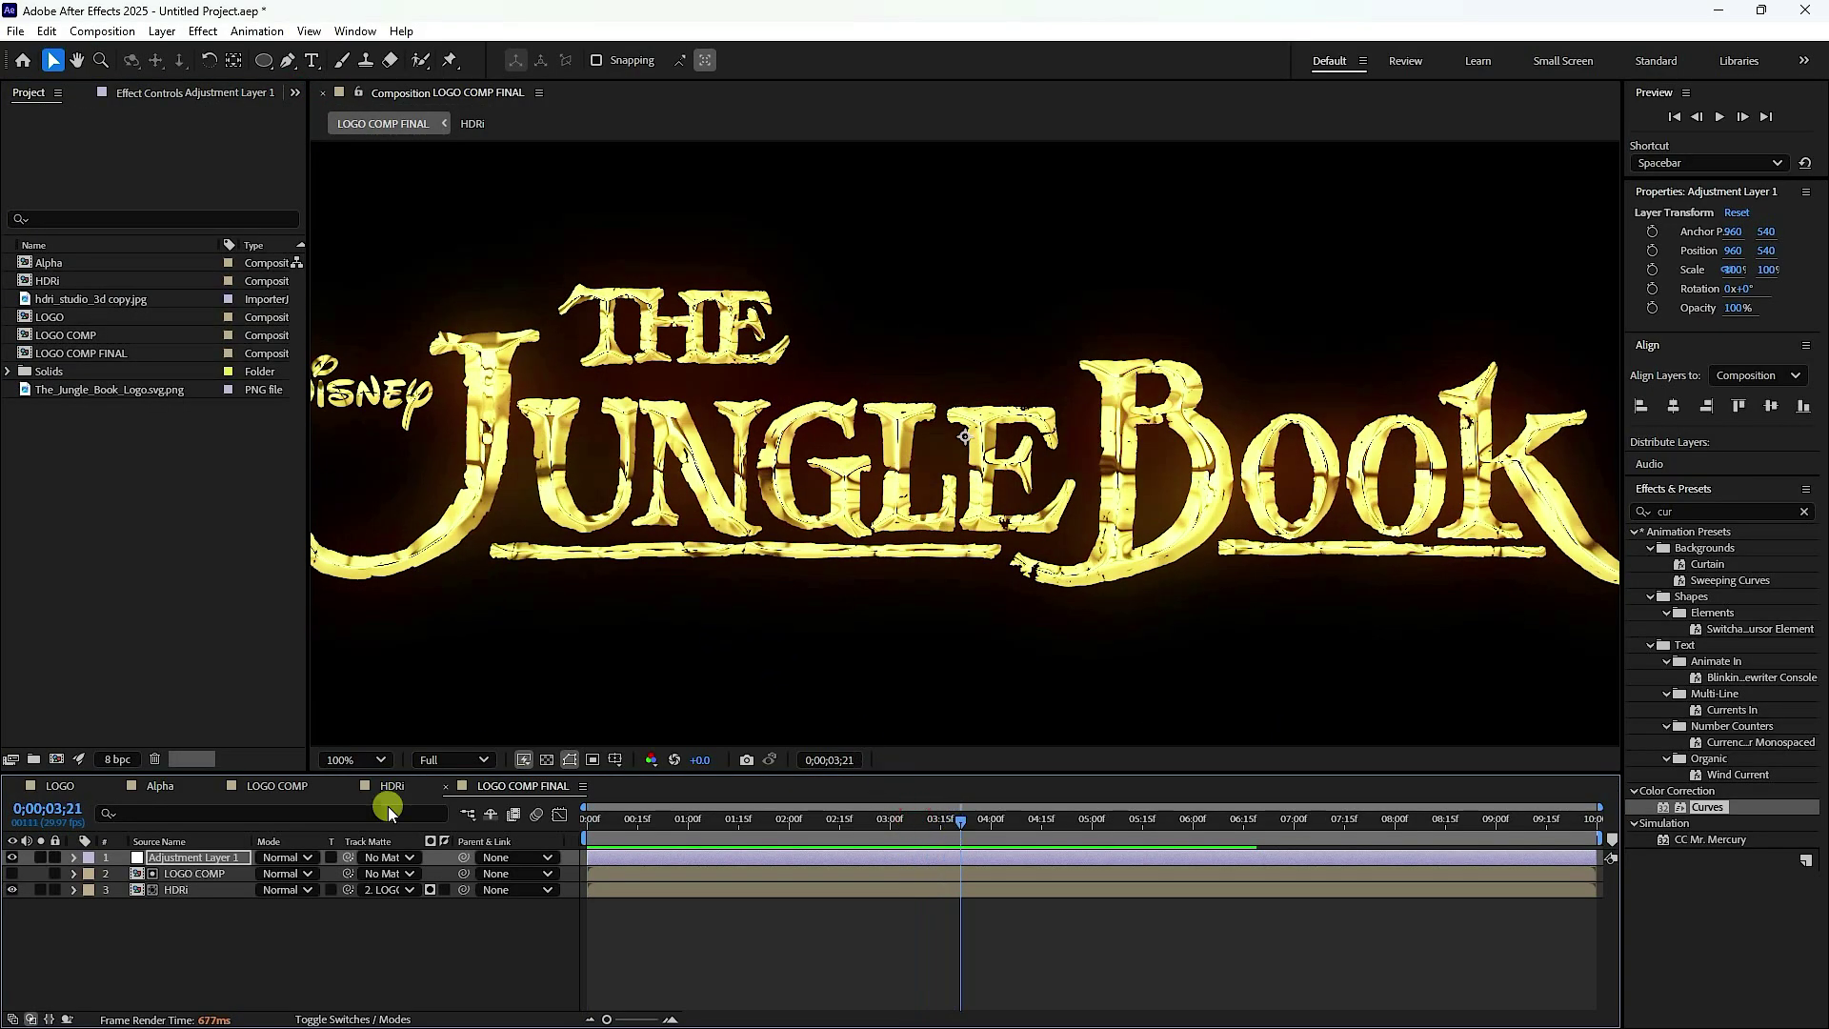
right_click(80, 483)
click(129, 582)
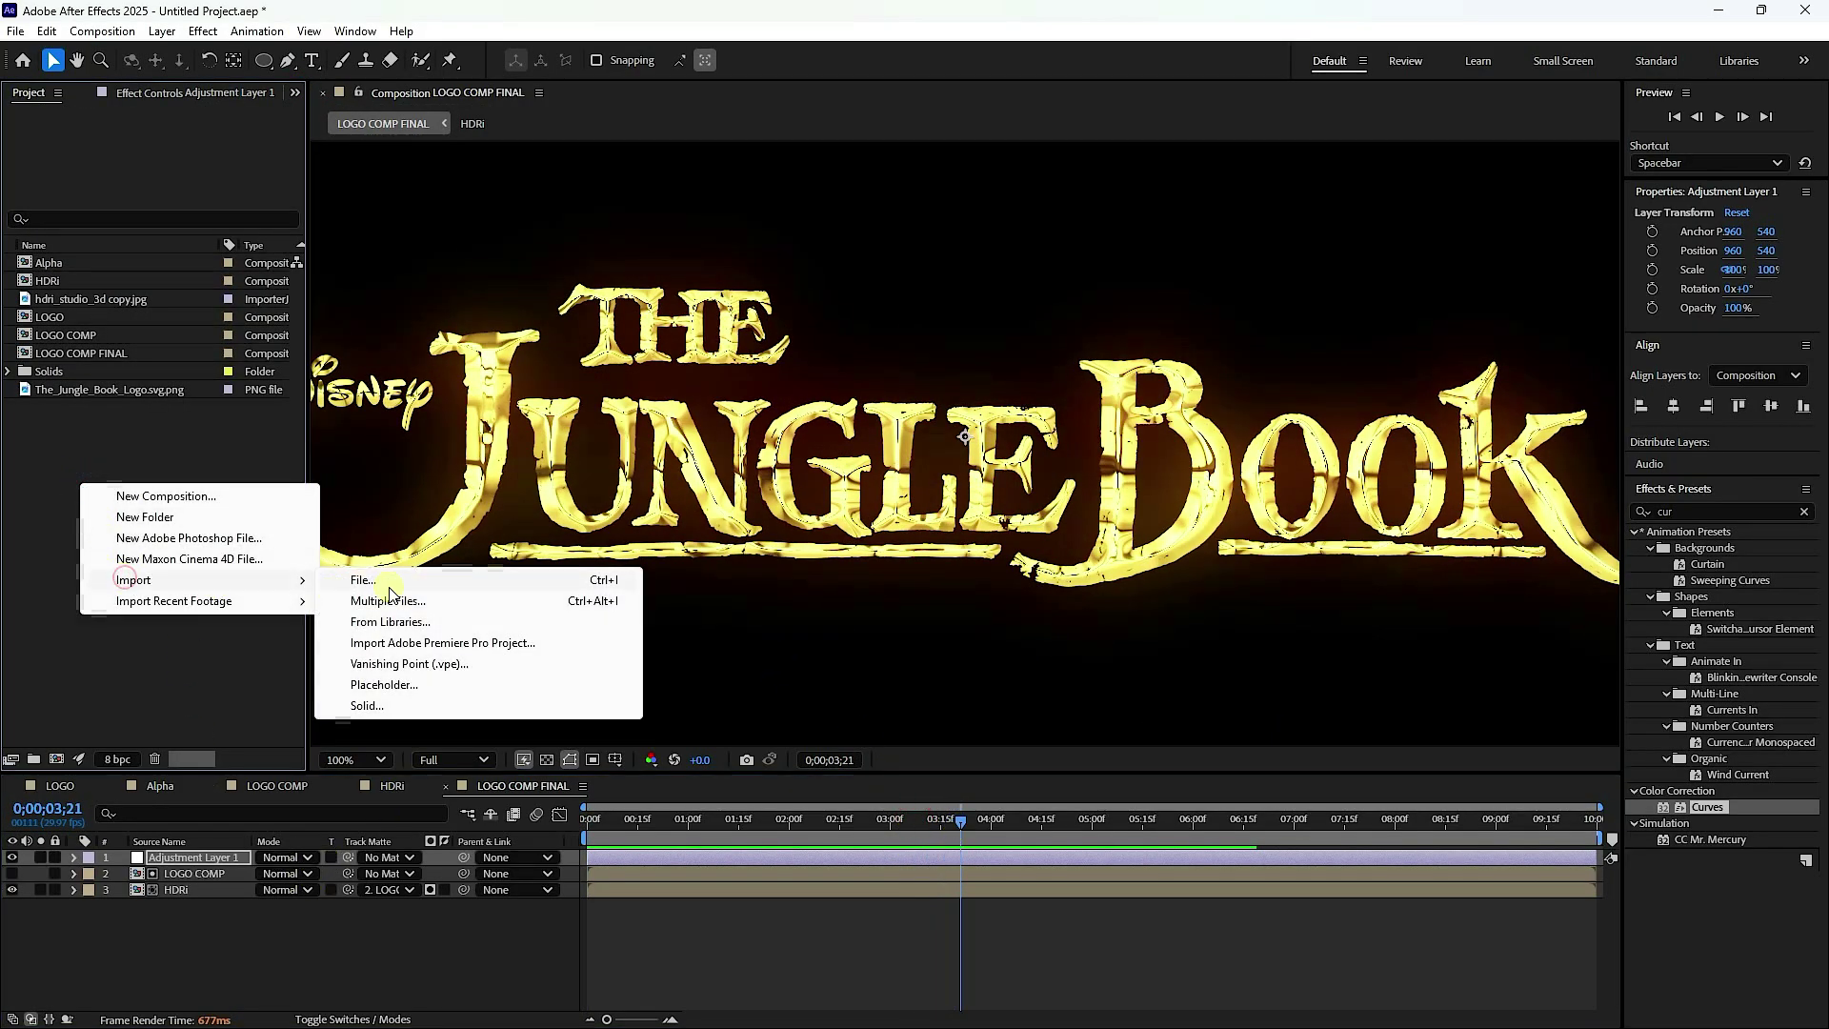
click(364, 580)
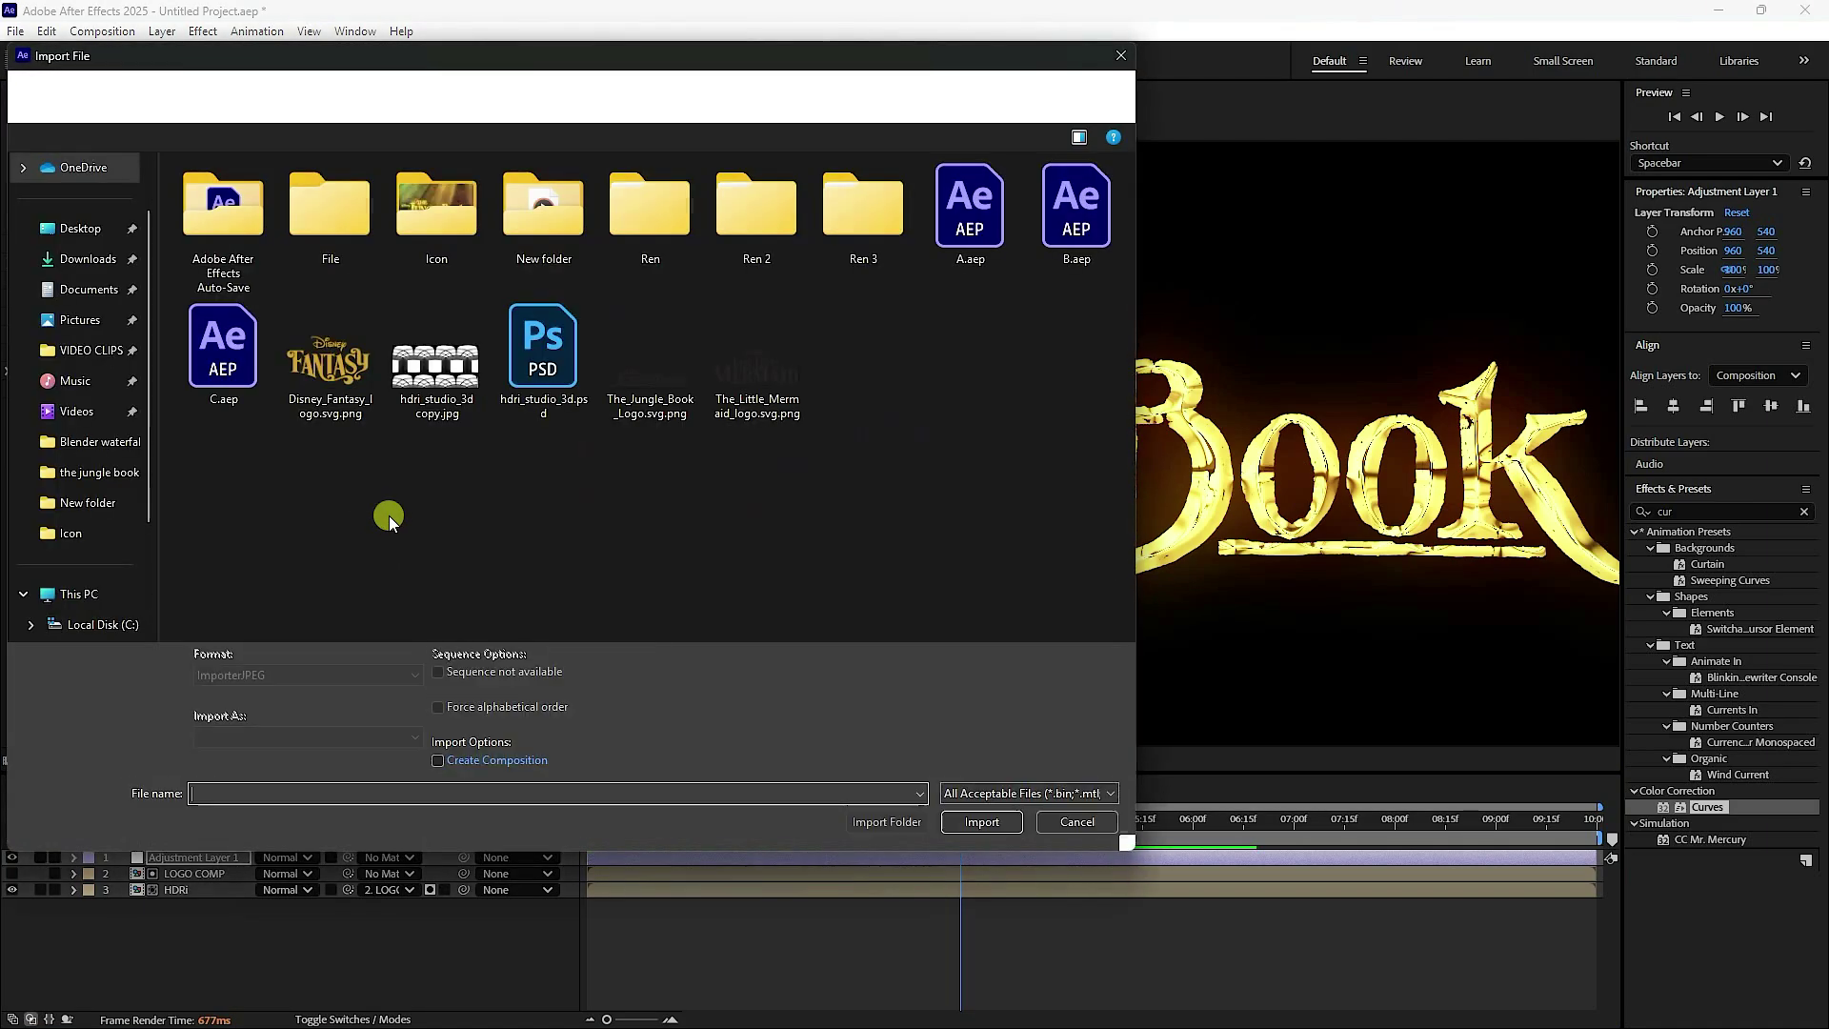
double_click(534, 214)
click(296, 246)
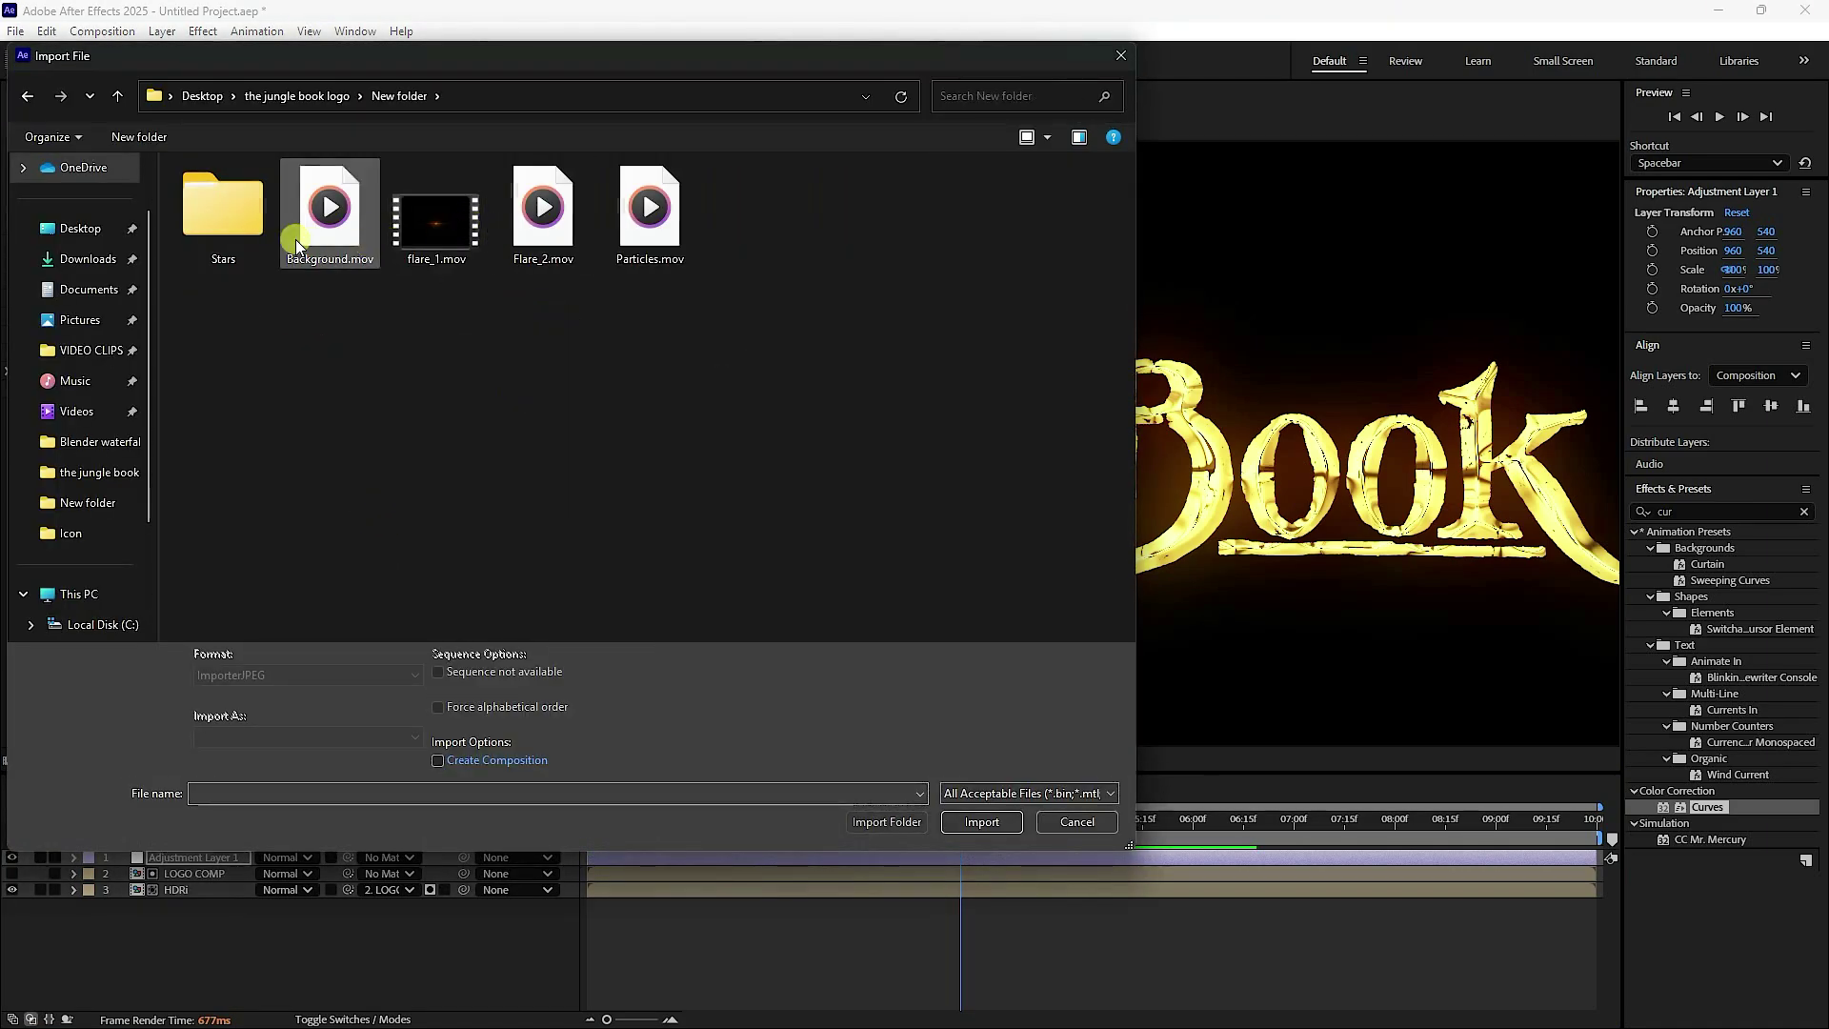
click(349, 255)
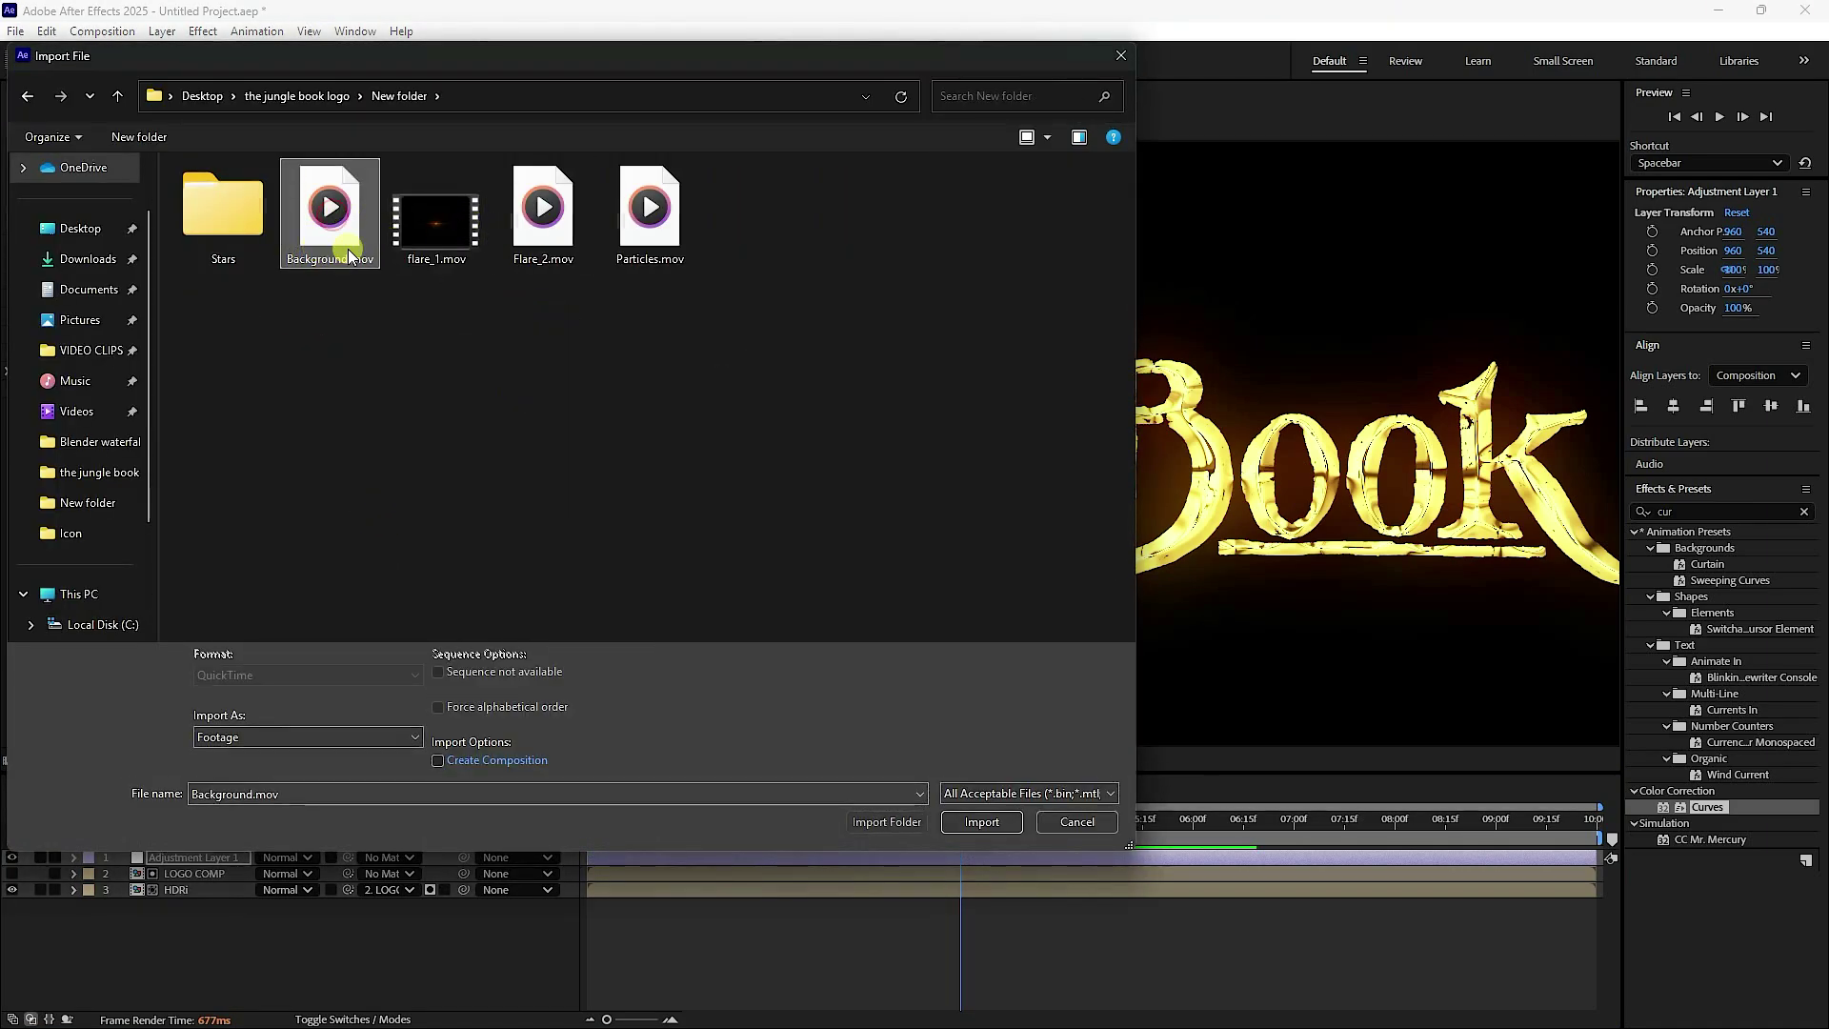
click(982, 821)
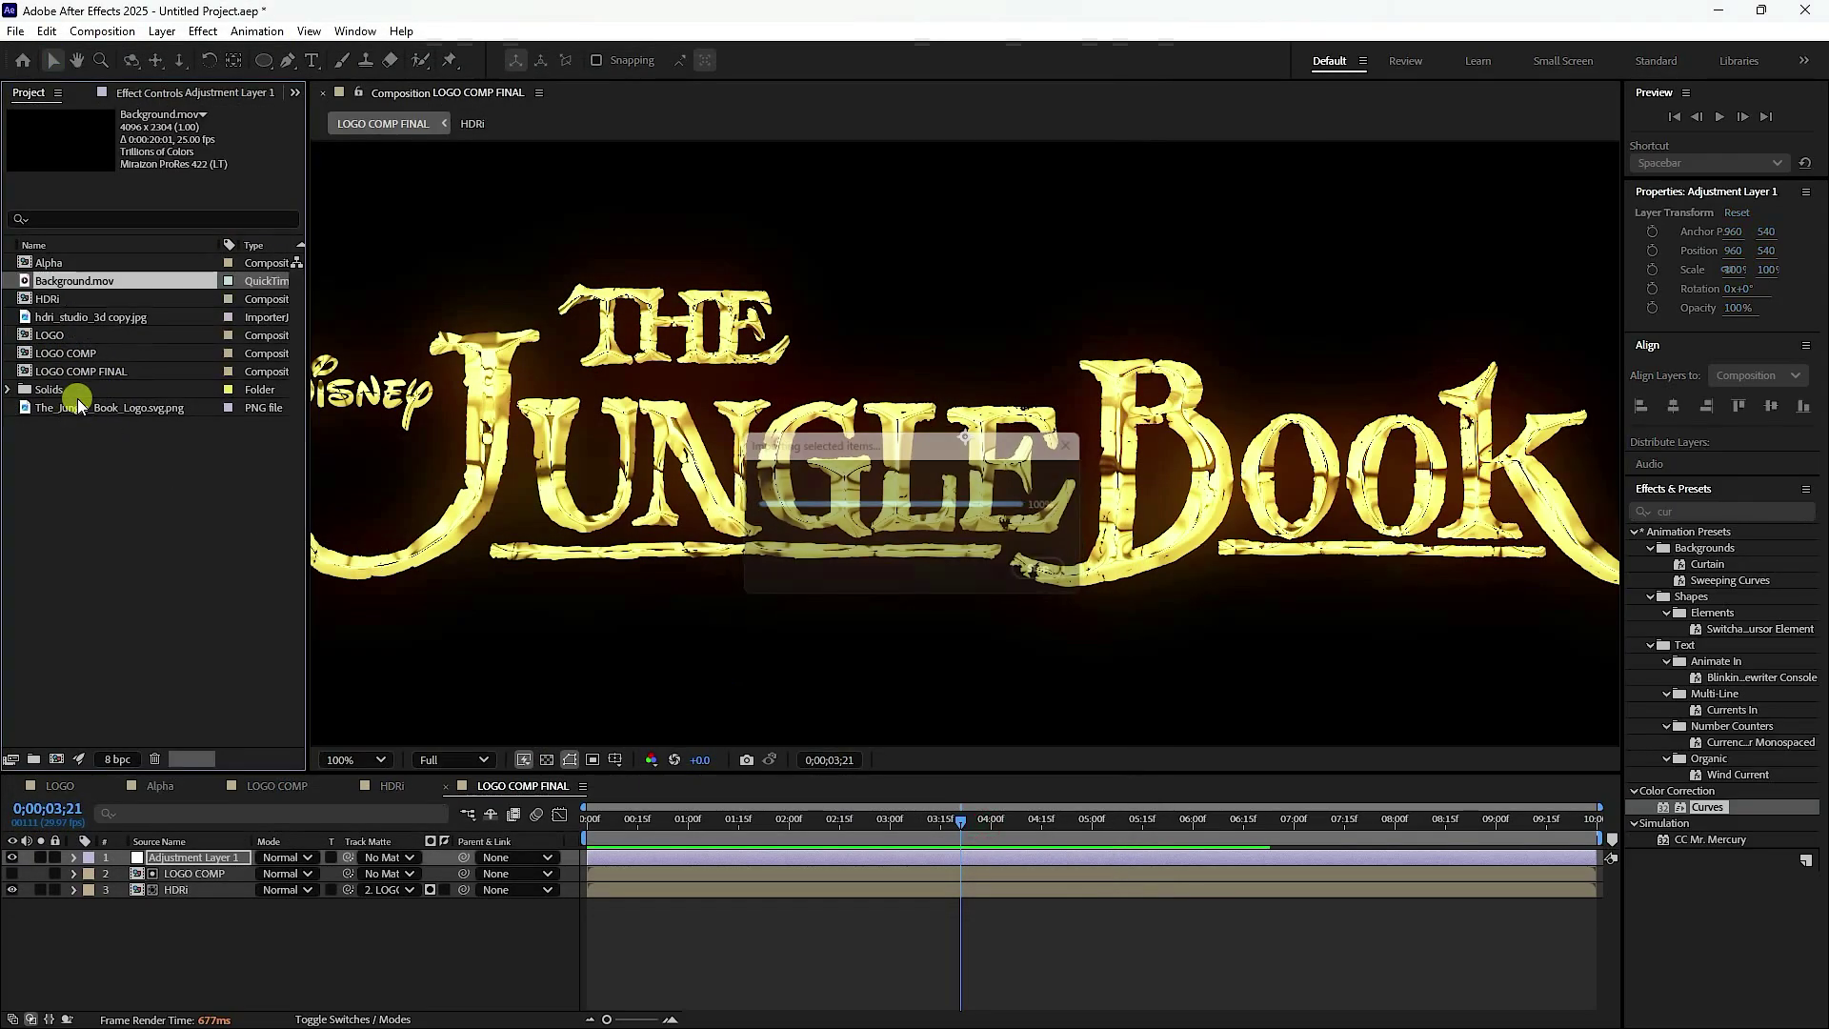
- Place Background.mov beneath all layers in LOGO COMP FINAL and set its Scale to 50%
drag(72, 282, 244, 961)
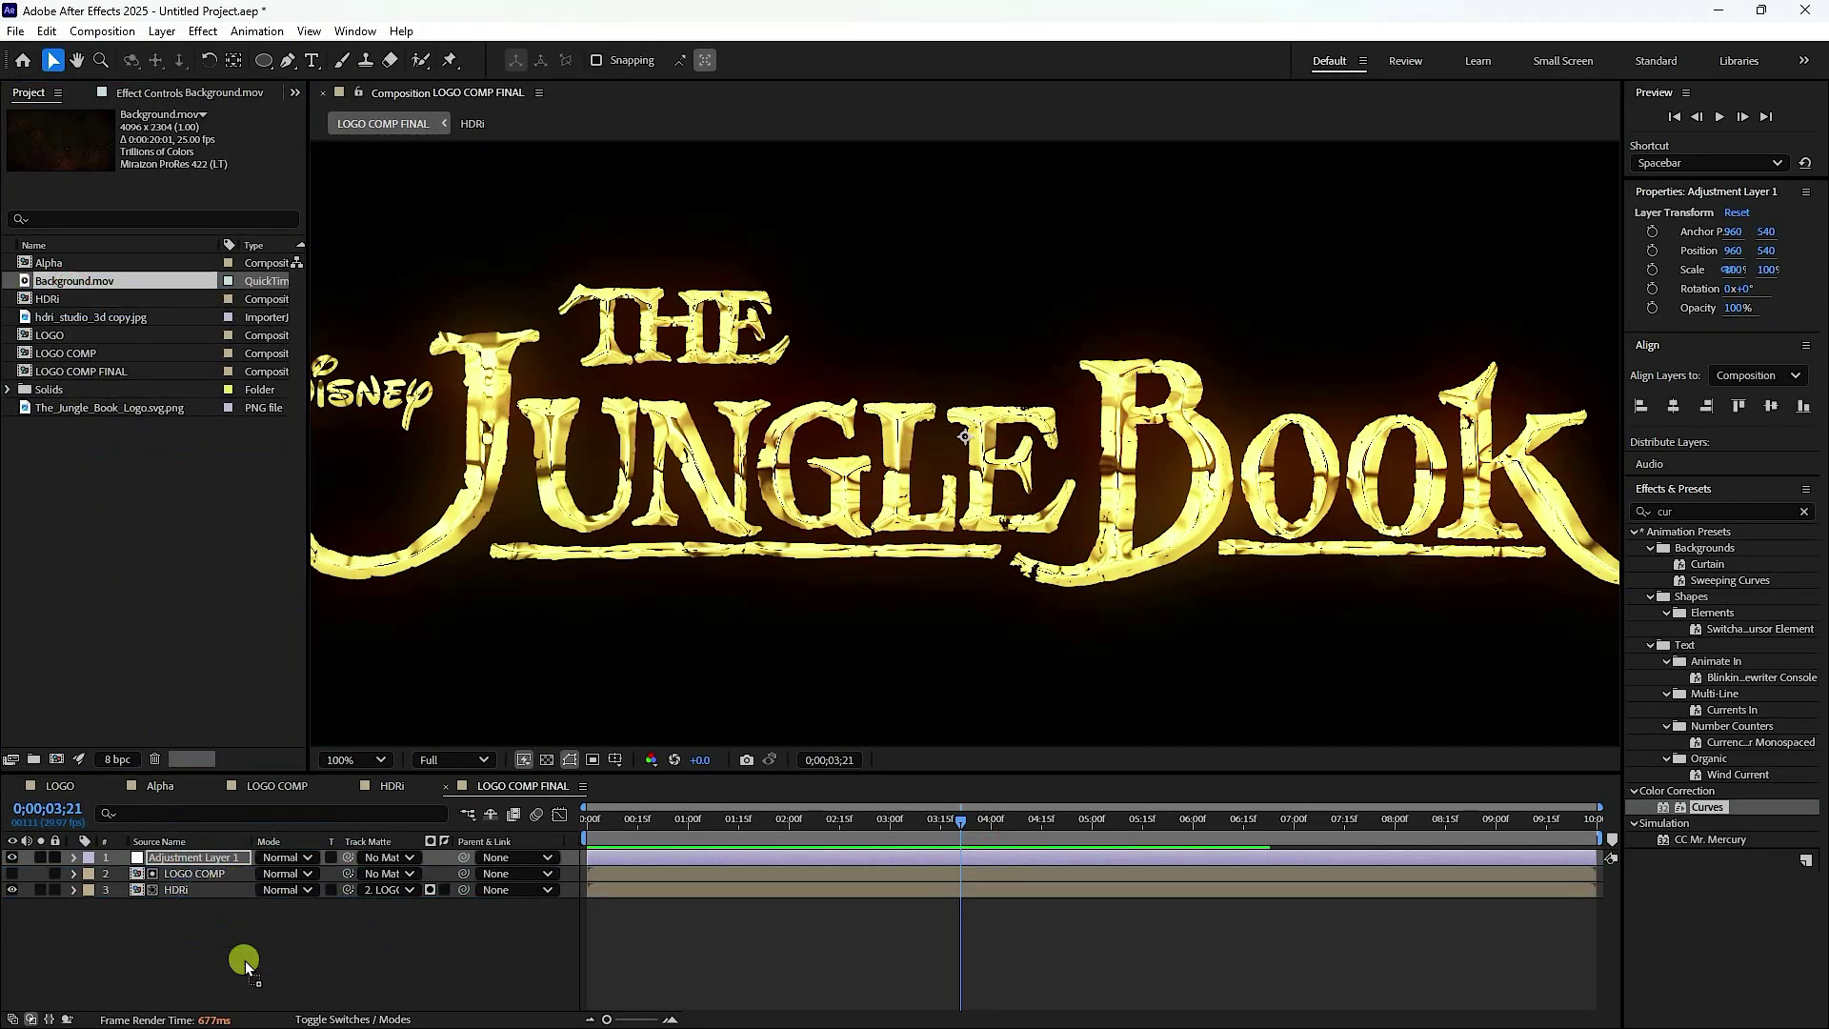
scroll(905, 391, down, 4)
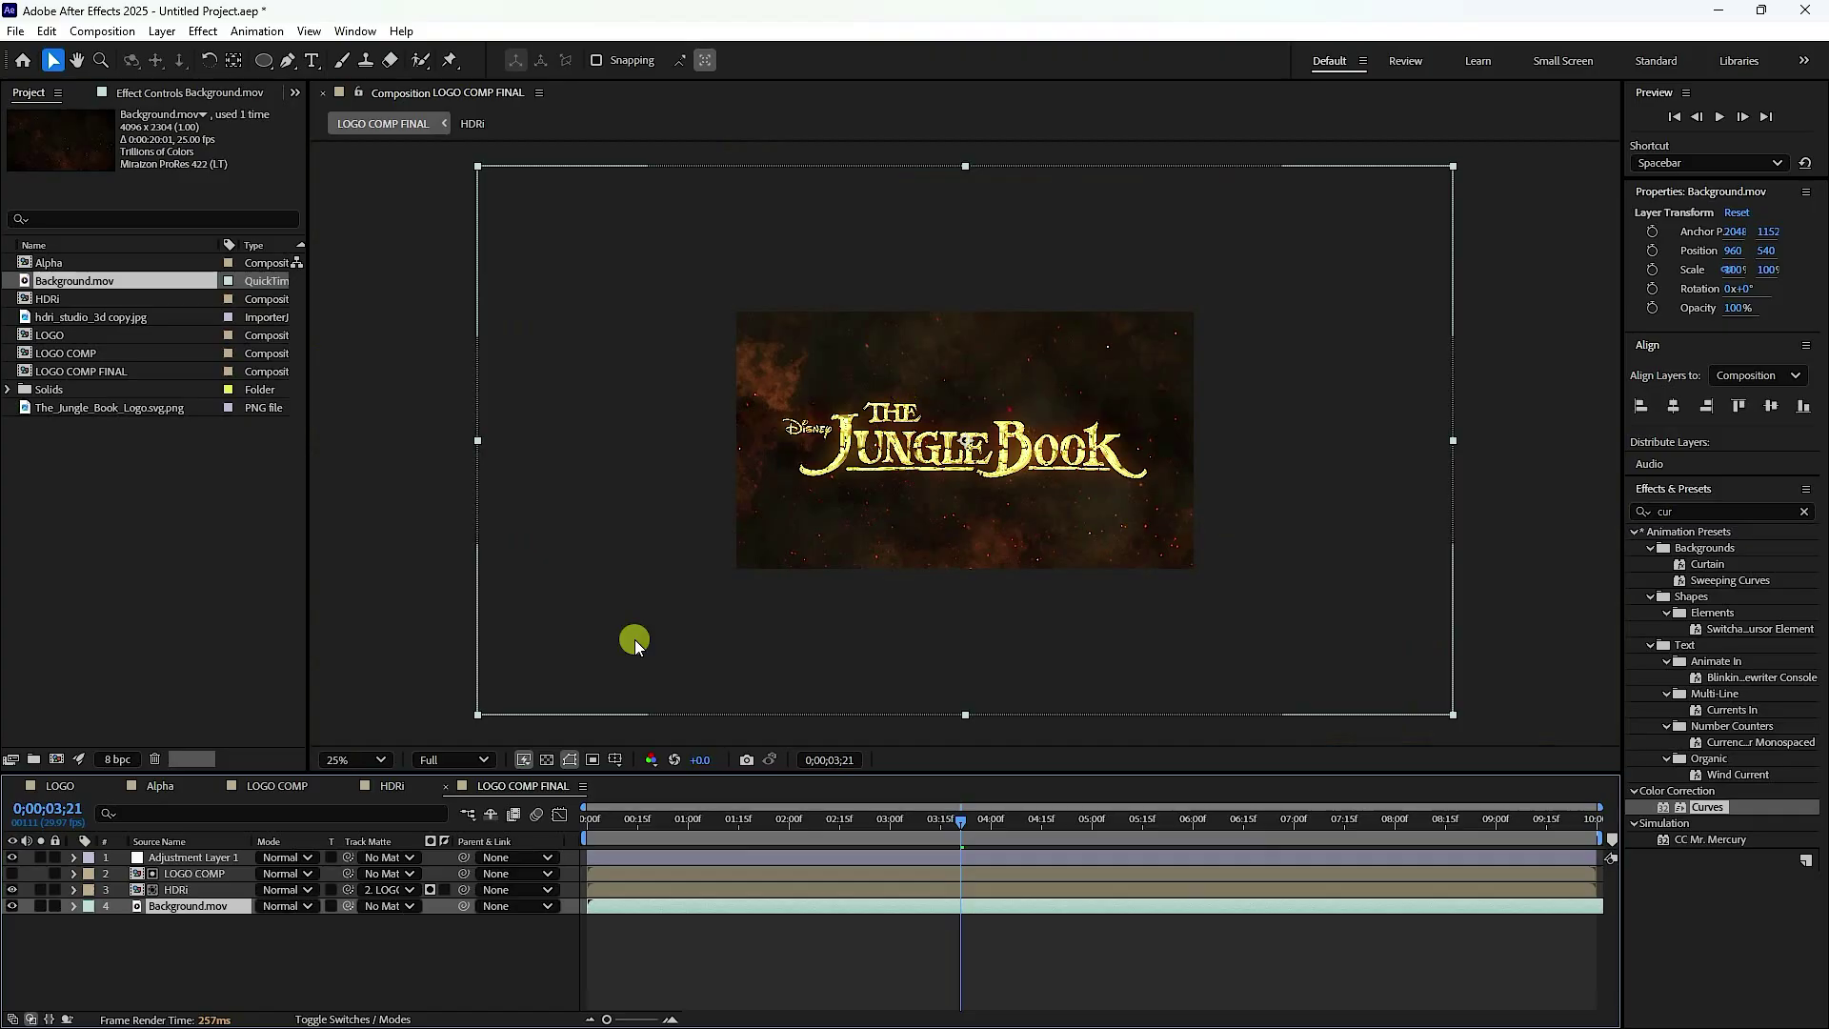
key(s)
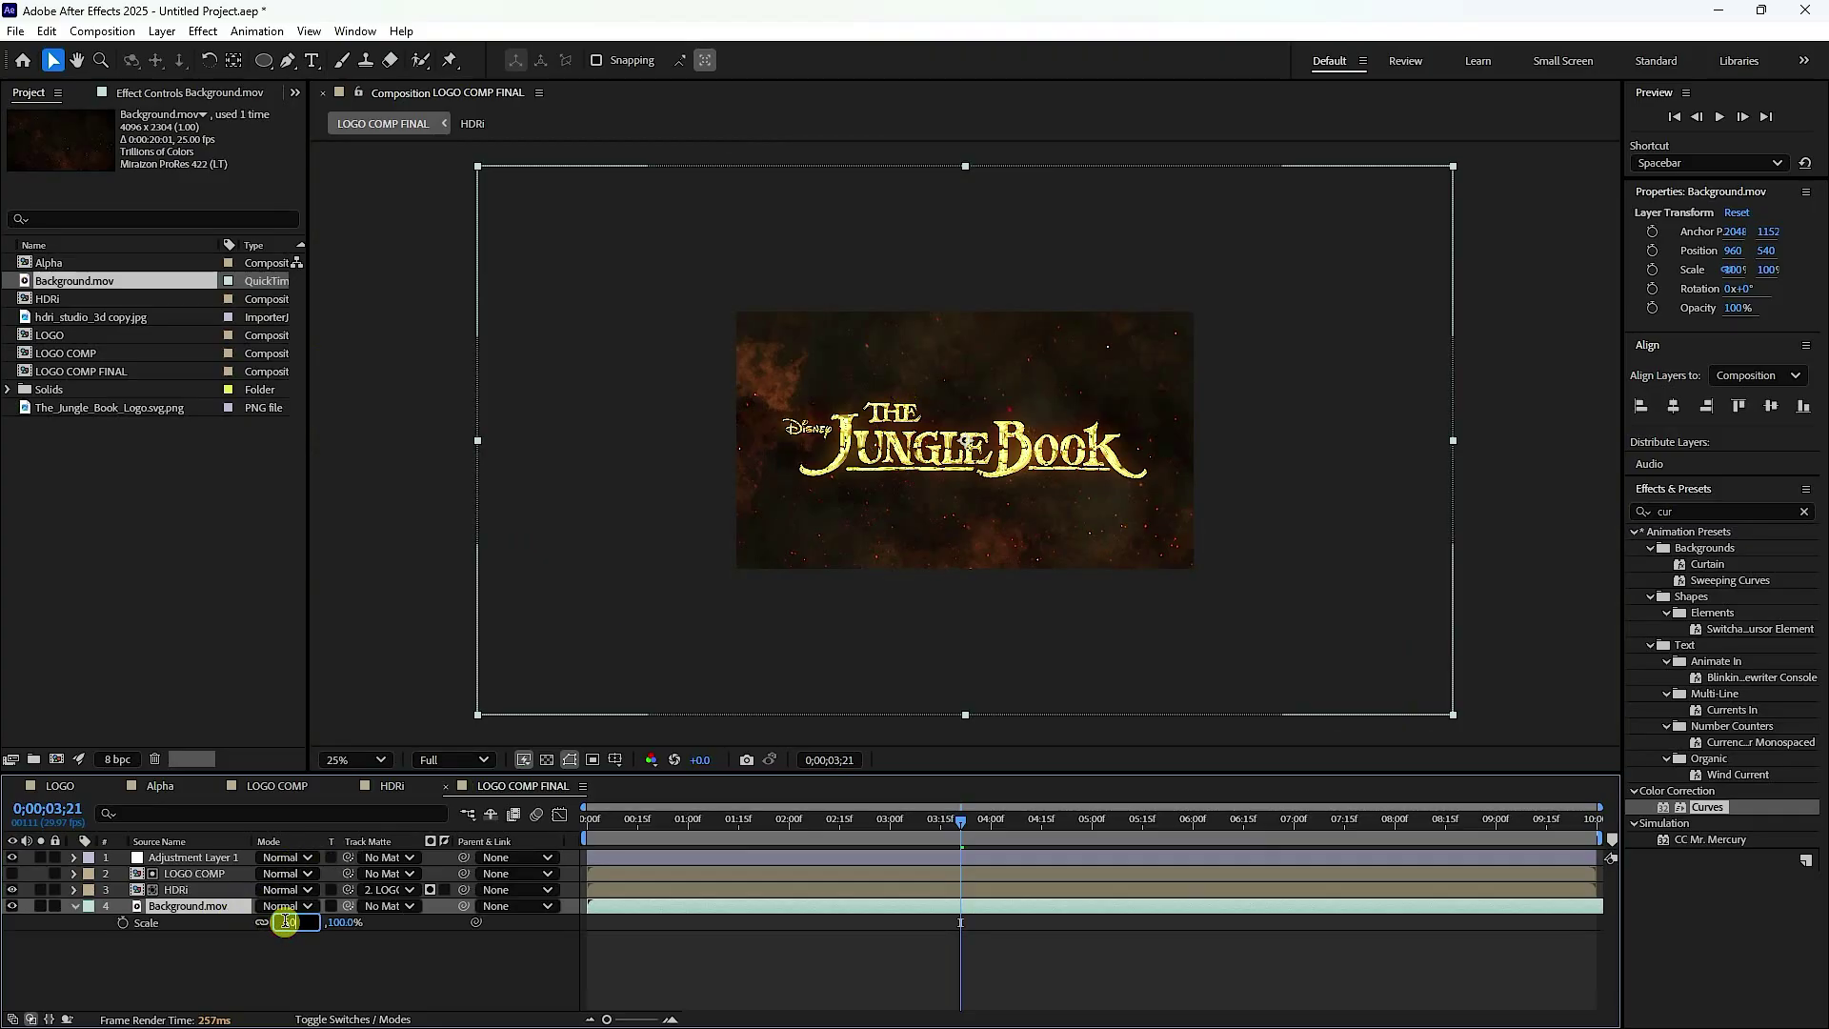
click(285, 922)
text(50)
key(Return)
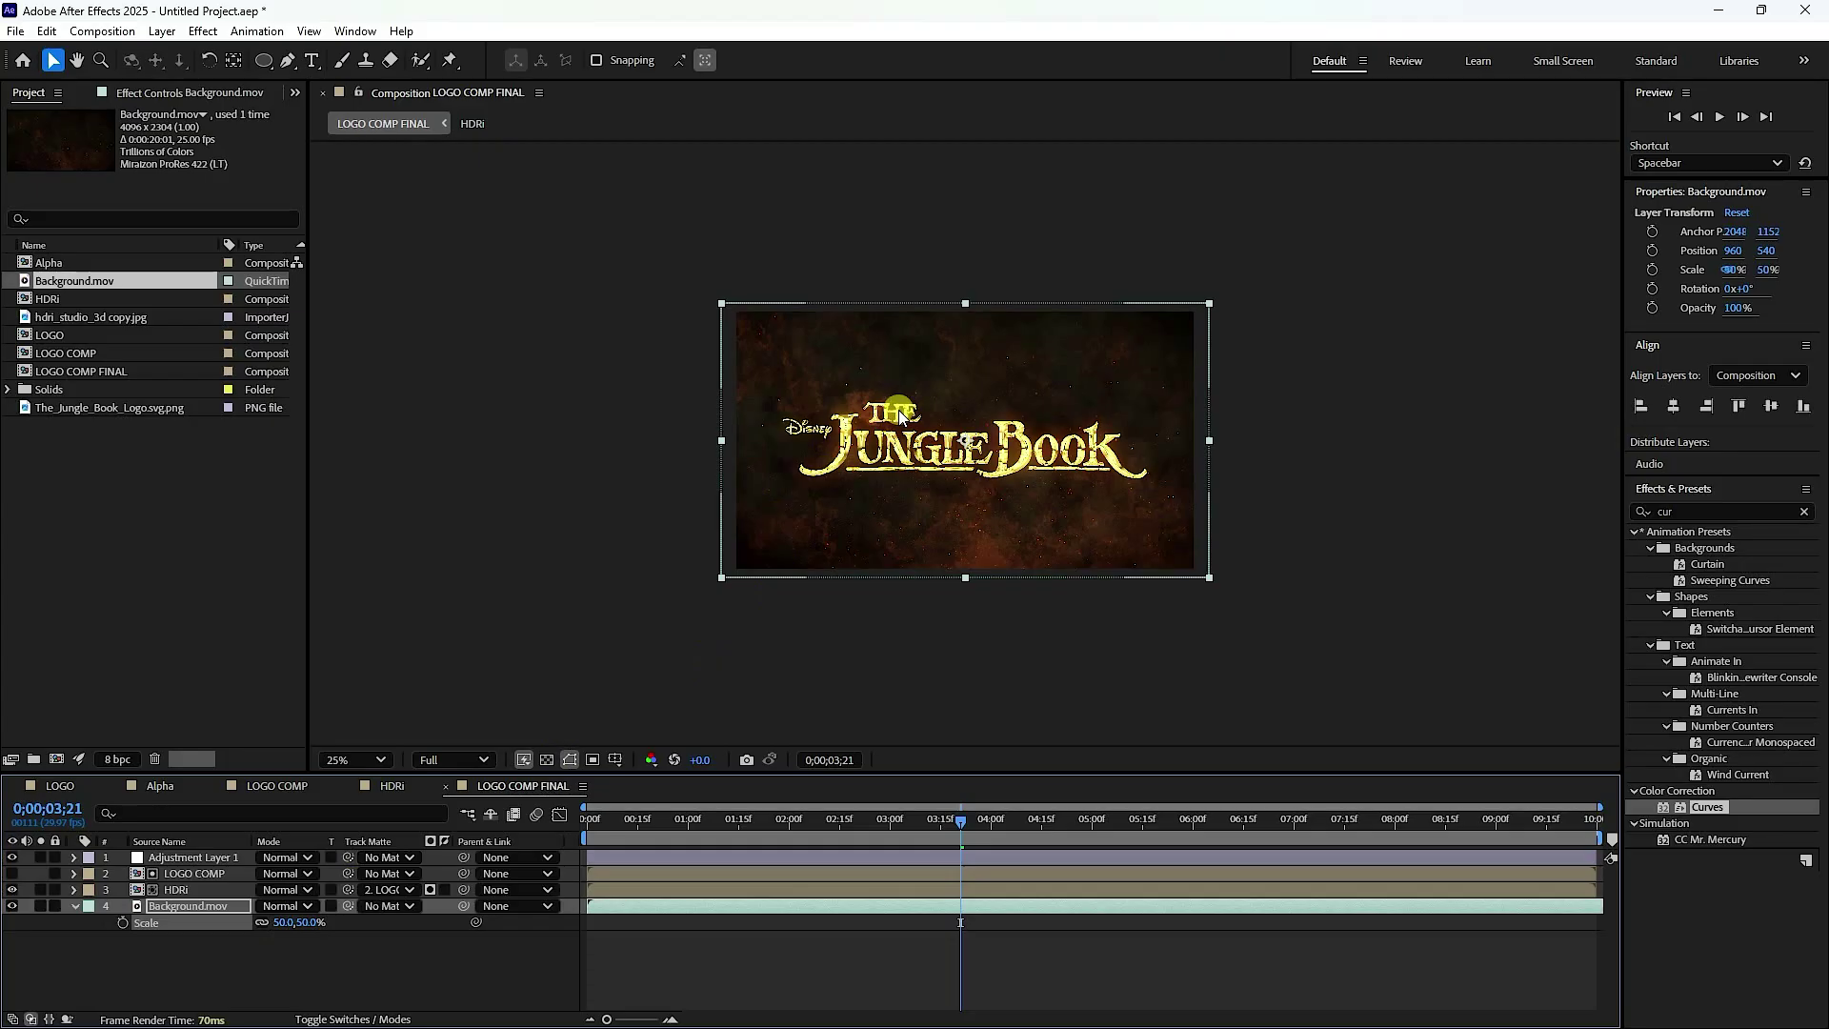
key(.)
click(172, 981)
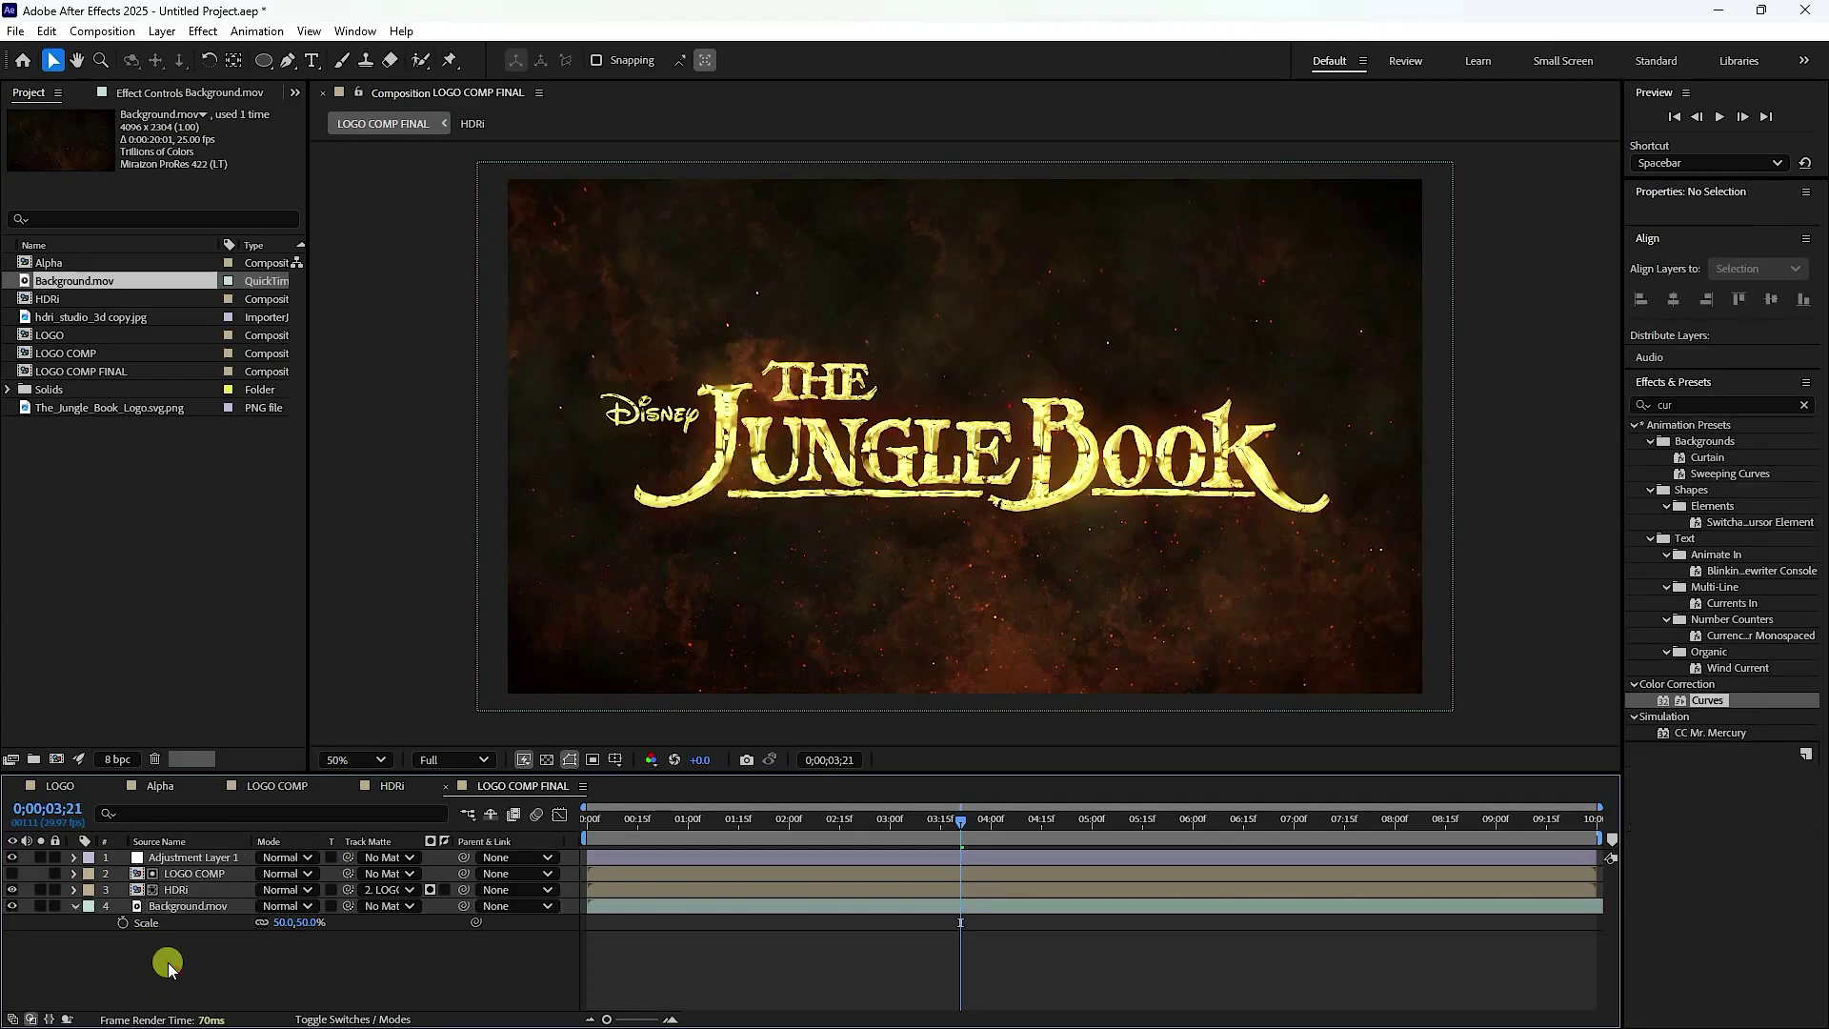
right_click(171, 982)
mouse_move(233, 726)
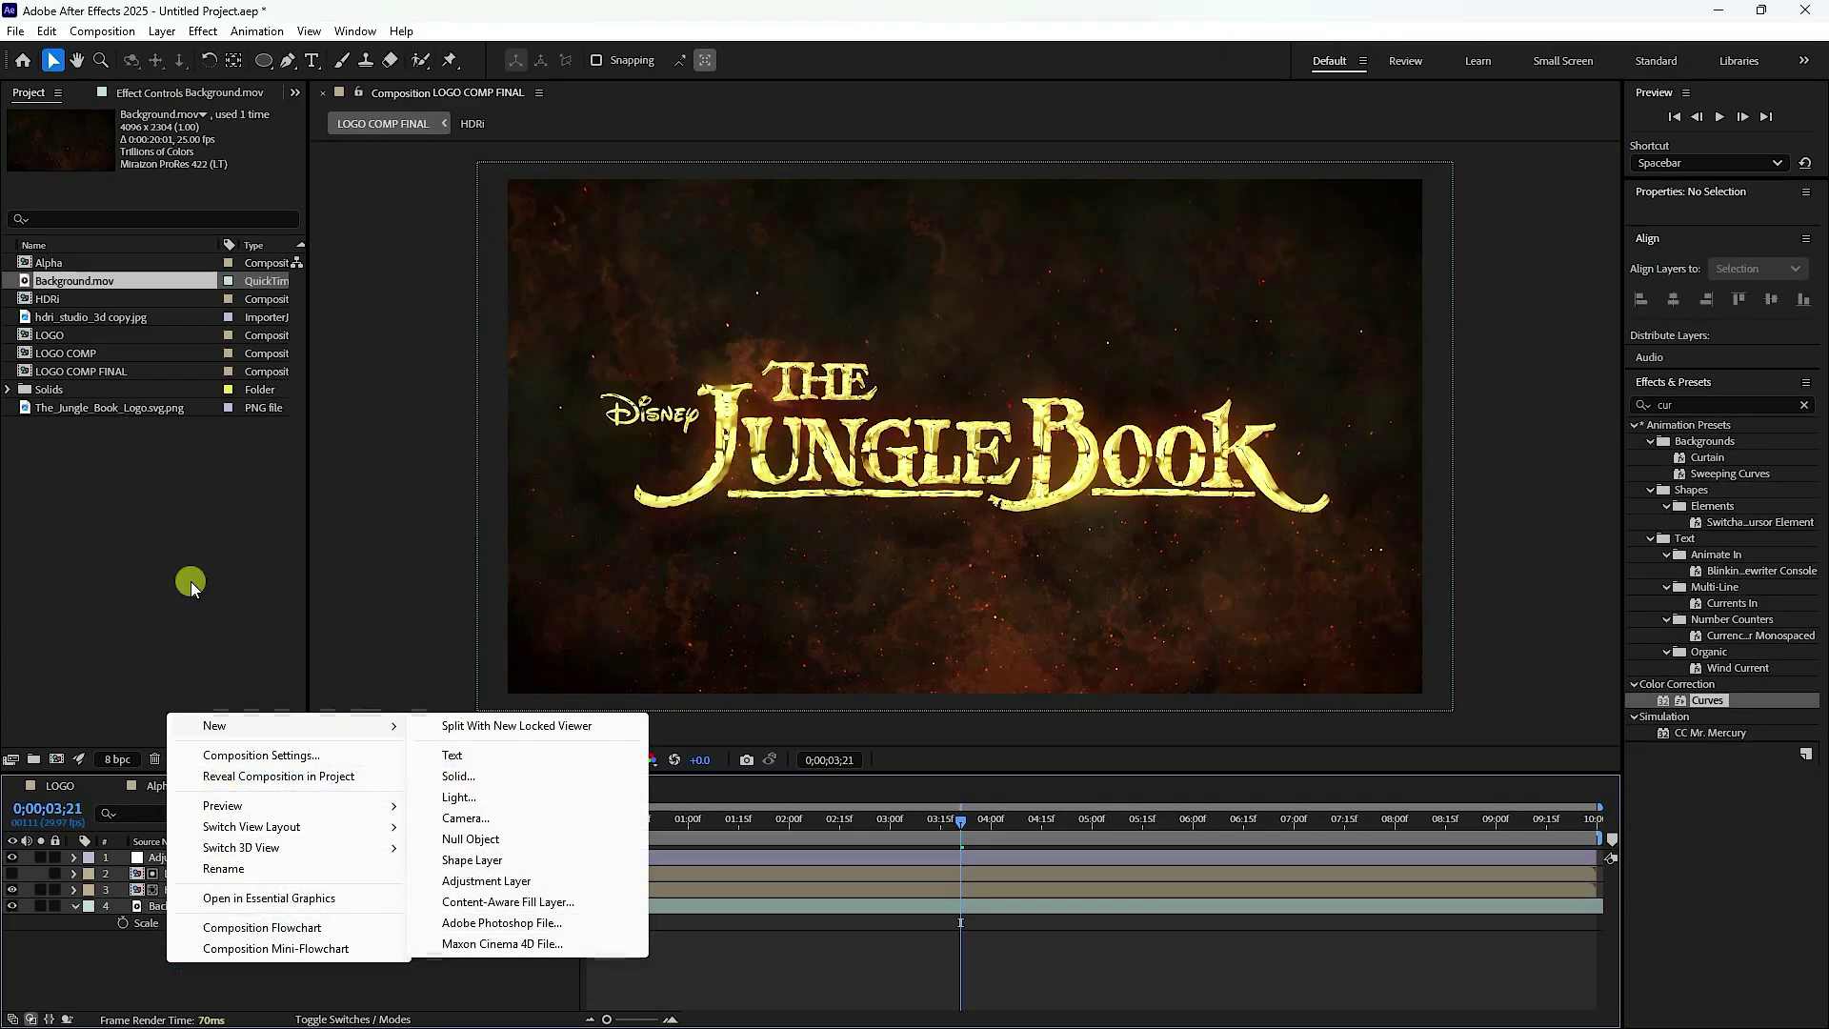
click(190, 583)
- Import flare_1.mov, Flare_2.mov and Particles.mov together as footage
right_click(135, 489)
mouse_move(198, 578)
click(371, 574)
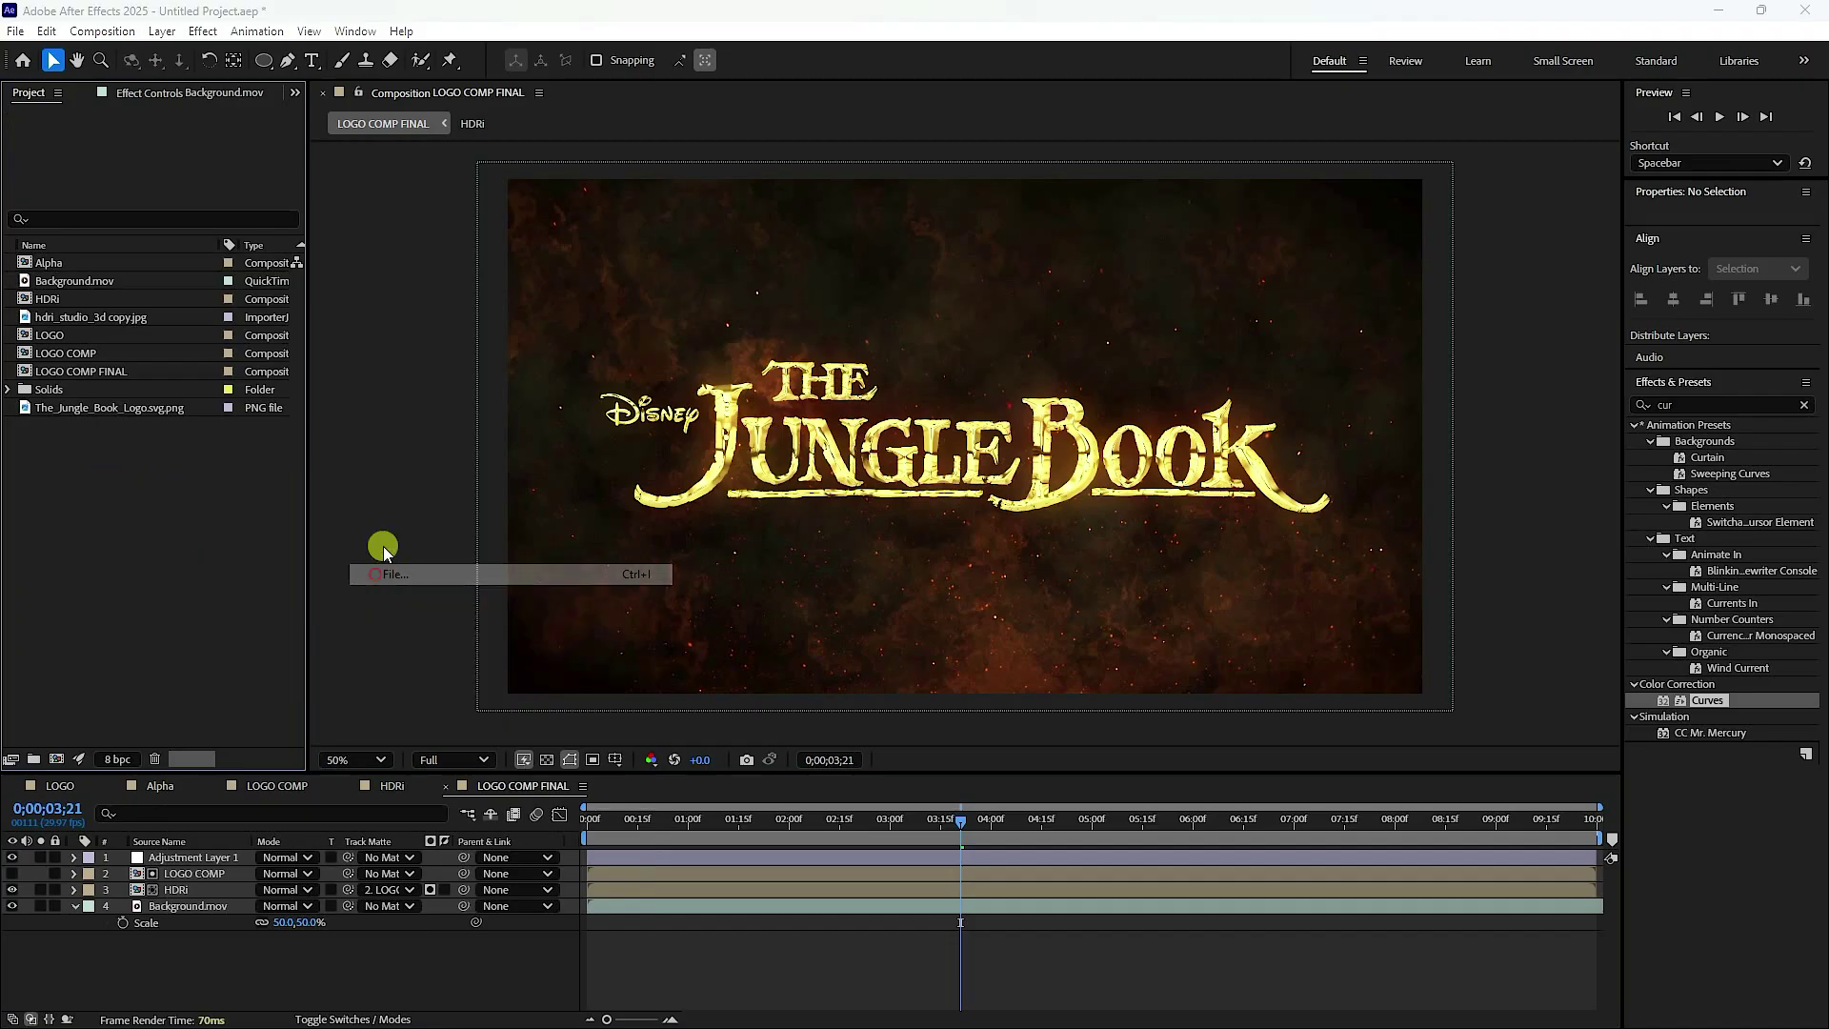
drag(424, 322, 700, 172)
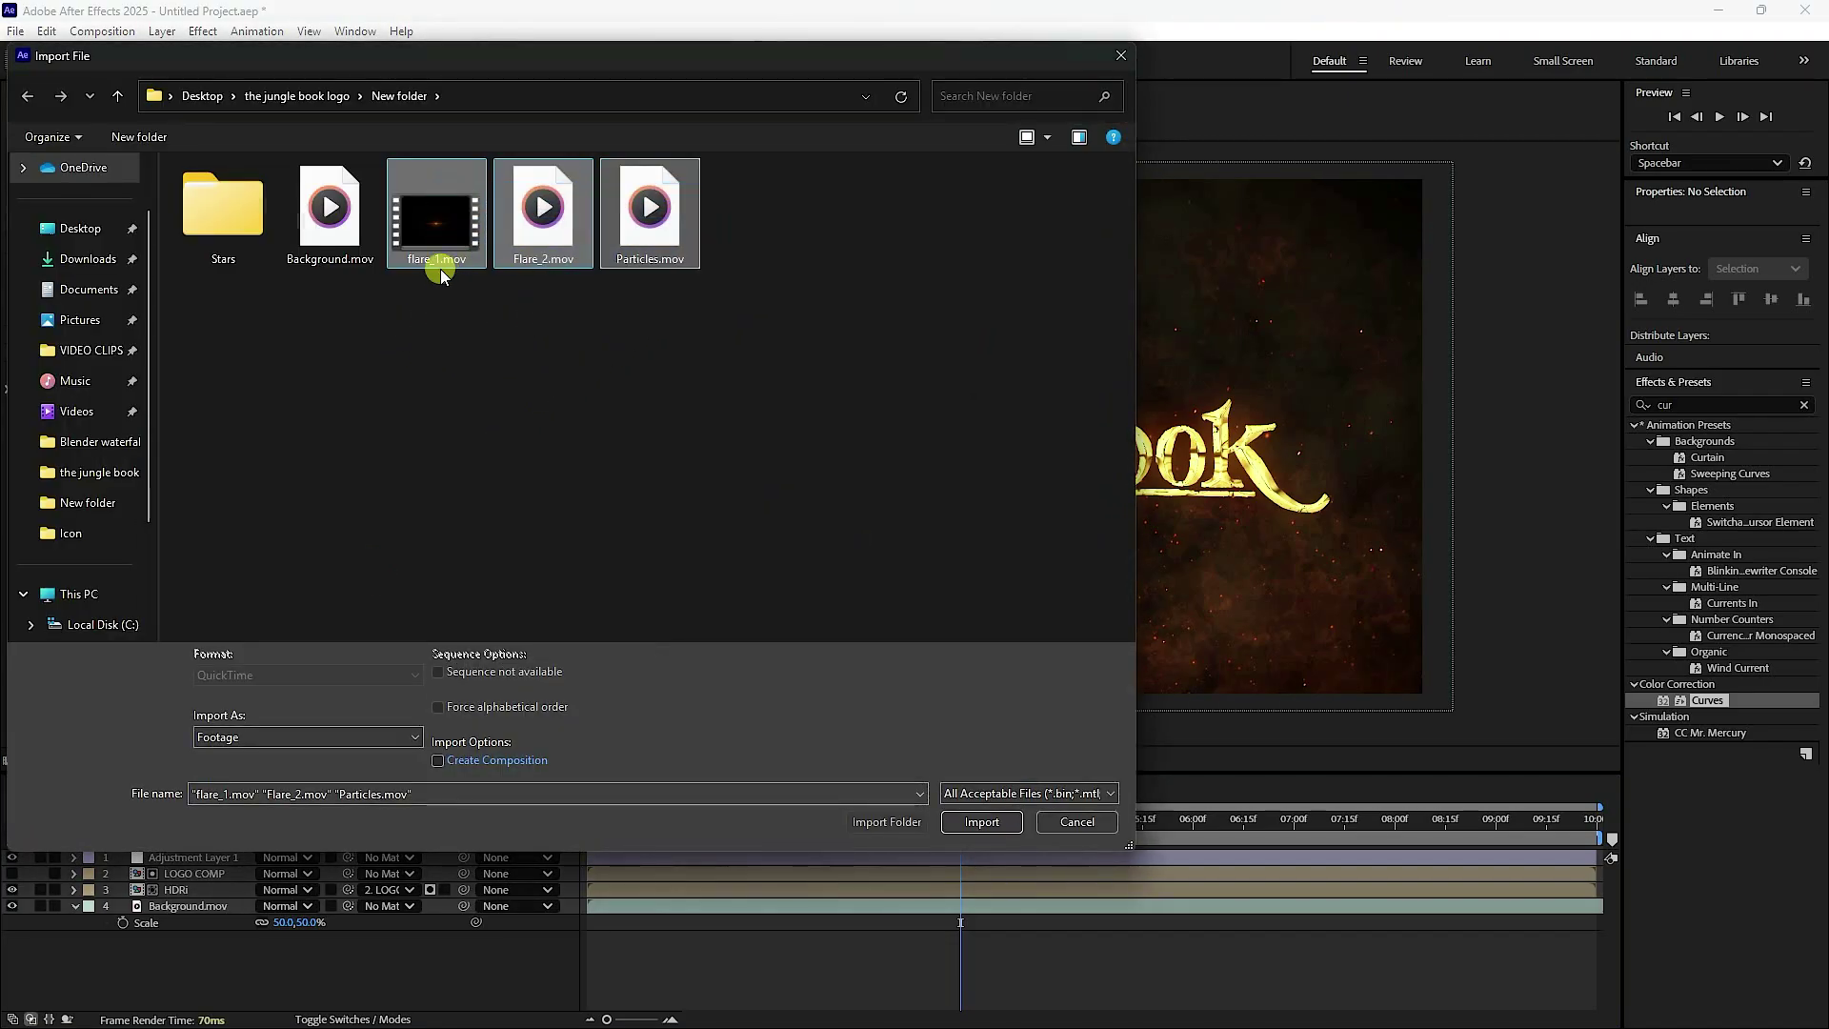
click(965, 797)
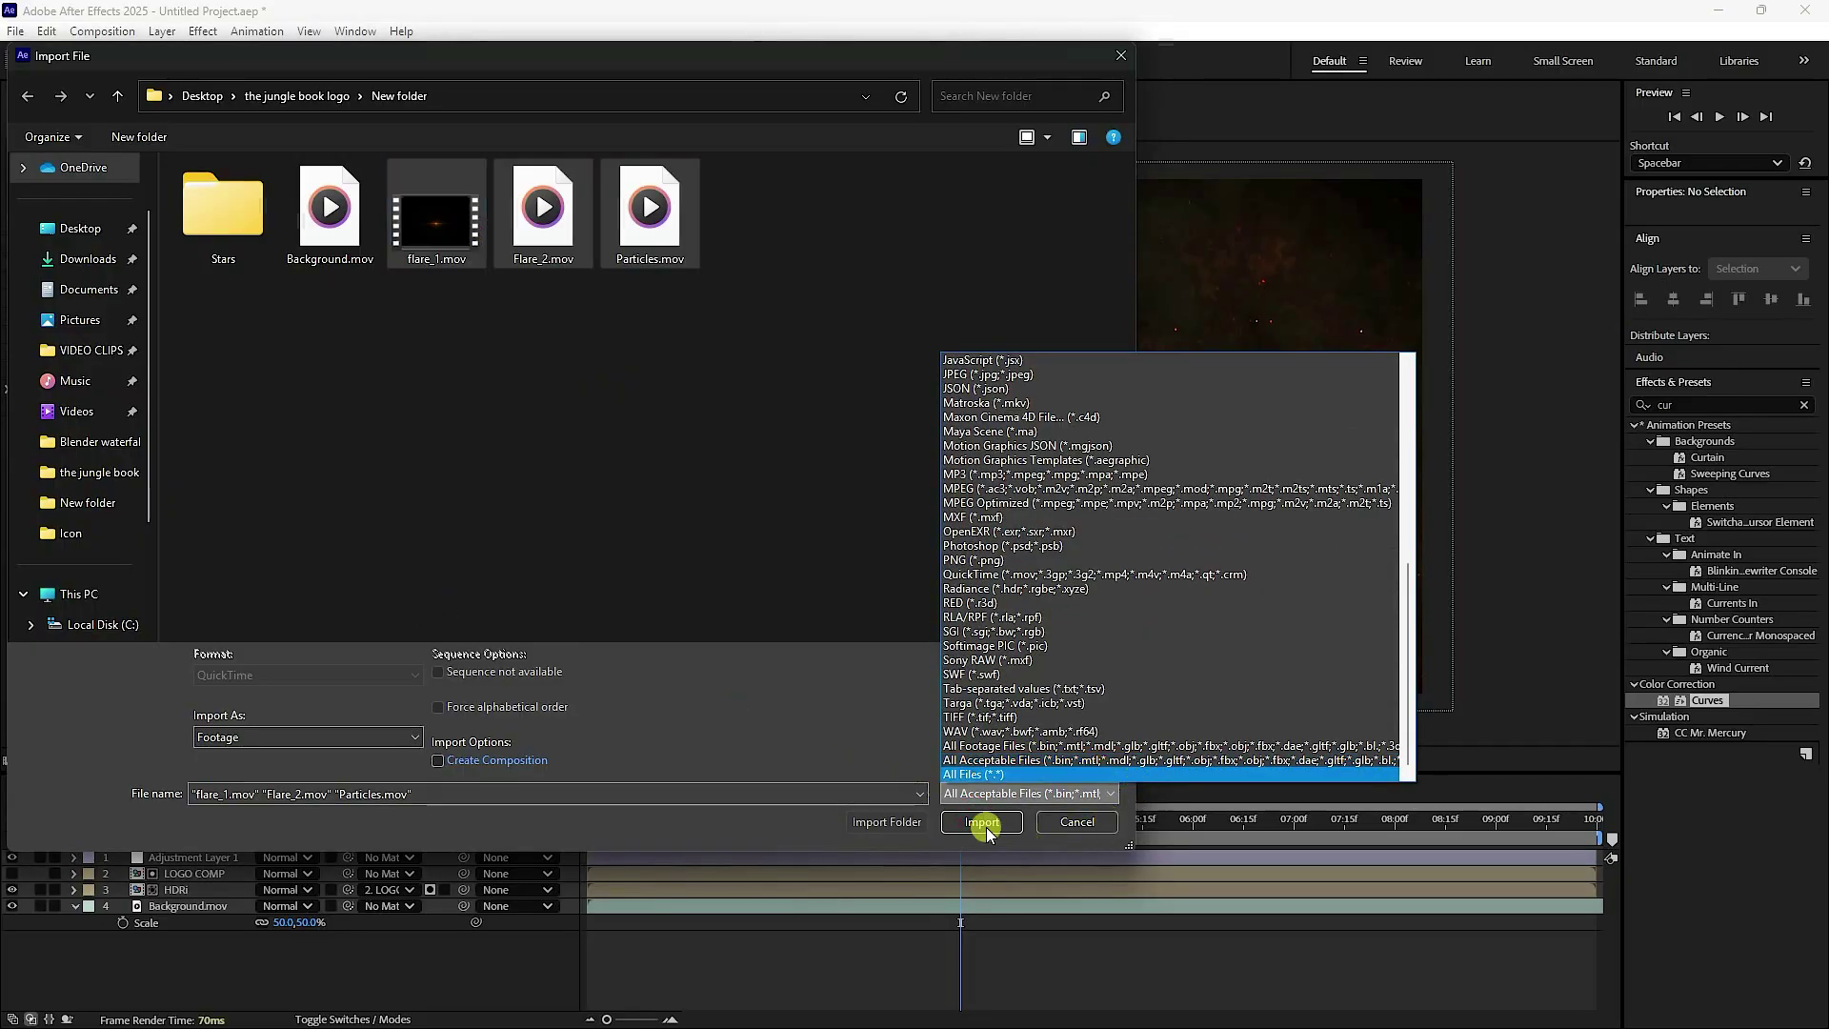
click(984, 825)
click(984, 825)
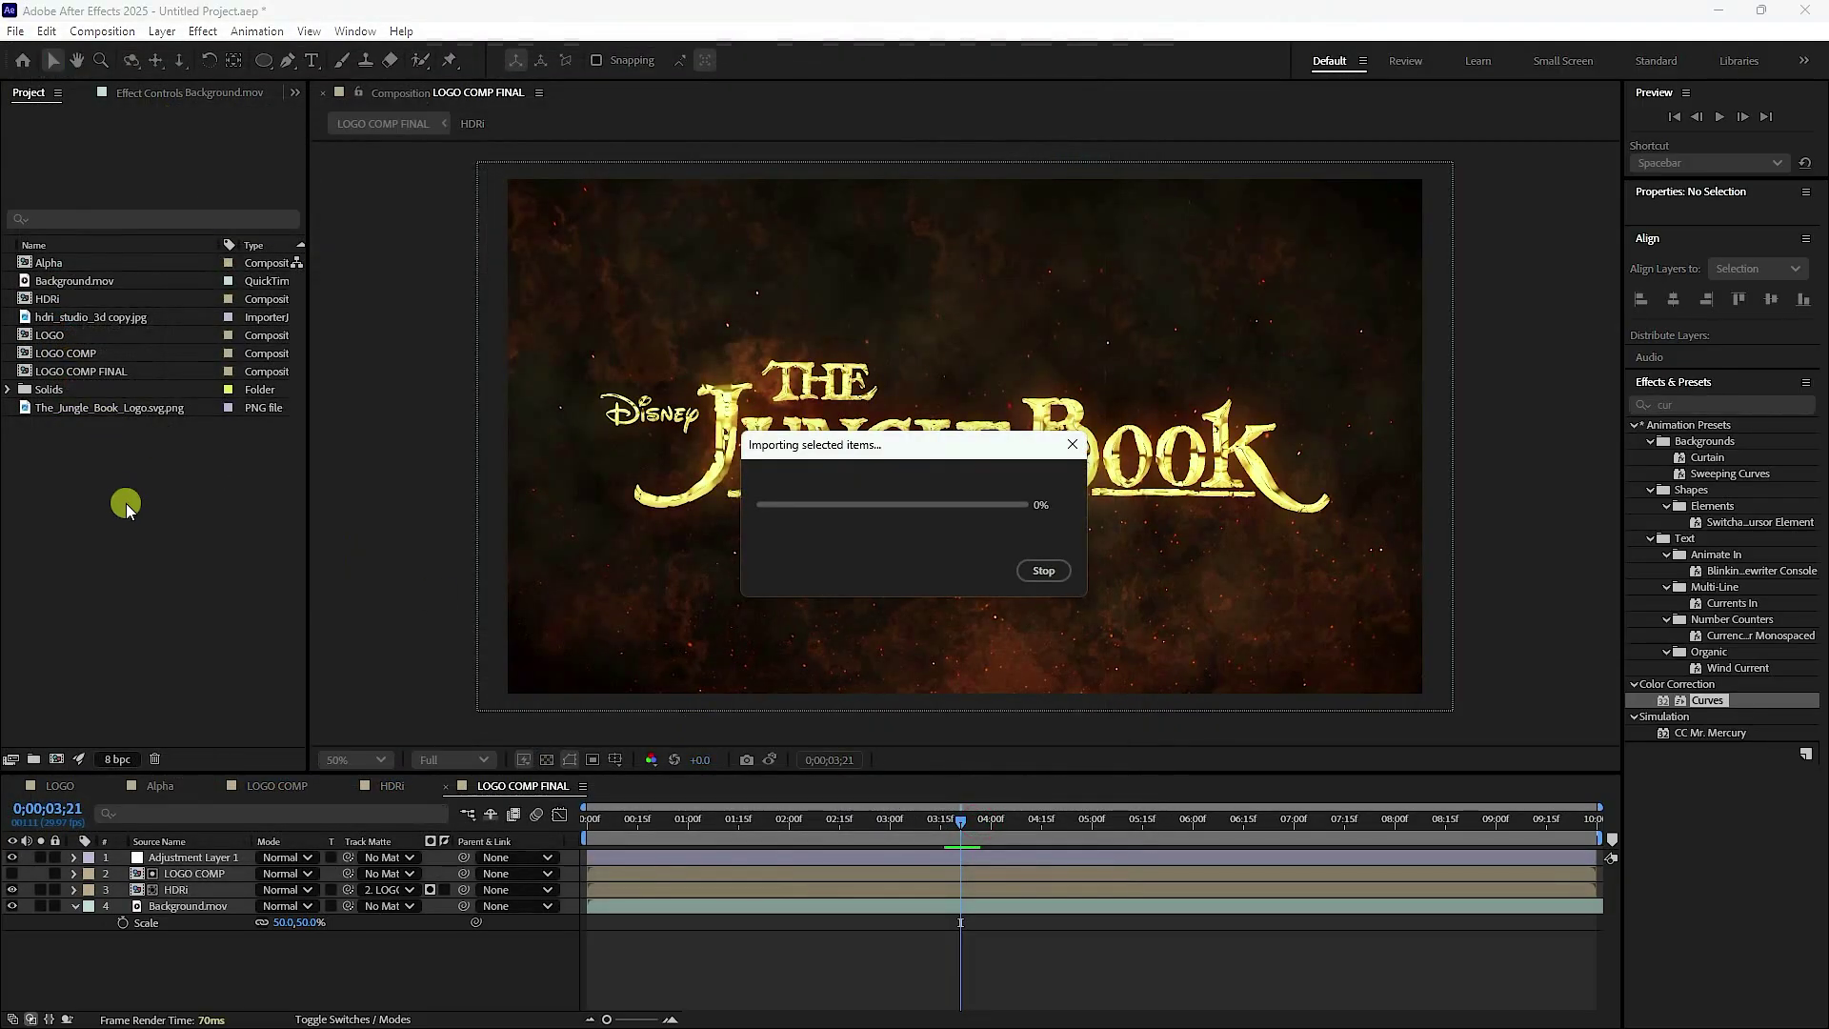
click(131, 576)
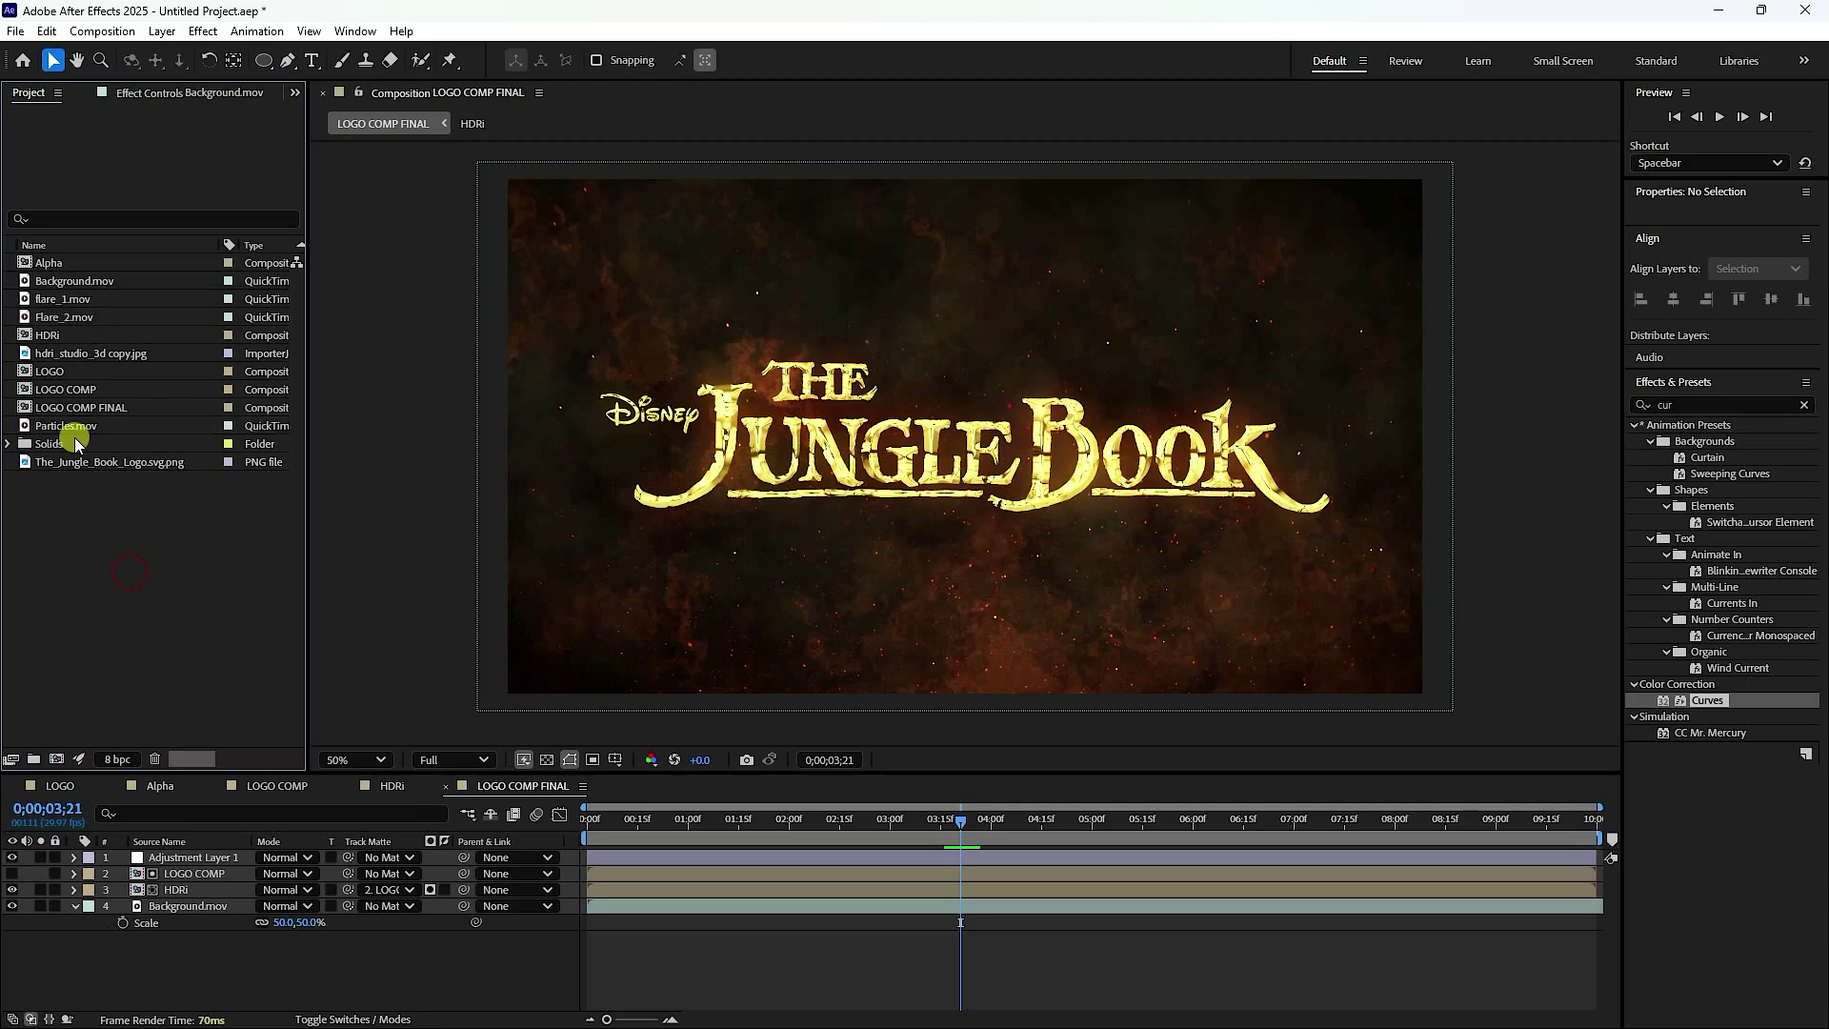
- Place Particles.mov above all layers in LOGO COMP FINAL and set its blending mode to Add
click(103, 427)
drag(81, 433, 317, 848)
click(307, 861)
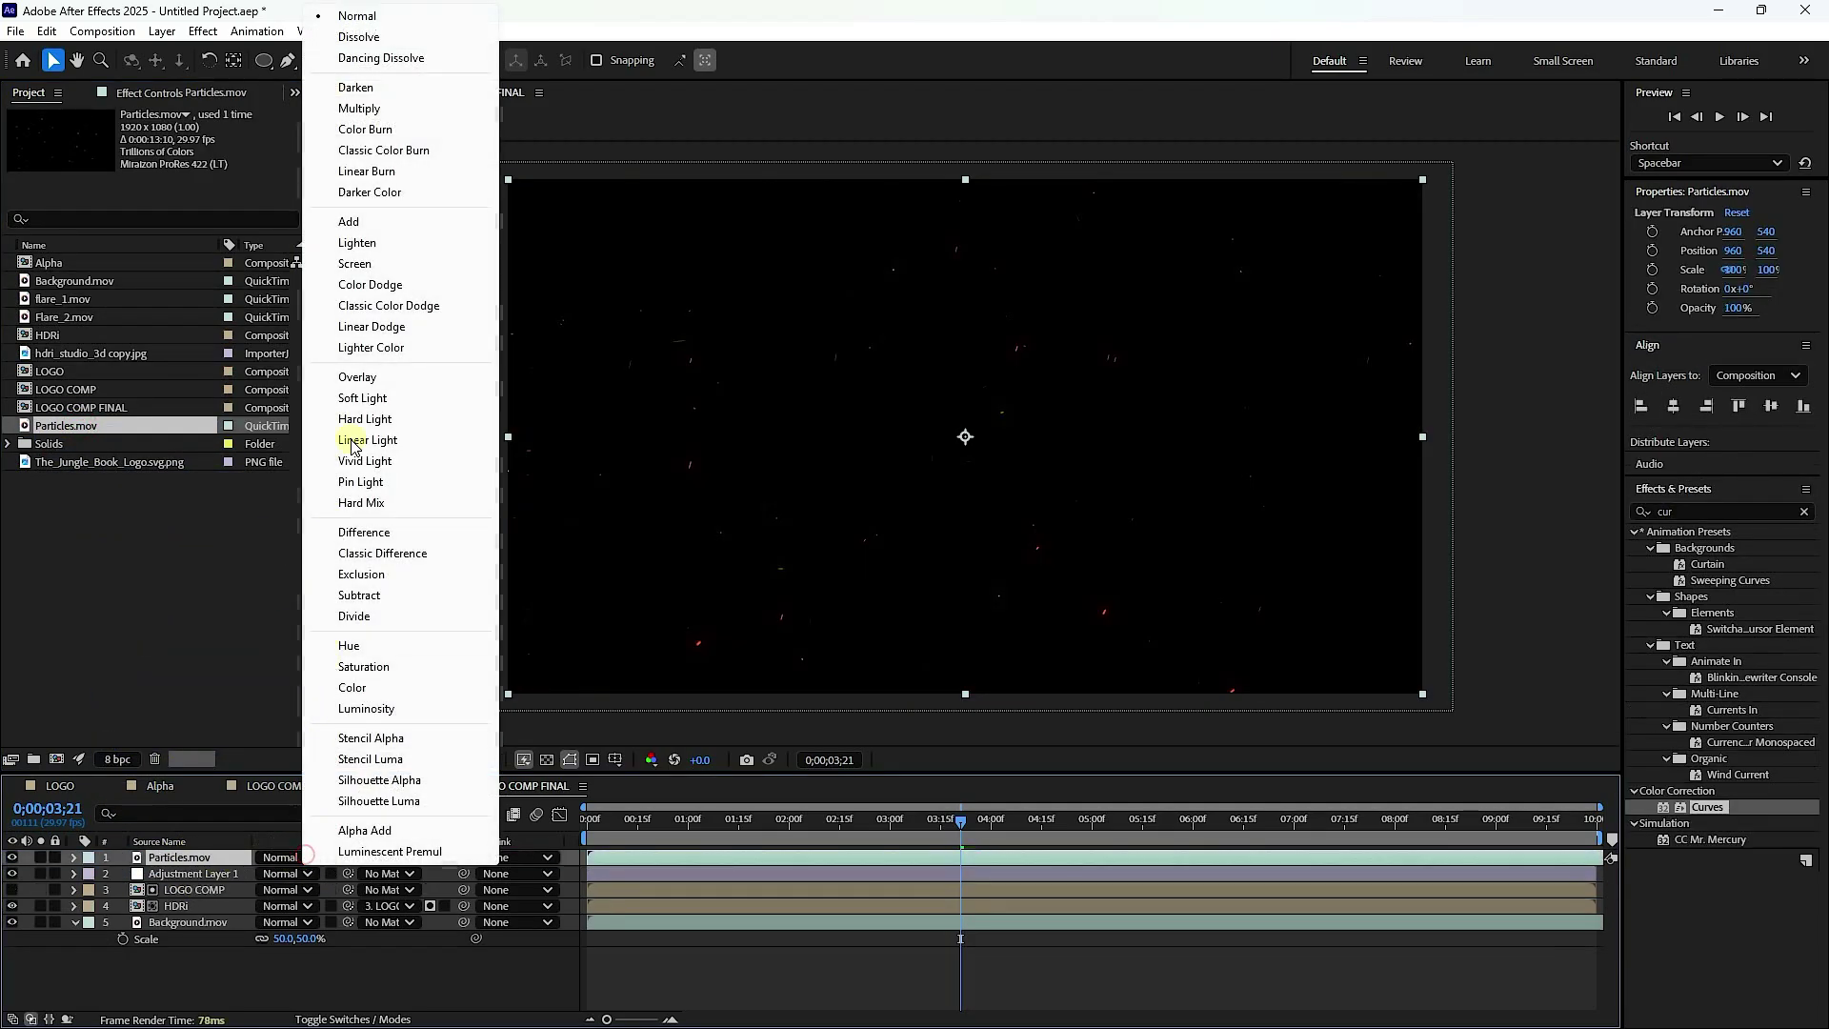
click(349, 221)
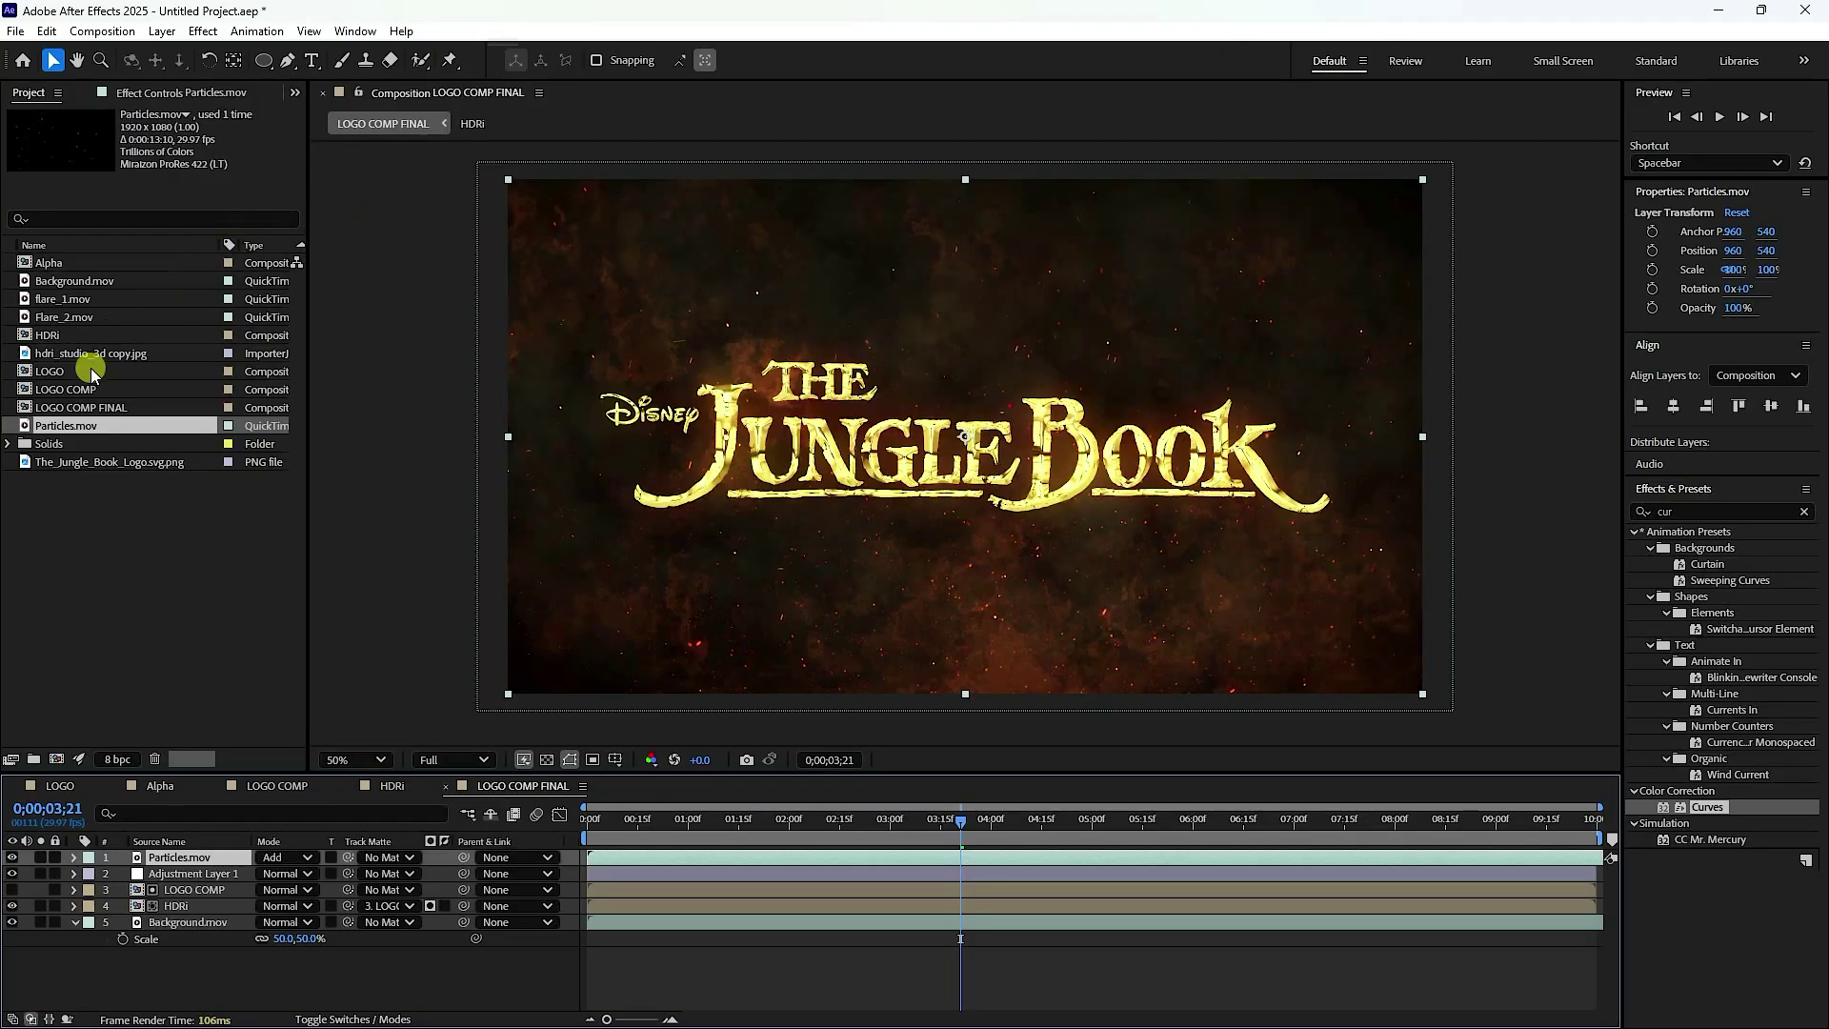
- Place flare_1.mov above Particles.mov and set its blending mode to Add
click(62, 316)
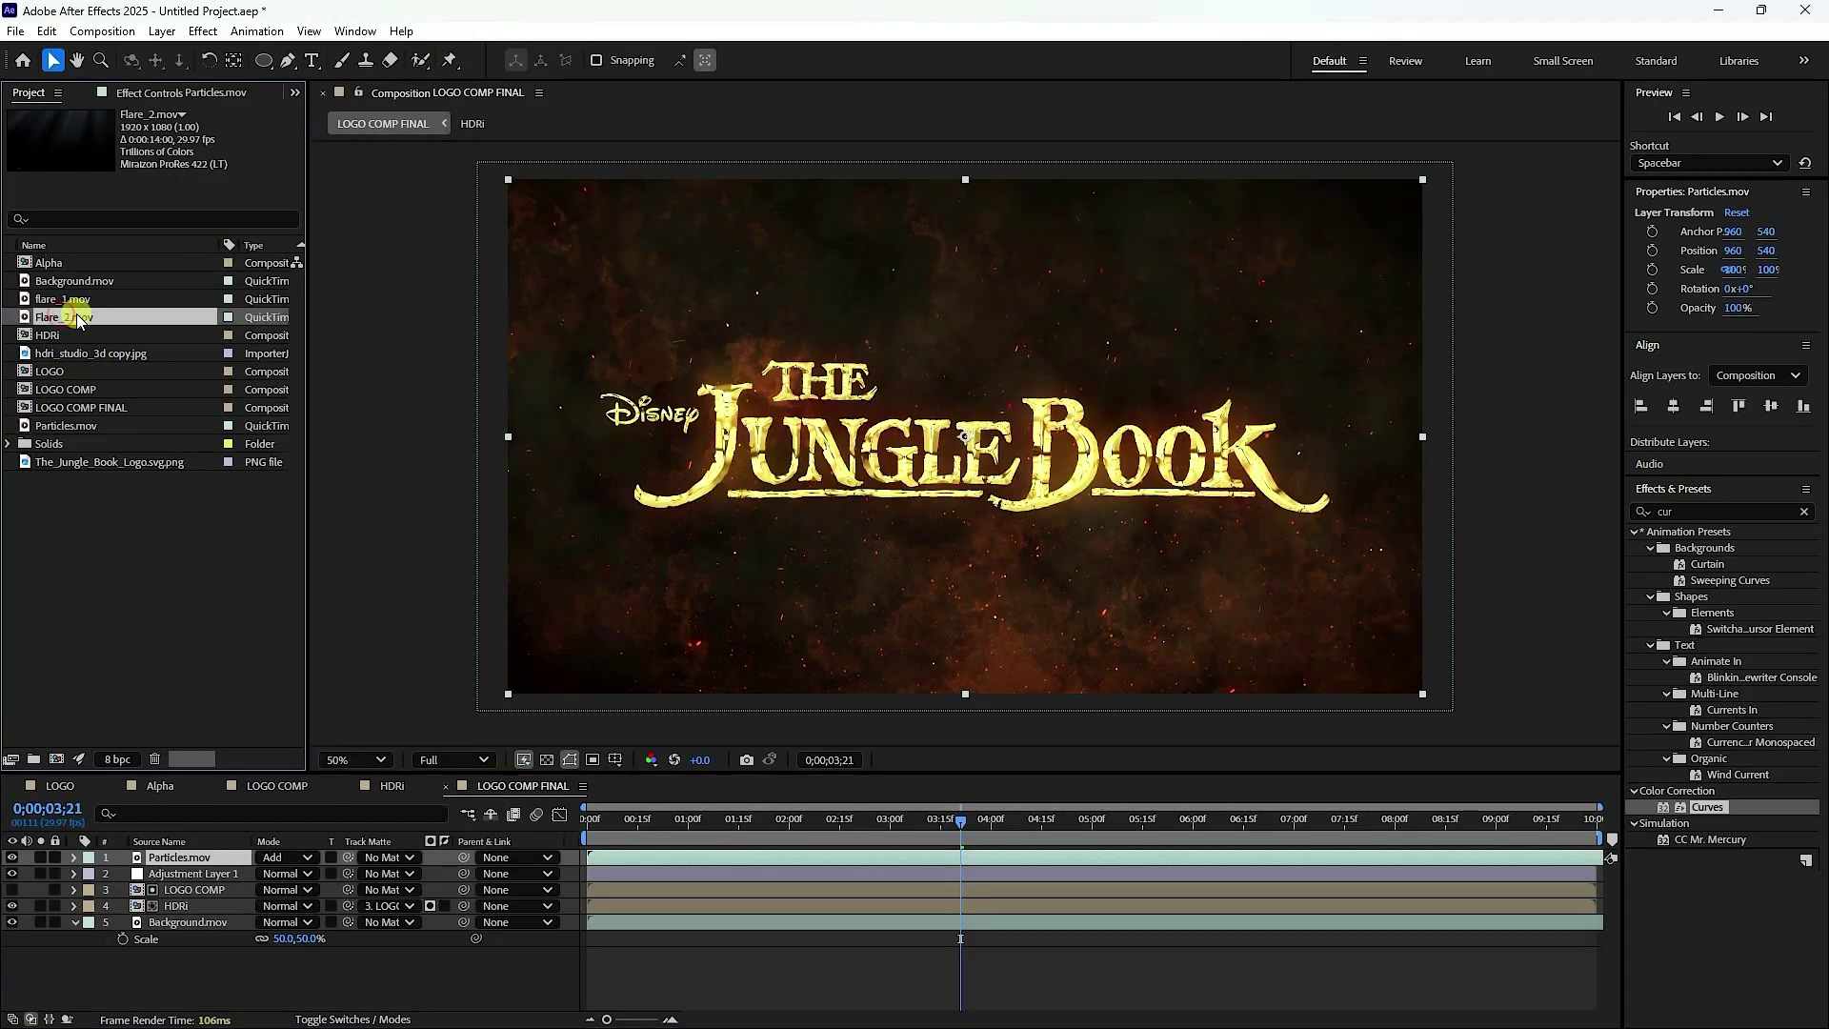
click(61, 298)
ctrl+click(71, 336)
ctrl+click(85, 371)
drag(102, 392, 202, 851)
click(309, 858)
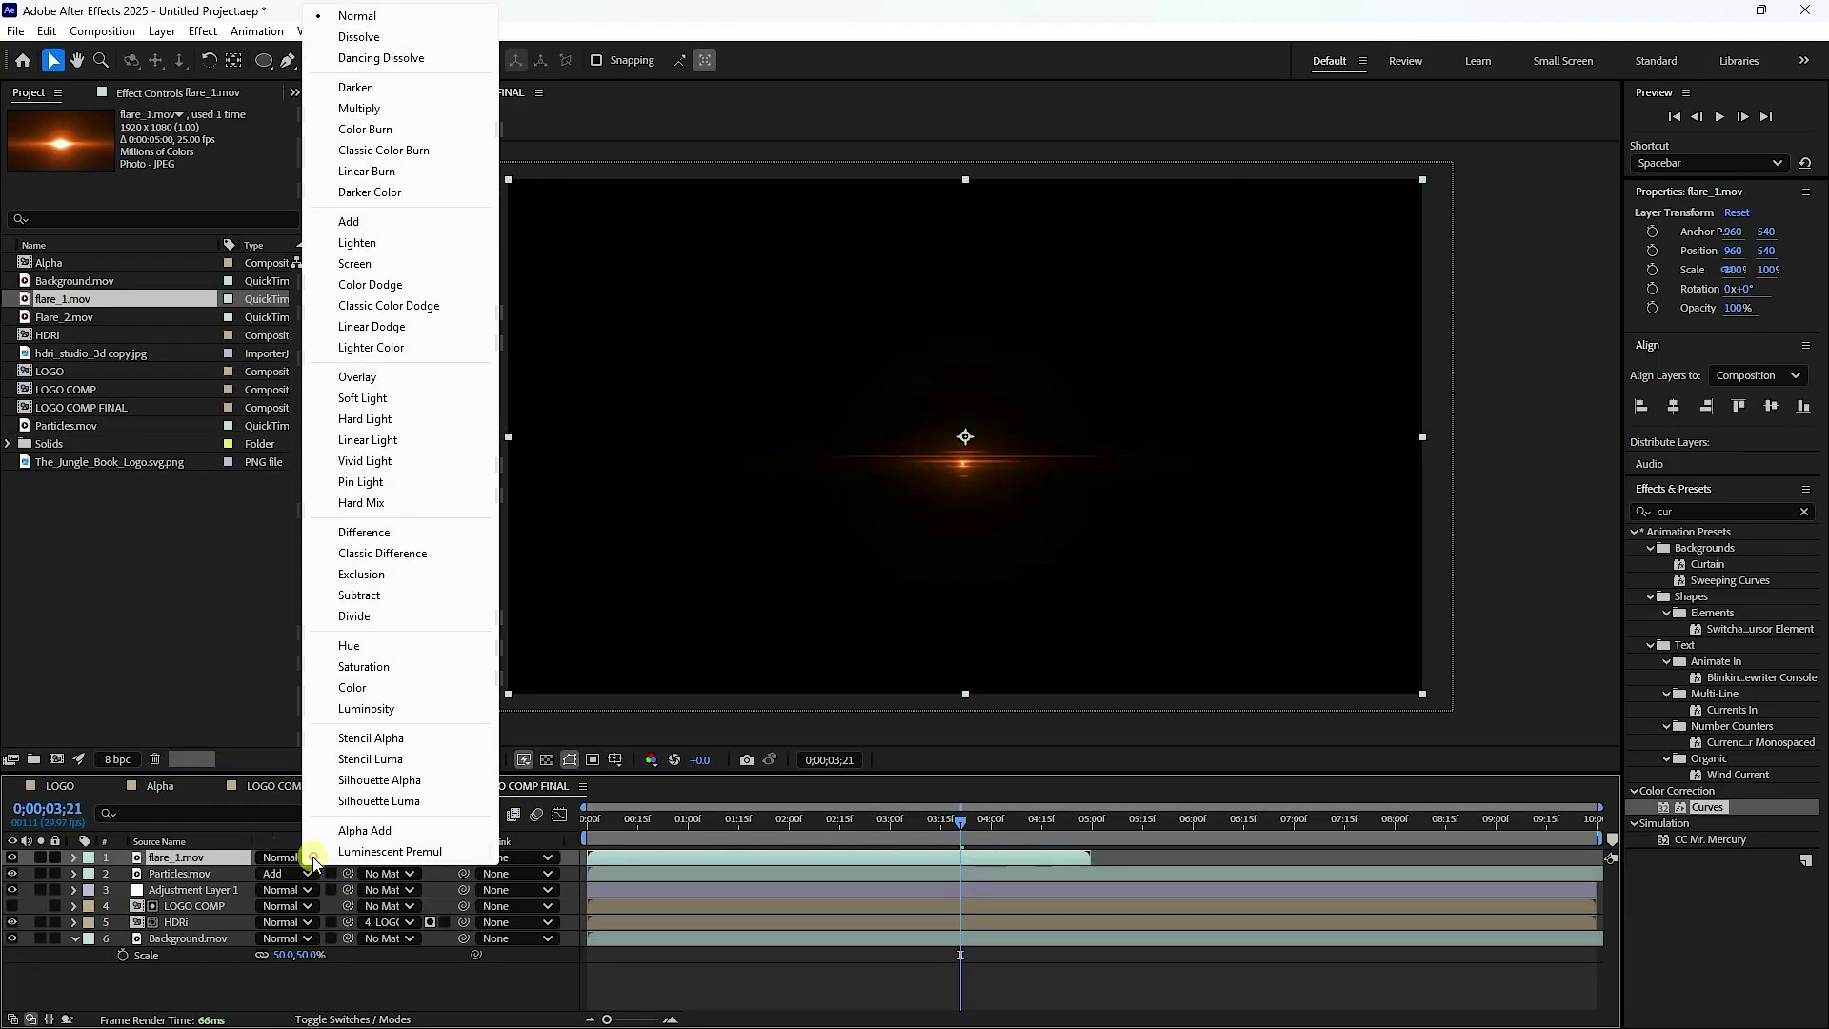
click(348, 227)
- Shift the flare_1.mov layer to start at about 3 seconds and set its Position to 960, 601
drag(745, 853, 936, 825)
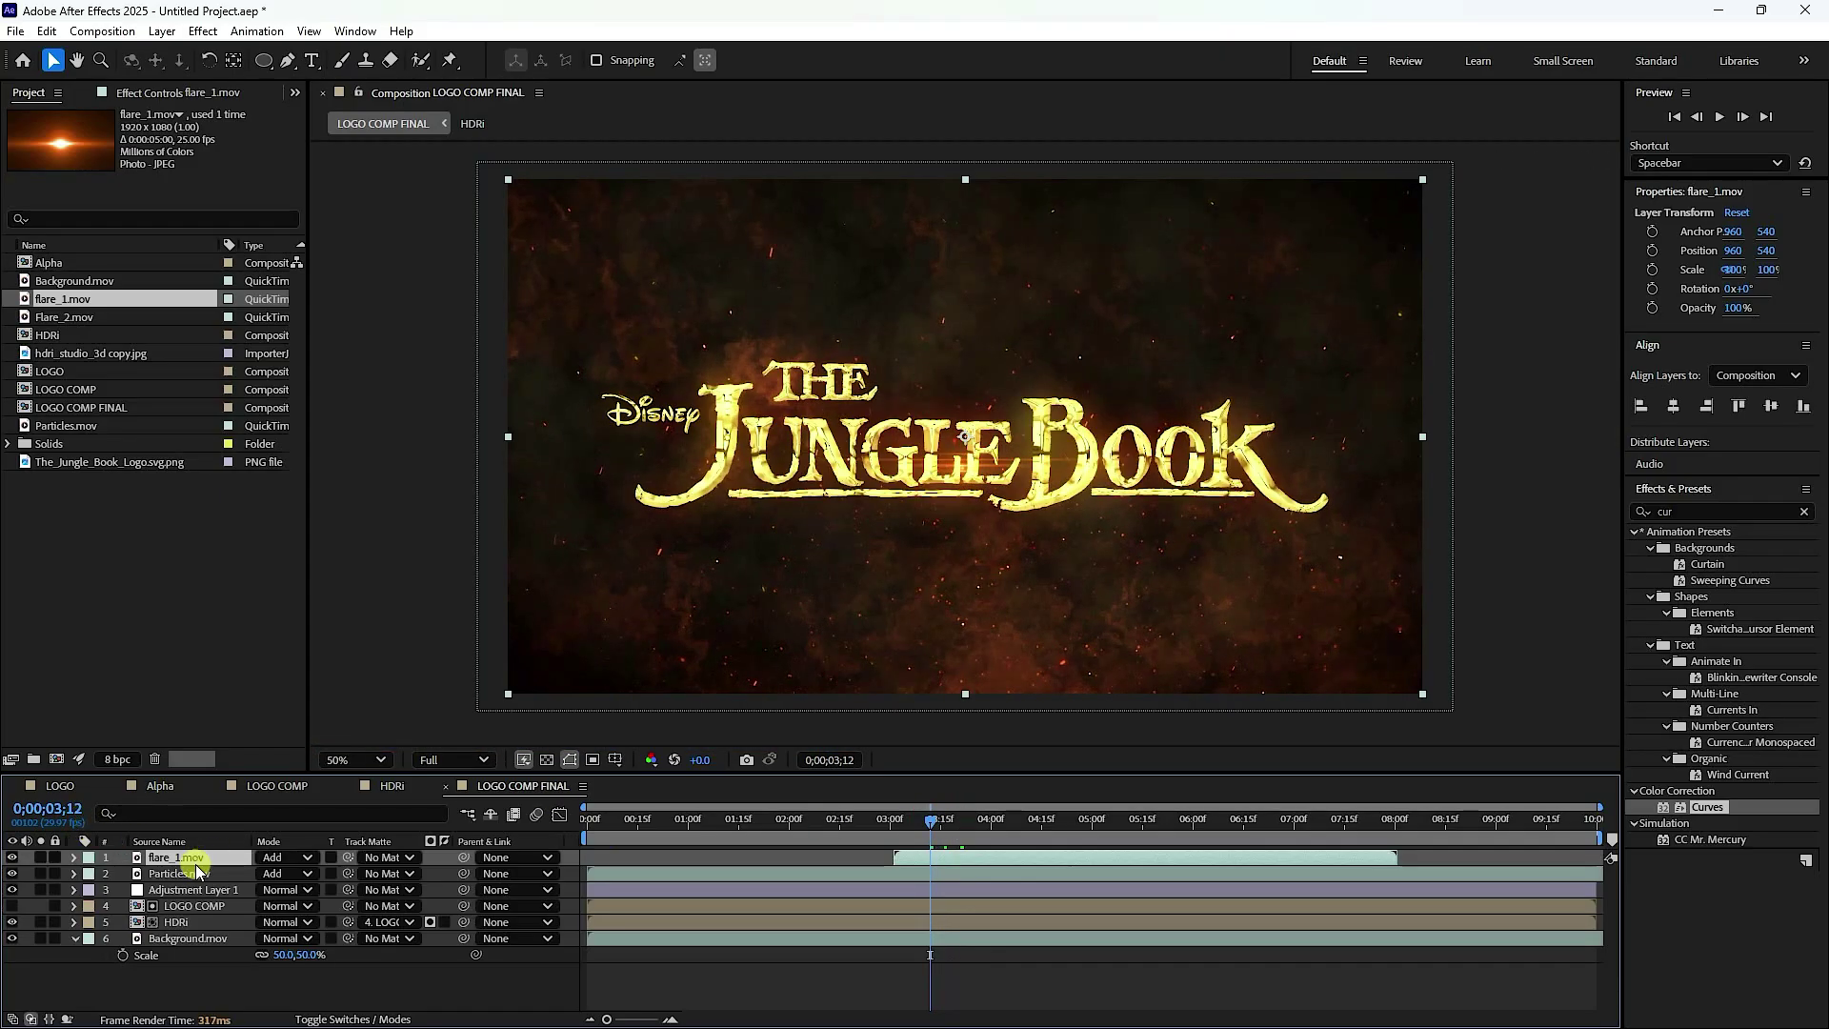
key(p)
drag(267, 876, 359, 878)
- Play back the flare over the logo from 0;00;02;17 with the composition fitted to the viewer
drag(931, 821, 844, 831)
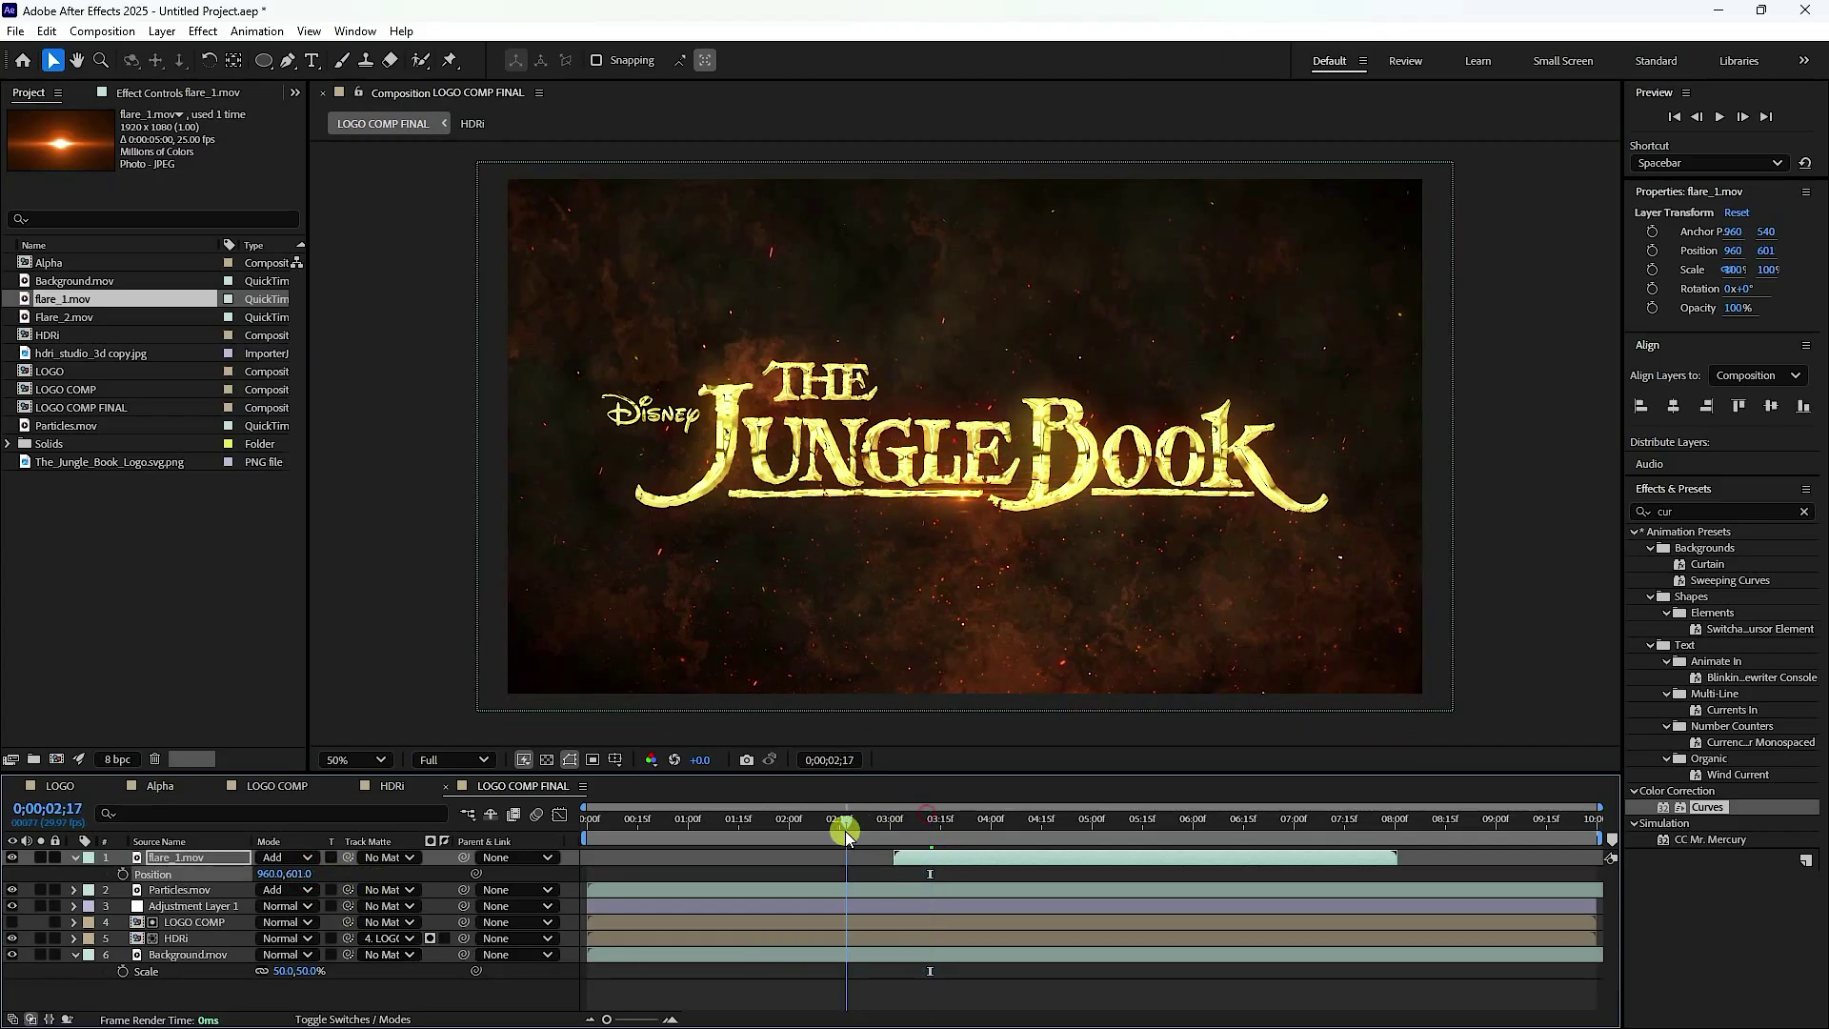
key(space)
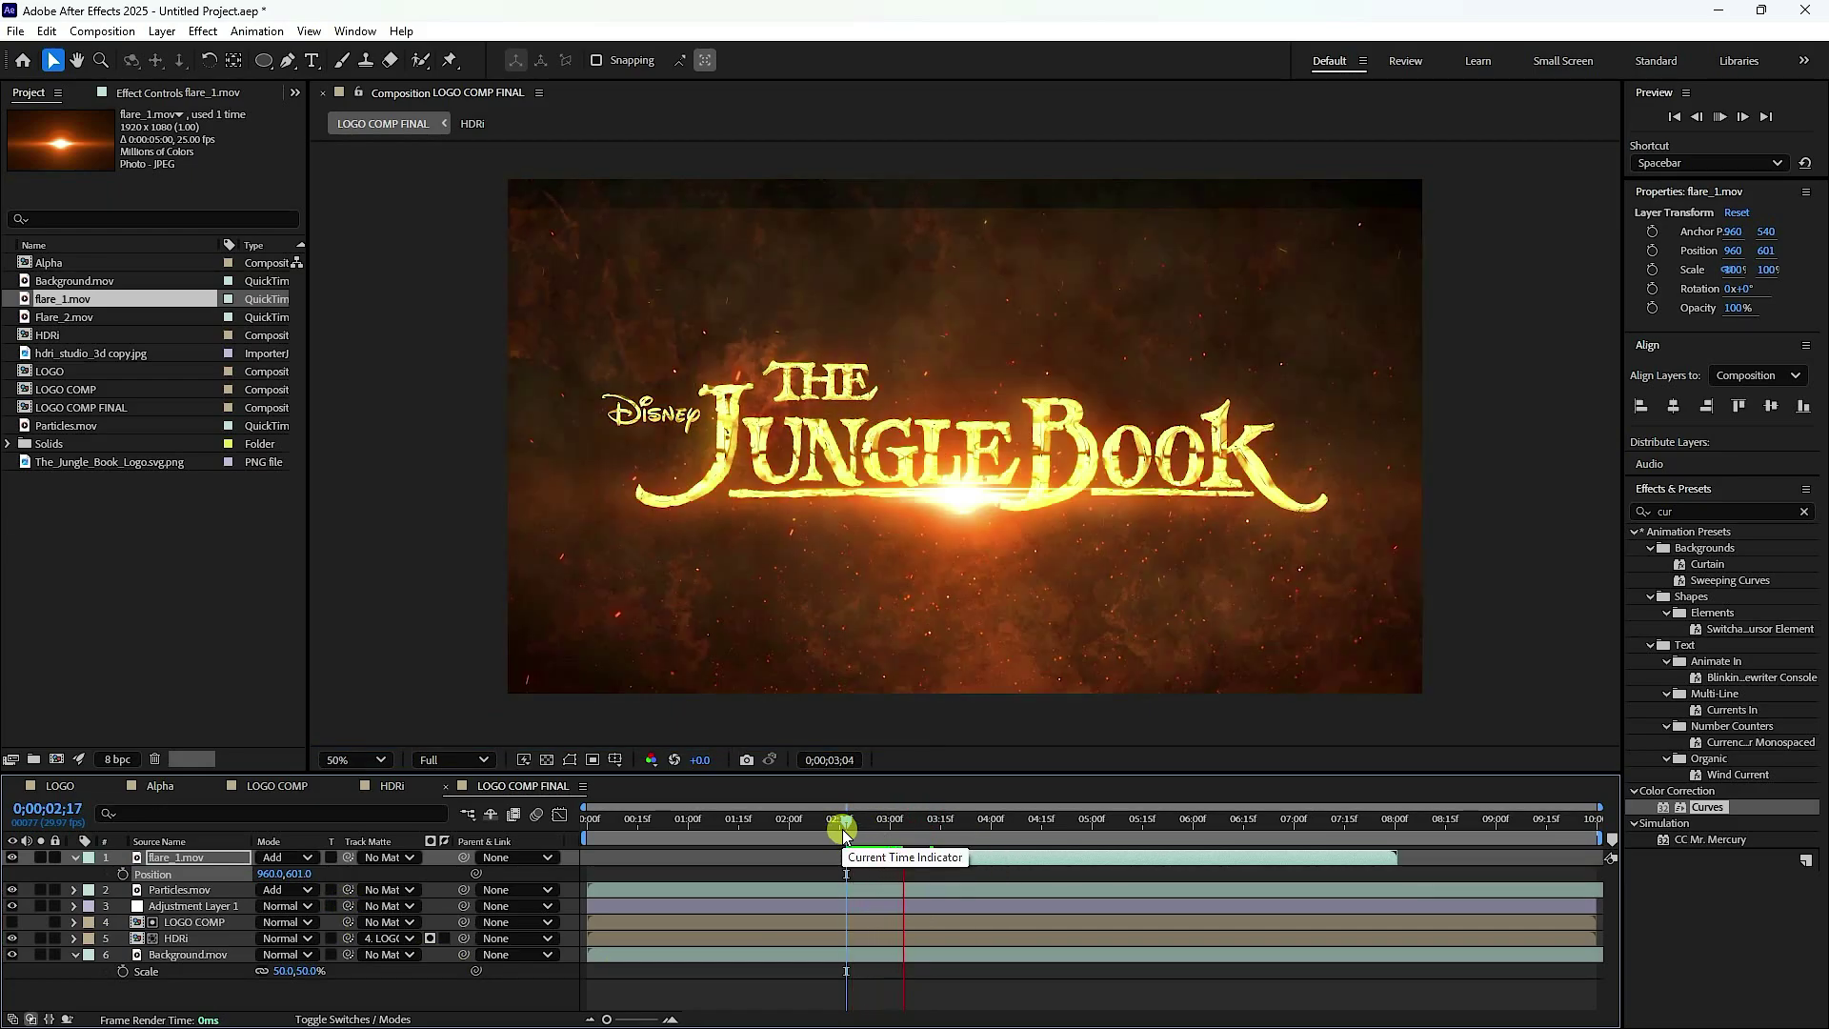
click(352, 759)
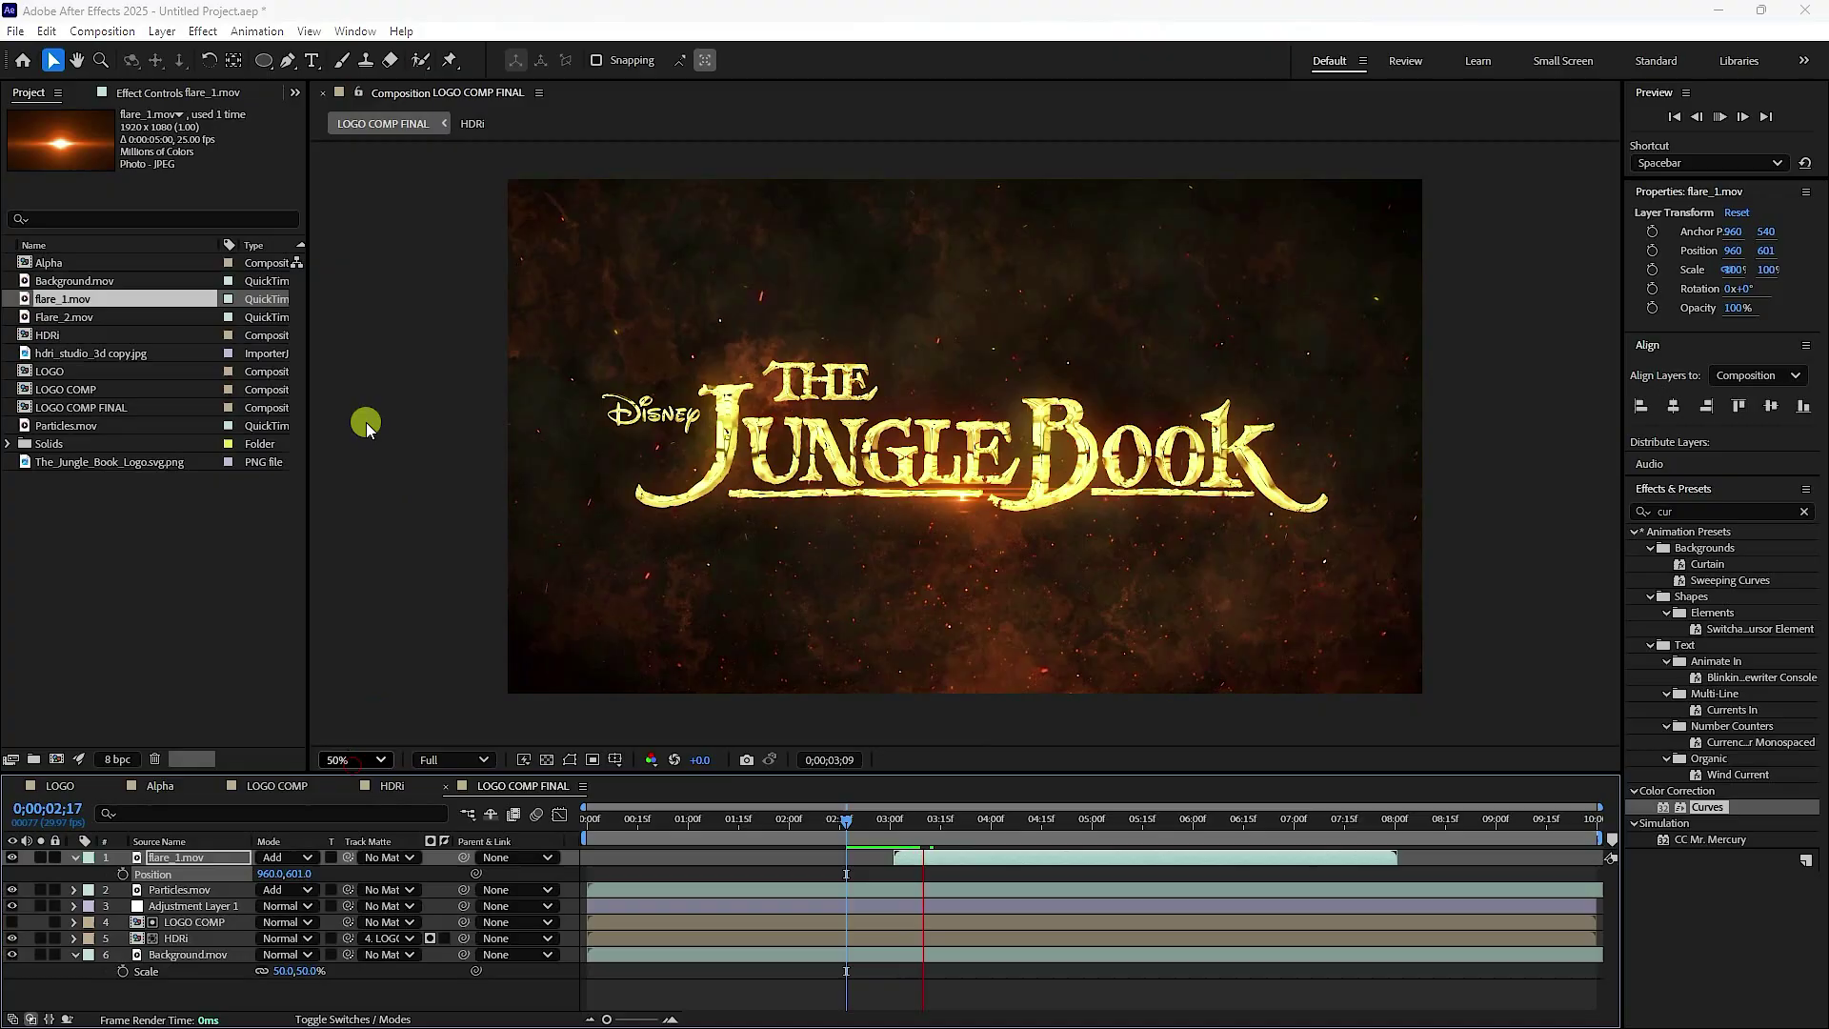
click(385, 403)
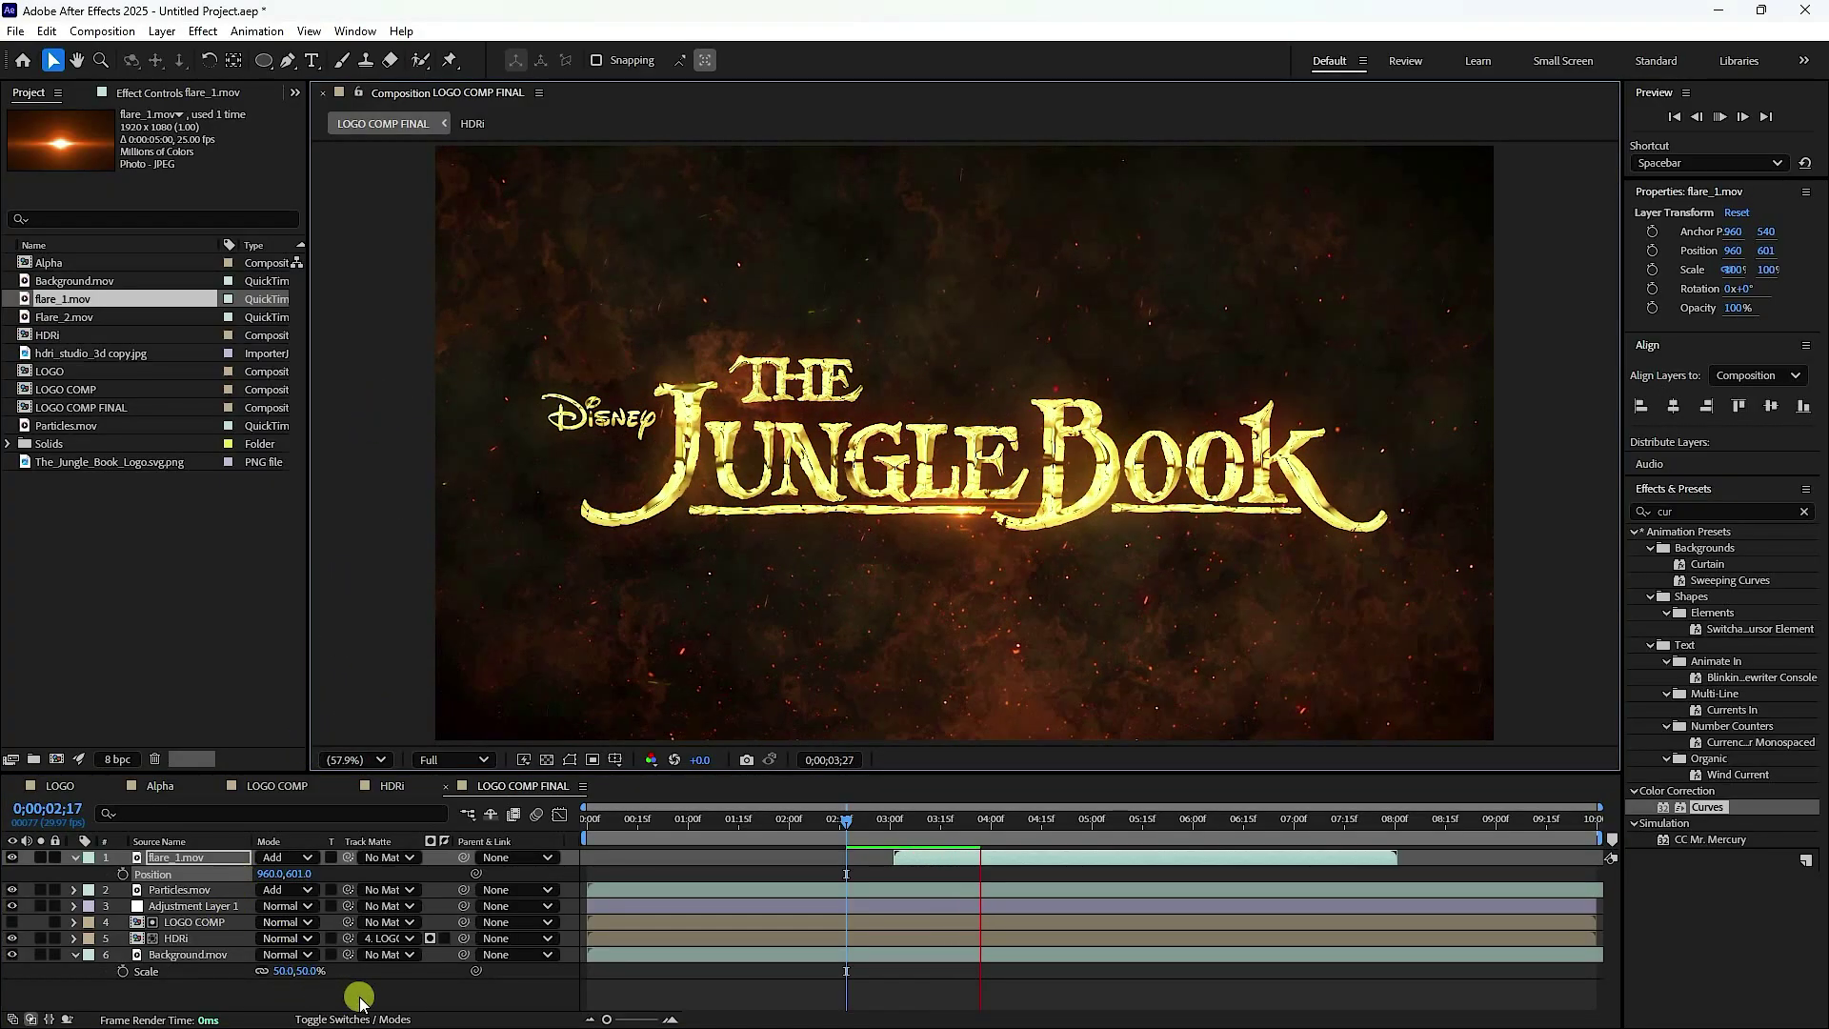
click(941, 820)
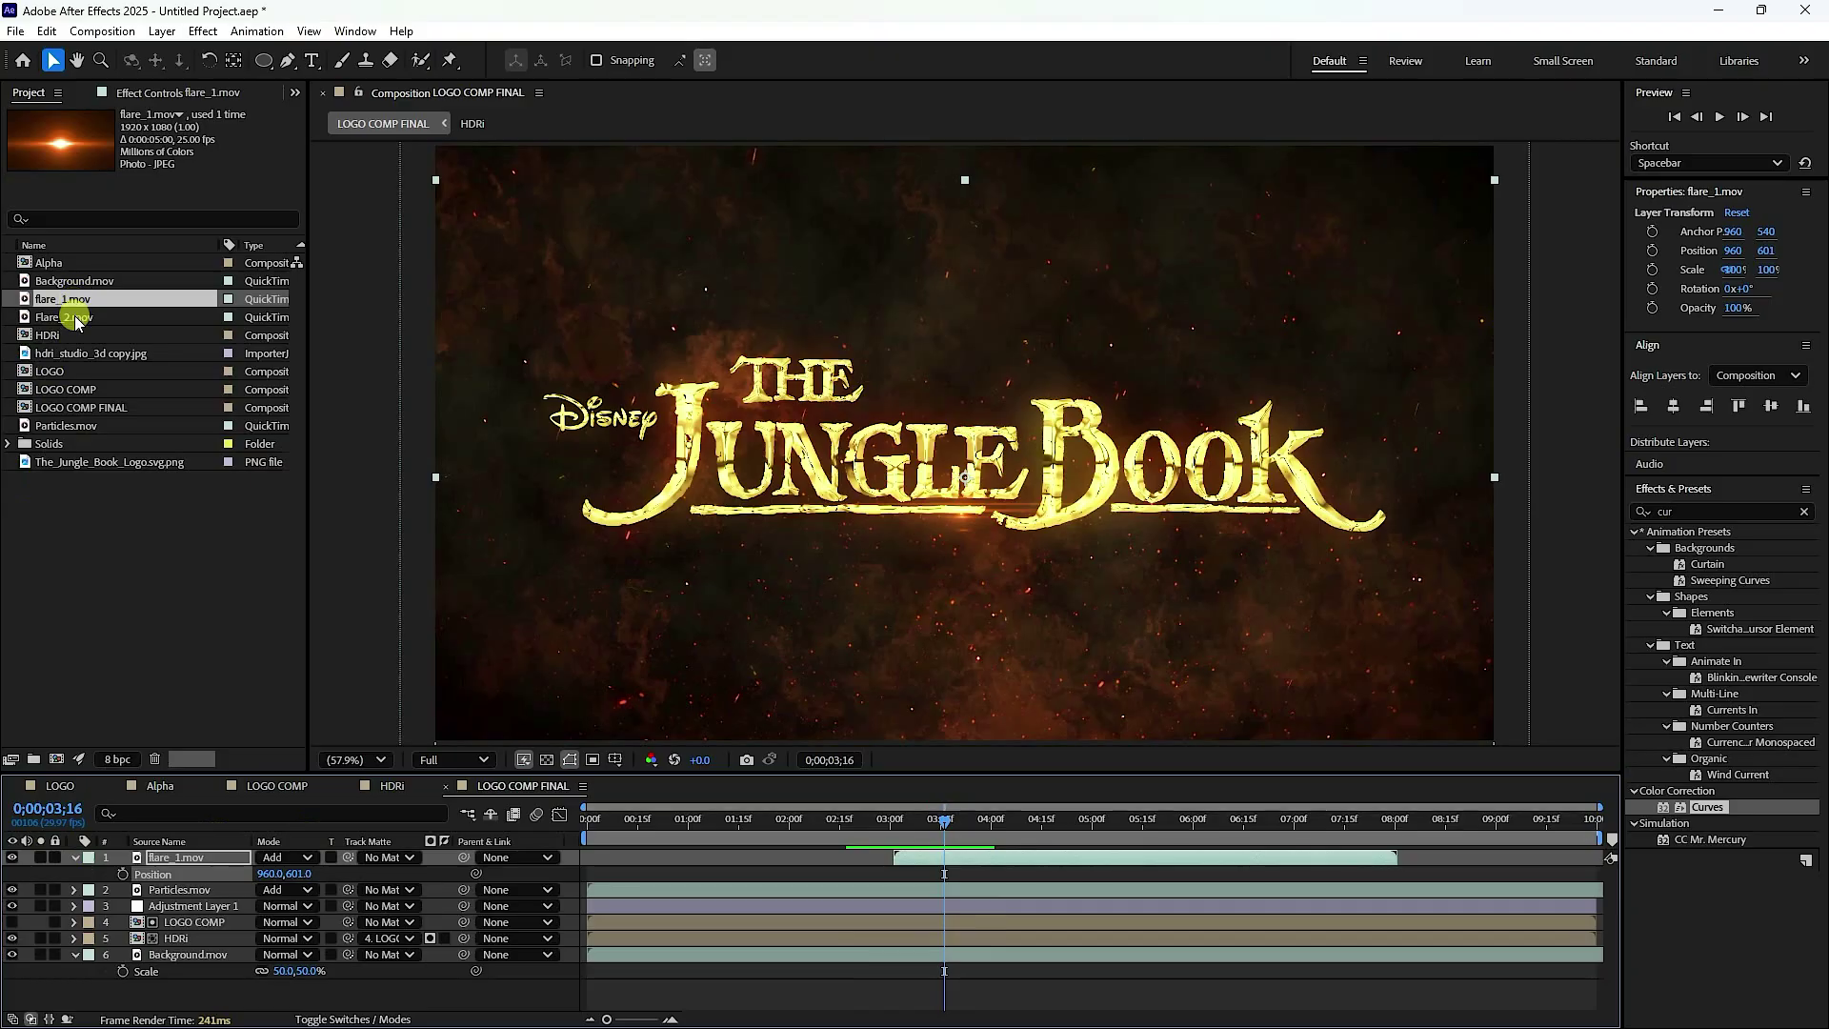
- Place Flare_2.mov above flare_1.mov and set its blending mode to Add
drag(77, 322, 203, 860)
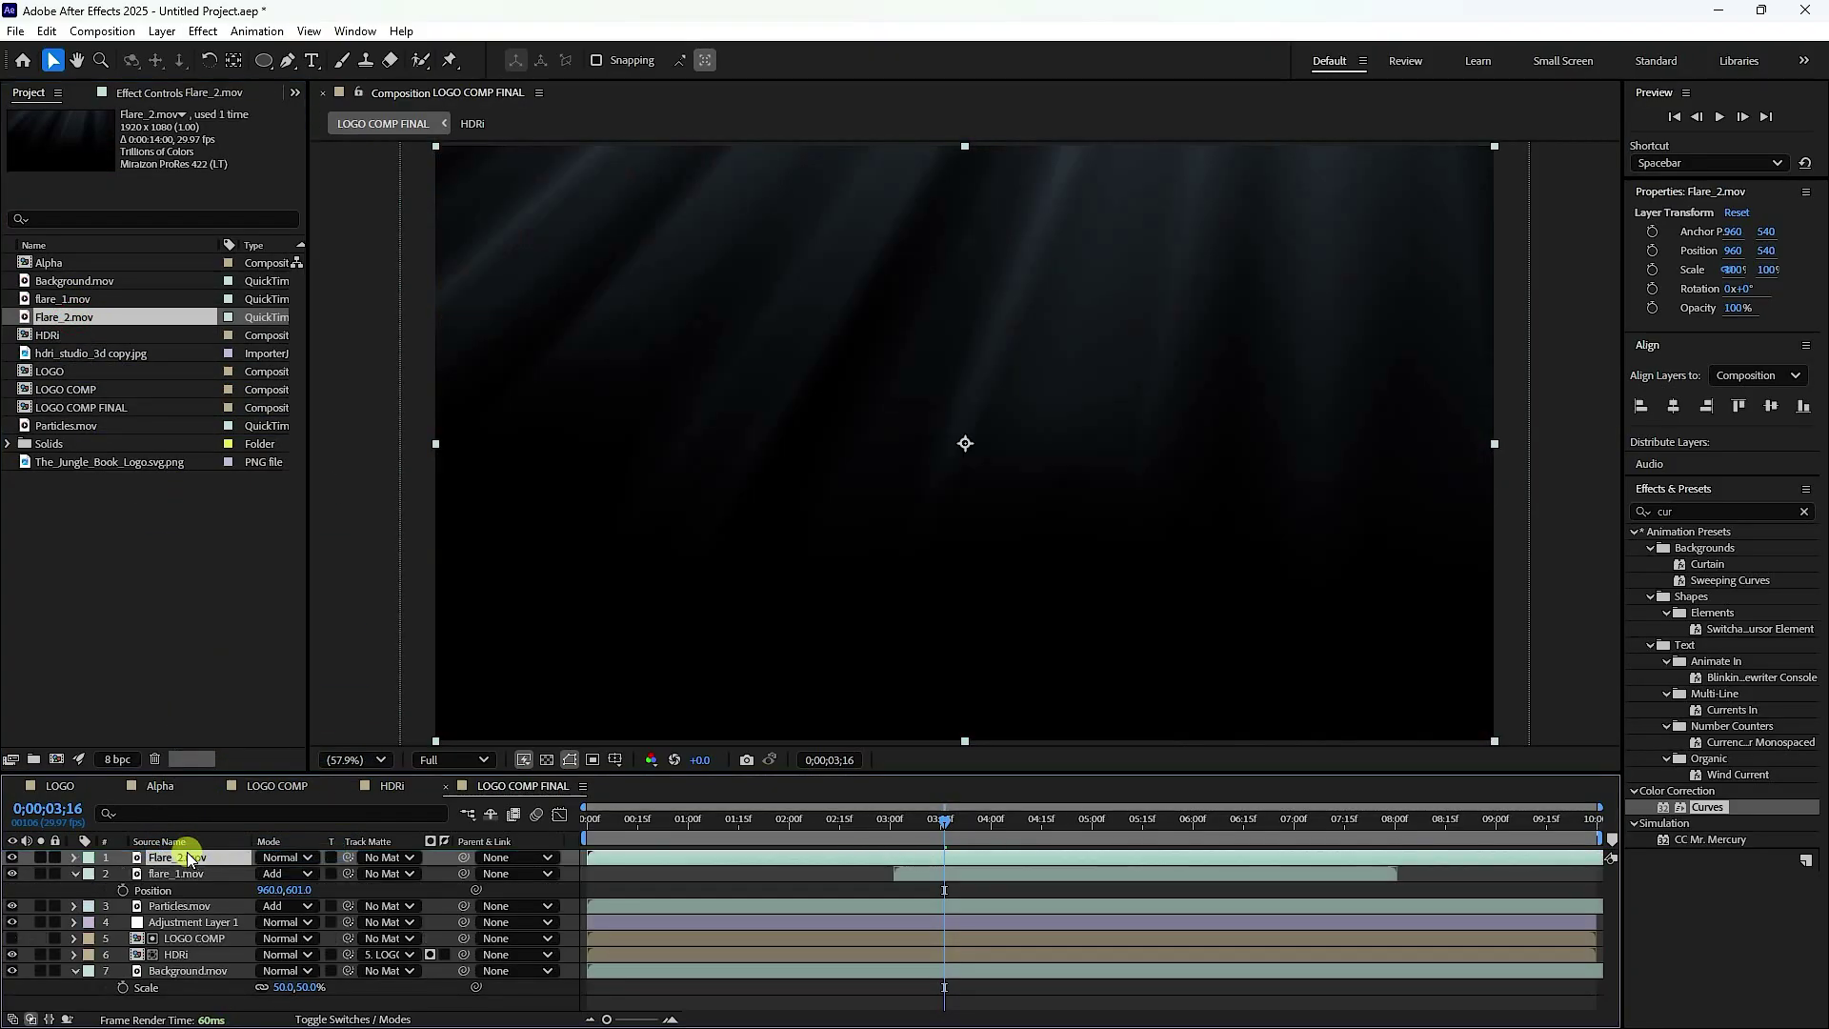
click(302, 858)
click(345, 221)
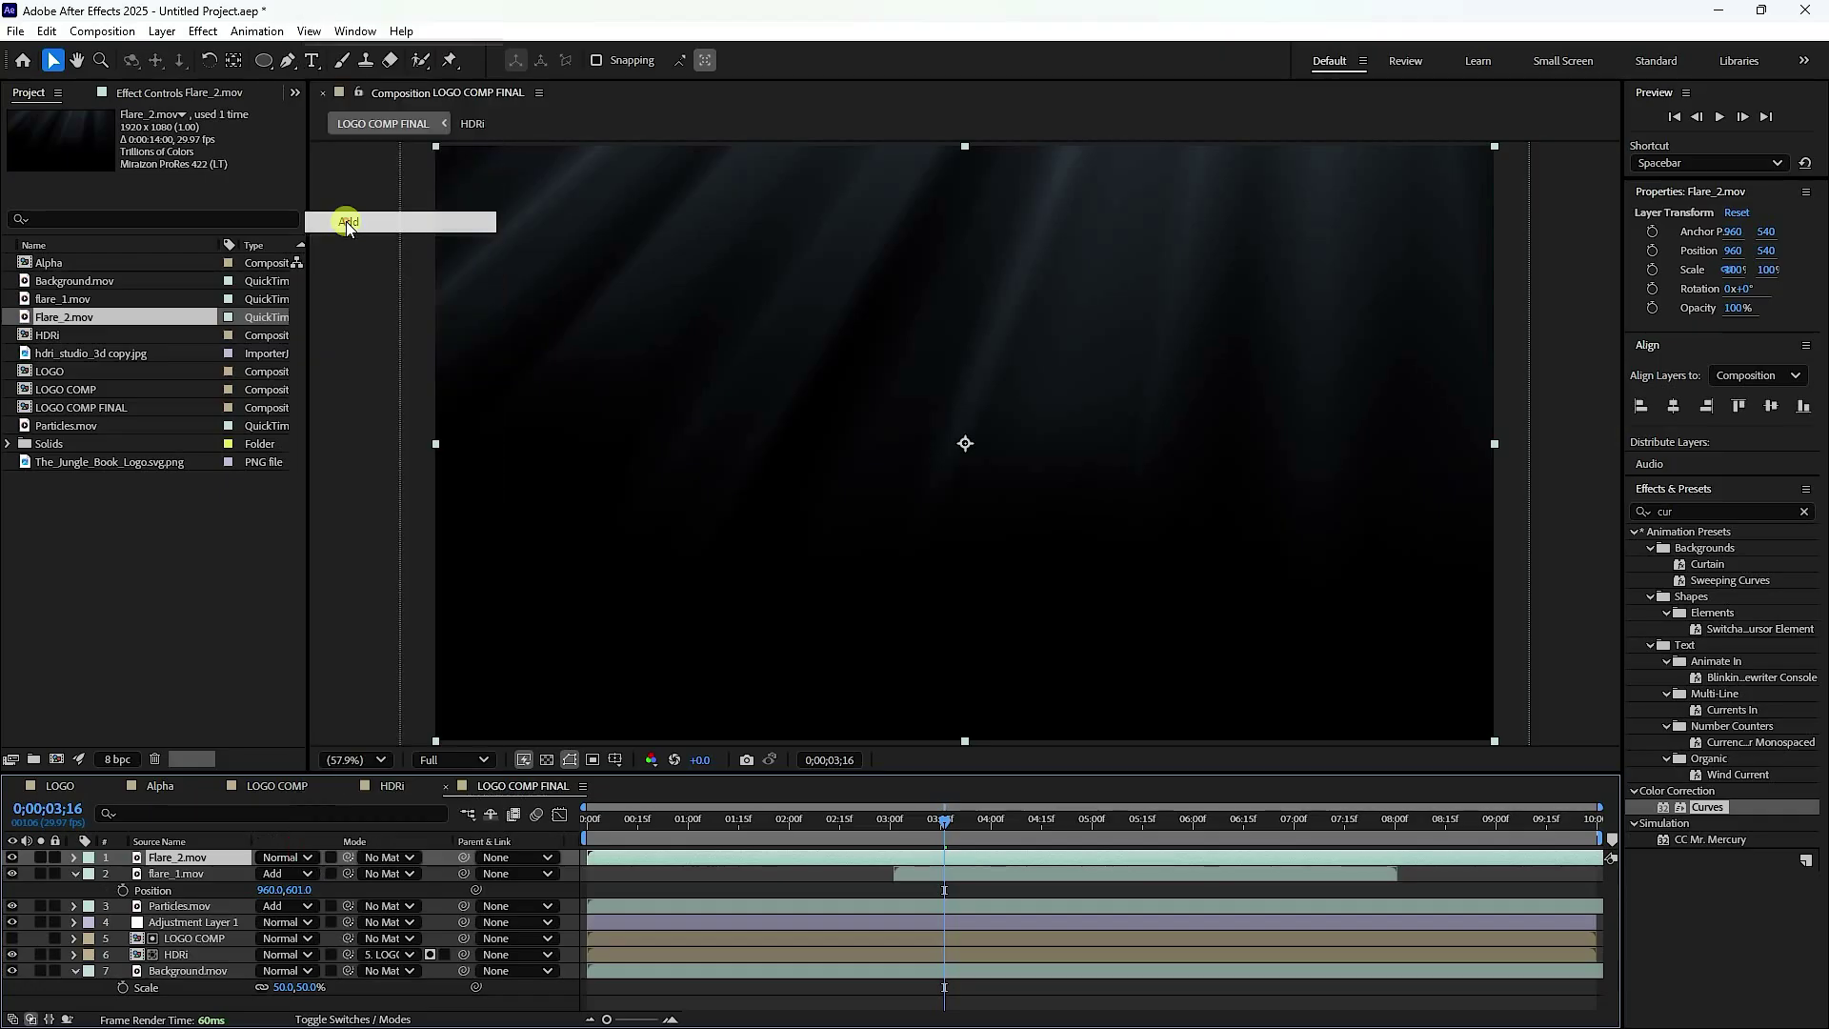
key(comma)
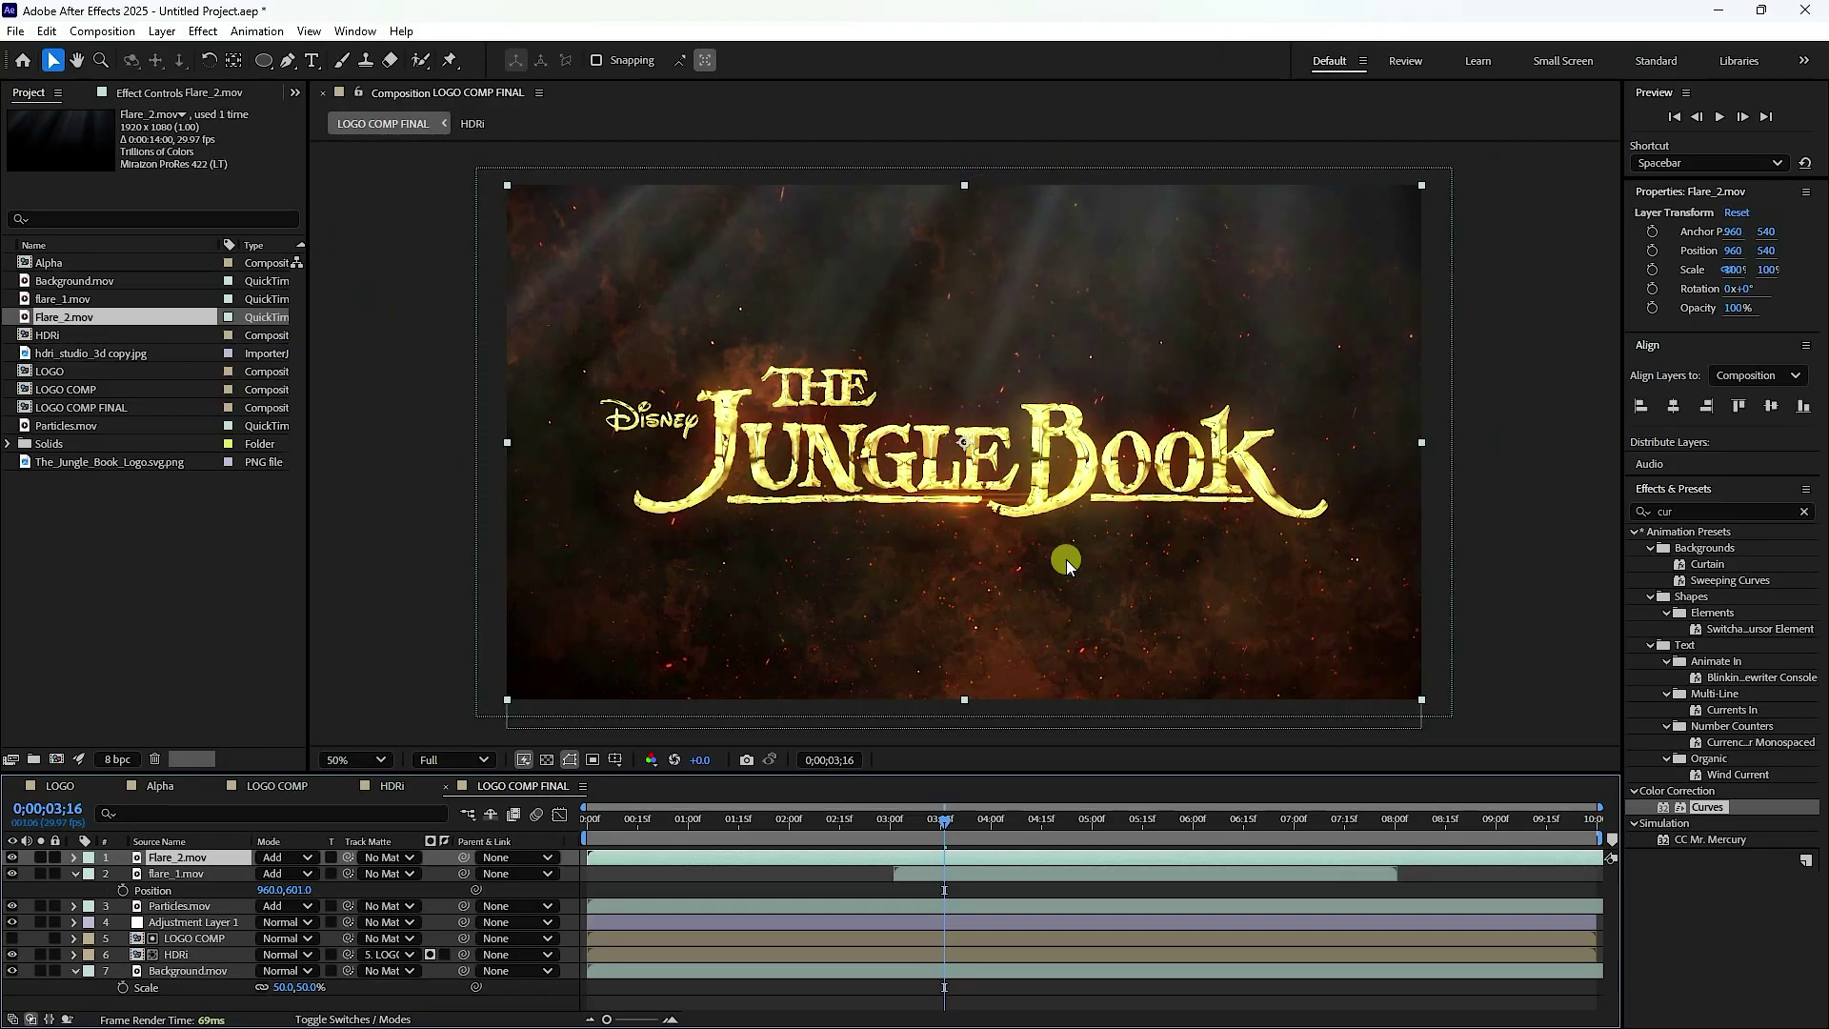
- Apply the Tint effect to the Flare_2.mov layer
key(ctrl+5)
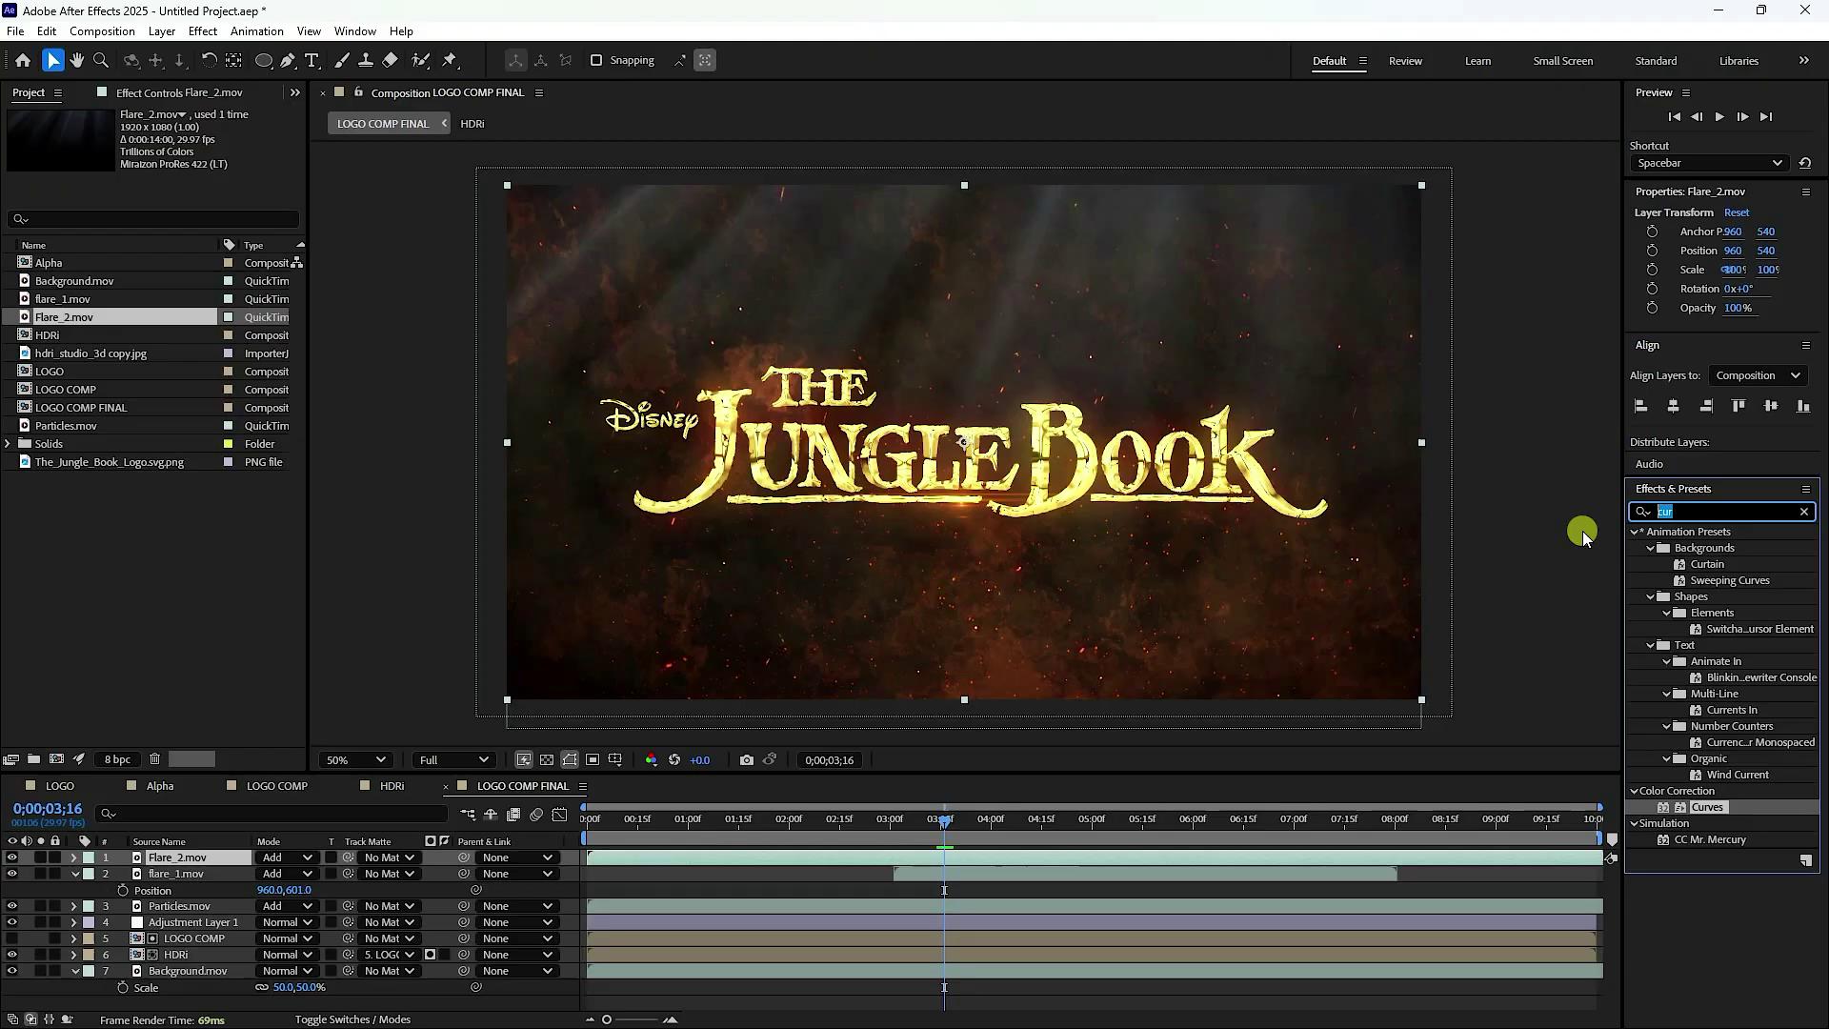
text(tint)
drag(1665, 596, 181, 865)
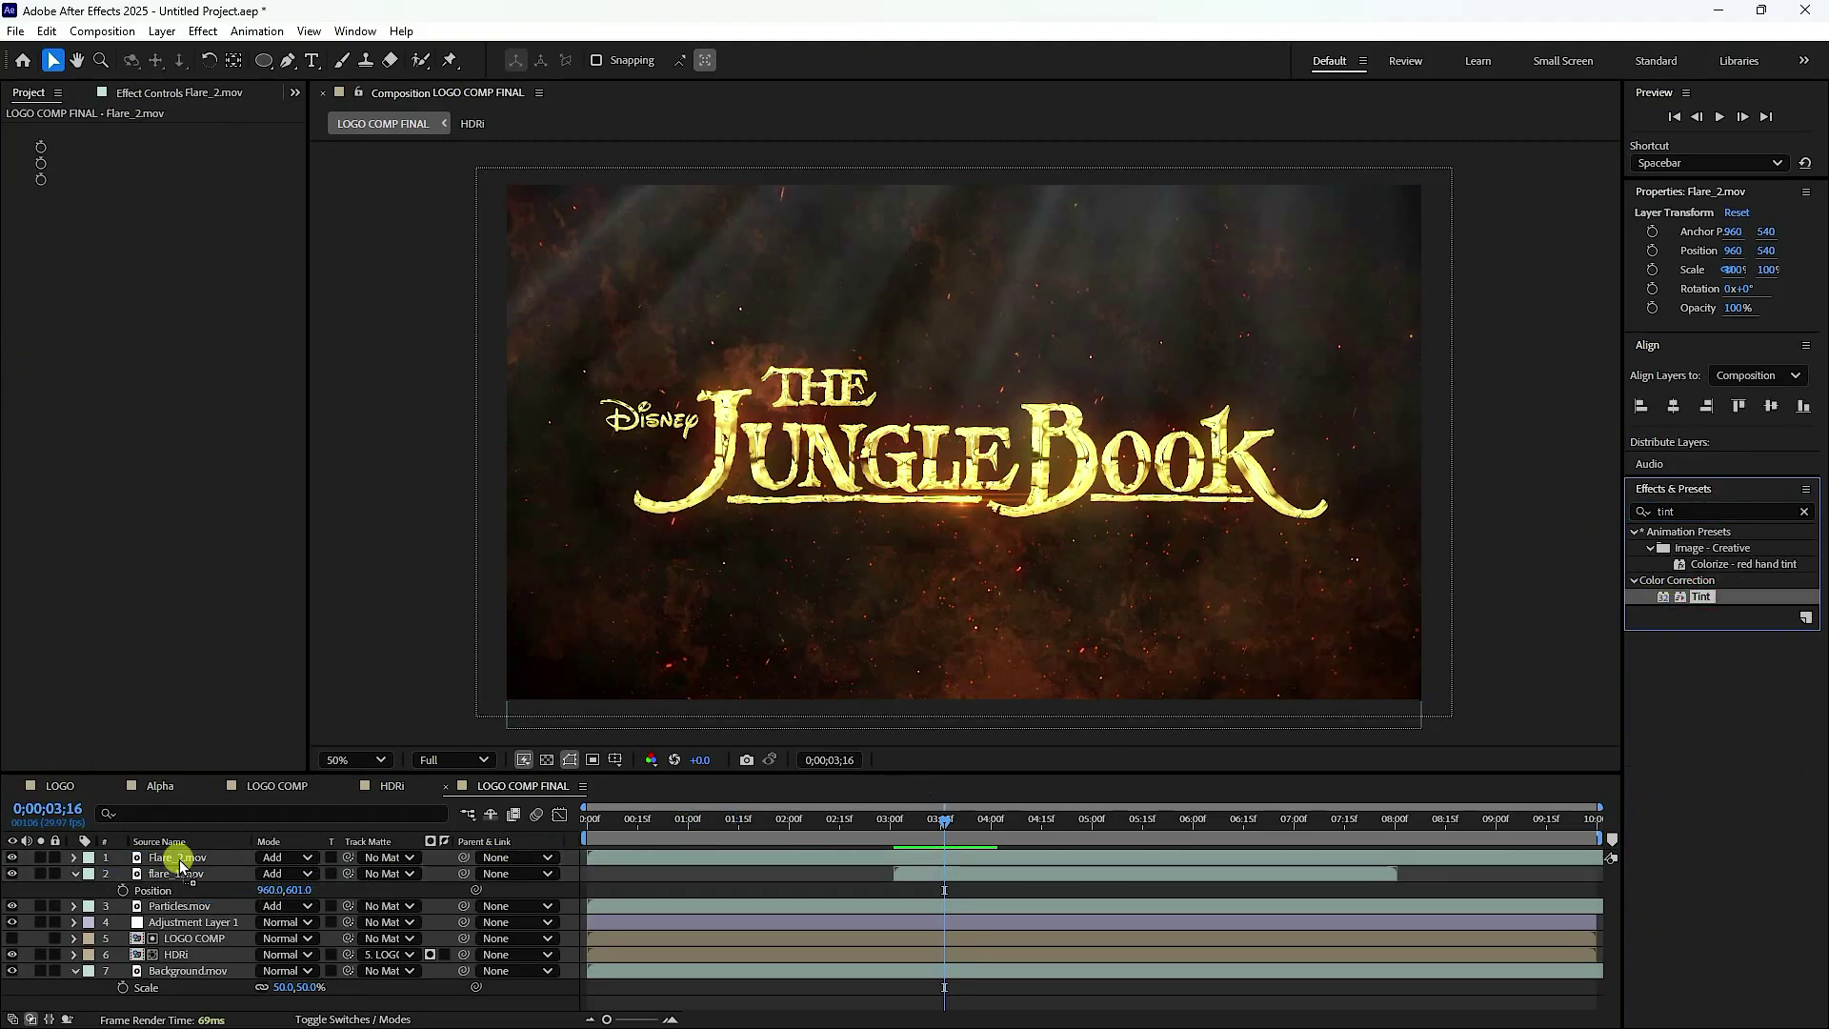
- Set the Map White To colour of Flare_2.mov's Tint effect to hue 42° and saturation 75%
click(179, 162)
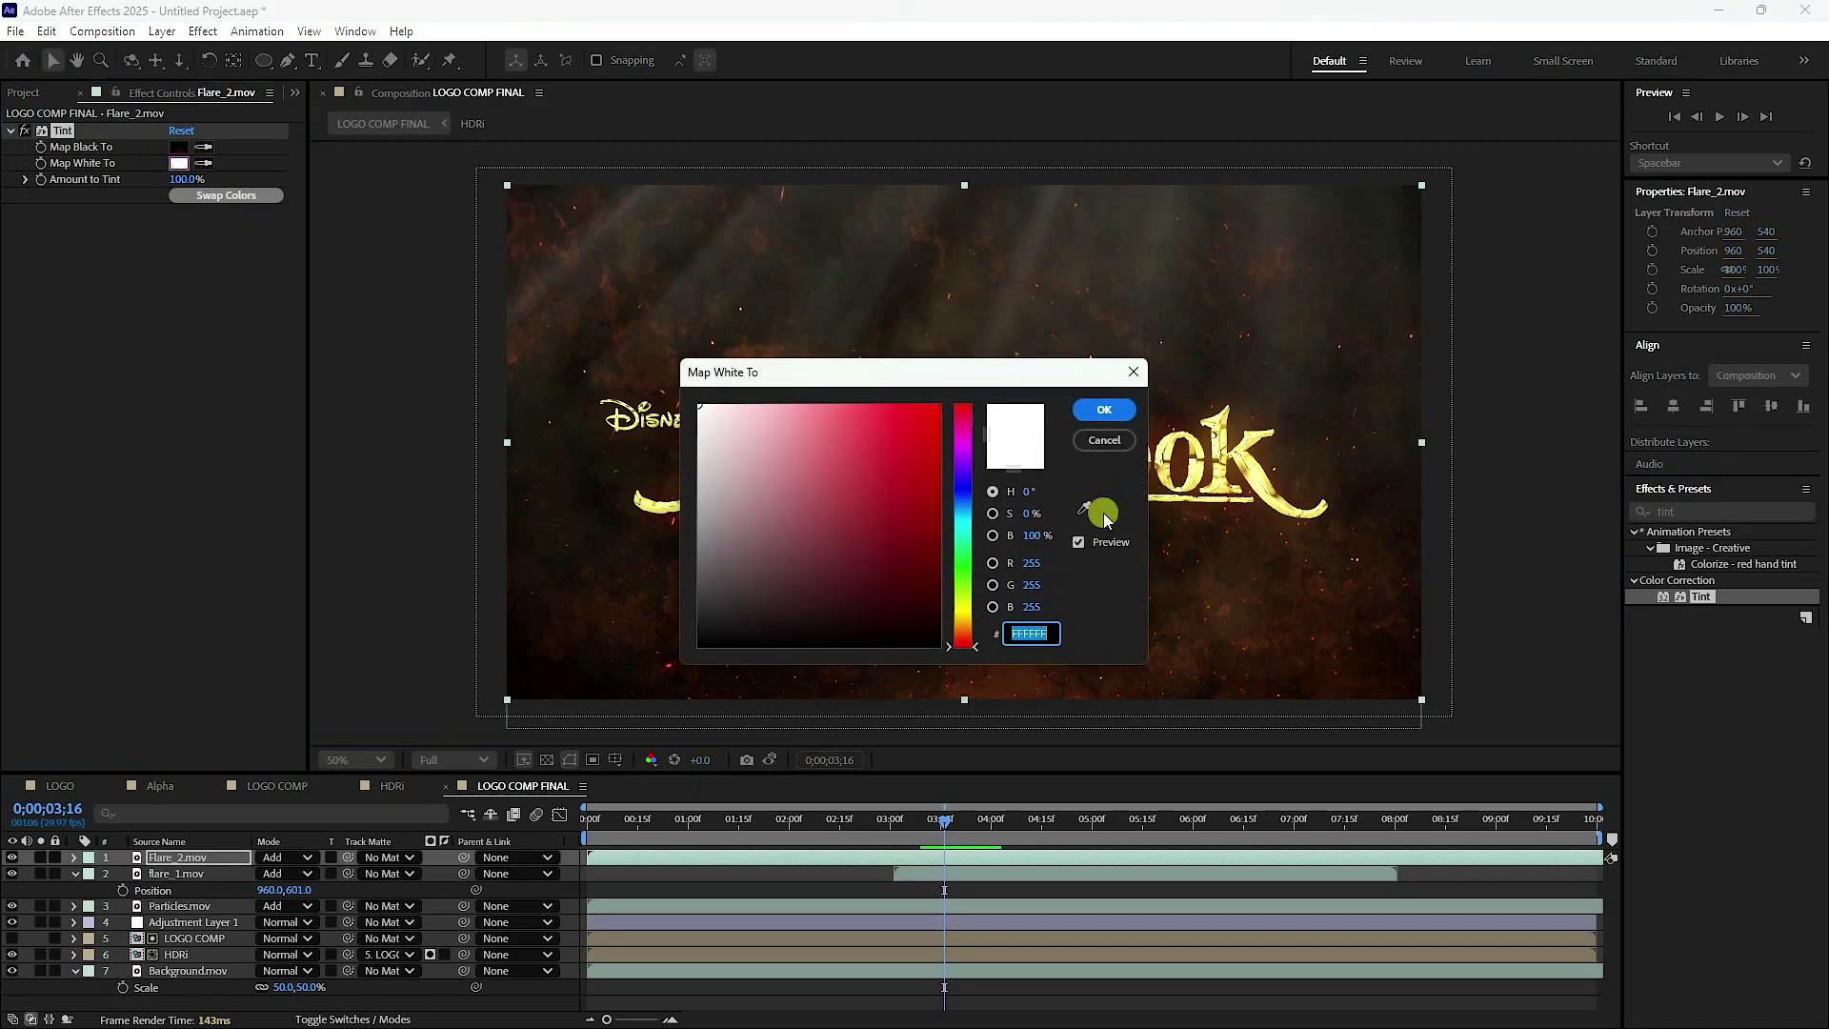
click(1026, 491)
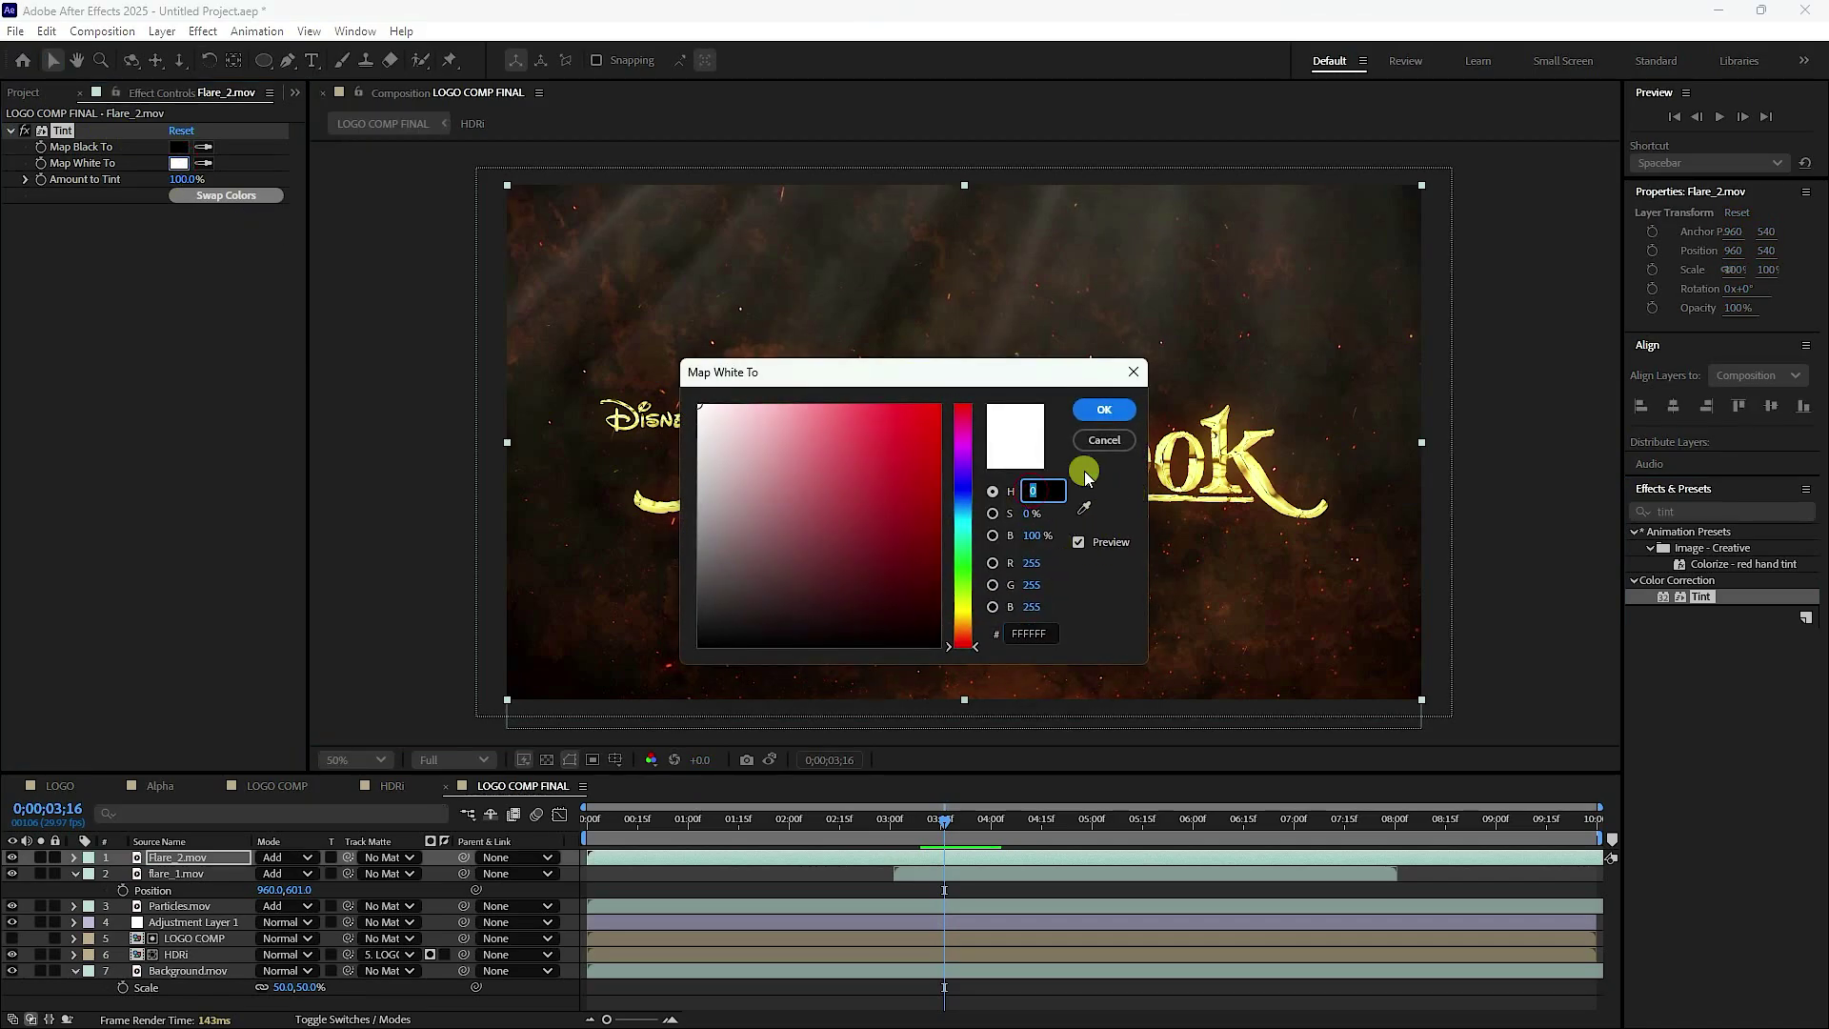
text(42)
key(Tab)
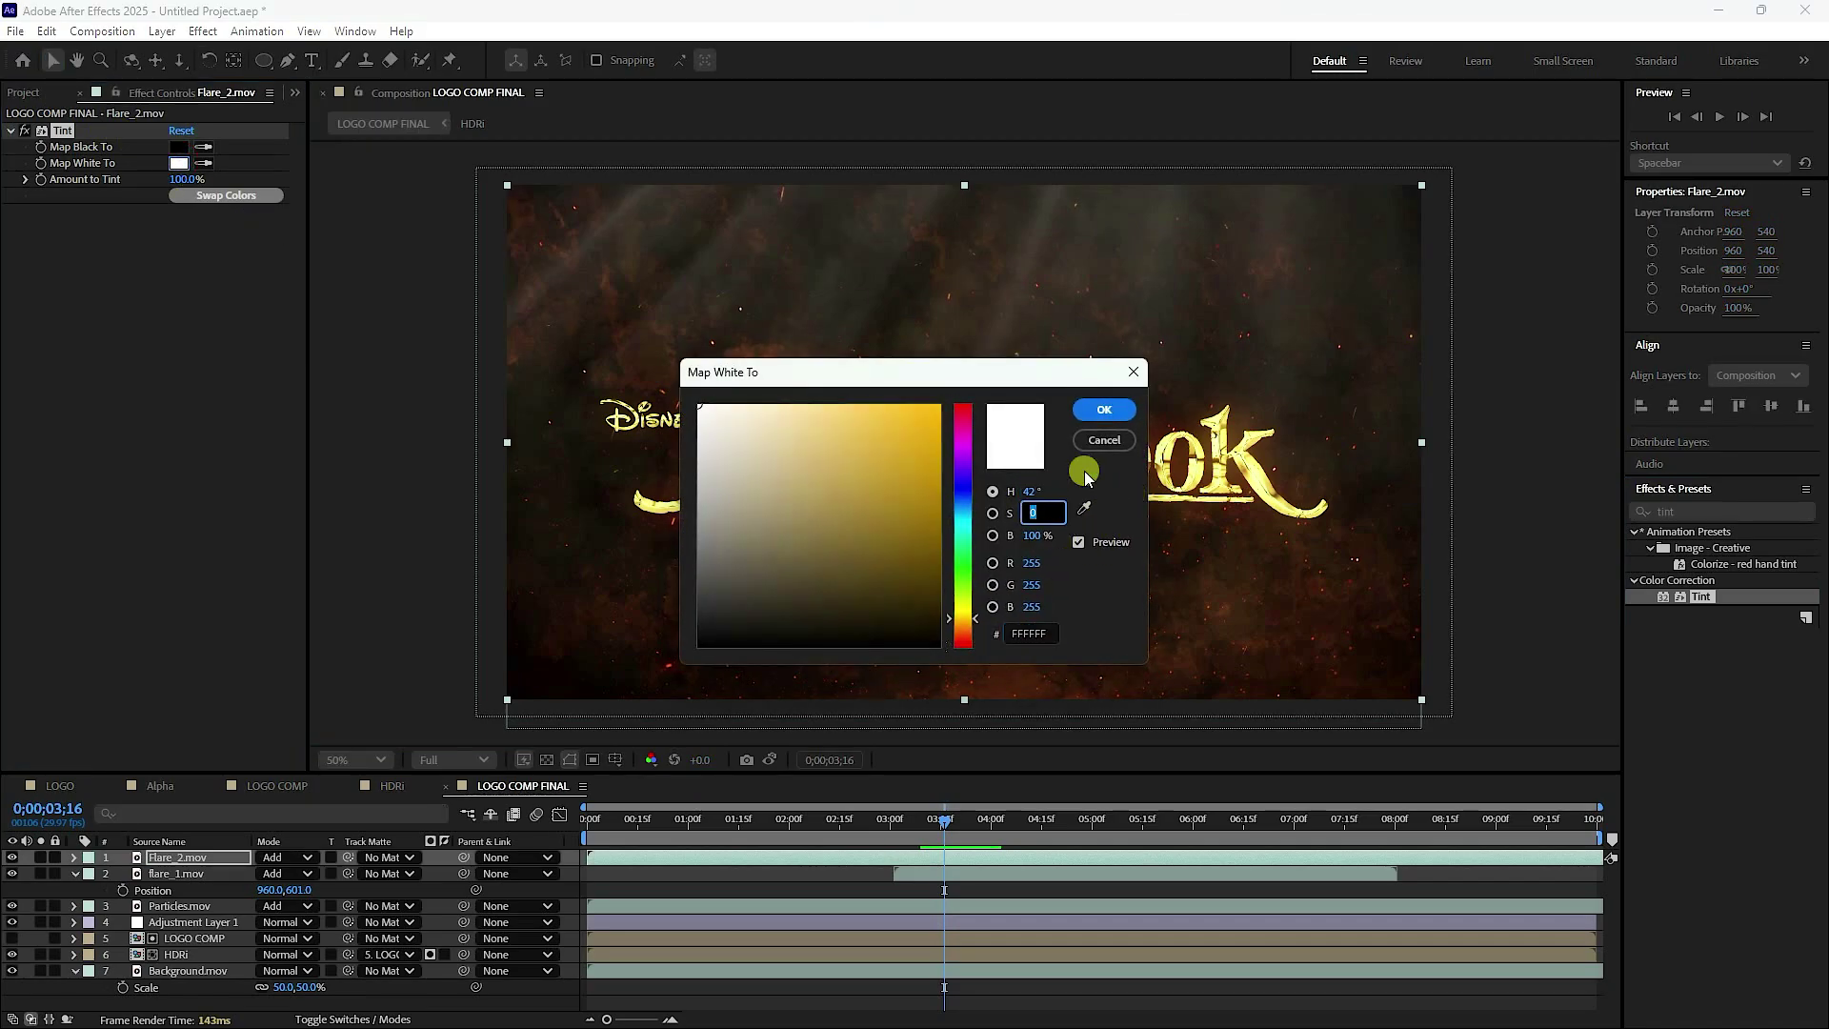
text(75)
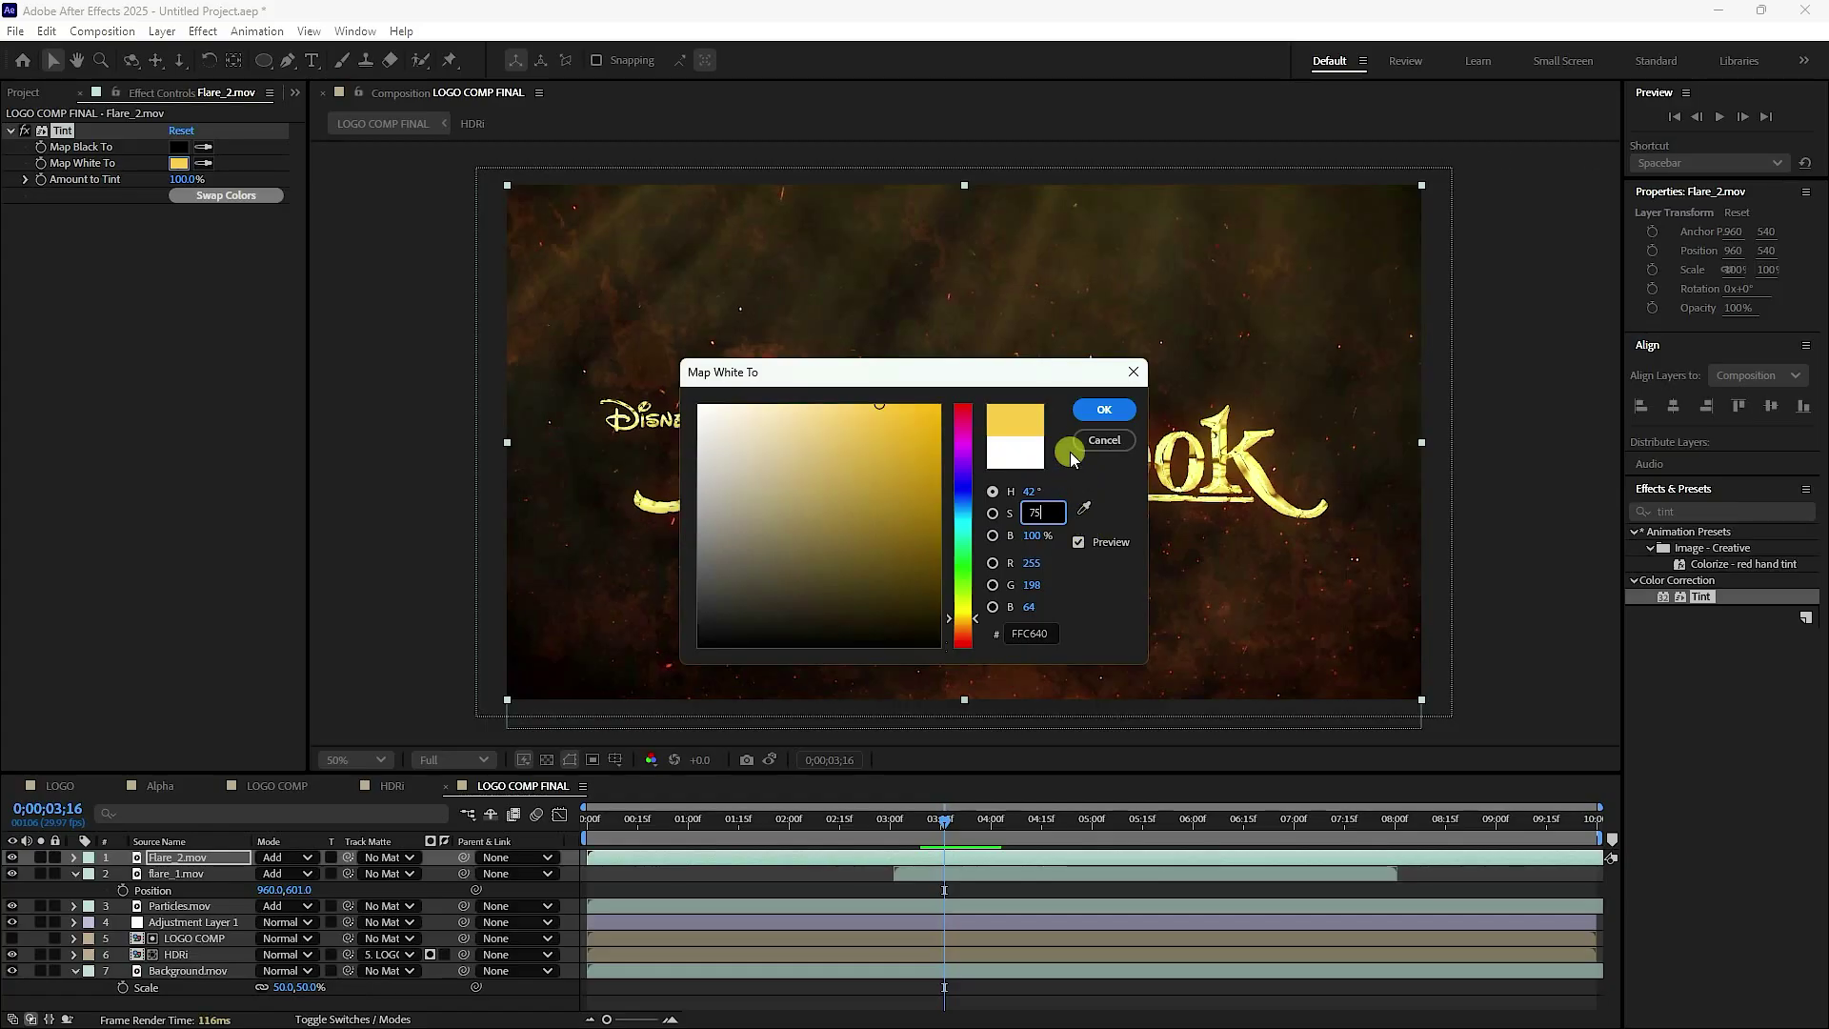
click(1104, 409)
- Apply the Curves effect to Flare_2.mov and bend its RGB curve strongly upward to brighten the light rays
click(1705, 512)
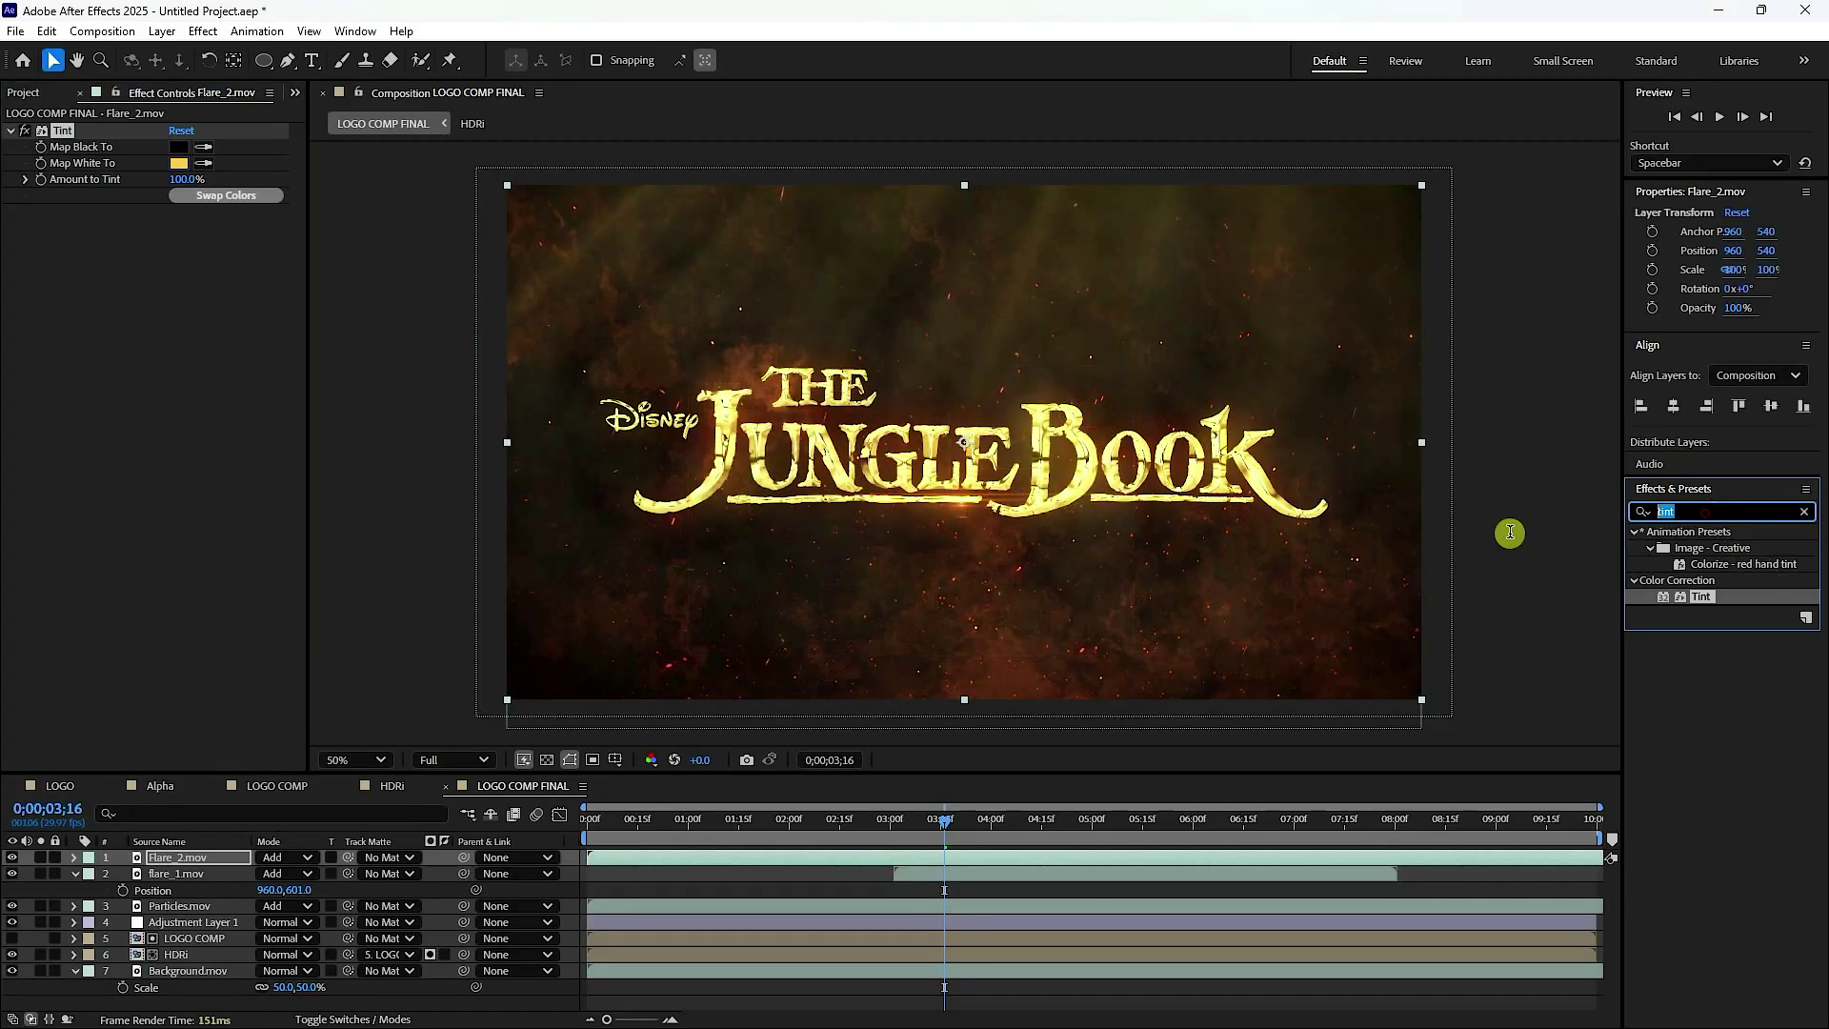
text(cur)
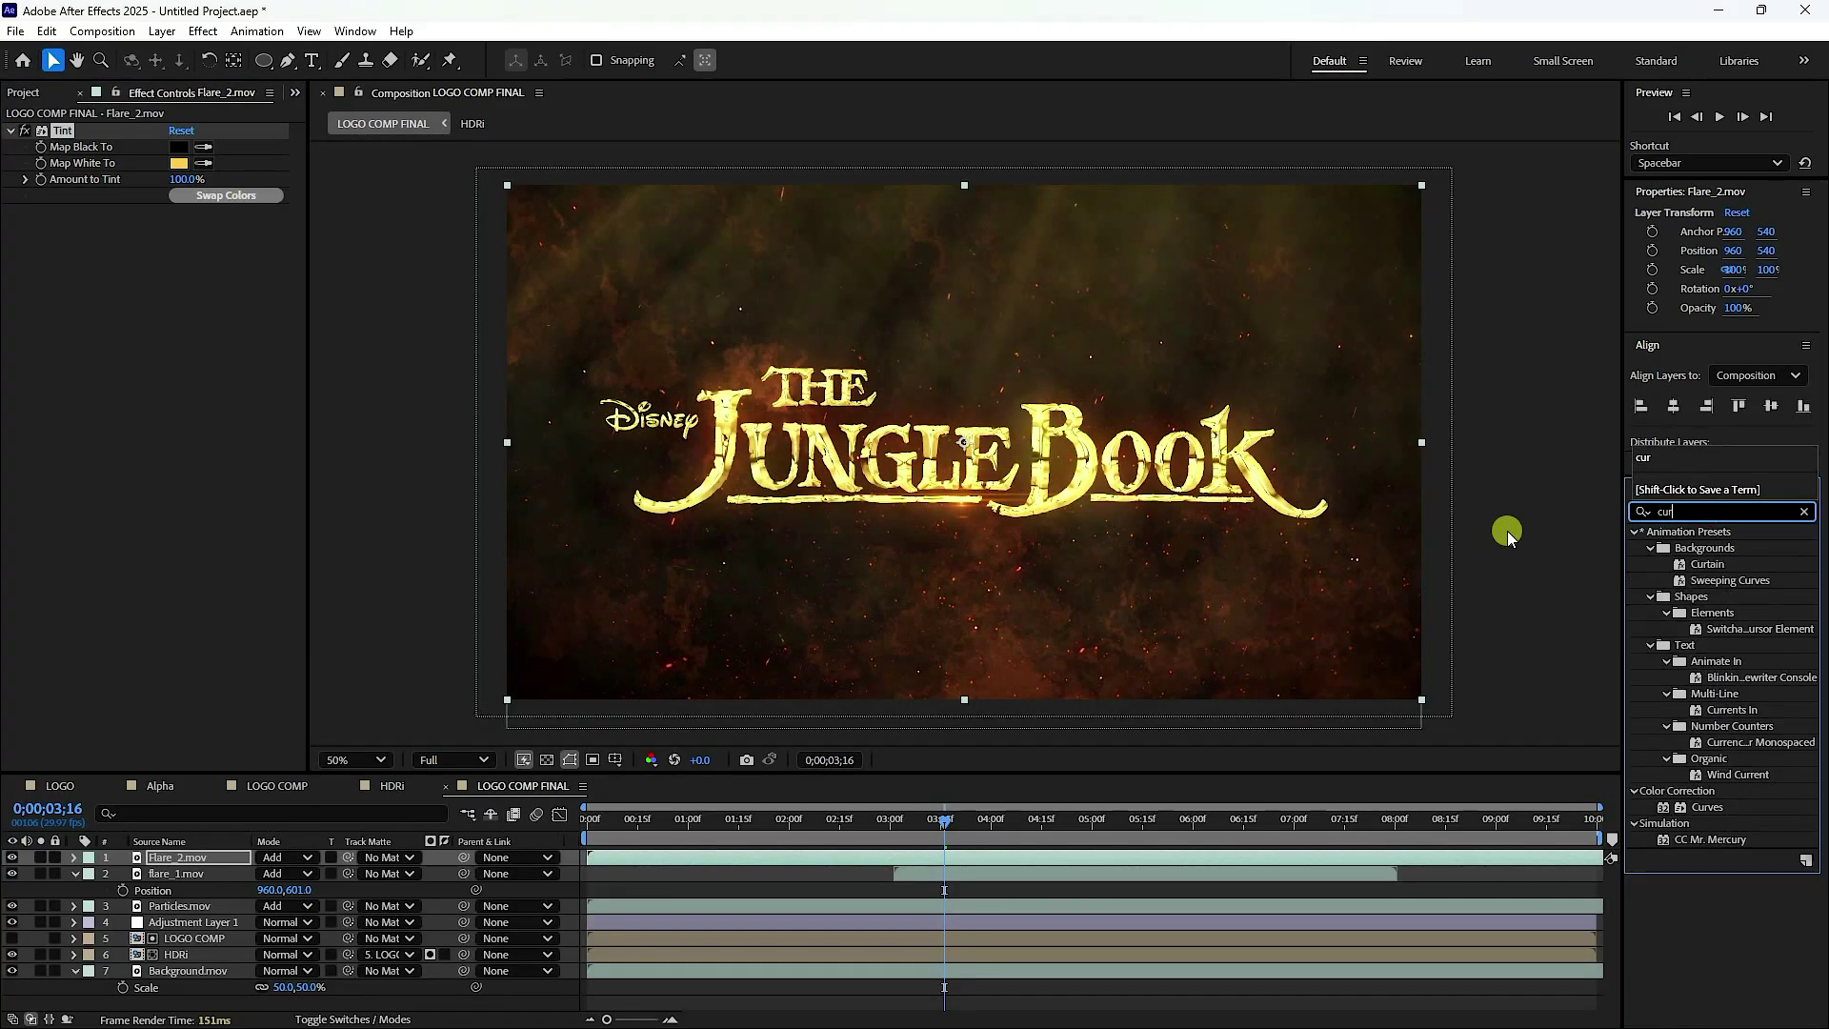
drag(1705, 807, 190, 857)
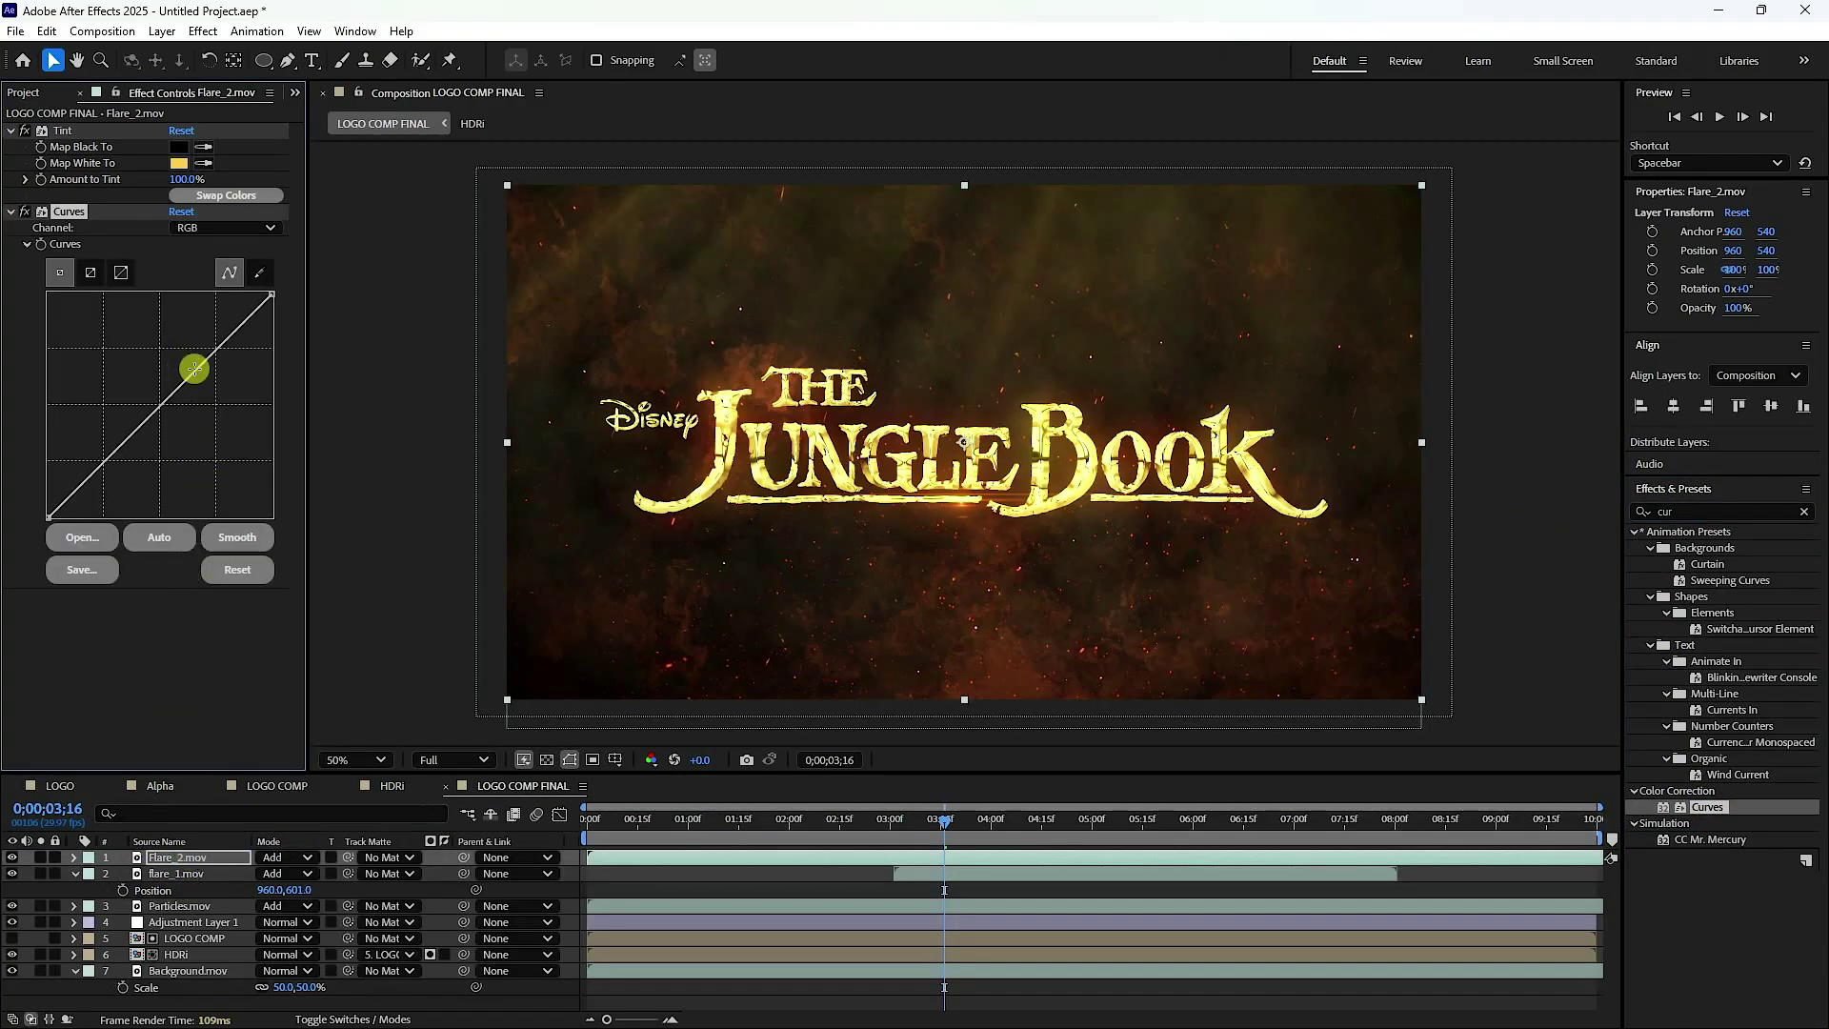
drag(194, 369, 174, 322)
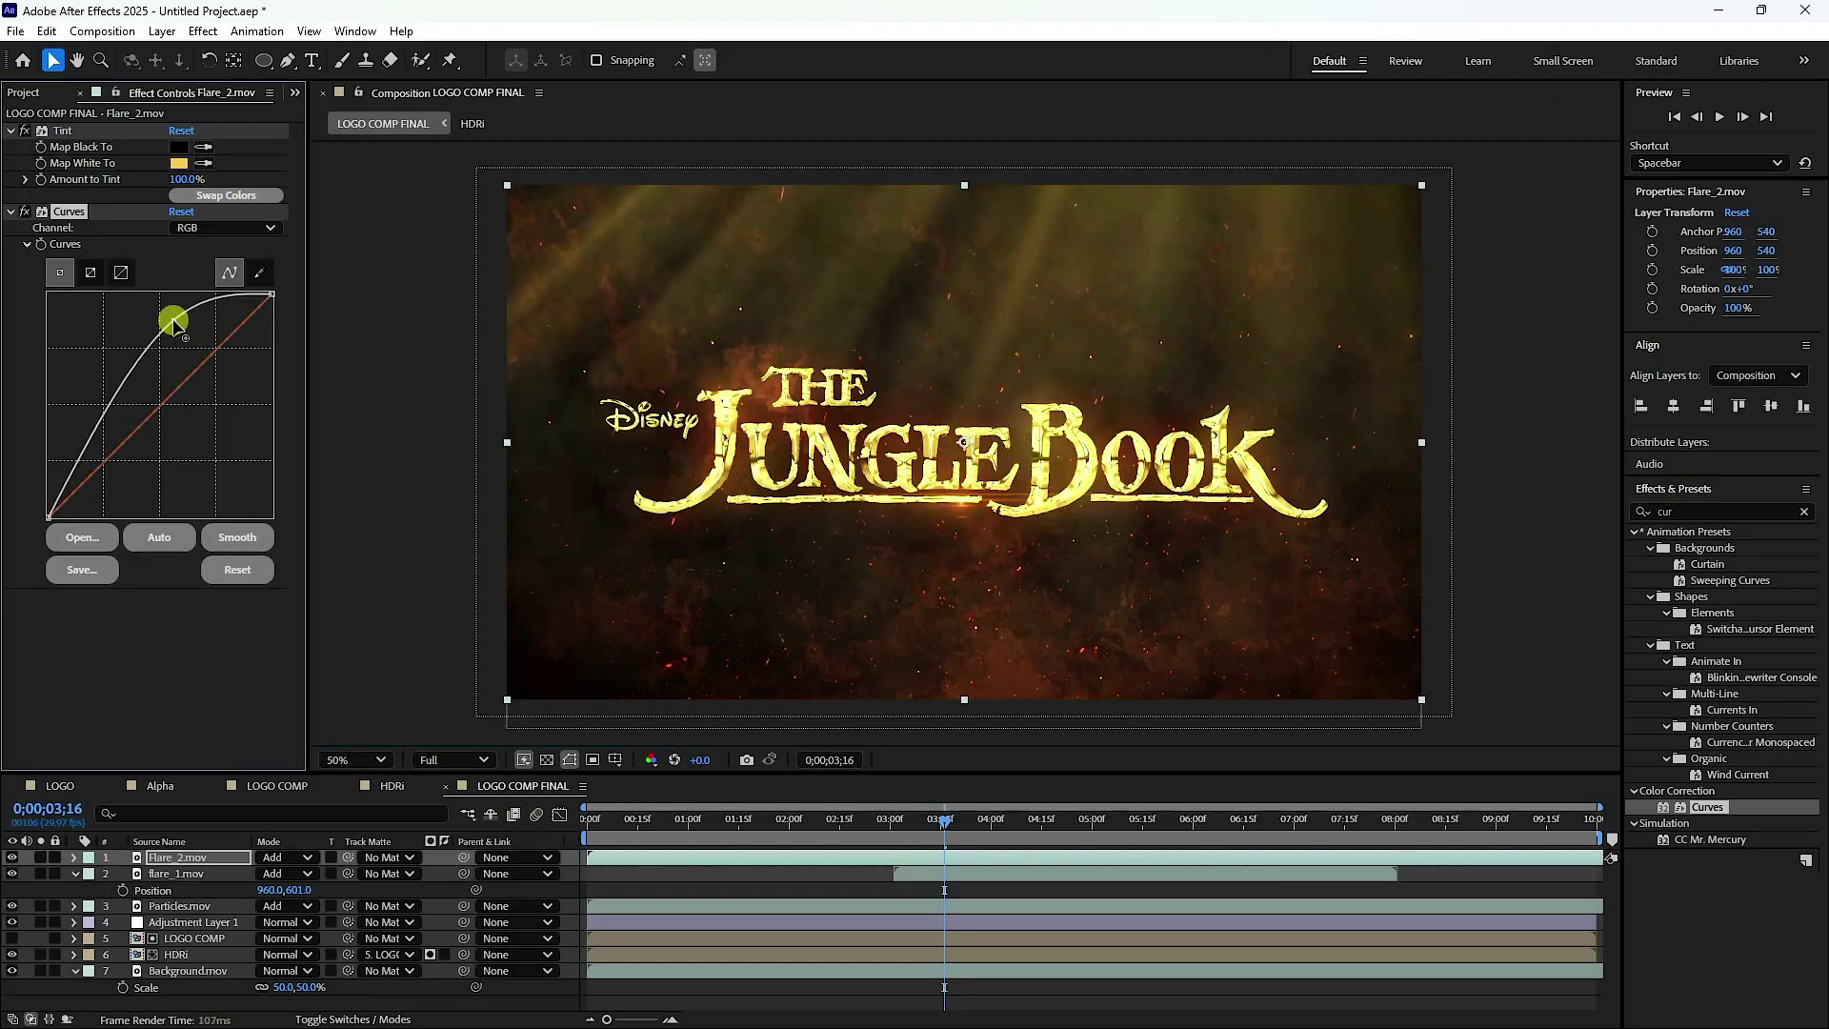
- Duplicate the Flare_2.mov layer to intensify the light rays
click(176, 860)
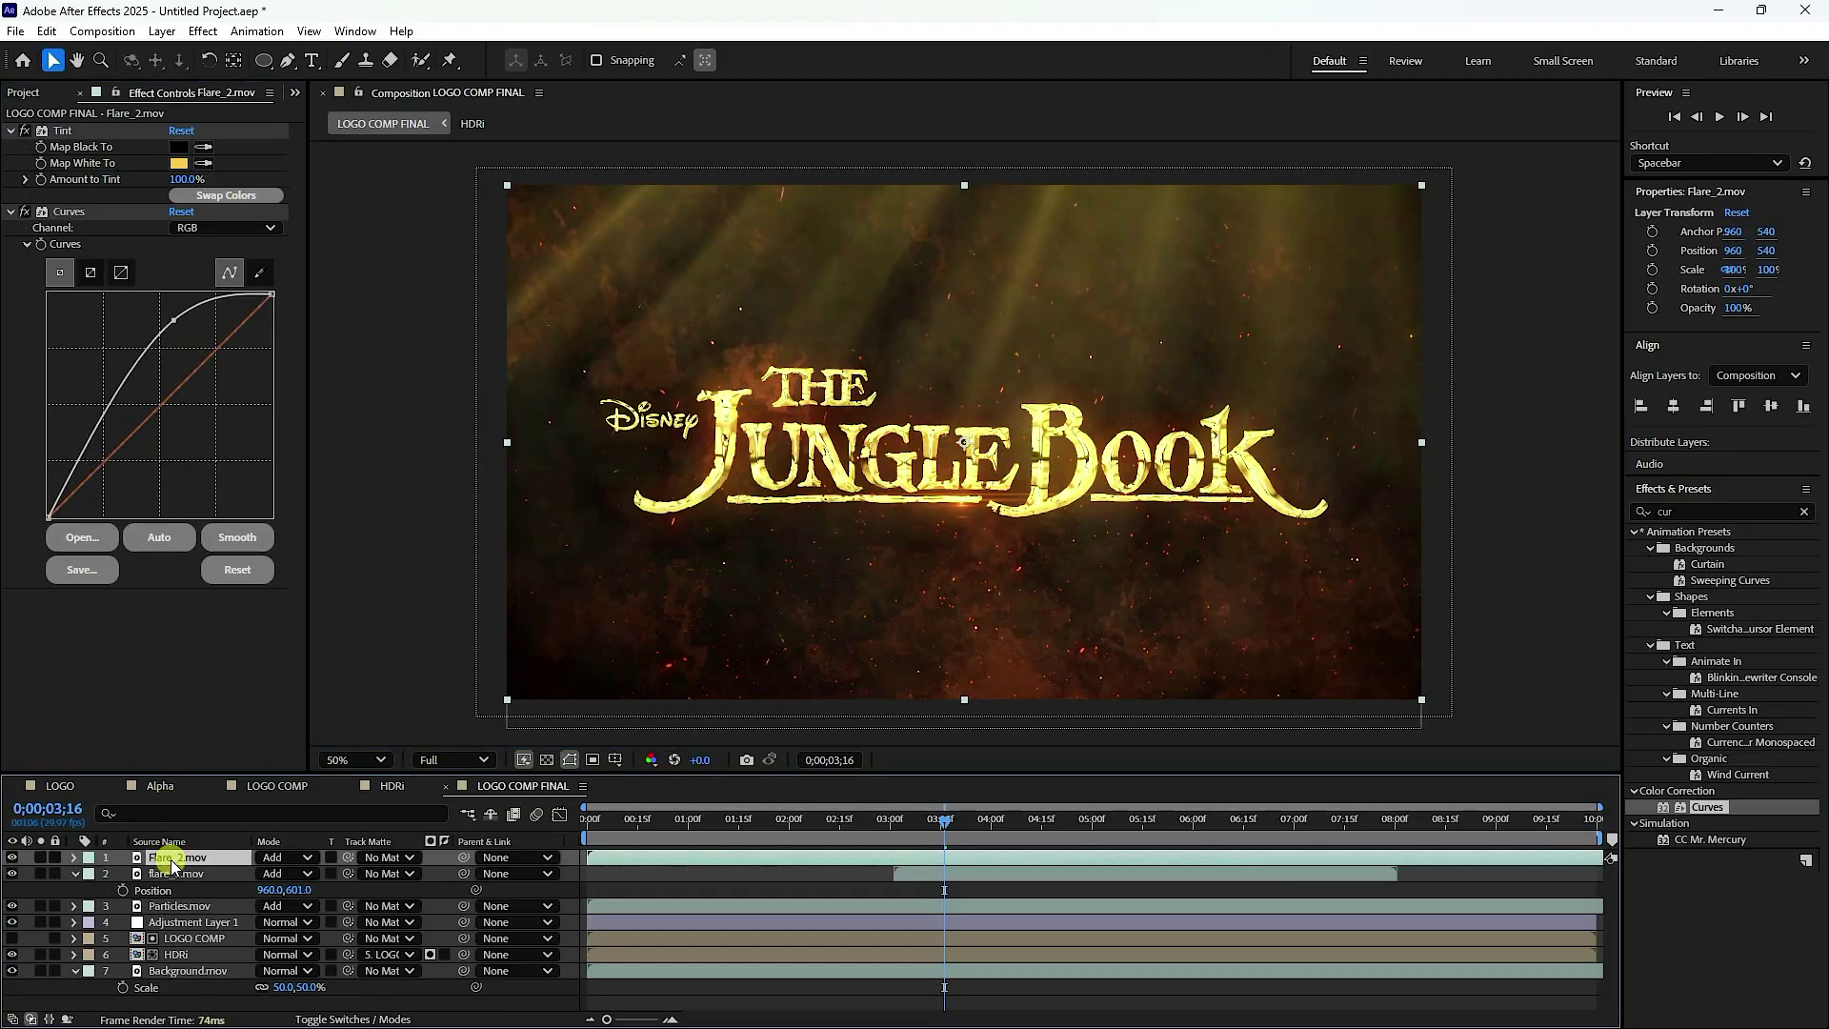
key(ctrl+d)
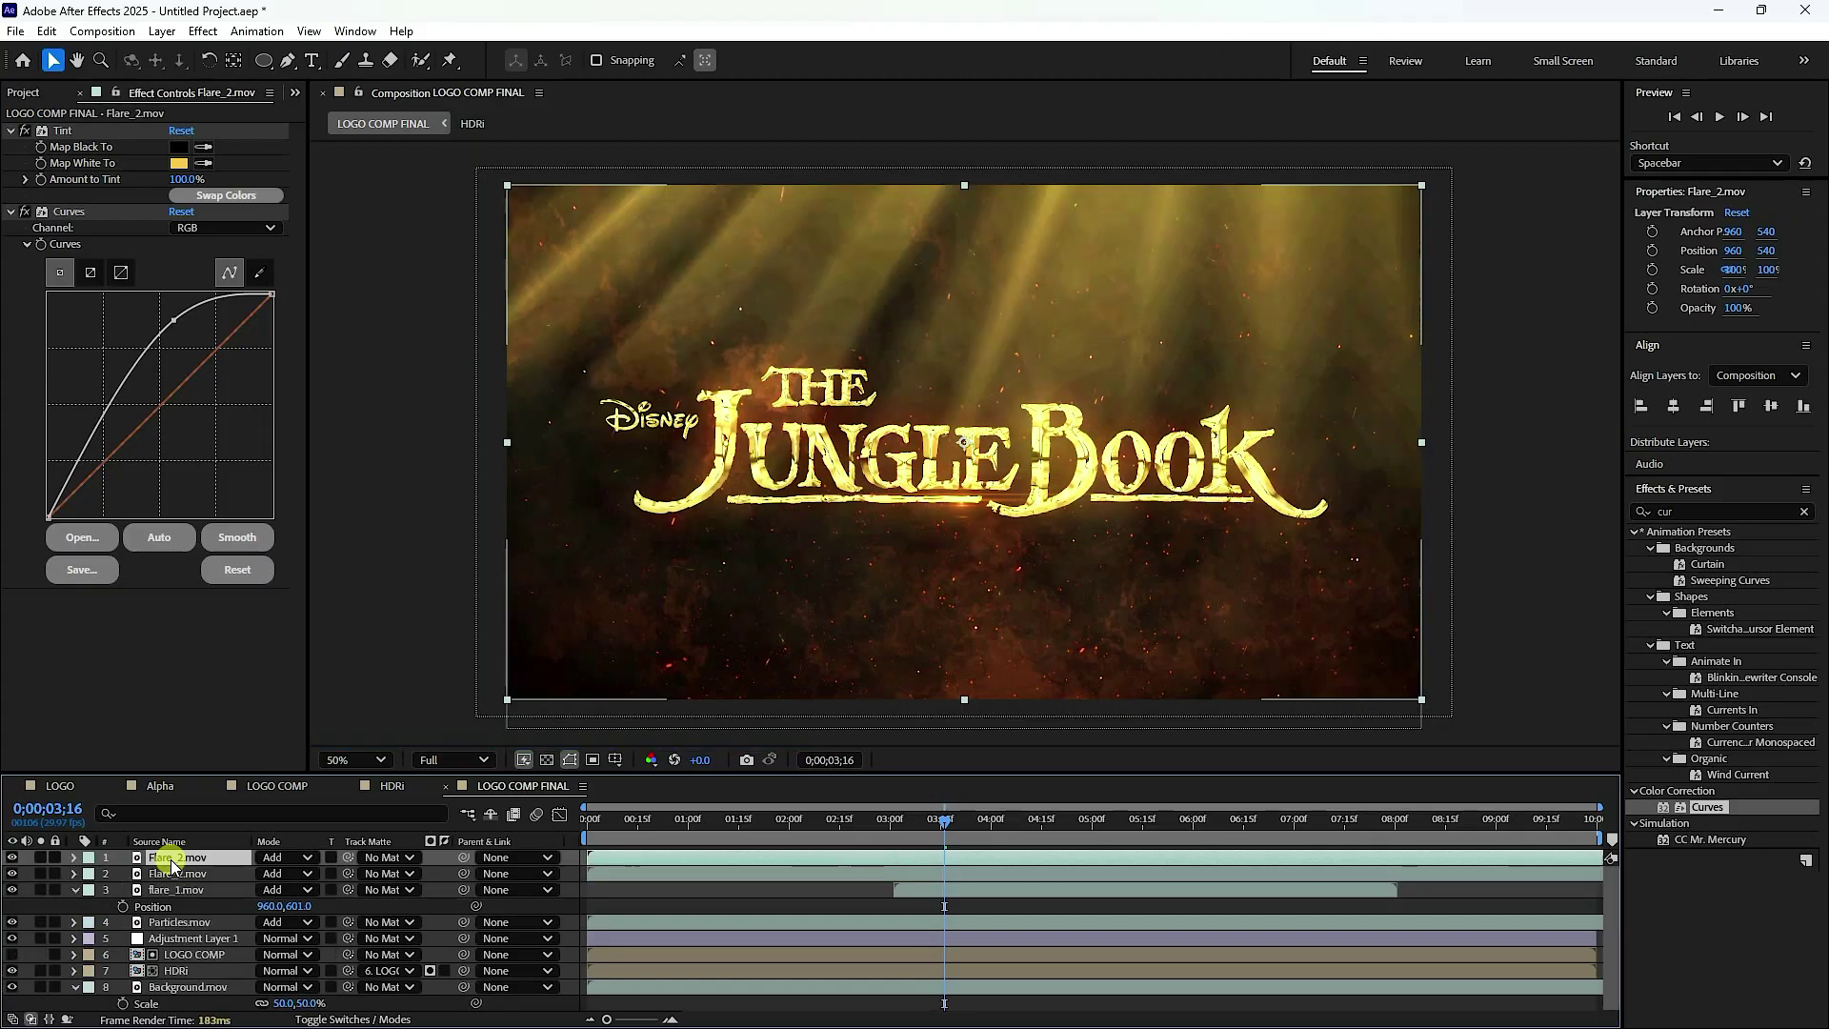
key(period)
key(period)
key(comma)
key(comma)
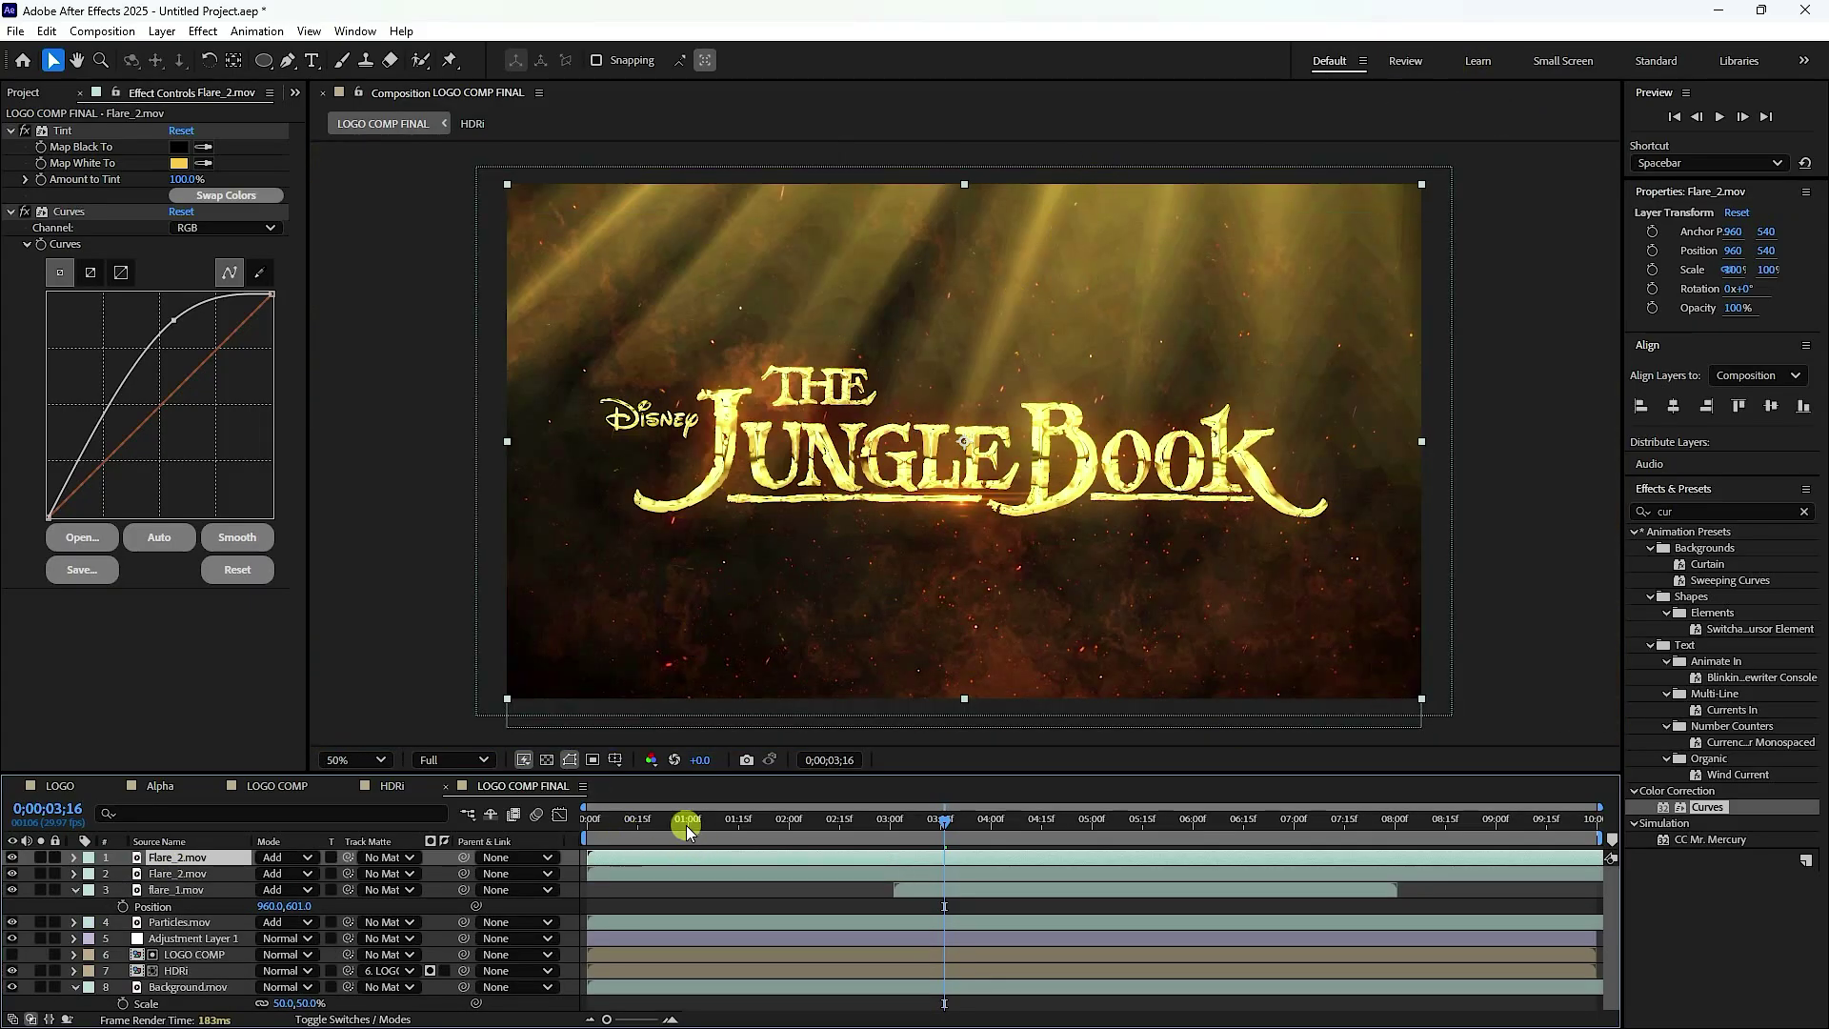
- Play back the composition from the start and from 0;00;02;29, fitted to the viewer, to check the light rays
drag(665, 819, 466, 830)
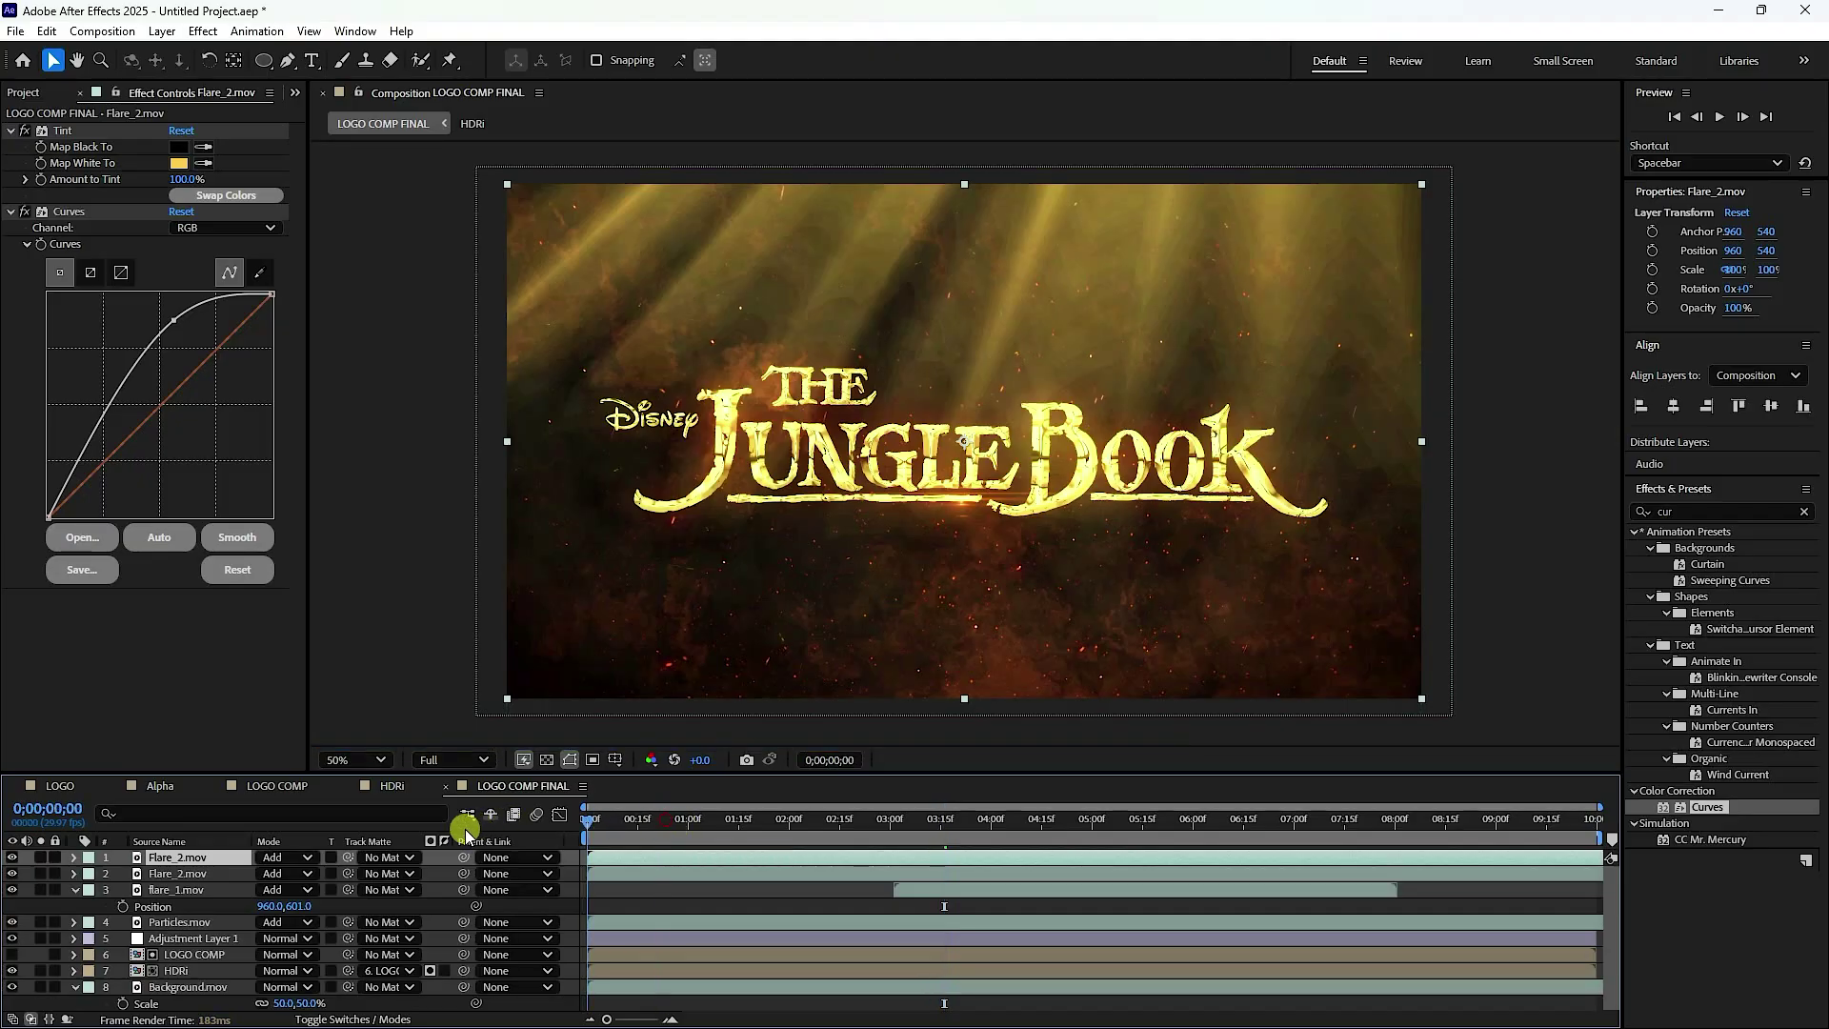
click(1719, 117)
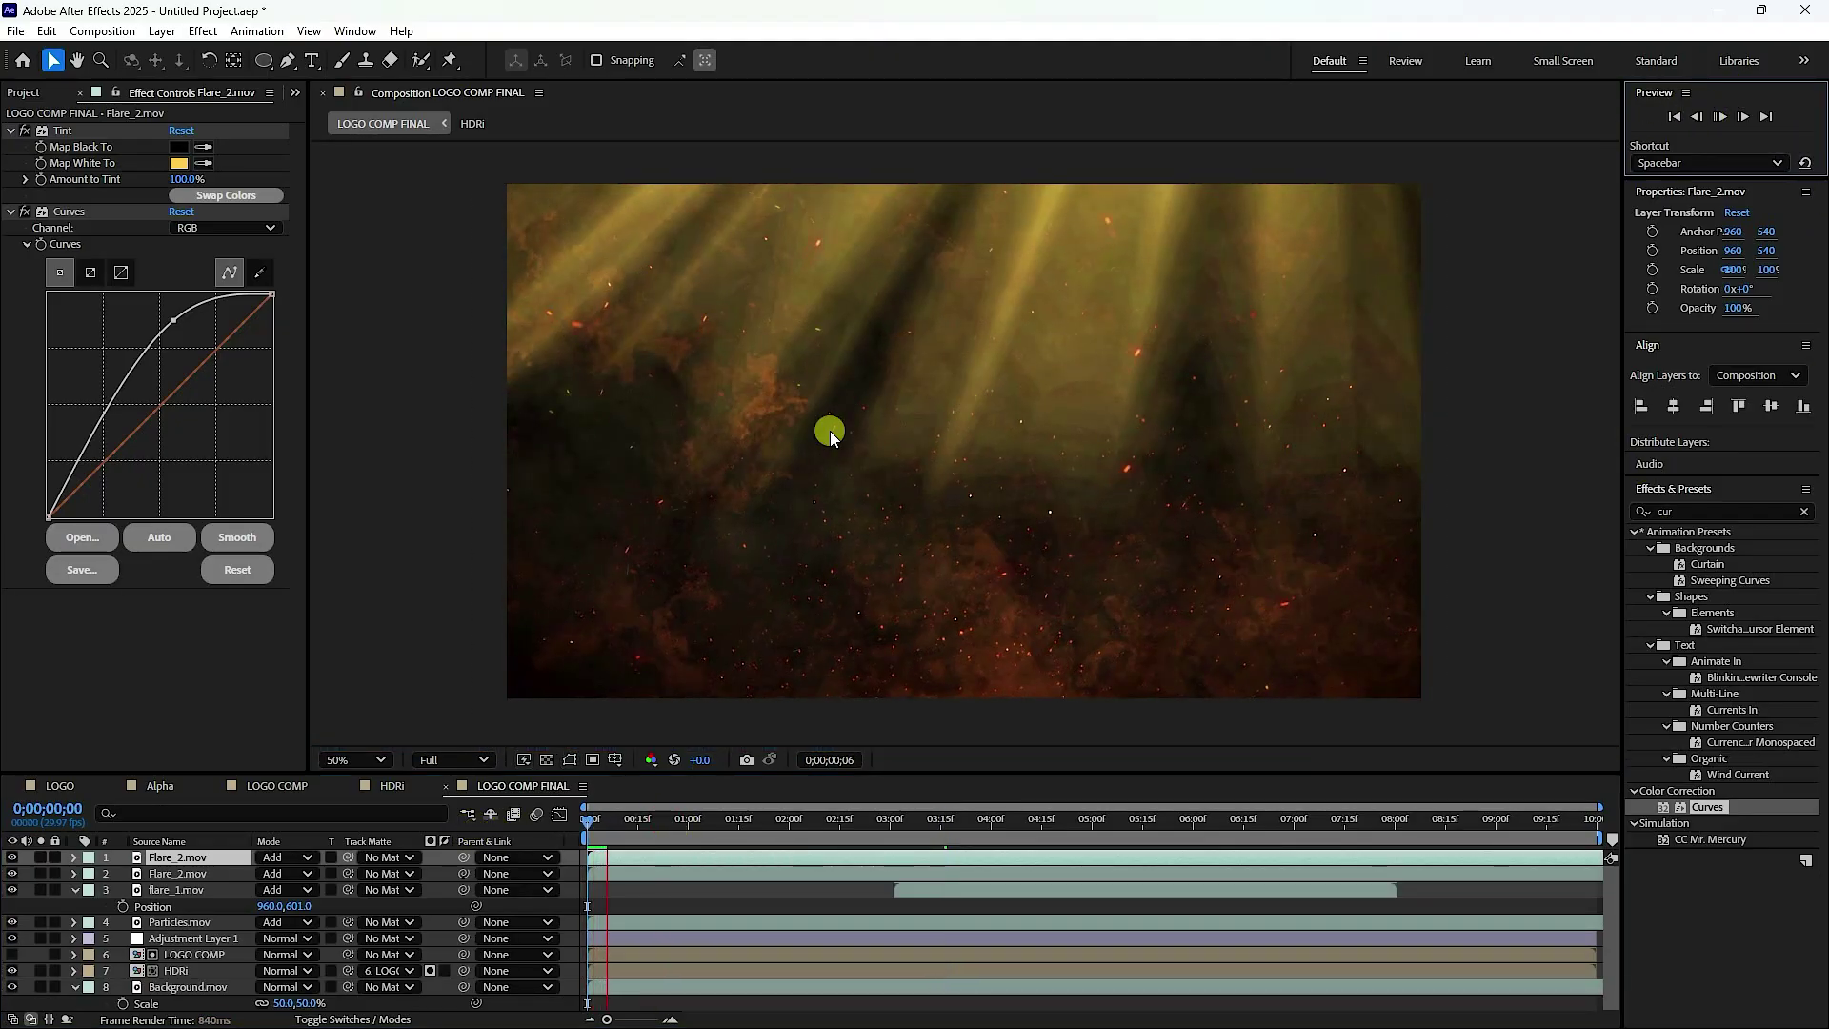
click(379, 759)
click(387, 400)
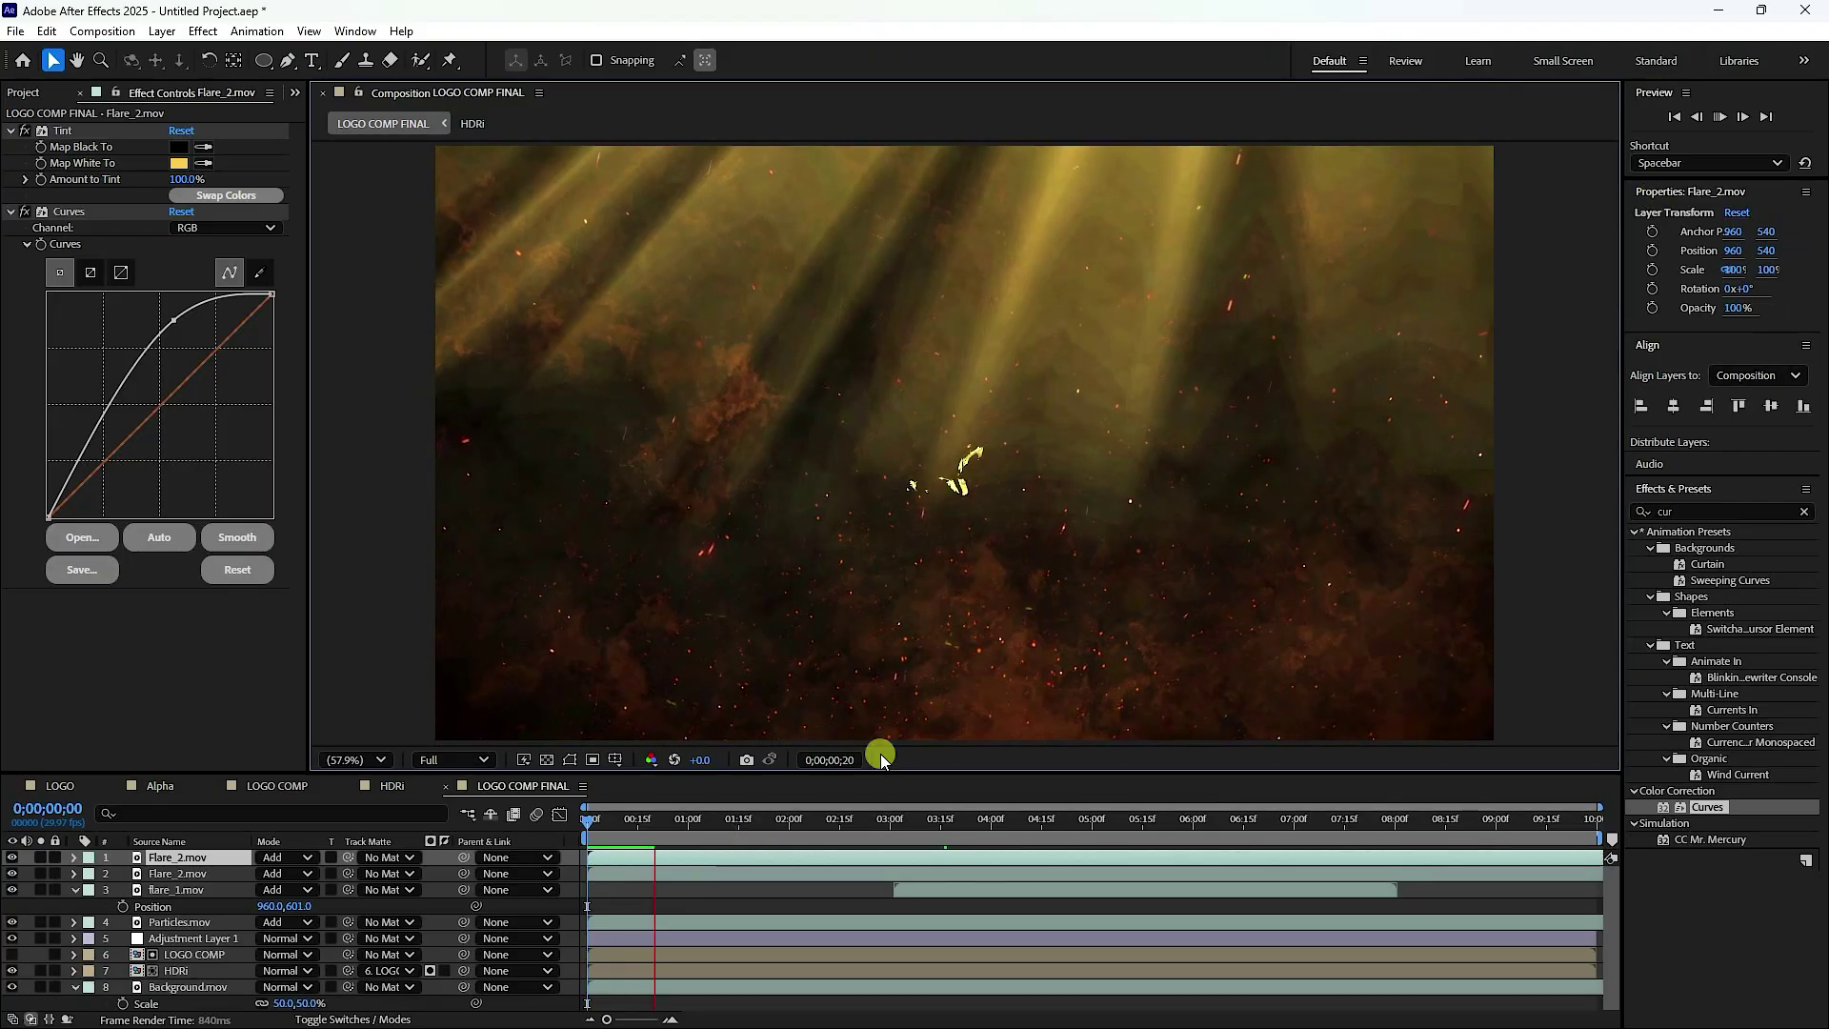
click(889, 820)
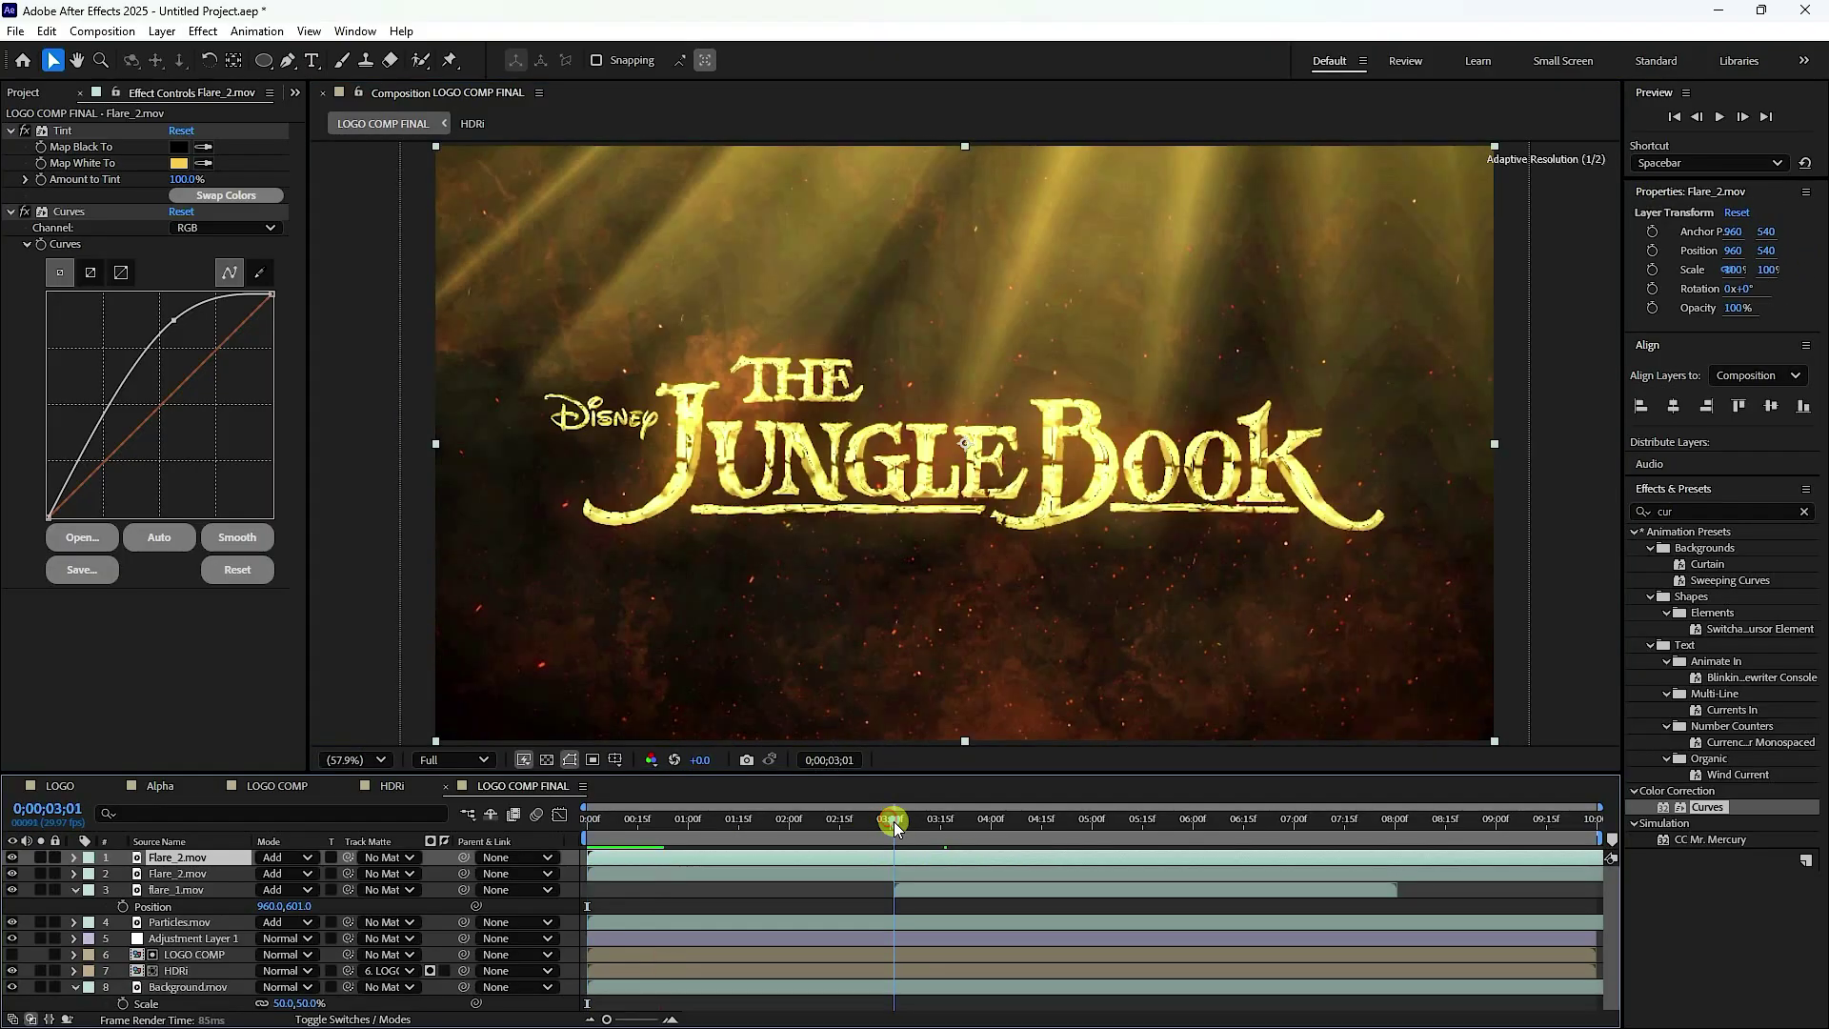
click(886, 820)
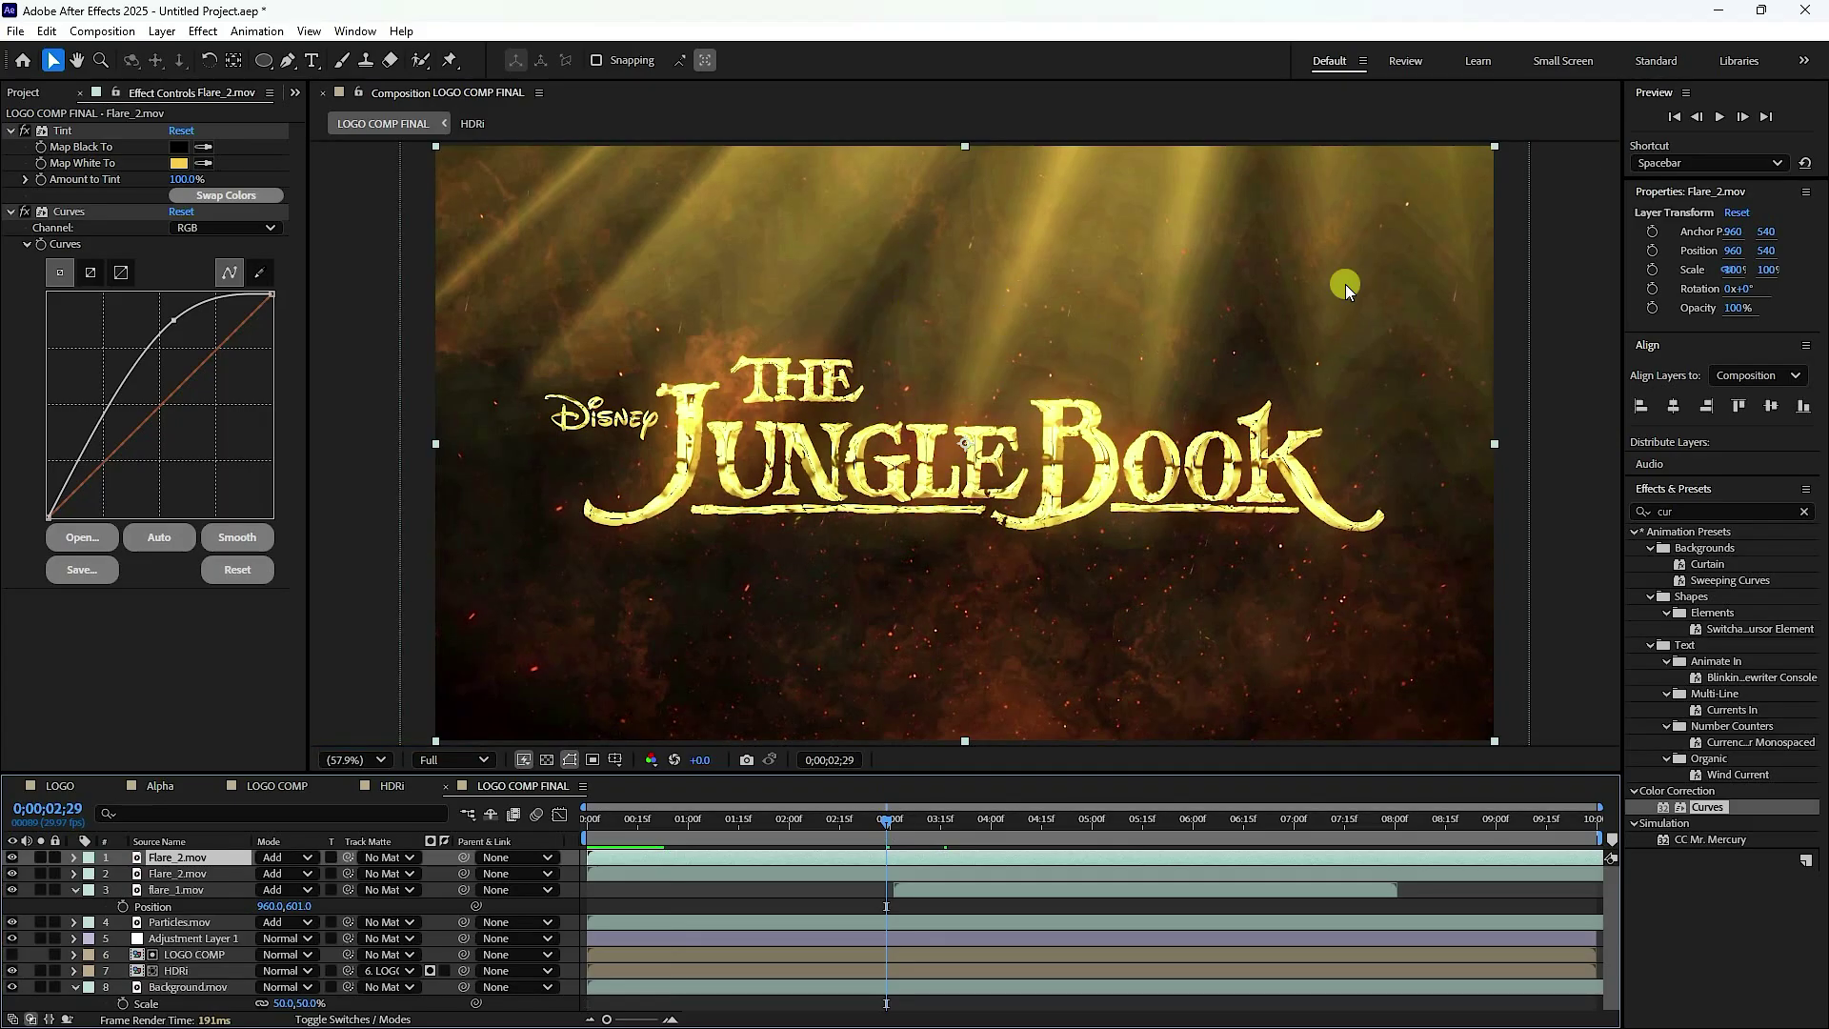
click(1719, 122)
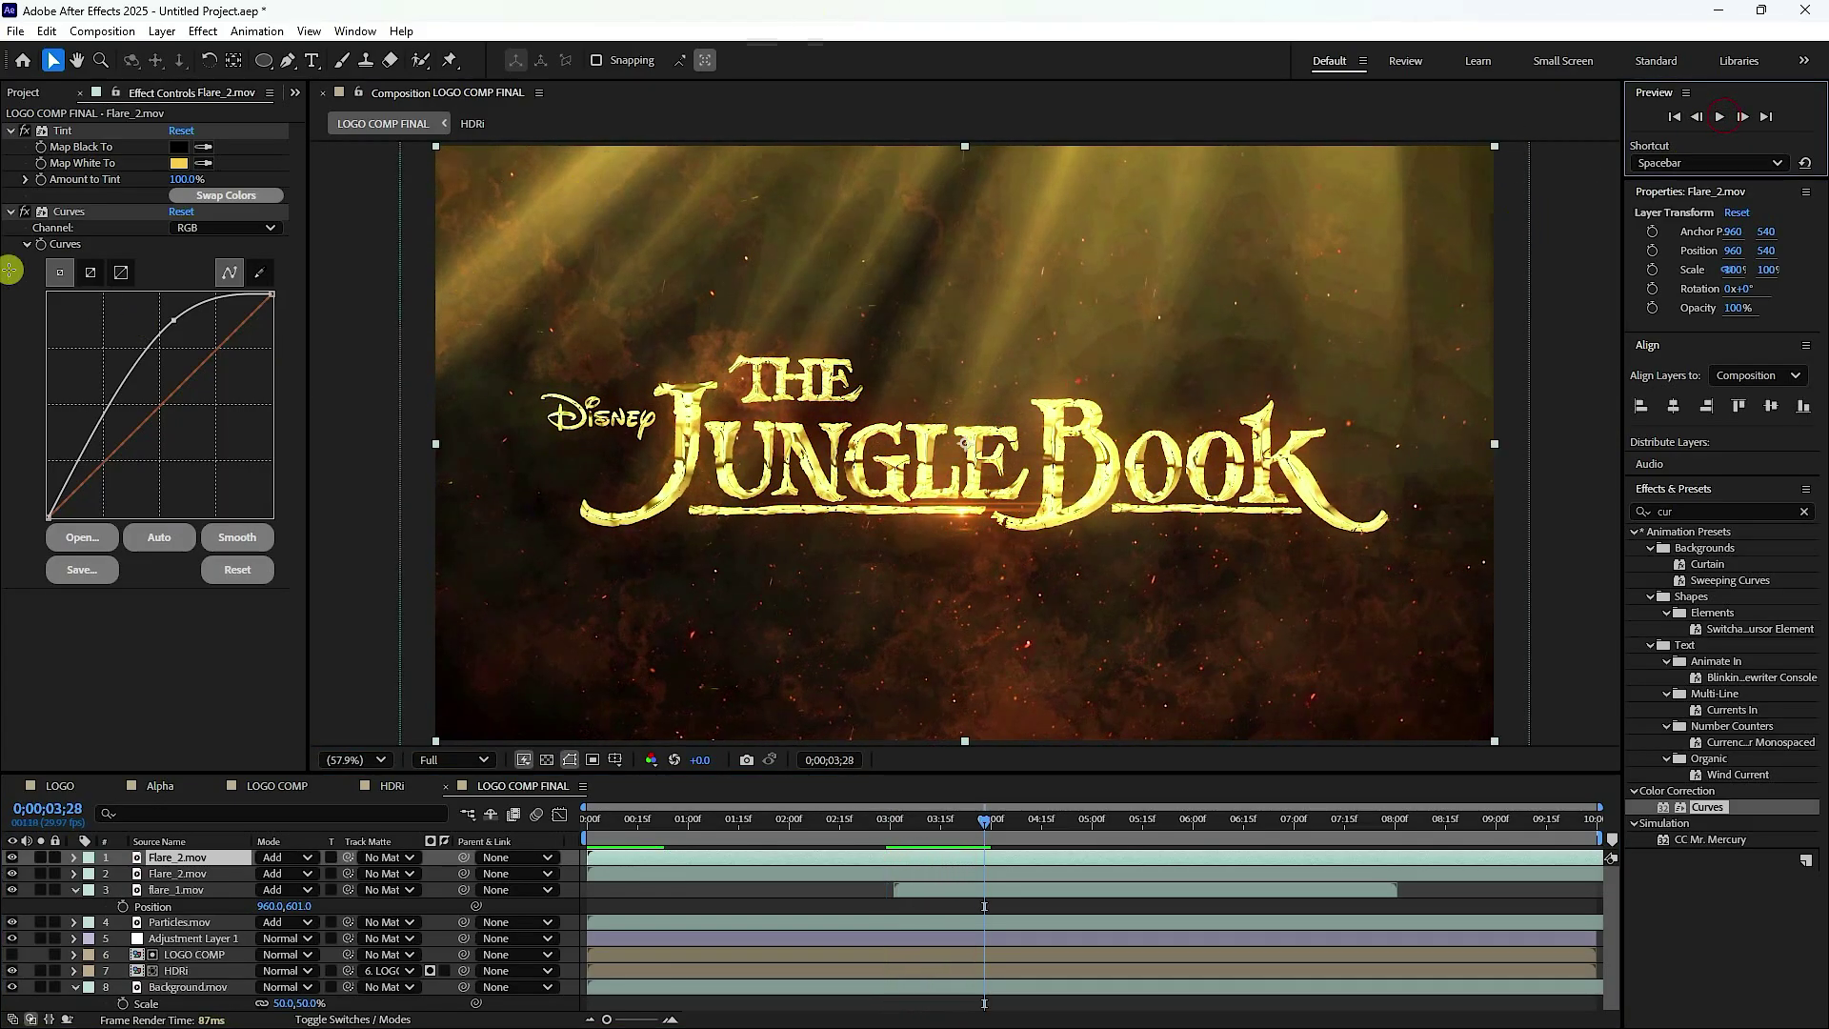
- Import Comp 1_00000.png from the Stars > Comp 1 folder as a PNG sequence and place it above Particles.mov
click(29, 90)
right_click(103, 544)
click(164, 640)
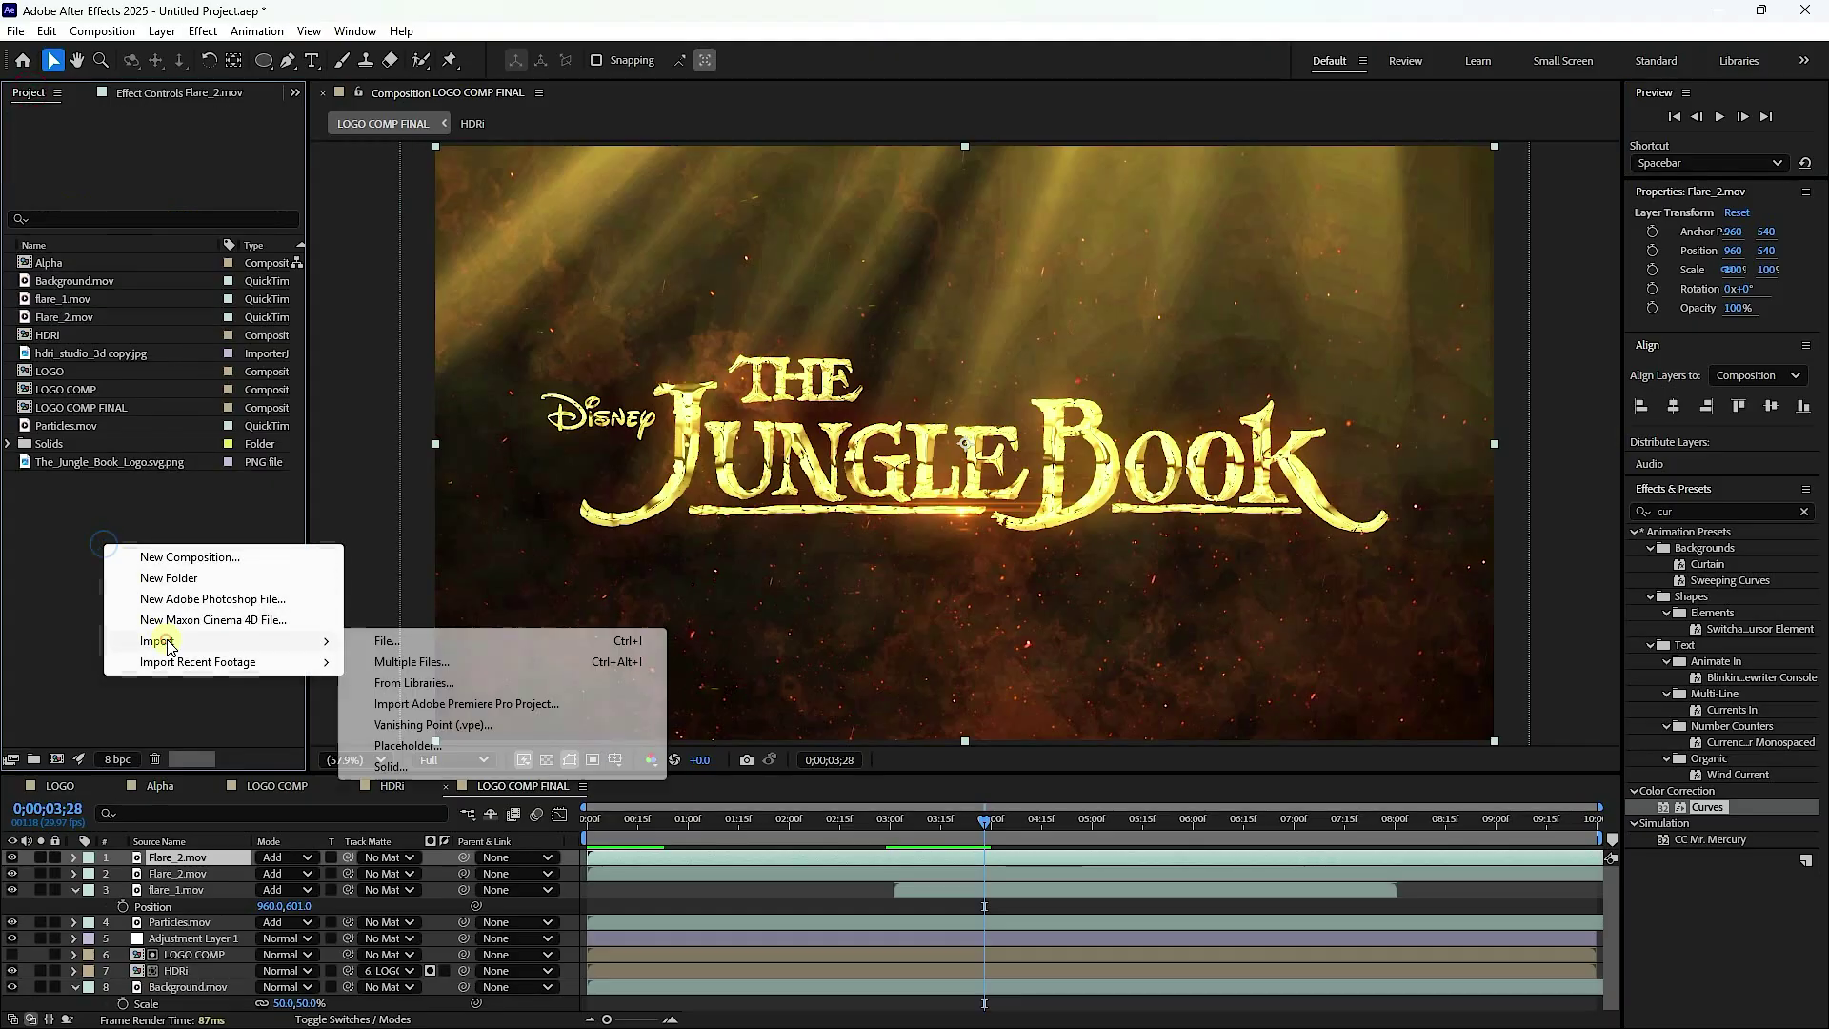
click(387, 640)
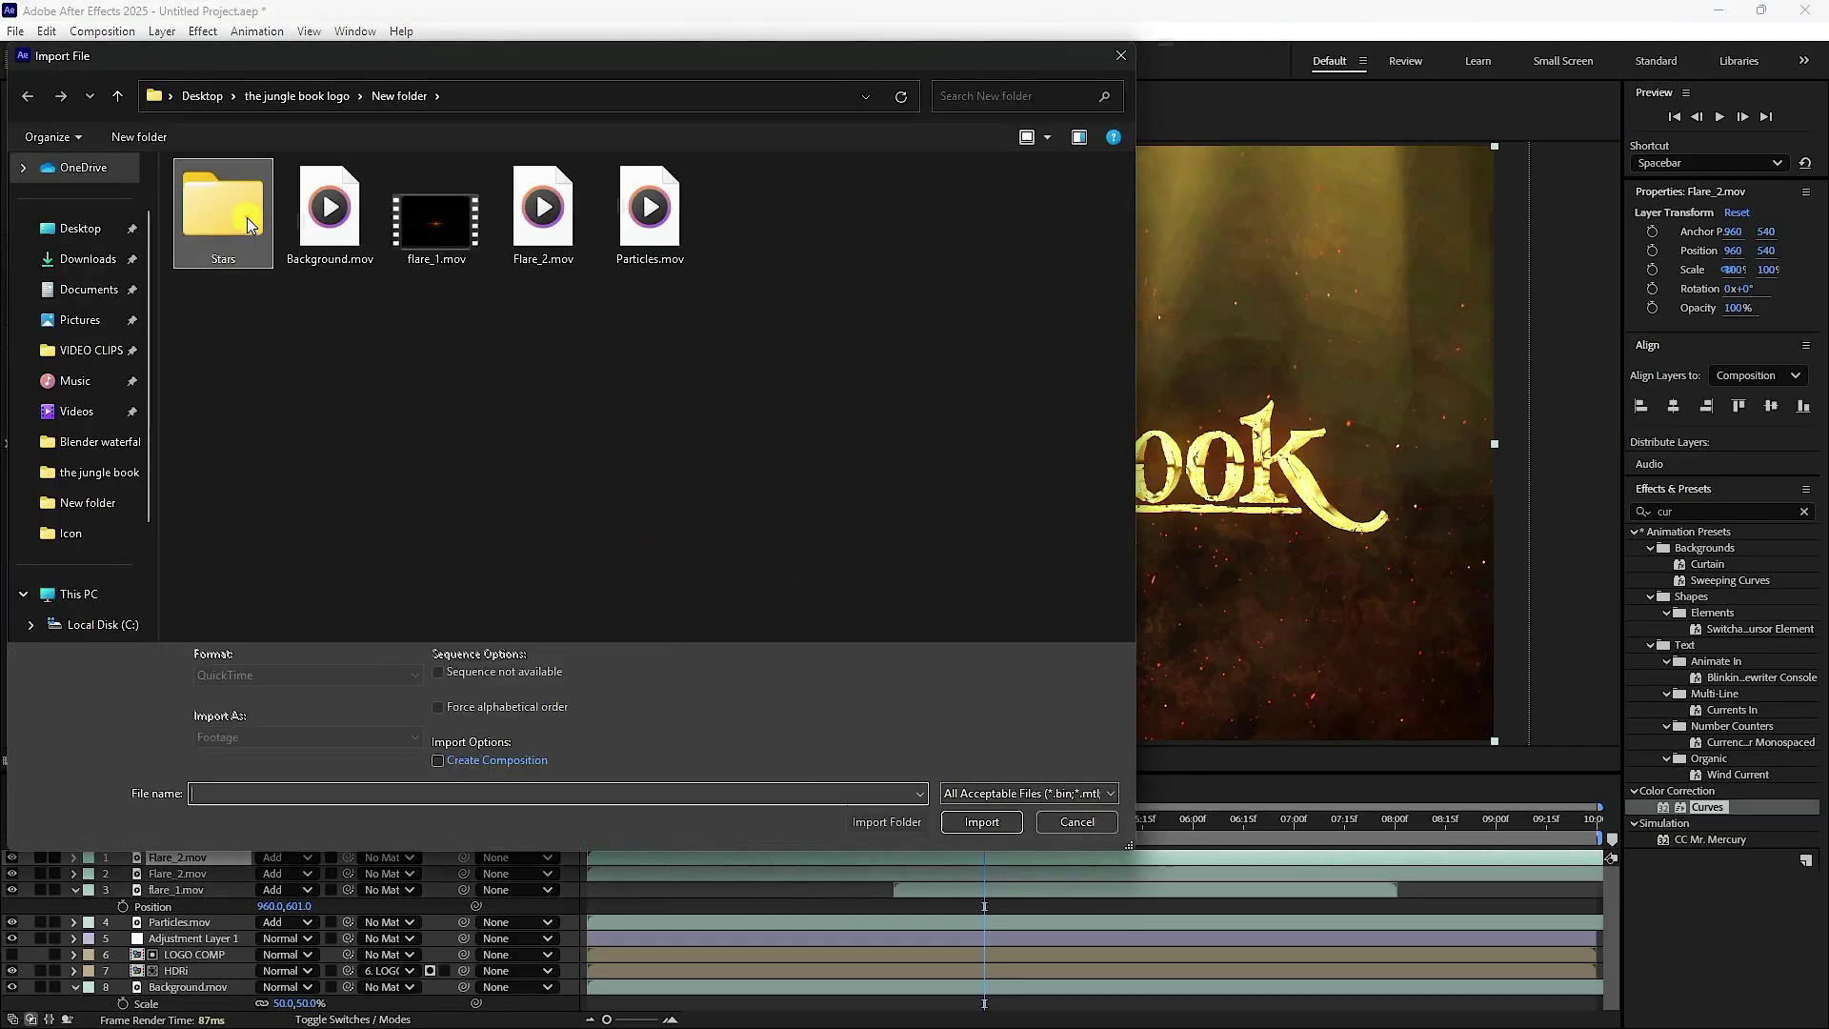
double_click(233, 221)
double_click(225, 198)
click(225, 202)
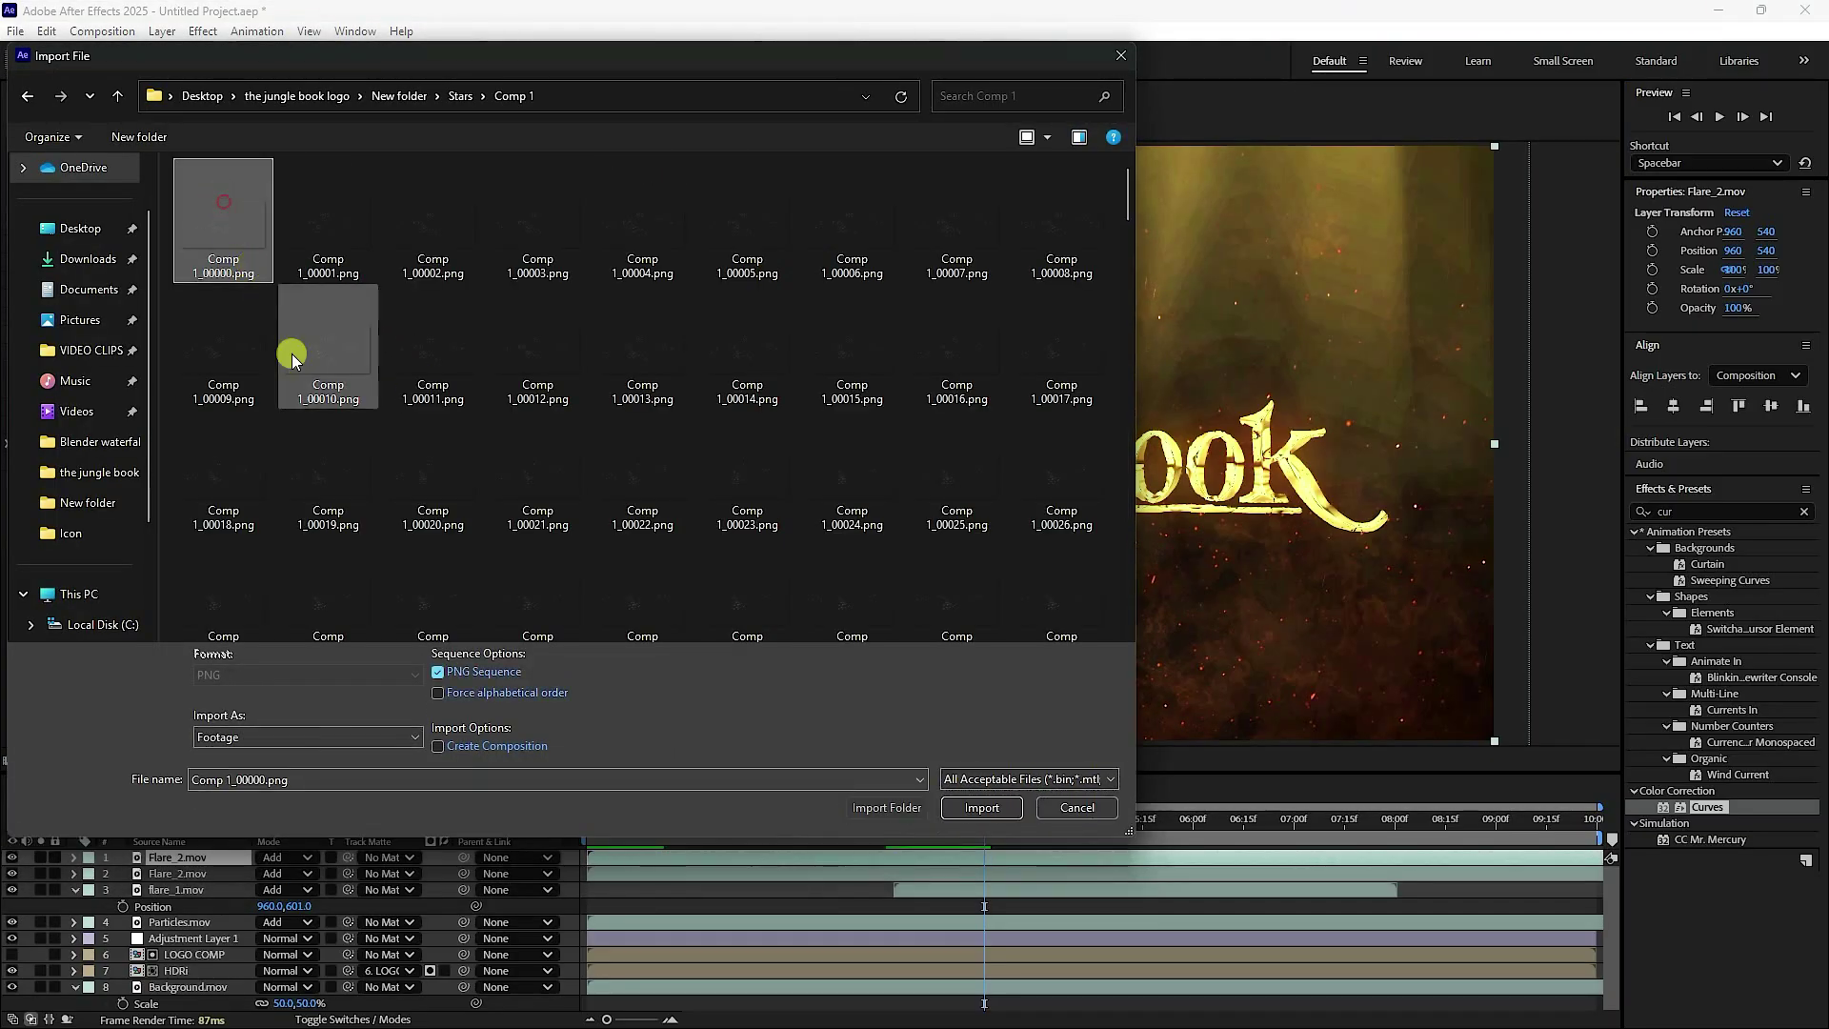
click(1019, 814)
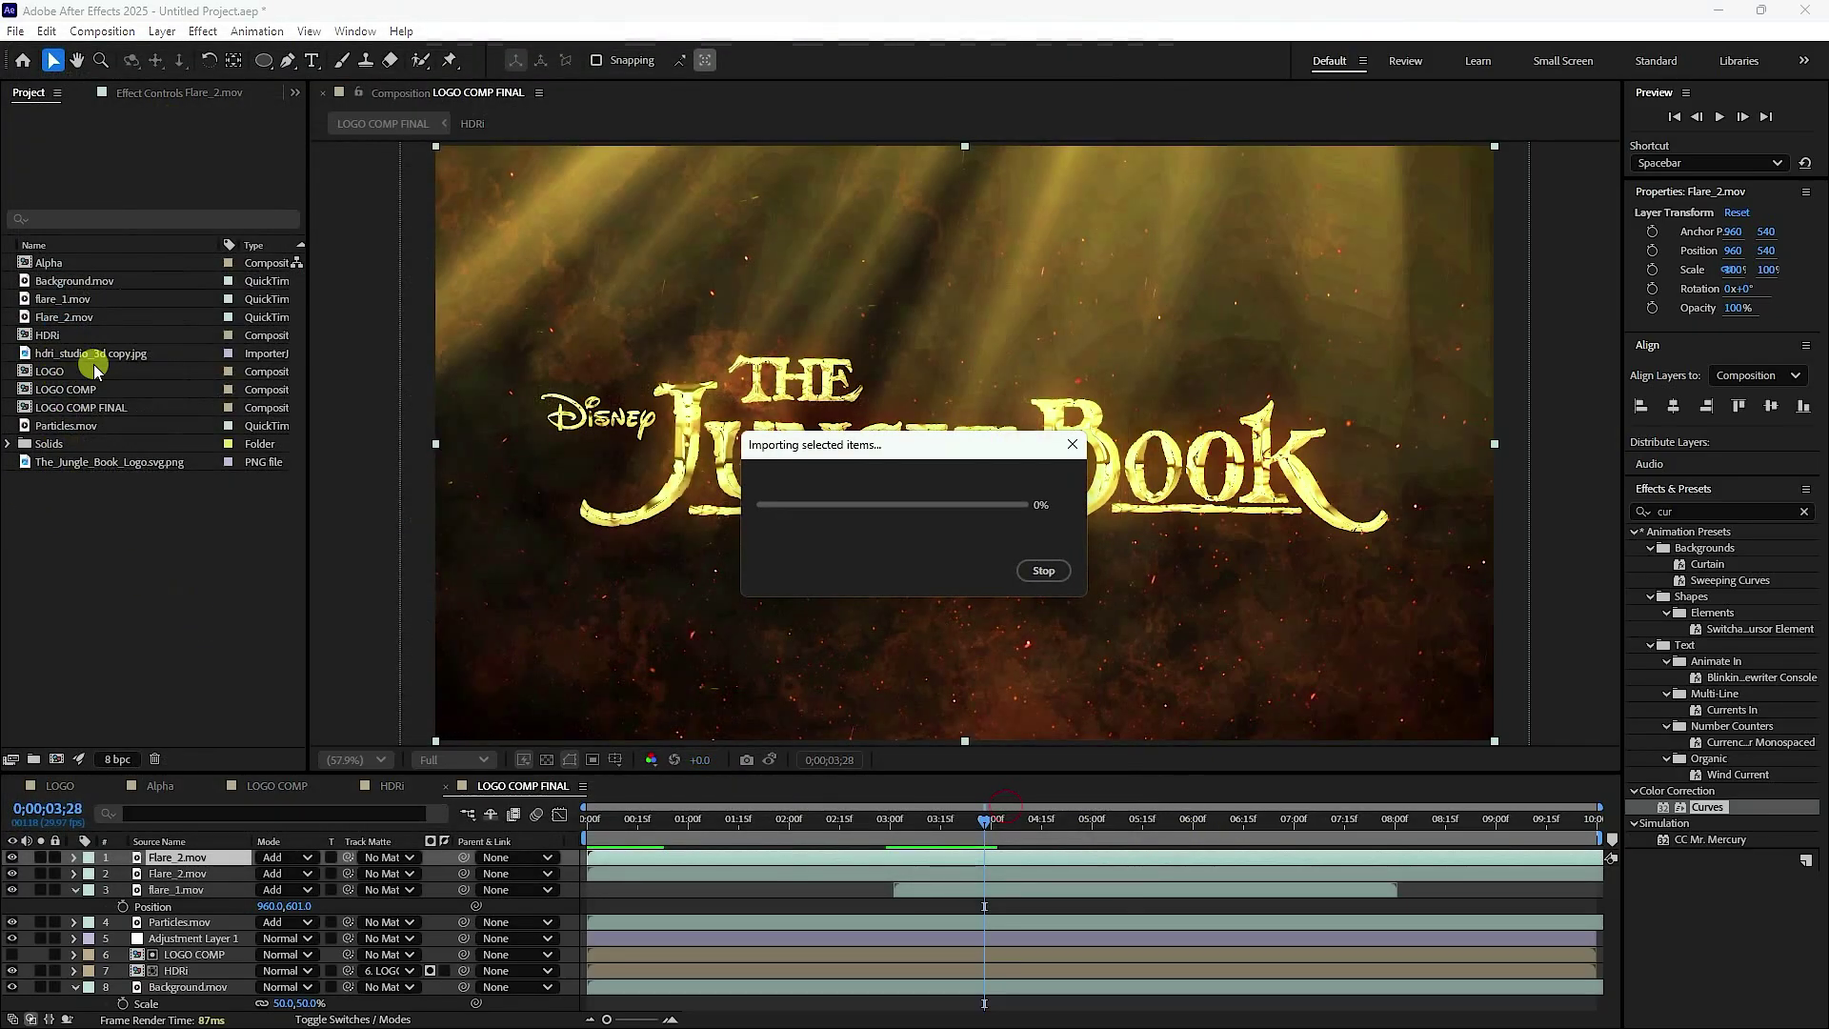
drag(89, 305, 204, 893)
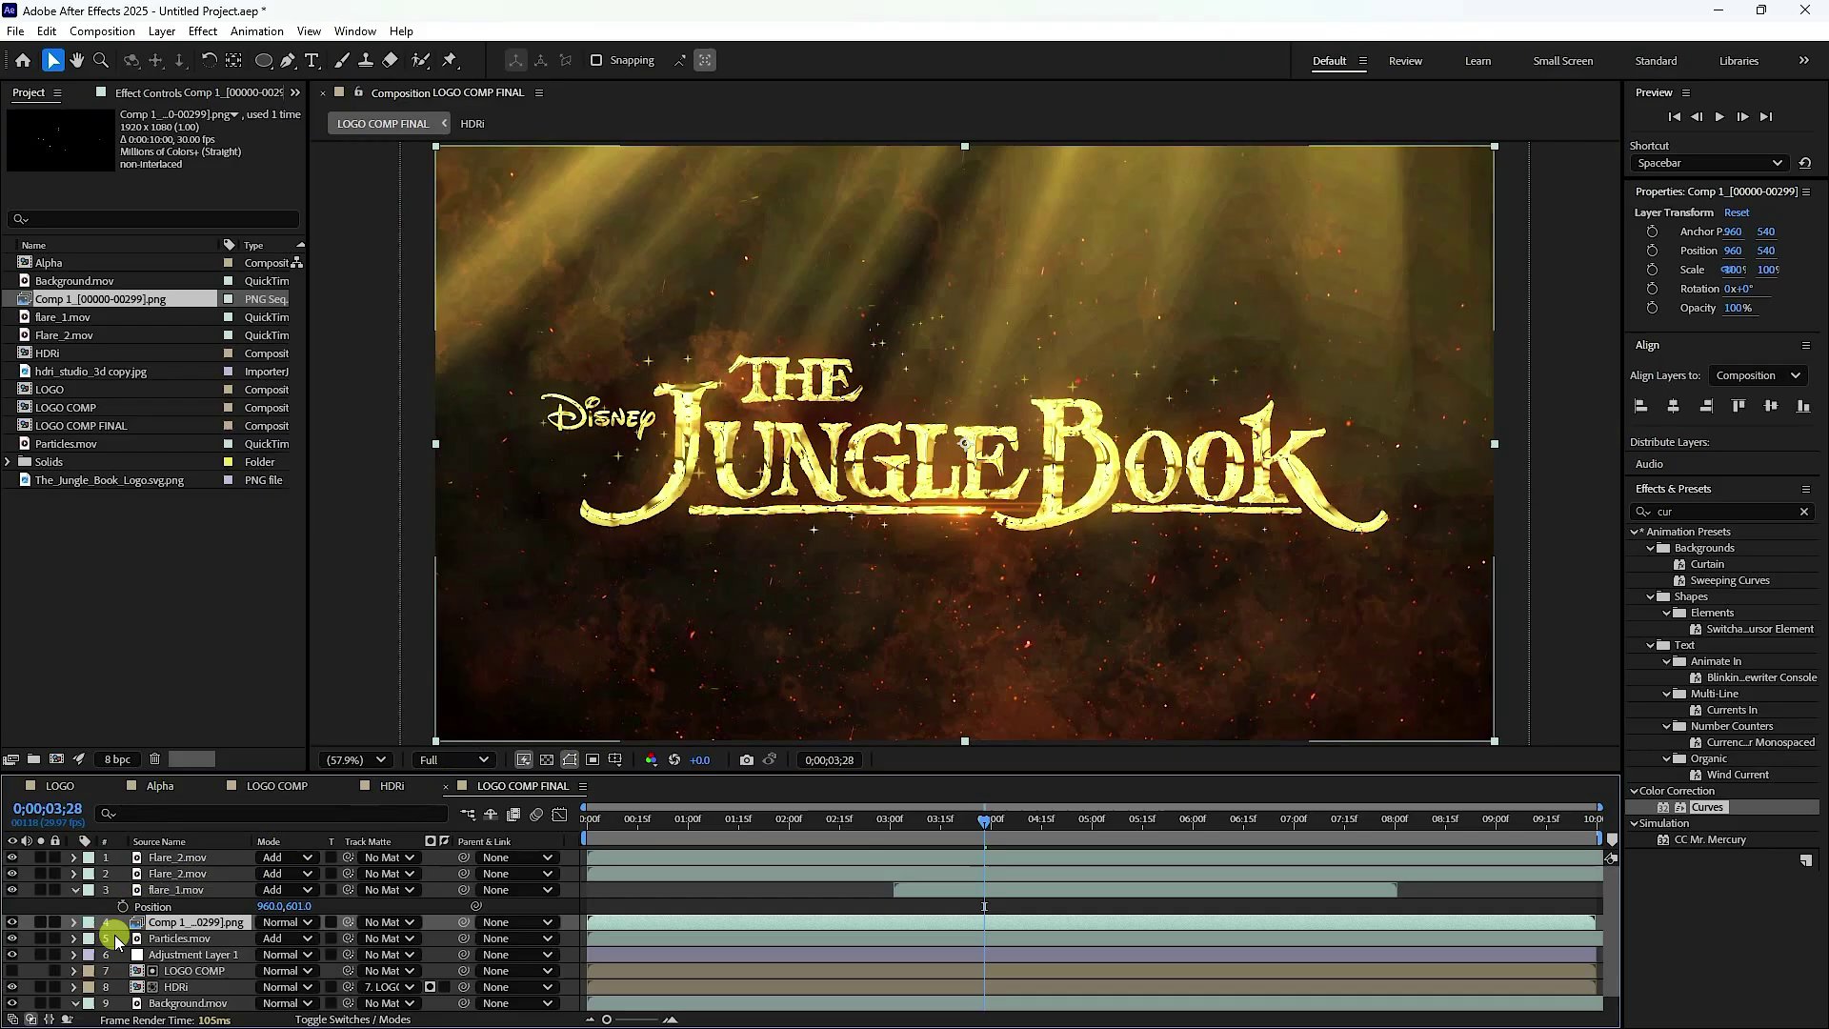
- Duplicate the star sequence layer and set the copy's Position to 988, 566
click(166, 926)
key(ctrl+d)
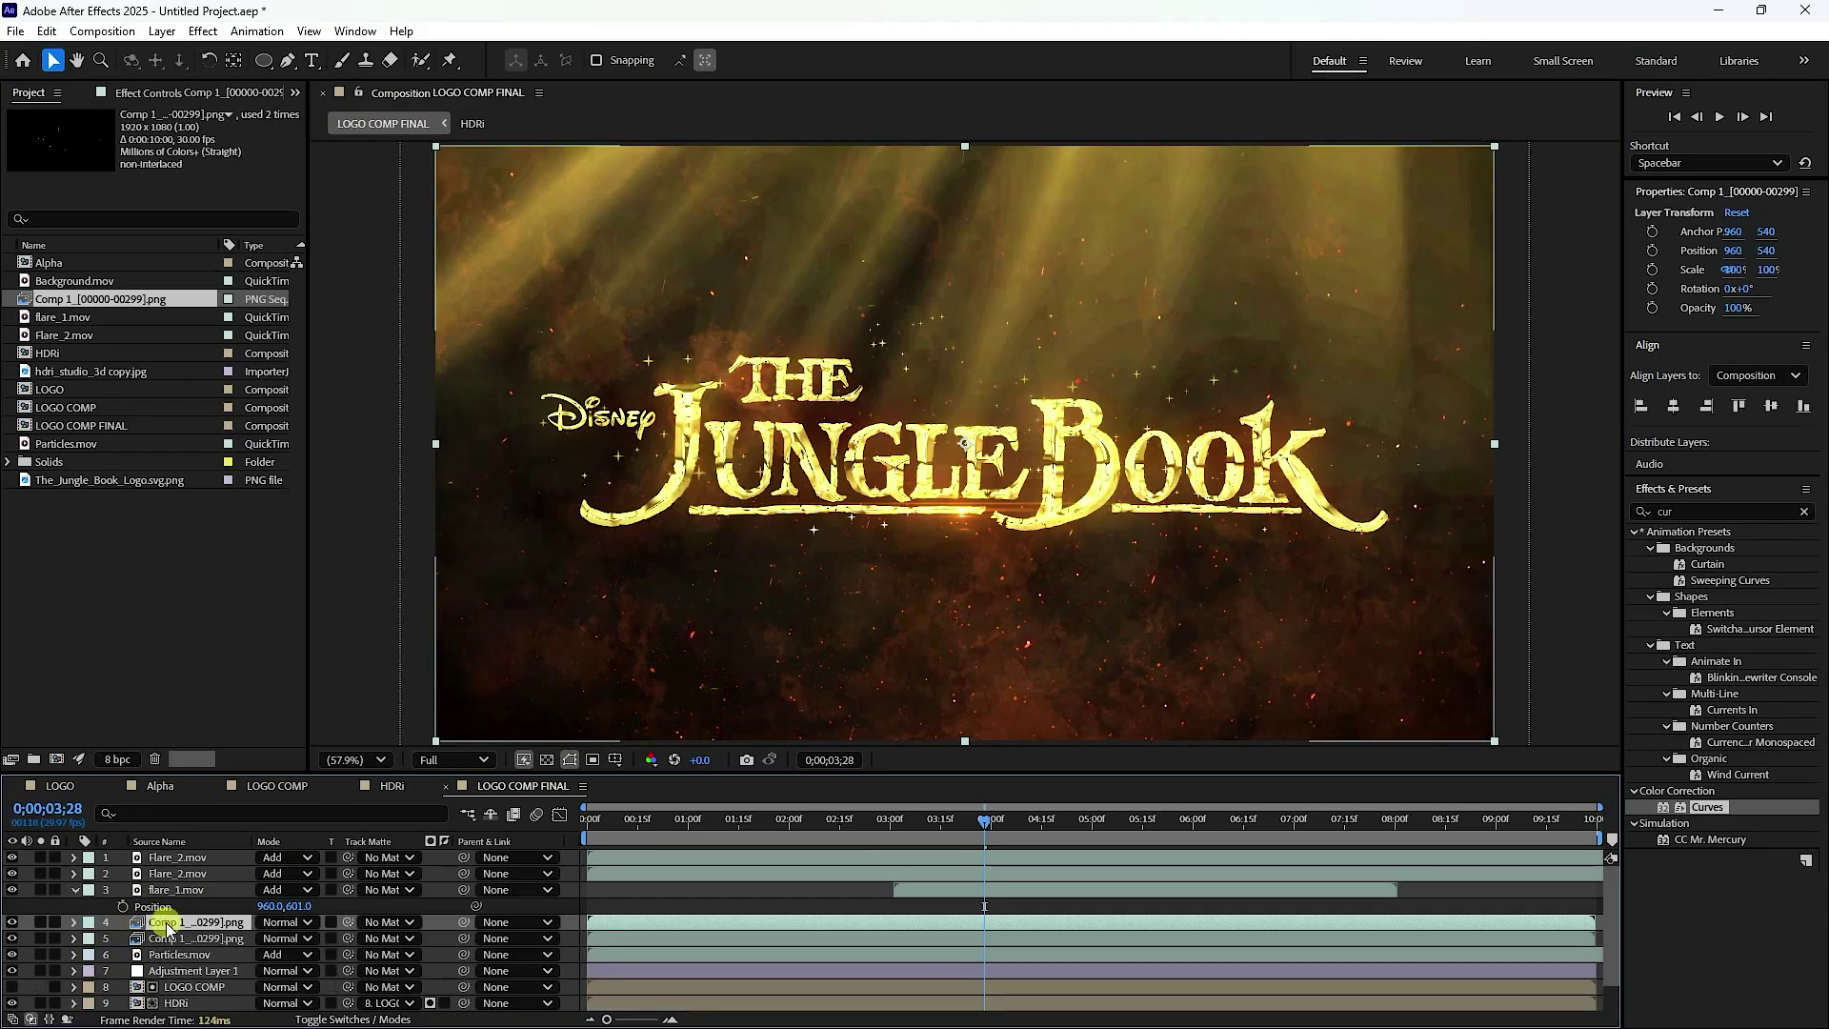
key(p)
drag(266, 939, 323, 940)
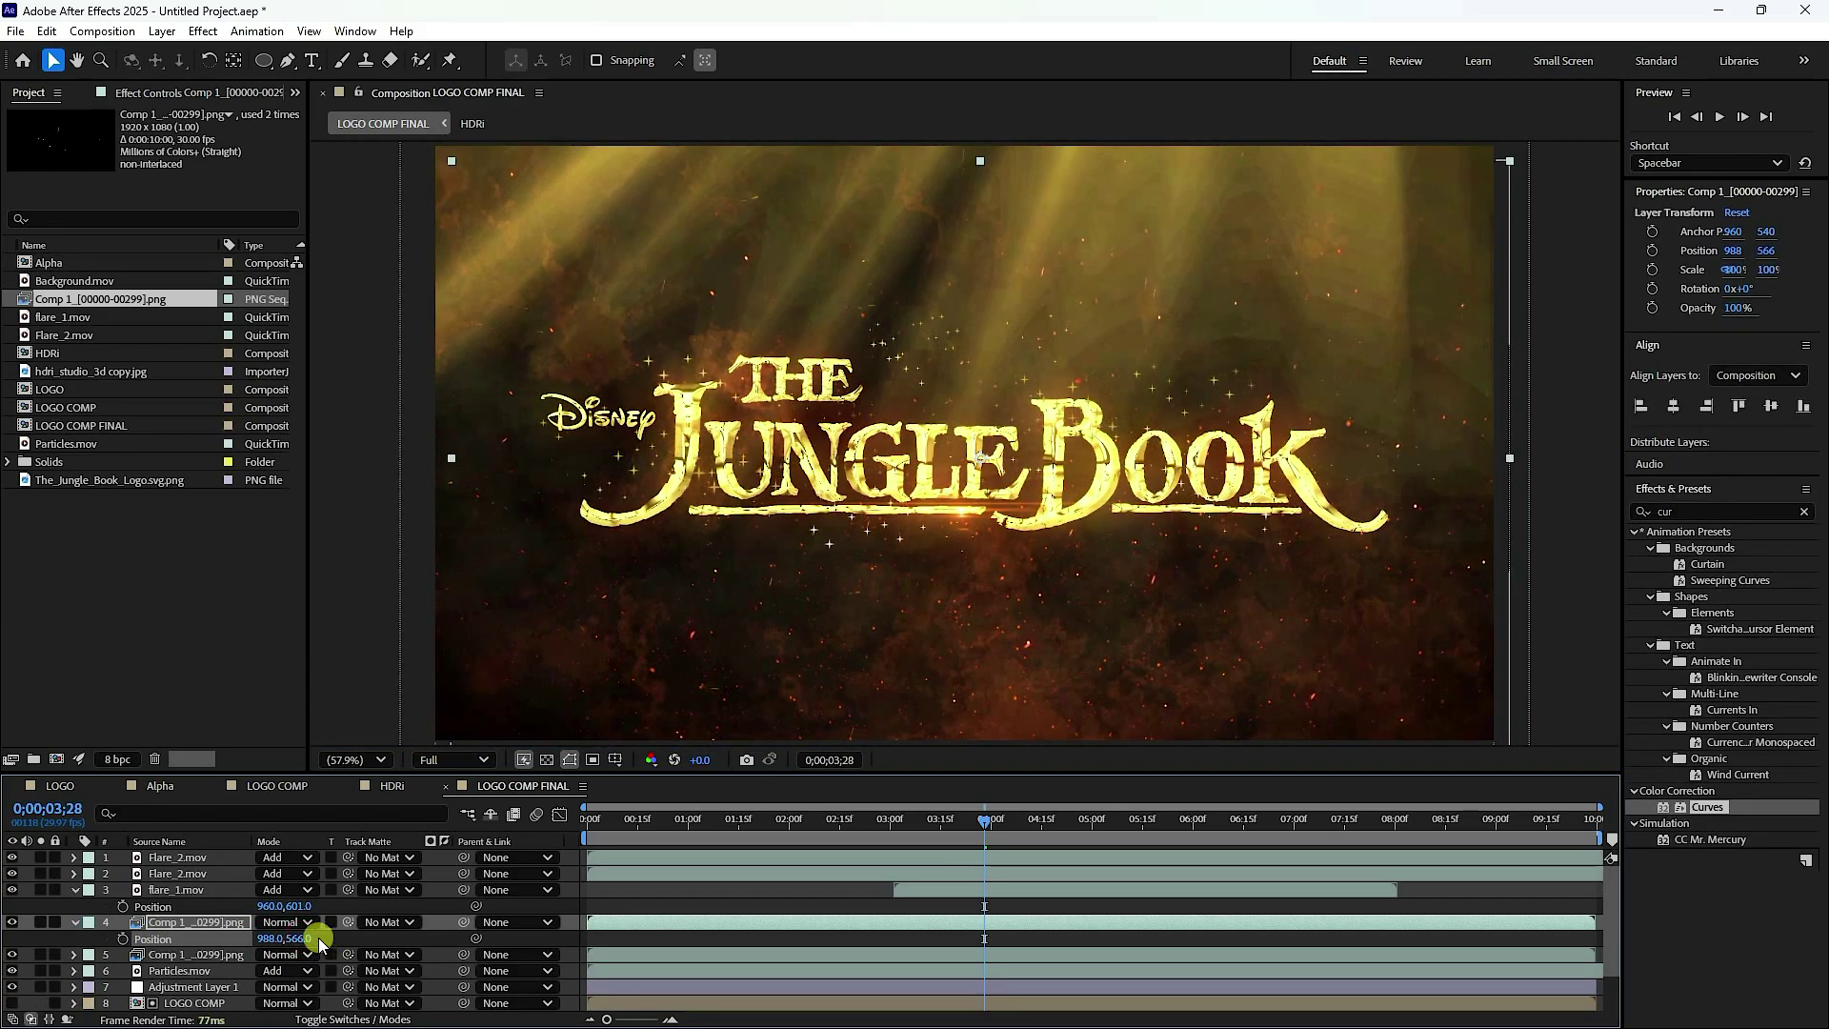
- Collapse the layers' expanded properties and enlarge the timeline so that all layers are in view
shift+click(103, 900)
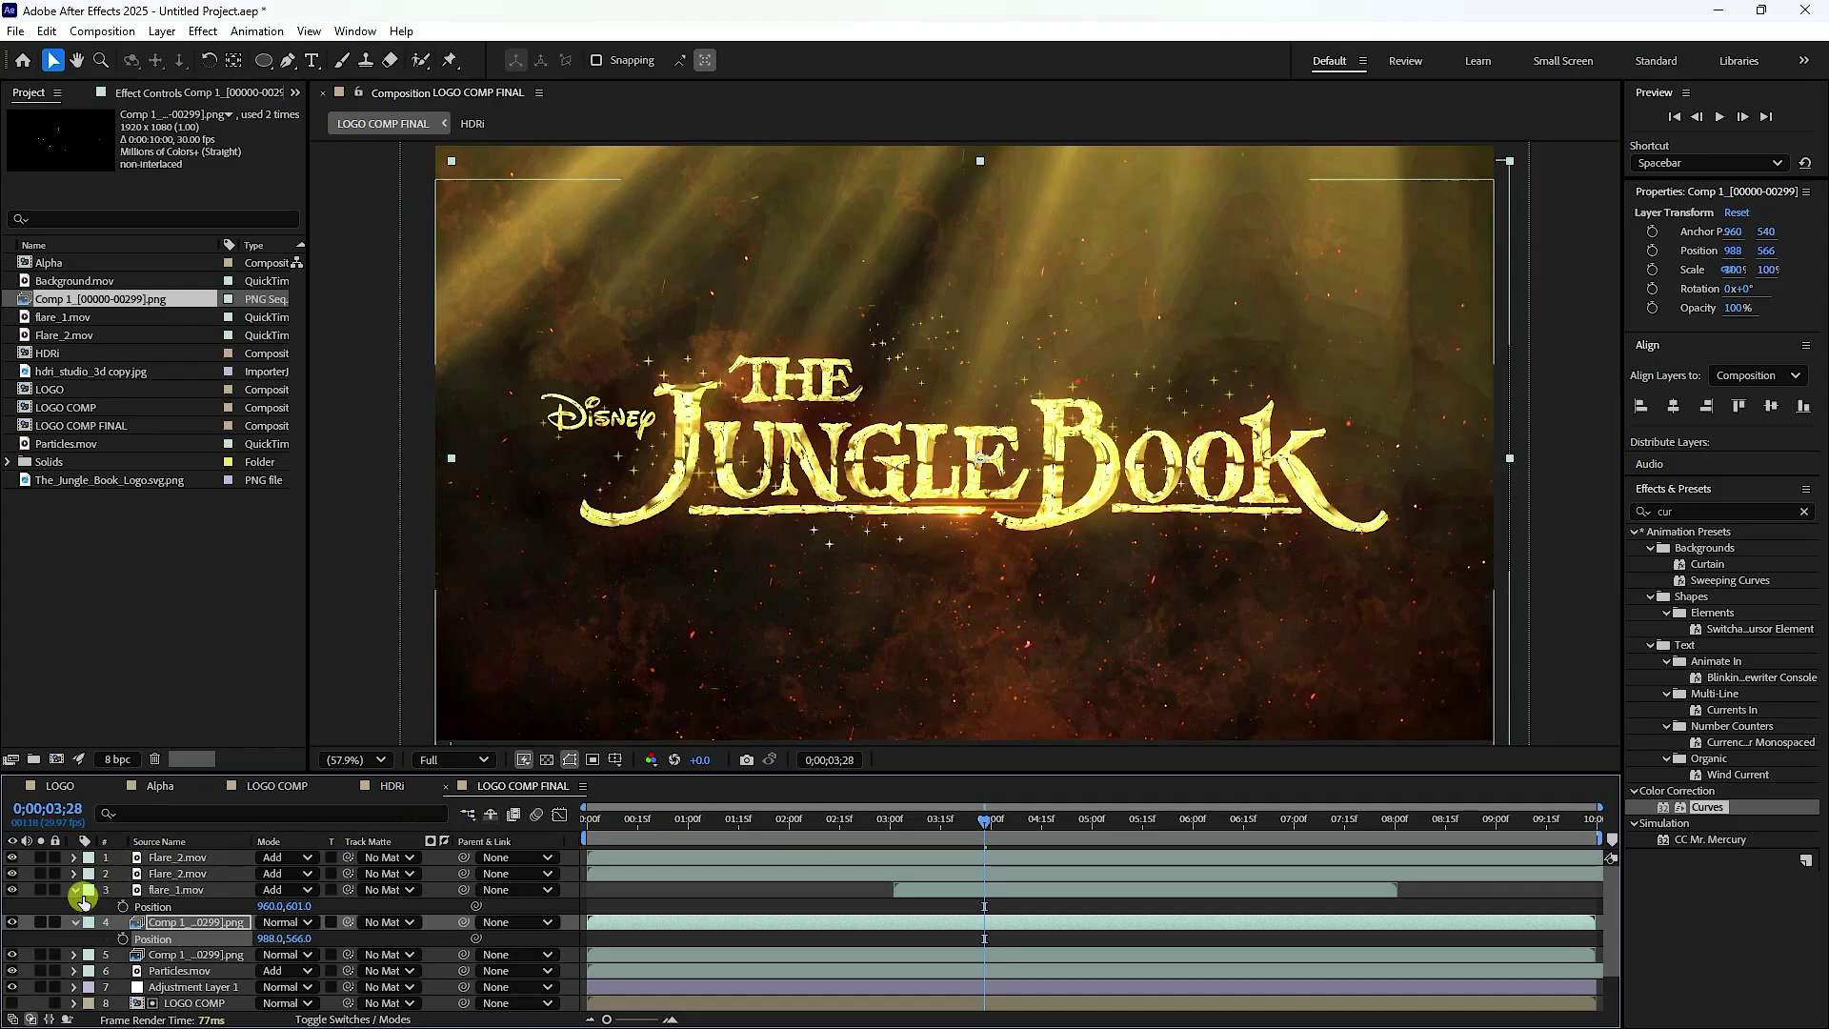
click(76, 892)
click(76, 905)
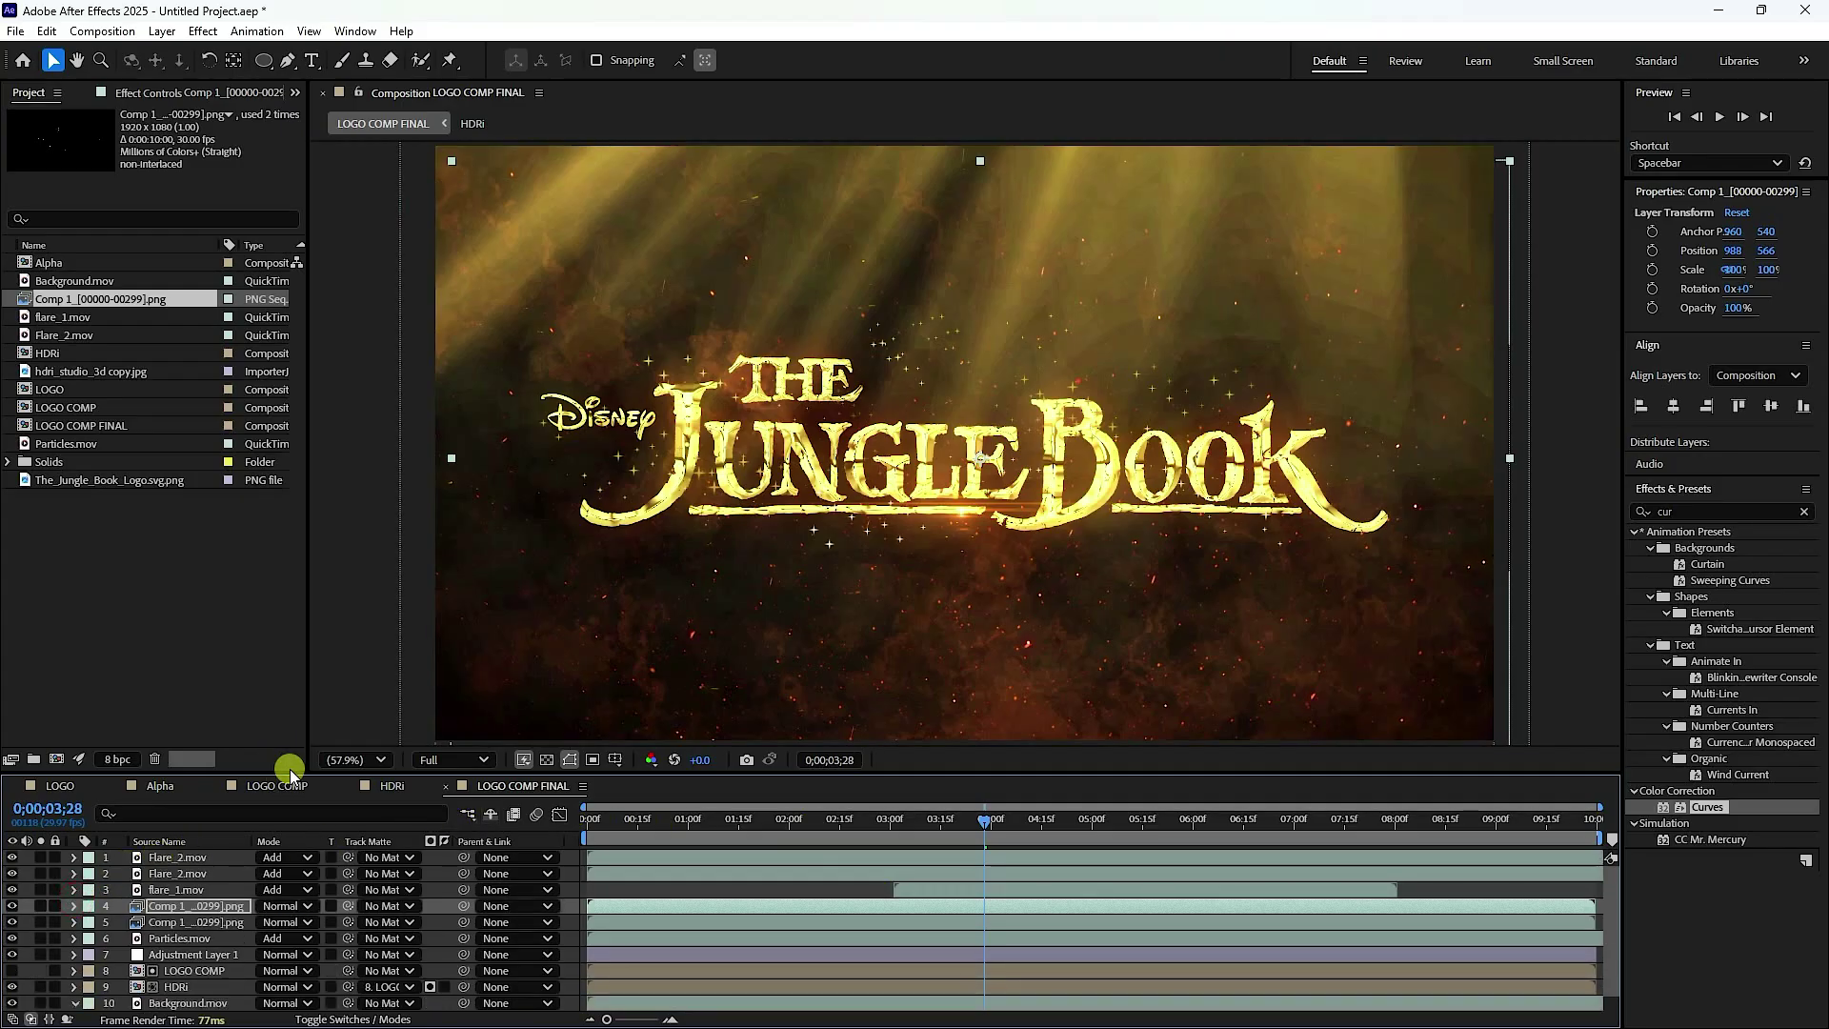
drag(285, 772, 307, 673)
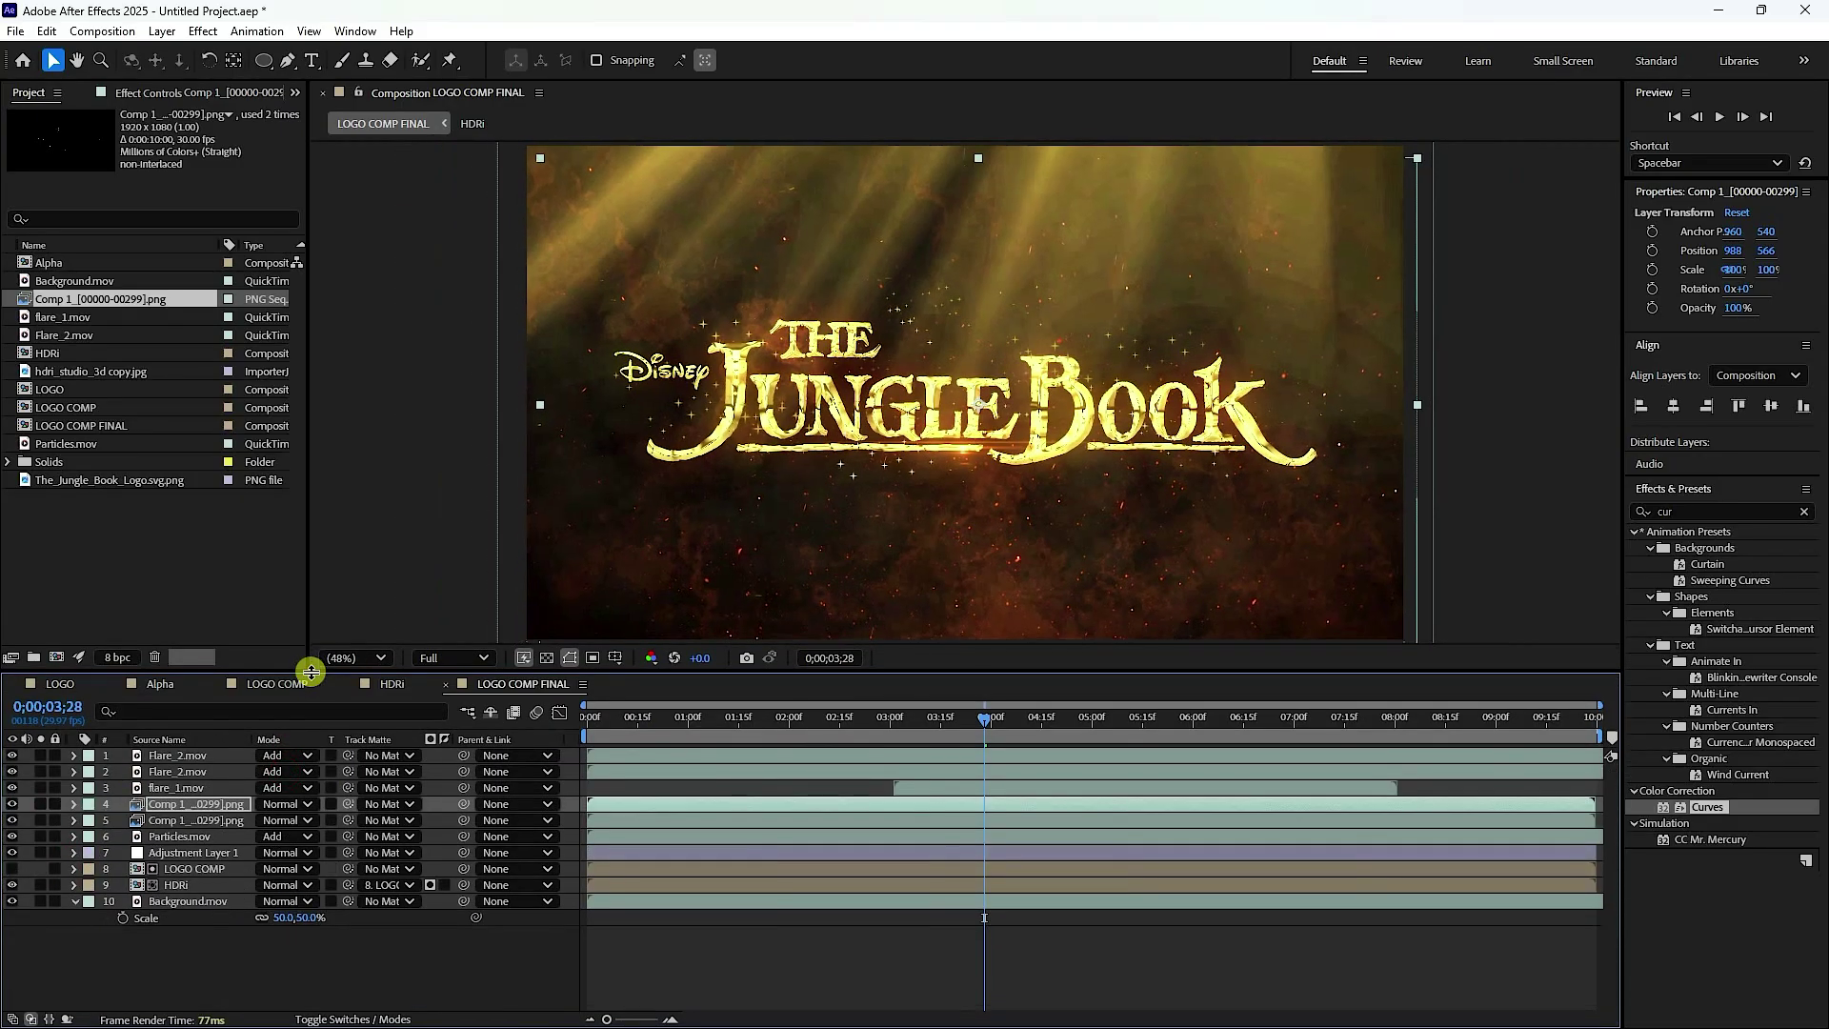
click(230, 971)
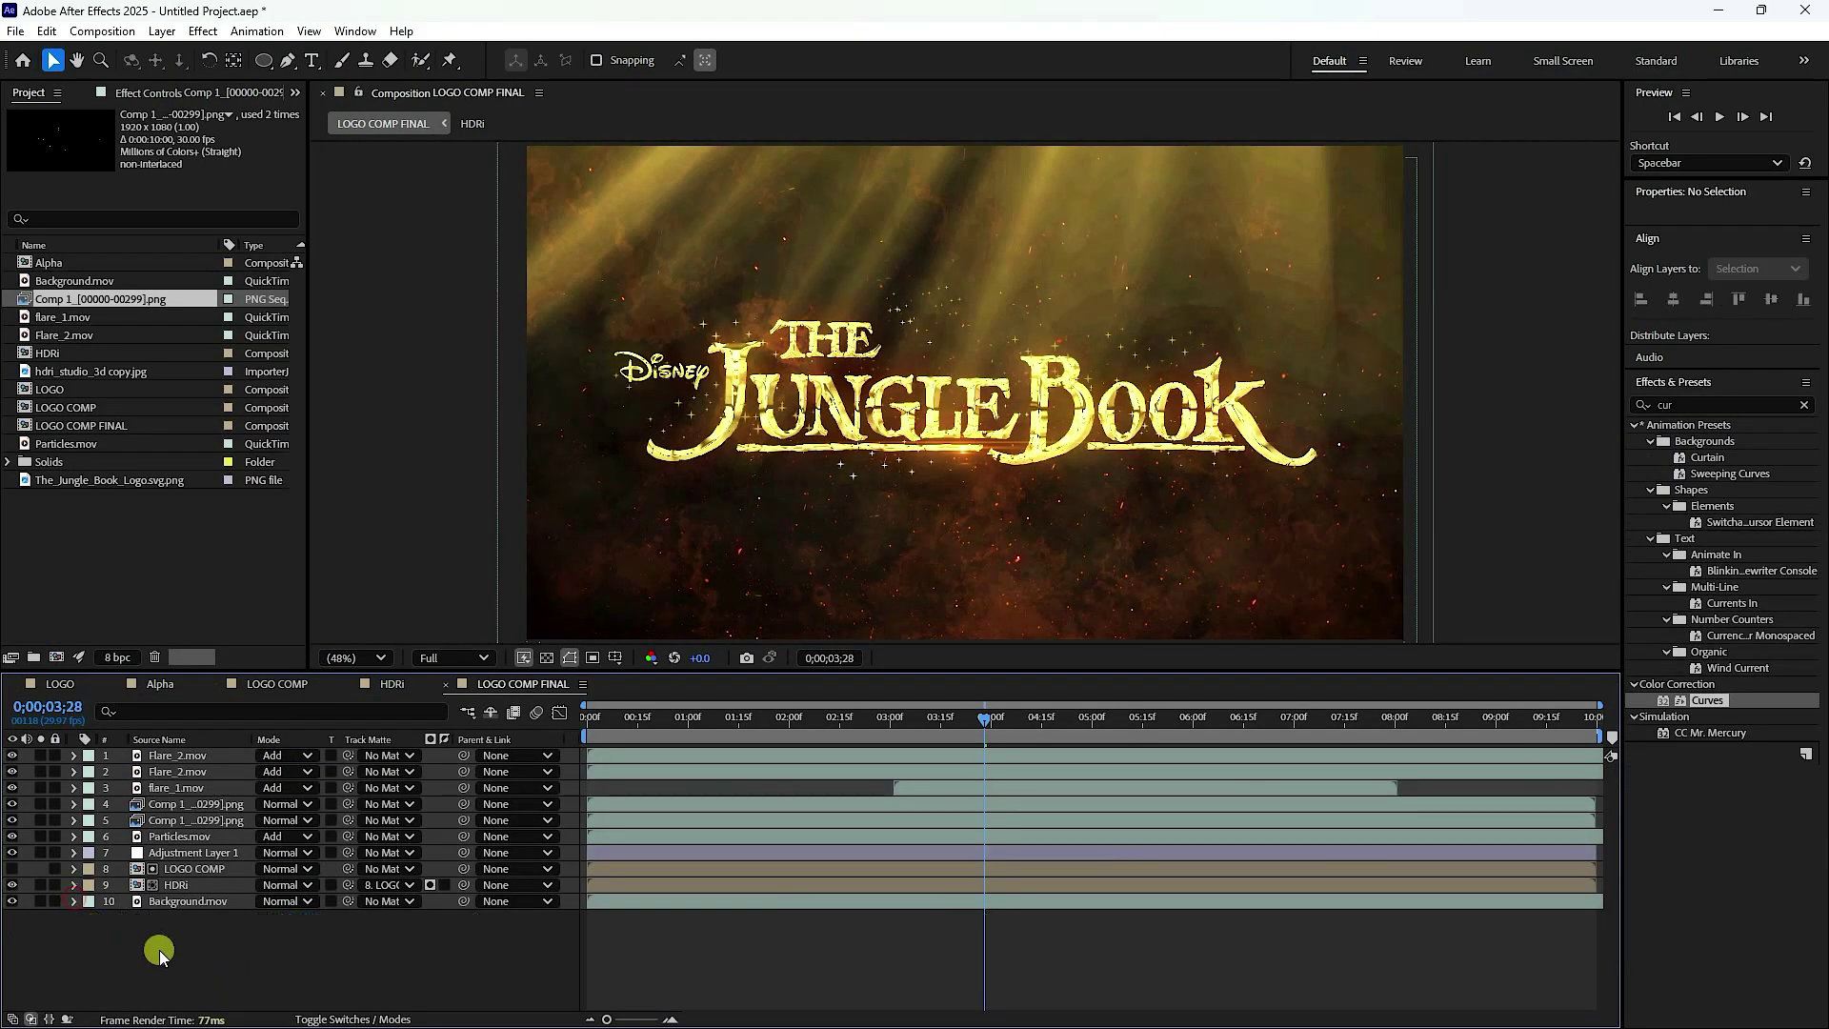
- Create a black 1920 x 1080 px solid named BG and place it directly above Background.mov
right_click(162, 950)
click(213, 714)
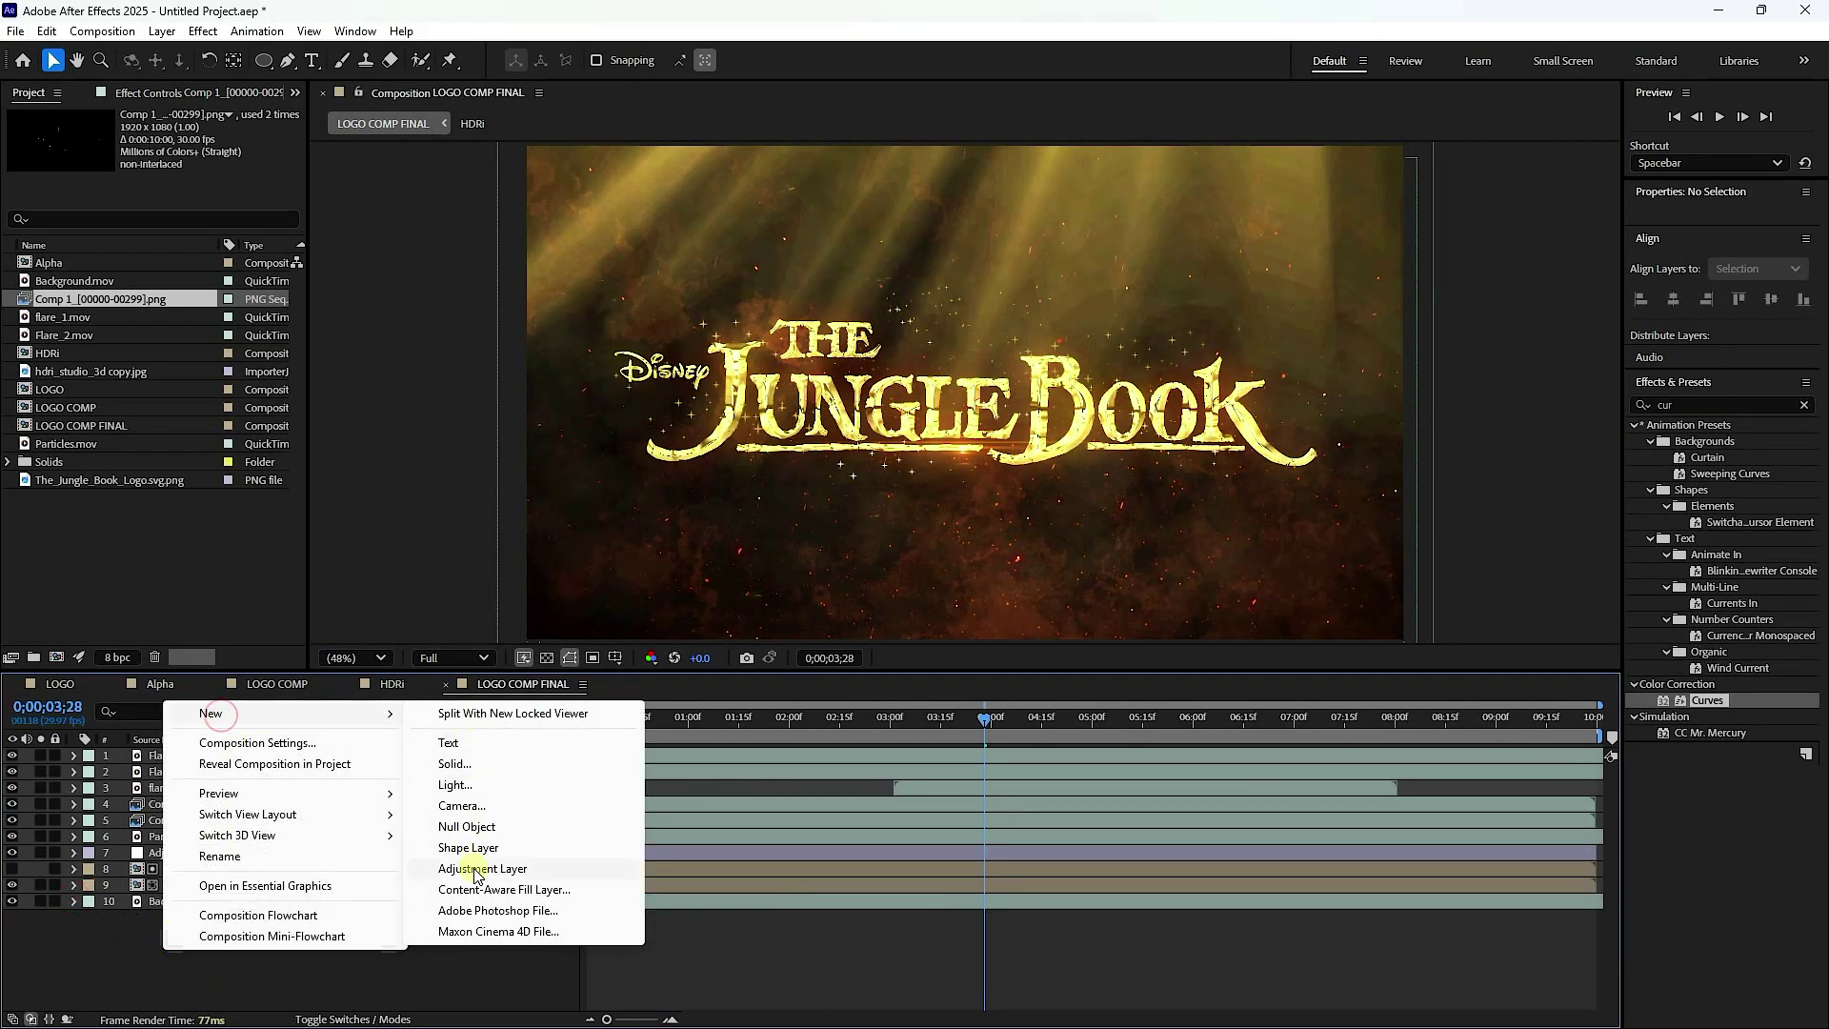
click(450, 764)
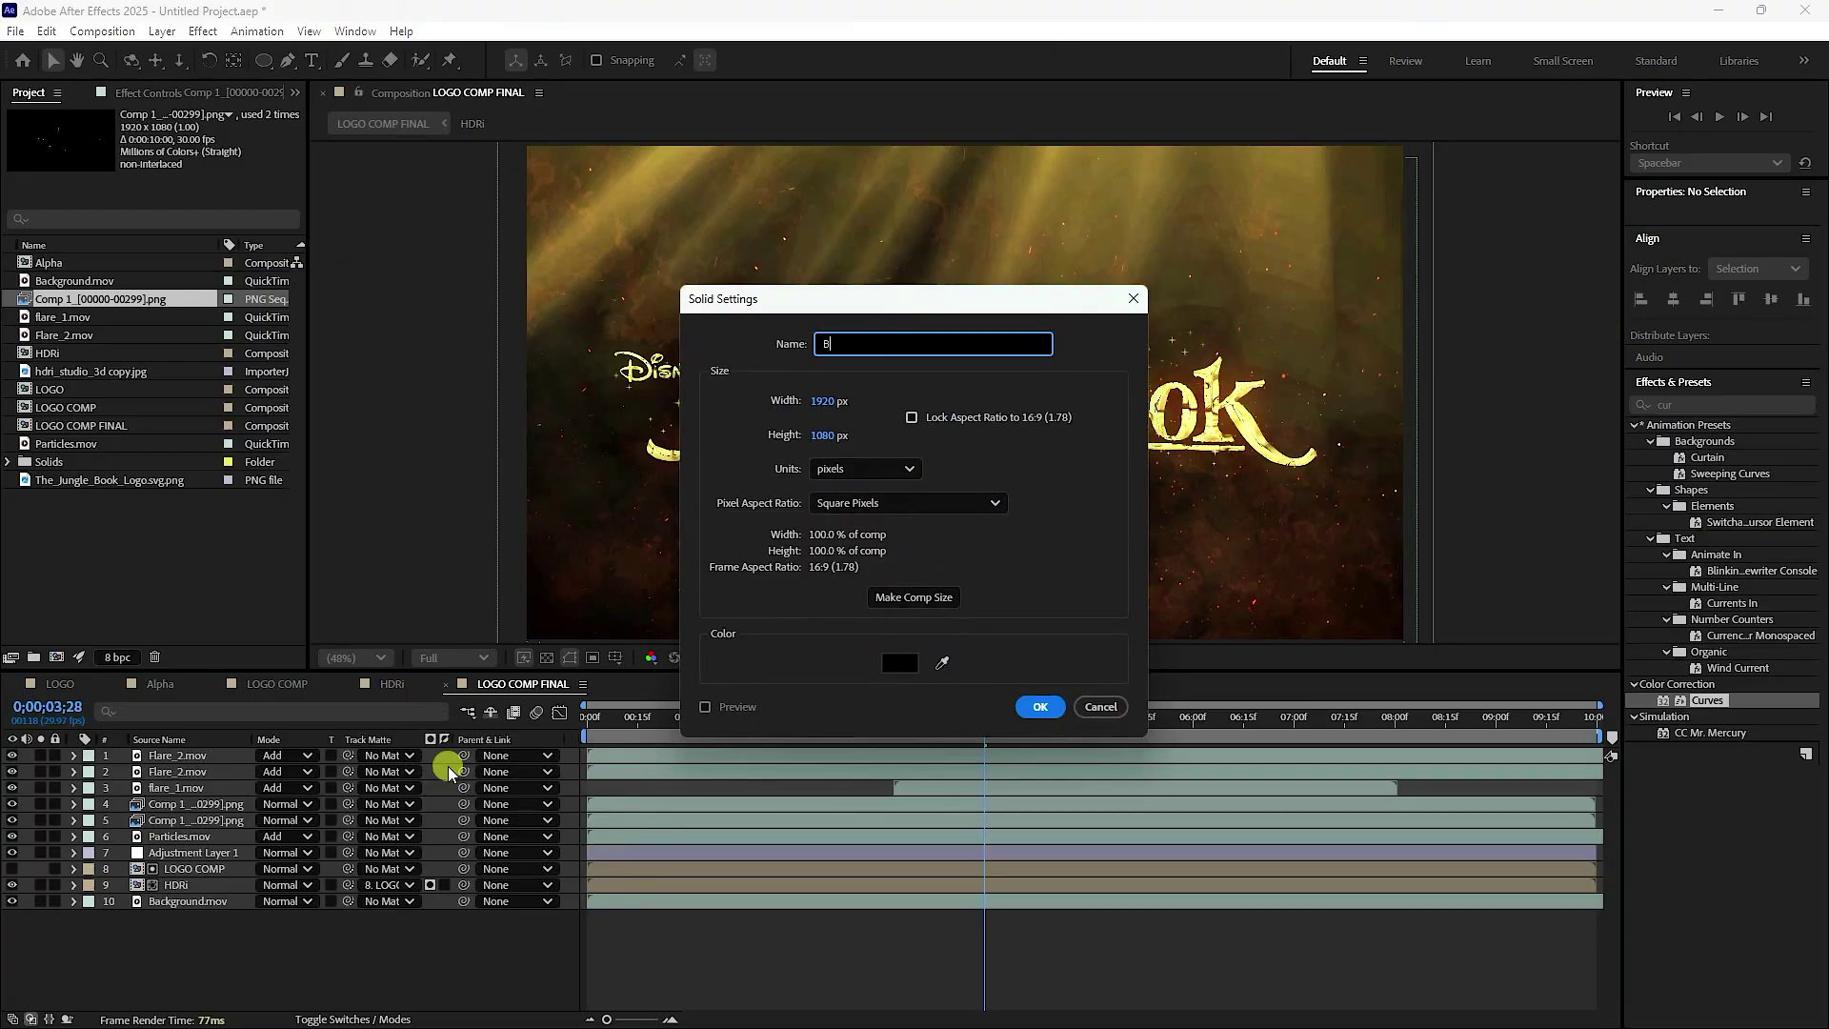
text(BG)
click(1043, 706)
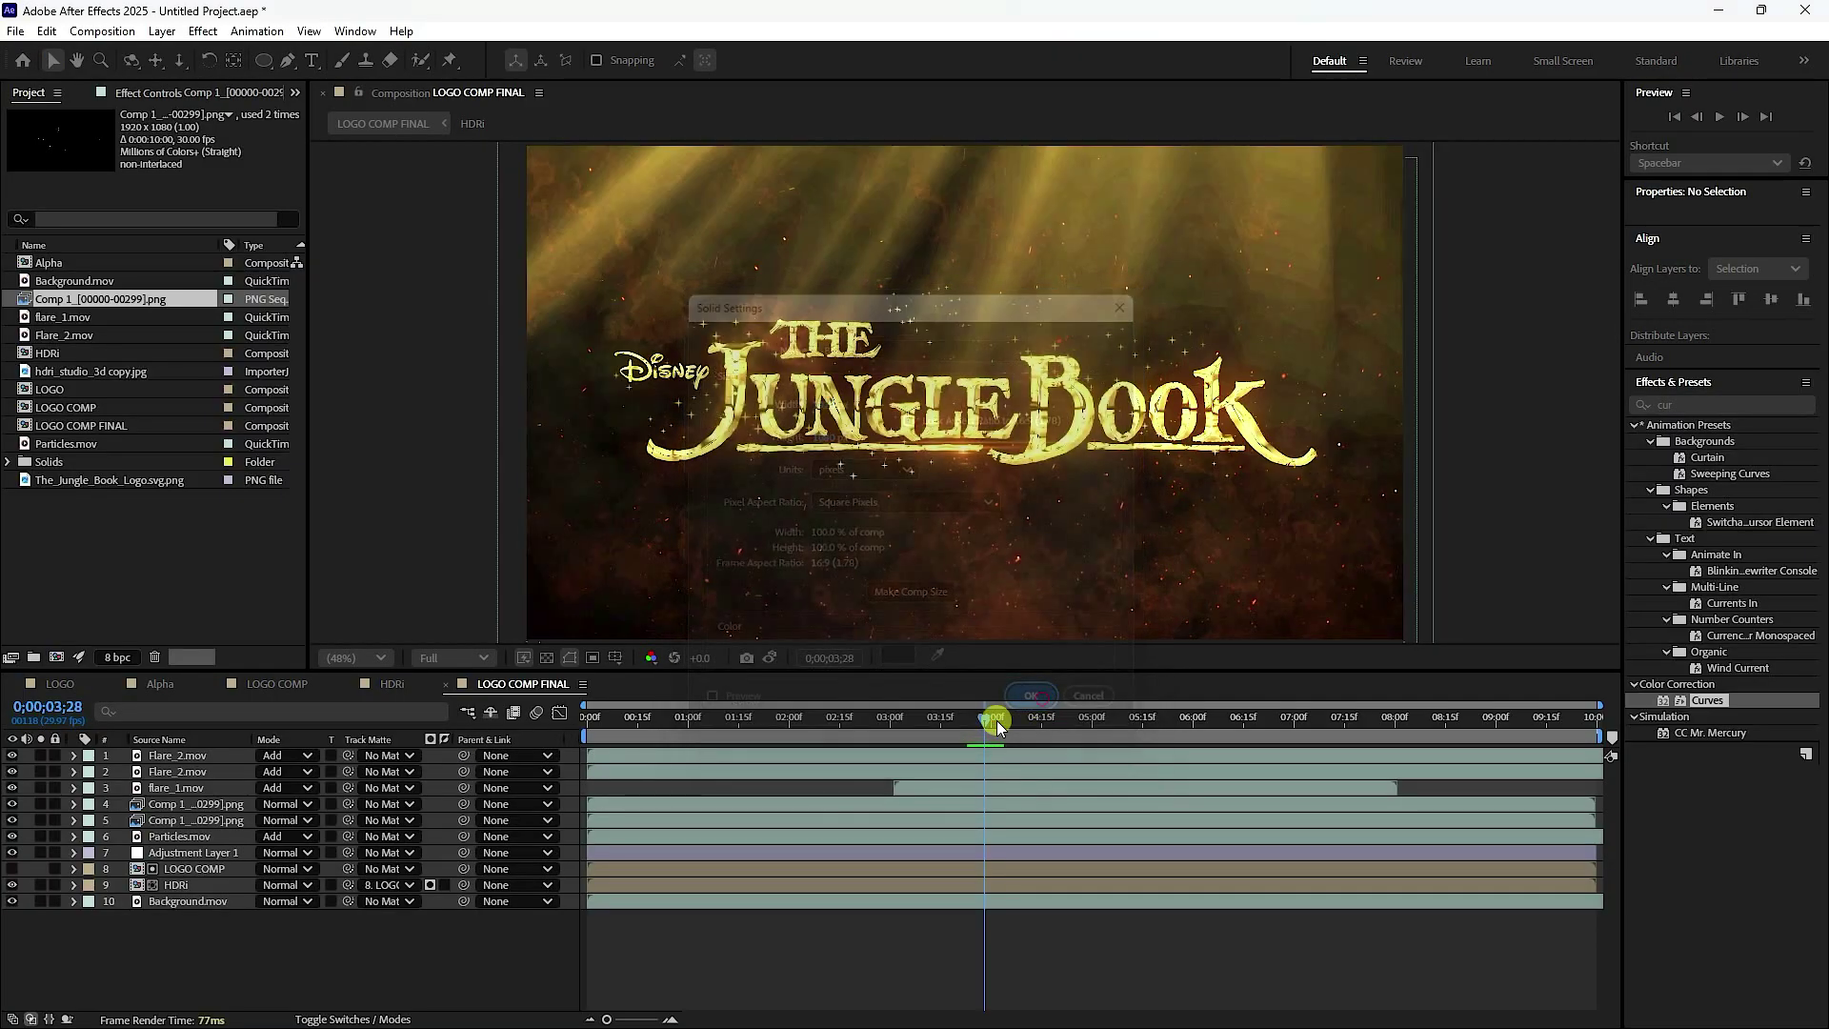
drag(175, 756, 179, 901)
- Apply the Gradient Ramp effect to the BG solid
click(1685, 511)
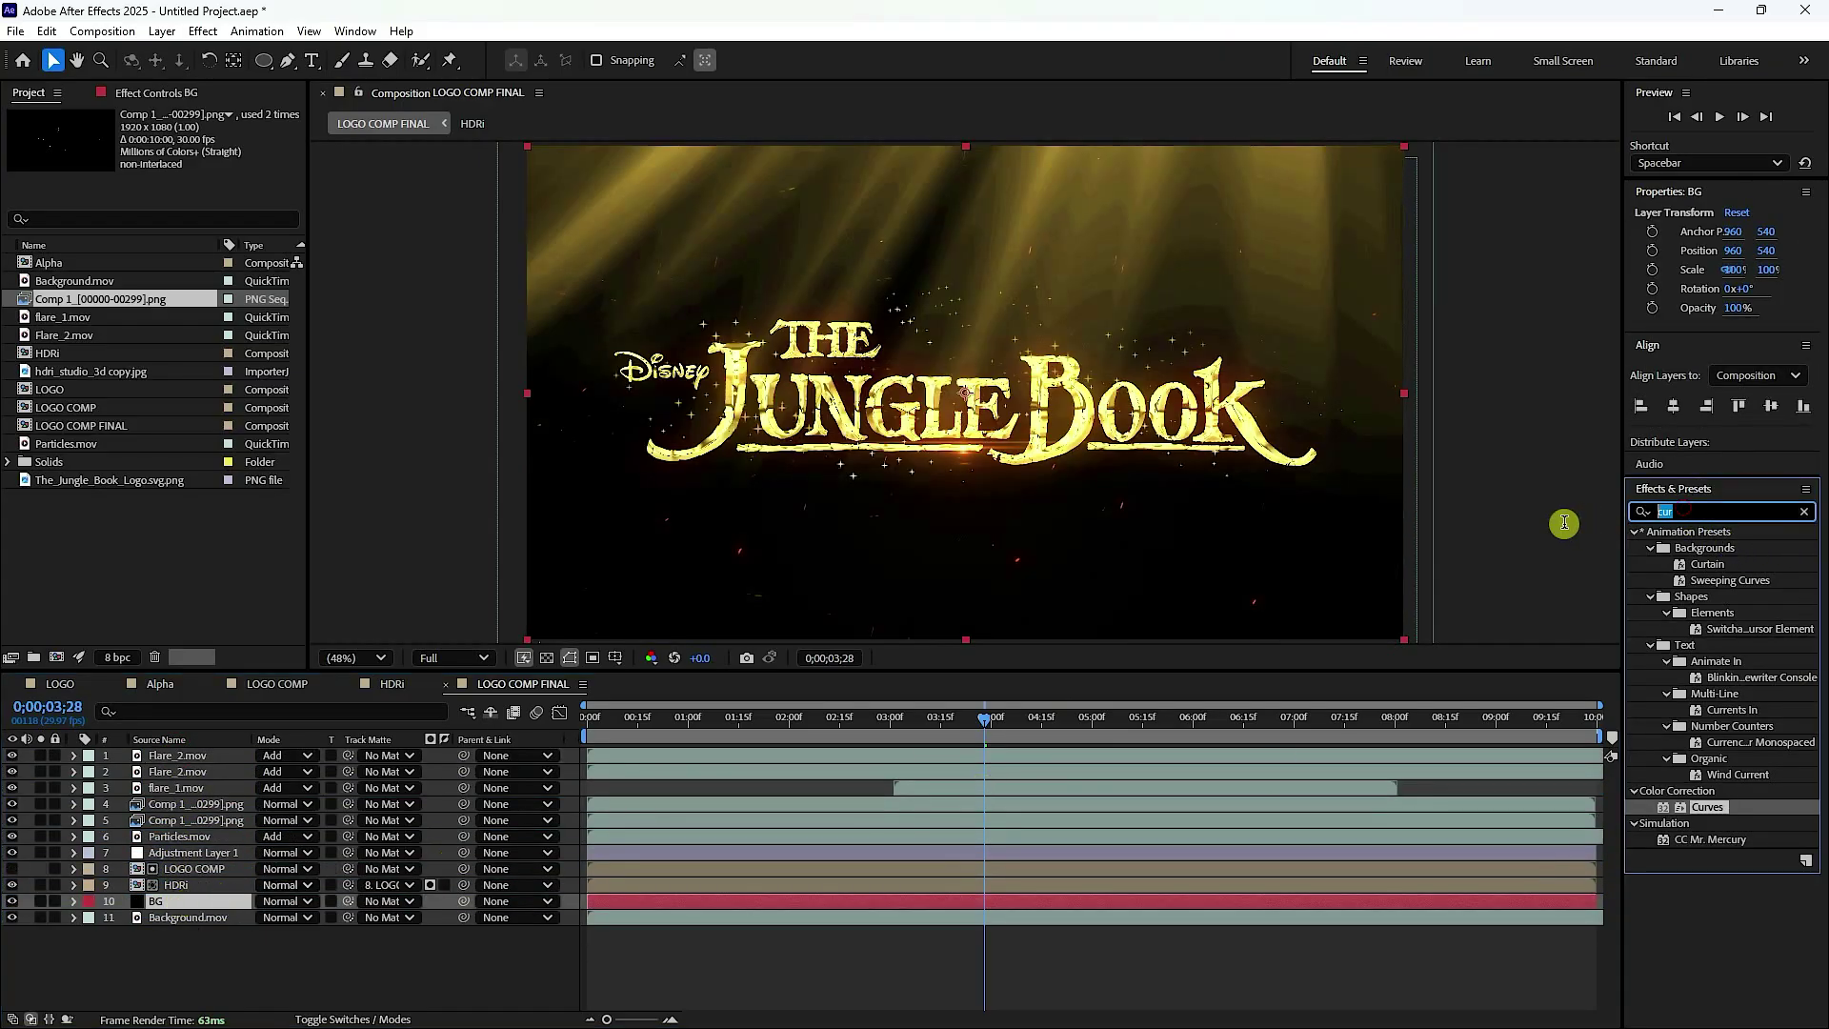
text(ramp)
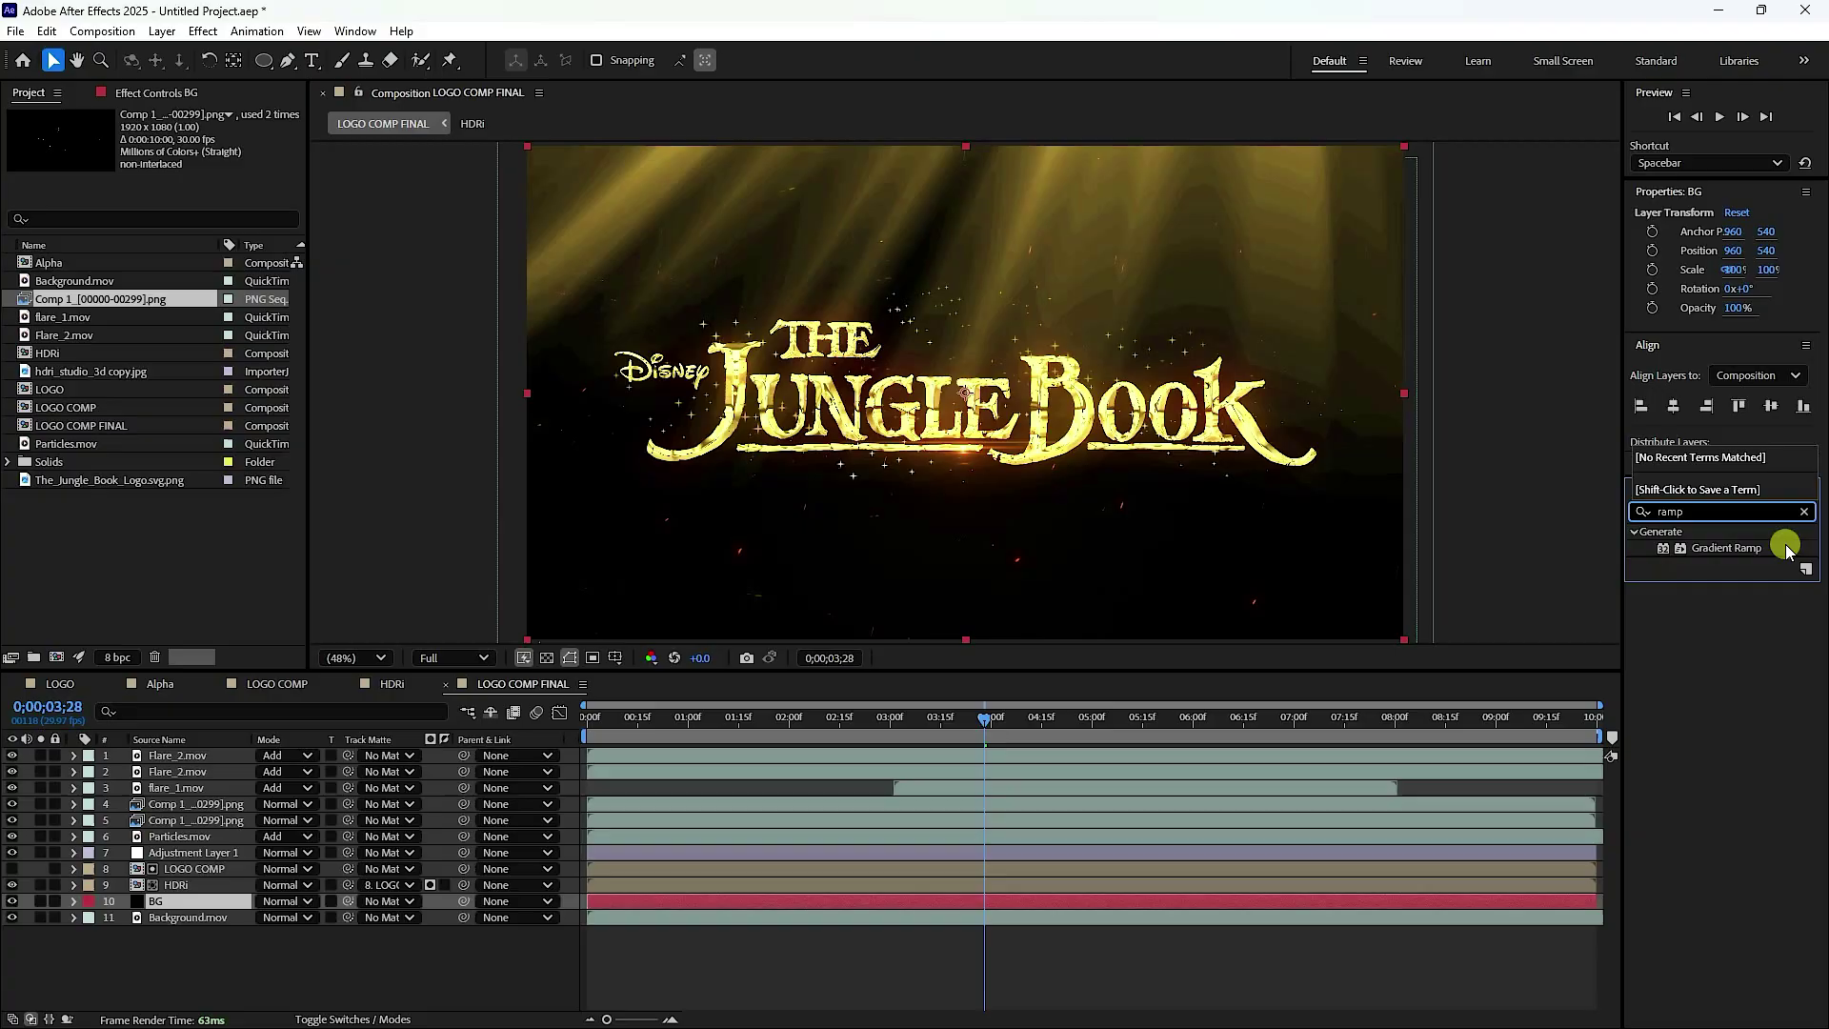
drag(1727, 548, 172, 913)
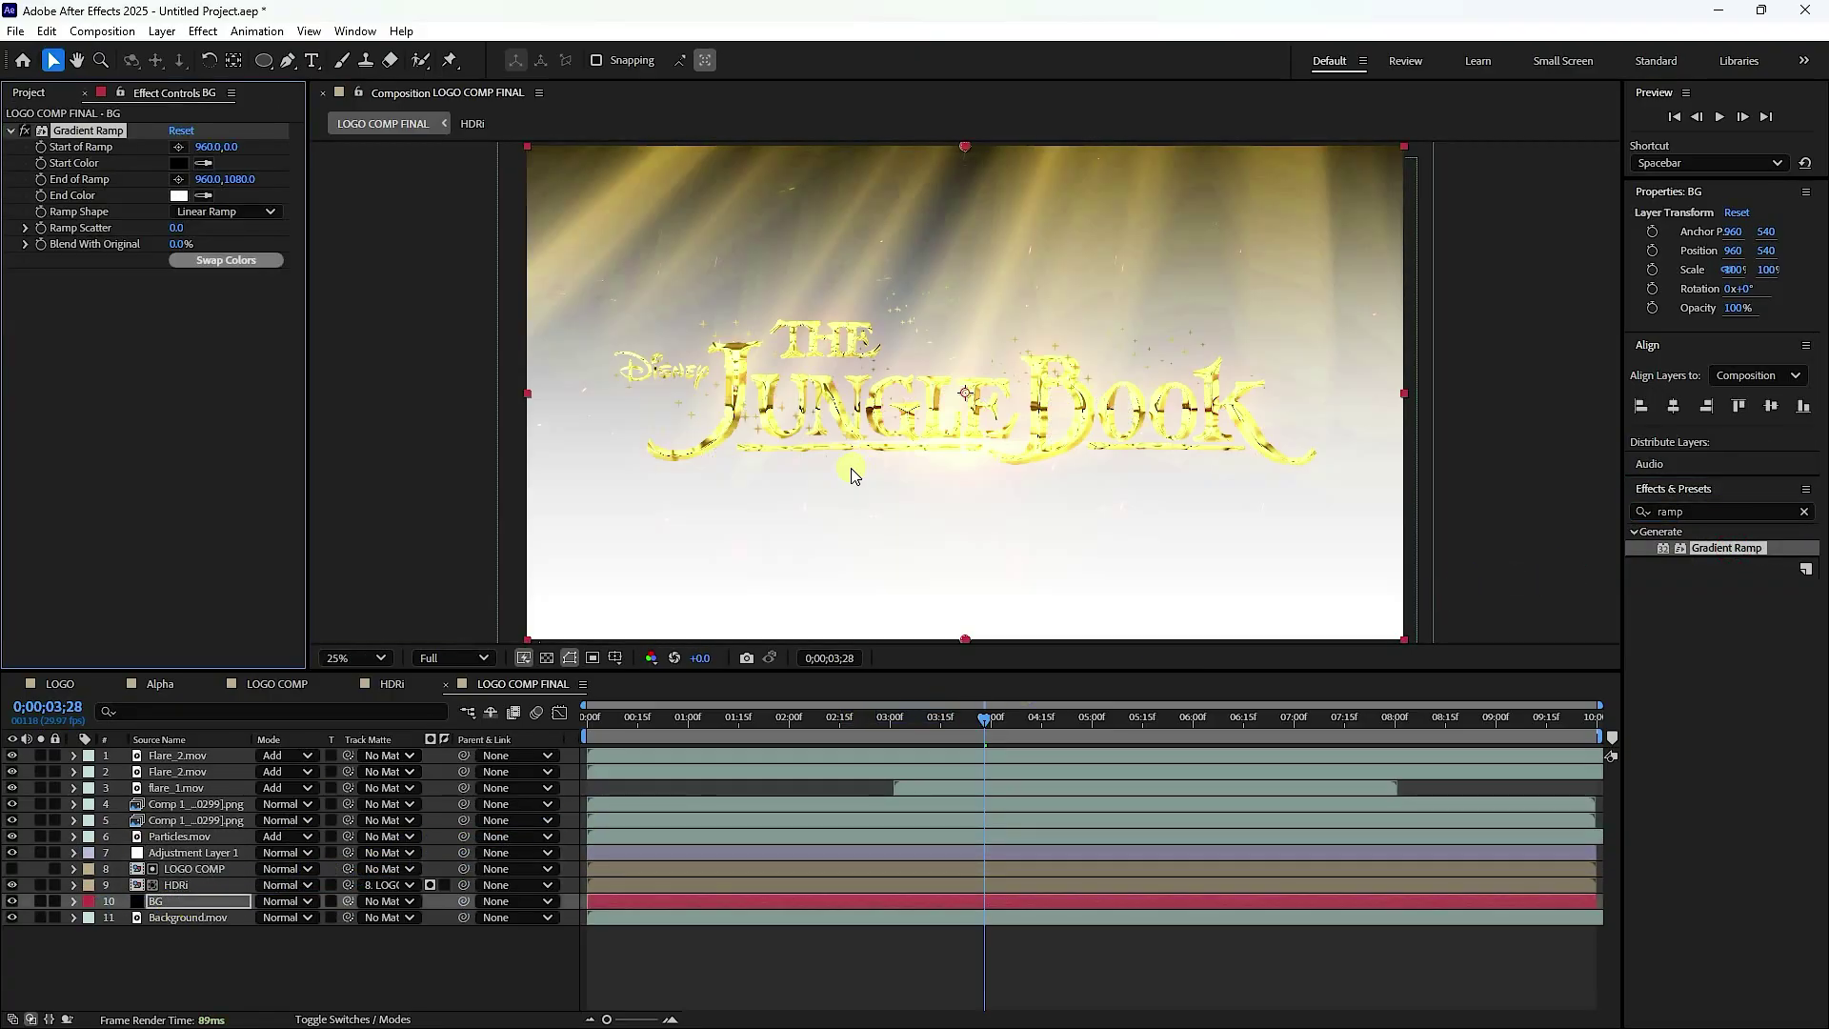
scroll(765, 438, down, 2)
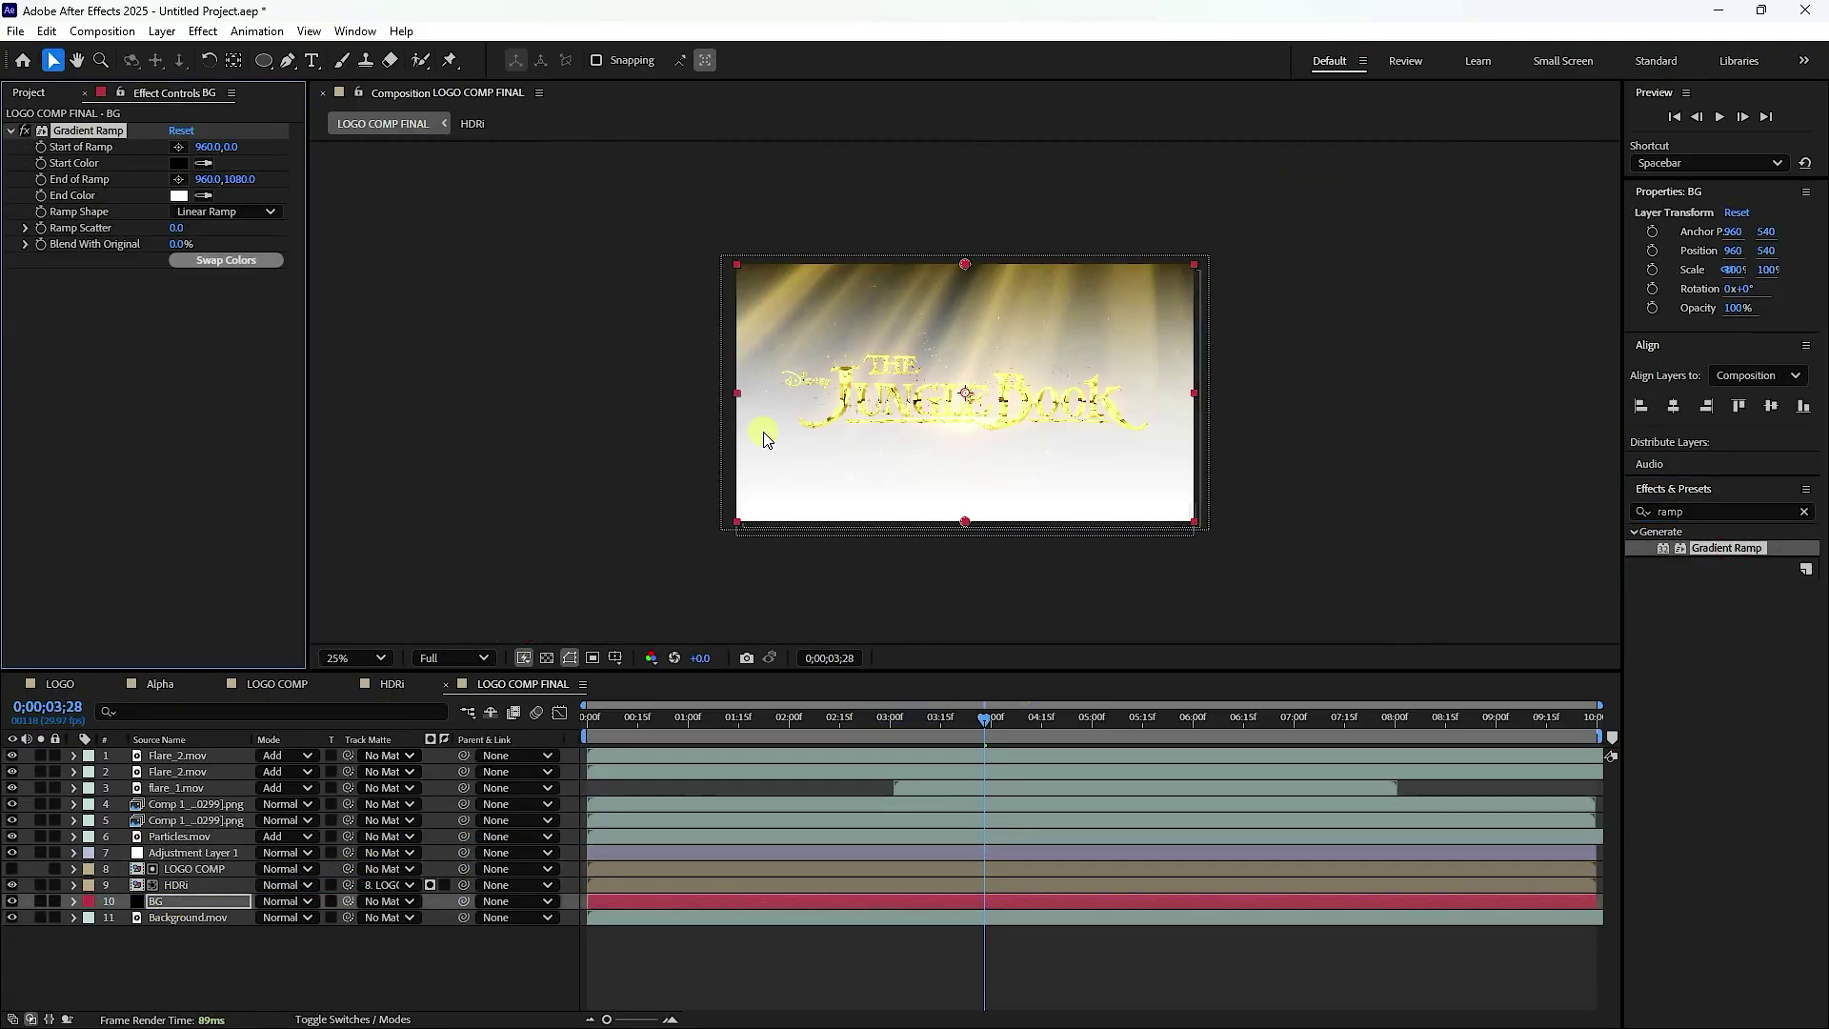
- Set the BG gradient to Radial Ramp and place its start point beyond the frame's upper-left corner at -160, -132
click(202, 213)
click(235, 253)
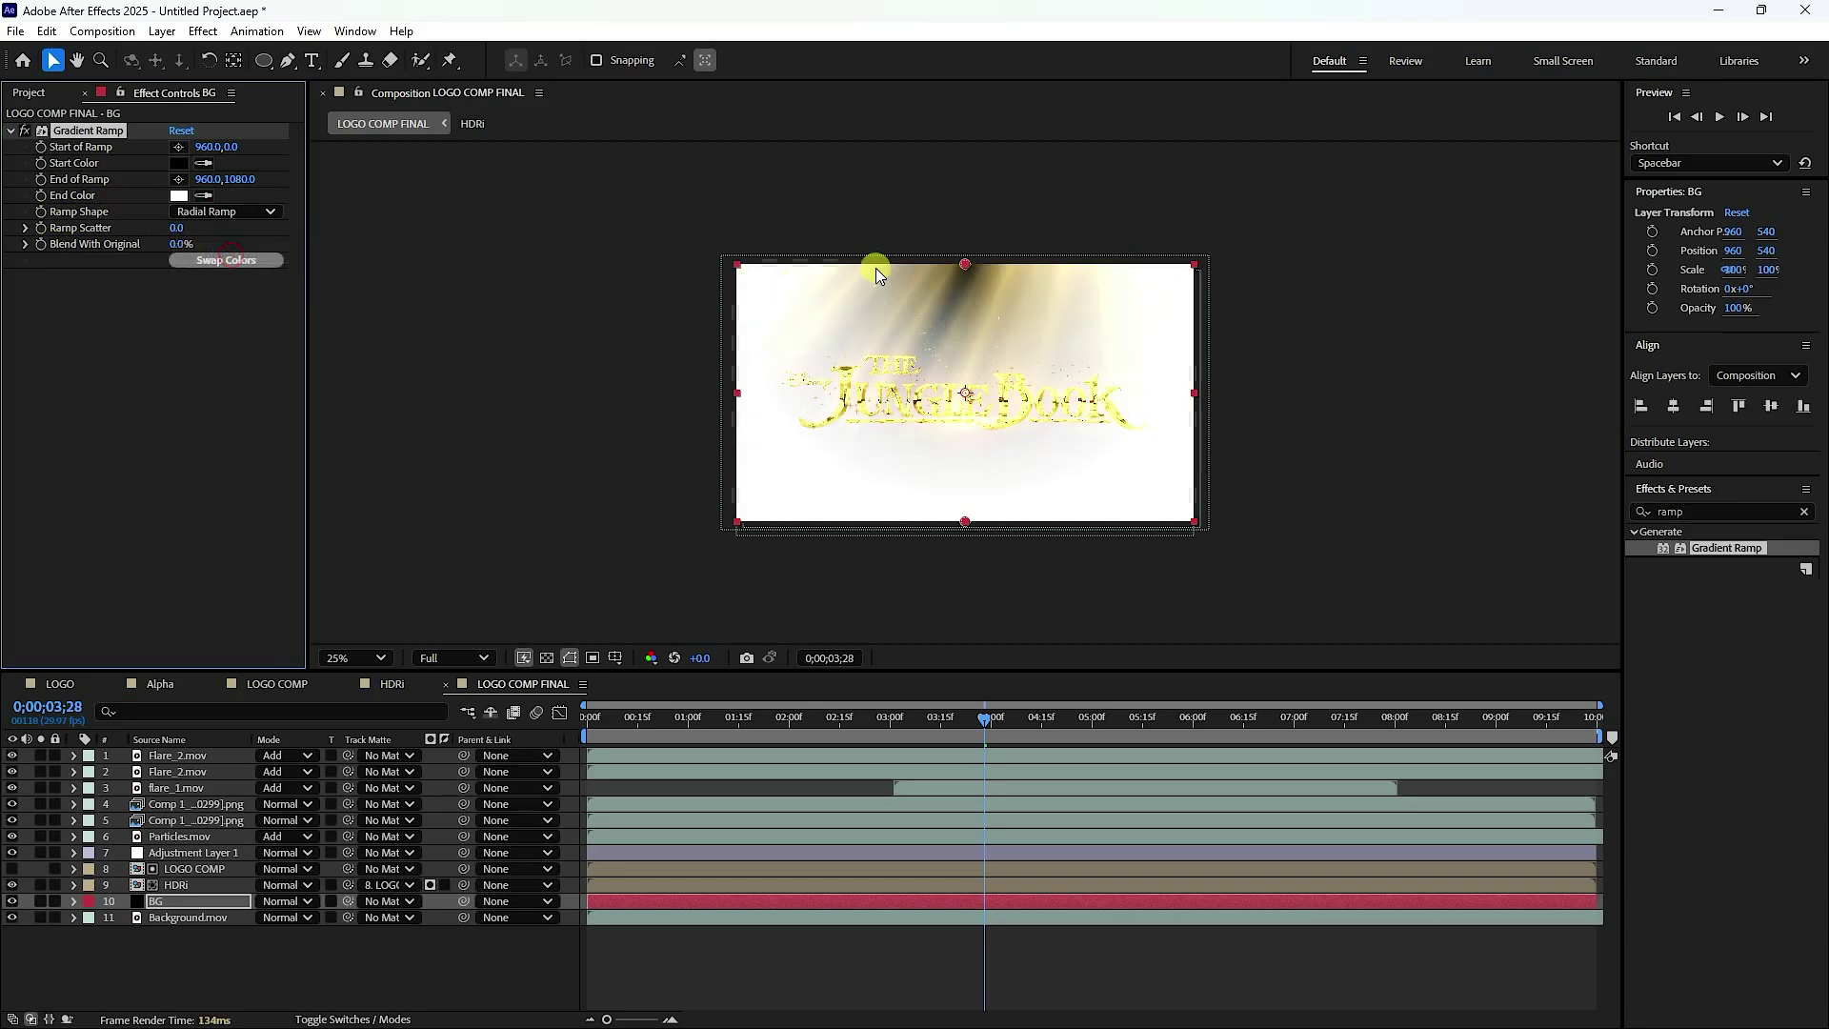
click(179, 147)
click(699, 232)
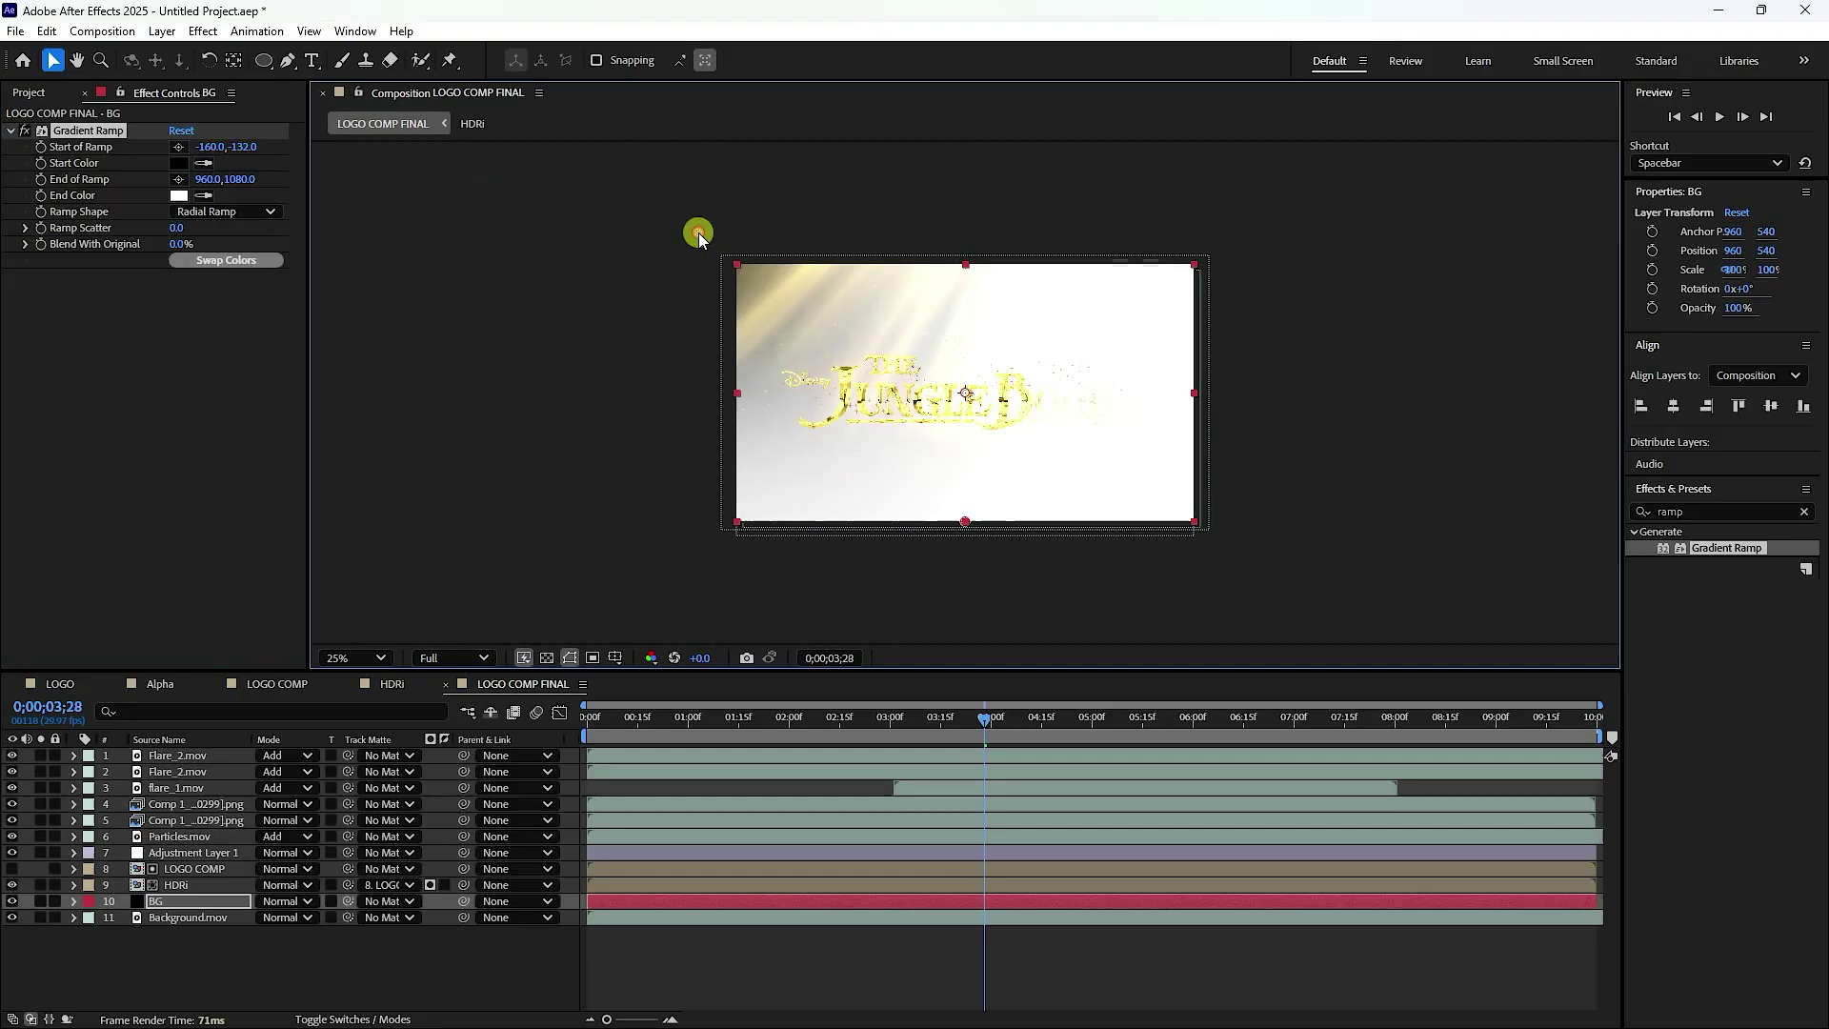
- Set the gradient's start color to H 170, S 90, B 20 and its end color to black
click(178, 163)
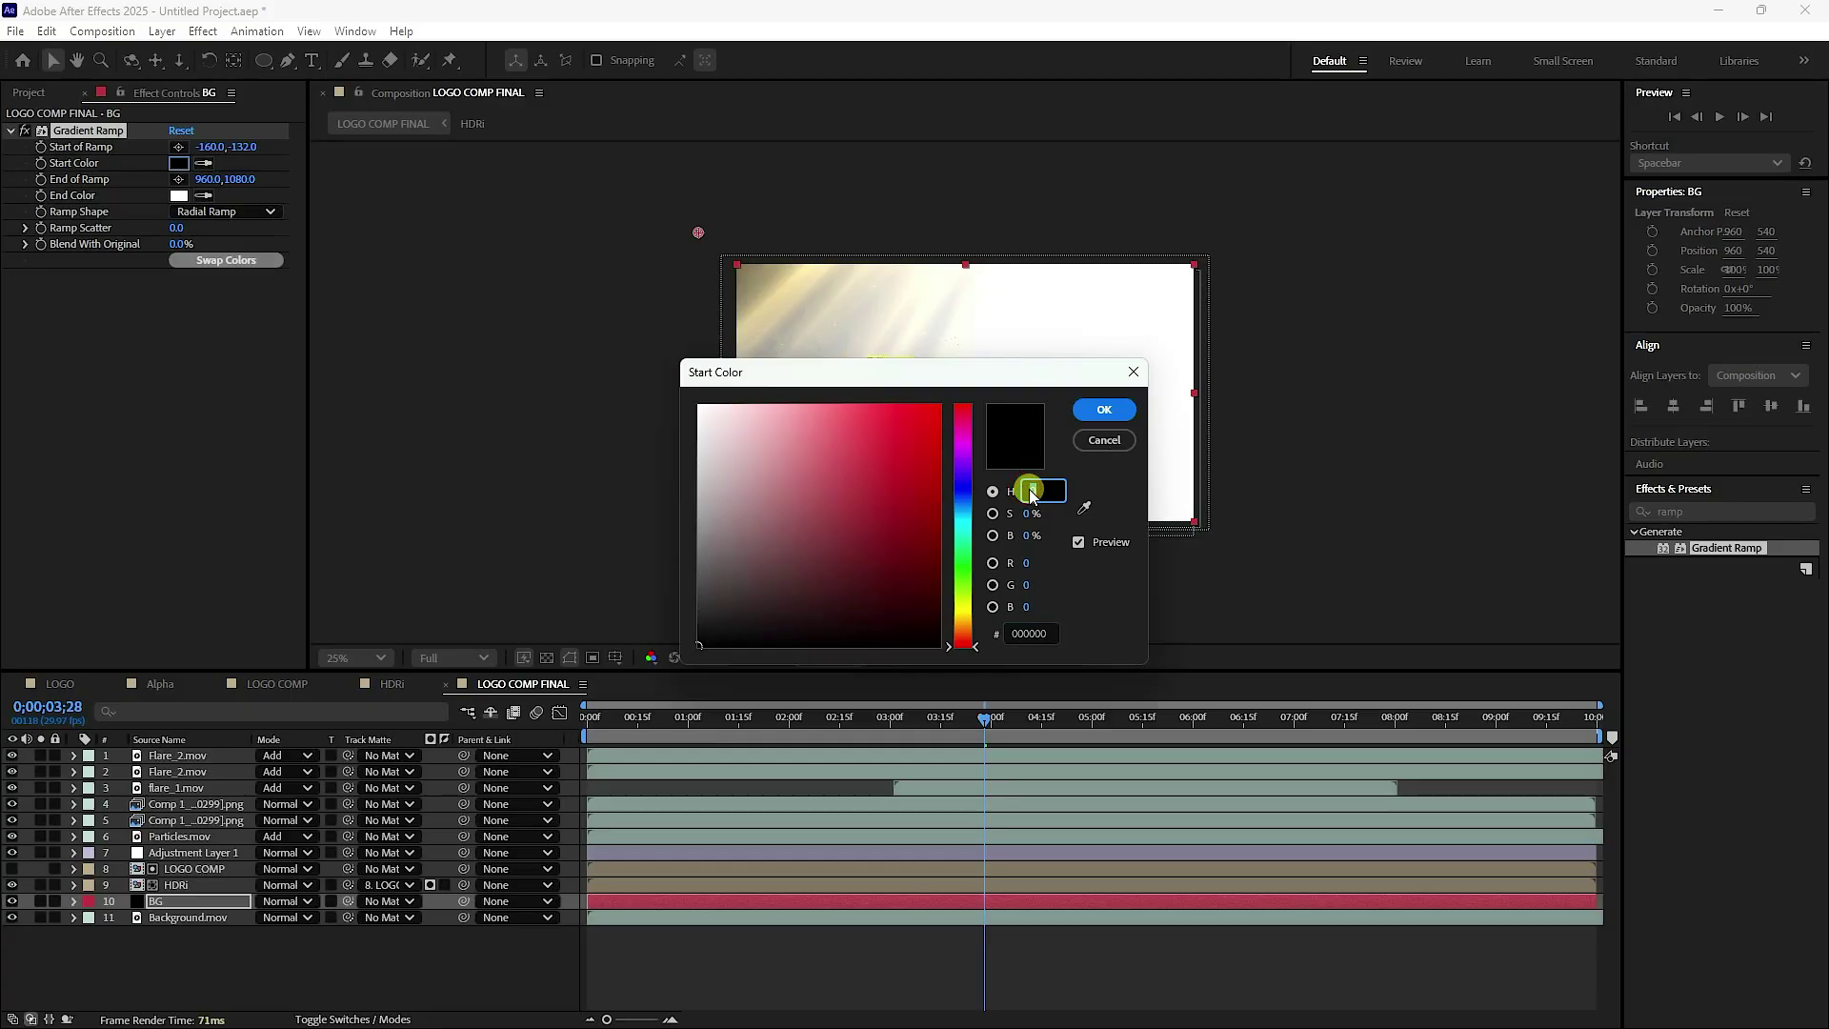
text(170)
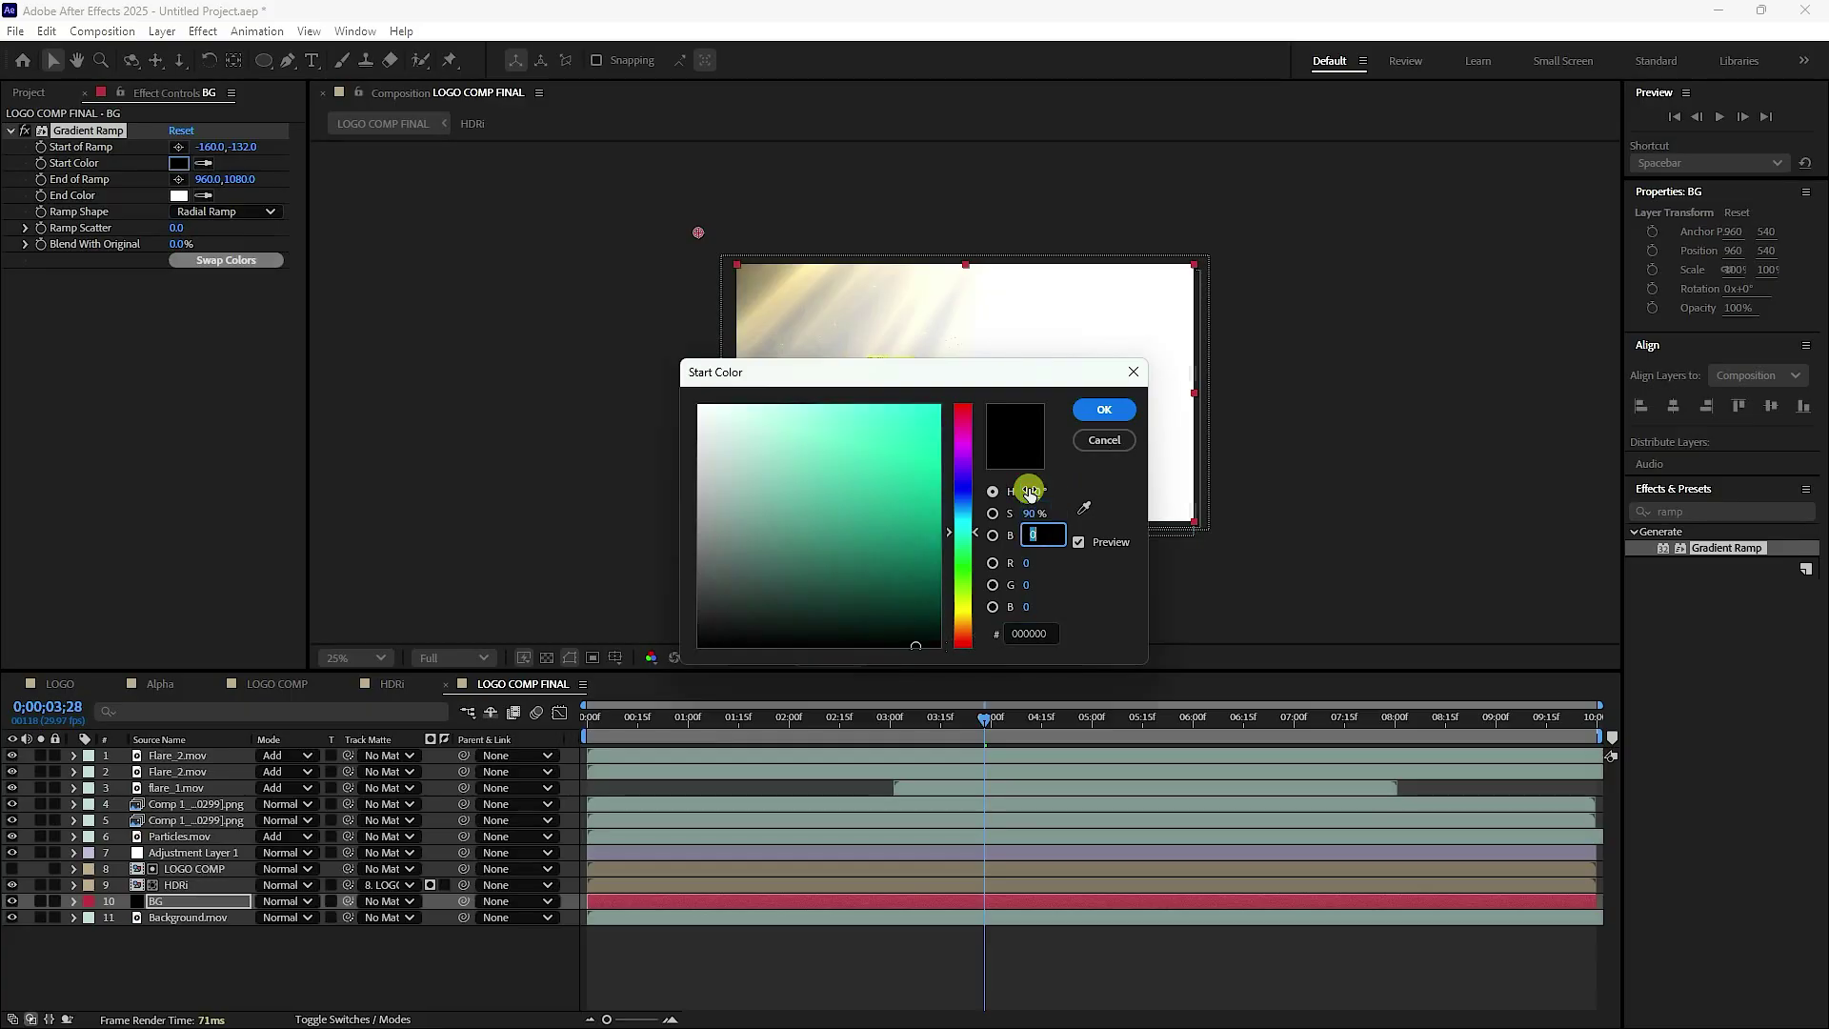
text(20)
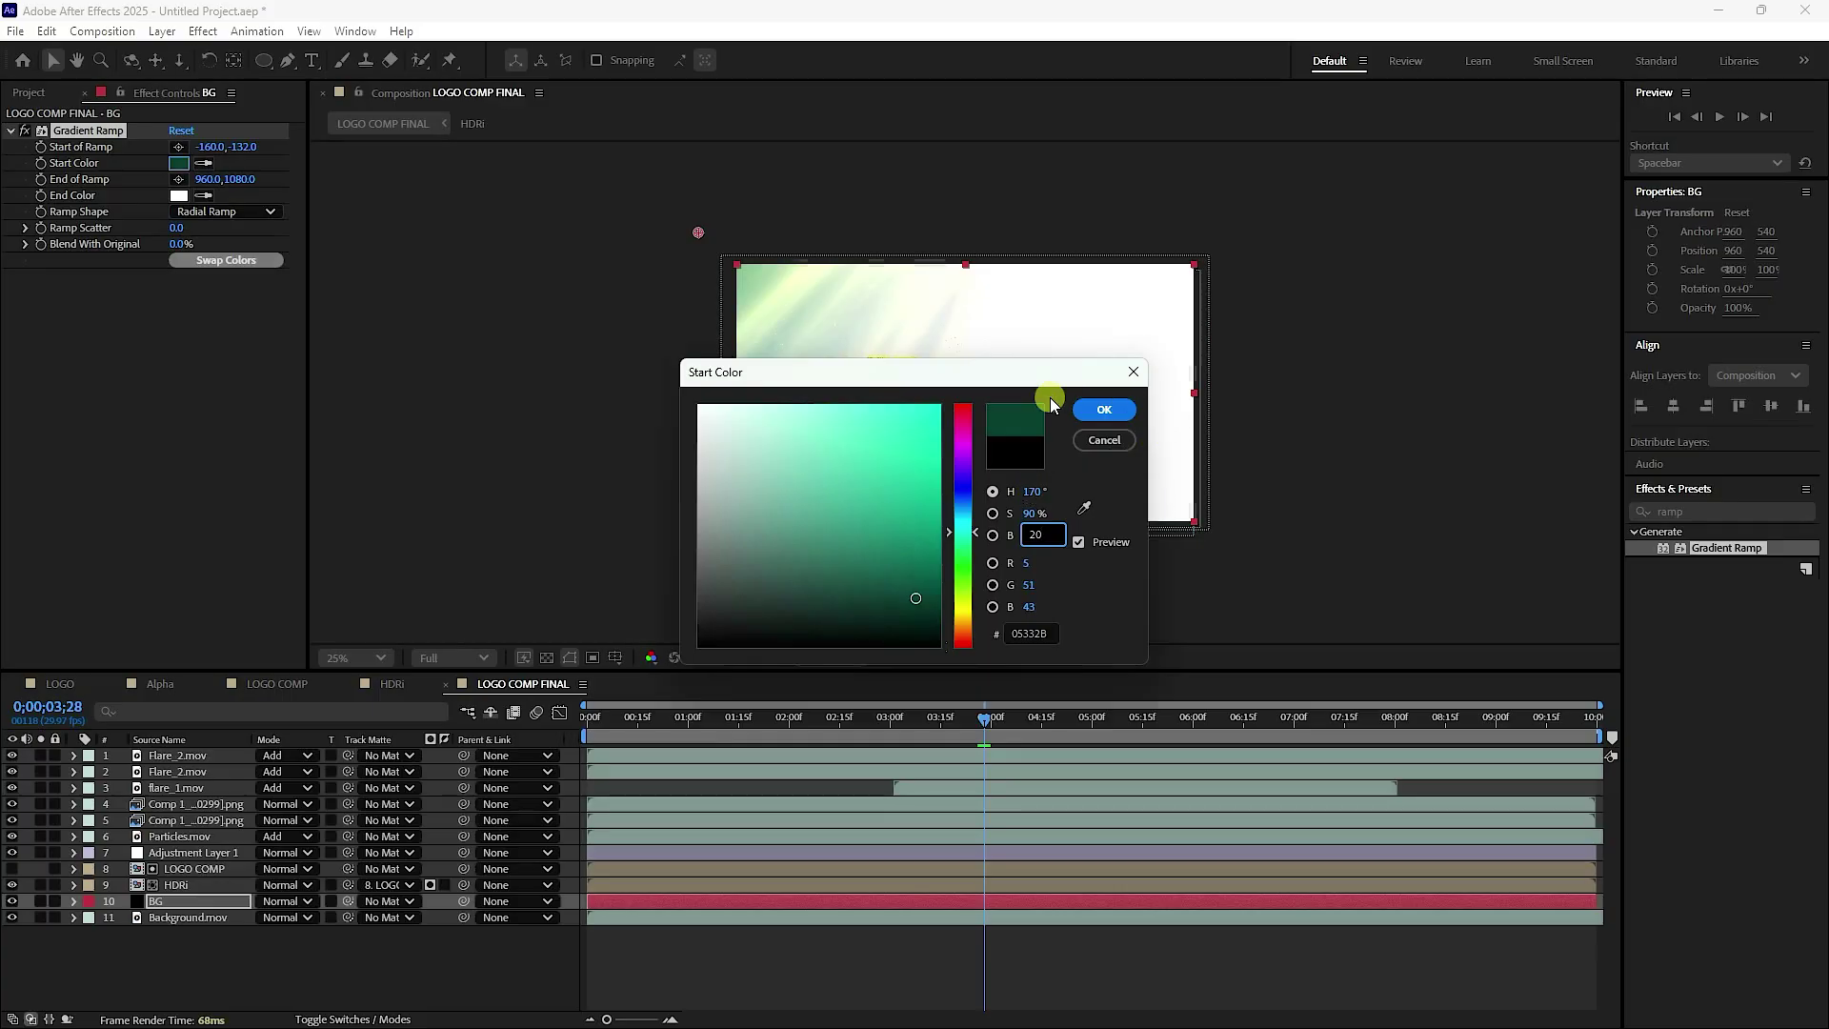
click(1100, 410)
click(179, 195)
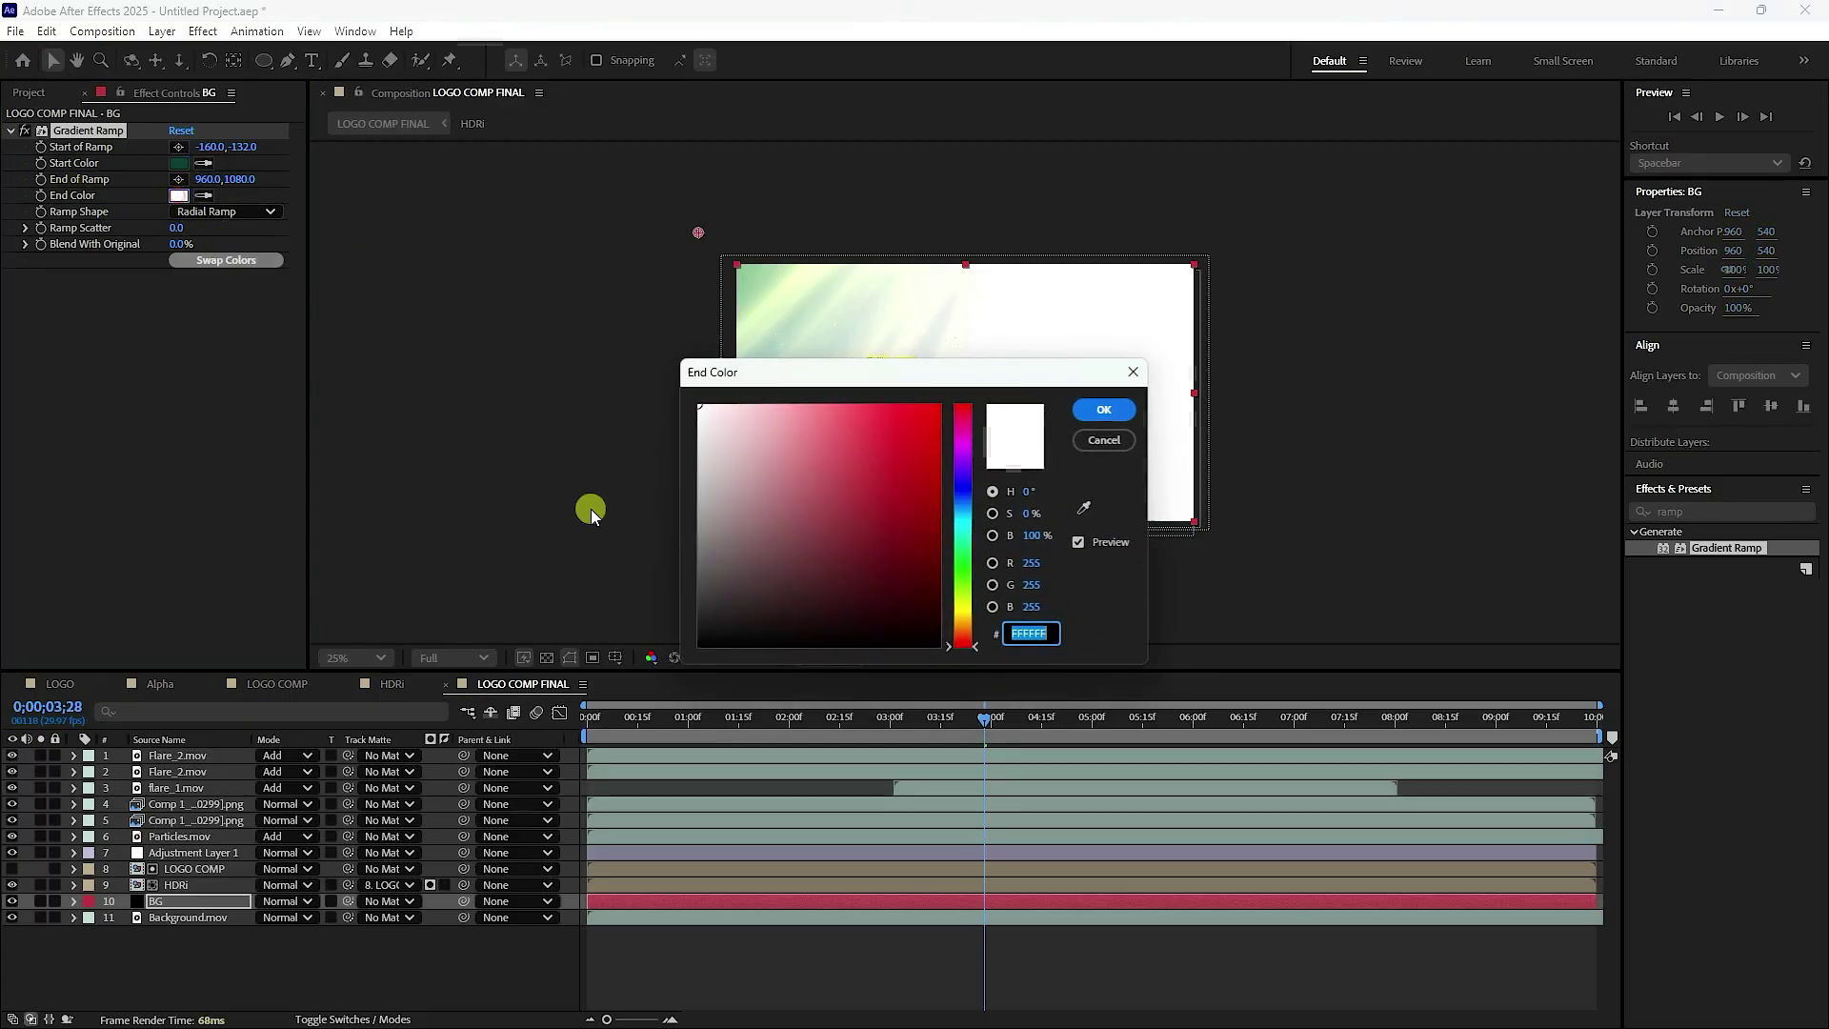
click(759, 552)
drag(759, 552, 527, 727)
click(1105, 412)
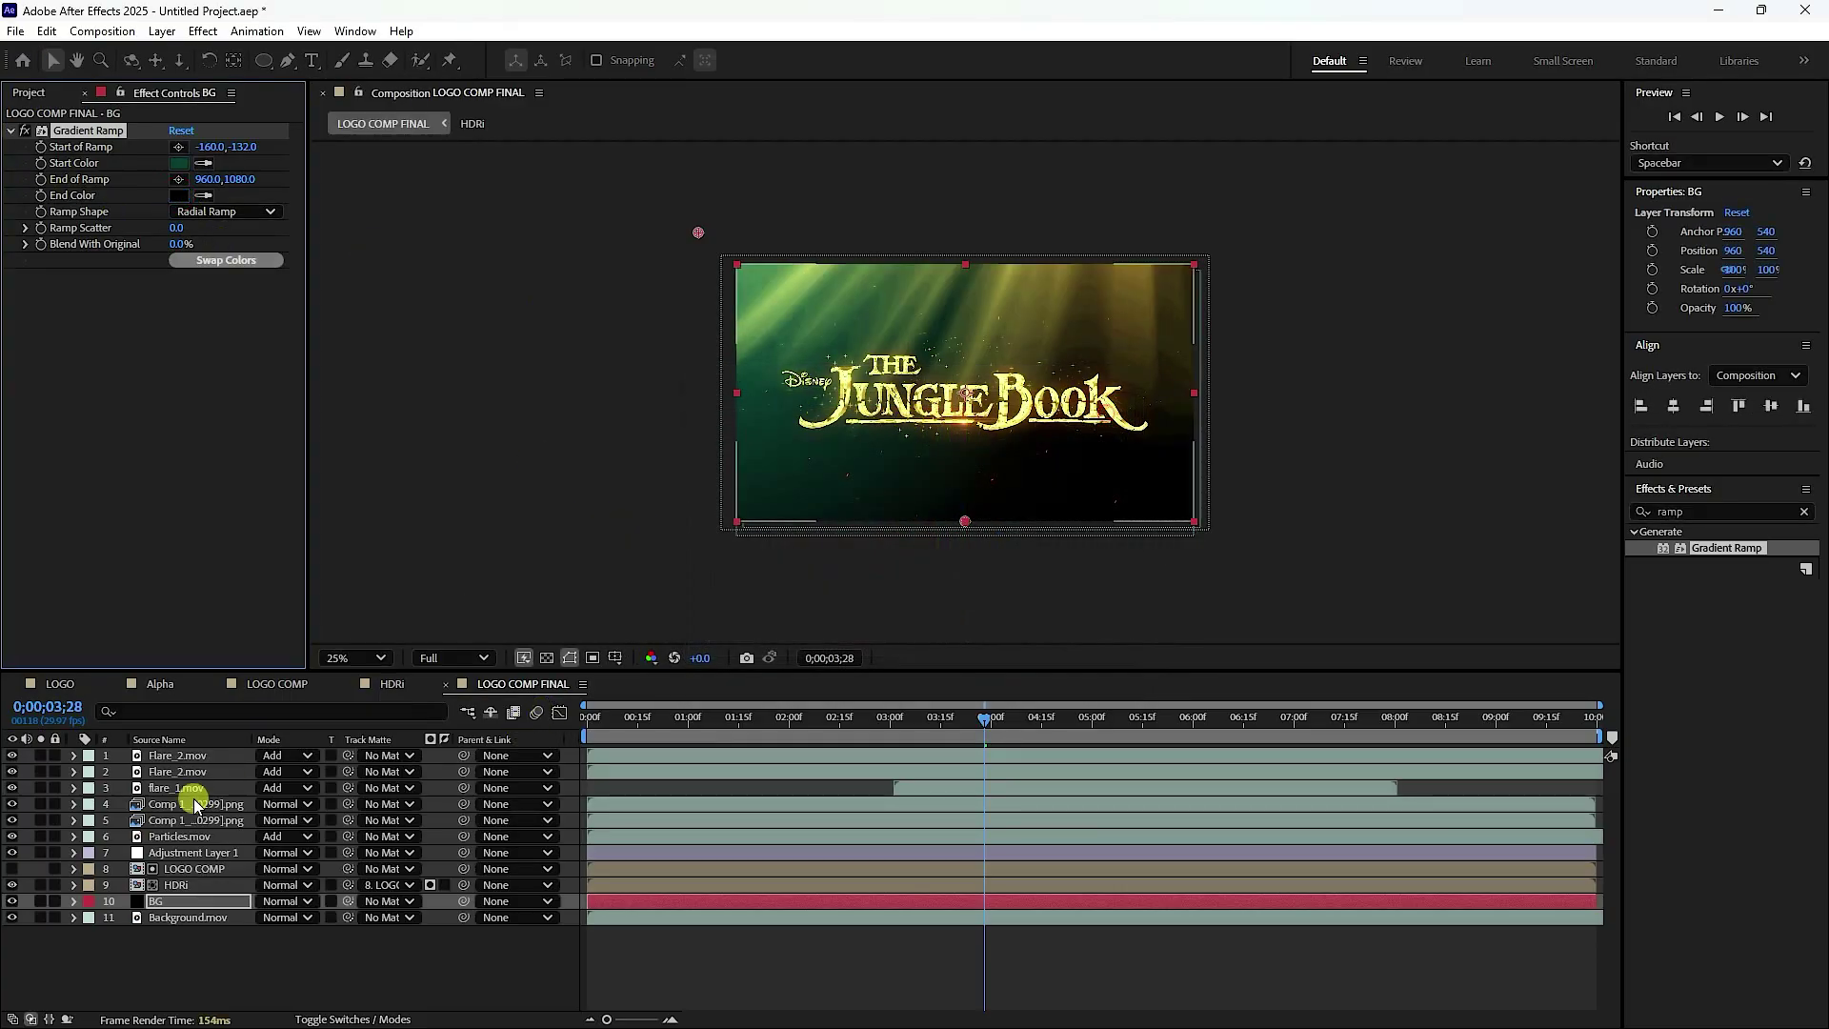
- Set the BG layer's blending mode to Add and check the result in the composition view
click(303, 901)
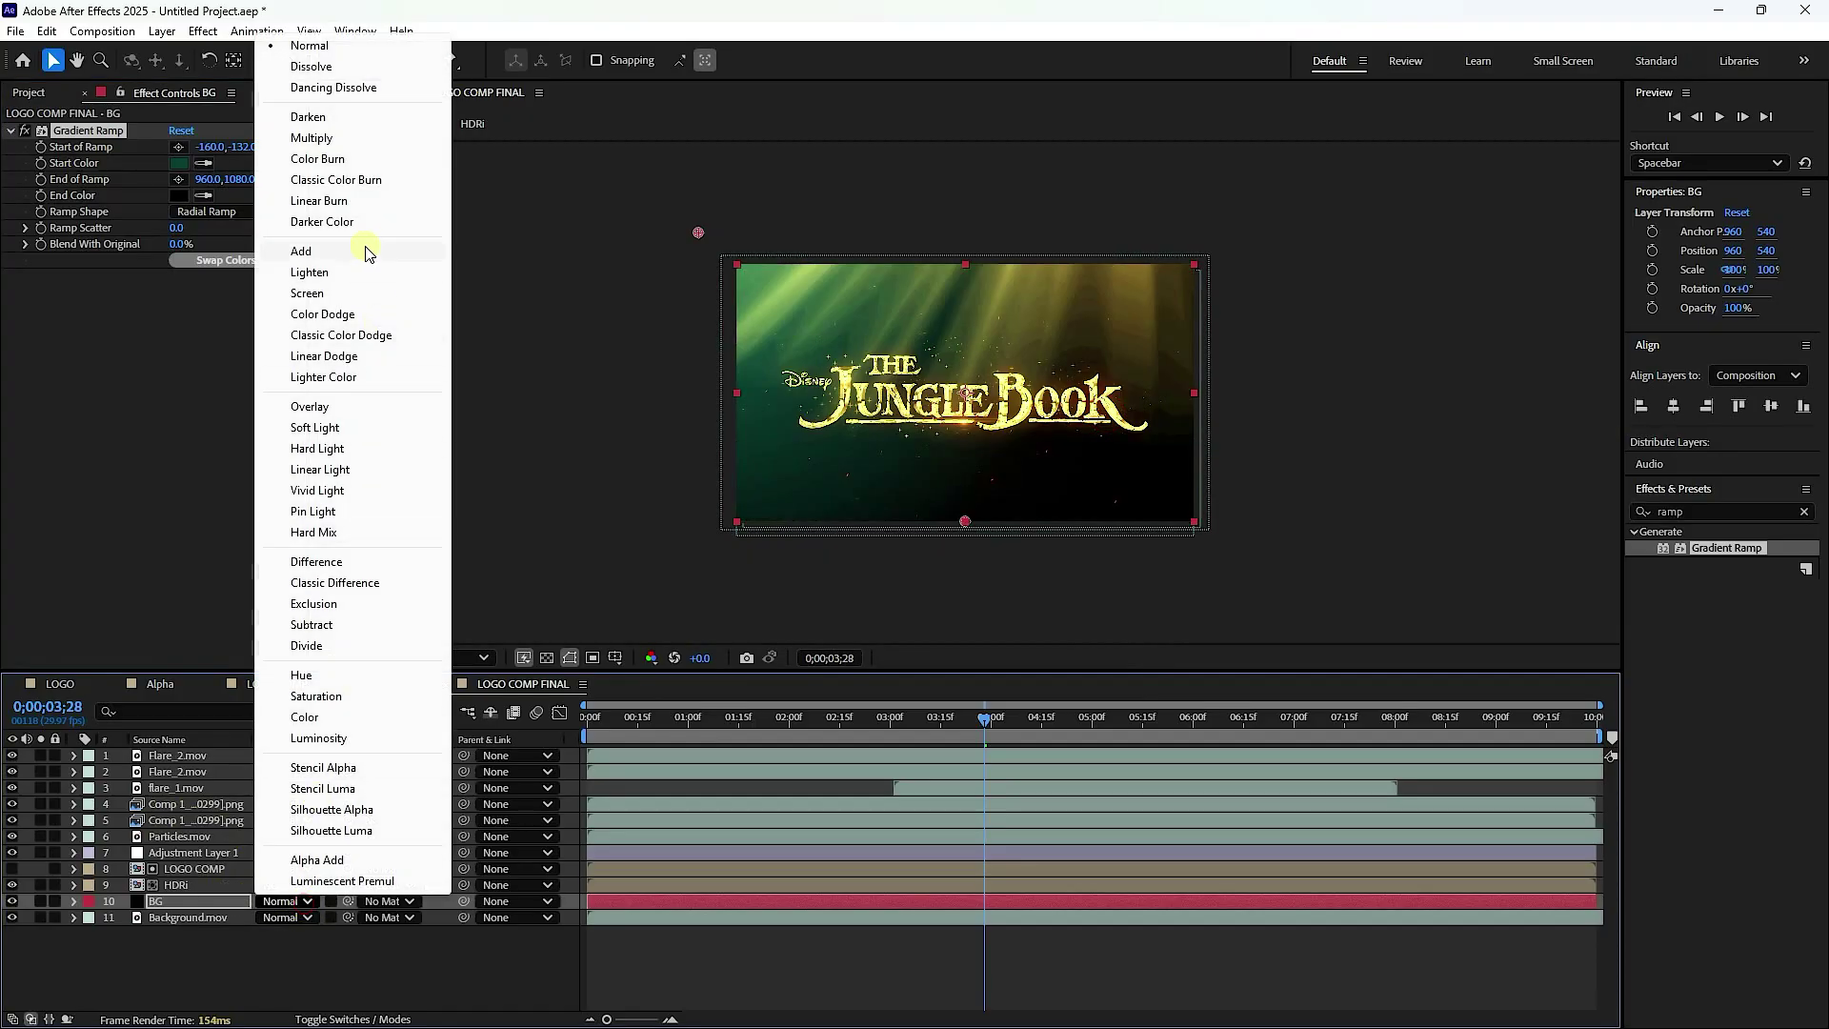
click(301, 251)
key(period)
key(period)
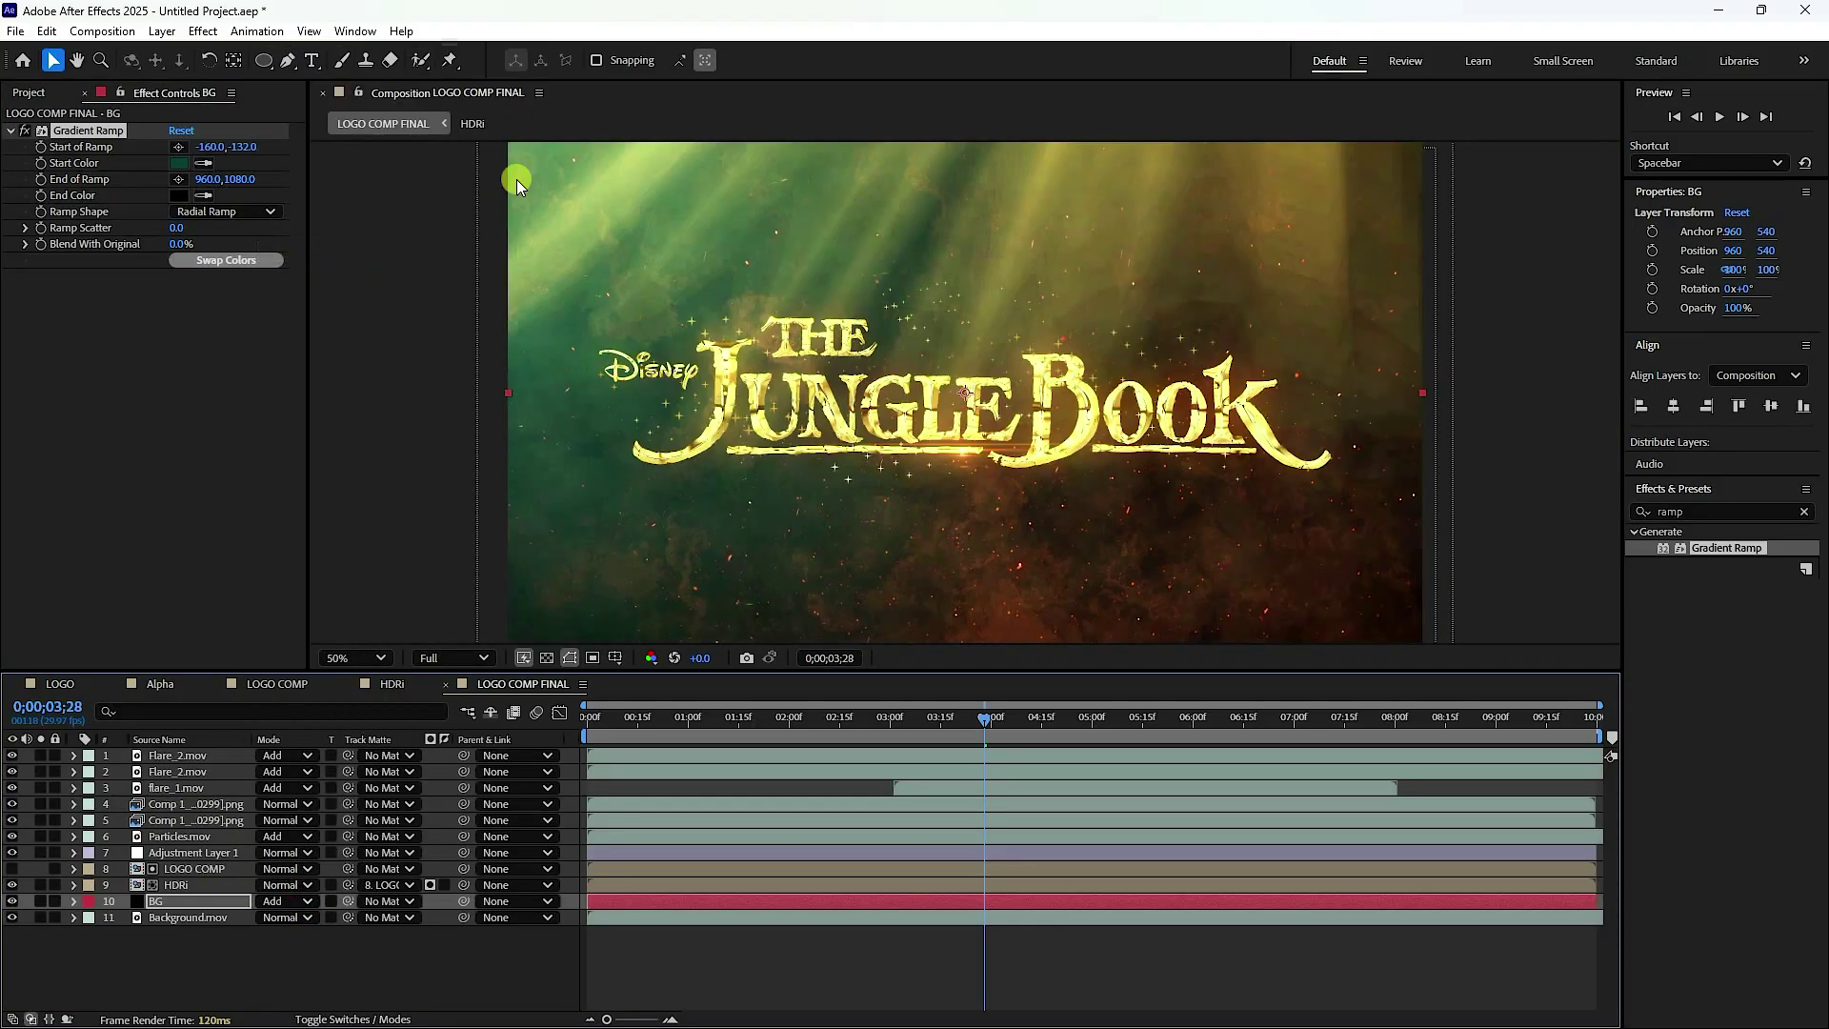
key(comma)
key(comma)
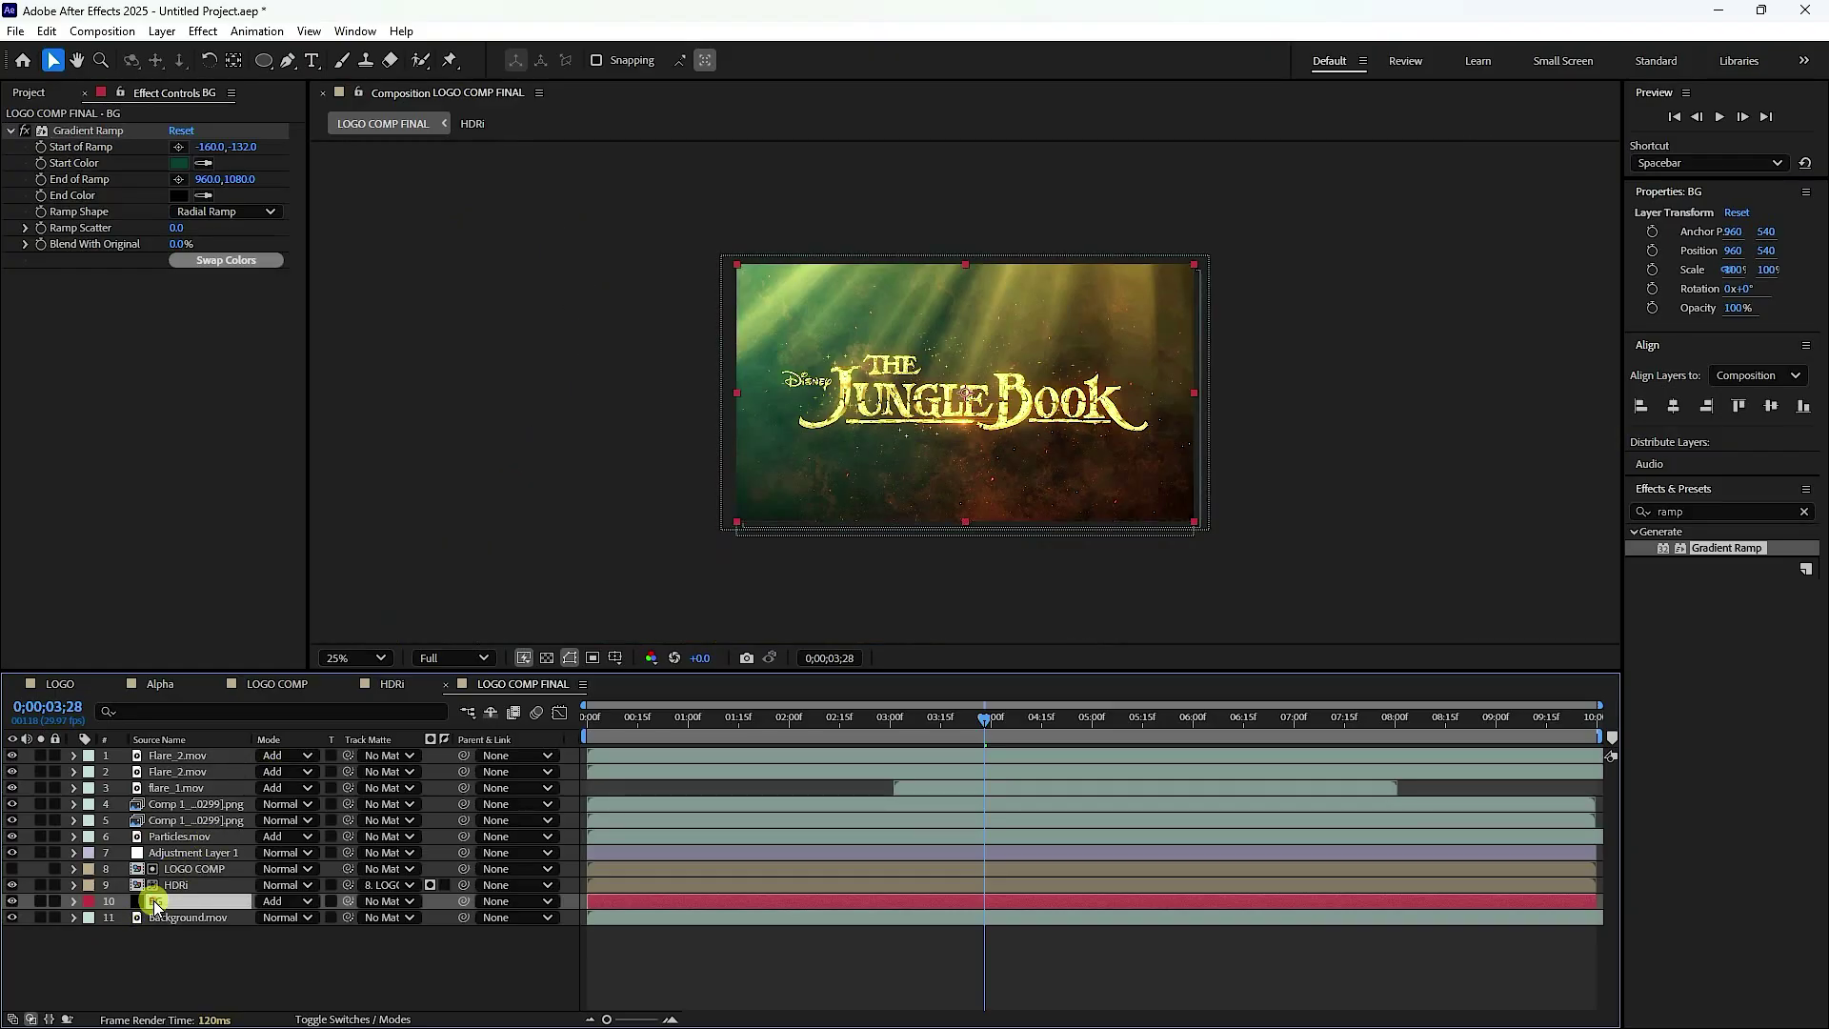
- Duplicate the BG layer and move the copy's gradient start beyond the frame's lower-right corner at 2060, 1224
key(ctrl+d)
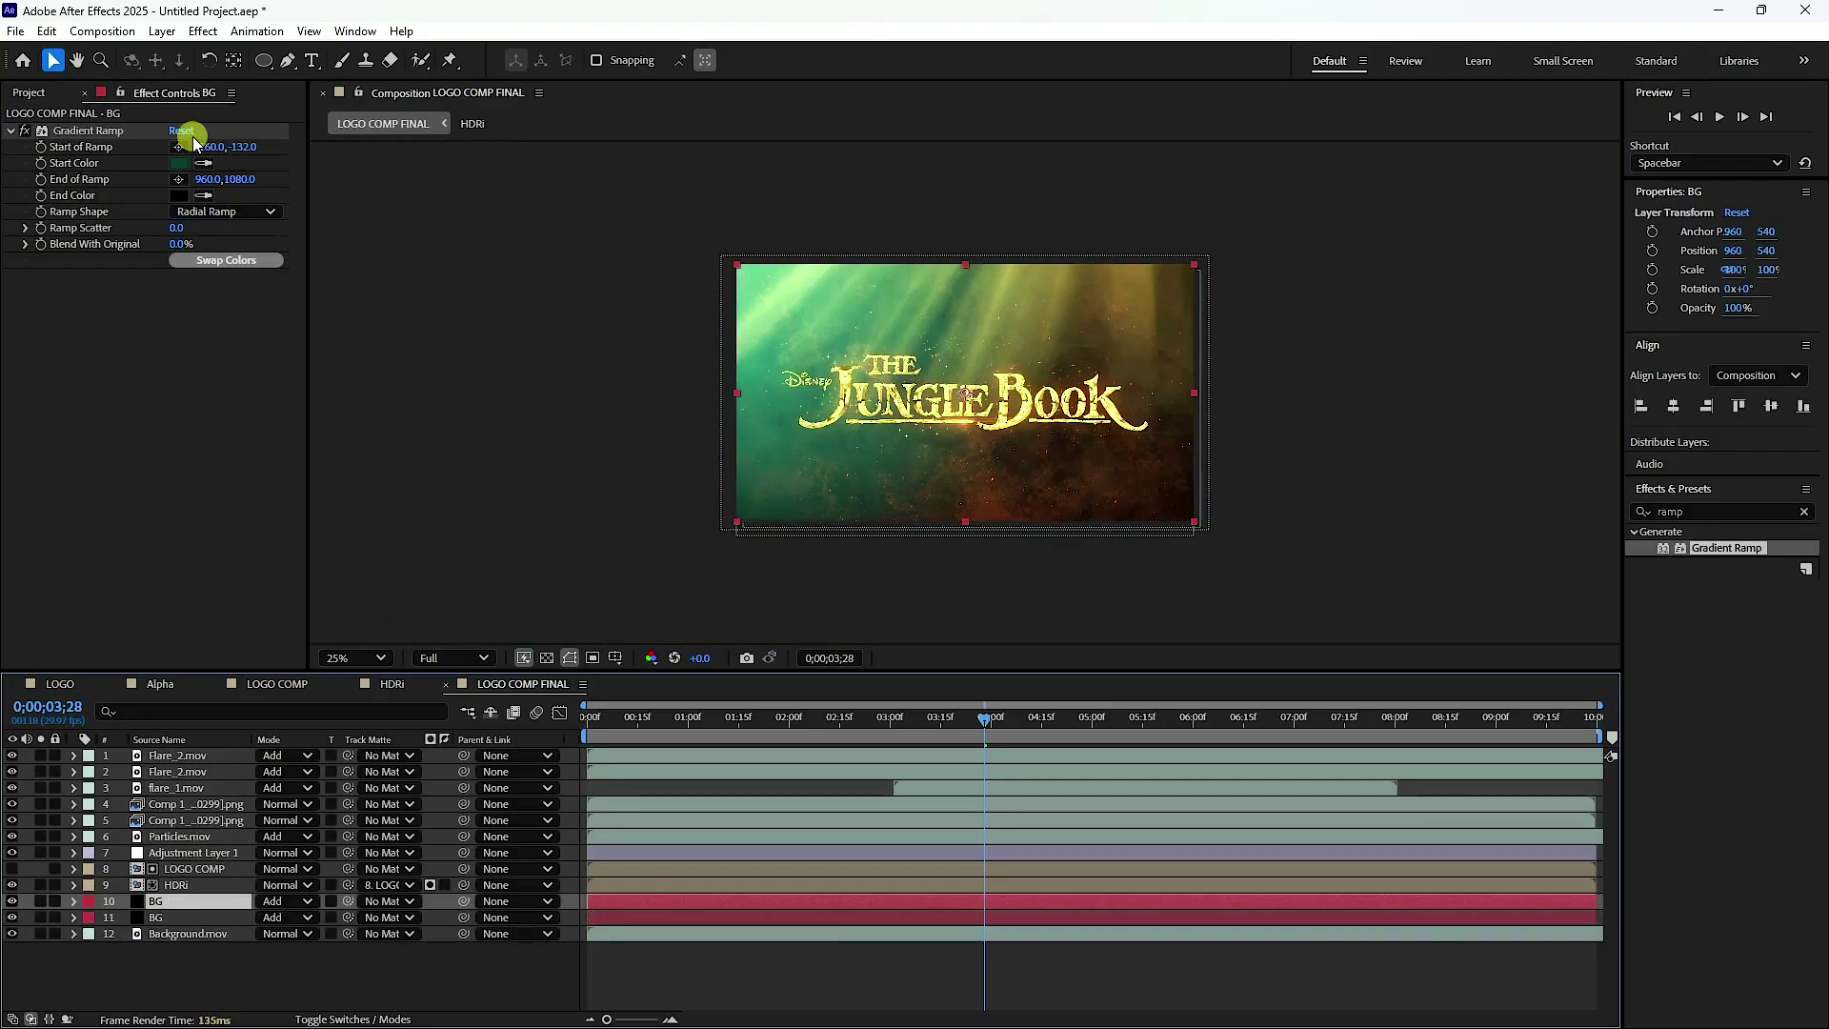
click(178, 146)
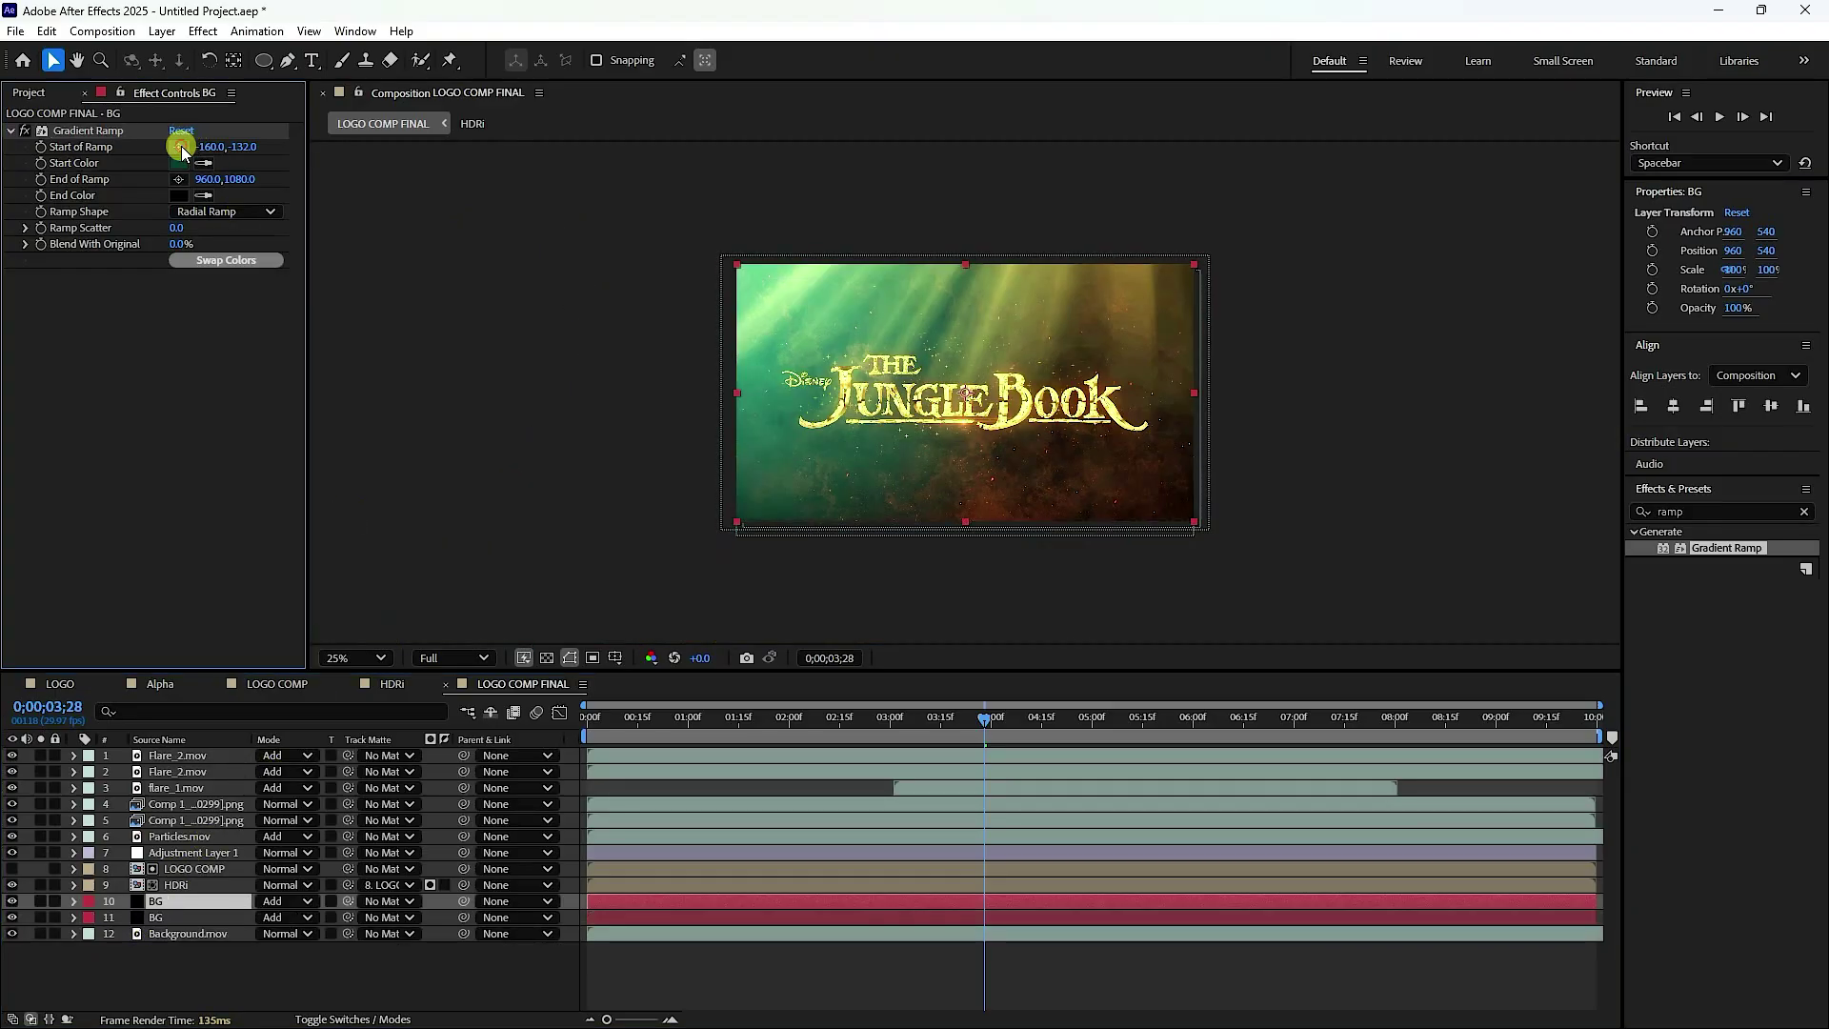
click(1227, 555)
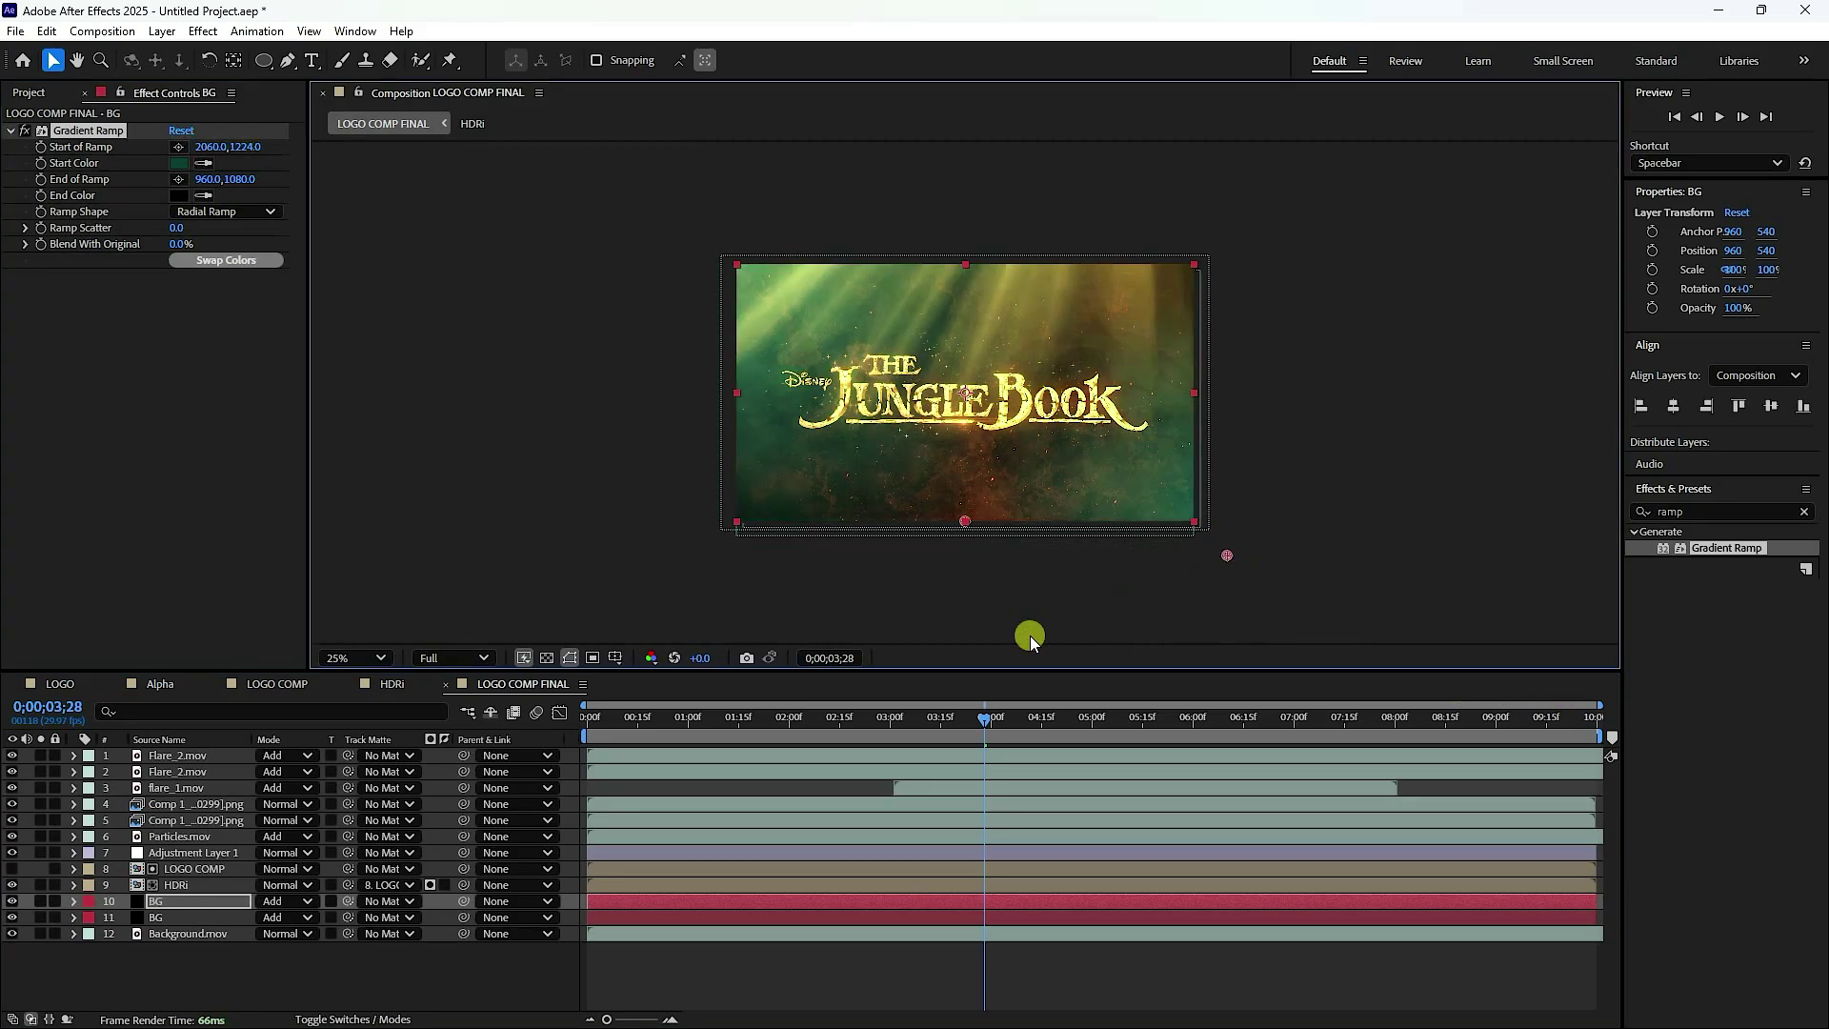
- Set the start color hue of the upper BG copy's gradient to 290 and fit the composition in the view
click(200, 901)
click(264, 60)
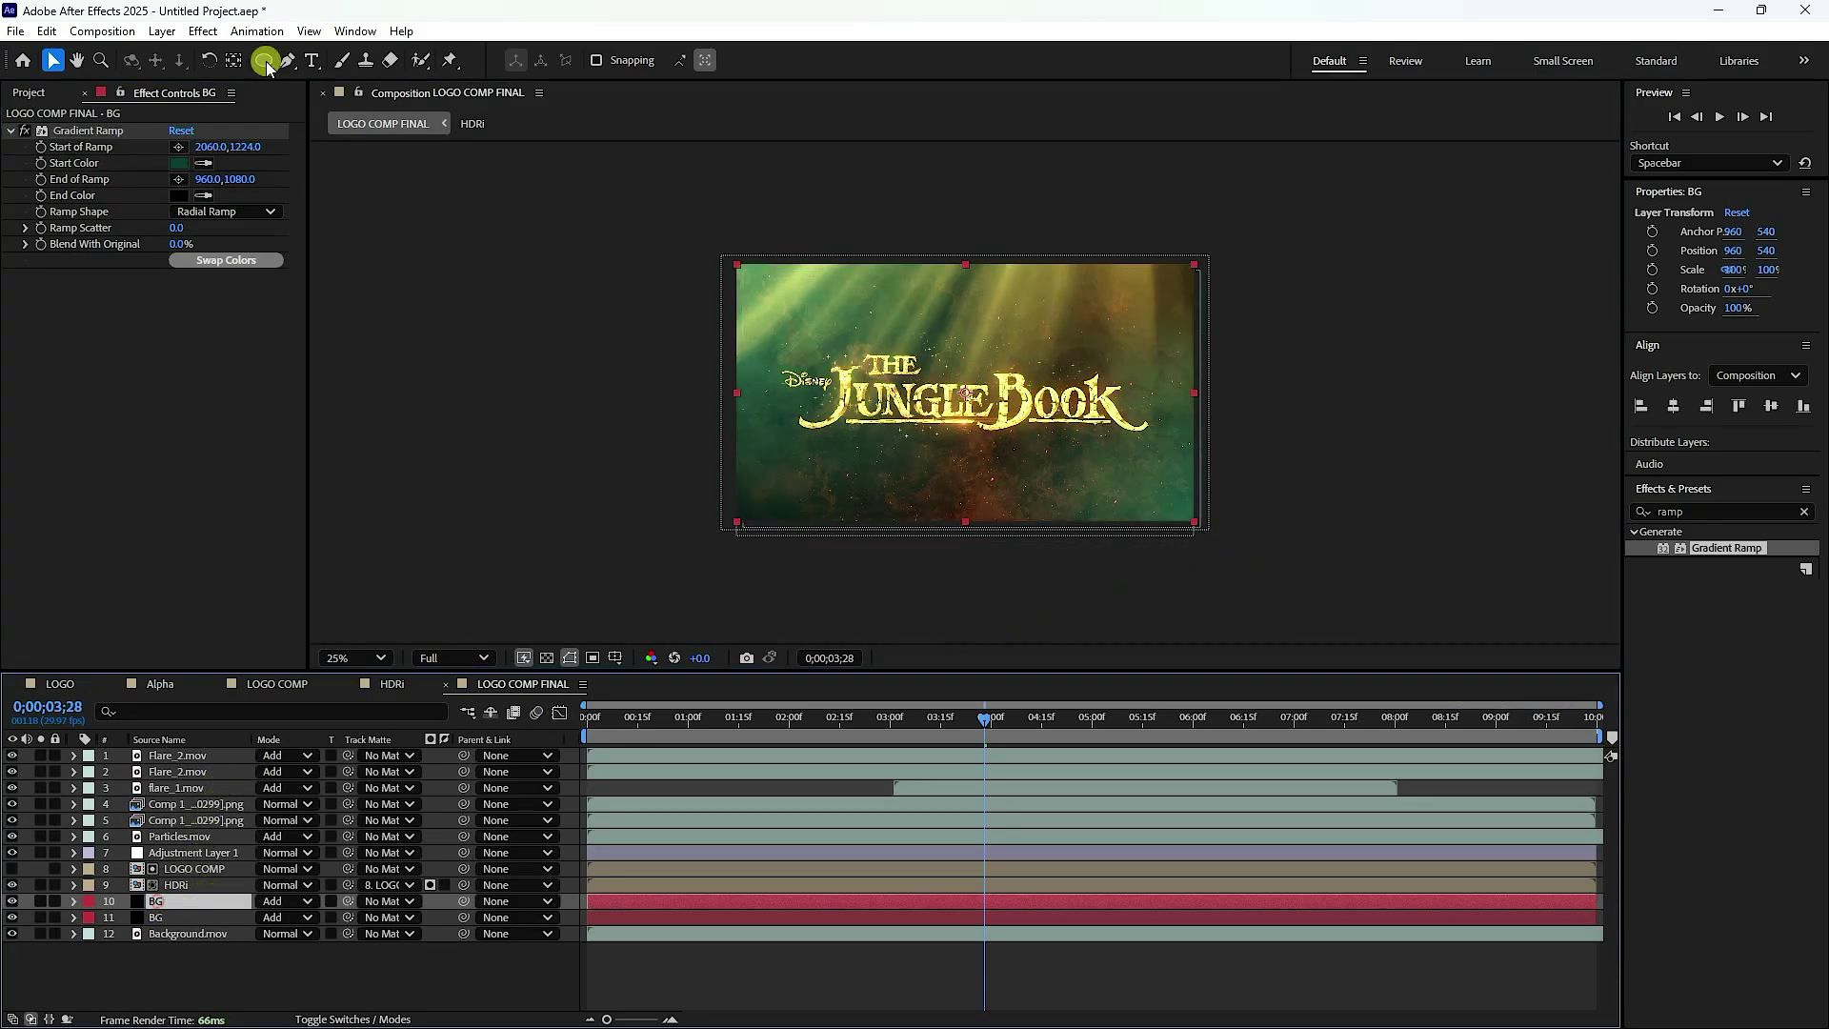
click(180, 161)
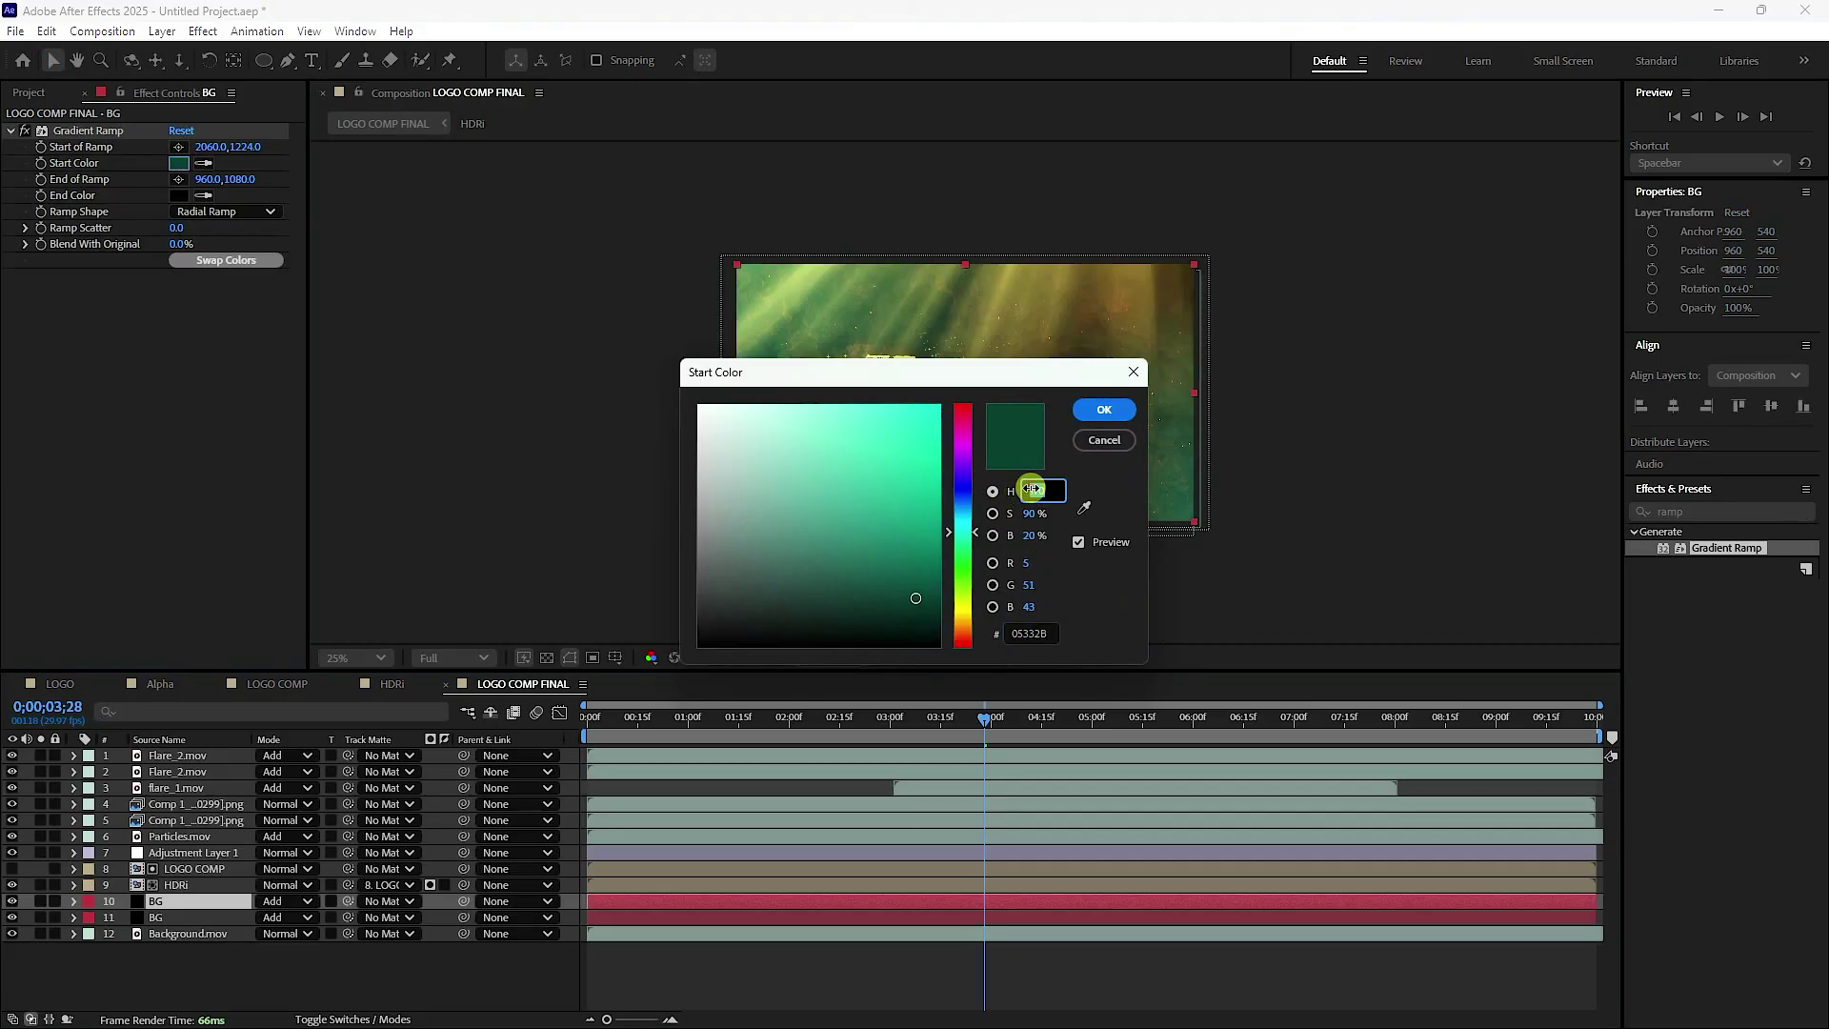
drag(1034, 489, 1031, 487)
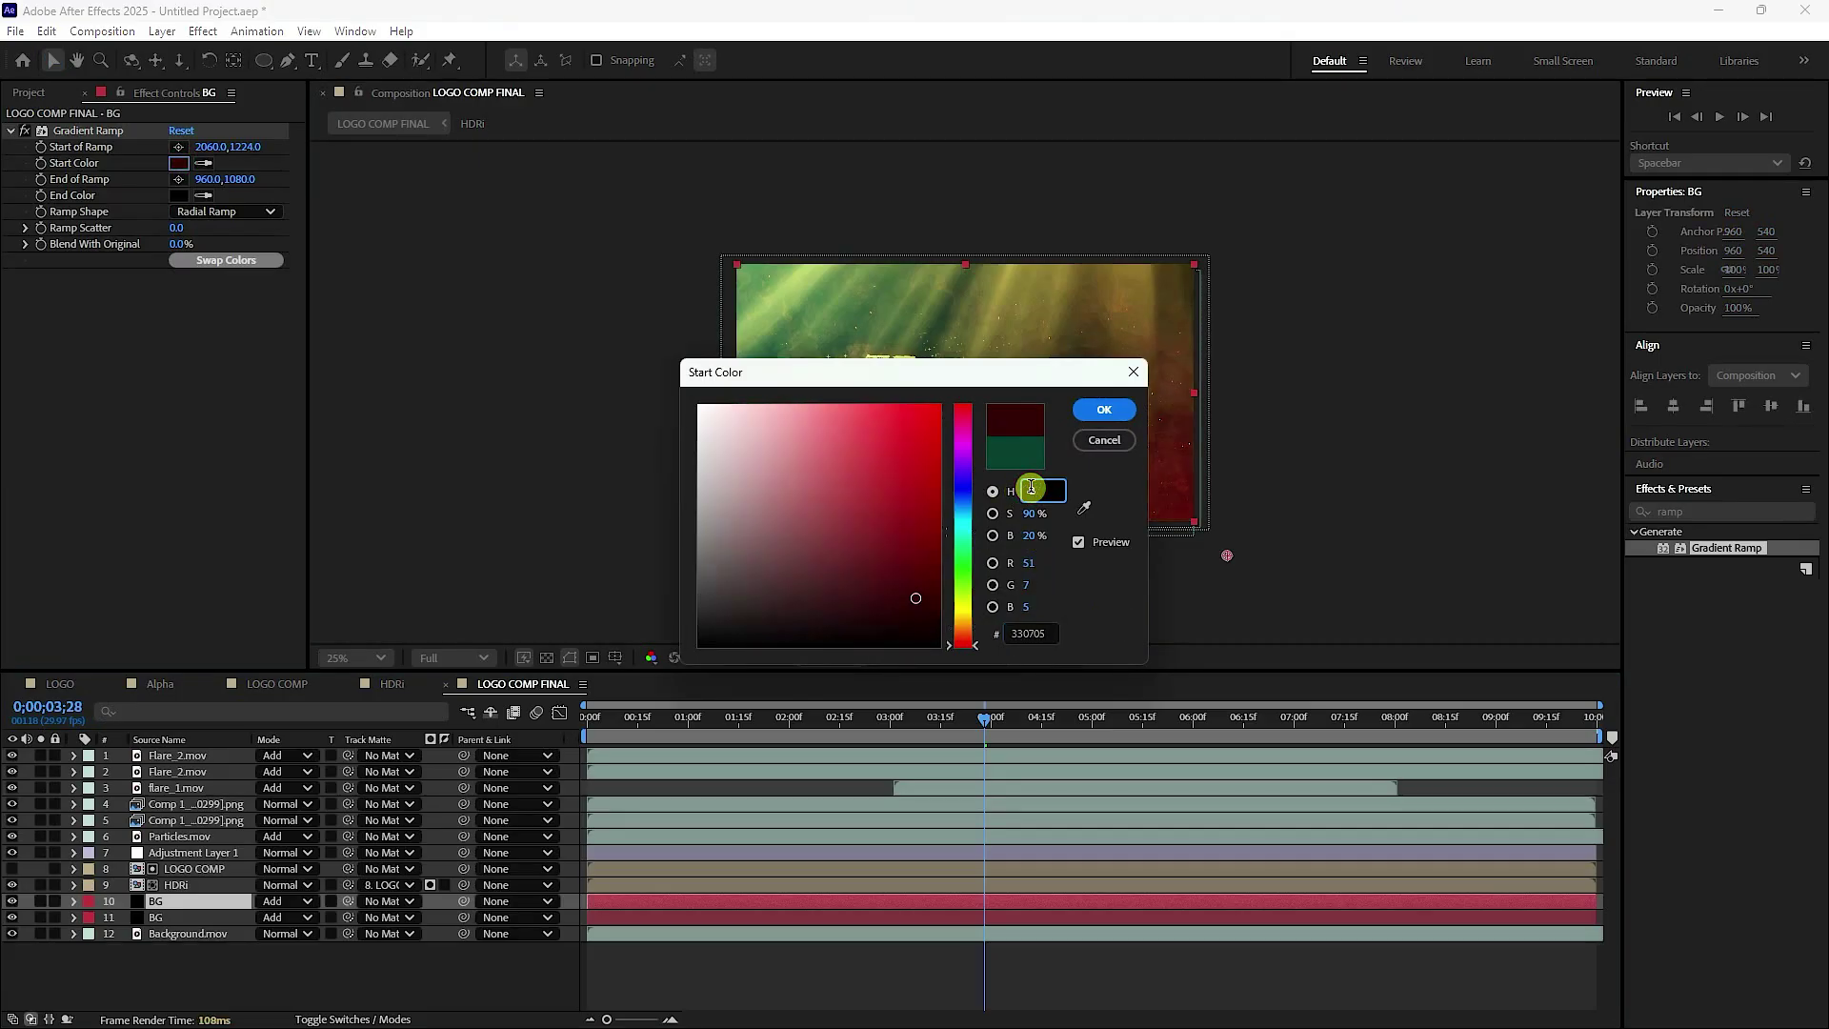
text(290)
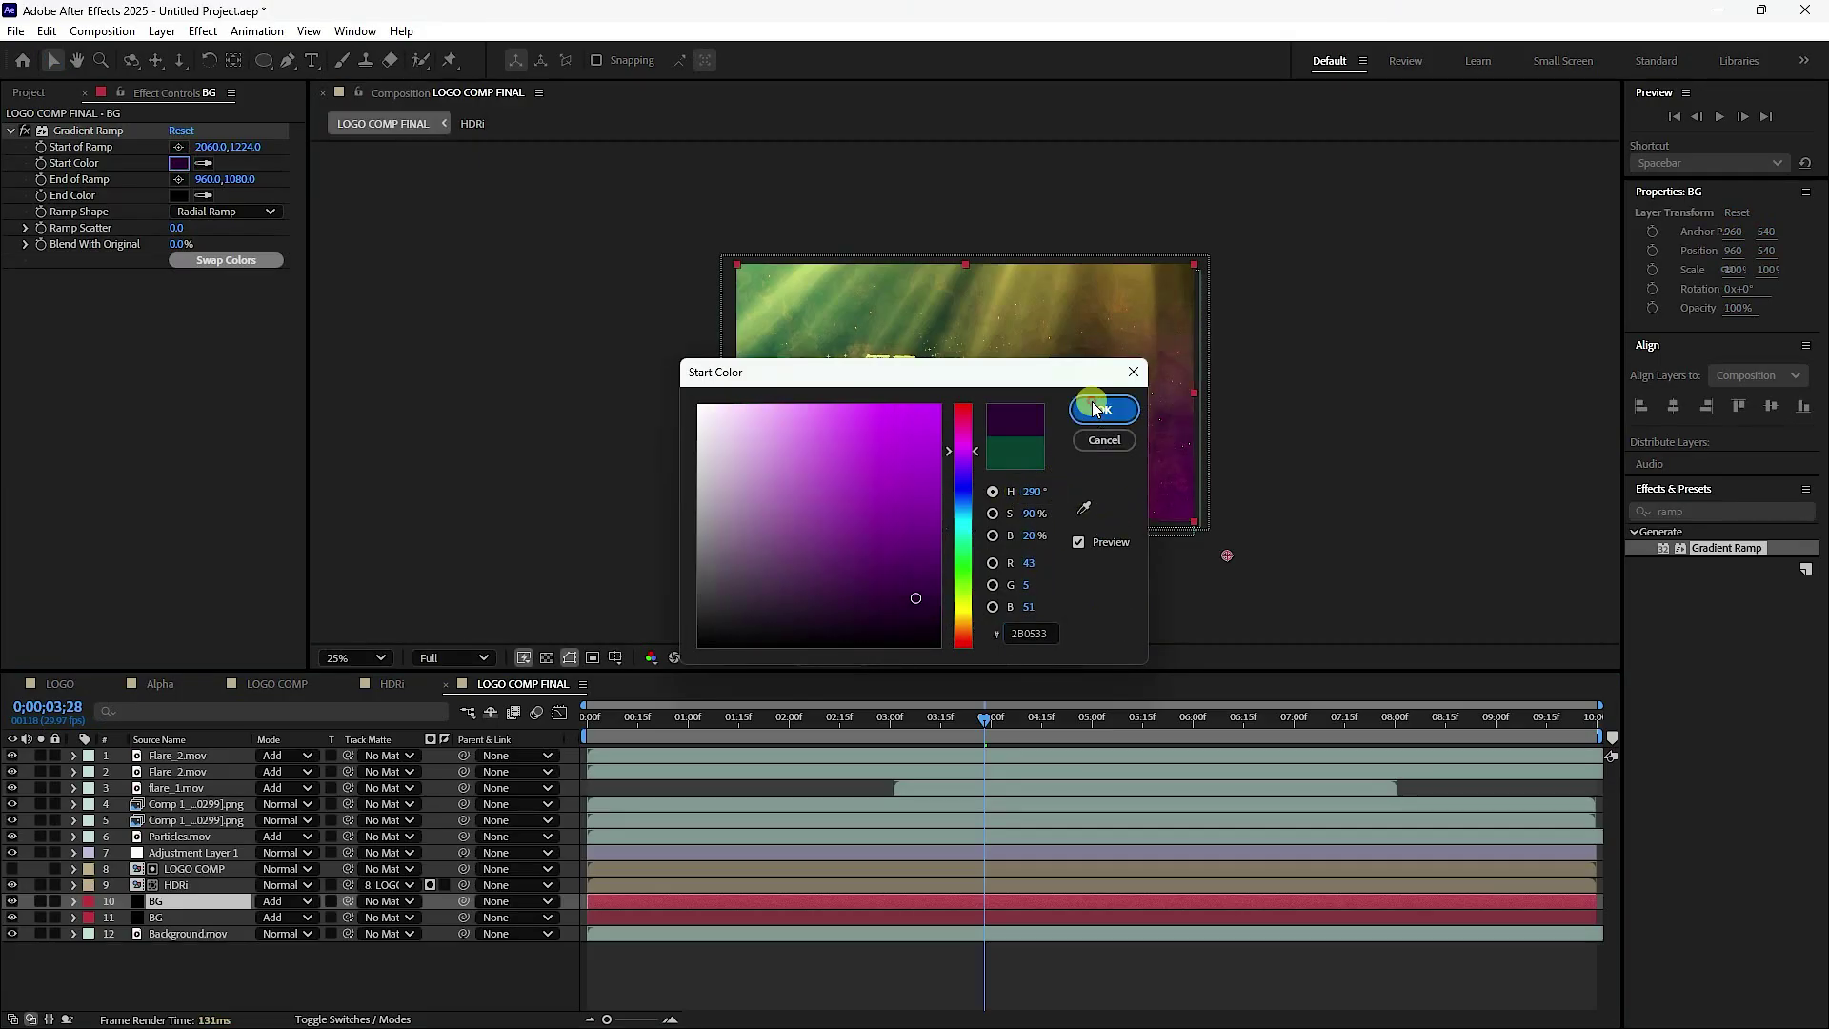
click(1092, 402)
key(period)
click(351, 662)
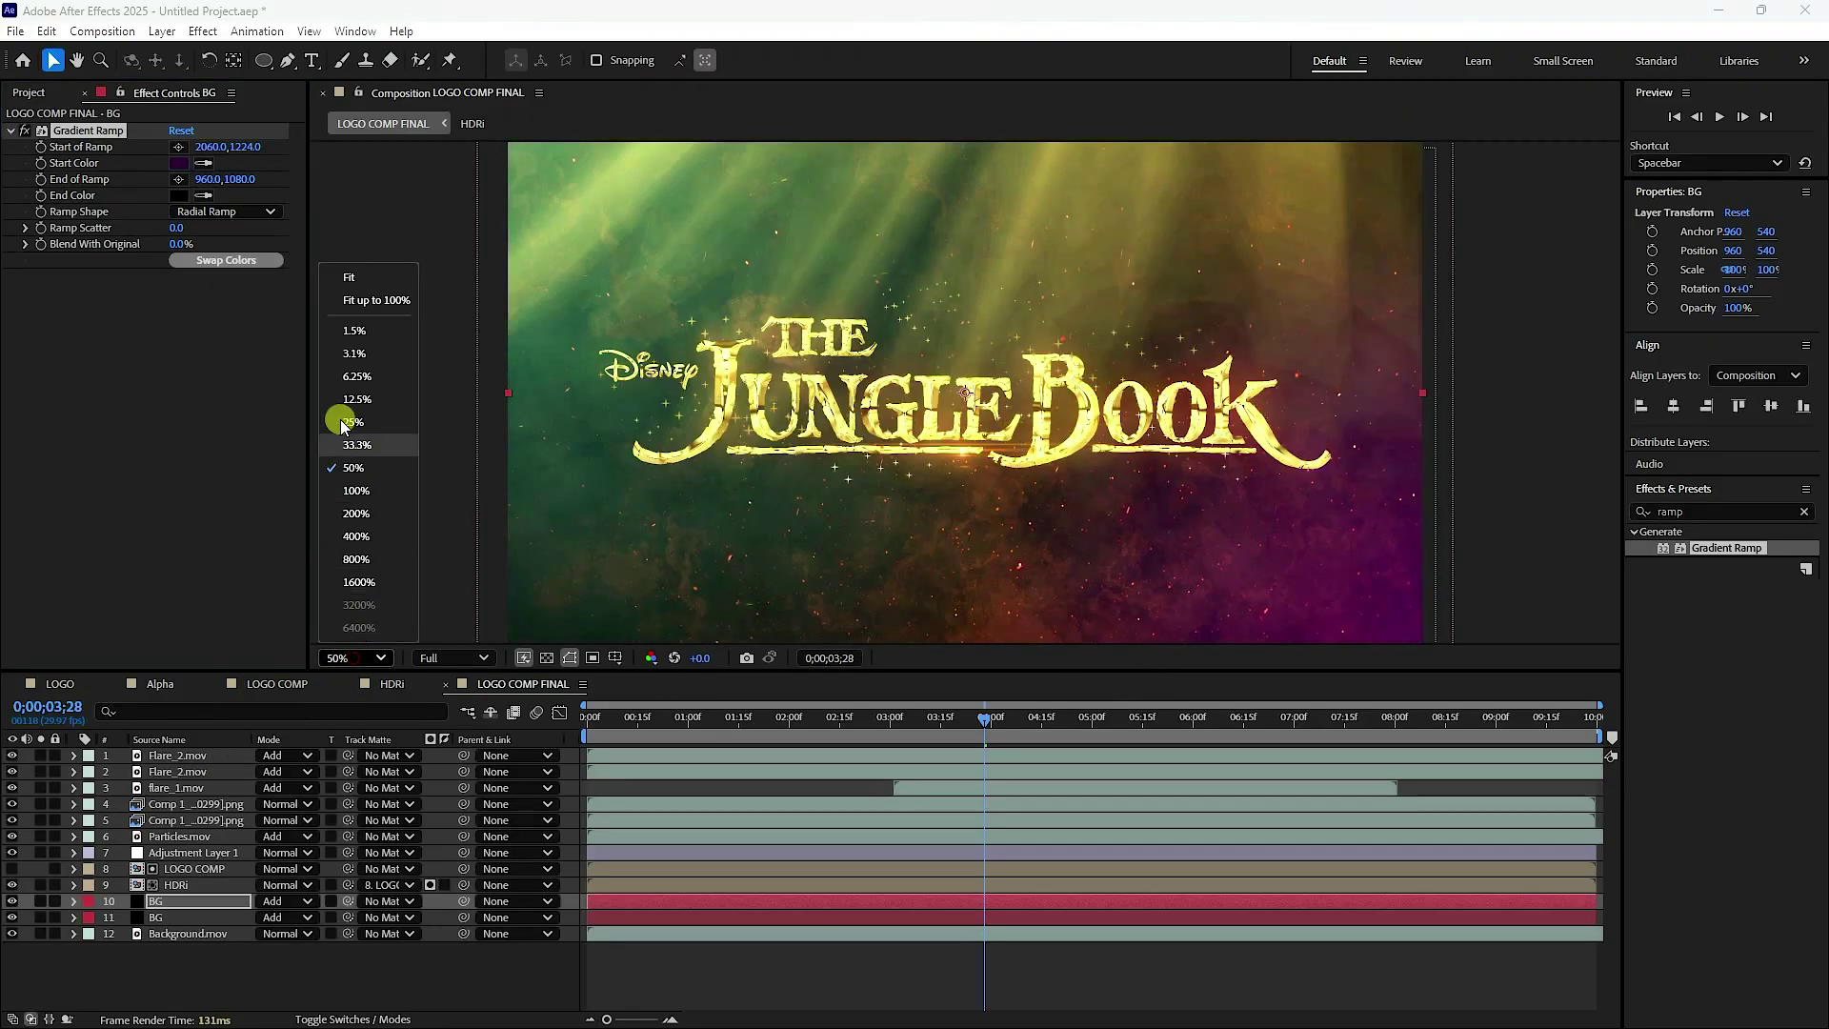
click(362, 299)
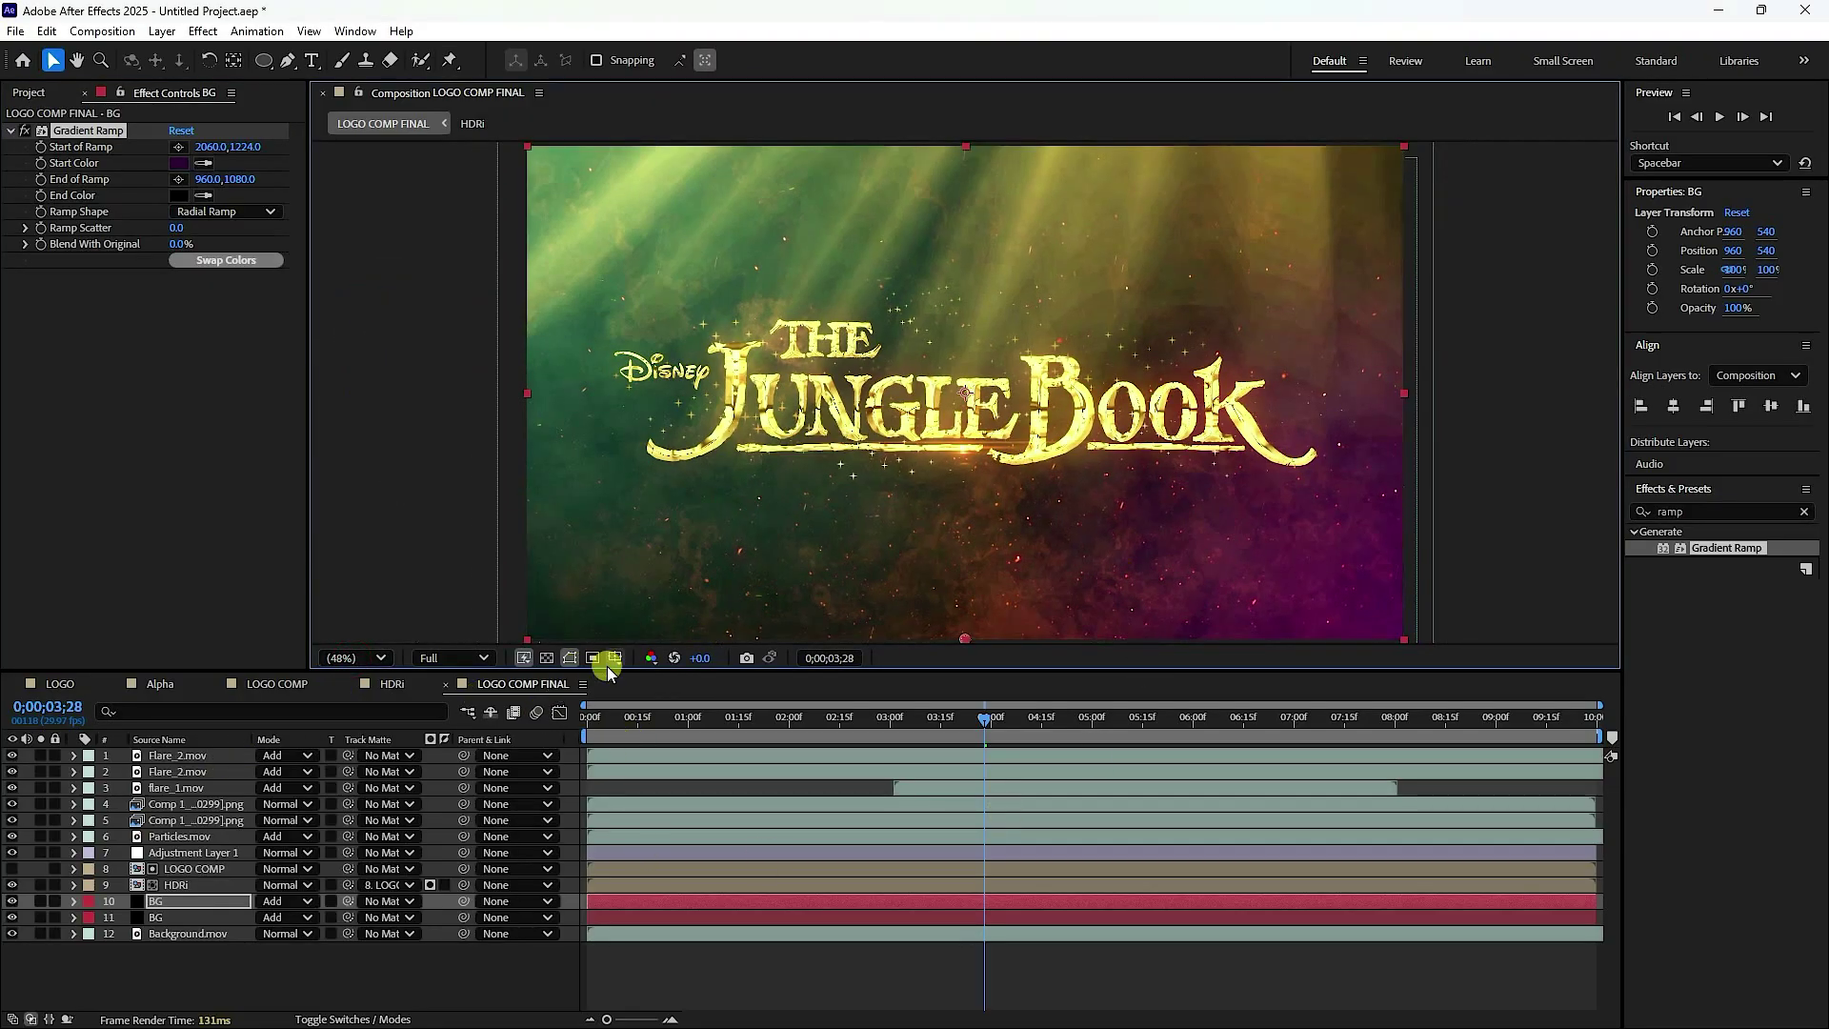
- Enlarge the composition viewer and preview the animation from the beginning
drag(606, 678, 604, 764)
key(space)
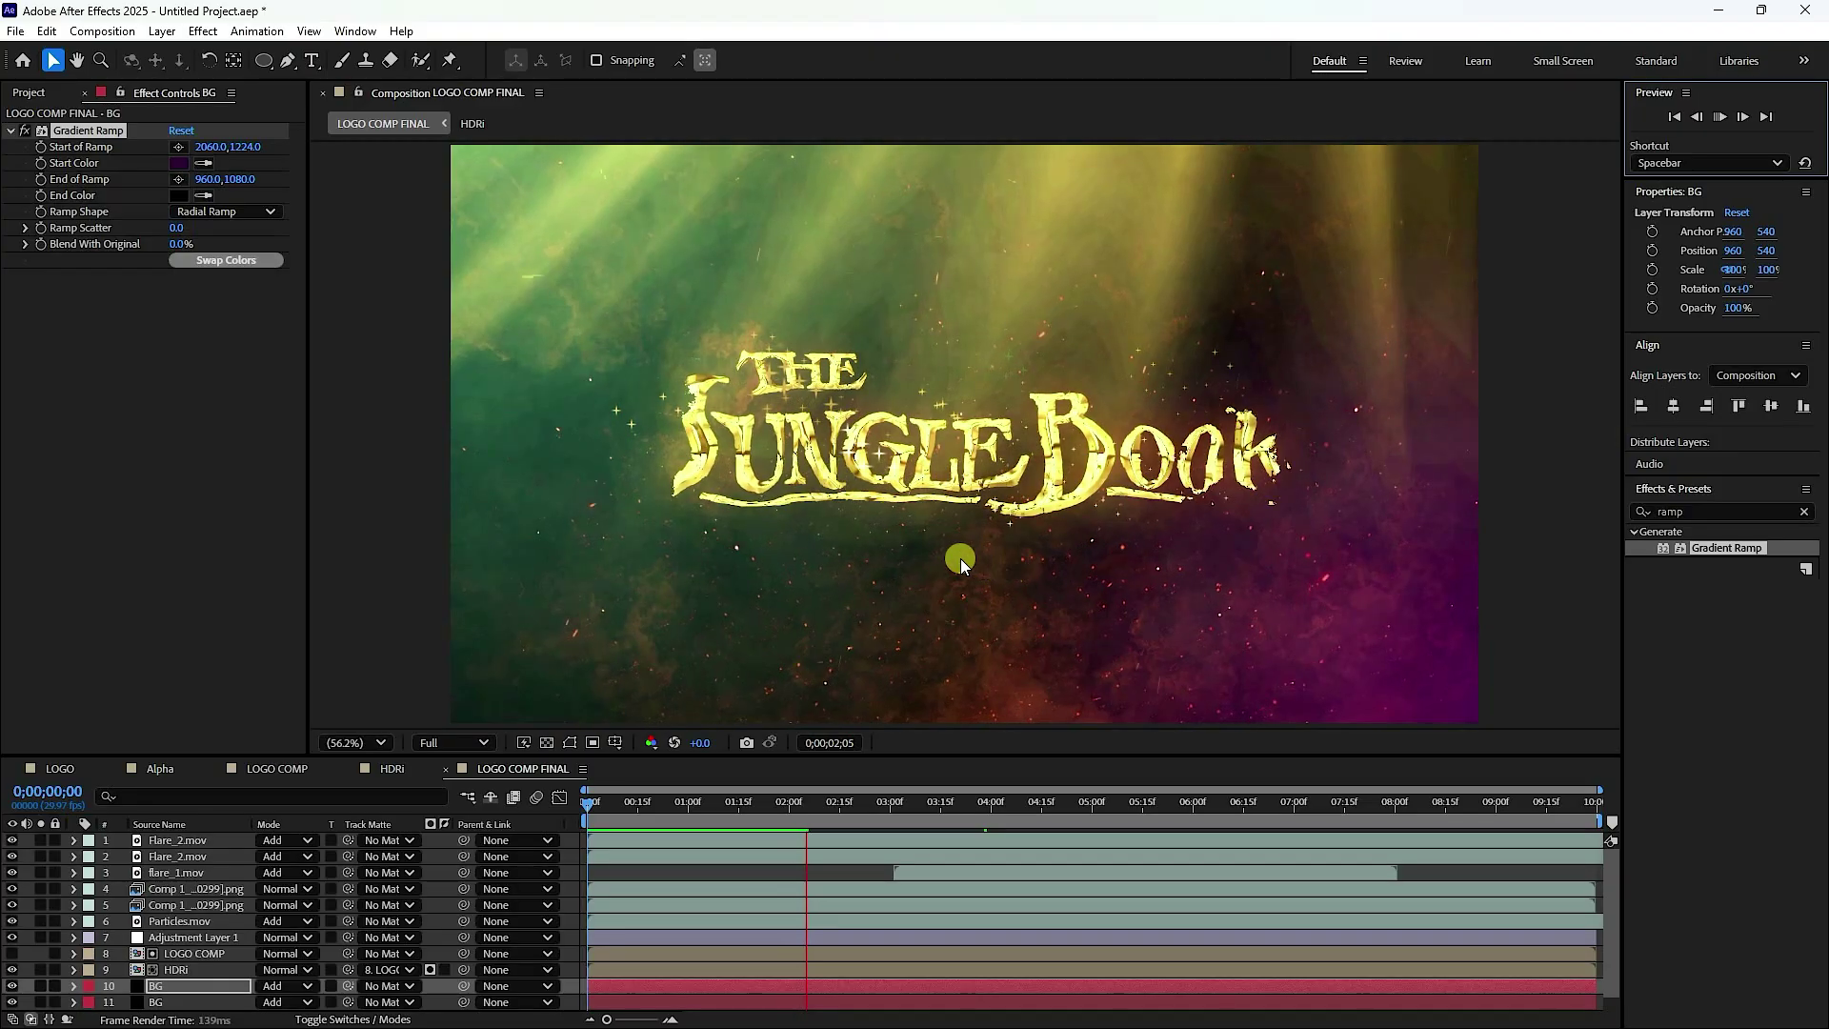
key(space)
- Lower the upper part of the HDRi layer's RGB curve slightly to tone down the logo's highlights
click(172, 970)
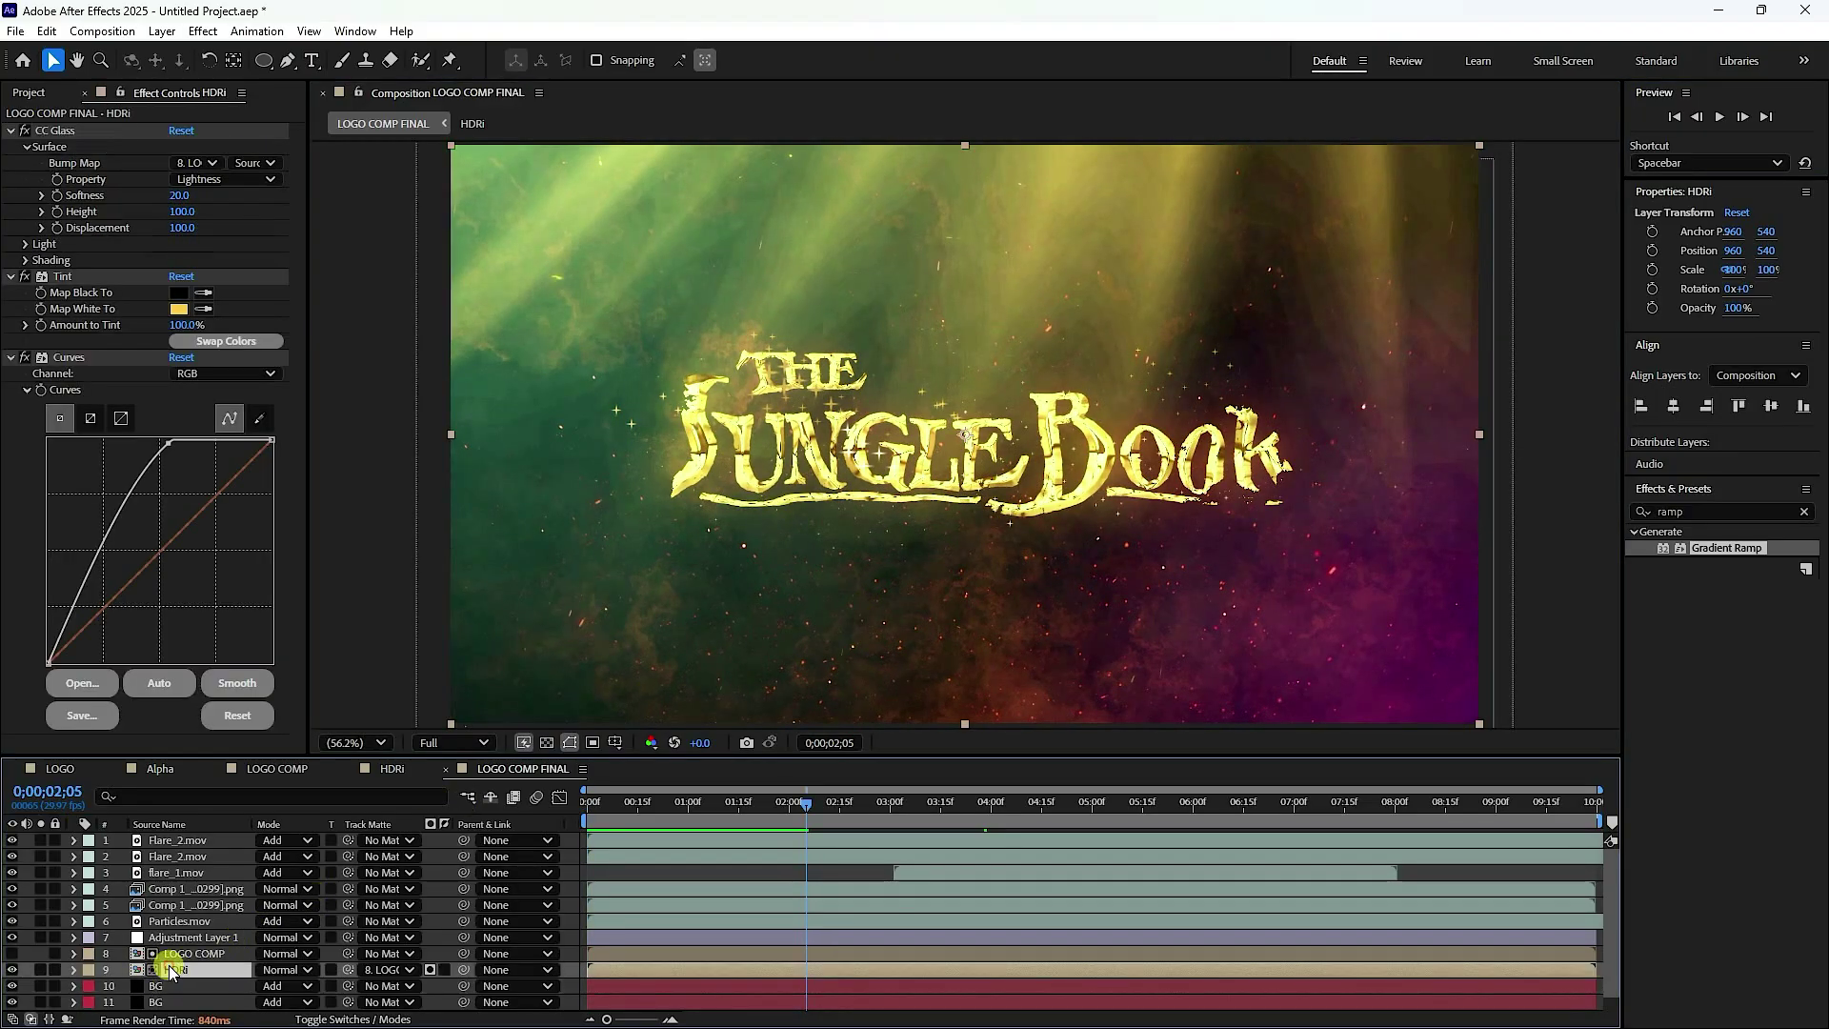
click(151, 516)
drag(165, 444, 142, 470)
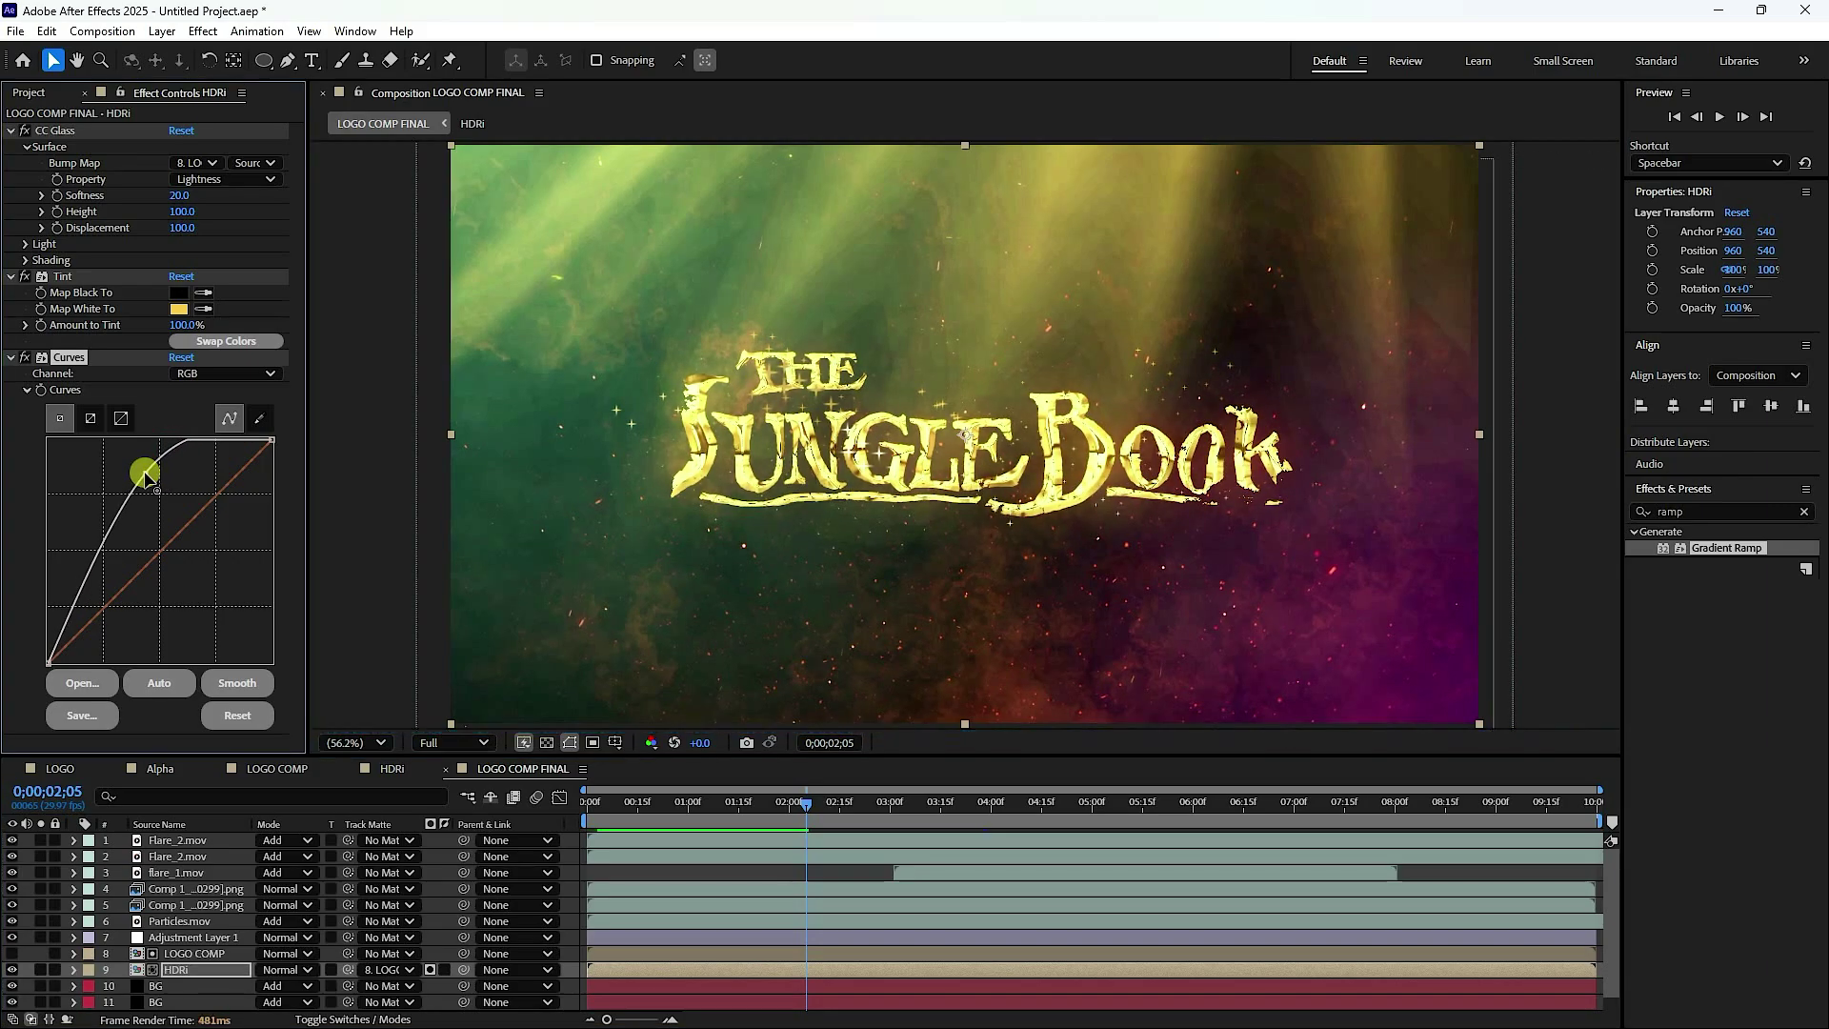
- Raise the RGB curve on Adjustment Layer 1 slightly and preview the animation from the first frame
click(190, 939)
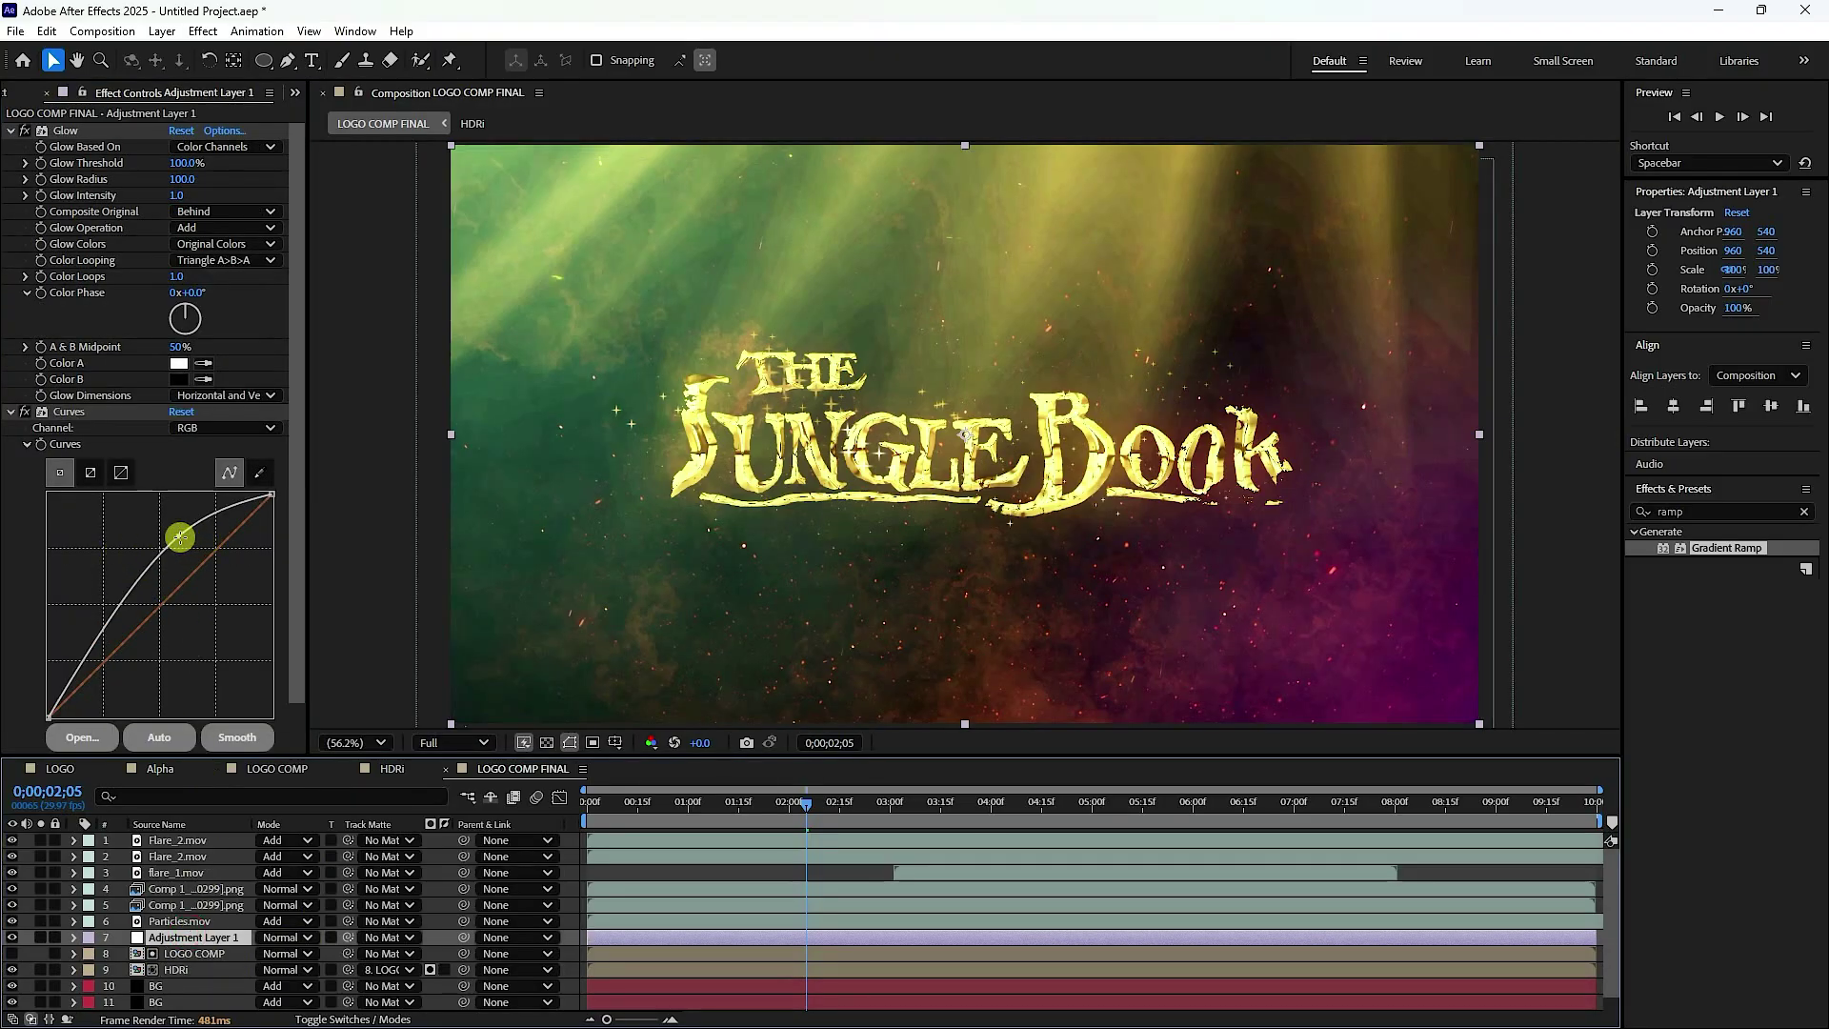
drag(180, 537, 177, 534)
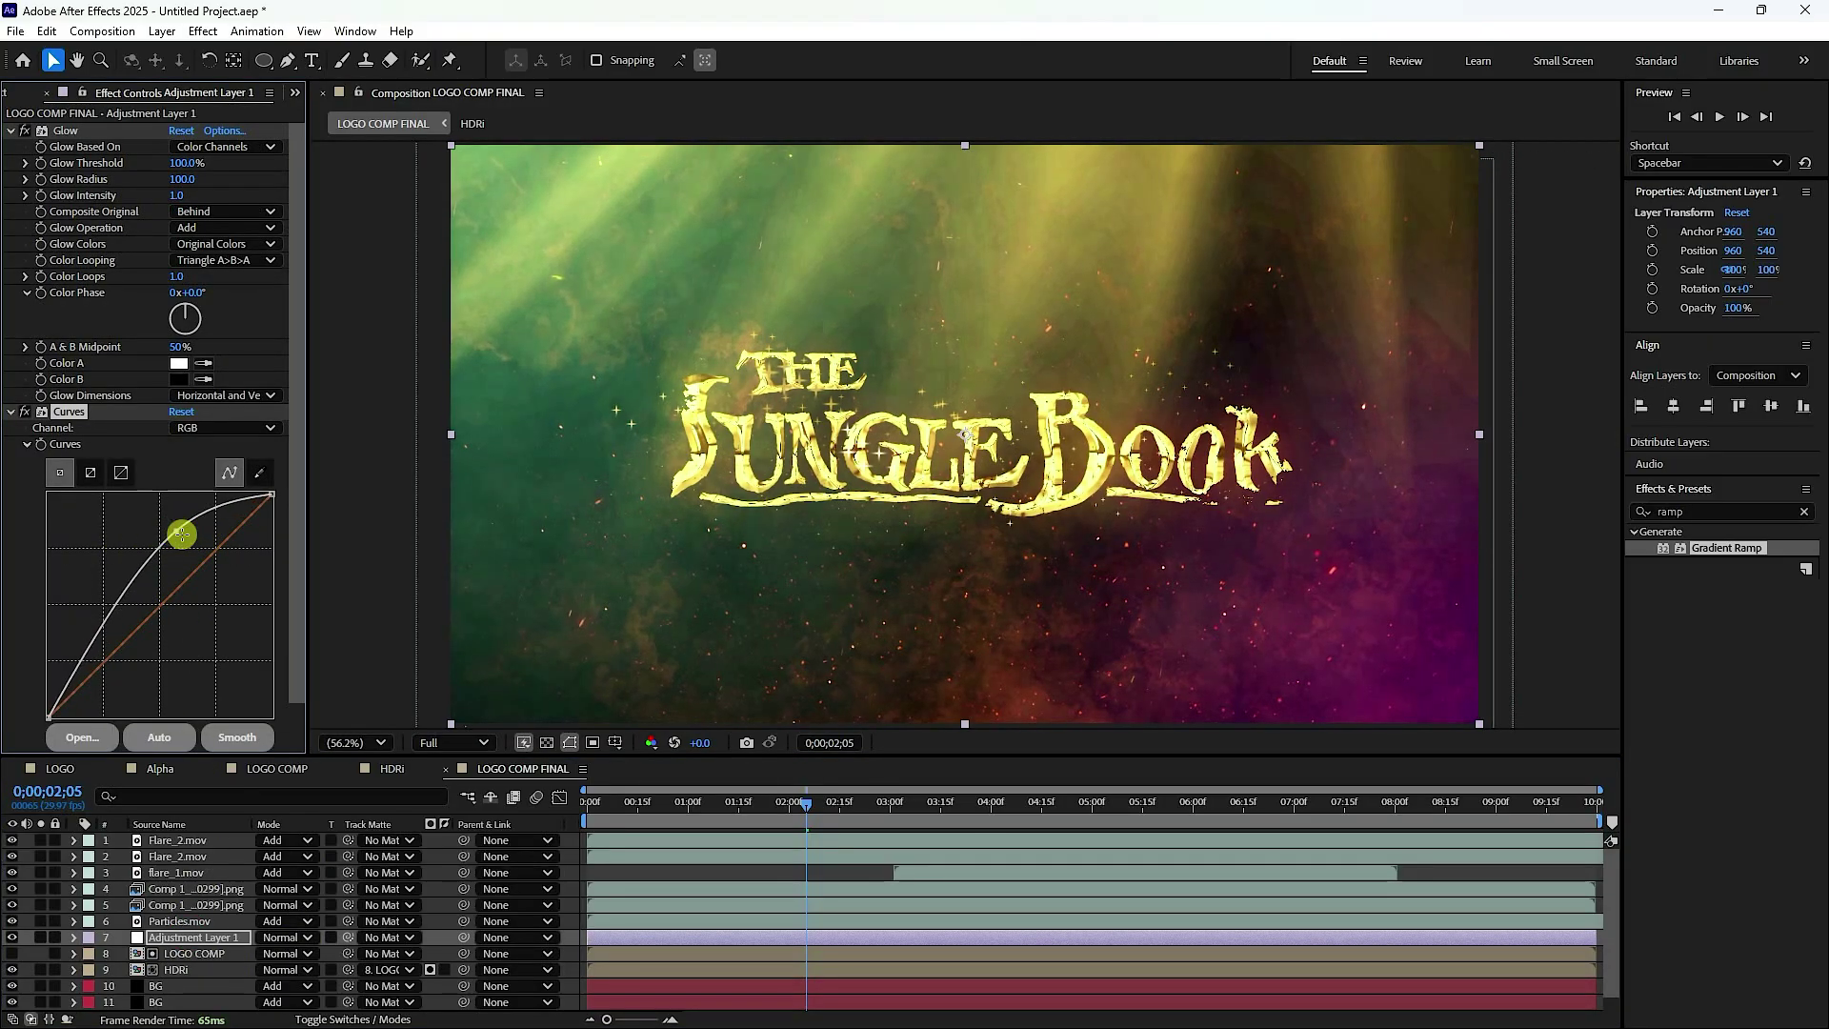
drag(740, 804, 547, 796)
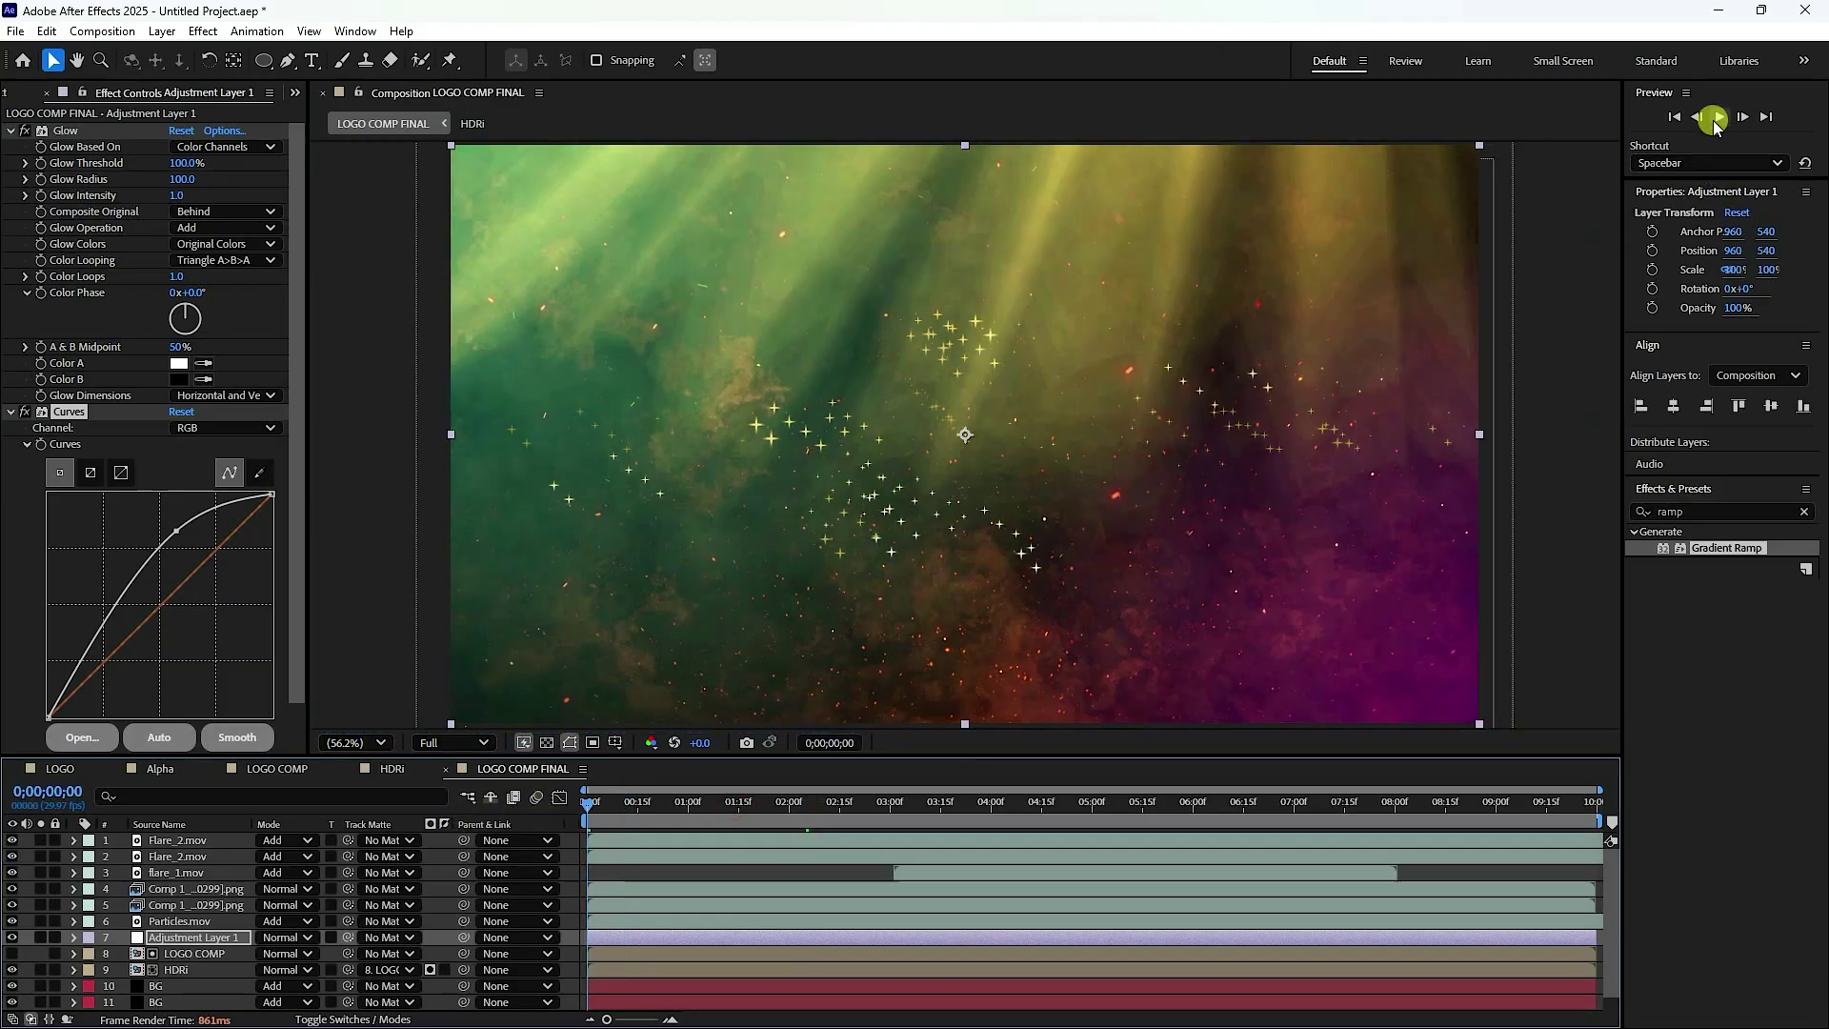
click(1716, 118)
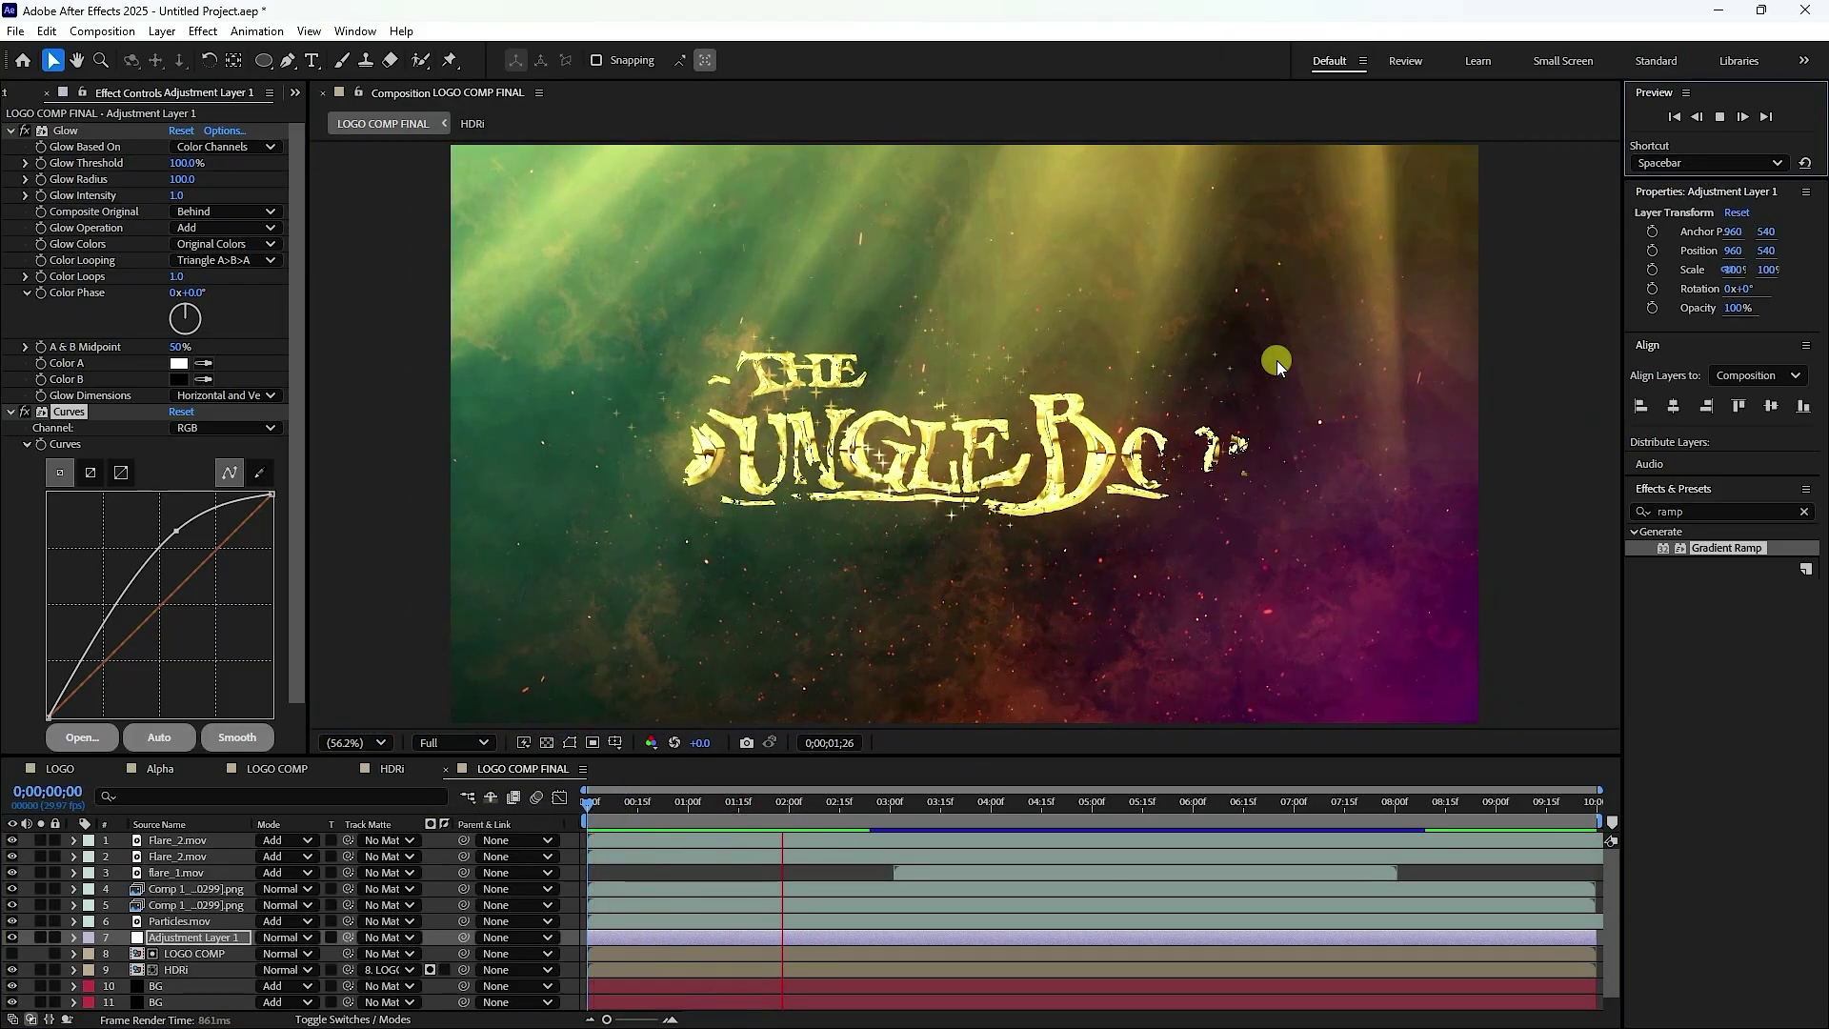